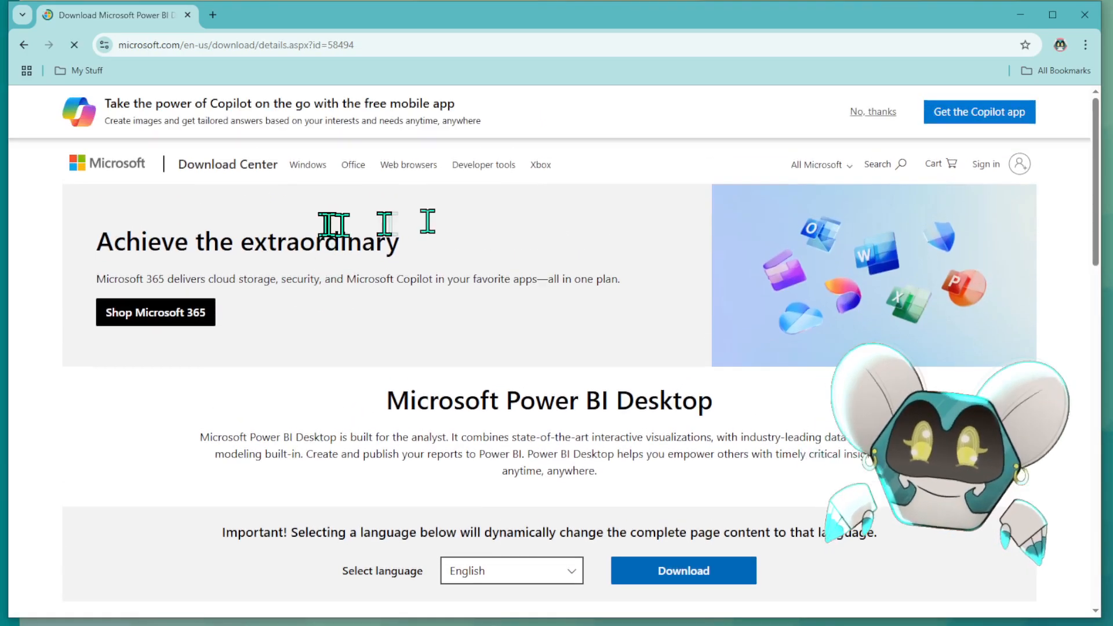
- Download the English 64-bit Power BI Desktop installer, PBIDesktopSetup_x64.exe, from the Microsoft Download Center
{"action": "scroll", "coordinate": [661, 510], "scroll_direction": "down", "scroll_amount": 2}
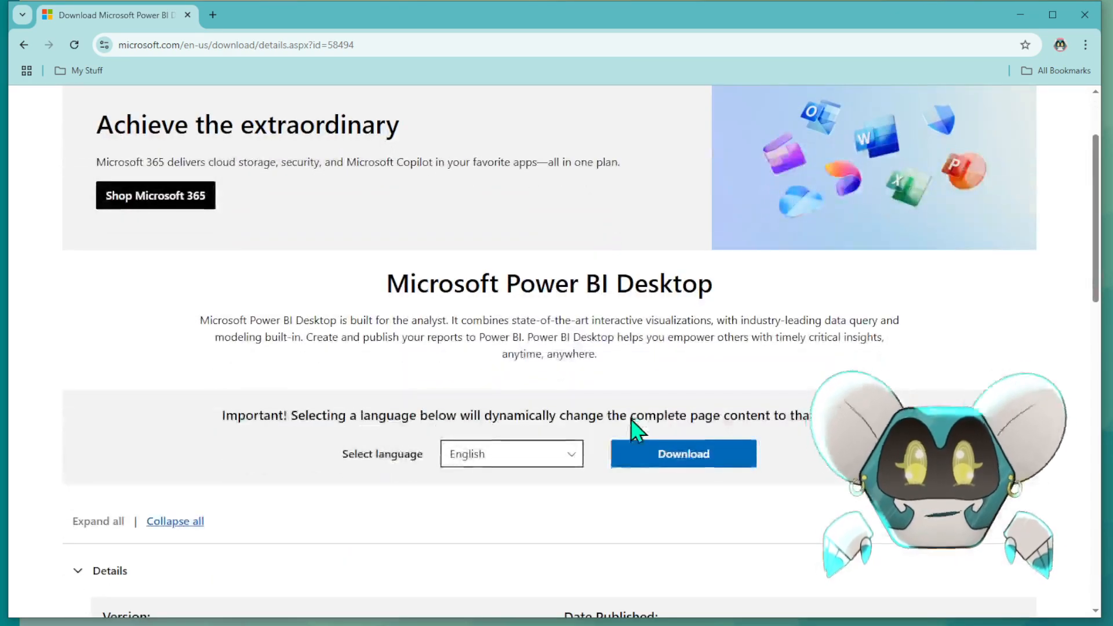
{"action": "left_click", "coordinate": [574, 459]}
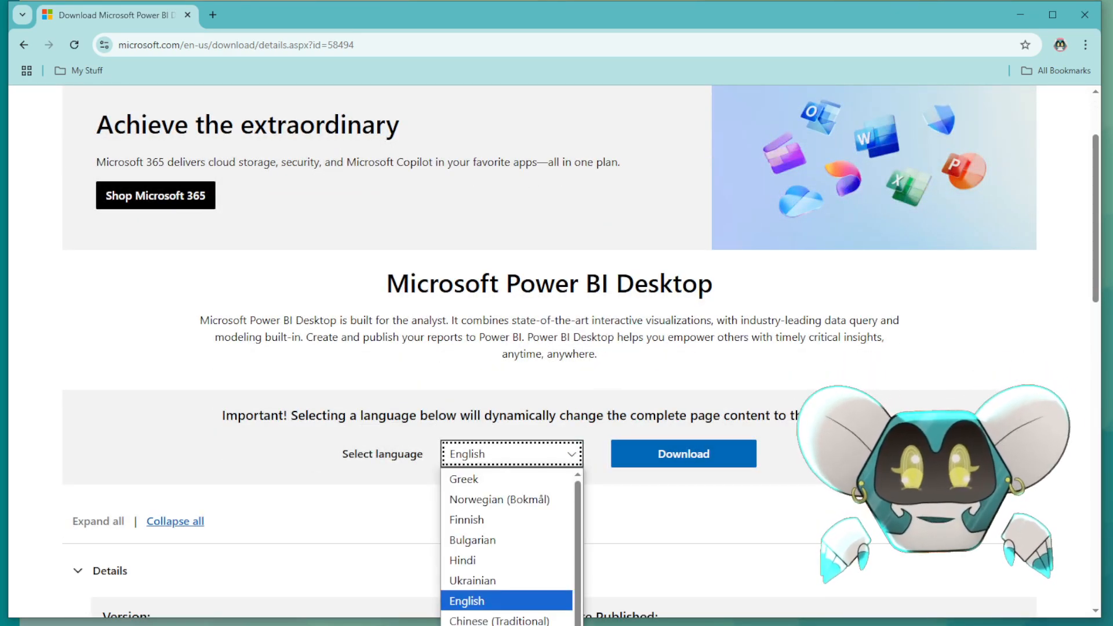
{"action": "left_click", "coordinate": [835, 487]}
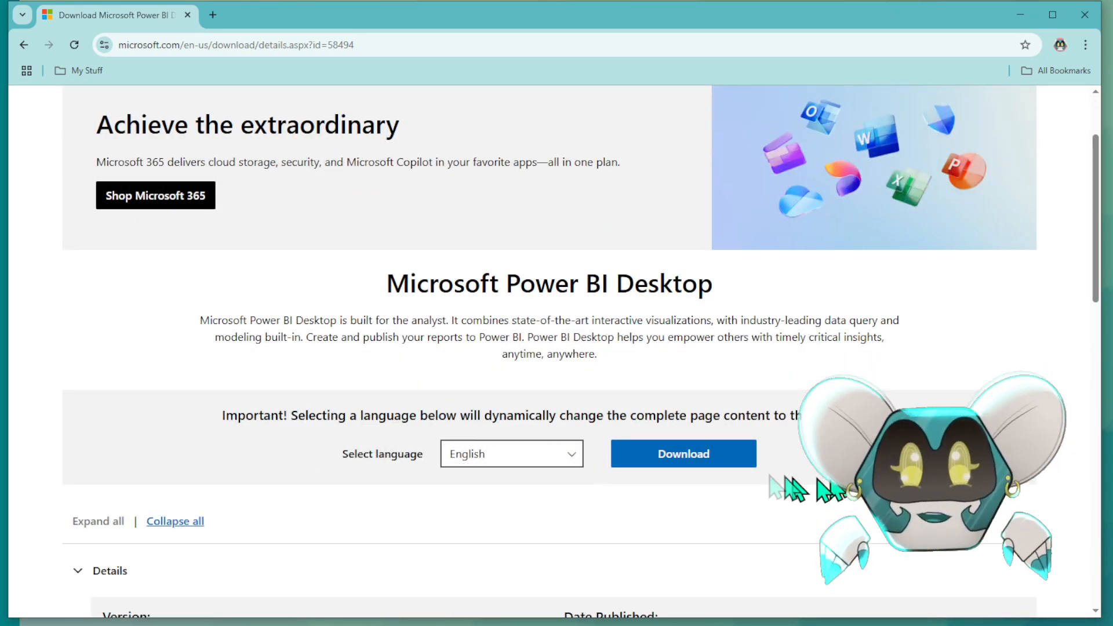
{"action": "left_click", "coordinate": [666, 461]}
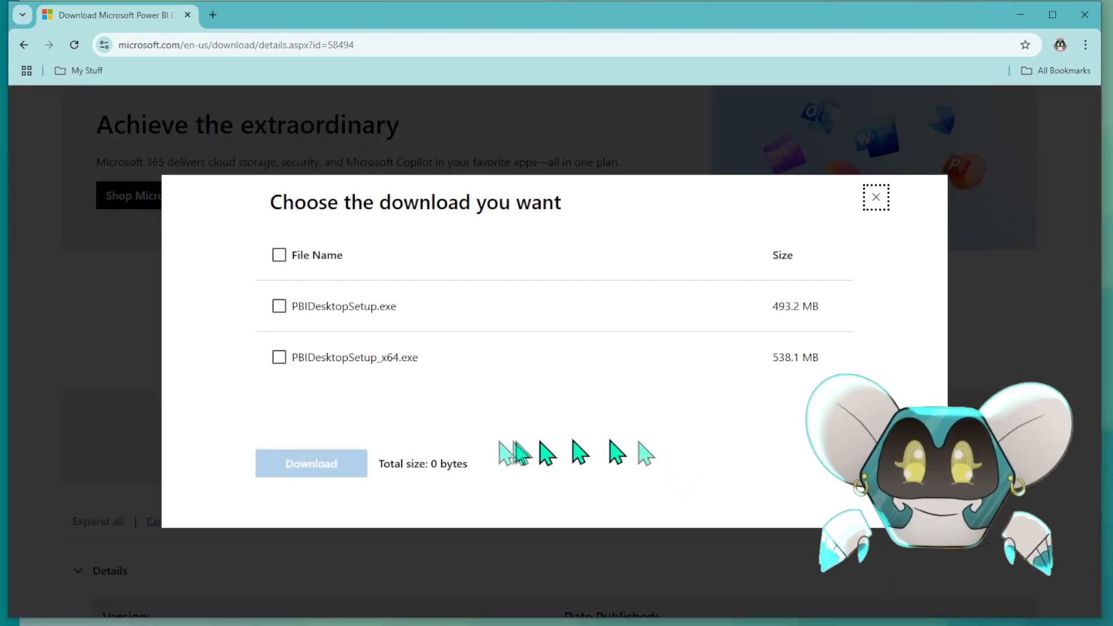
{"action": "left_click", "coordinate": [279, 358]}
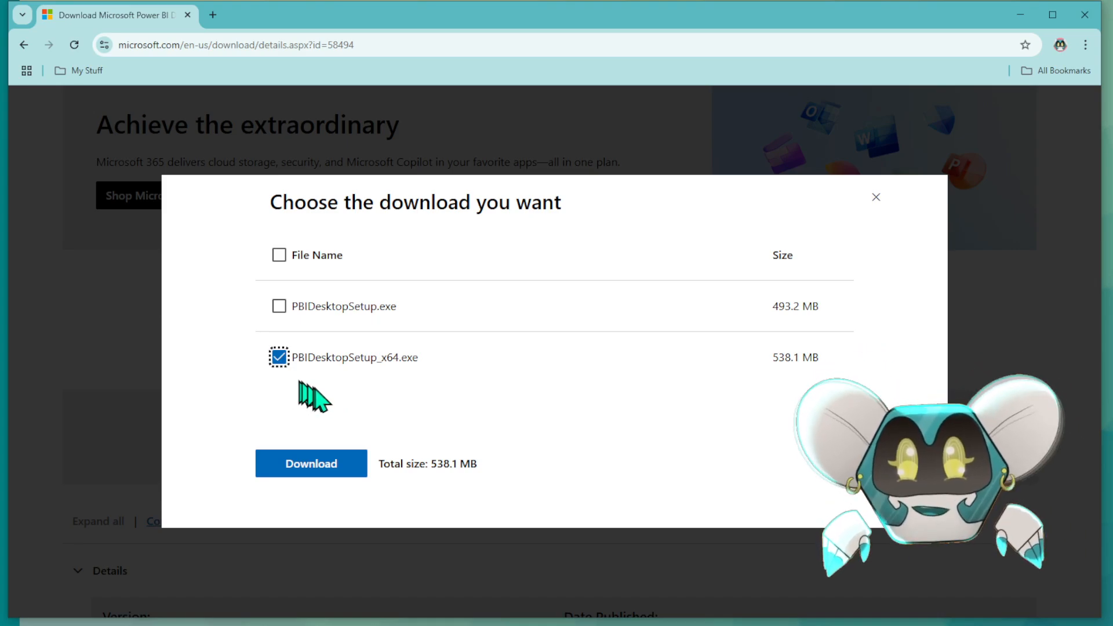
{"action": "left_click", "coordinate": [301, 471]}
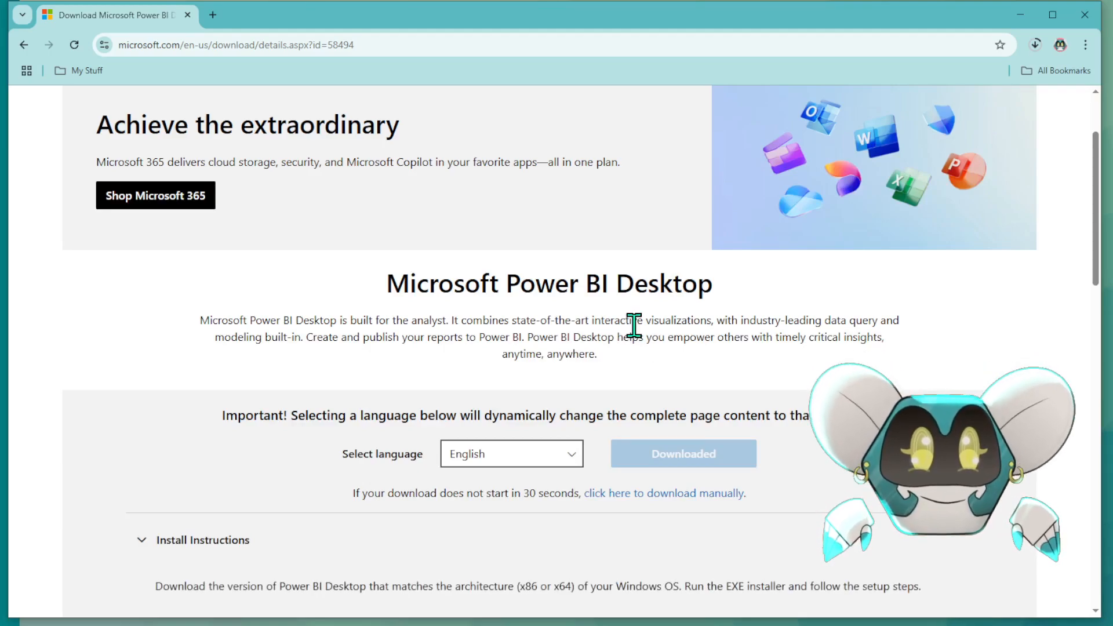
- Run the downloaded PBIDesktopSetup_x64.exe and continue with English as the setup language
{"action": "left_click", "coordinate": [1035, 45]}
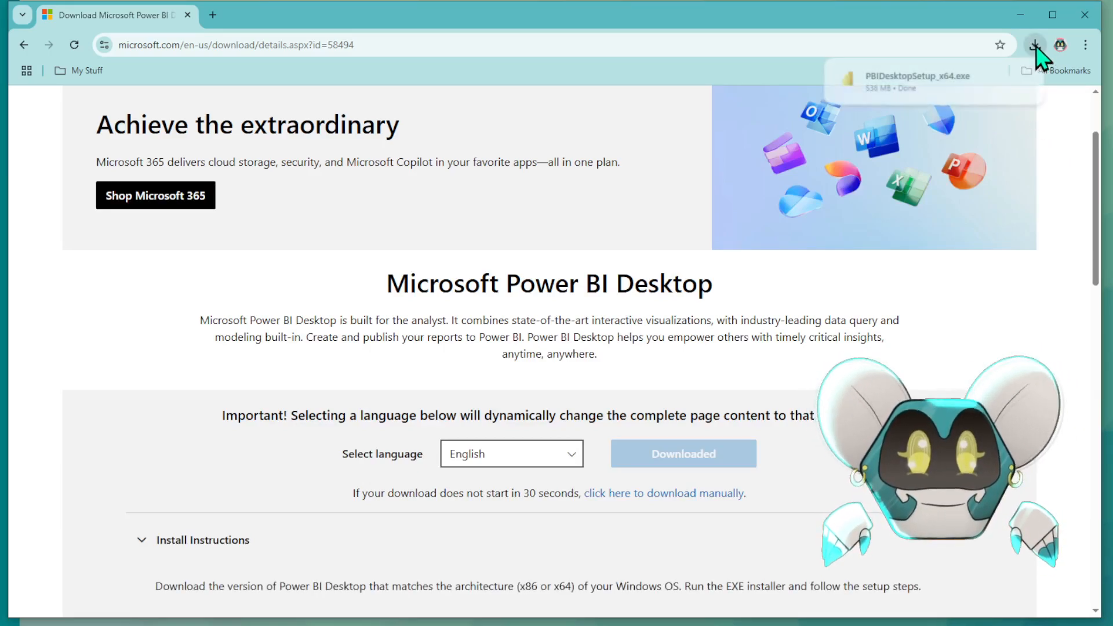
{"action": "left_click", "coordinate": [920, 89]}
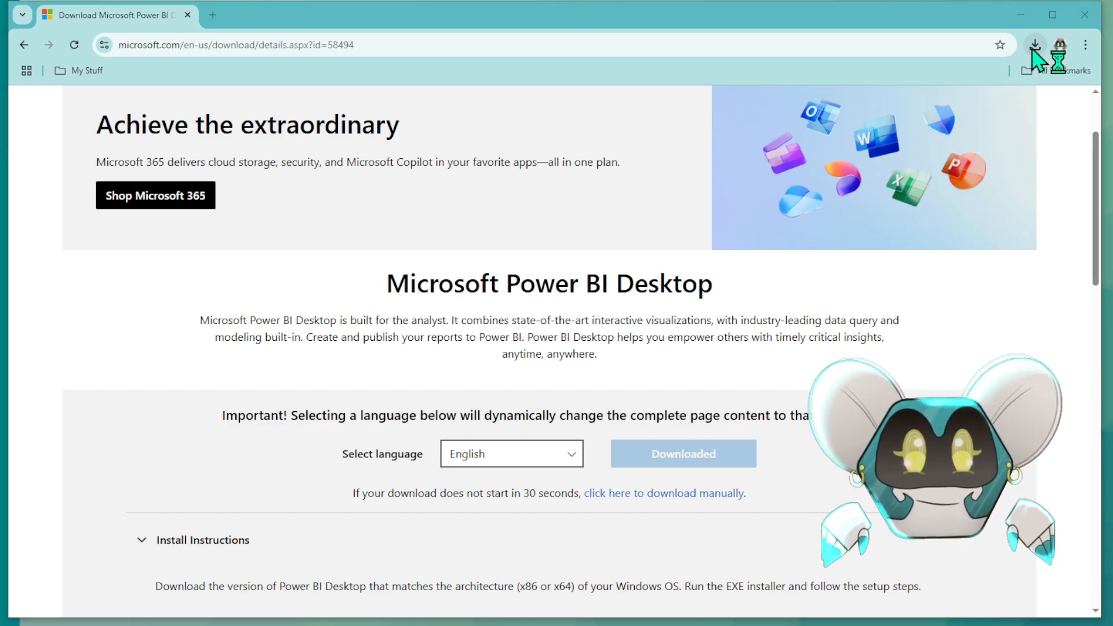
{"action": "left_click_drag", "start_coordinate": [978, 313], "coordinate": [650, 188]}
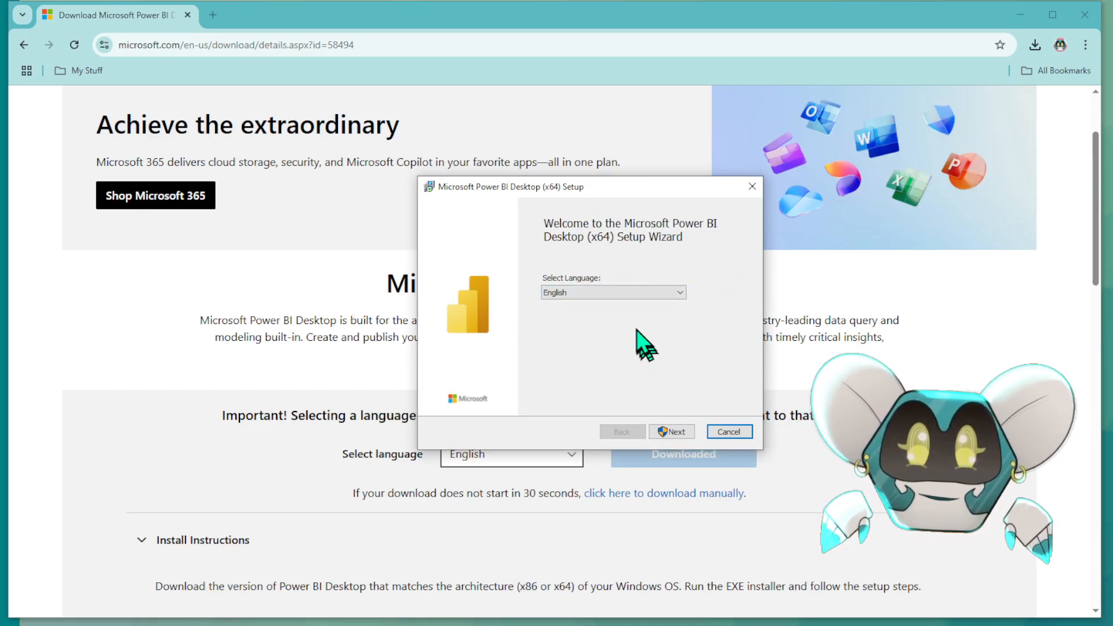
{"action": "left_click", "coordinate": [671, 431]}
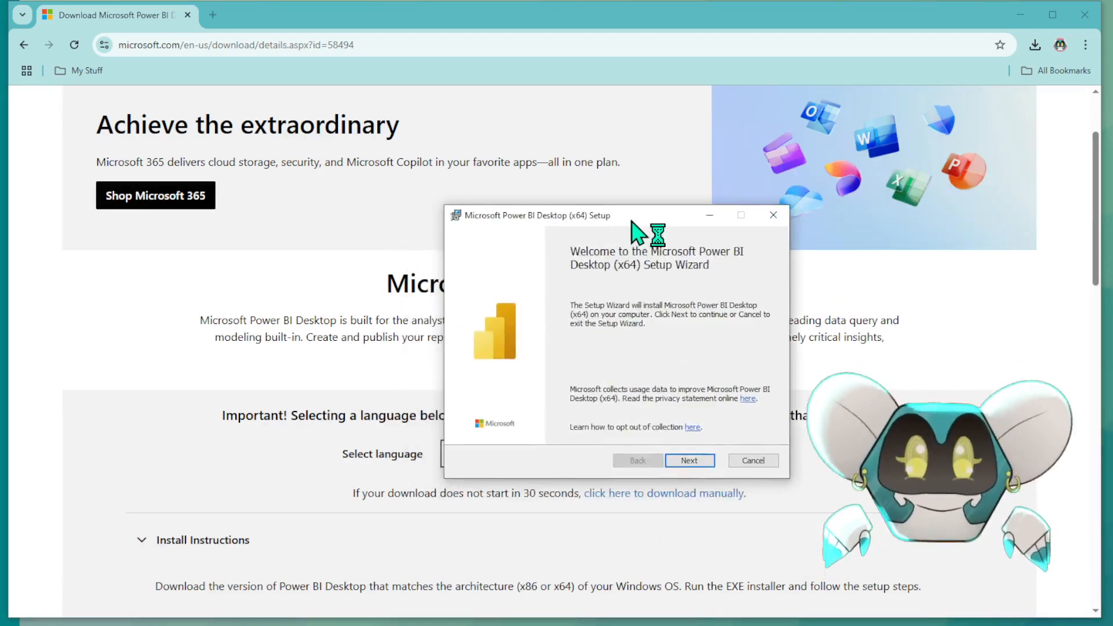
- Accept the license terms, install to C:\Program Files\Microsoft Power BI Desktop\, and finish with Launch Microsoft Power BI Desktop enabled
{"action": "left_click", "coordinate": [689, 461]}
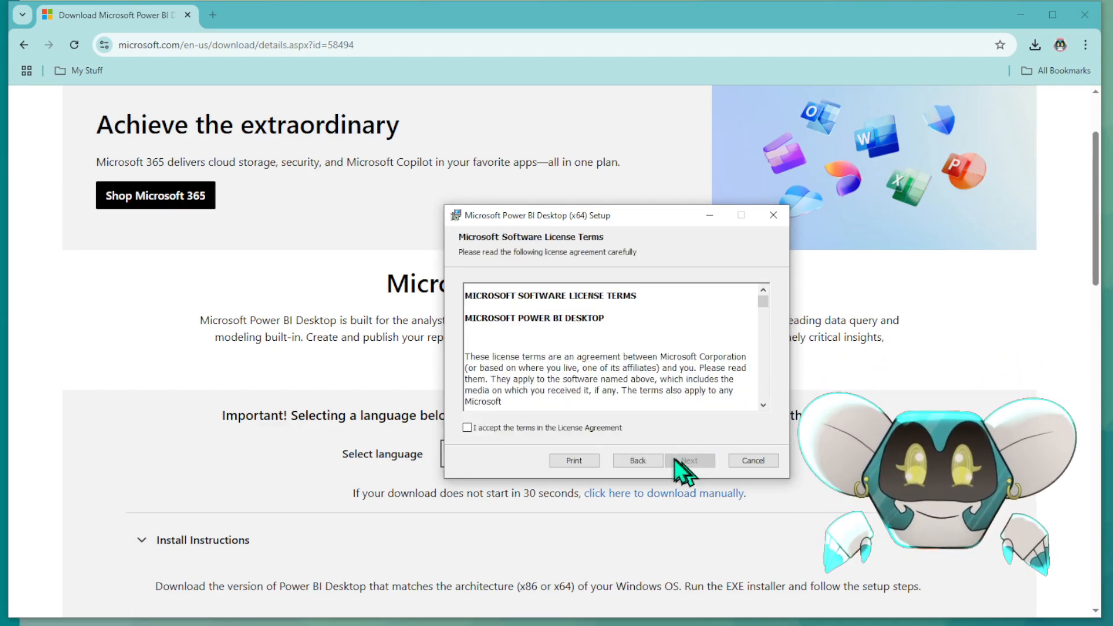
{"action": "left_click", "coordinate": [499, 428]}
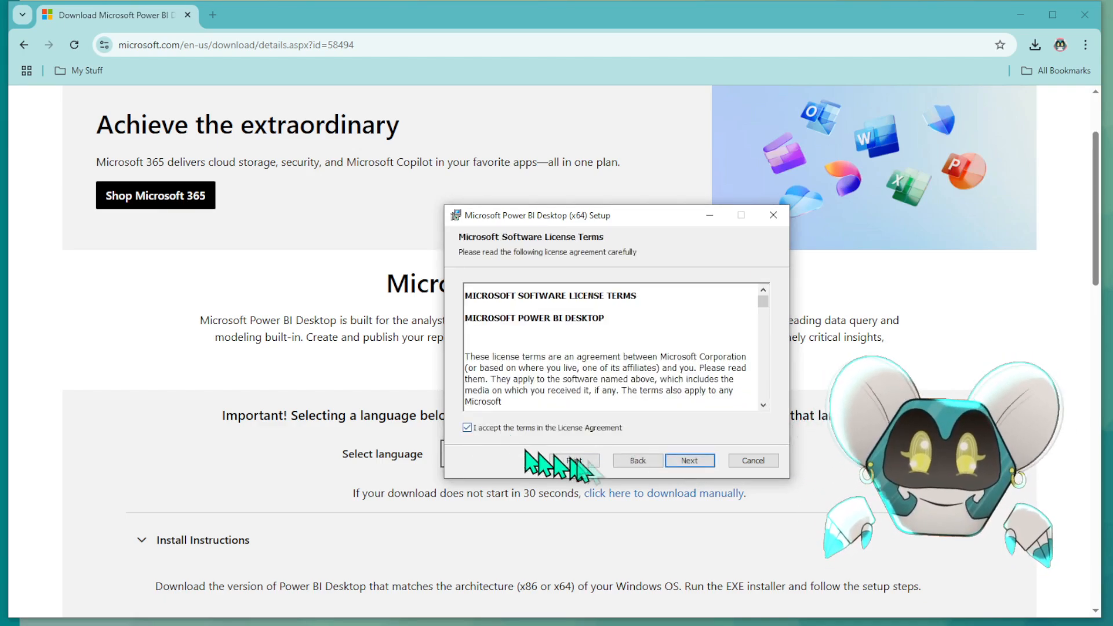
{"action": "left_click", "coordinate": [692, 461]}
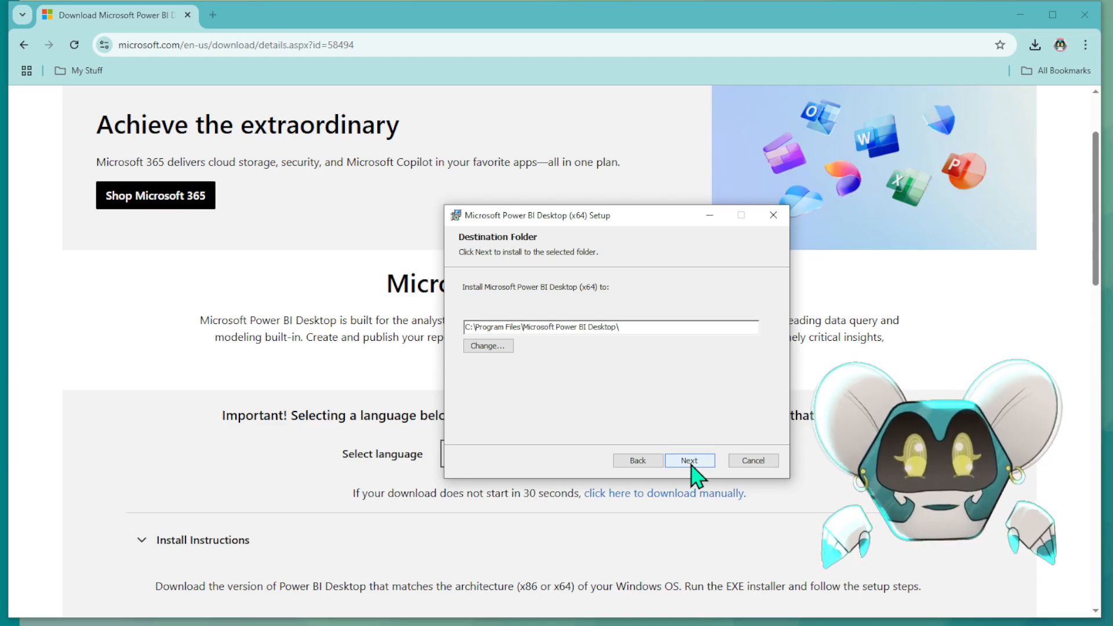
{"action": "left_click", "coordinate": [690, 462]}
{"action": "left_click", "coordinate": [689, 461]}
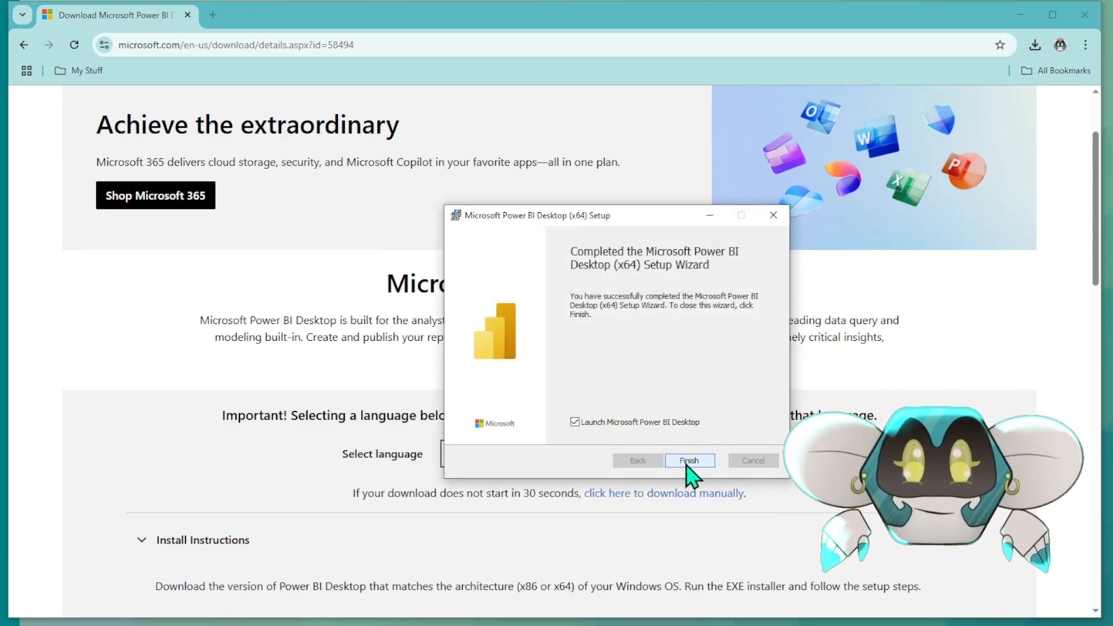
{"action": "left_click", "coordinate": [688, 461]}
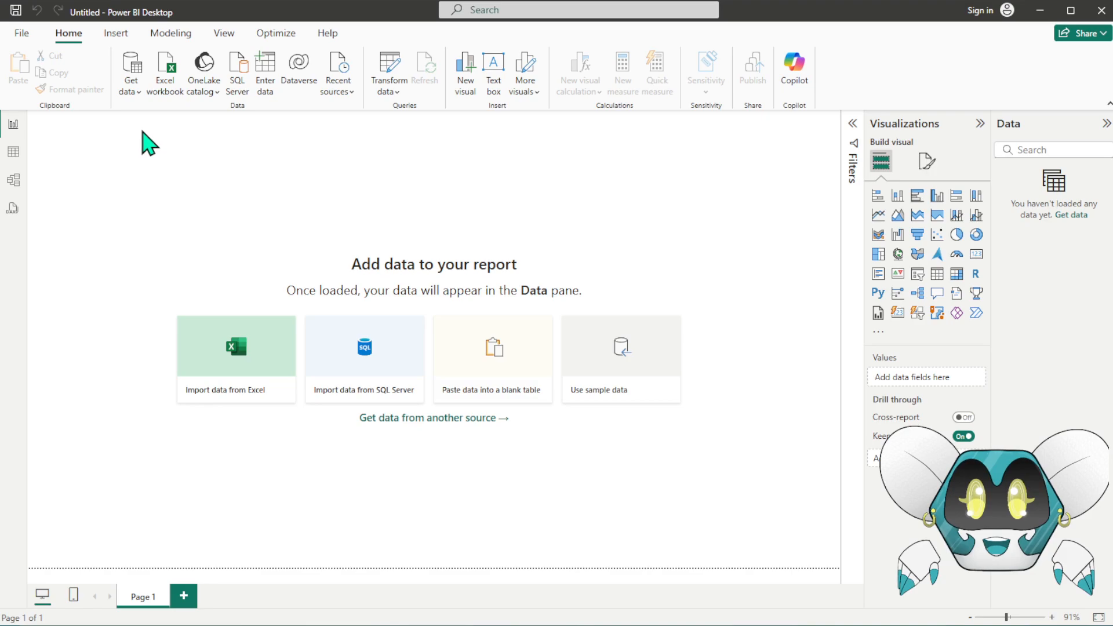
{"action": "left_click", "coordinate": [130, 92]}
{"action": "left_click", "coordinate": [171, 292]}
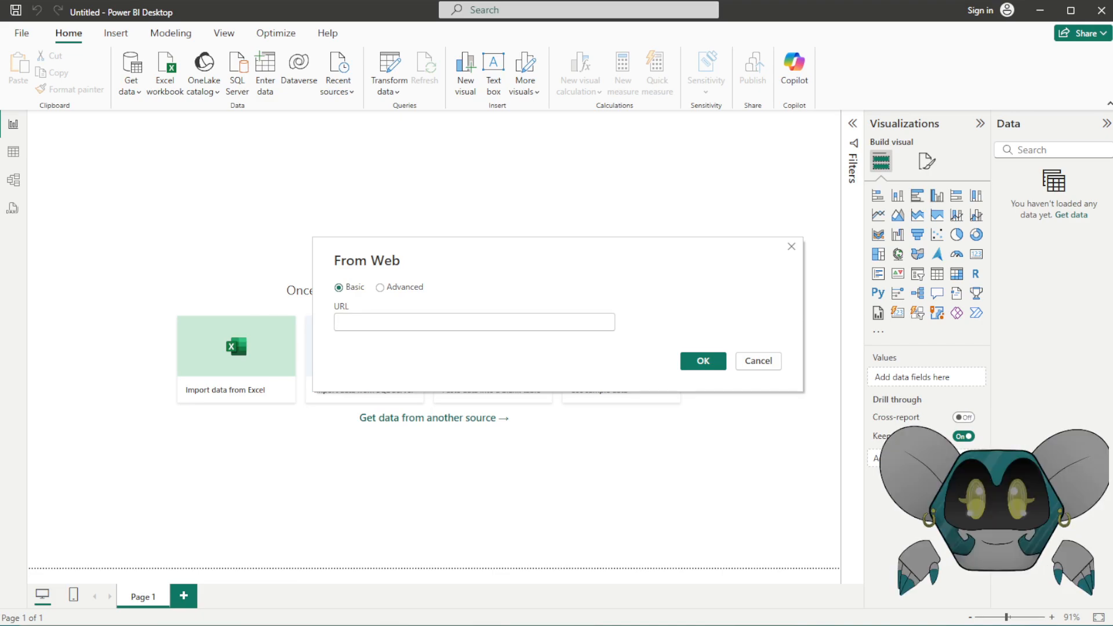
{"action": "left_click_drag", "start_coordinate": [405, 255], "coordinate": [374, 195]}
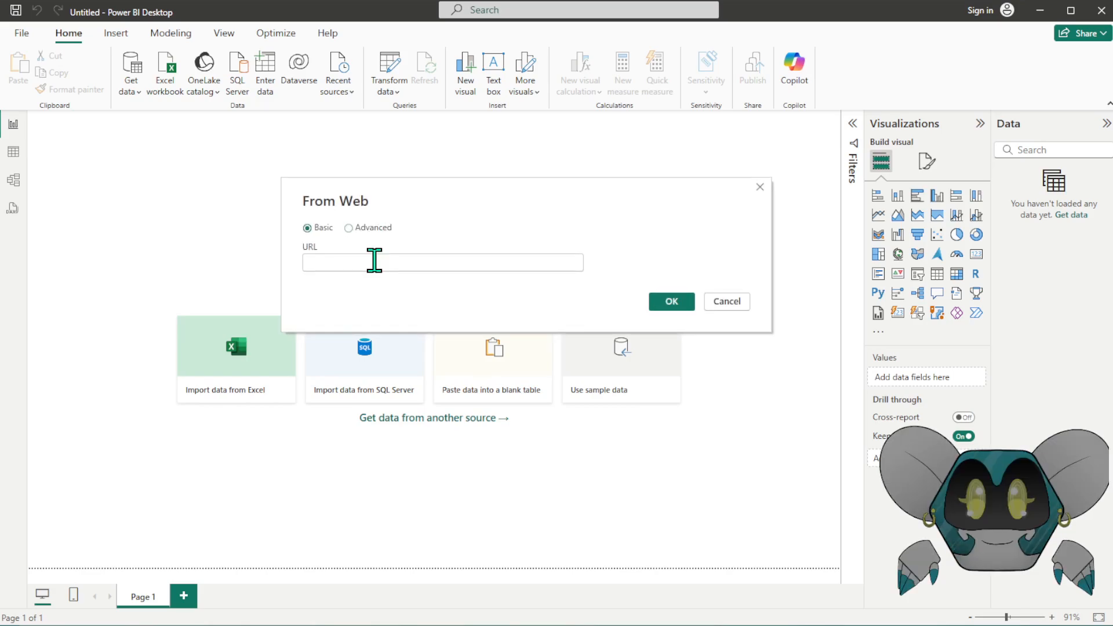
{"action": "left_click", "coordinate": [344, 258]}
{"action": "type", "text": "https://biologydictionary.net/leopard-gecko/"}
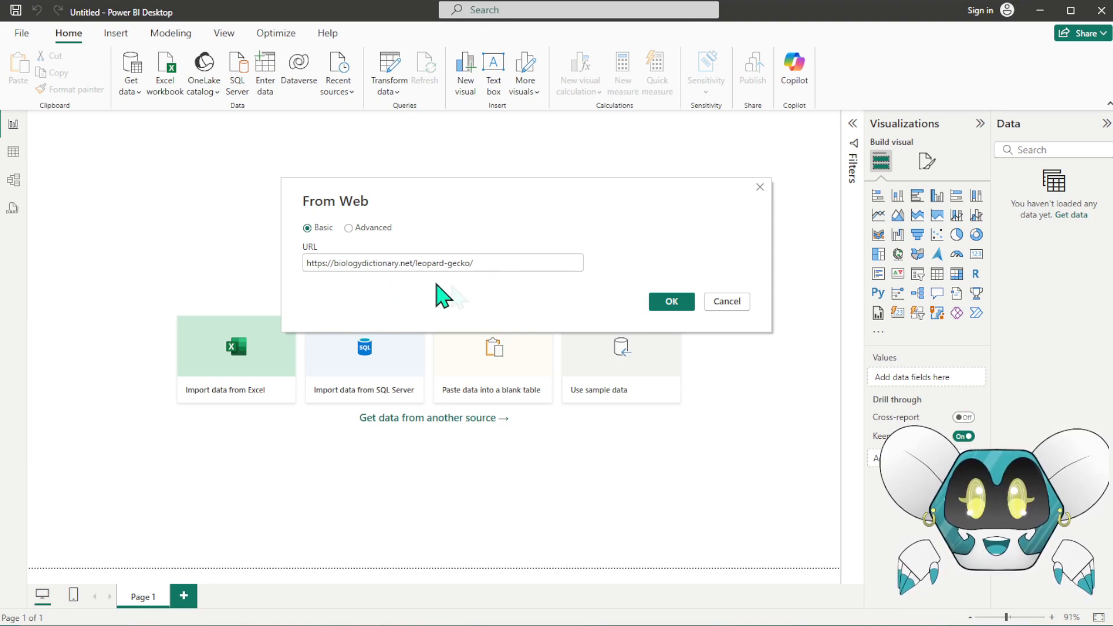
{"action": "left_click", "coordinate": [672, 302]}
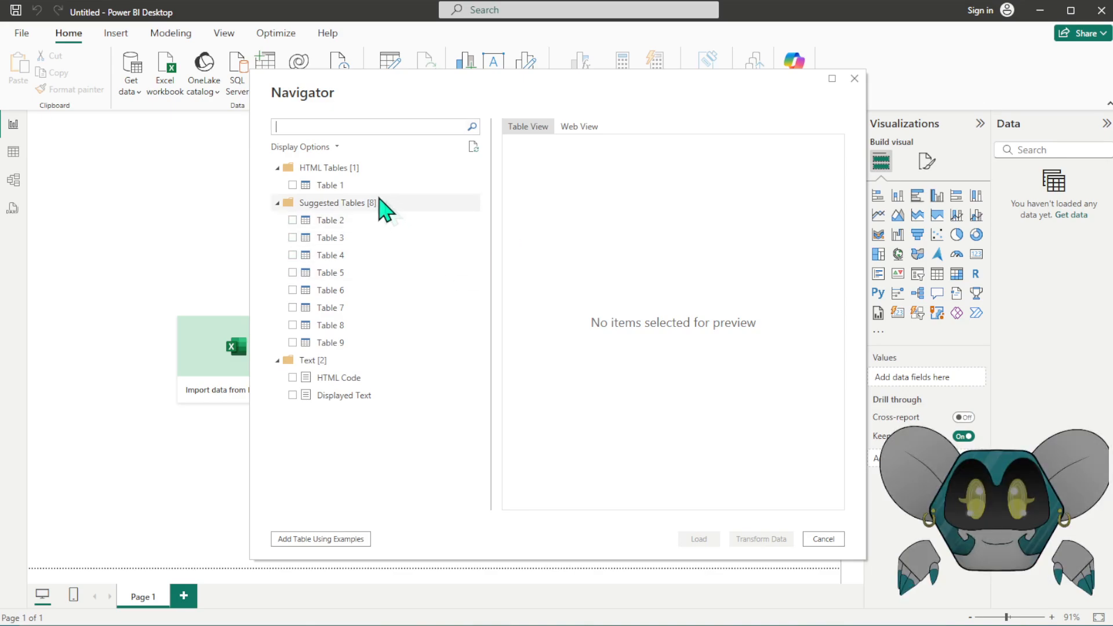
- Preview Tables 1 to 5, the HTML Code and the Displayed Text of the web source to compare their contents
{"action": "left_click", "coordinate": [361, 187]}
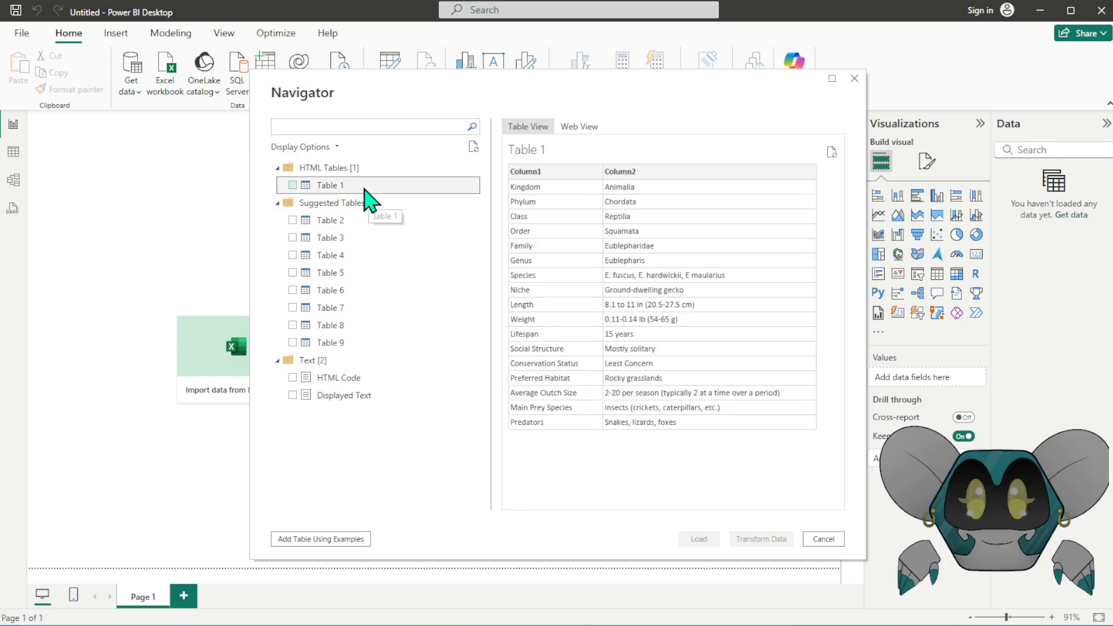
{"action": "left_click", "coordinate": [366, 221]}
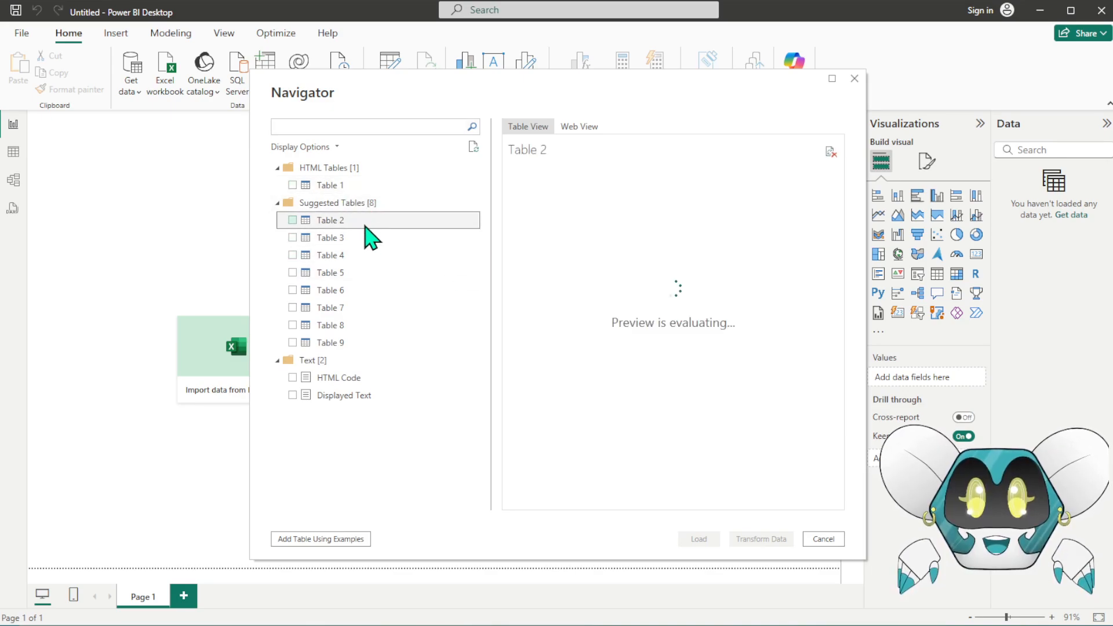
{"action": "left_click", "coordinate": [368, 238]}
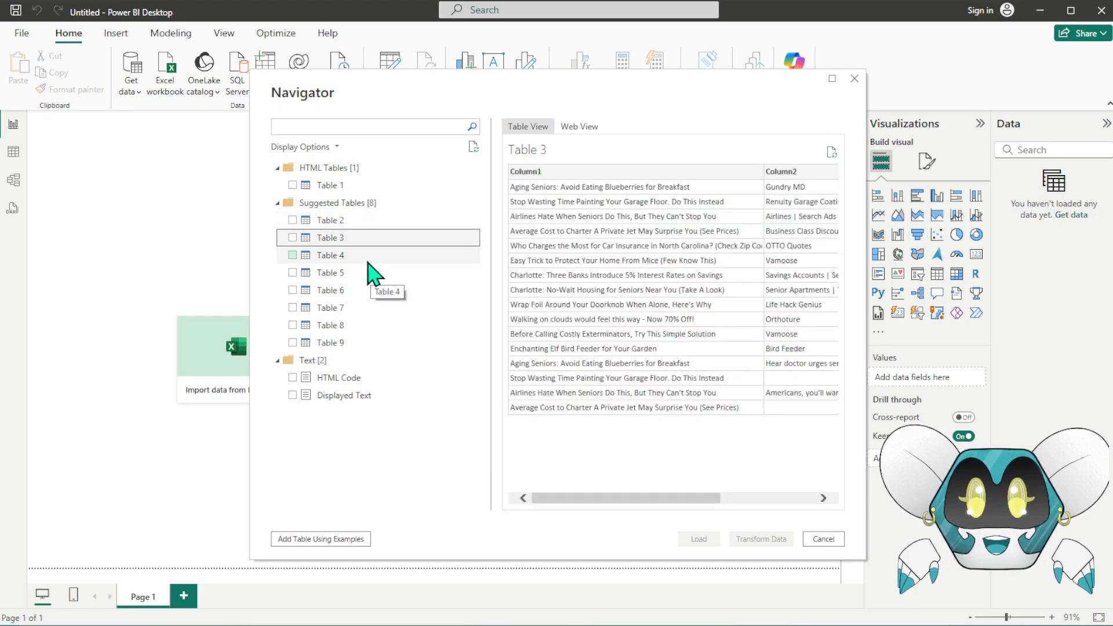
{"action": "left_click", "coordinate": [369, 266]}
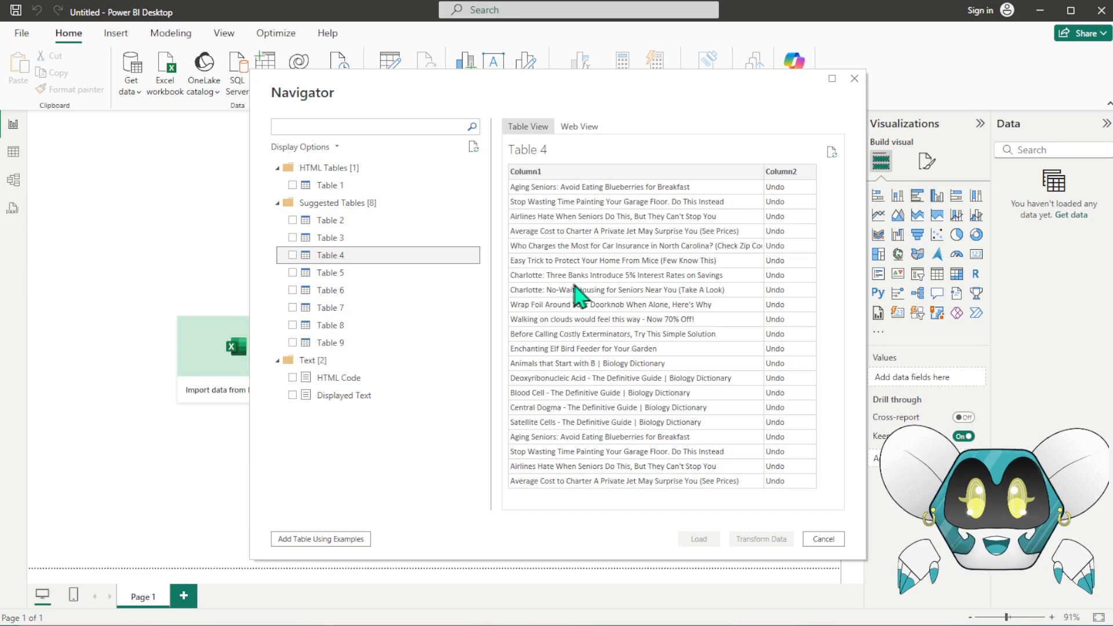
{"action": "left_click", "coordinate": [394, 238]}
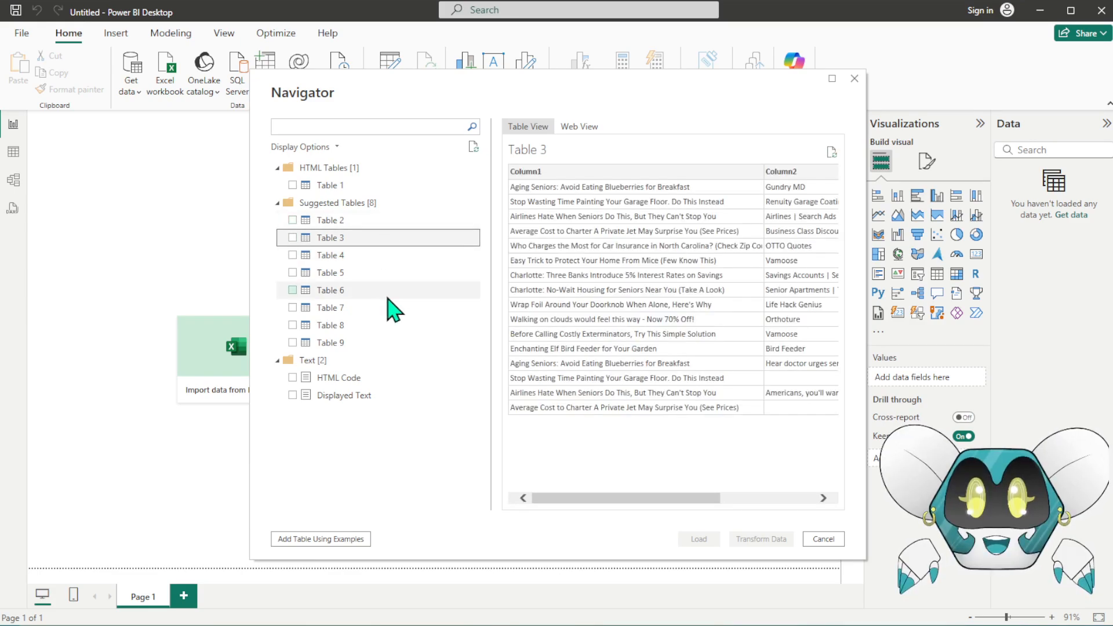
{"action": "left_click", "coordinate": [380, 274]}
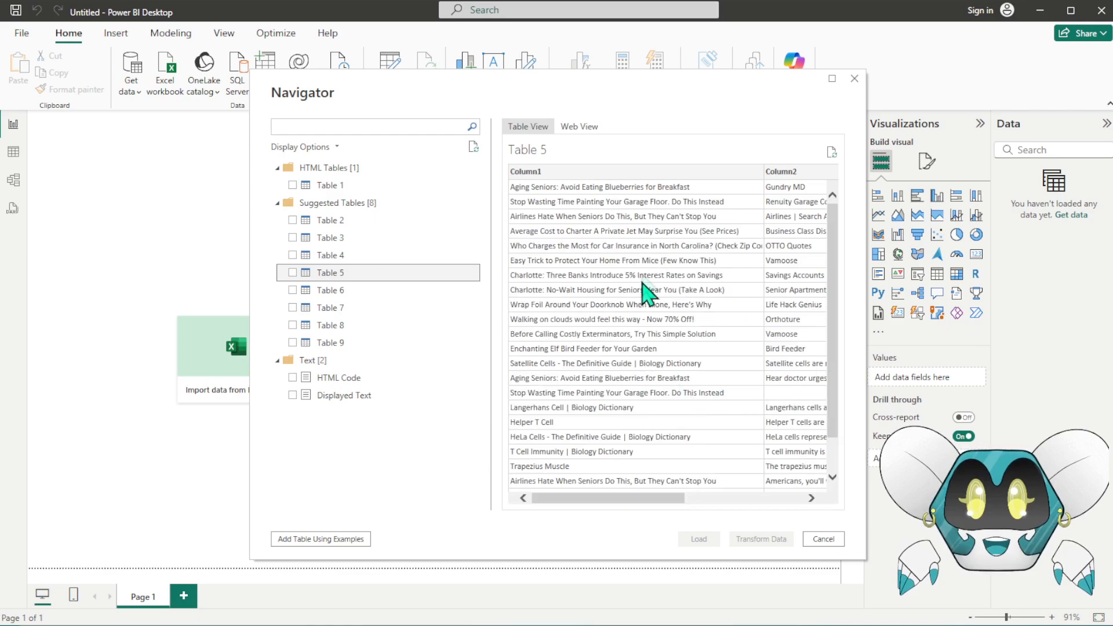
{"action": "left_click", "coordinate": [379, 381]}
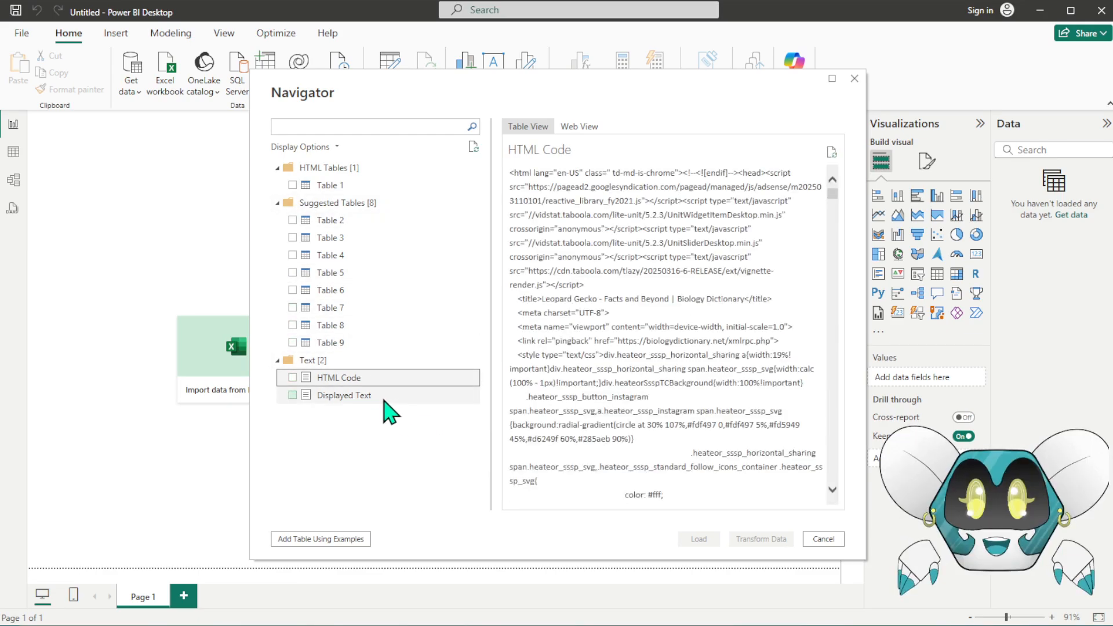
{"action": "left_click", "coordinate": [384, 406]}
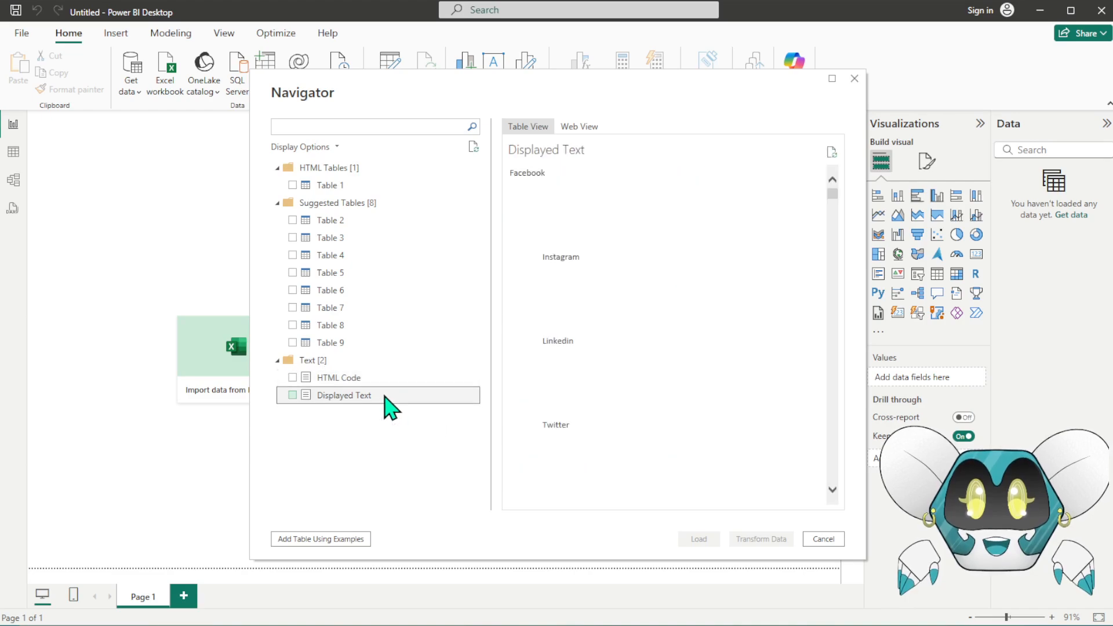
- Load the HTML table Table 1 from the web source into the report
{"action": "left_click", "coordinate": [376, 189]}
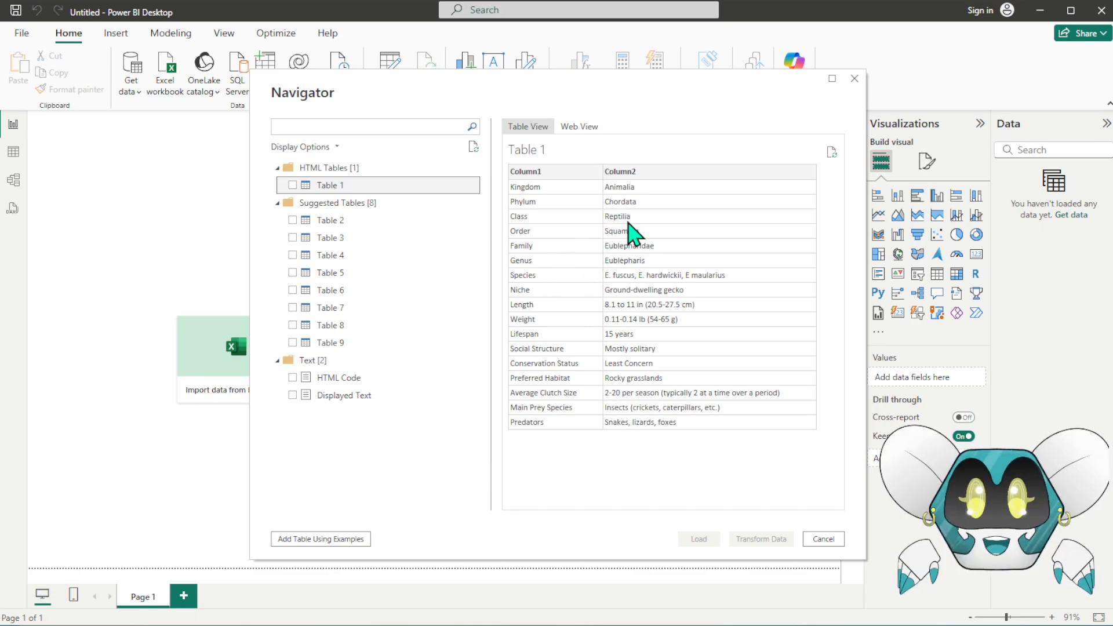
{"action": "left_click", "coordinate": [292, 186]}
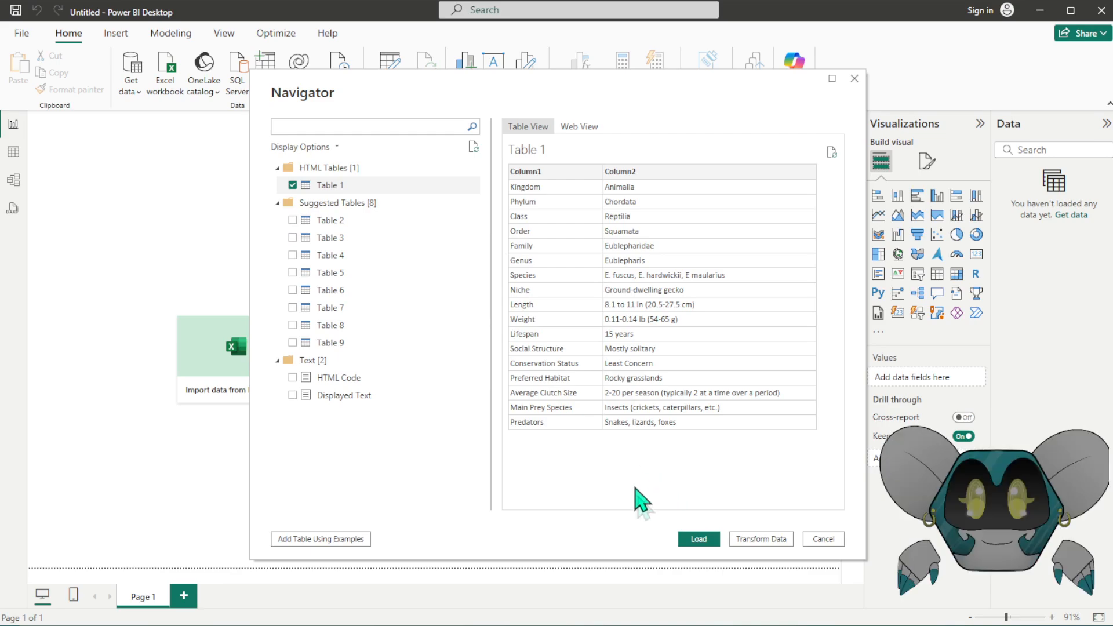
{"action": "left_click", "coordinate": [697, 540]}
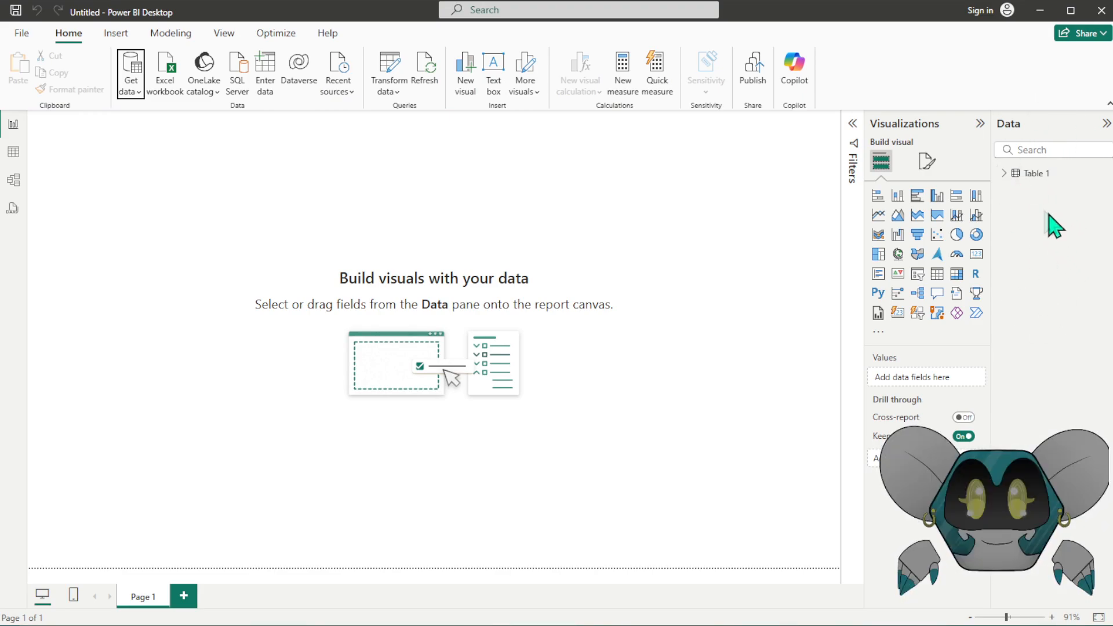
- Rename the loaded table Table 1 as Web_Gecko
{"action": "double_click", "coordinate": [1035, 174]}
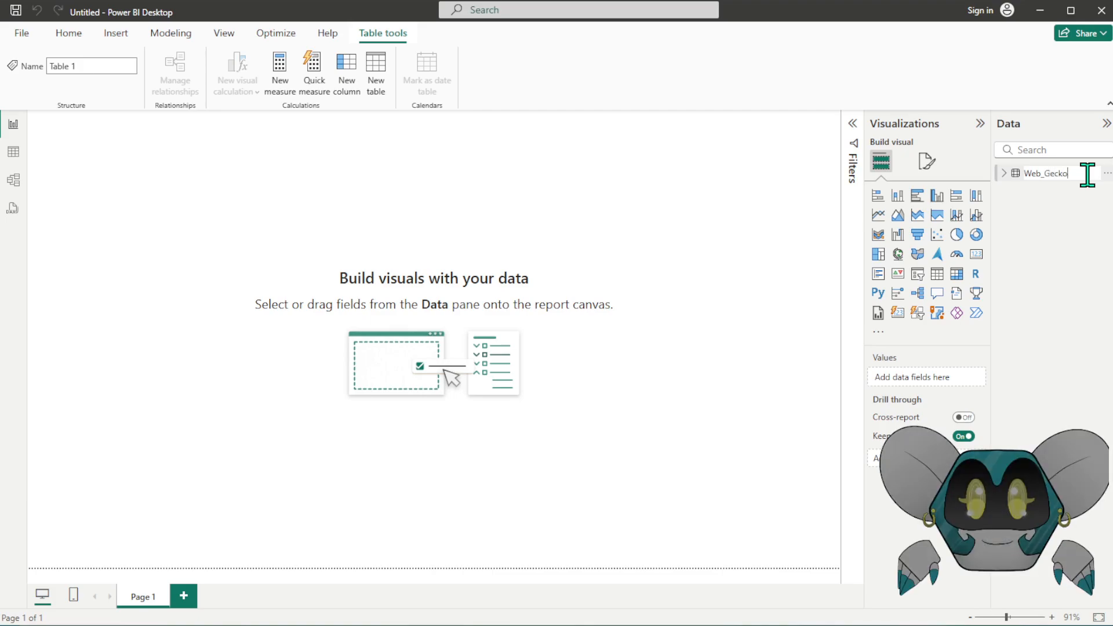
{"action": "key", "text": "Return"}
{"action": "left_click", "coordinate": [374, 187]}
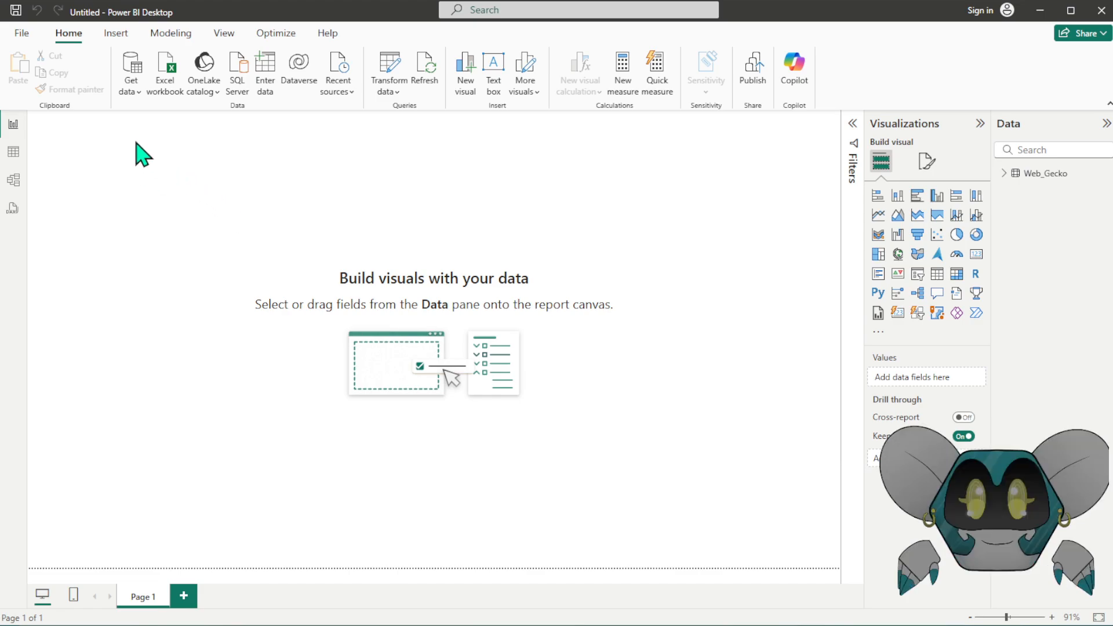
- Import the Requests sheet from the Excel workbook Leapard gecko.xlsx into the report
{"action": "left_click", "coordinate": [129, 92]}
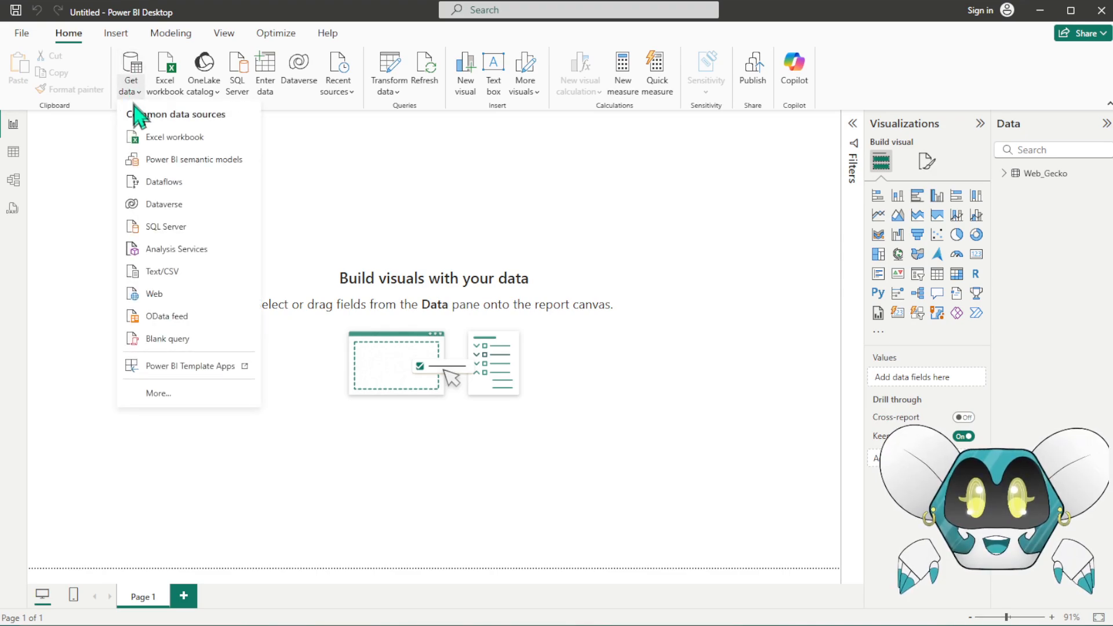
{"action": "left_click", "coordinate": [203, 144]}
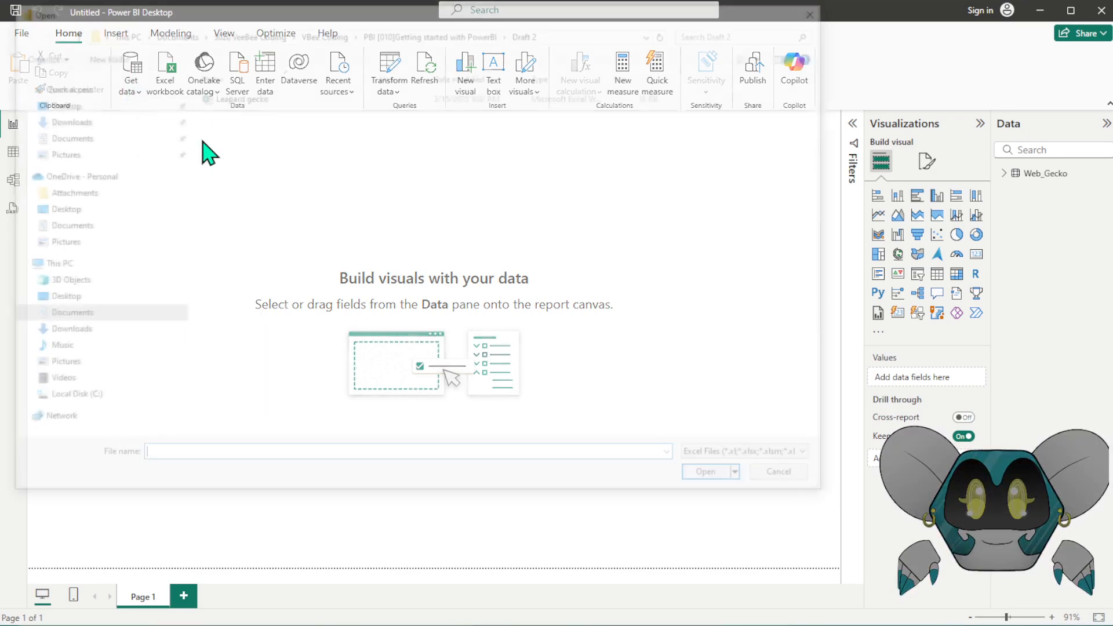
{"action": "double_click", "coordinate": [235, 96]}
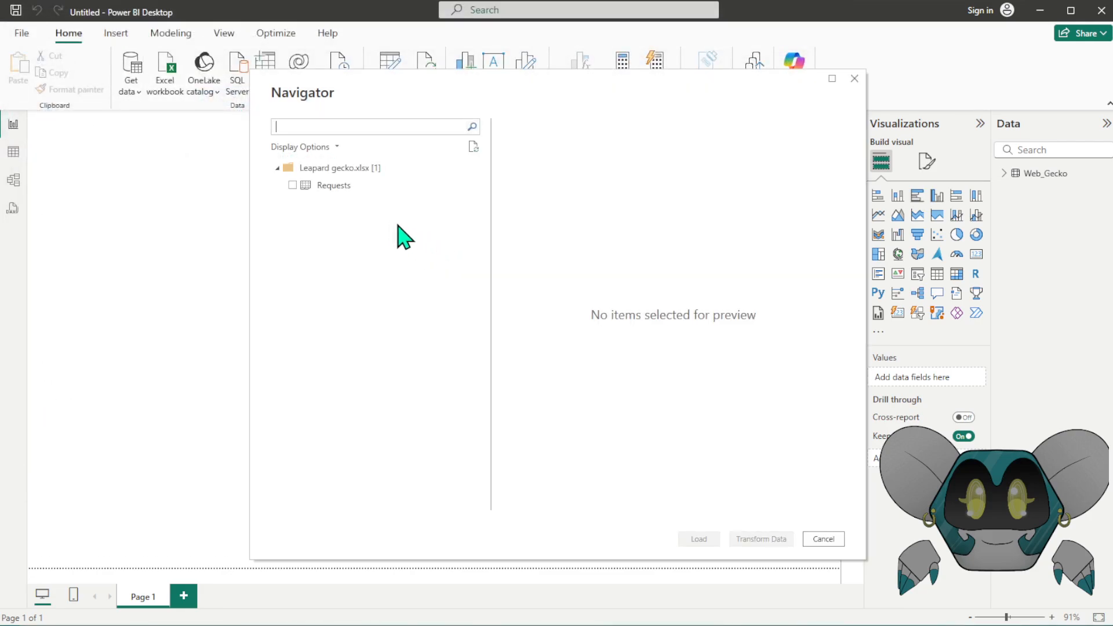
{"action": "left_click", "coordinate": [341, 191]}
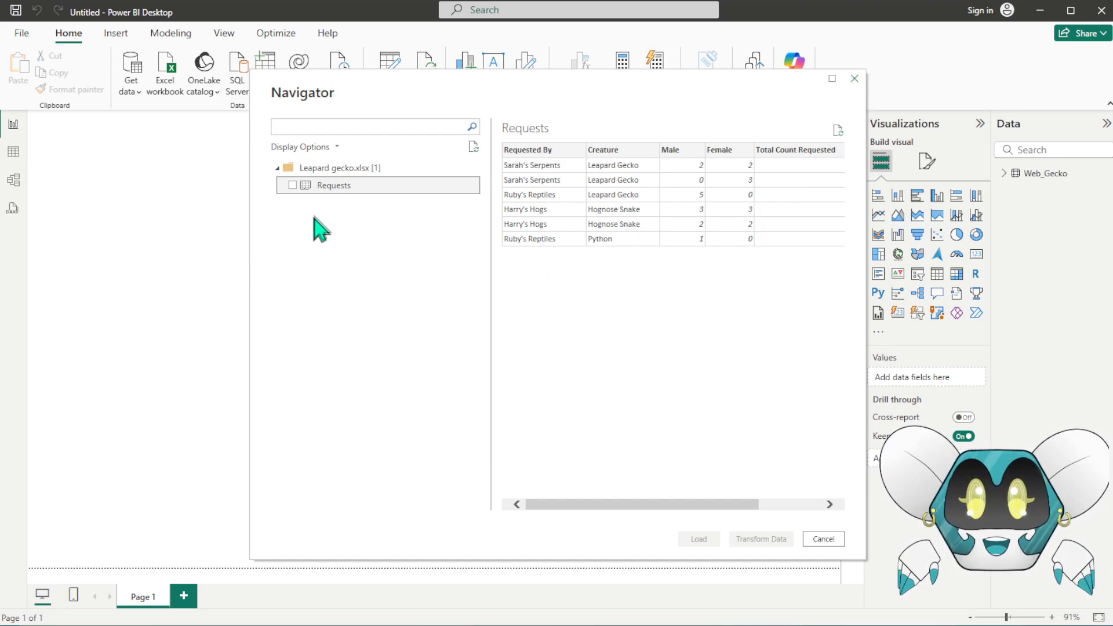
{"action": "left_click", "coordinate": [292, 186]}
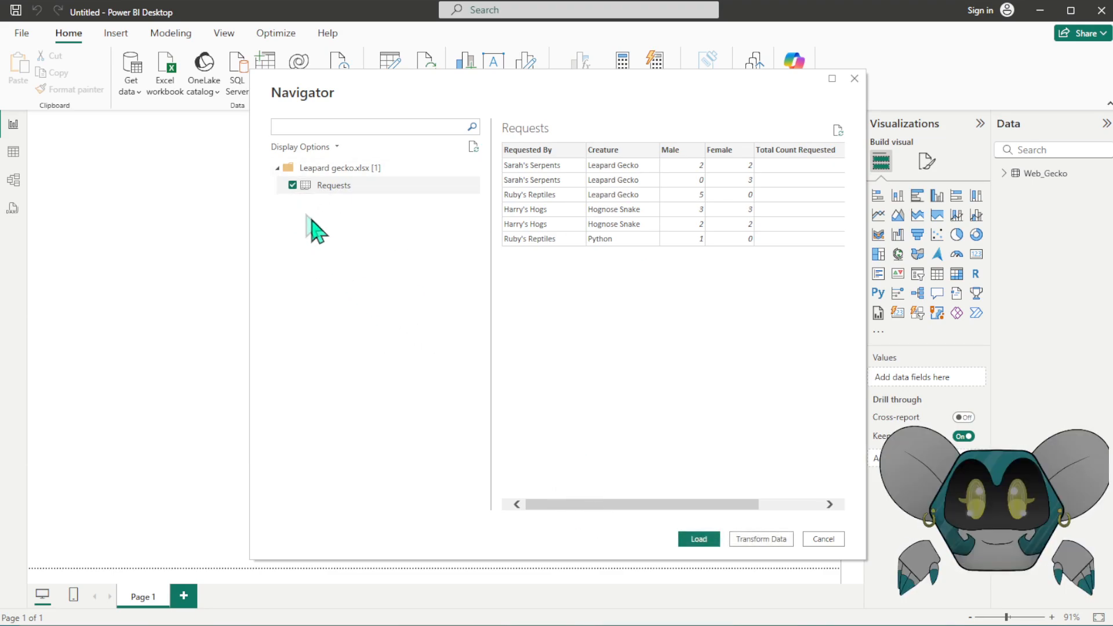
{"action": "left_click", "coordinate": [699, 539]}
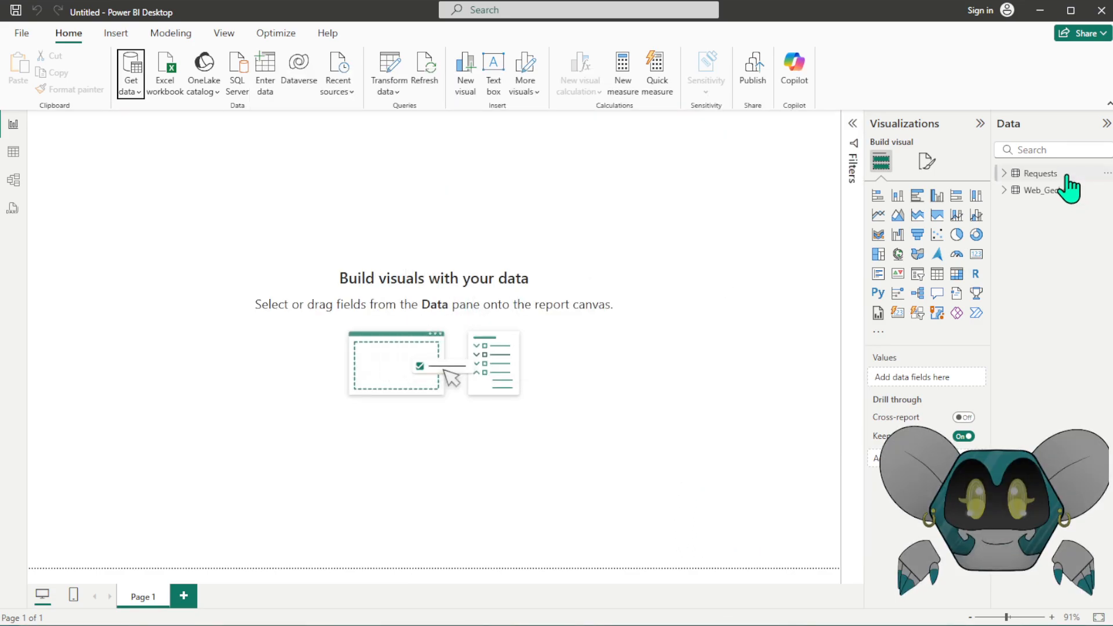
- Rename the loaded Requests table as Excel_Requests
{"action": "double_click", "coordinate": [1040, 173]}
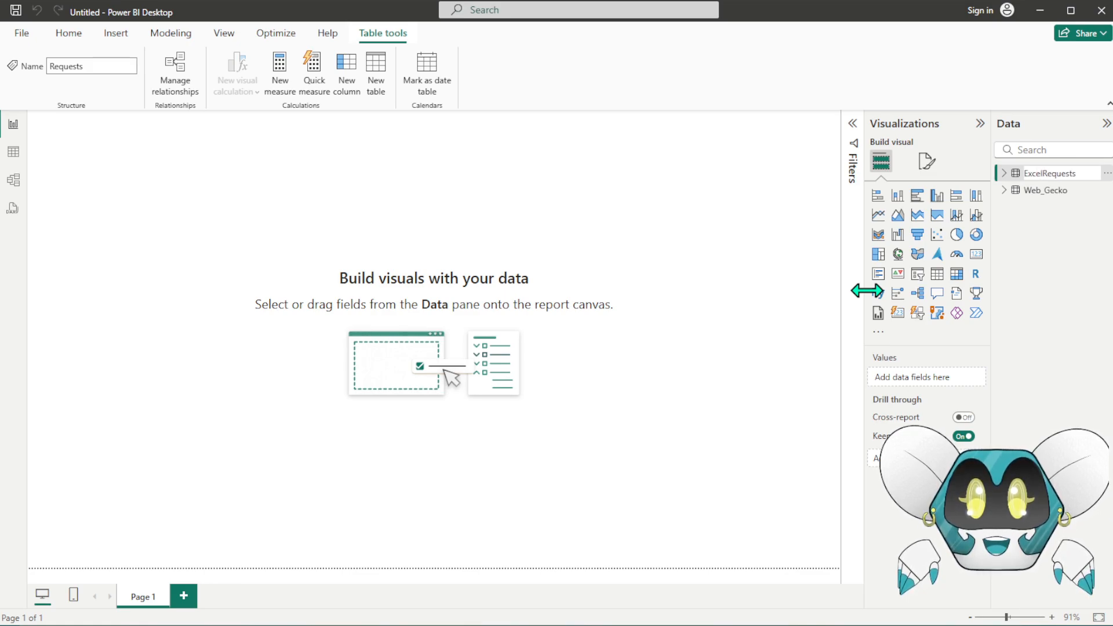
{"action": "key", "text": "Return"}
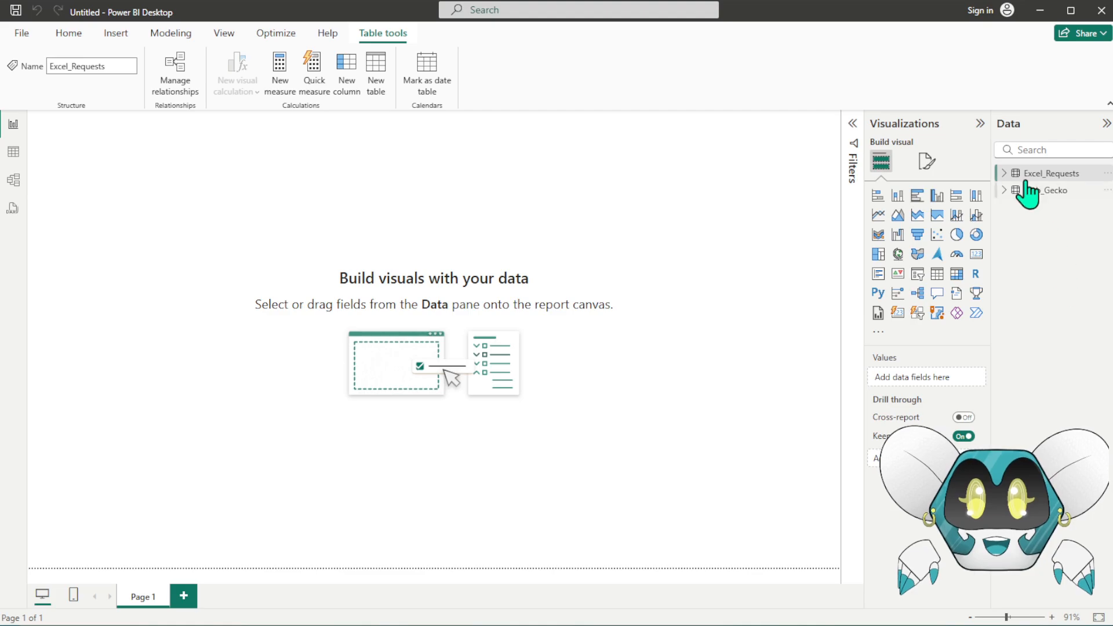
{"action": "left_click", "coordinate": [215, 177]}
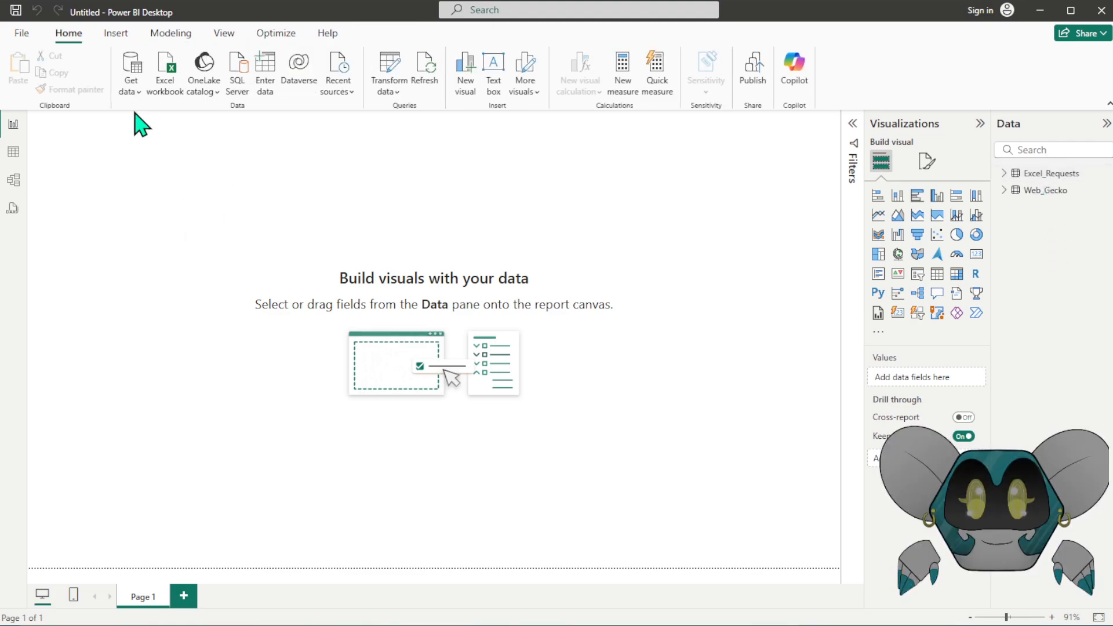
- Set up a SQL Server import from server COFFEE\SQLEXPRESS and database VeeBeeTutorials_PROD, consulting SQL Server Management Studio for the names
{"action": "left_click", "coordinate": [131, 93]}
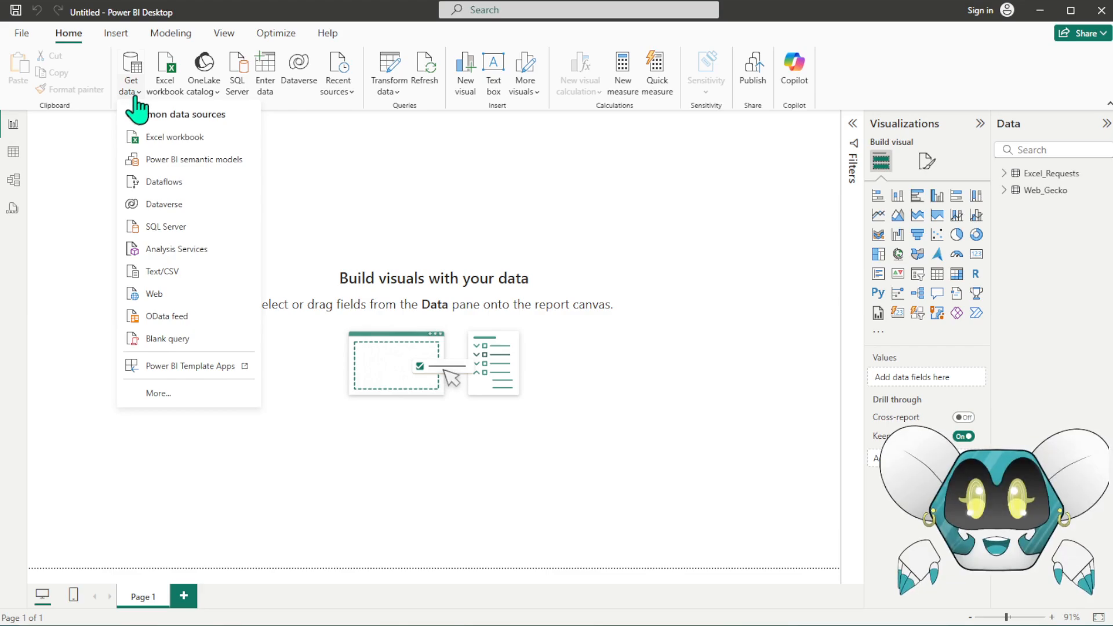
{"action": "left_click", "coordinate": [165, 228]}
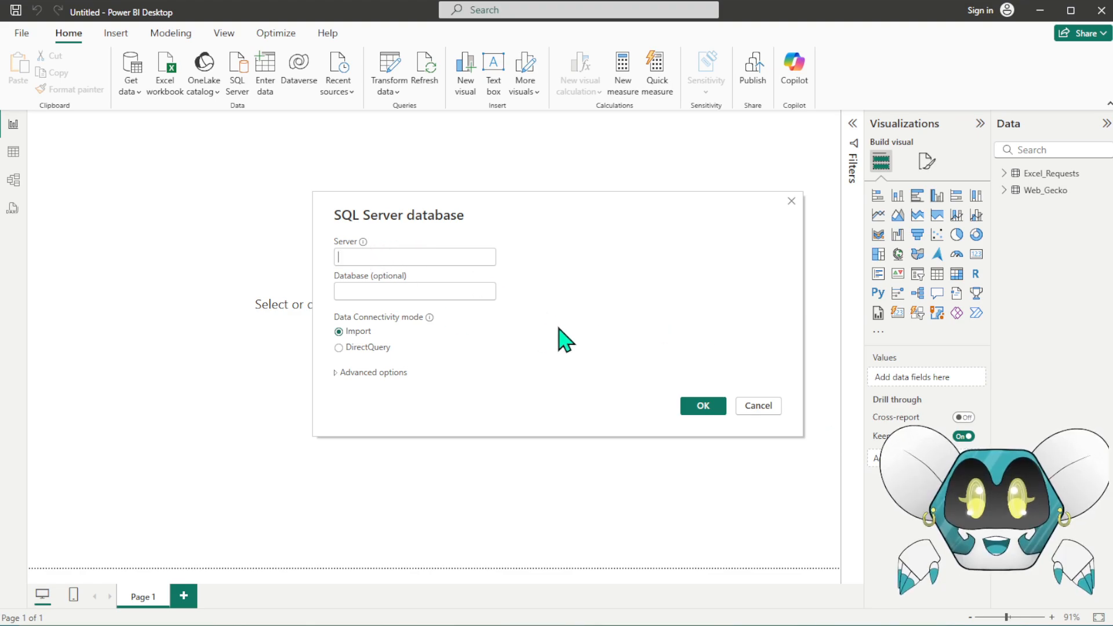
{"action": "left_click_drag", "start_coordinate": [1112, 290], "coordinate": [837, 66]}
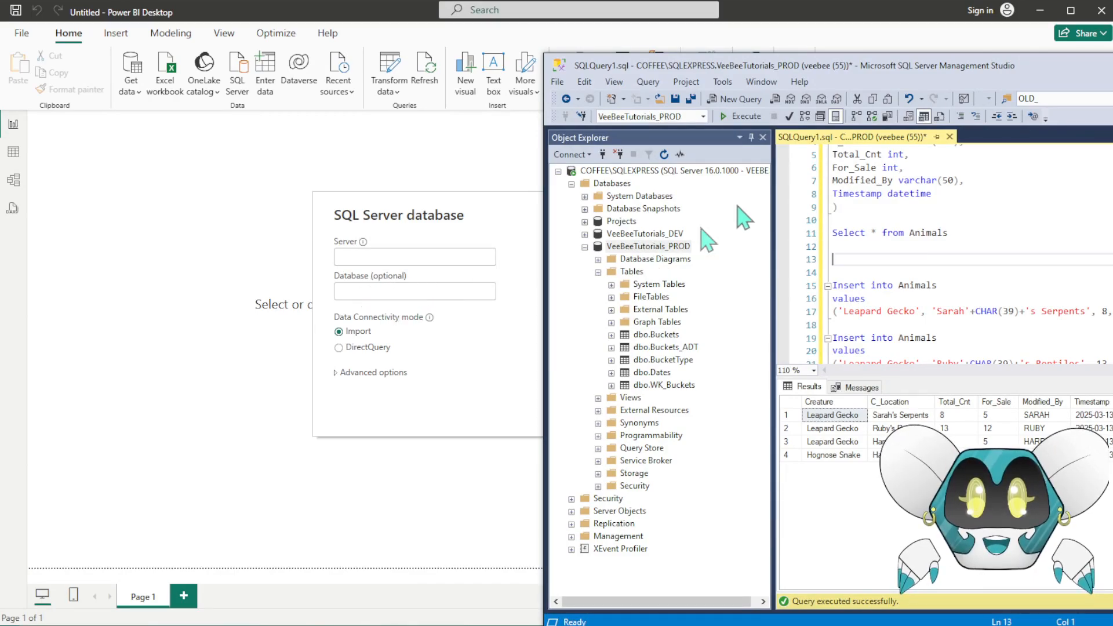
{"action": "left_click_drag", "start_coordinate": [757, 63], "coordinate": [719, 84]}
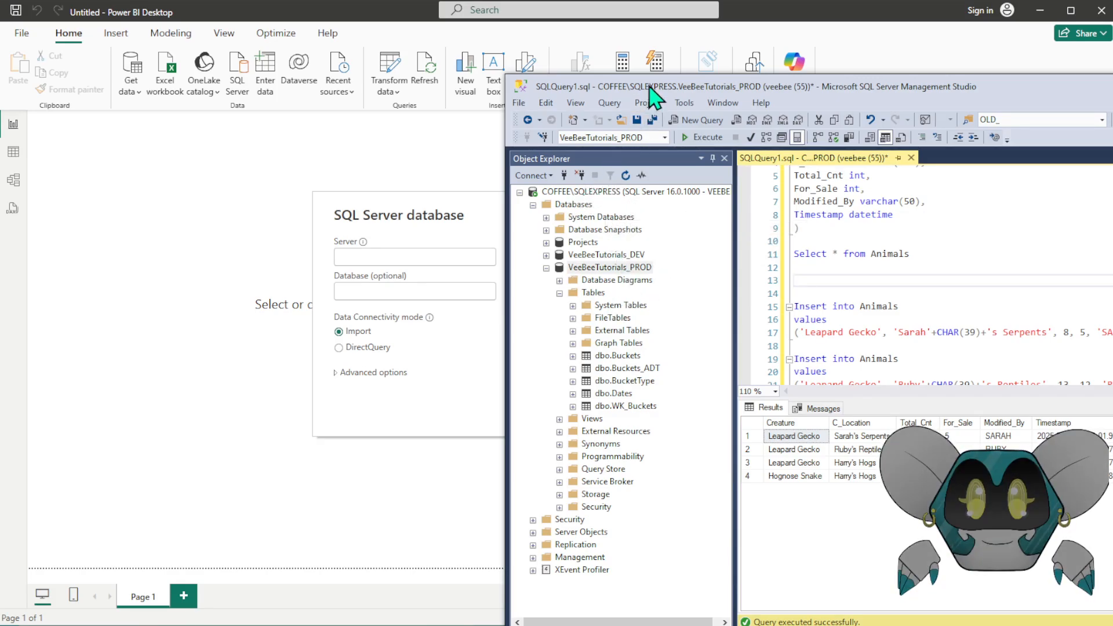
{"action": "left_click_drag", "start_coordinate": [645, 86], "coordinate": [1111, 370]}
{"action": "left_click", "coordinate": [382, 254]}
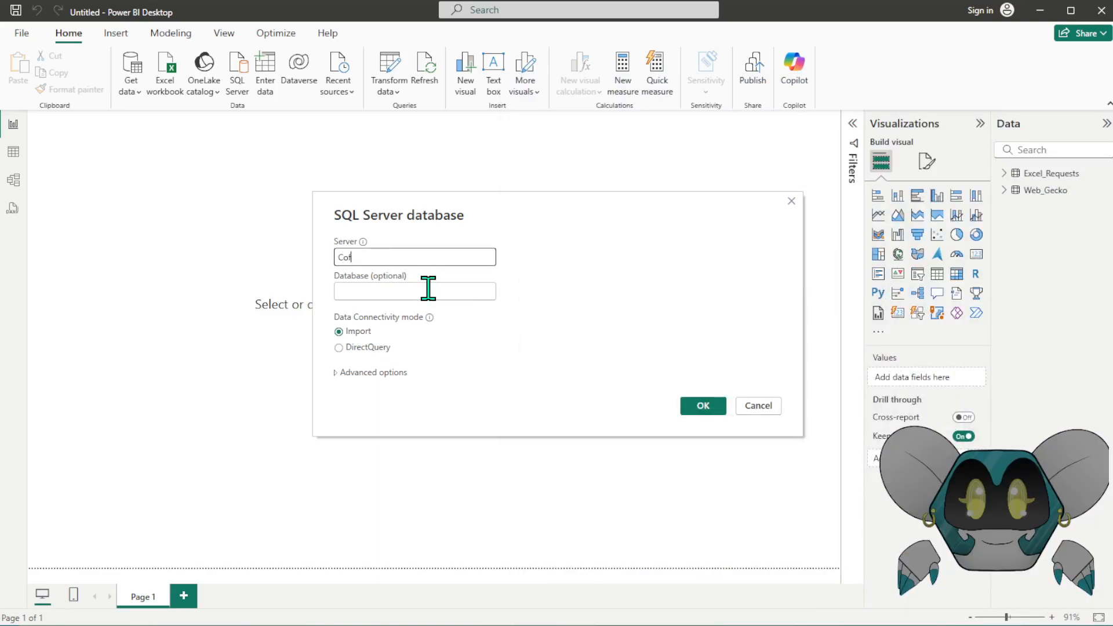
{"action": "type", "text": "COFFEE\\SQLEXPRESS"}
{"action": "key", "text": "Tab"}
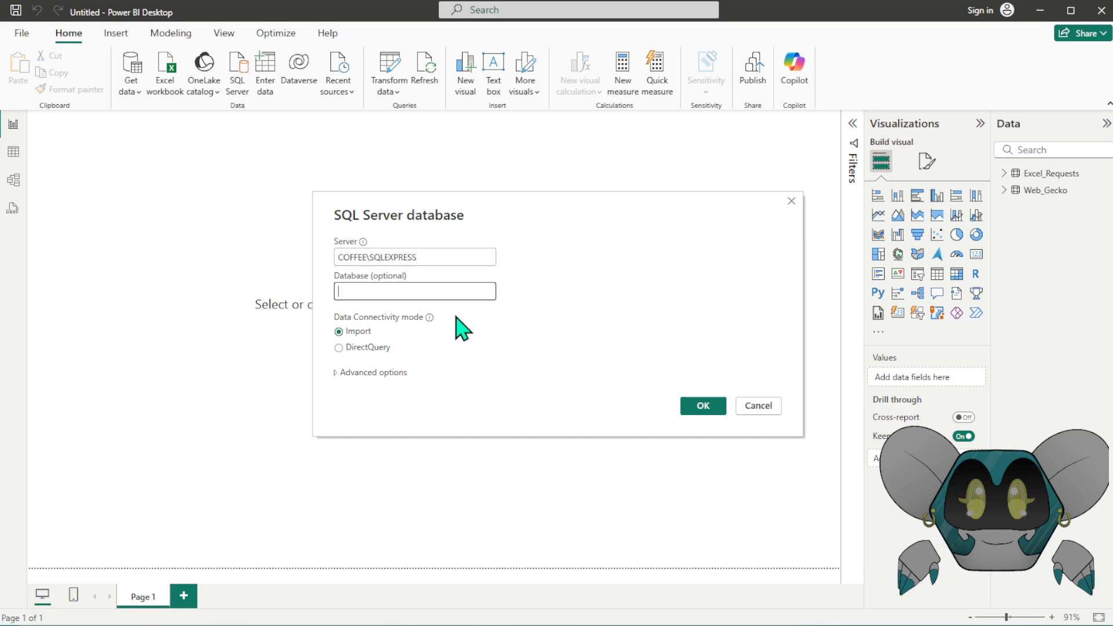
{"action": "type", "text": "Vee"}
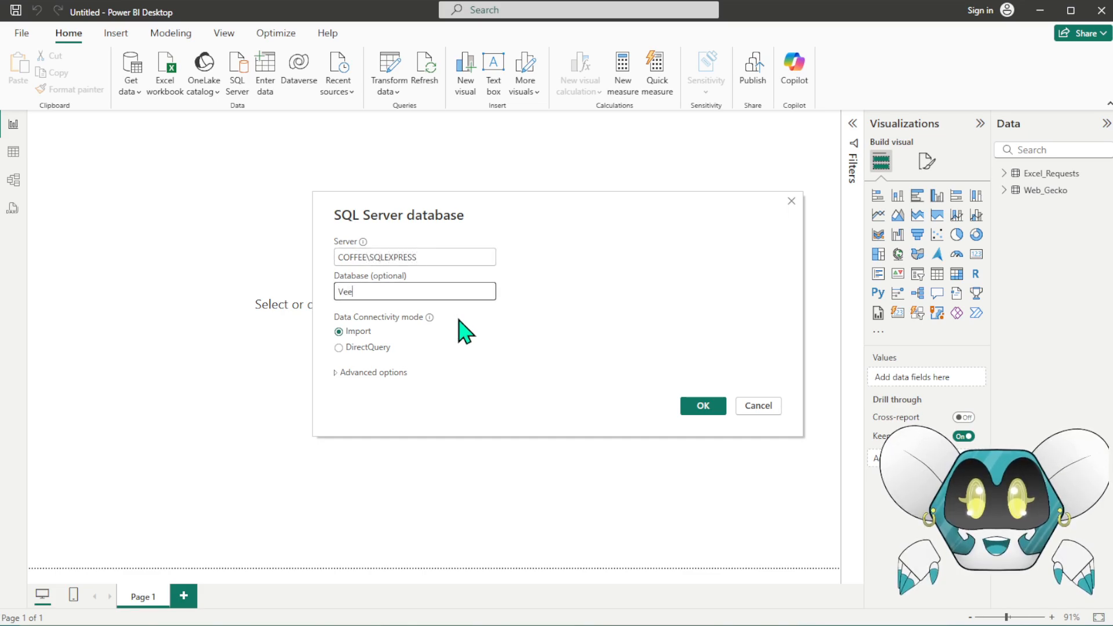
{"action": "type", "text": "BeeTutorials_PROD"}
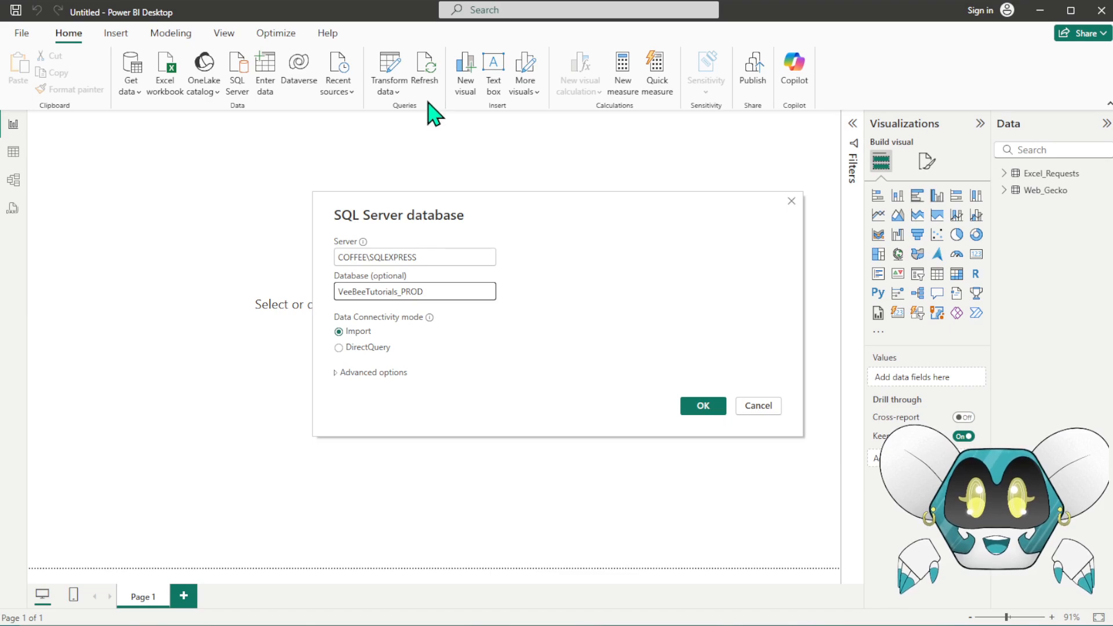
- Add the SQL statement "Select * from Animals" in the advanced options of the SQL Server connection
{"action": "left_click", "coordinate": [378, 373]}
{"action": "left_click_drag", "start_coordinate": [442, 218], "coordinate": [432, 165]}
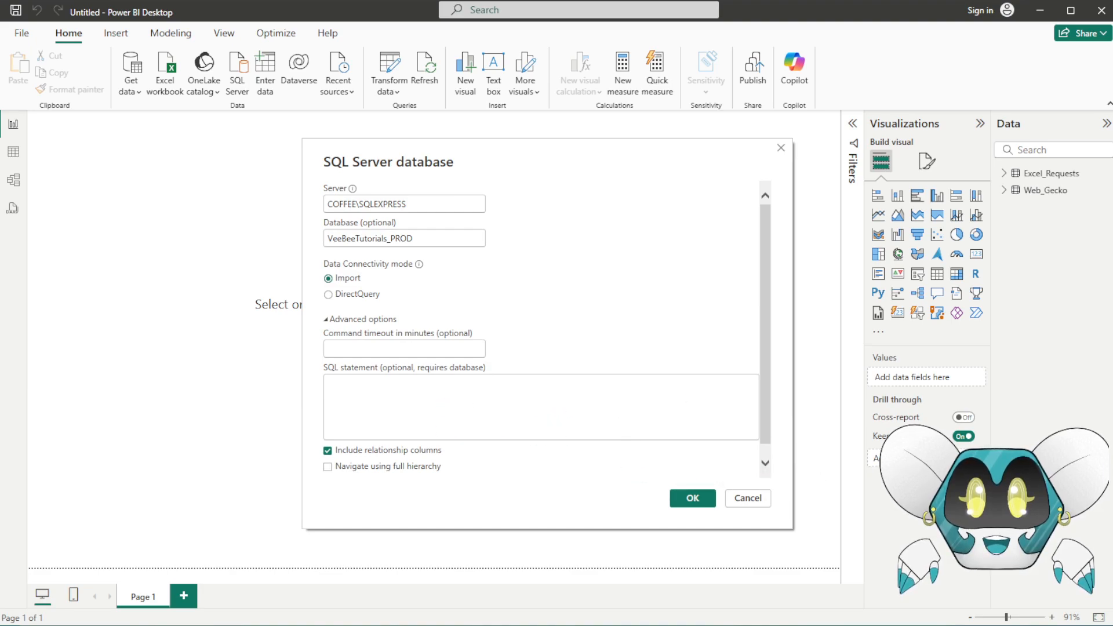
{"action": "left_click", "coordinate": [431, 420]}
{"action": "type", "text": "Select * from Animals"}
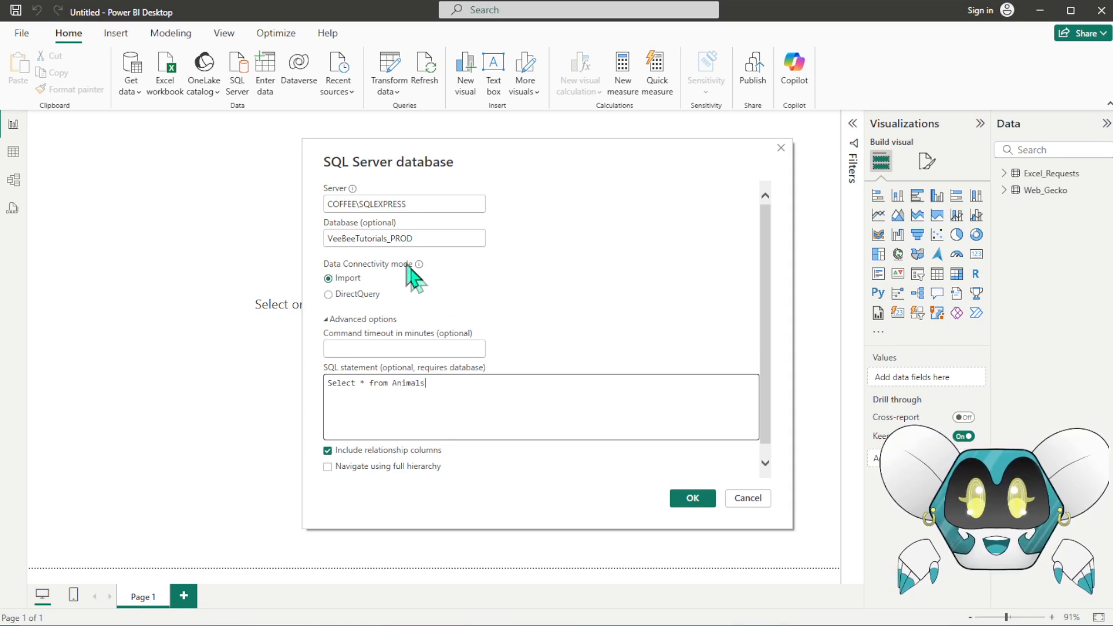
- Review the "Select * from Animals" query and its results in SQL Server Management Studio, and return to Power BI Desktop
{"action": "left_click_drag", "start_coordinate": [1112, 567], "coordinate": [385, 127]}
{"action": "left_click_drag", "start_coordinate": [573, 299], "coordinate": [377, 289]}
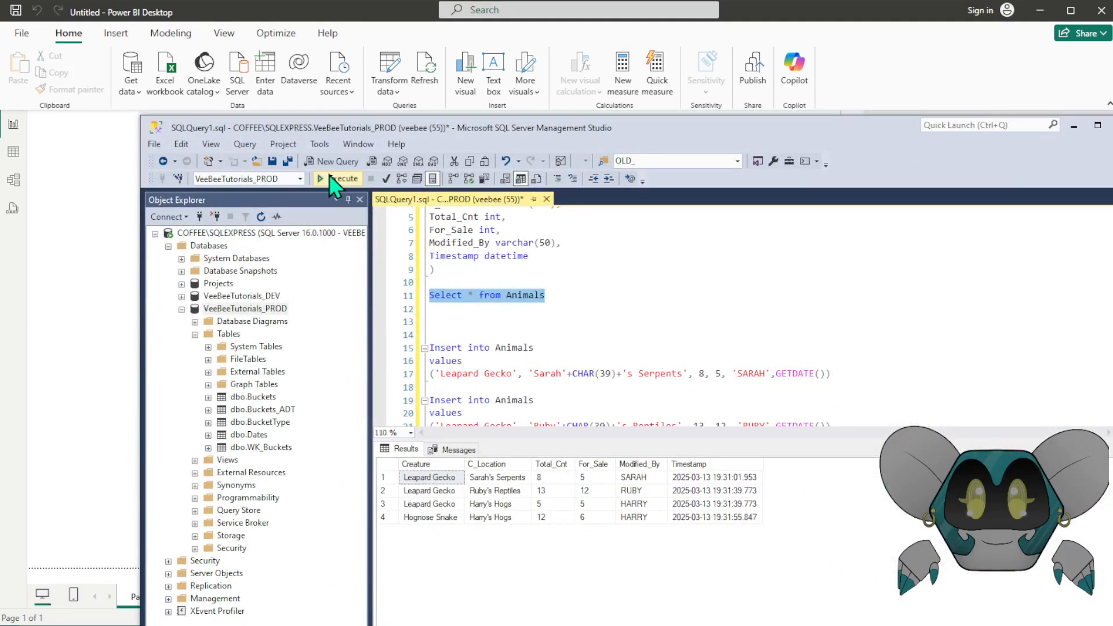
{"action": "left_click", "coordinate": [481, 297]}
{"action": "left_click", "coordinate": [449, 310]}
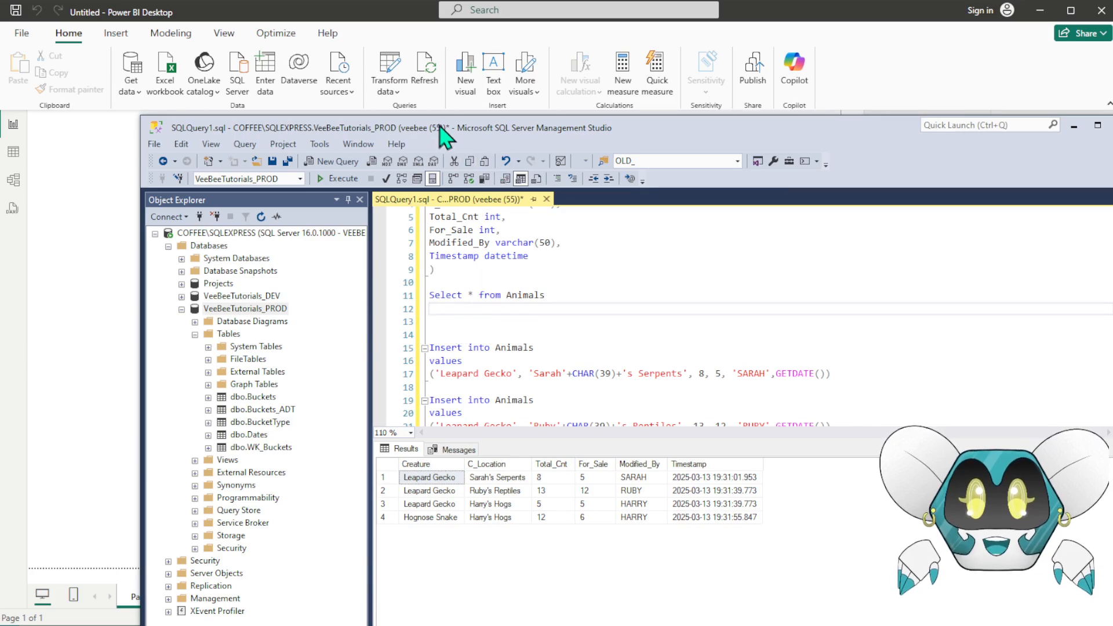
{"action": "left_click_drag", "start_coordinate": [438, 125], "coordinate": [1112, 625]}
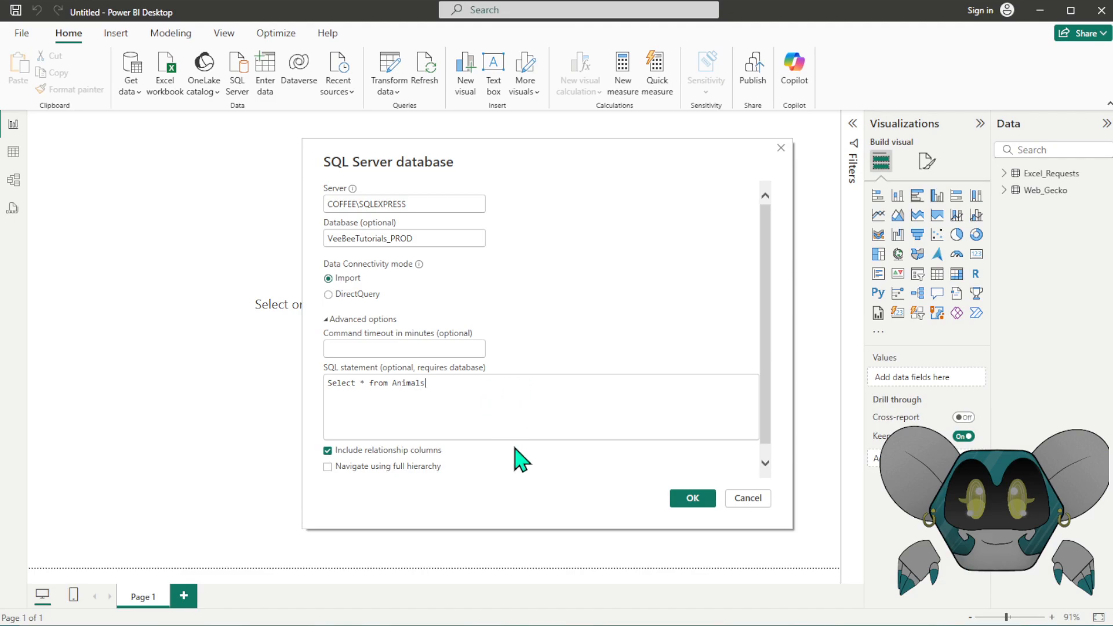
- Try a placeholder where clause in the connection's SQL statement and clear the whole statement
{"action": "left_click_drag", "start_coordinate": [437, 393], "coordinate": [298, 400]}
{"action": "left_click", "coordinate": [408, 431]}
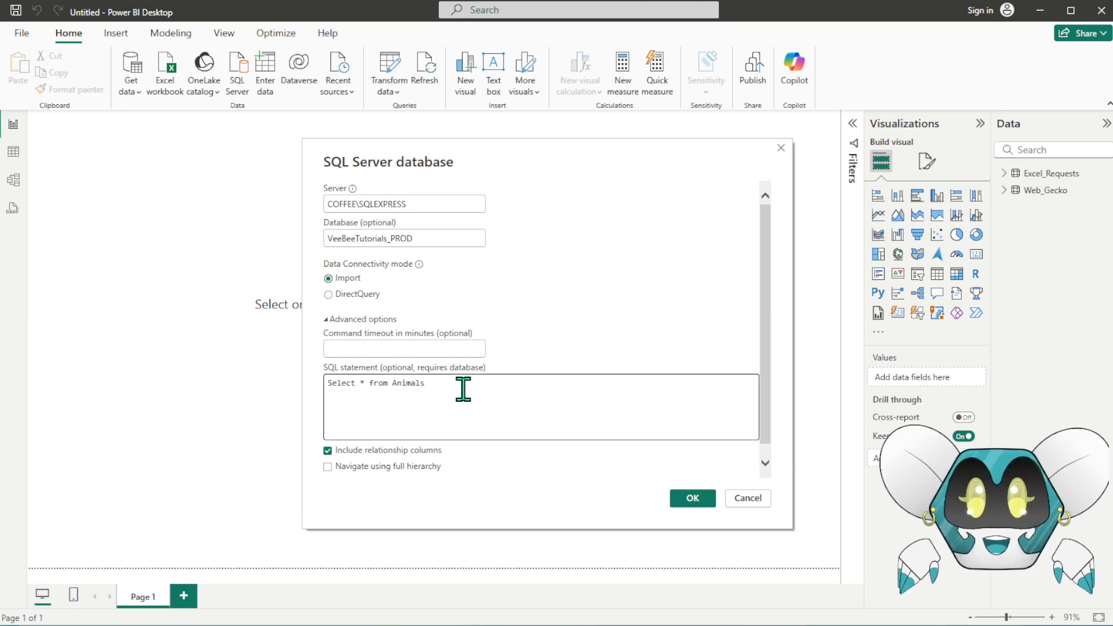
{"action": "type", "text": "ddddd"}
{"action": "left_click_drag", "start_coordinate": [529, 398], "coordinate": [293, 410]}
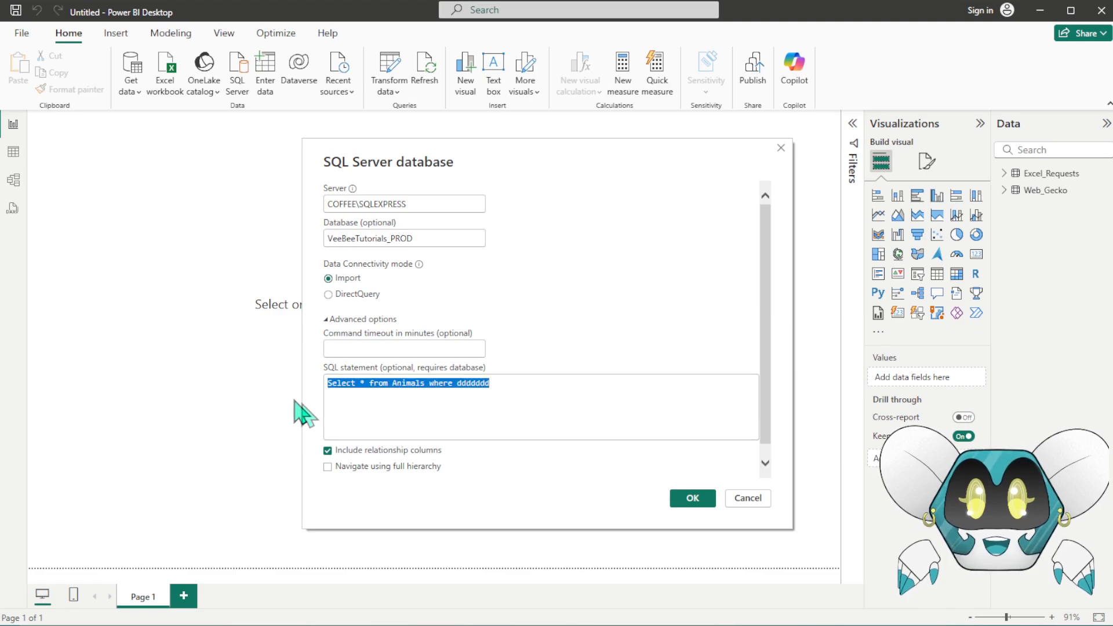
{"action": "type", "text": "\\"}
{"action": "key", "text": "BackSpace"}
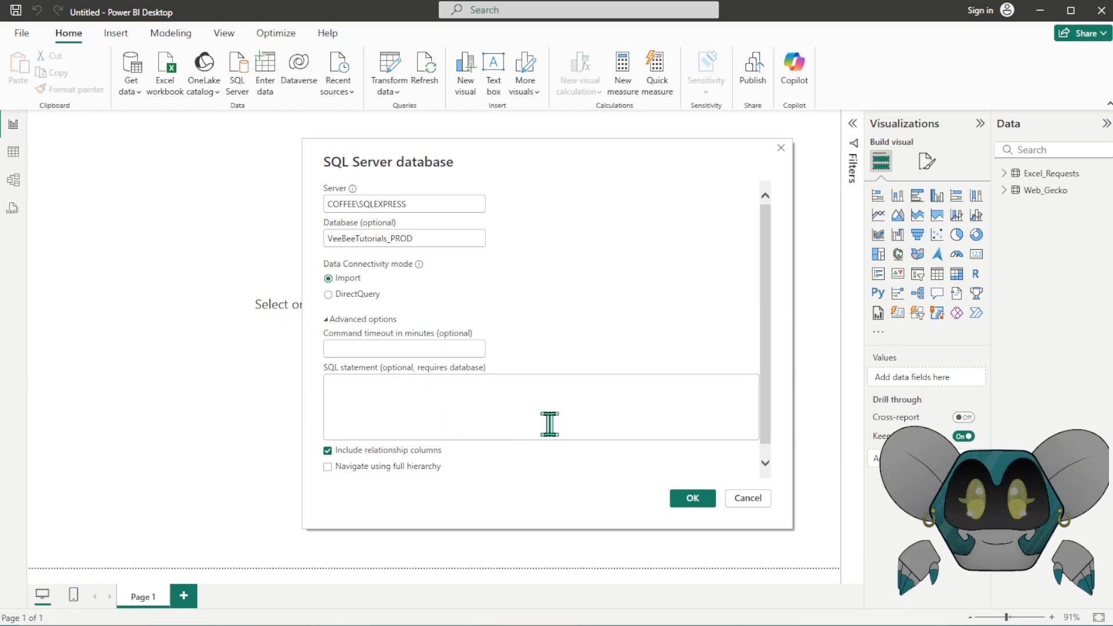
- Connect to the SQL Server database and load its Animals table into the report
{"action": "left_click", "coordinate": [689, 498]}
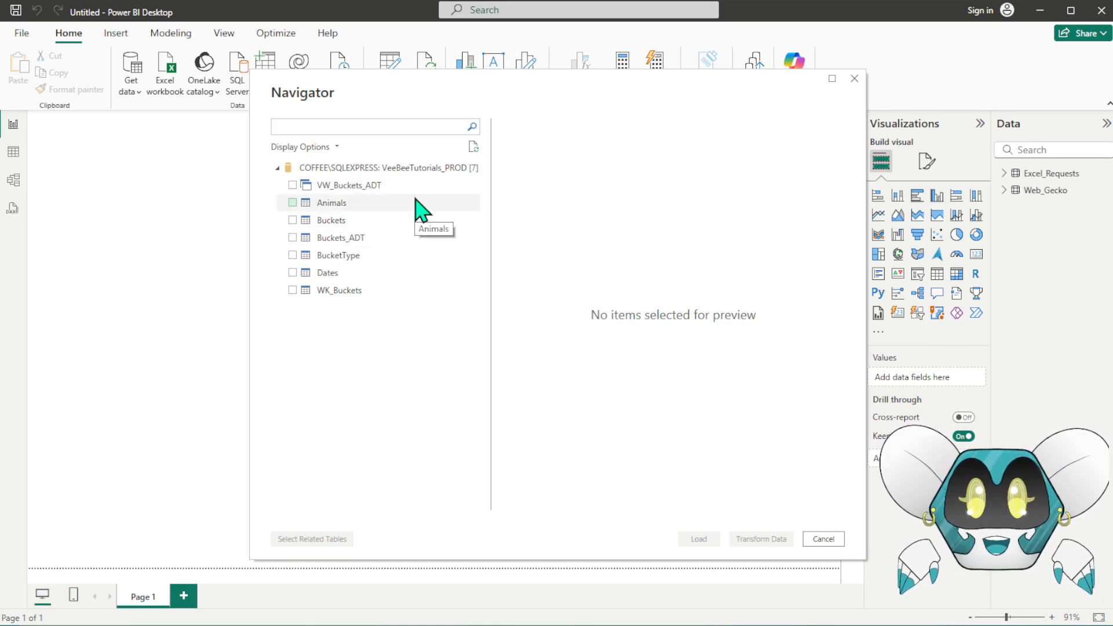
{"action": "left_click", "coordinate": [381, 209]}
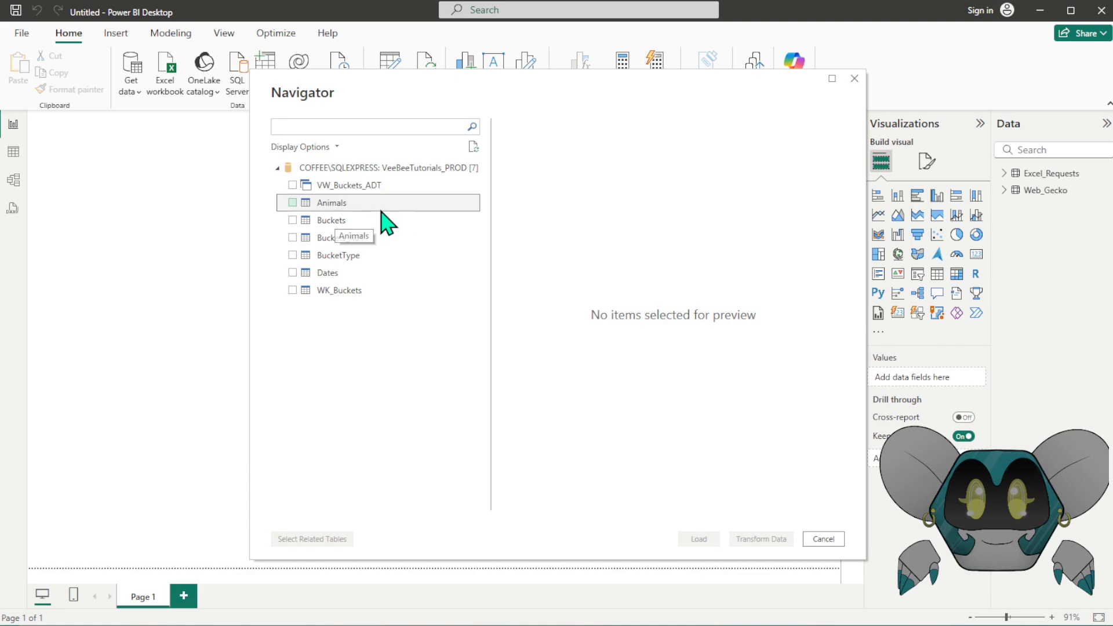
{"action": "left_click", "coordinate": [293, 202]}
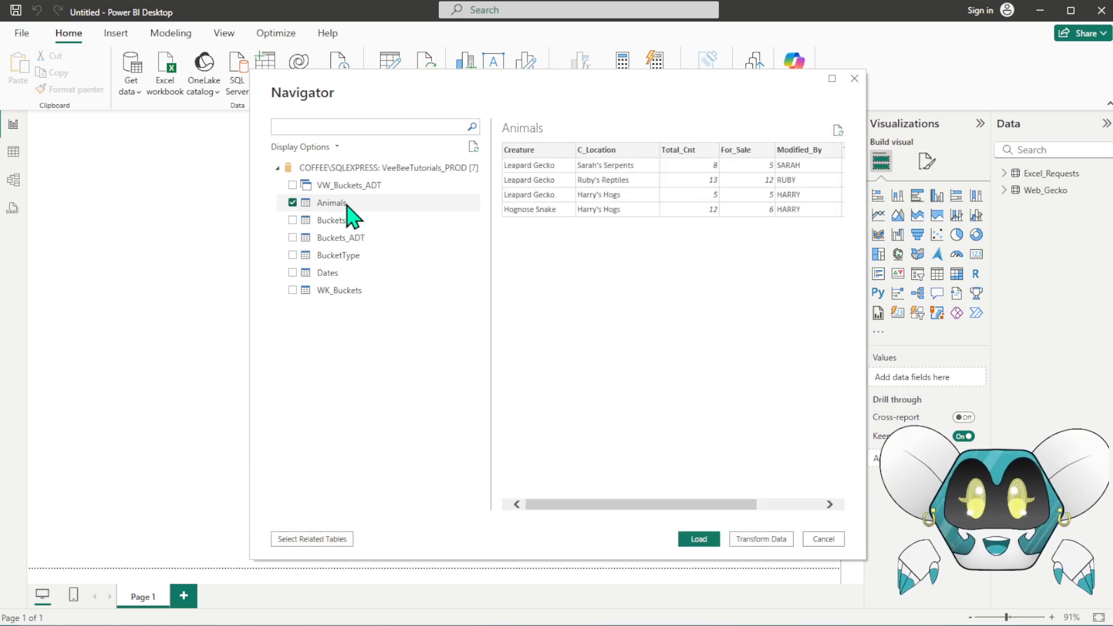
{"action": "left_click", "coordinate": [689, 544]}
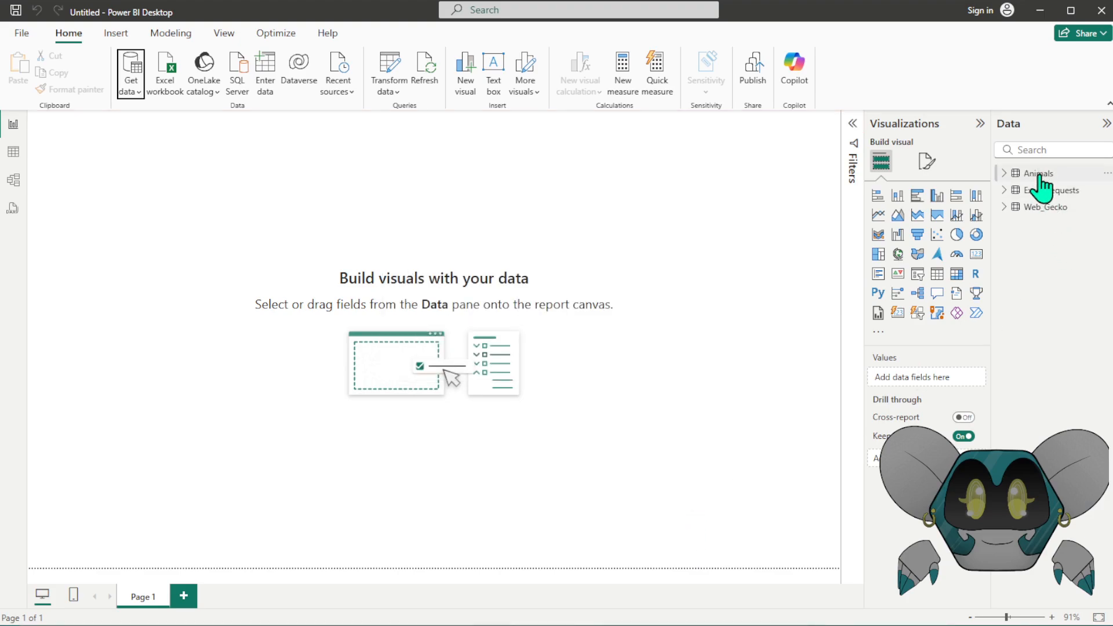
- Rename the loaded Animals table as SQL_Animals
{"action": "double_click", "coordinate": [1038, 174]}
{"action": "left_click", "coordinate": [1028, 173]}
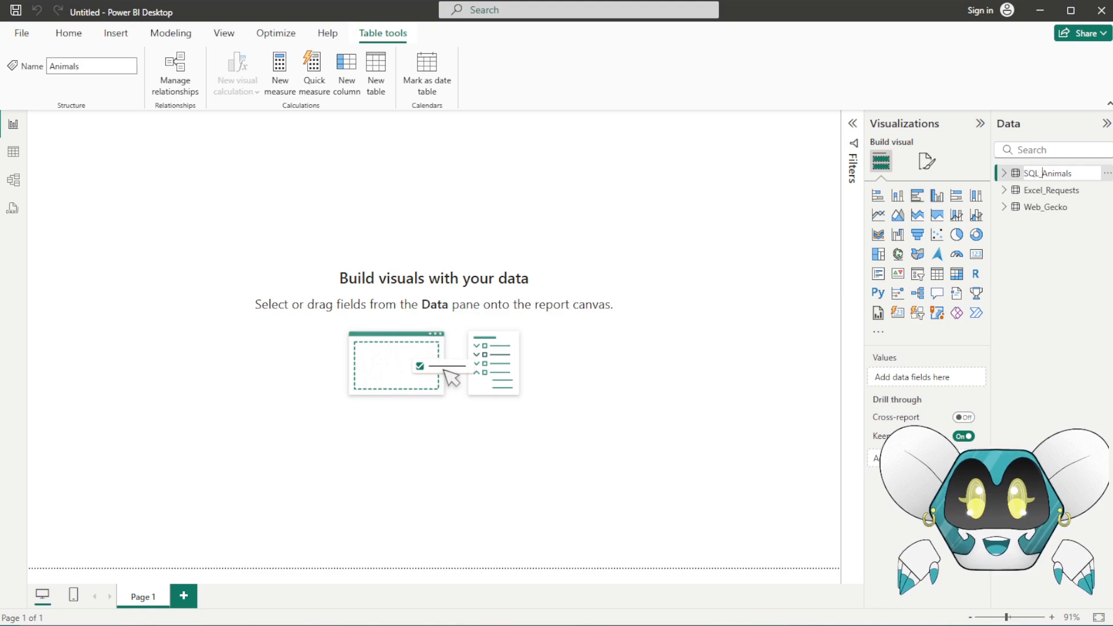
{"action": "type", "text": "SQL_"}
{"action": "key", "text": "Return"}
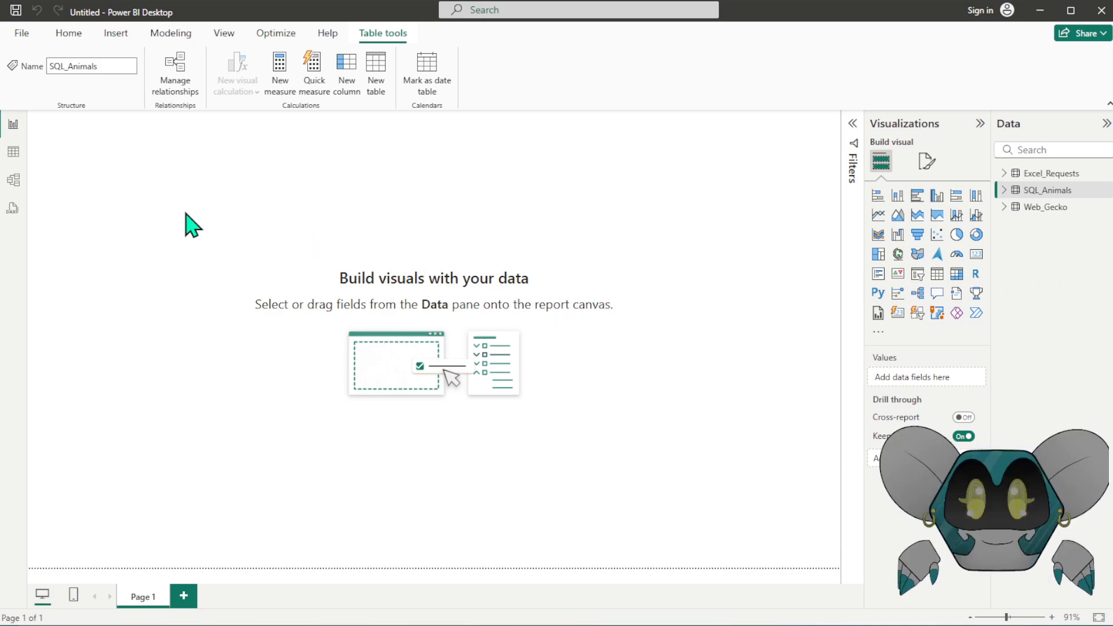
{"action": "left_click", "coordinate": [69, 194]}
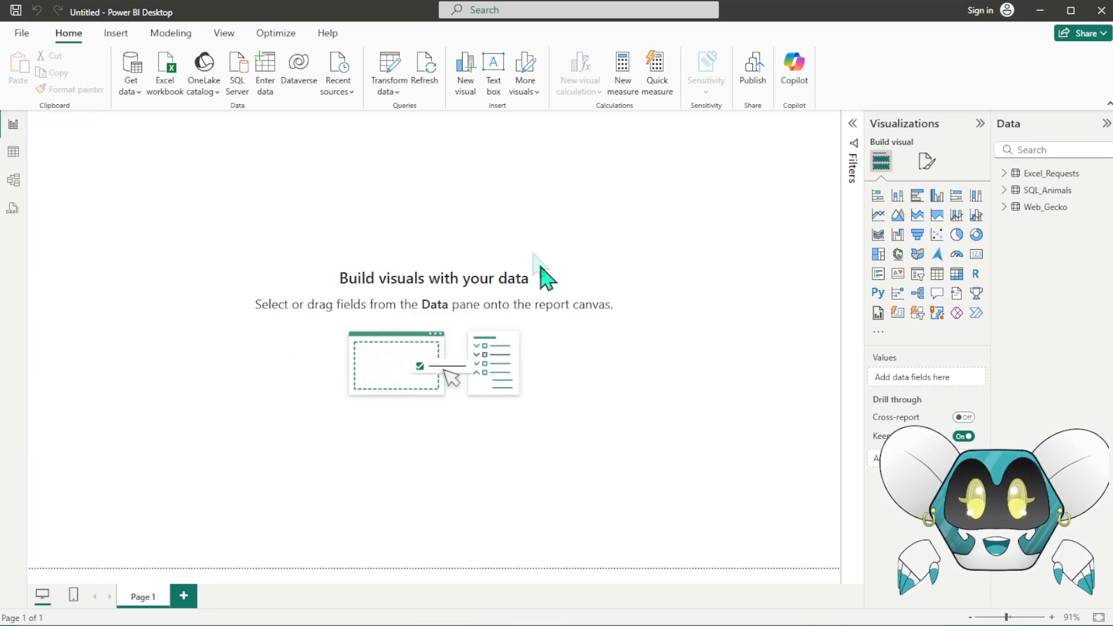
- Review the rows of the Excel_Requests, SQL_Animals and Web_Gecko tables in Table view
{"action": "left_click", "coordinate": [14, 152]}
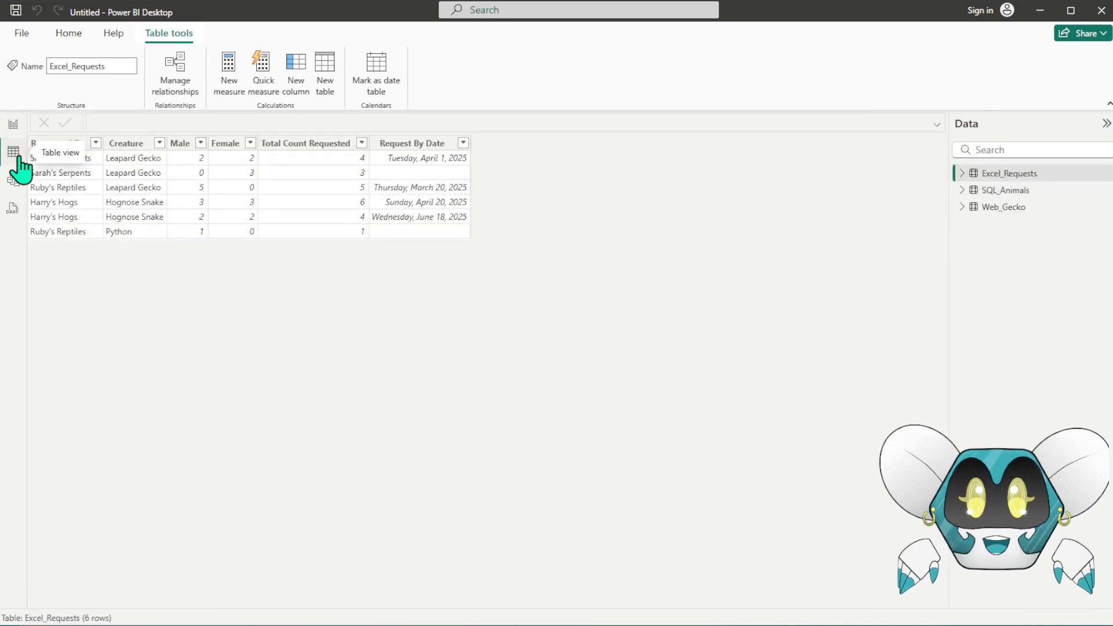
{"action": "left_click", "coordinate": [1007, 192]}
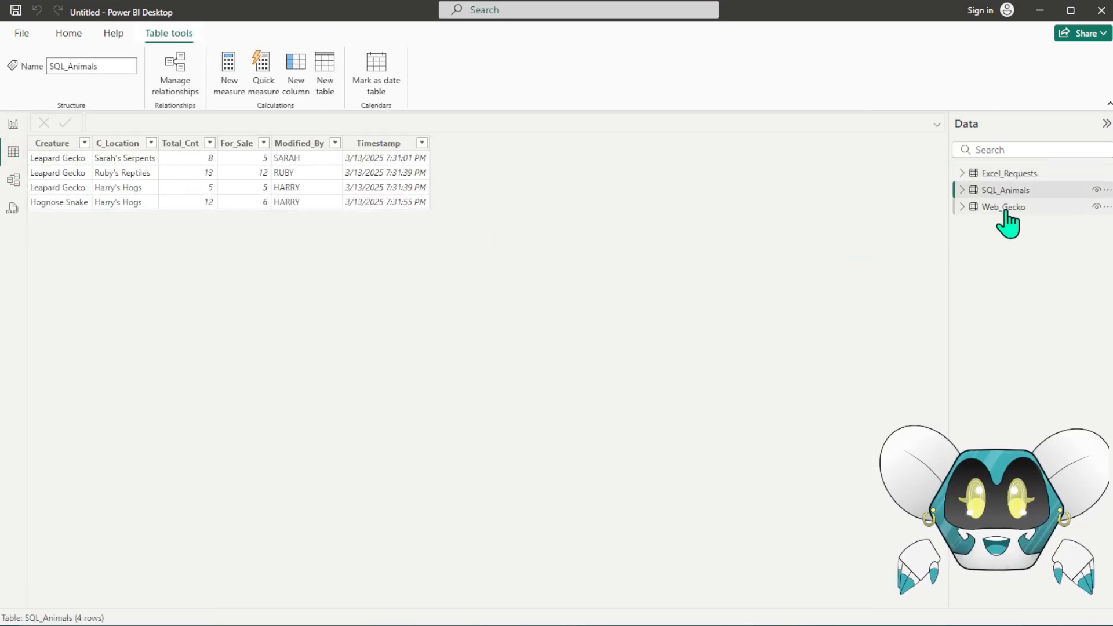
{"action": "left_click", "coordinate": [1004, 207]}
{"action": "left_click", "coordinate": [1002, 191]}
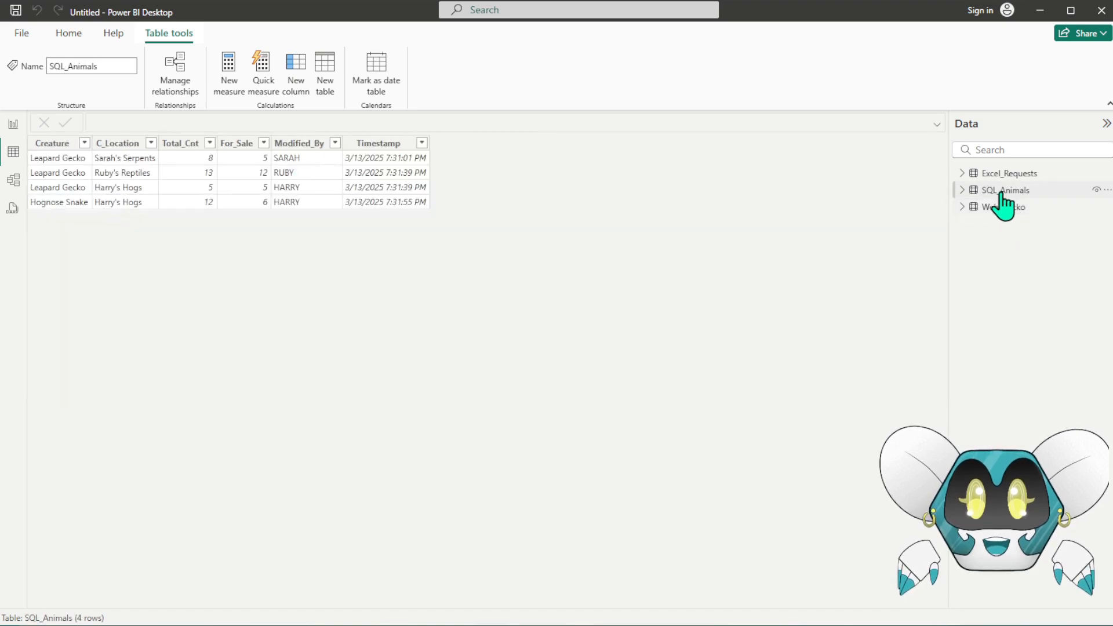
- Examine the Requested By, Creature, Male, Female and Total Count Requested columns of the Excel_Requests table
{"action": "left_click", "coordinate": [999, 173]}
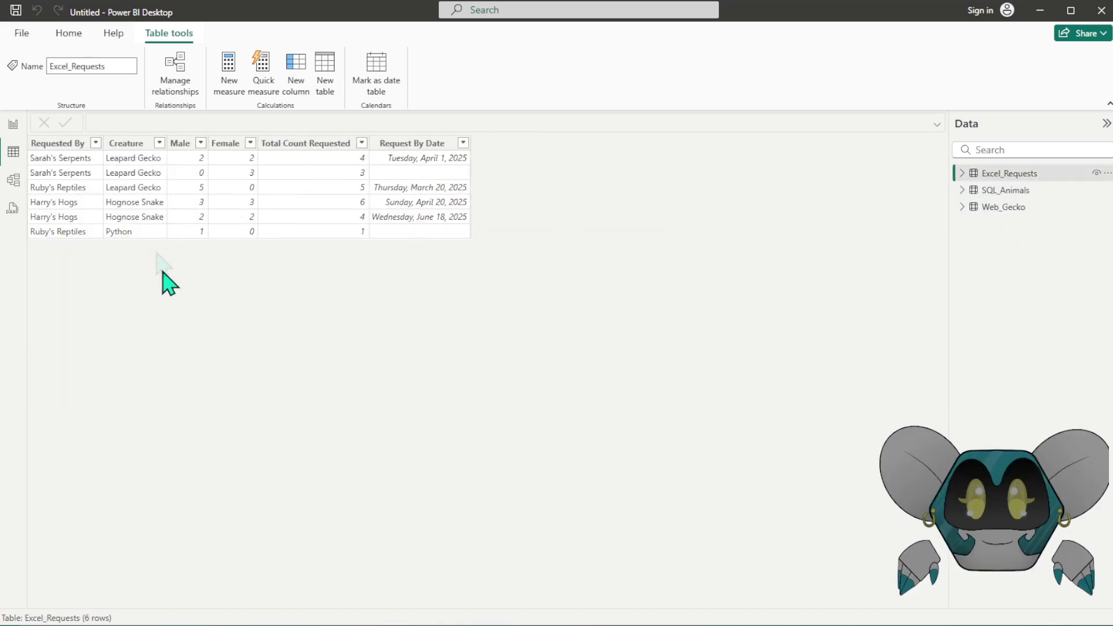
{"action": "left_click", "coordinate": [13, 125]}
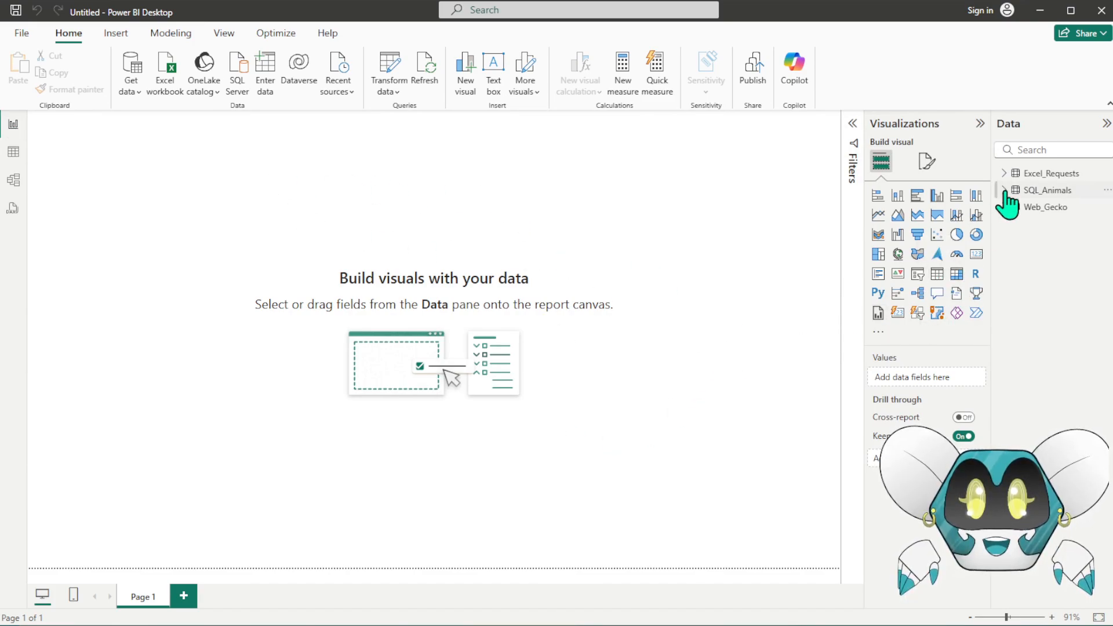
{"action": "left_click", "coordinate": [14, 153]}
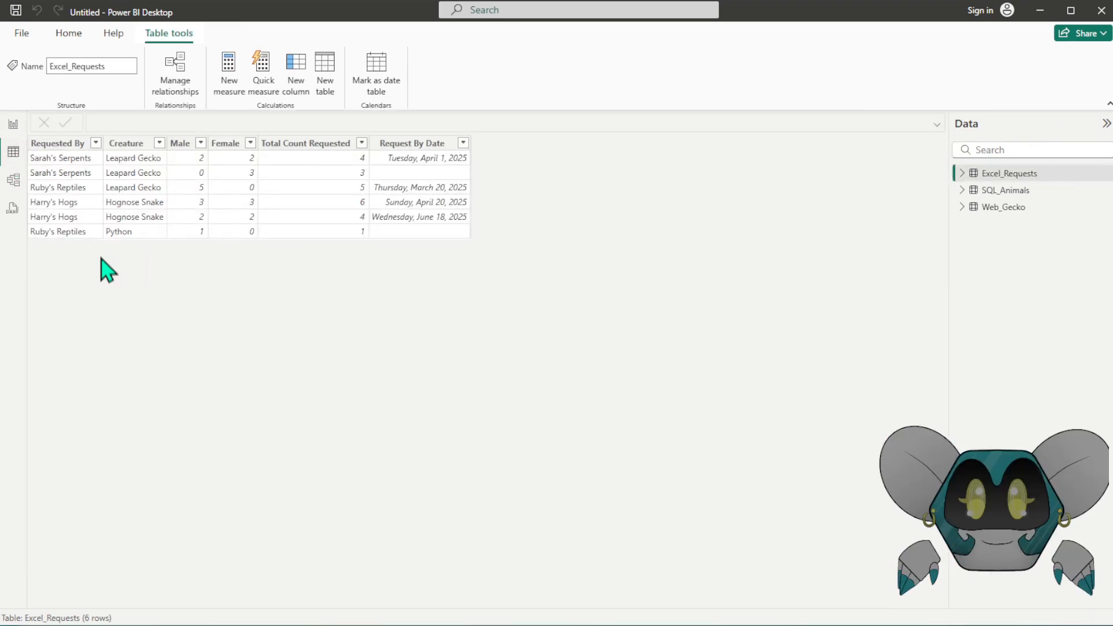
{"action": "left_click", "coordinate": [78, 163]}
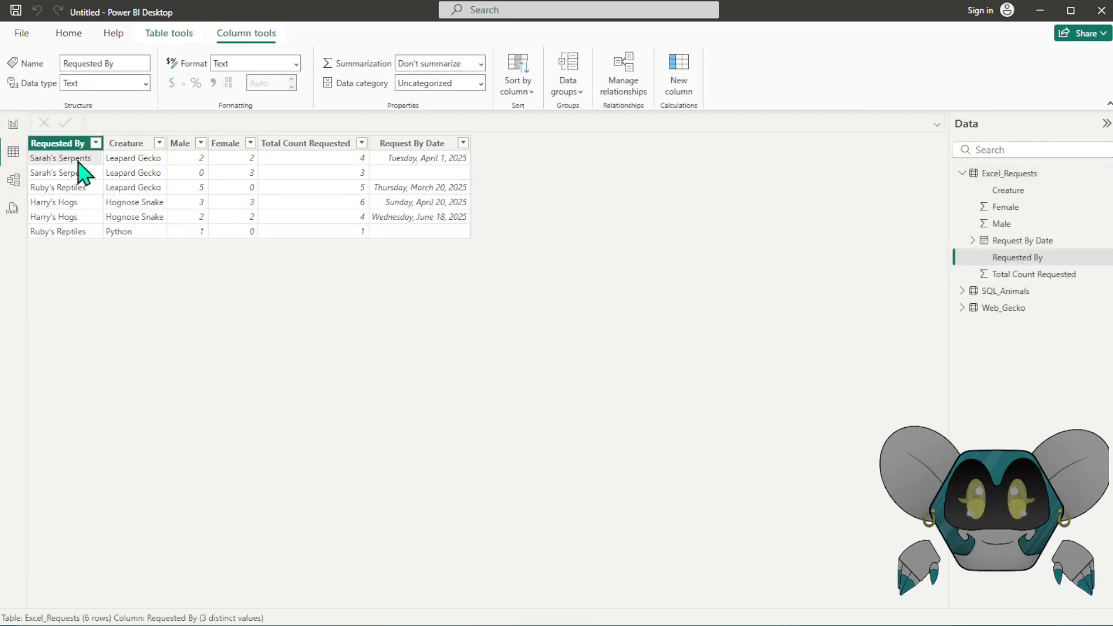
{"action": "left_click", "coordinate": [156, 177]}
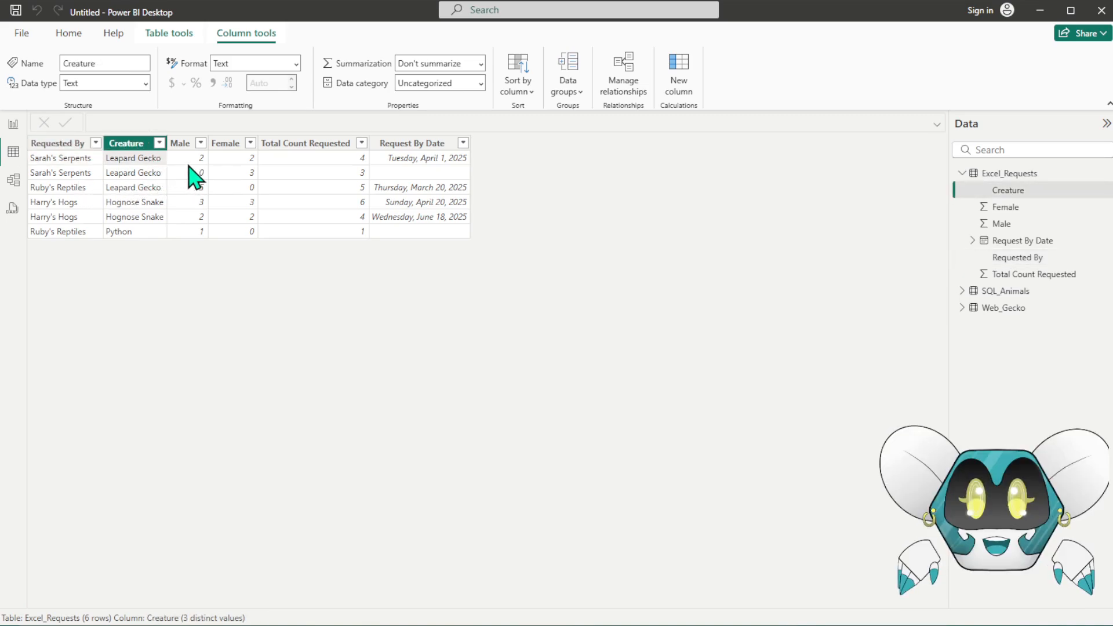
{"action": "left_click", "coordinate": [190, 173]}
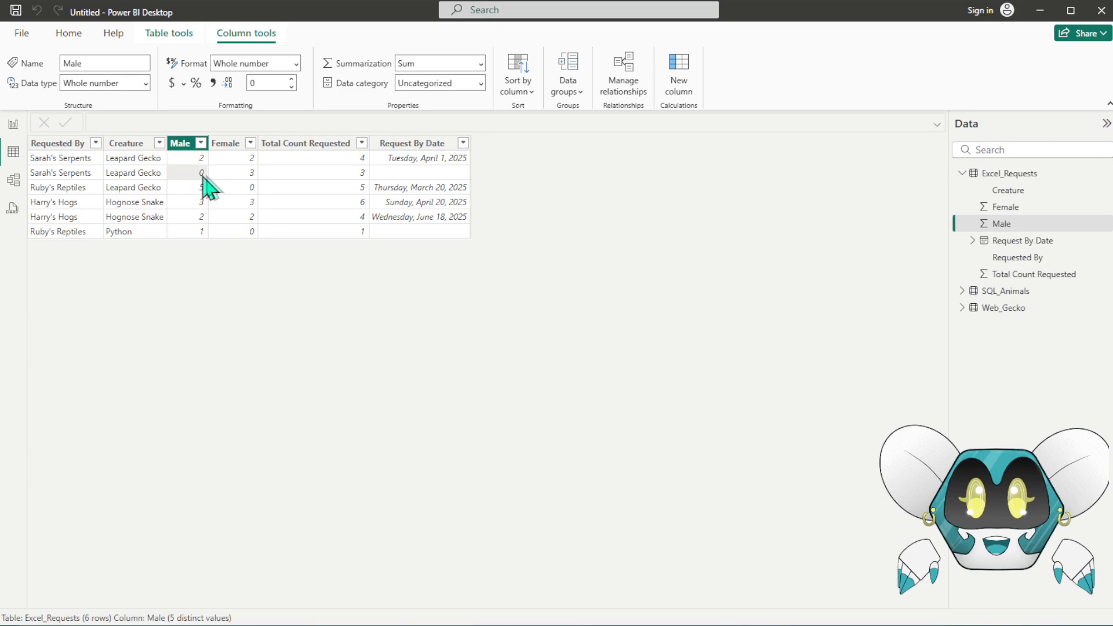
{"action": "left_click", "coordinate": [243, 178]}
{"action": "left_click", "coordinate": [281, 190]}
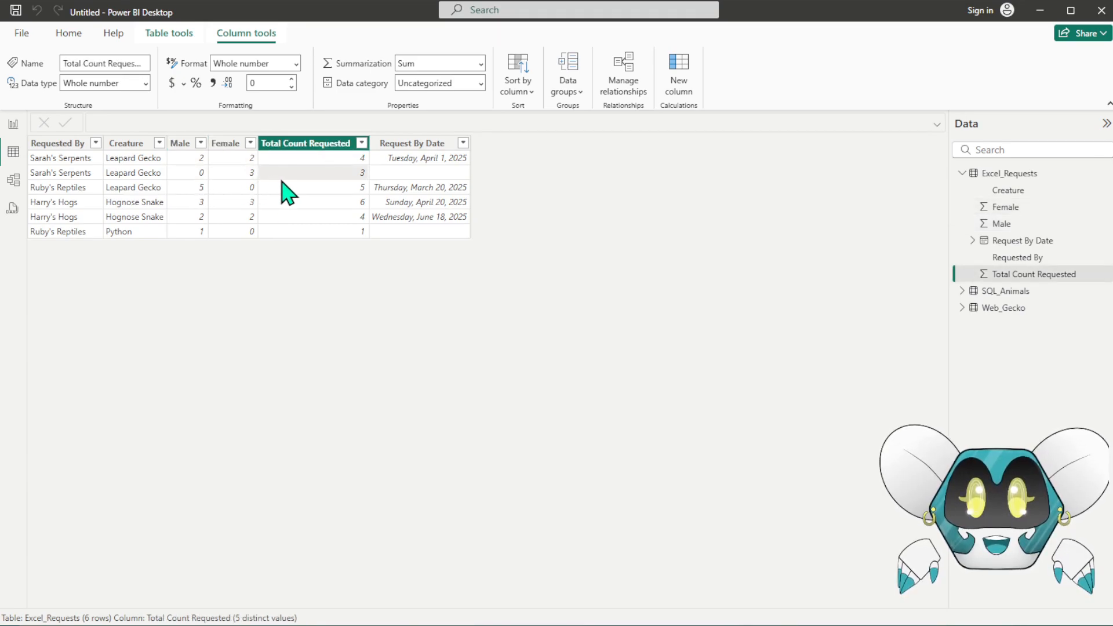
{"action": "left_click", "coordinate": [202, 183]}
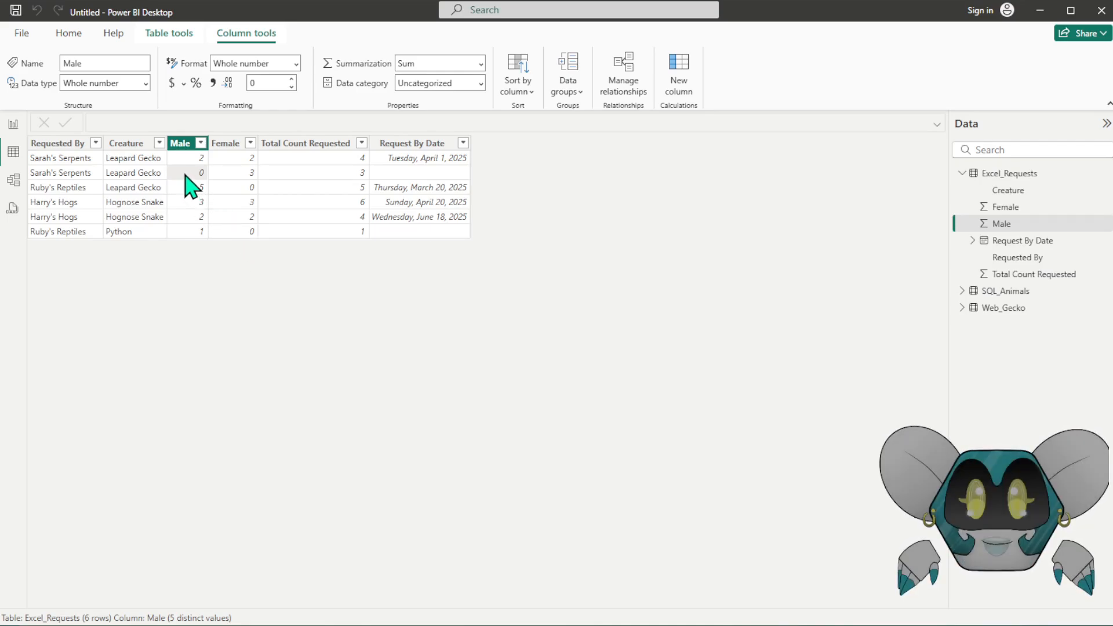
- Check which data types and number formats are available for the Total Count Requested column
{"action": "left_click", "coordinate": [292, 183]}
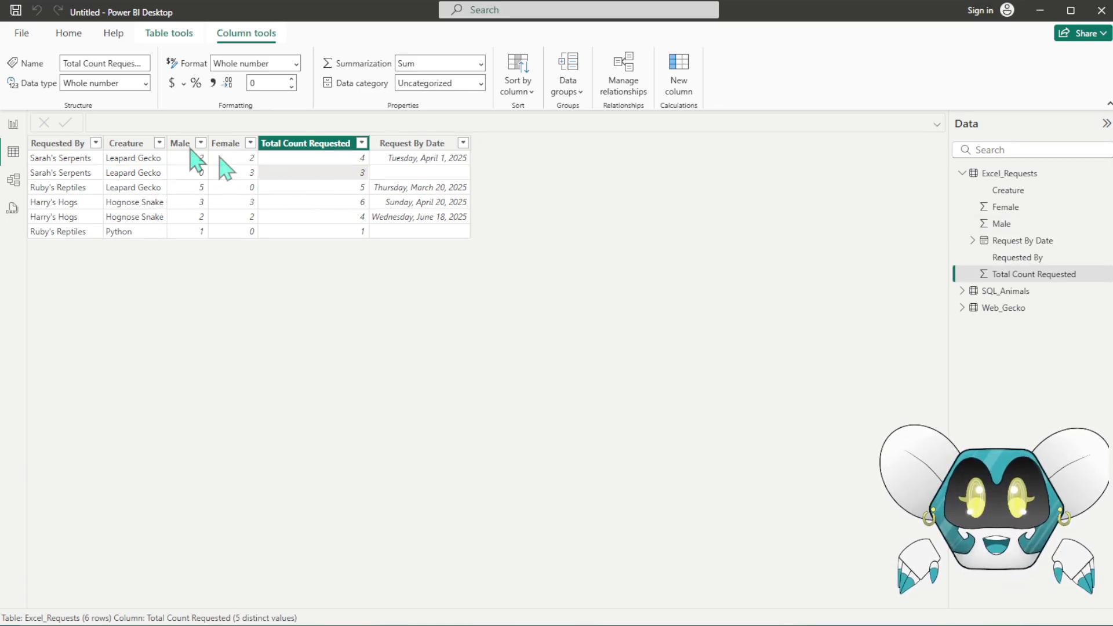
{"action": "left_click", "coordinate": [145, 84]}
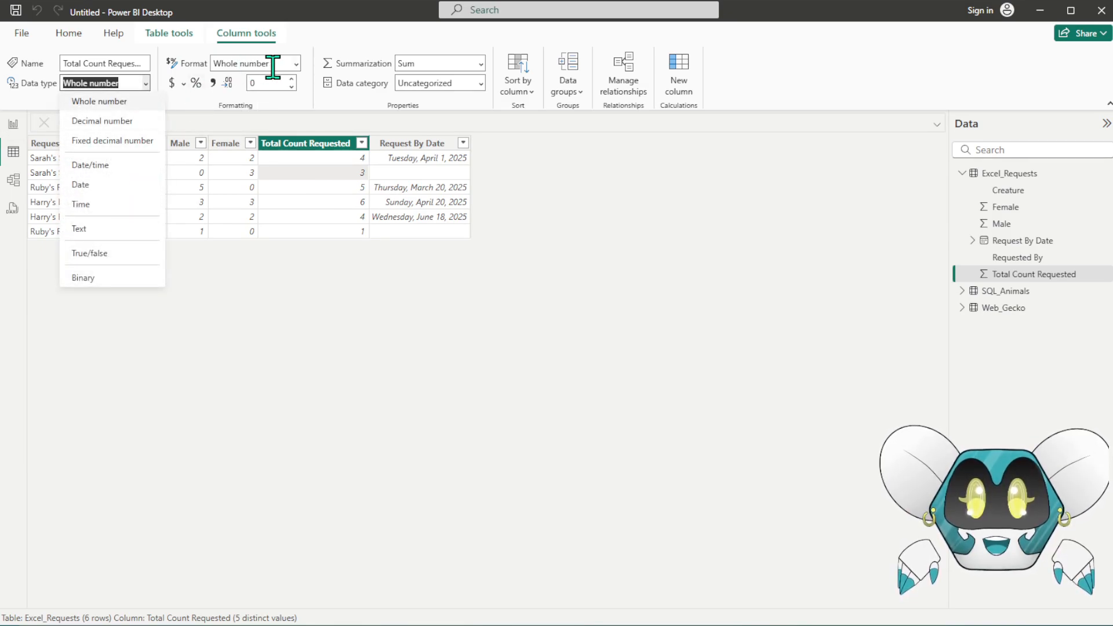
{"action": "left_click", "coordinate": [311, 108]}
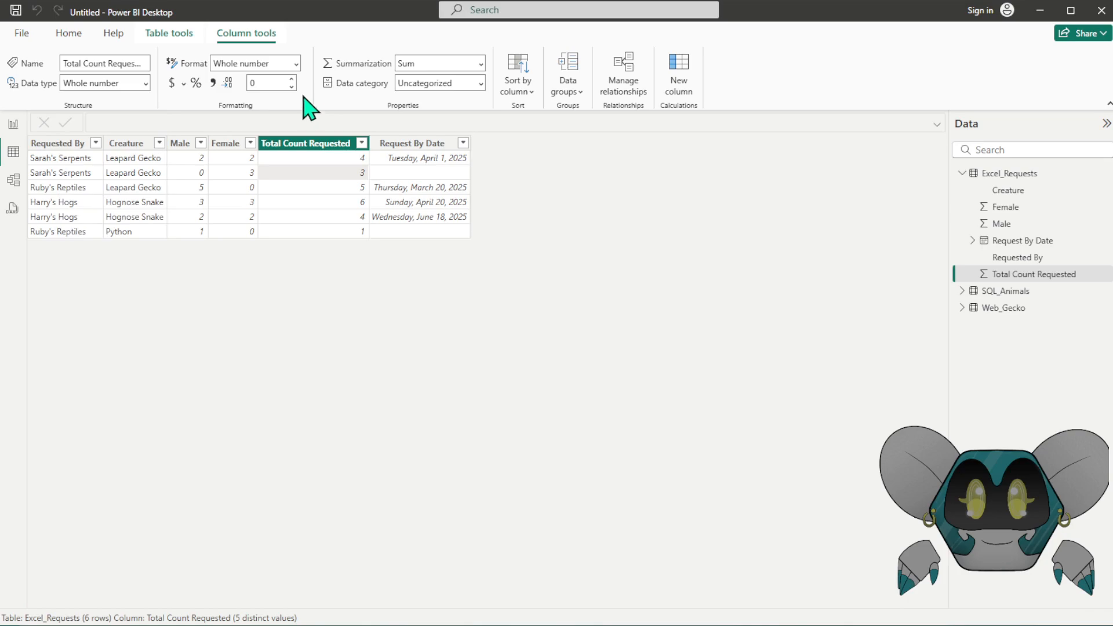
{"action": "left_click", "coordinate": [290, 64]}
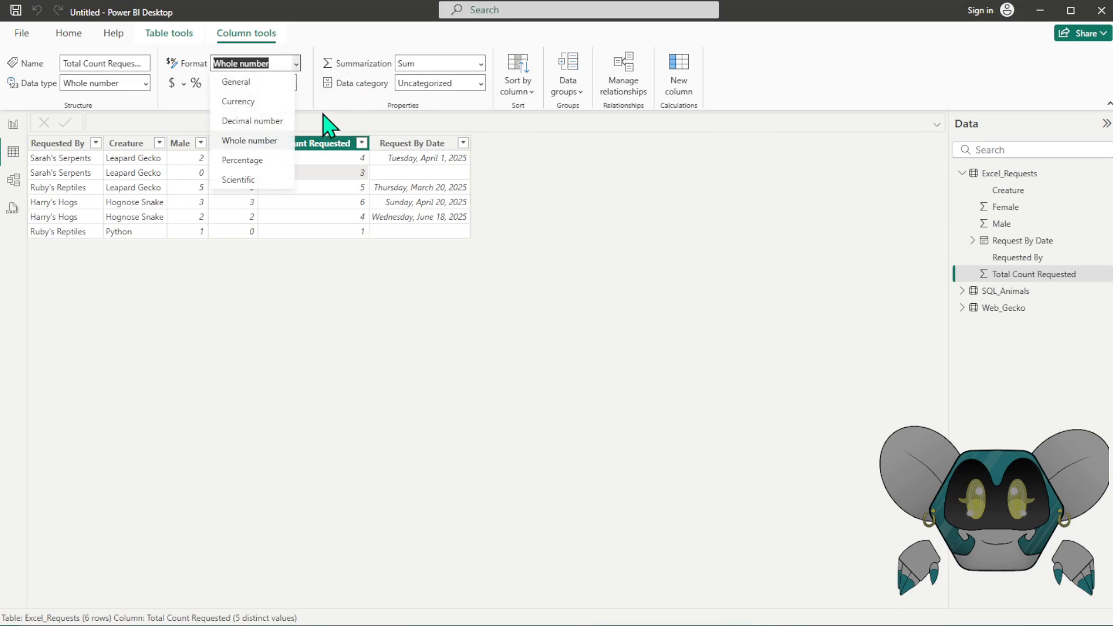
{"action": "left_click", "coordinate": [322, 121]}
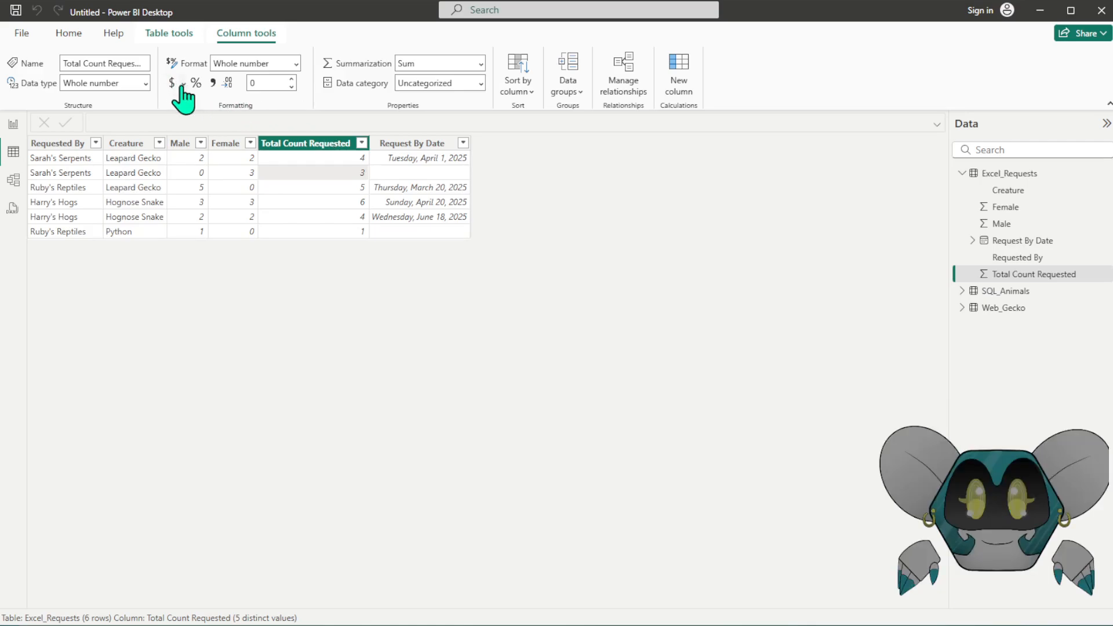
- Rearrange the model diagram with Web_Gecko at the lower left, SQL_Animals above it and Excel_Requests to the right of SQL_Animals
{"action": "left_click", "coordinate": [13, 181]}
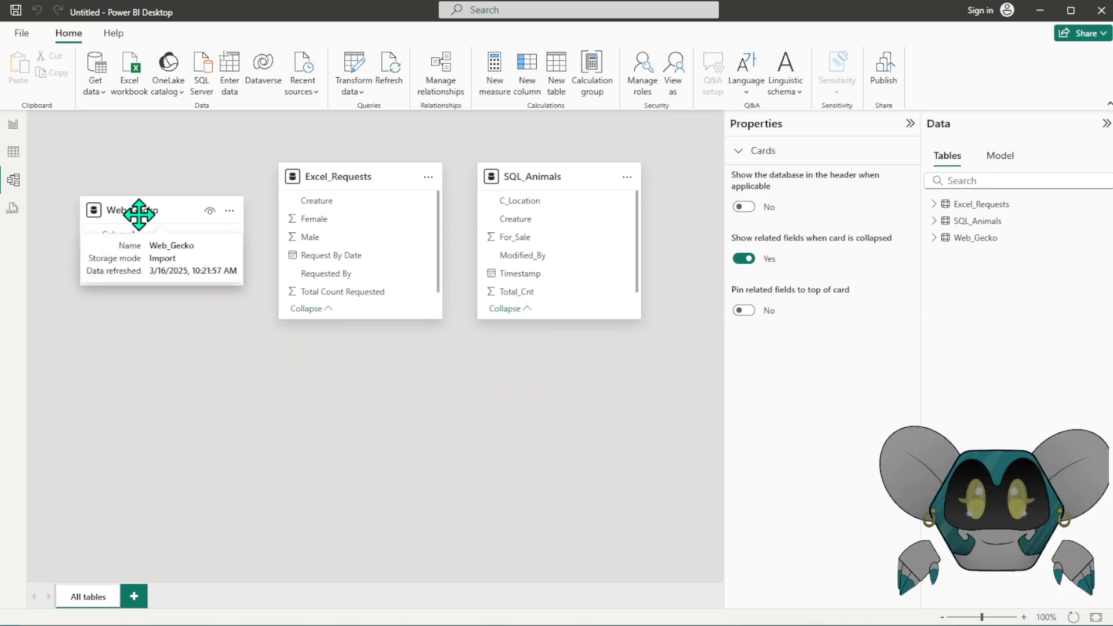
{"action": "left_click_drag", "start_coordinate": [139, 209], "coordinate": [138, 175]}
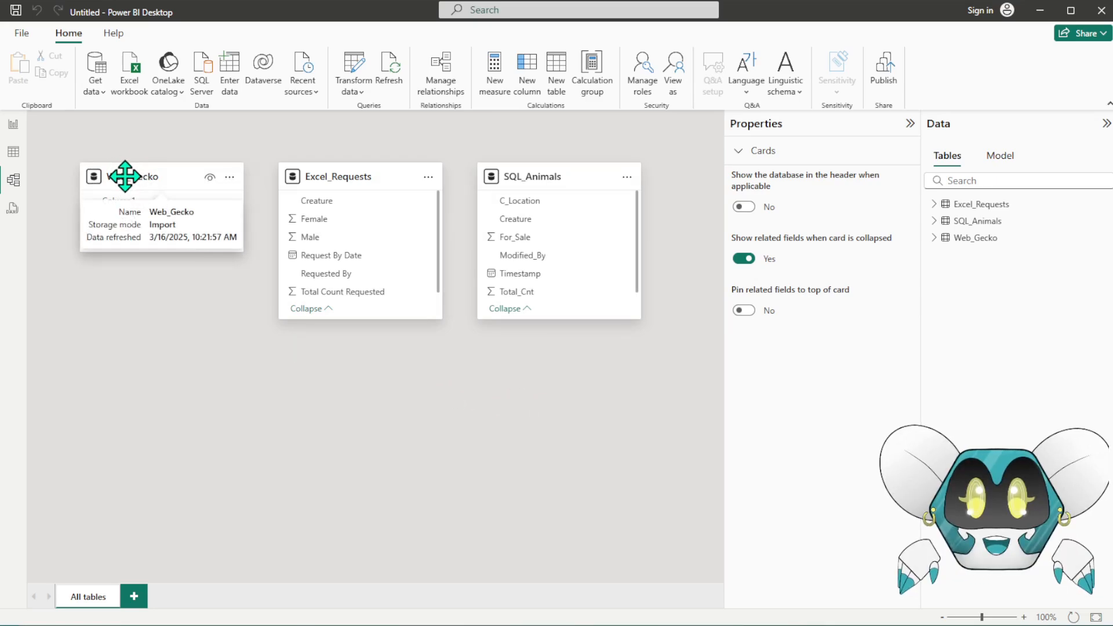
{"action": "left_click_drag", "start_coordinate": [150, 186], "coordinate": [143, 365]}
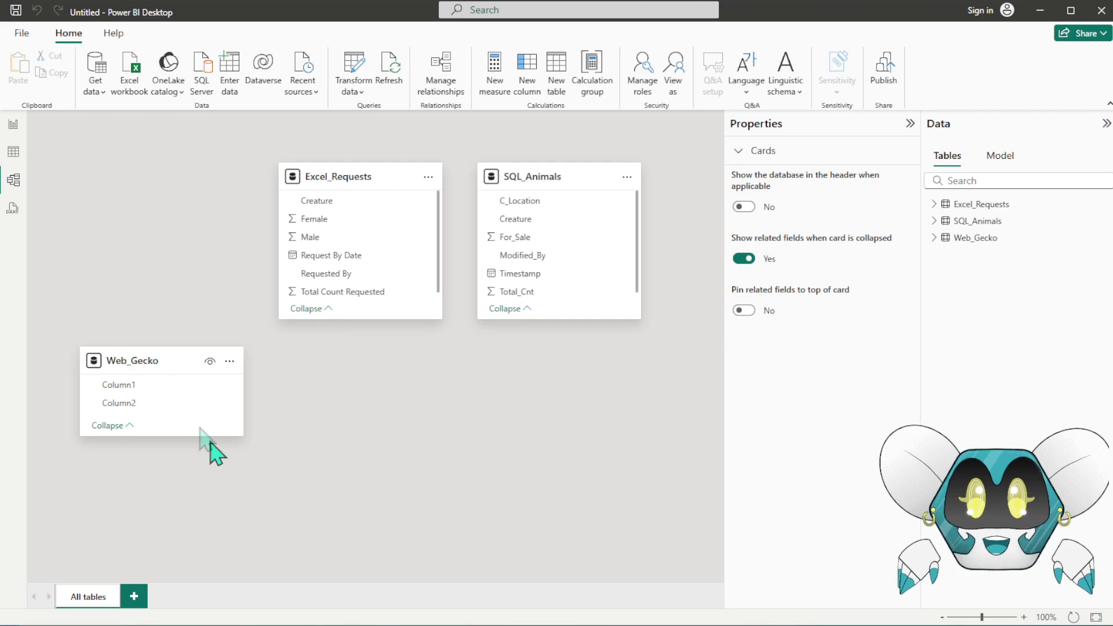
{"action": "left_click_drag", "start_coordinate": [144, 360], "coordinate": [153, 465]}
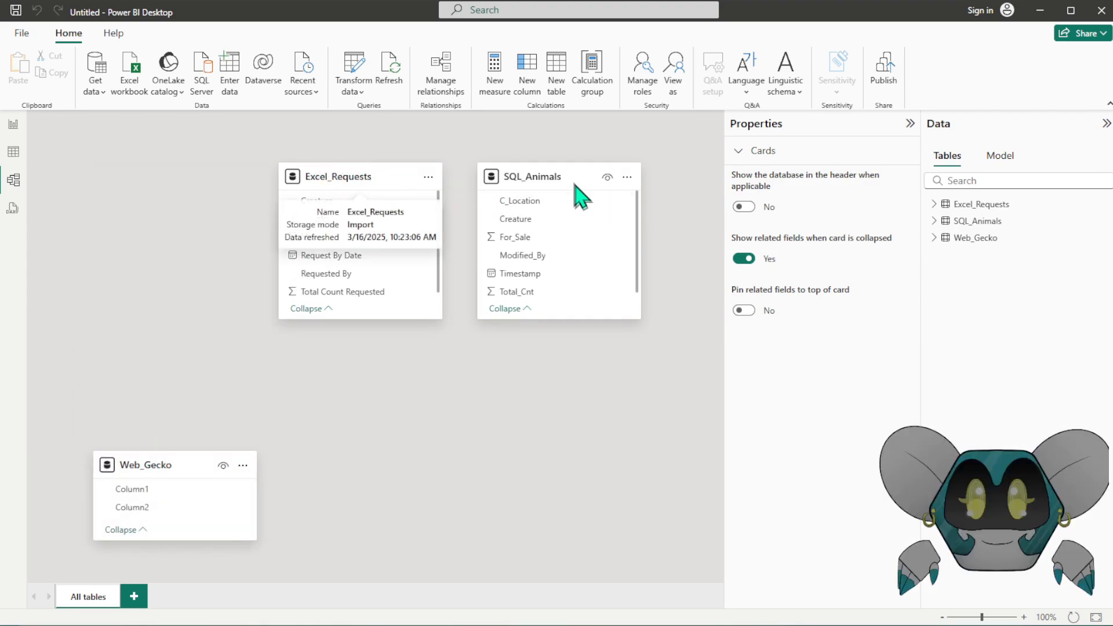
{"action": "left_click_drag", "start_coordinate": [537, 174], "coordinate": [190, 176]}
{"action": "left_click_drag", "start_coordinate": [313, 180], "coordinate": [496, 179]}
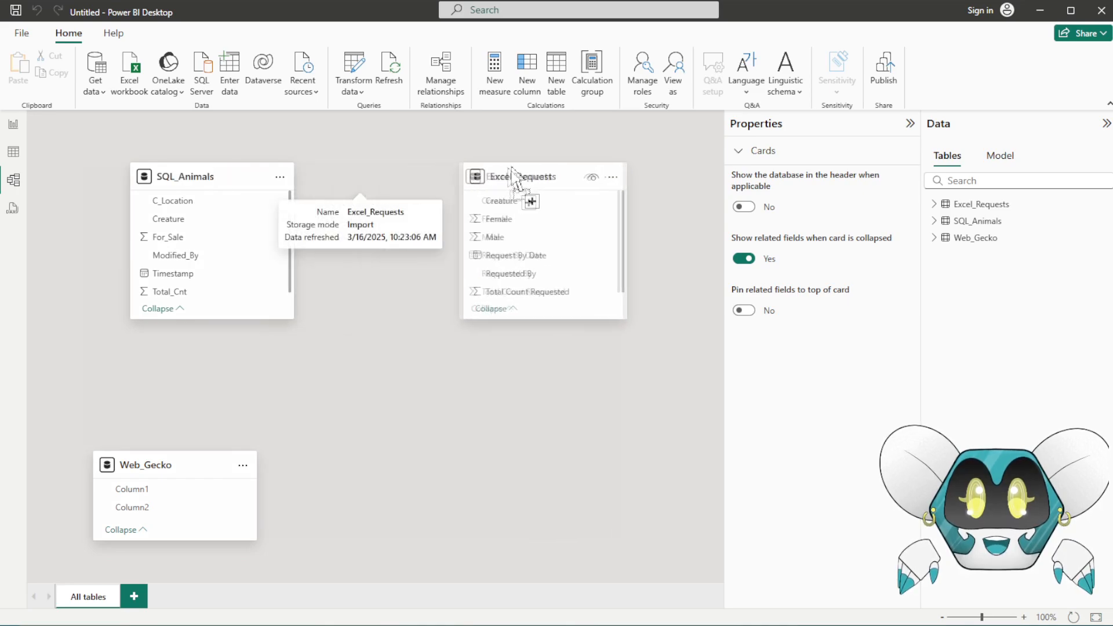
{"action": "left_click_drag", "start_coordinate": [168, 175], "coordinate": [259, 175]}
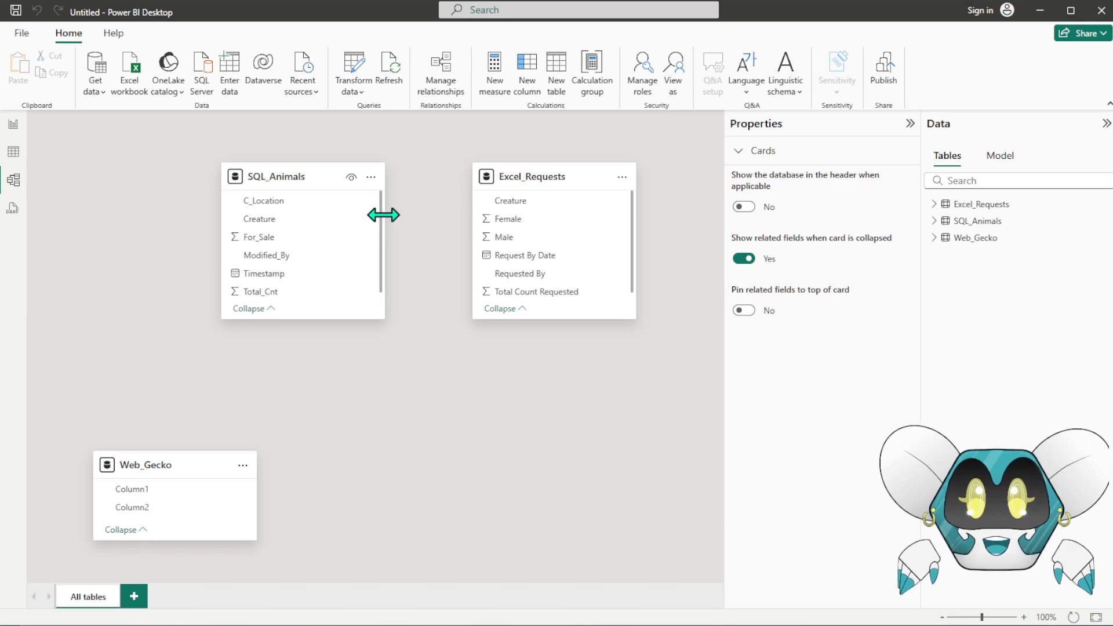
- Lengthen the Excel_Requests and SQL_Animals cards in the model diagram and shift SQL_Animals closer to Excel_Requests
{"action": "left_click", "coordinate": [559, 178]}
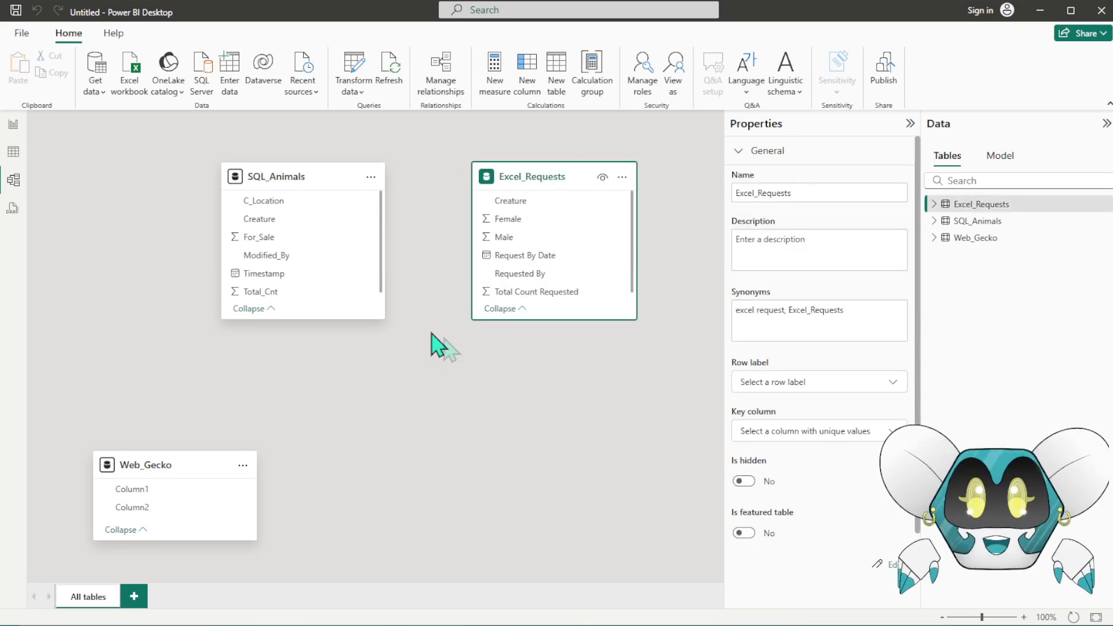
{"action": "left_click_drag", "start_coordinate": [541, 317], "coordinate": [542, 416]}
{"action": "left_click_drag", "start_coordinate": [299, 320], "coordinate": [298, 423]}
{"action": "left_click_drag", "start_coordinate": [300, 168], "coordinate": [332, 157]}
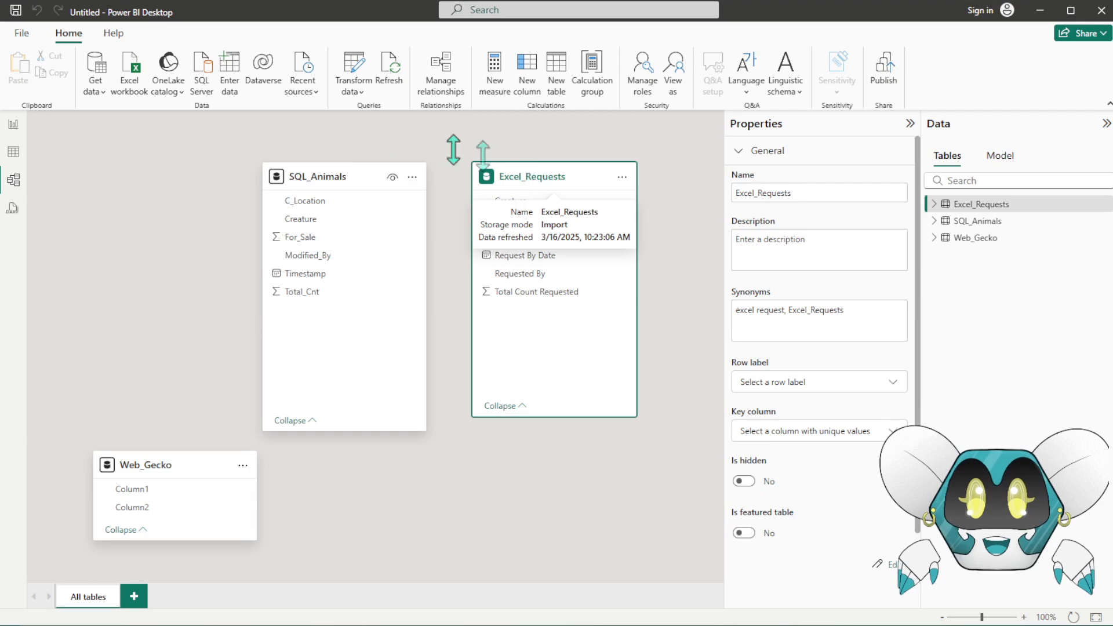
{"action": "left_click", "coordinate": [215, 279]}
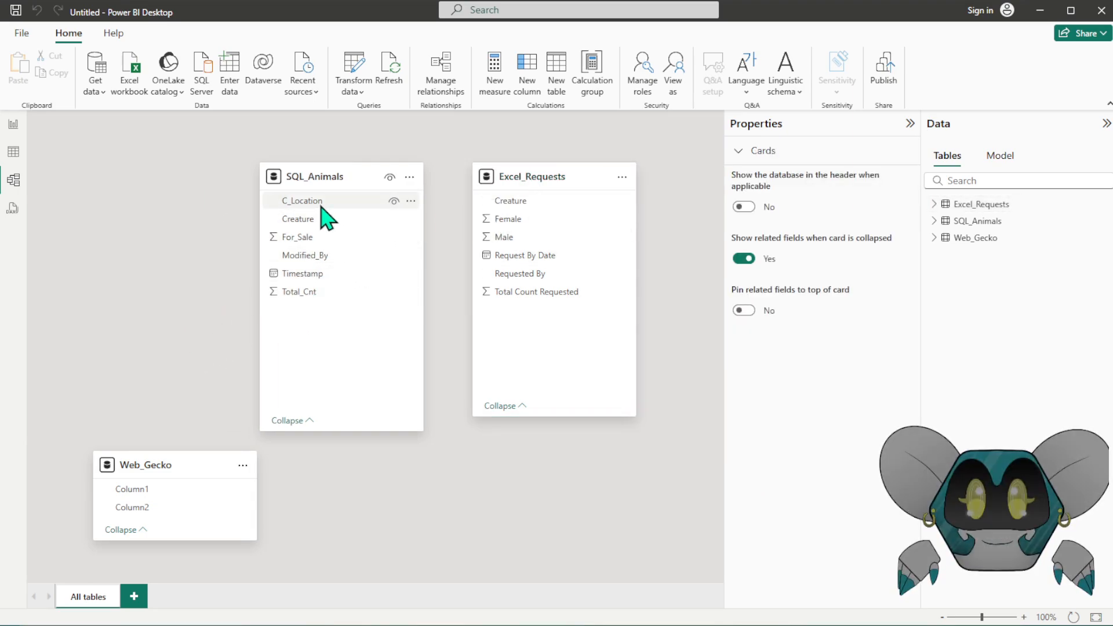
- Start a new relationship from the C_Location column of SQL_Animals to the Requested By column of Excel_Requests
{"action": "left_click_drag", "start_coordinate": [297, 202], "coordinate": [545, 278]}
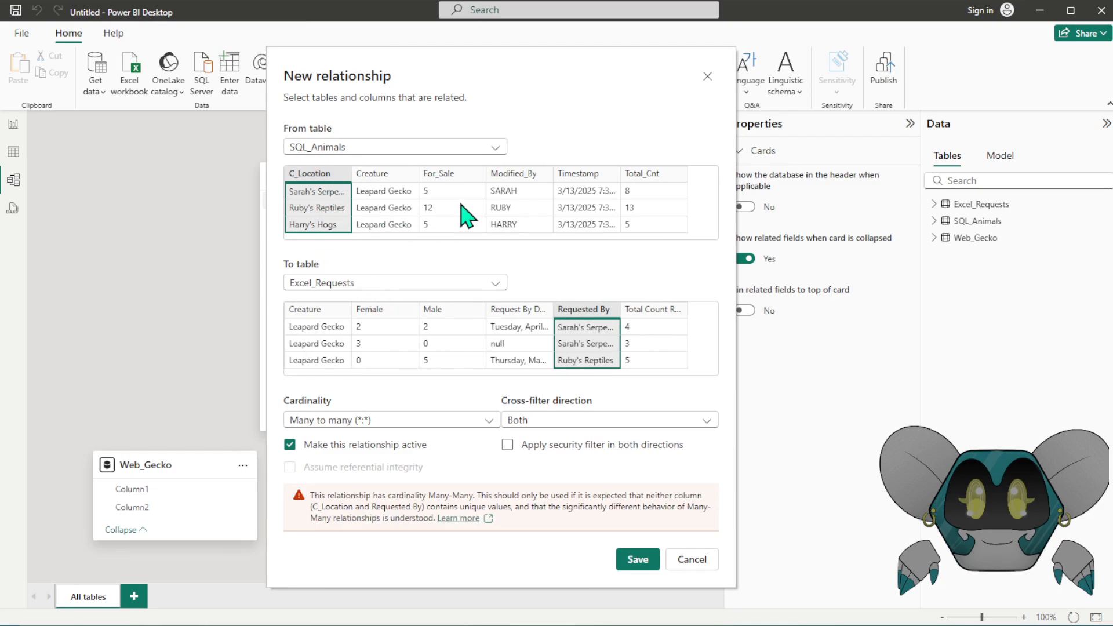
{"action": "left_click", "coordinate": [390, 198]}
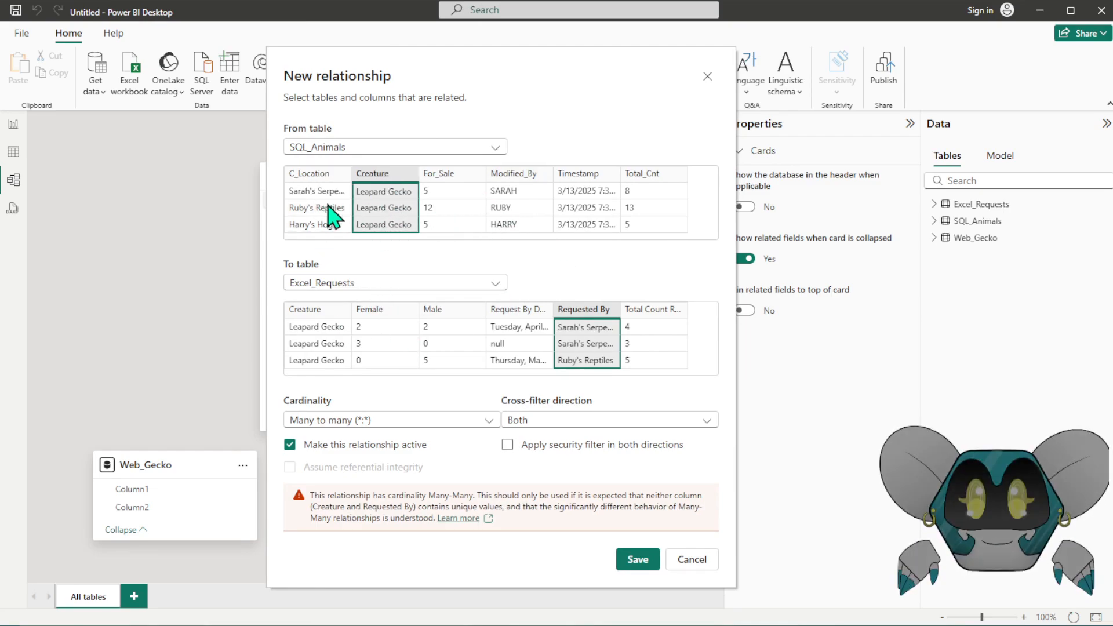
{"action": "left_click", "coordinate": [432, 207]}
{"action": "left_click", "coordinate": [393, 212]}
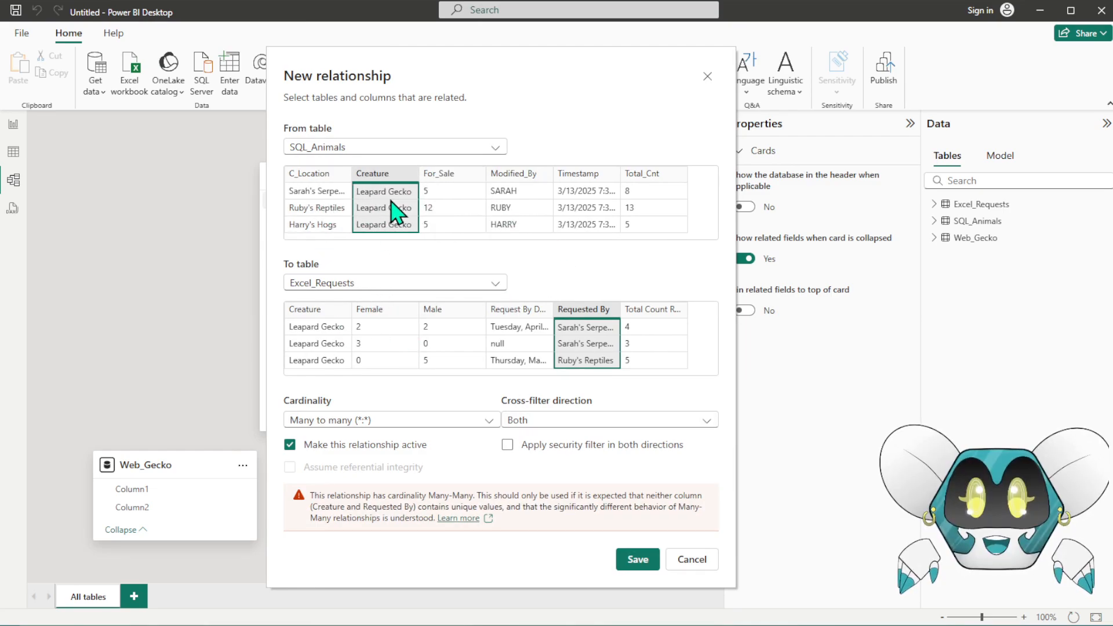
{"action": "left_click", "coordinate": [334, 209]}
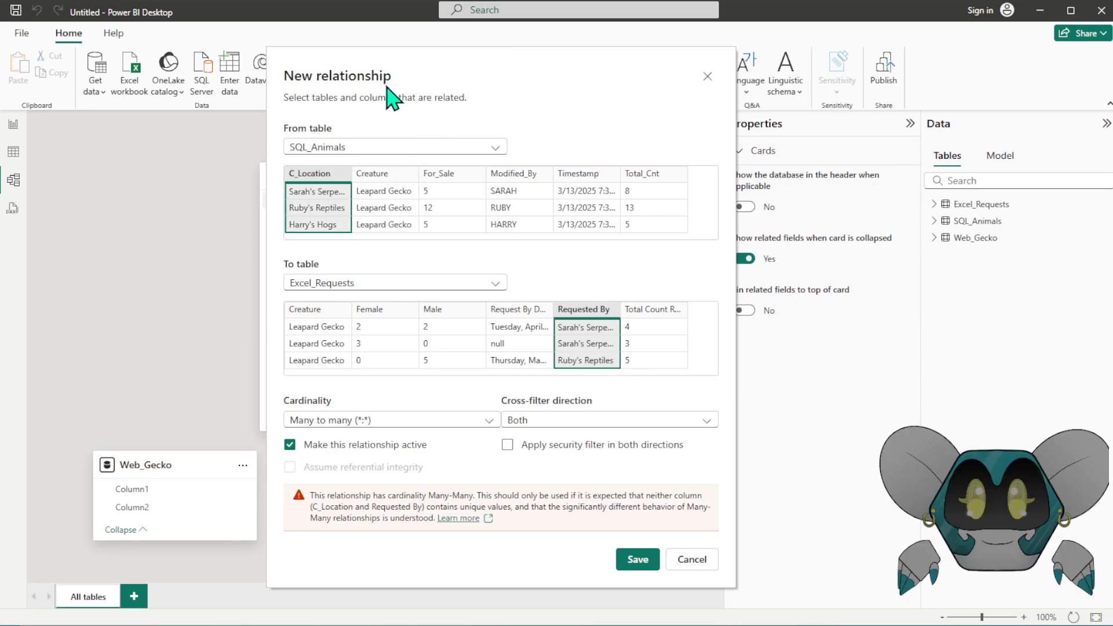
- Review the cardinality choices and save the relationship as active, many to many, with cross-filter direction Both
{"action": "left_click_drag", "start_coordinate": [432, 72], "coordinate": [454, 79]}
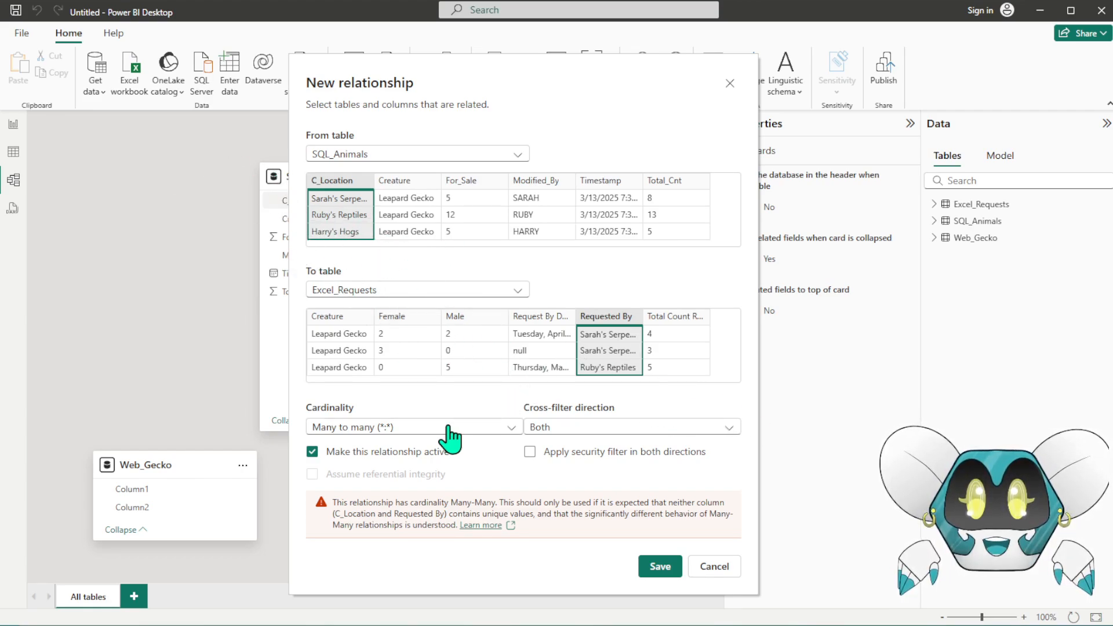
{"action": "left_click", "coordinate": [488, 428]}
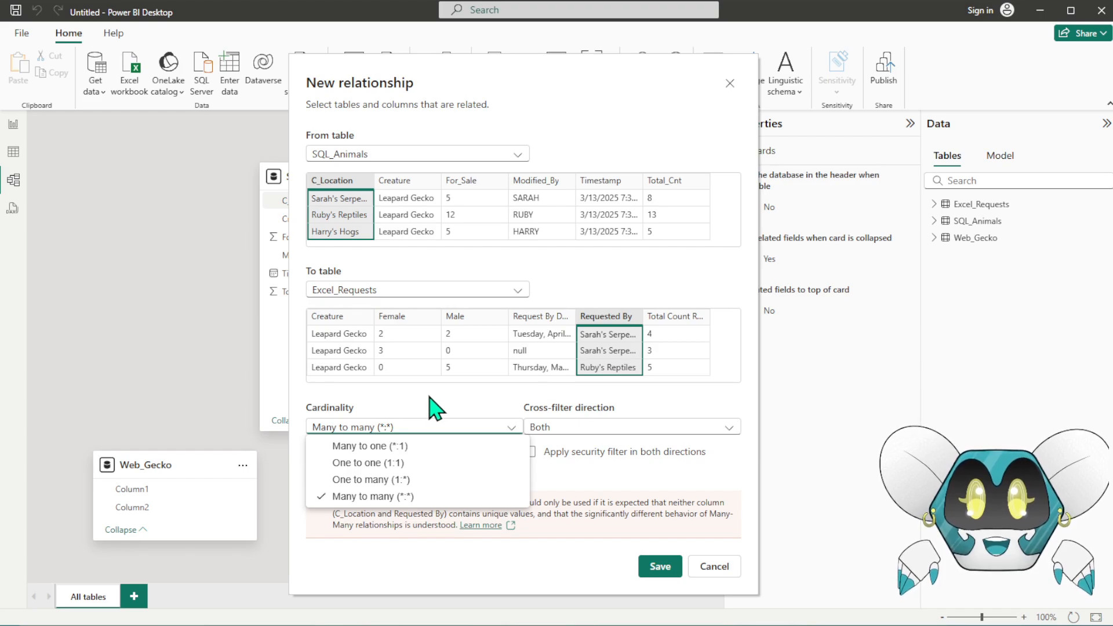
{"action": "left_click", "coordinate": [446, 408]}
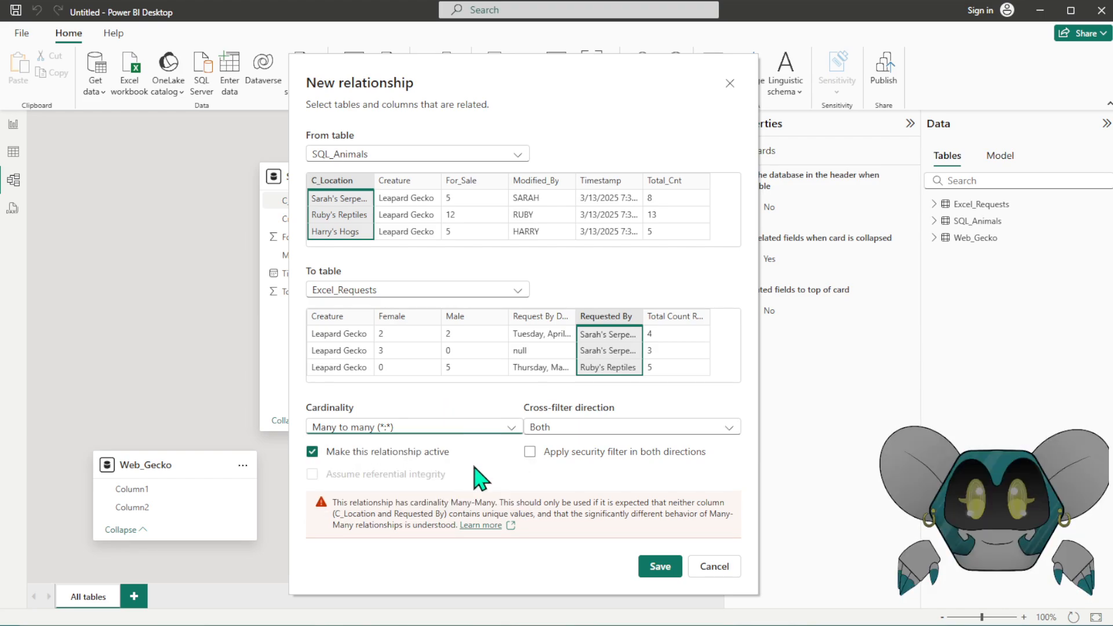
{"action": "left_click", "coordinate": [313, 452]}
{"action": "left_click", "coordinate": [313, 452]}
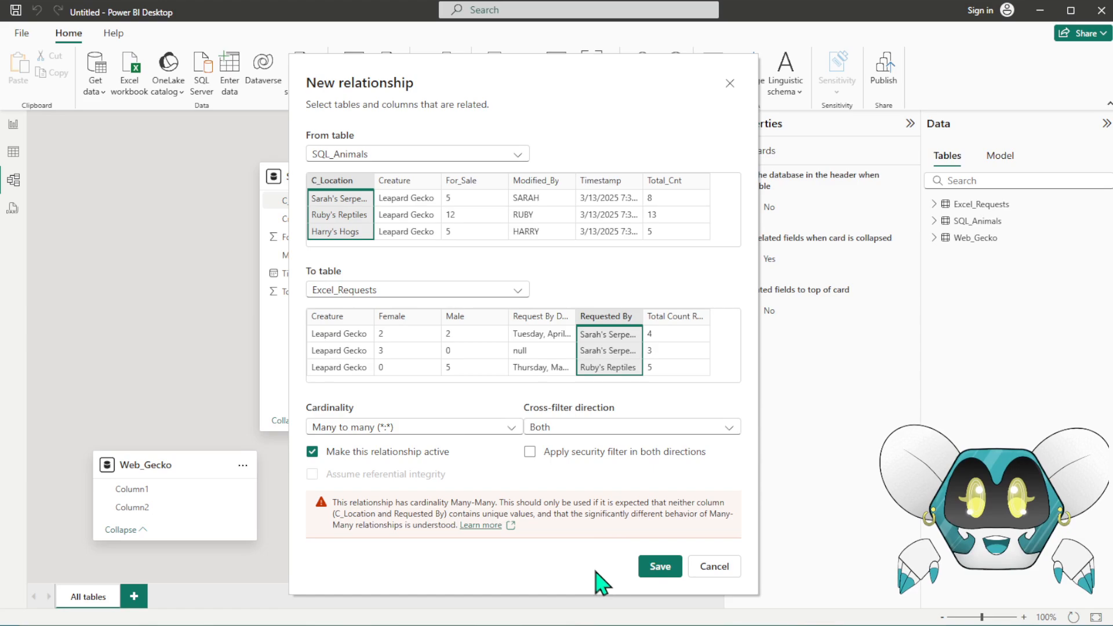
{"action": "left_click", "coordinate": [659, 567]}
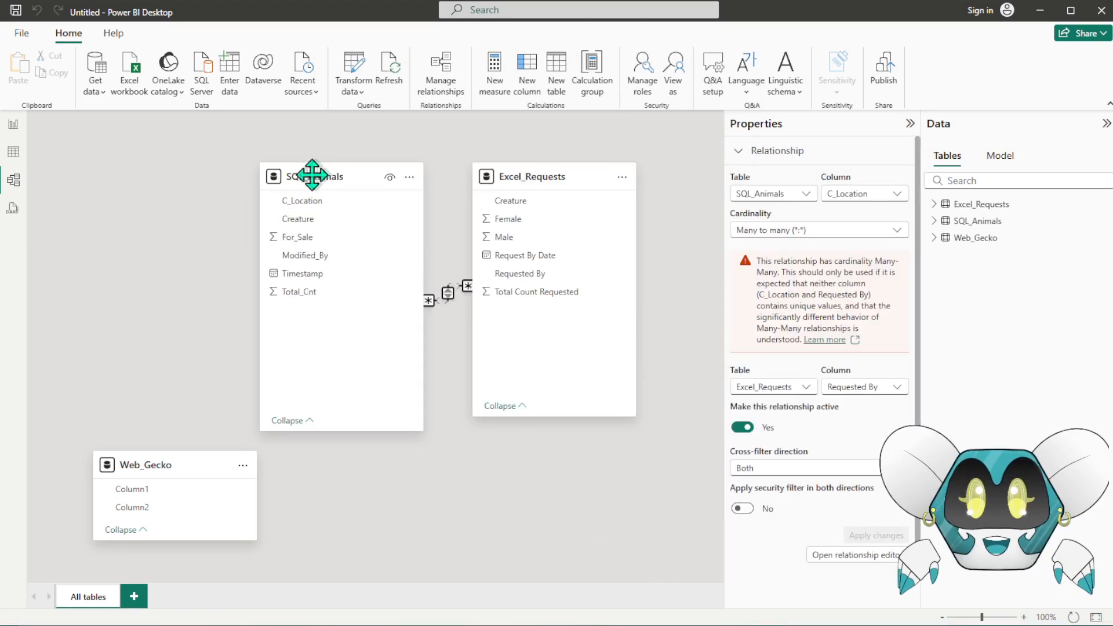
- Spread the SQL_Animals and Excel_Requests cards farther apart so the relationship line between them has room
{"action": "left_click_drag", "start_coordinate": [315, 175], "coordinate": [235, 175]}
{"action": "left_click_drag", "start_coordinate": [528, 176], "coordinate": [554, 181]}
{"action": "left_click", "coordinate": [394, 362]}
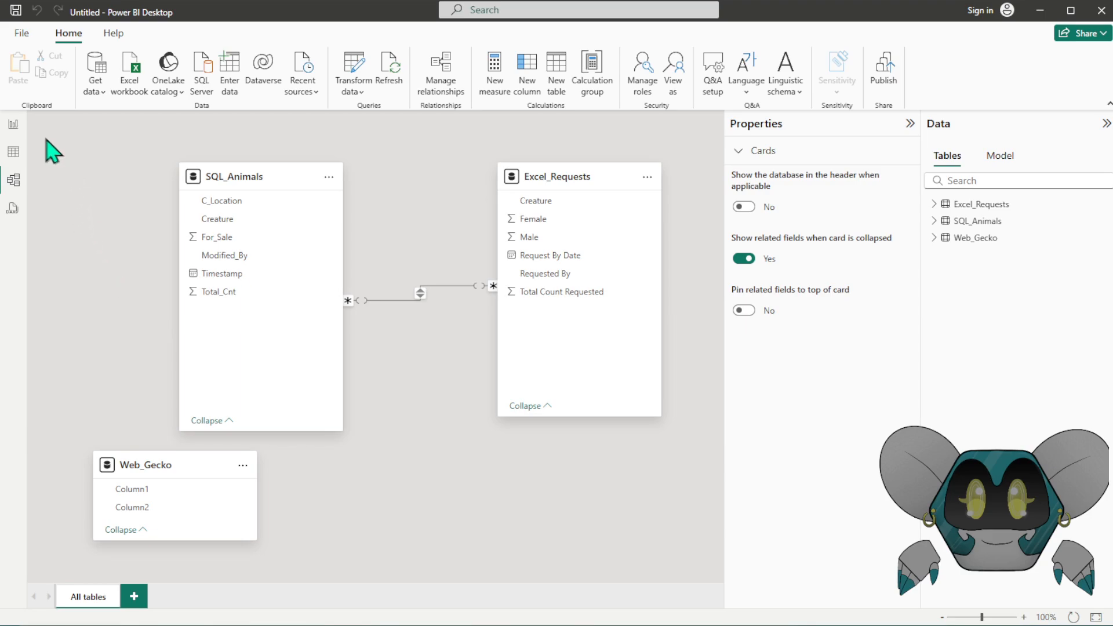
- Add a Table visual, enlarged in the middle of the report page, and expand the SQL_Animals field list
{"action": "left_click", "coordinate": [12, 125]}
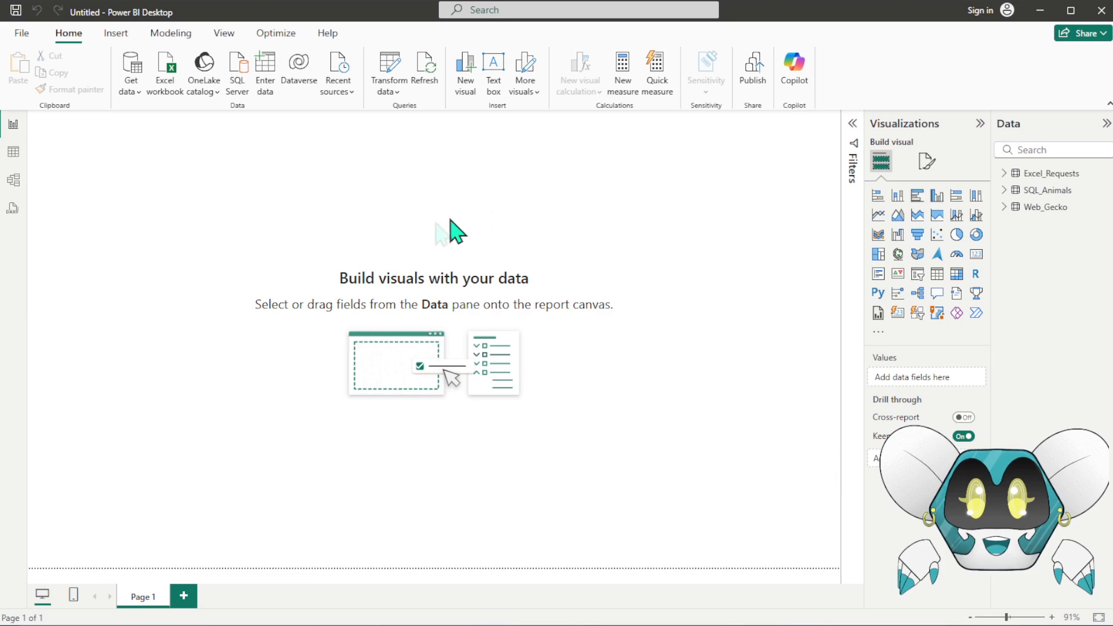
{"action": "left_click", "coordinate": [936, 275]}
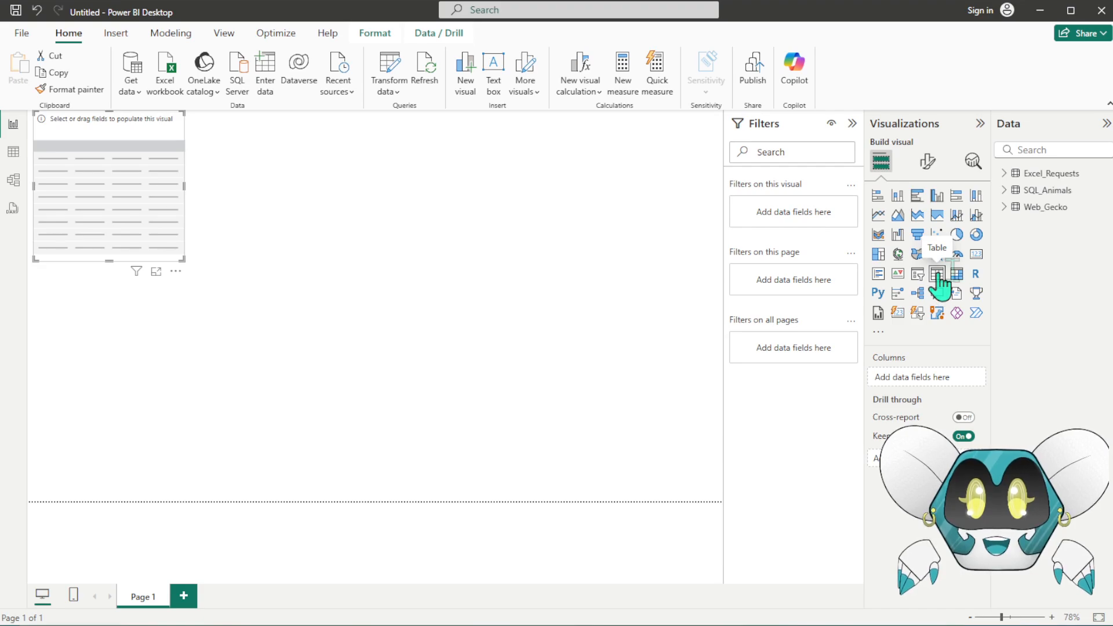
{"action": "left_click_drag", "start_coordinate": [120, 144], "coordinate": [283, 213]}
{"action": "left_click_drag", "start_coordinate": [346, 329], "coordinate": [603, 408]}
{"action": "left_click", "coordinate": [1009, 195]}
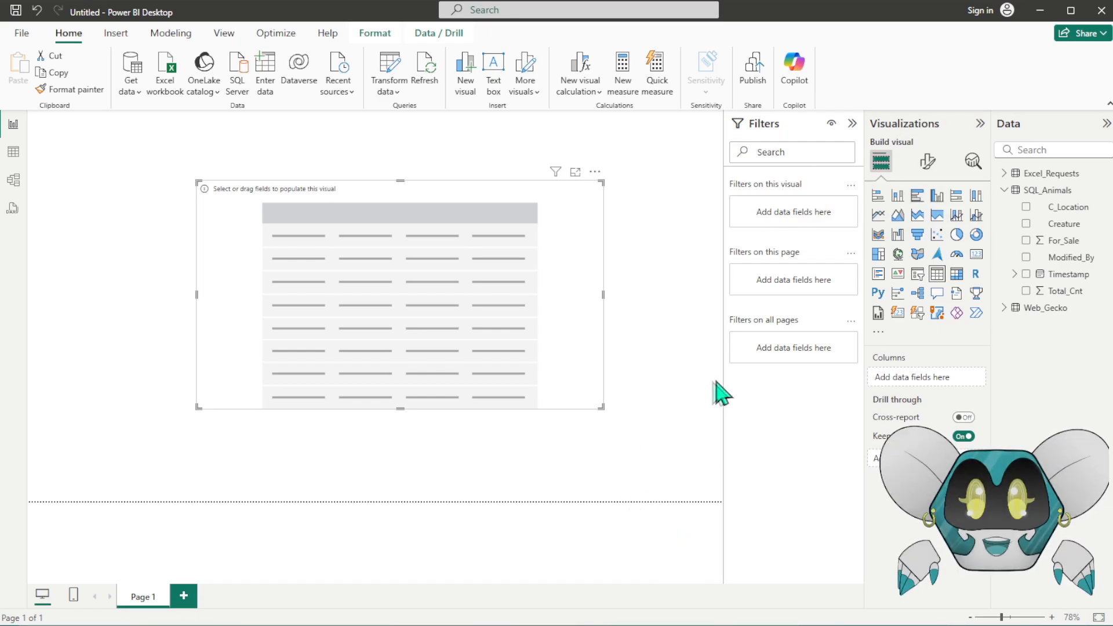
- Fill the table visual with C_Location, Creature and Total_Cnt from SQL_Animals and move it toward the page's left side
{"action": "left_click", "coordinate": [1026, 206]}
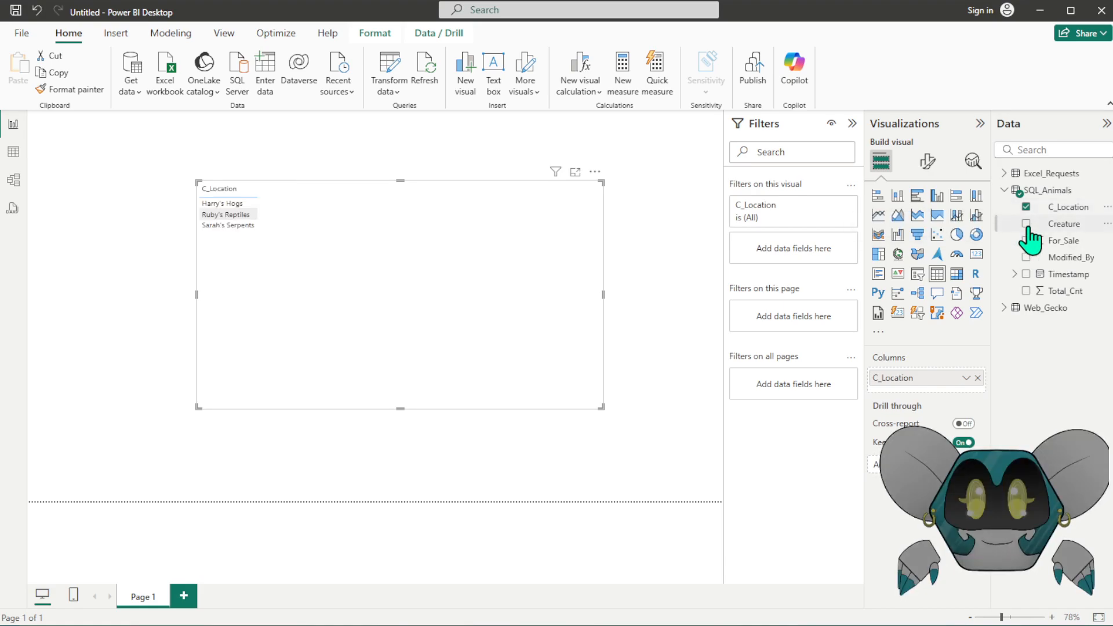
{"action": "left_click", "coordinate": [1025, 224]}
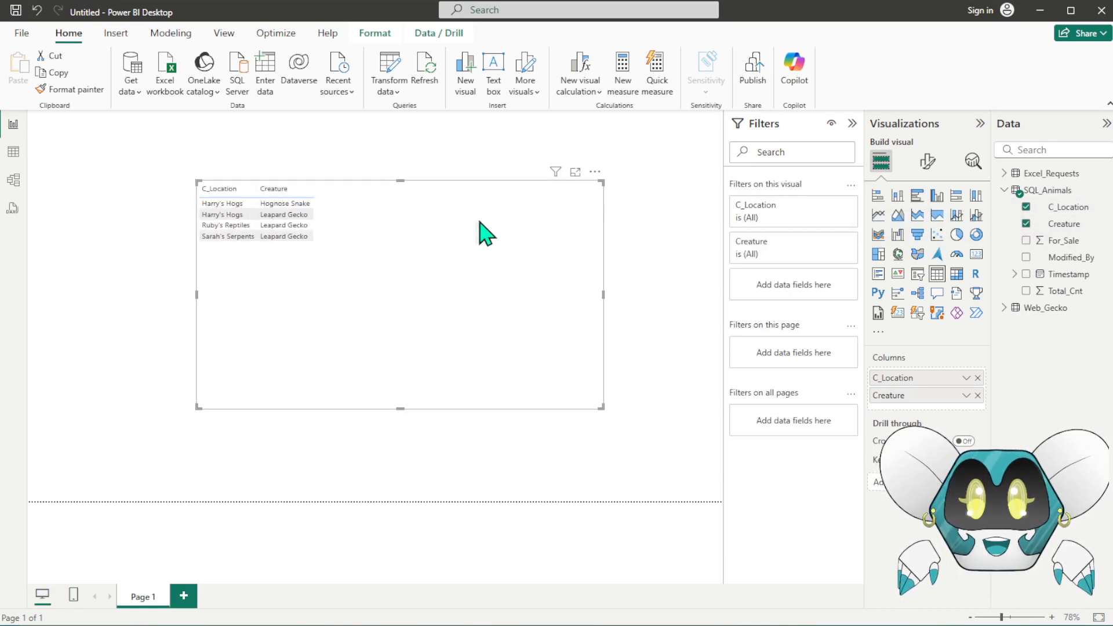
{"action": "left_click_drag", "start_coordinate": [482, 232], "coordinate": [408, 228]}
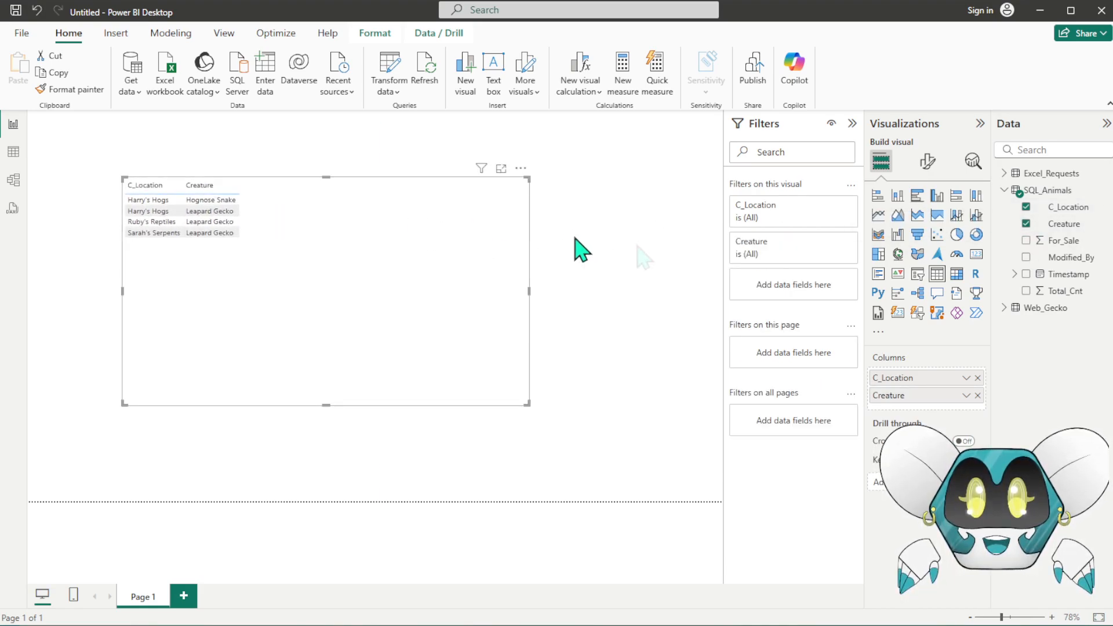
{"action": "left_click", "coordinate": [1026, 291]}
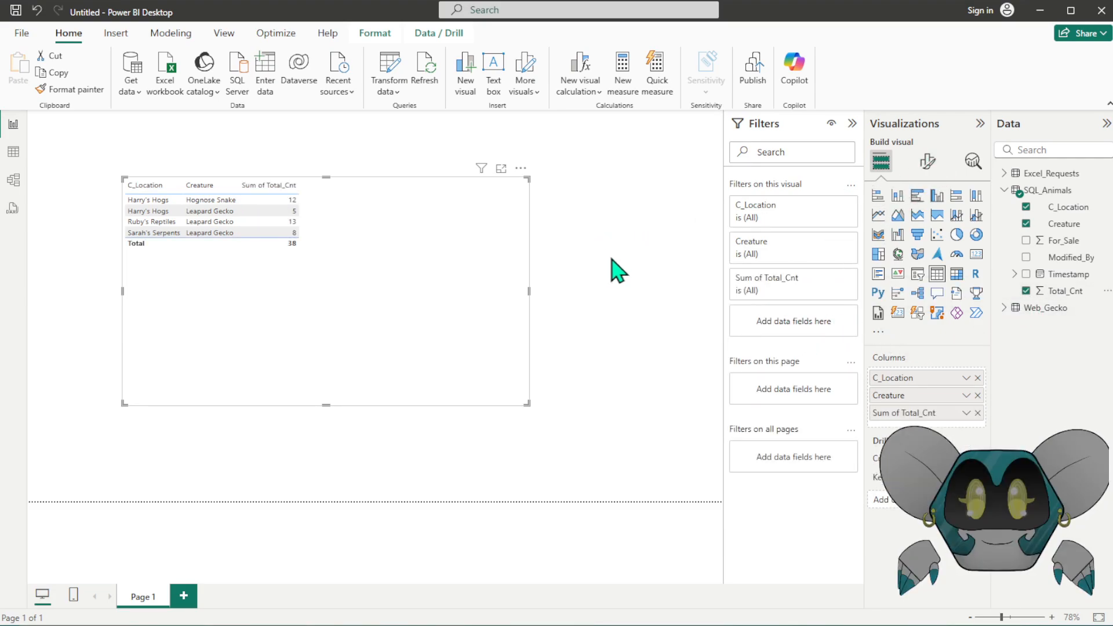
{"action": "left_click", "coordinate": [565, 290]}
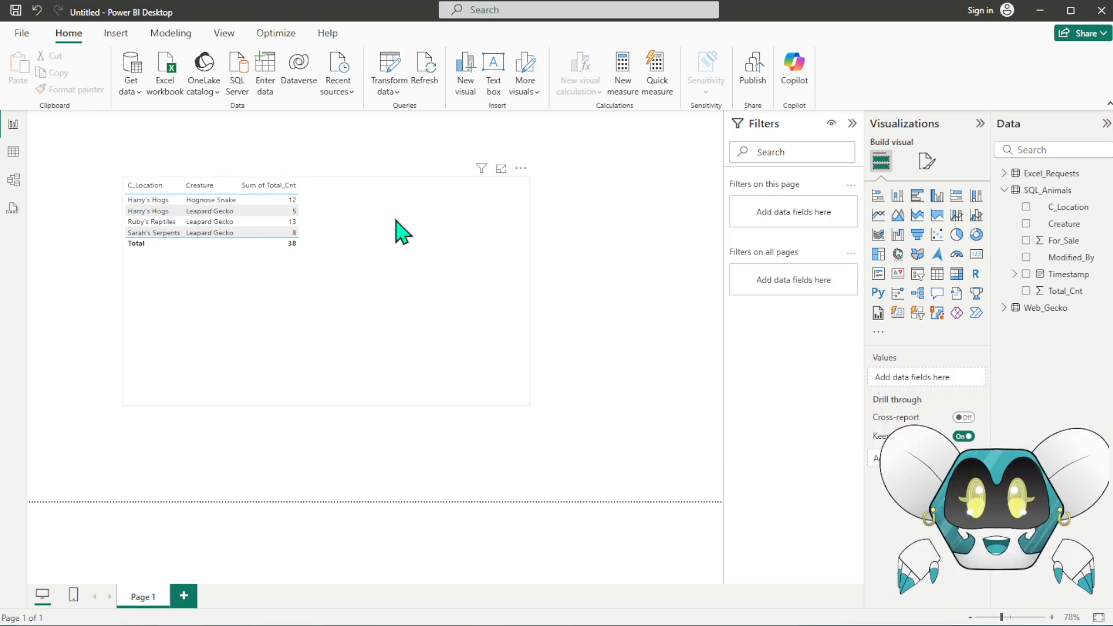
- Set the font size of the table visual's values to 15
{"action": "left_click", "coordinate": [360, 213]}
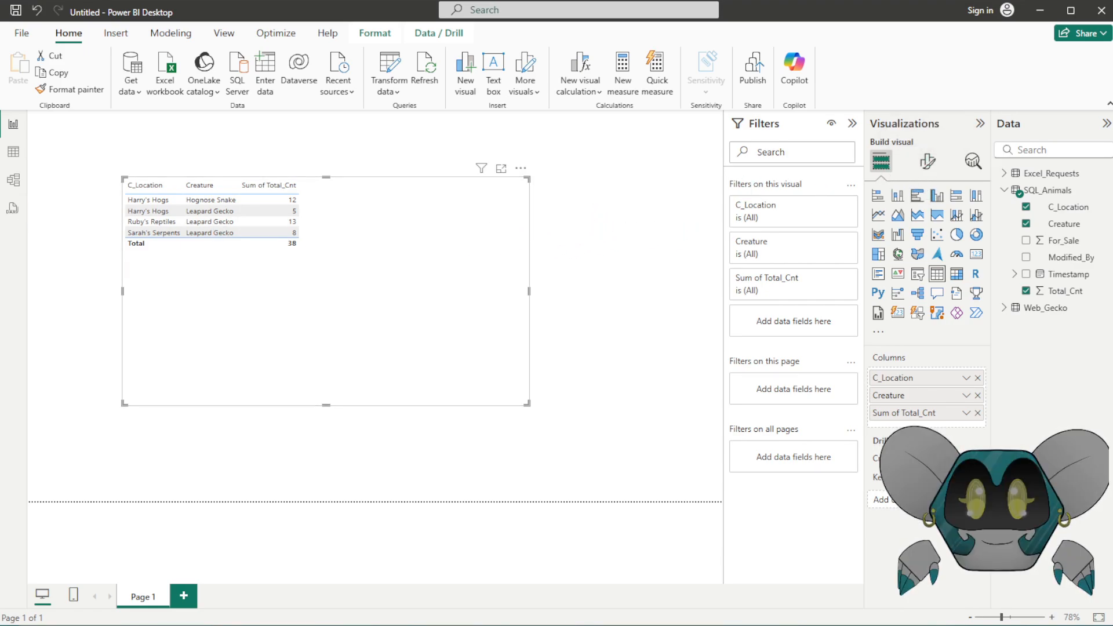
{"action": "left_click", "coordinate": [660, 242]}
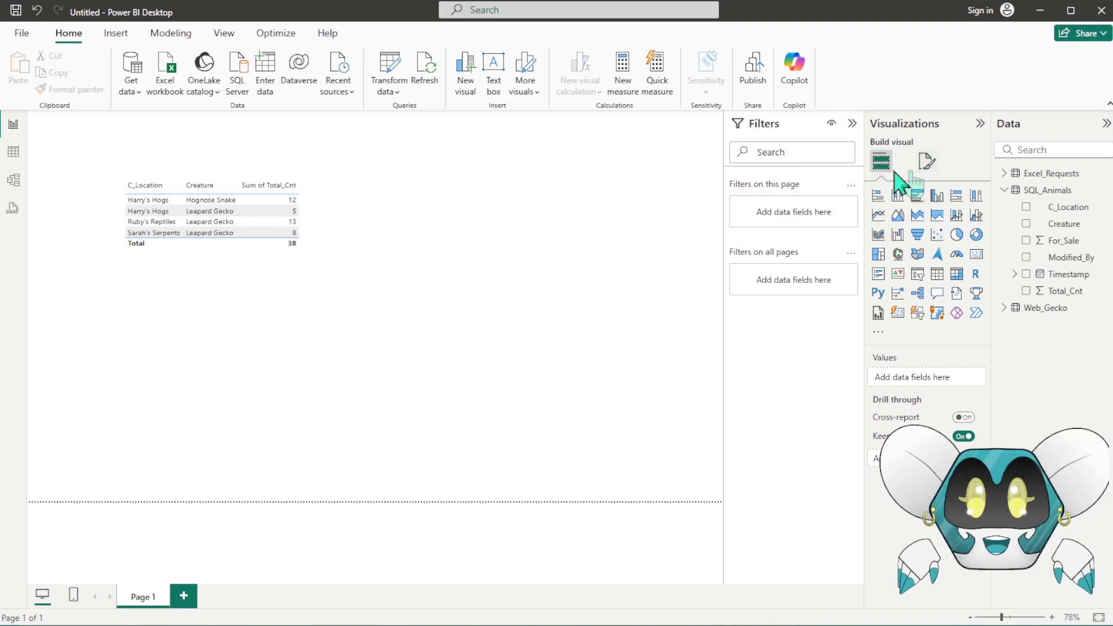
{"action": "left_click", "coordinate": [377, 220]}
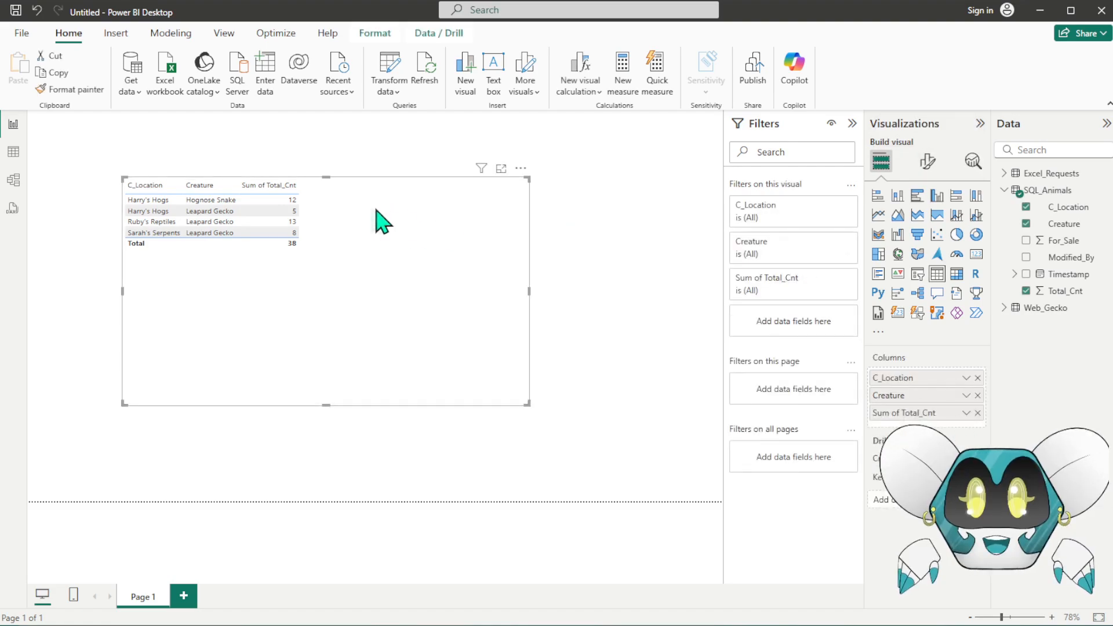
{"action": "left_click", "coordinate": [928, 162]}
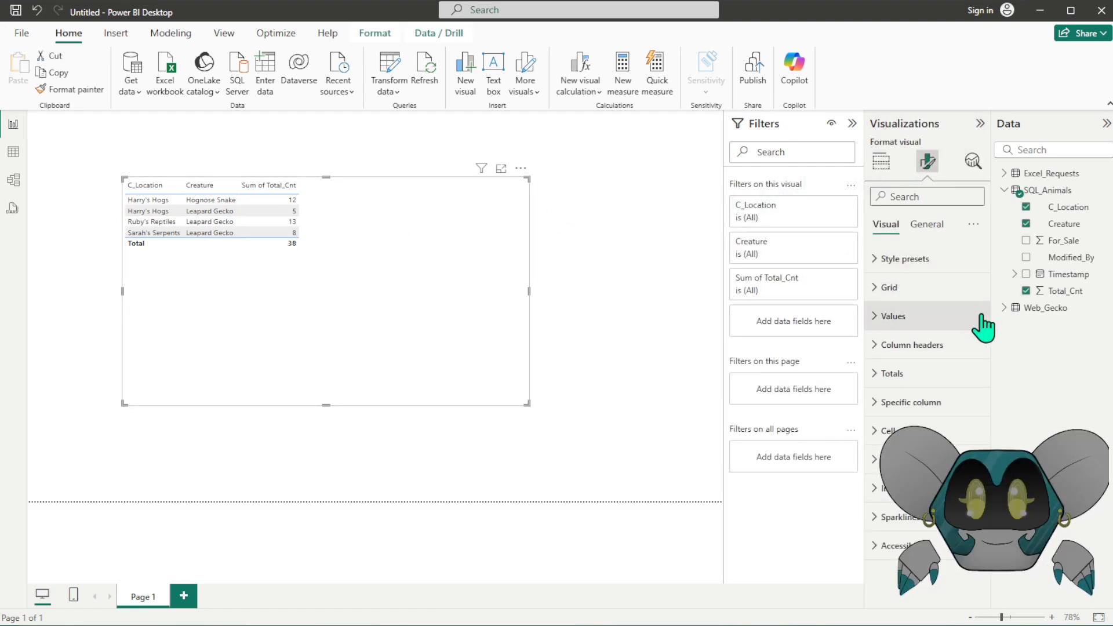
{"action": "left_click", "coordinate": [923, 322]}
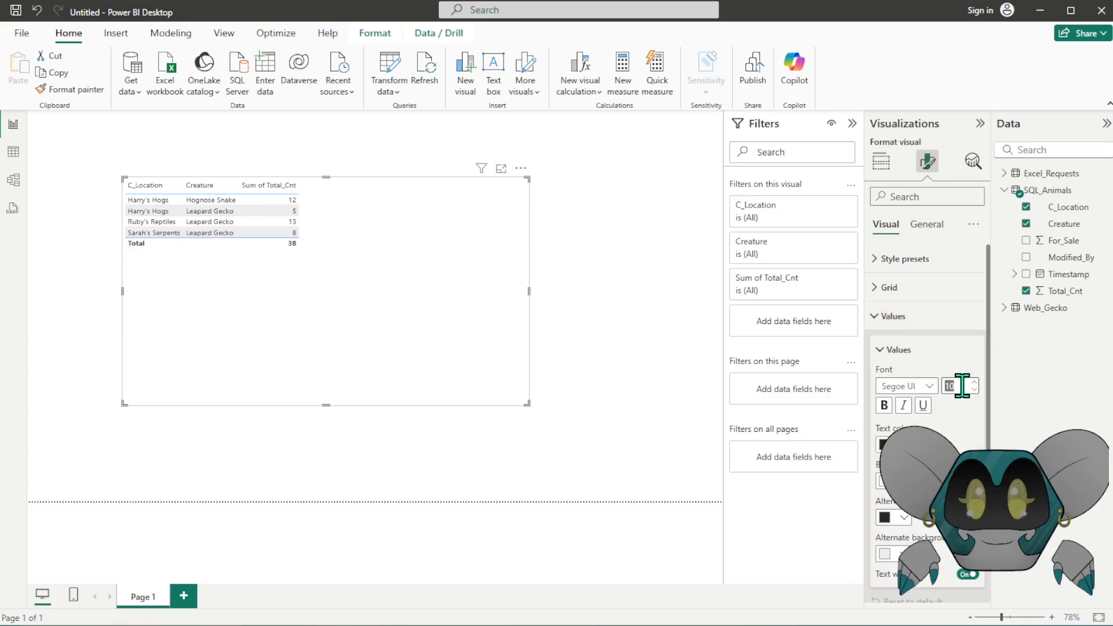
{"action": "key", "text": "Return"}
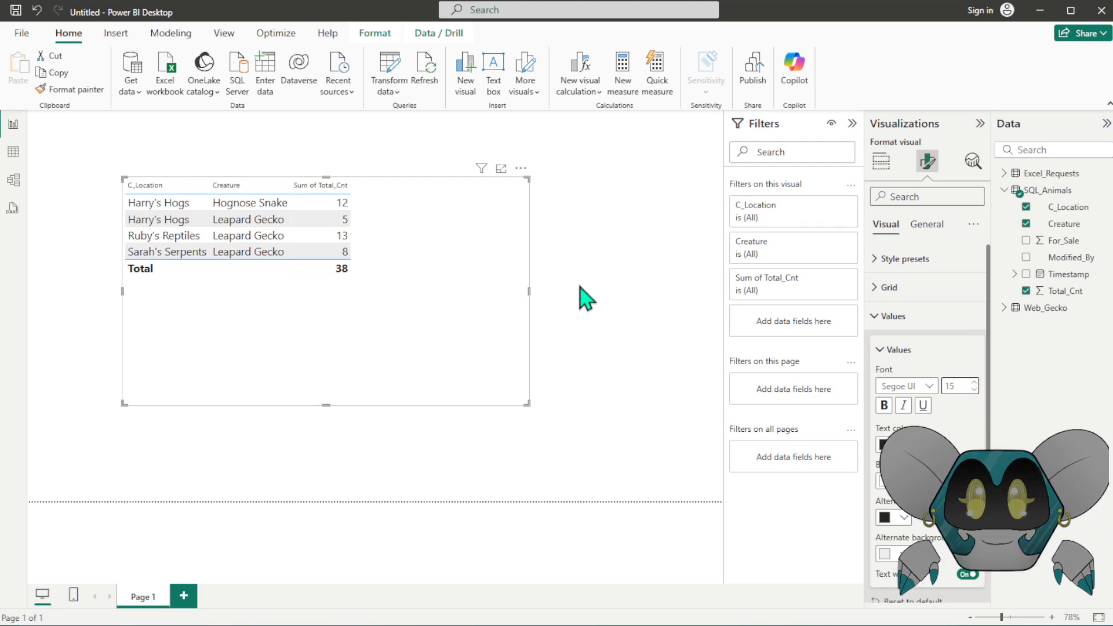
{"action": "left_click", "coordinate": [603, 292]}
- Add Creature and Total Count Requested from Excel_Requests to the table visual and widen it to fit the extra columns
{"action": "left_click", "coordinate": [474, 257]}
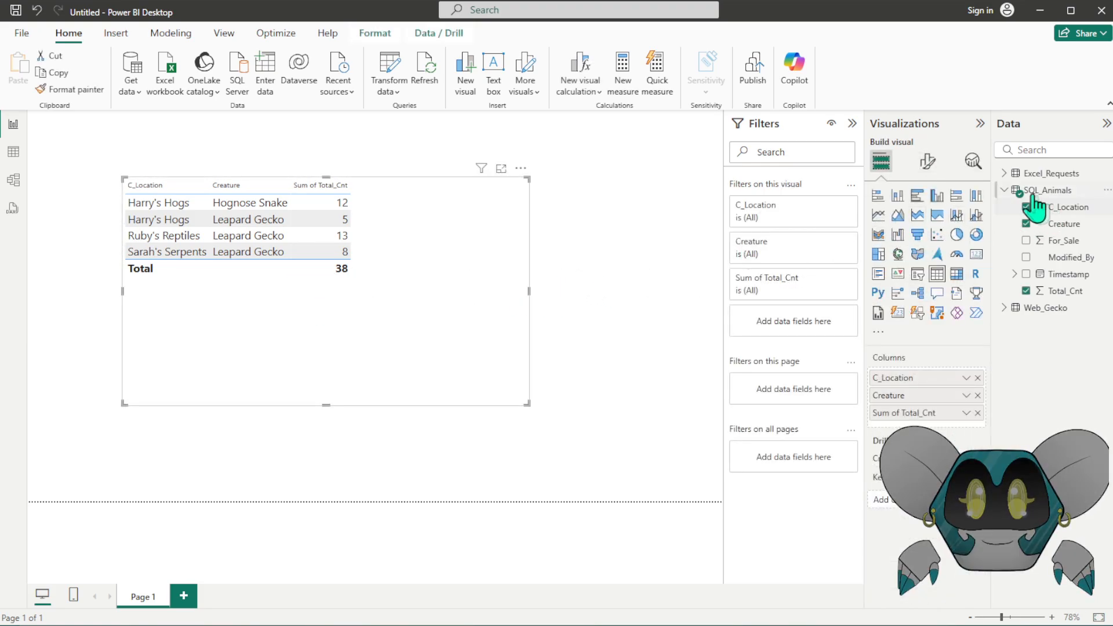
{"action": "left_click", "coordinate": [1005, 175]}
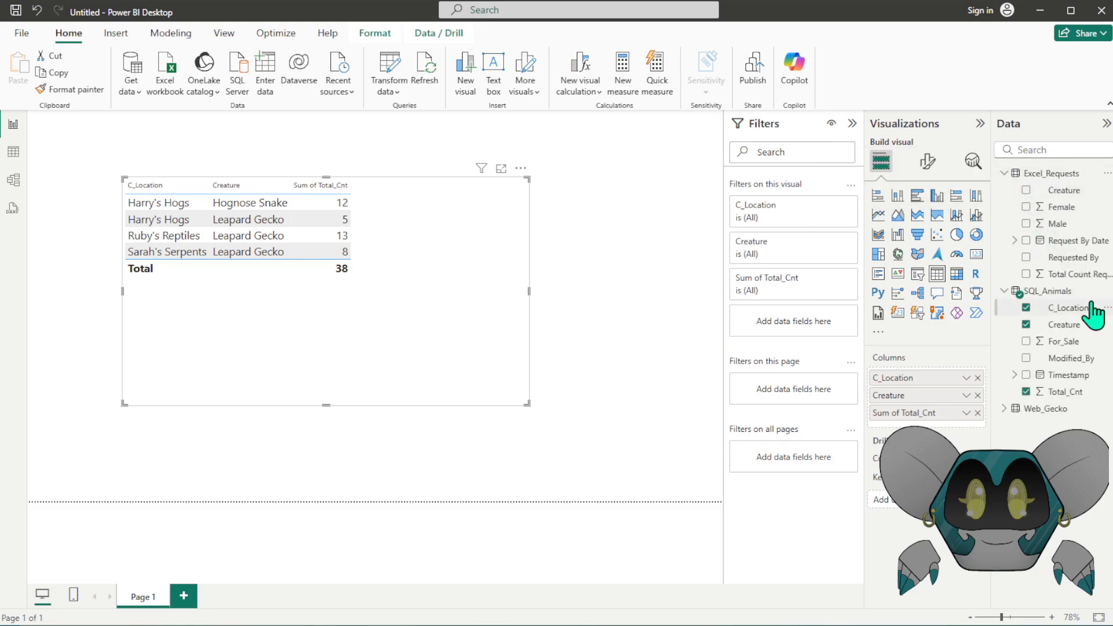
{"action": "left_click", "coordinate": [1026, 191]}
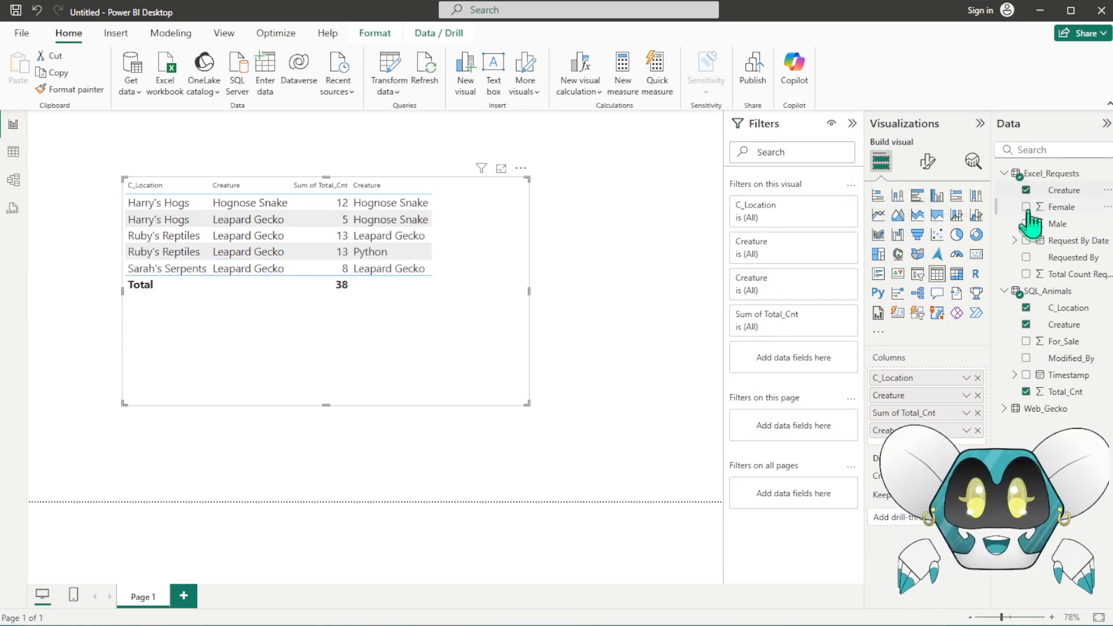
{"action": "left_click", "coordinate": [1026, 274]}
{"action": "left_click_drag", "start_coordinate": [528, 293], "coordinate": [684, 307]}
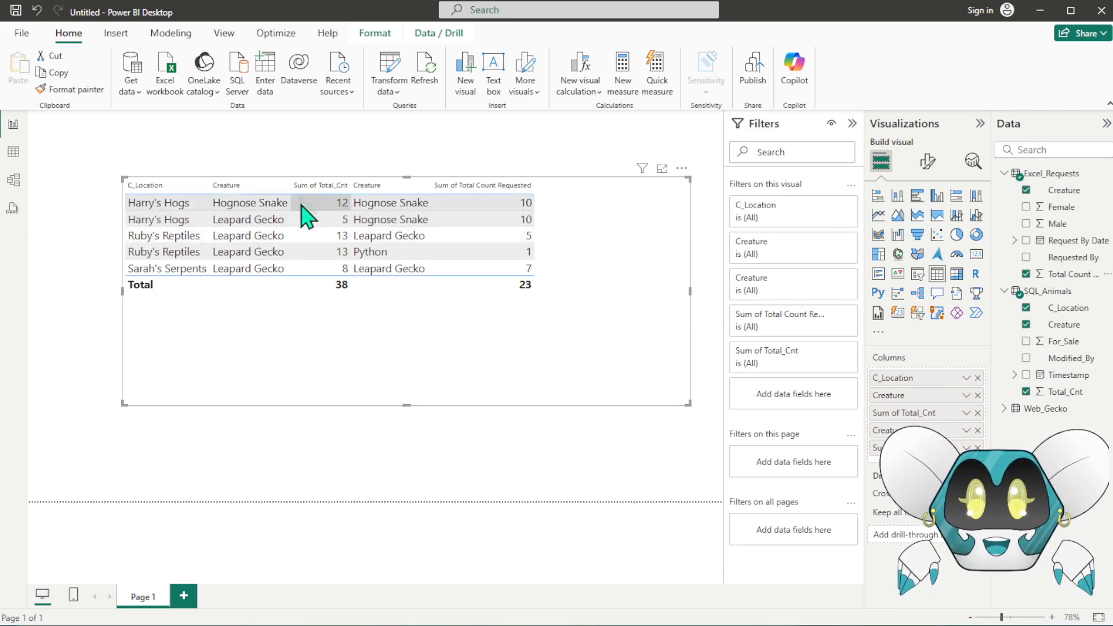
- In the model view, relate Creature in SQL_Animals to Creature in Excel_Requests as an inactive many-to-many relationship with cross-filter direction Both
{"action": "left_click", "coordinate": [13, 179]}
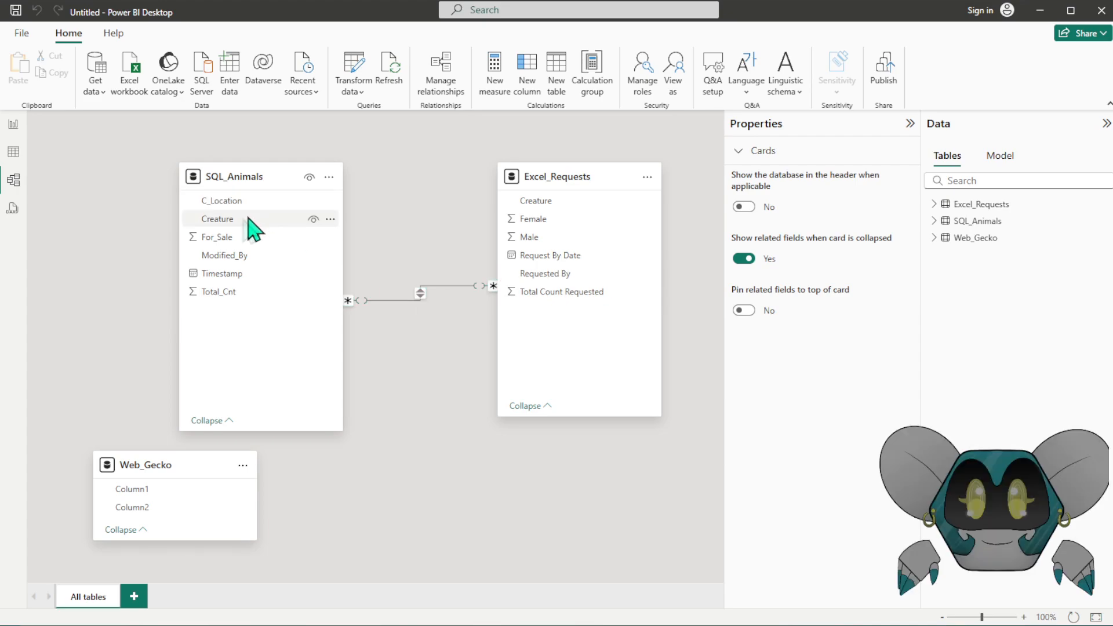
{"action": "left_click_drag", "start_coordinate": [212, 220], "coordinate": [556, 215]}
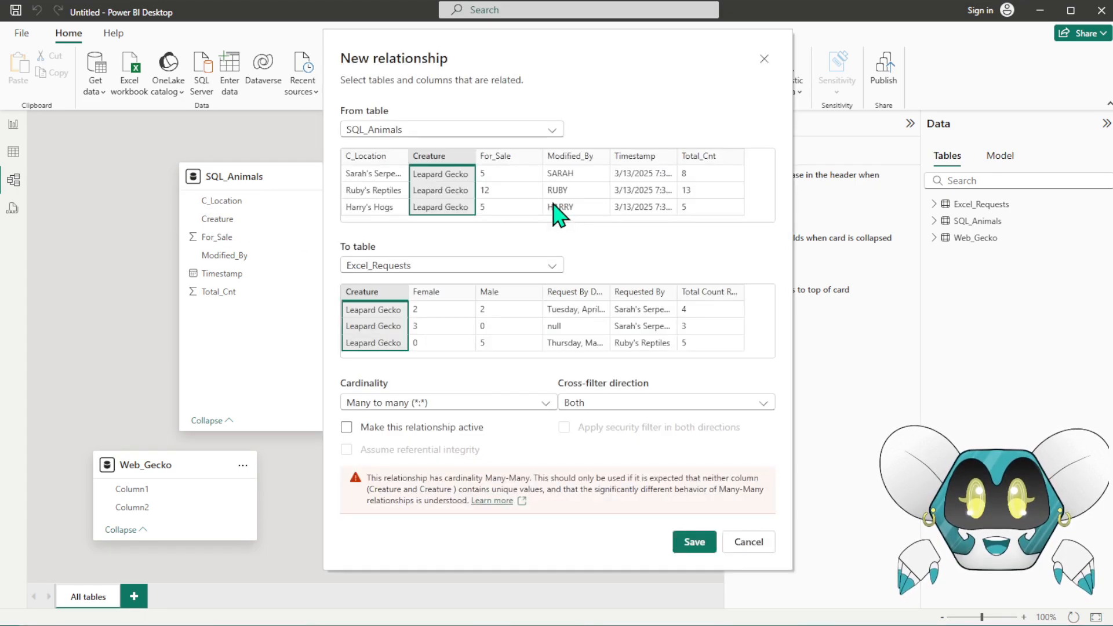
{"action": "left_click", "coordinate": [690, 542]}
{"action": "left_click", "coordinate": [449, 377]}
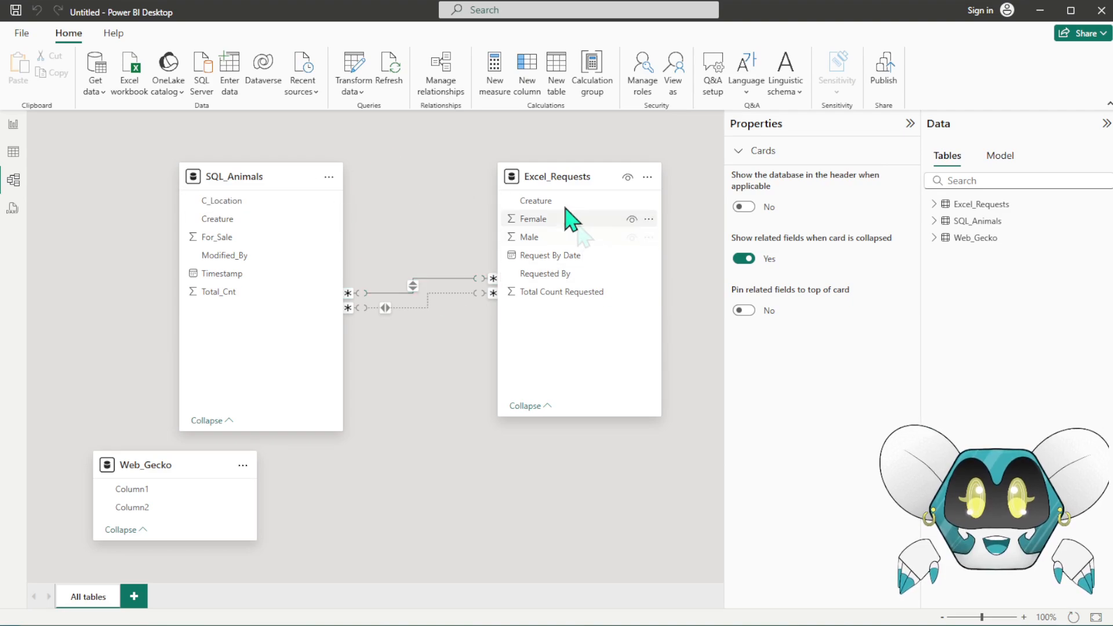
- Delete both relationships between SQL_Animals and Excel_Requests, the inactive Creature one and the active one
{"action": "left_click", "coordinate": [418, 308]}
{"action": "right_click", "coordinate": [424, 319]}
{"action": "left_click", "coordinate": [447, 326]}
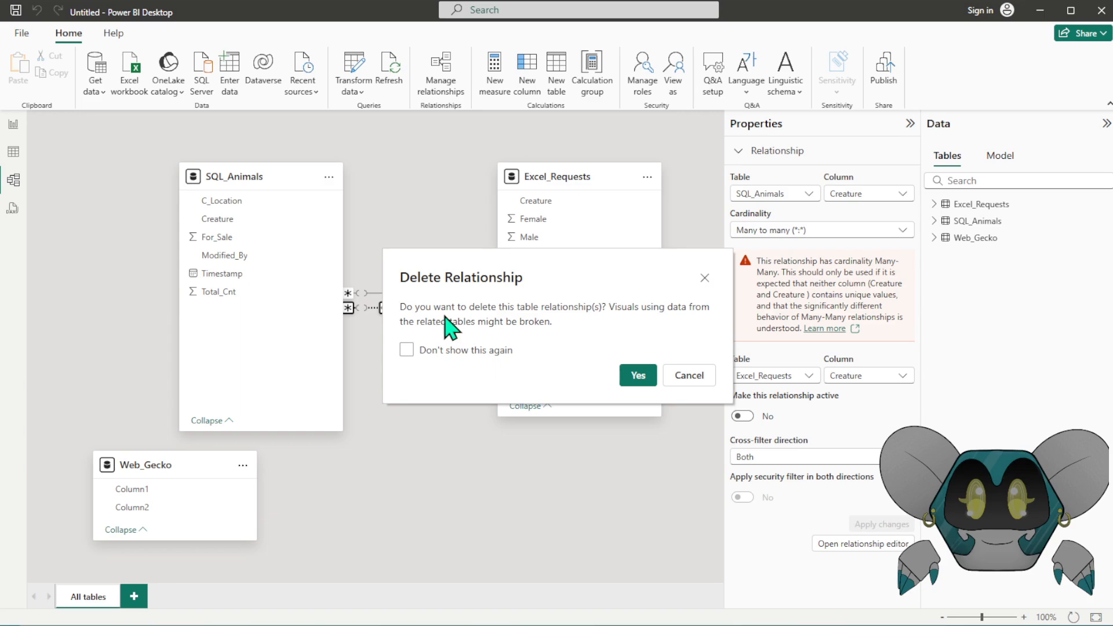
{"action": "left_click", "coordinate": [633, 375]}
{"action": "right_click", "coordinate": [421, 301]}
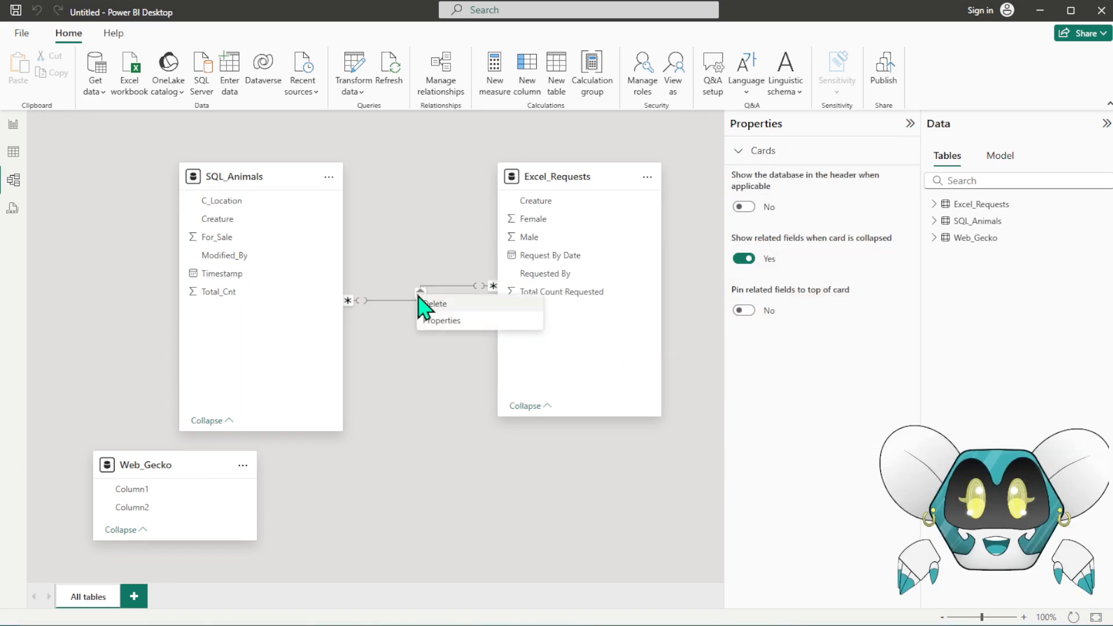
{"action": "left_click", "coordinate": [455, 316]}
{"action": "left_click", "coordinate": [639, 376]}
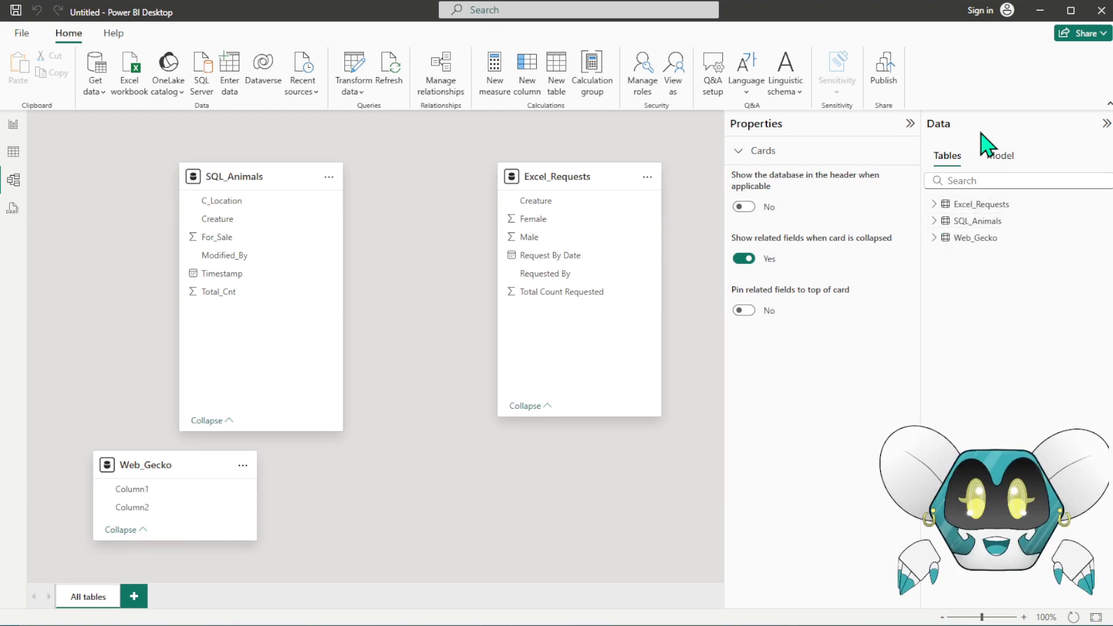
- Add a calculated column to SQL_Animals with the formula SQL_Tag = SQL_Animals[C_Location]&"_"&SQL_Animals[Creature]
{"action": "left_click", "coordinate": [933, 221]}
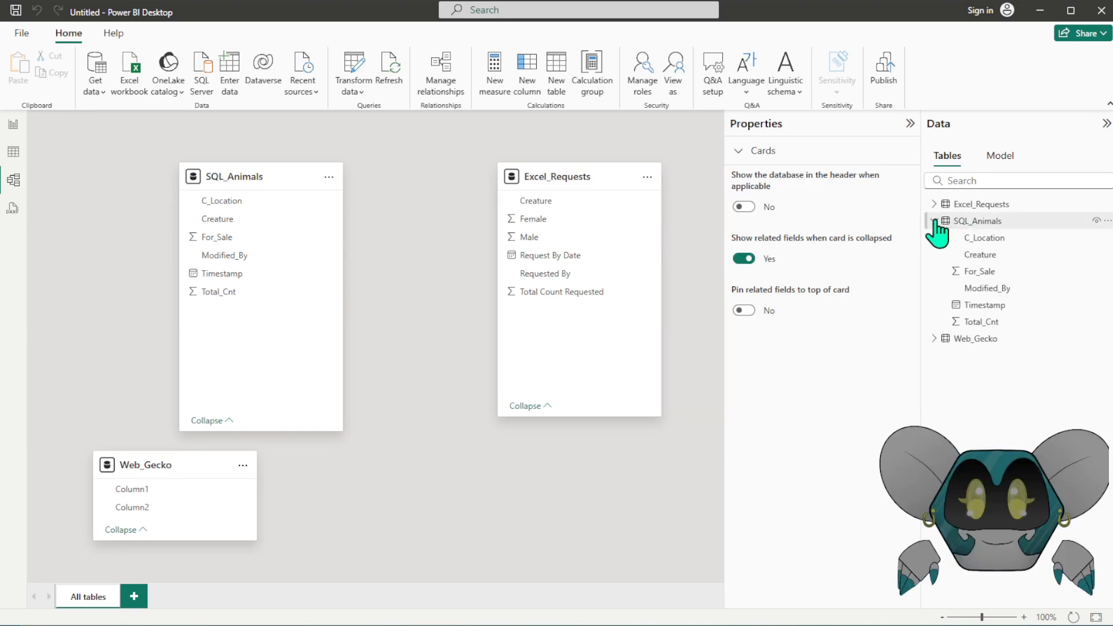
{"action": "left_click", "coordinate": [1105, 221]}
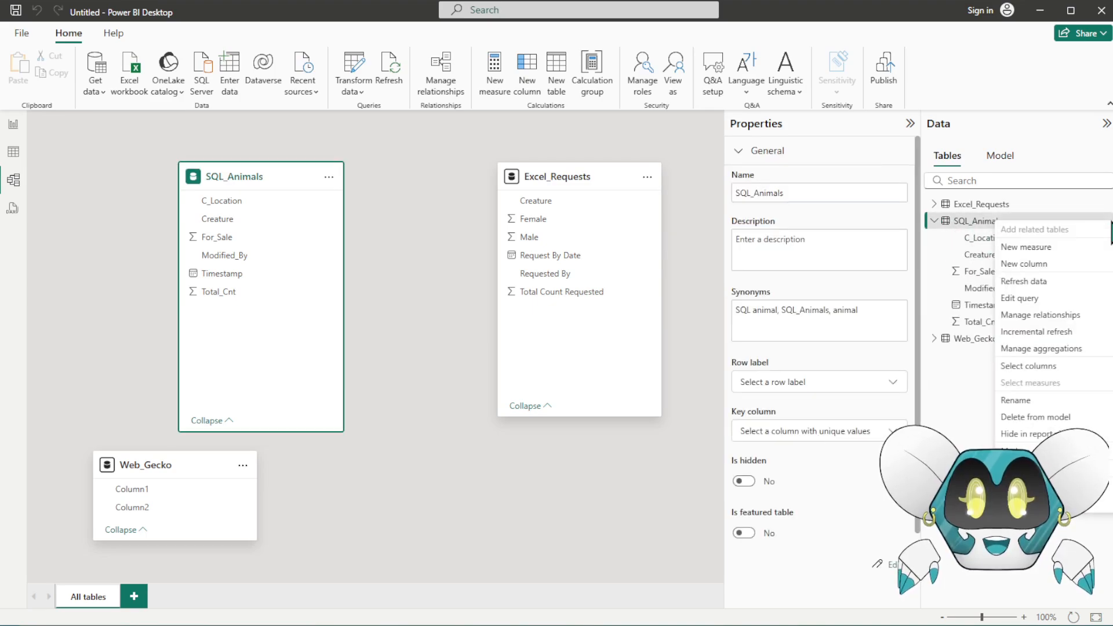
{"action": "left_click", "coordinate": [1050, 268]}
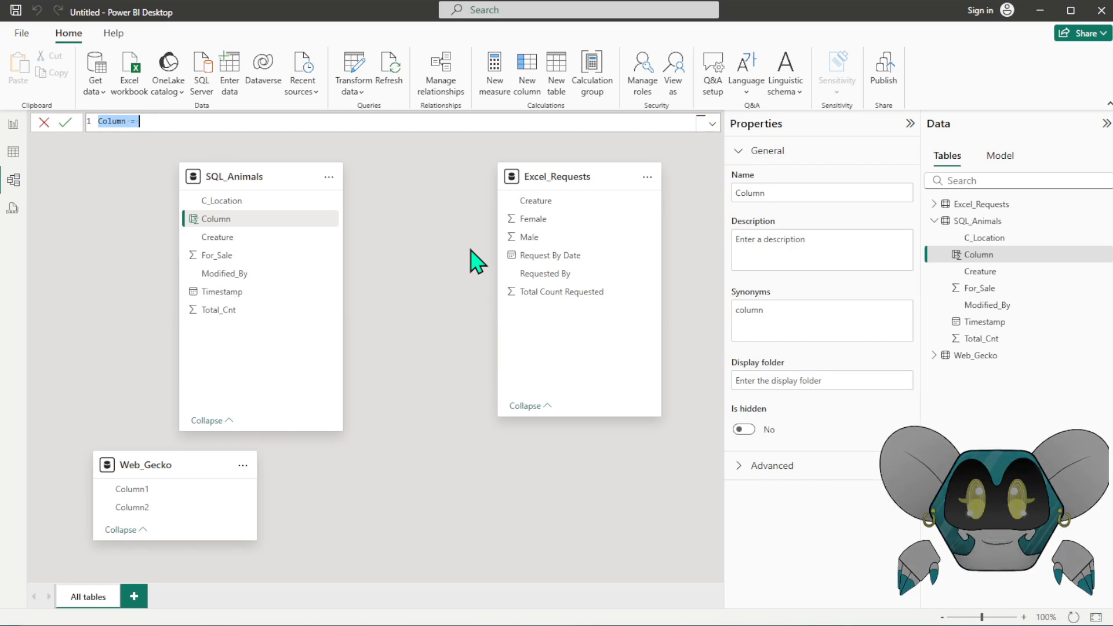
{"action": "type", "text": "SQL_Tag"}
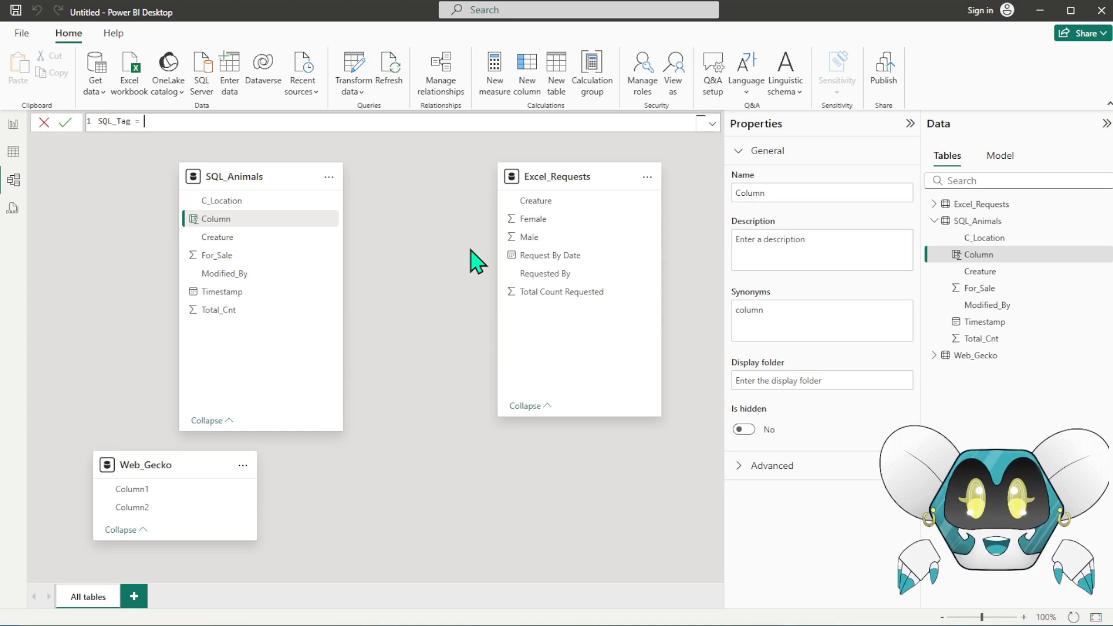
{"action": "type", "text": "C_lo"}
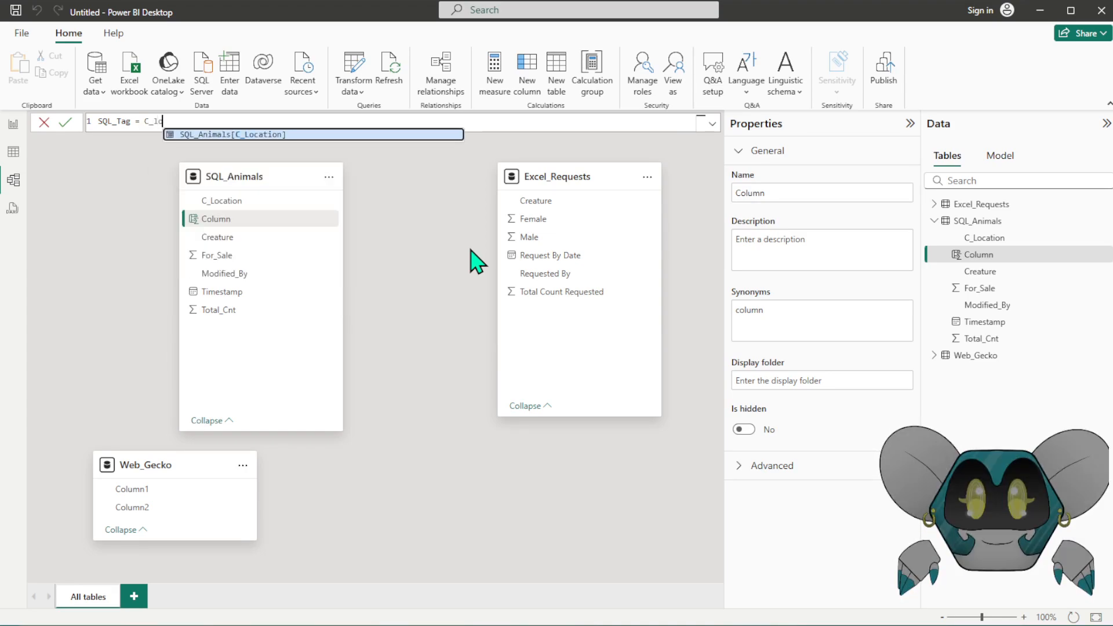
{"action": "key", "text": "Tab"}
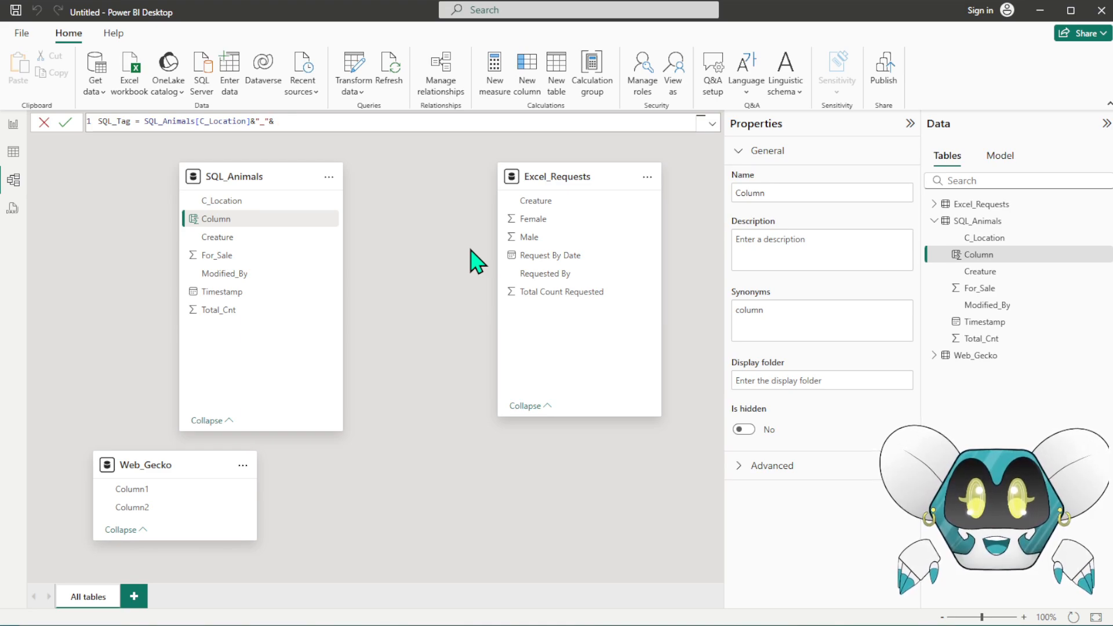
{"action": "type", "text": "Creature"}
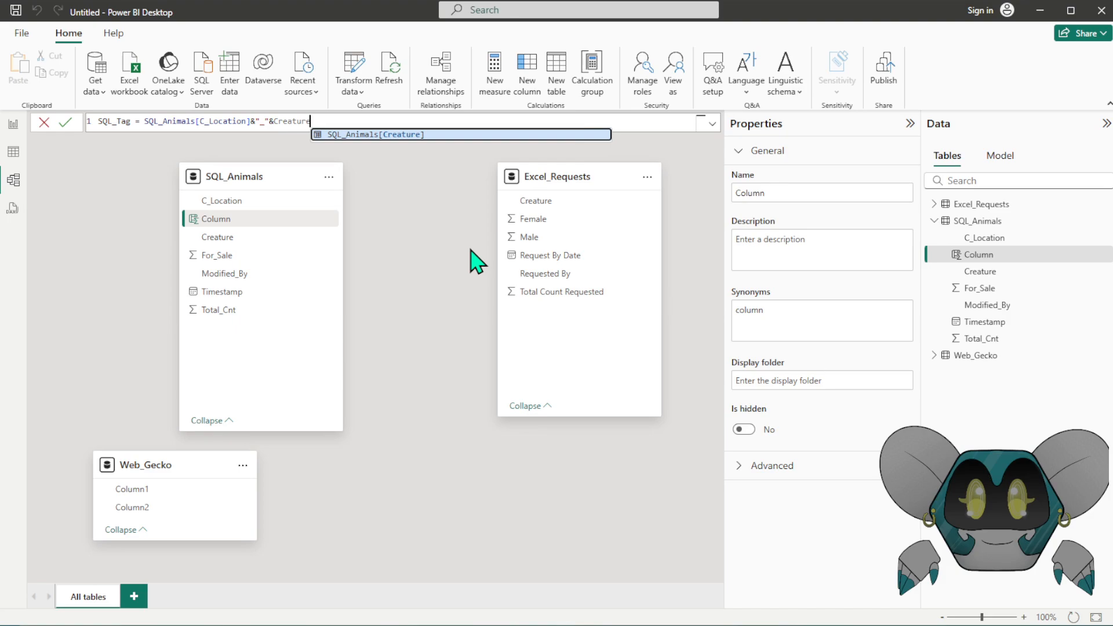
{"action": "key", "text": "Tab"}
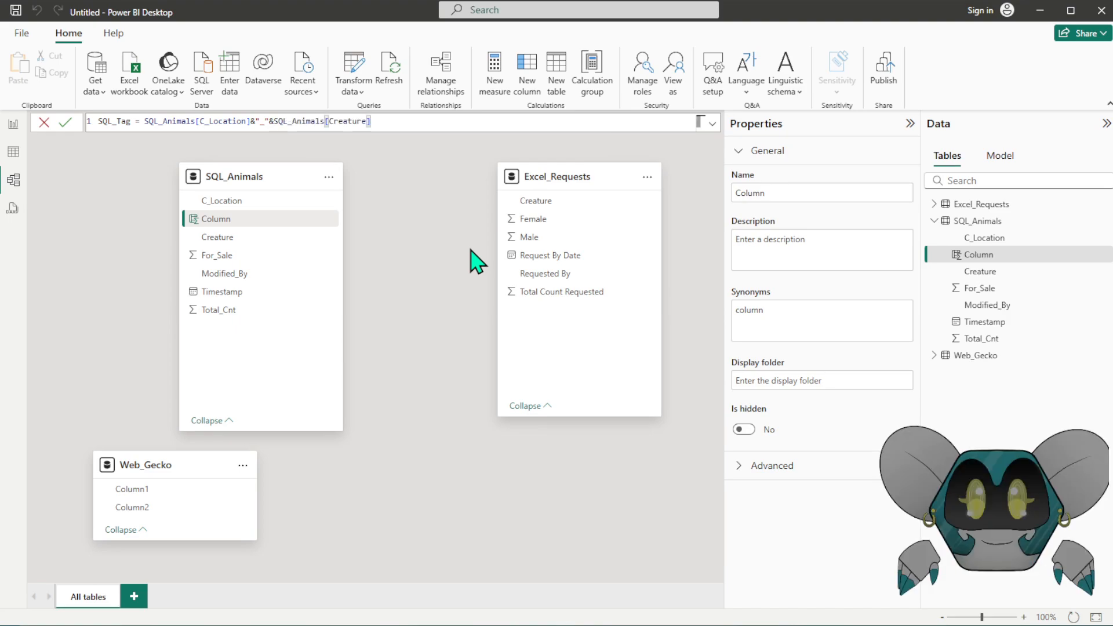
{"action": "key", "text": "Return"}
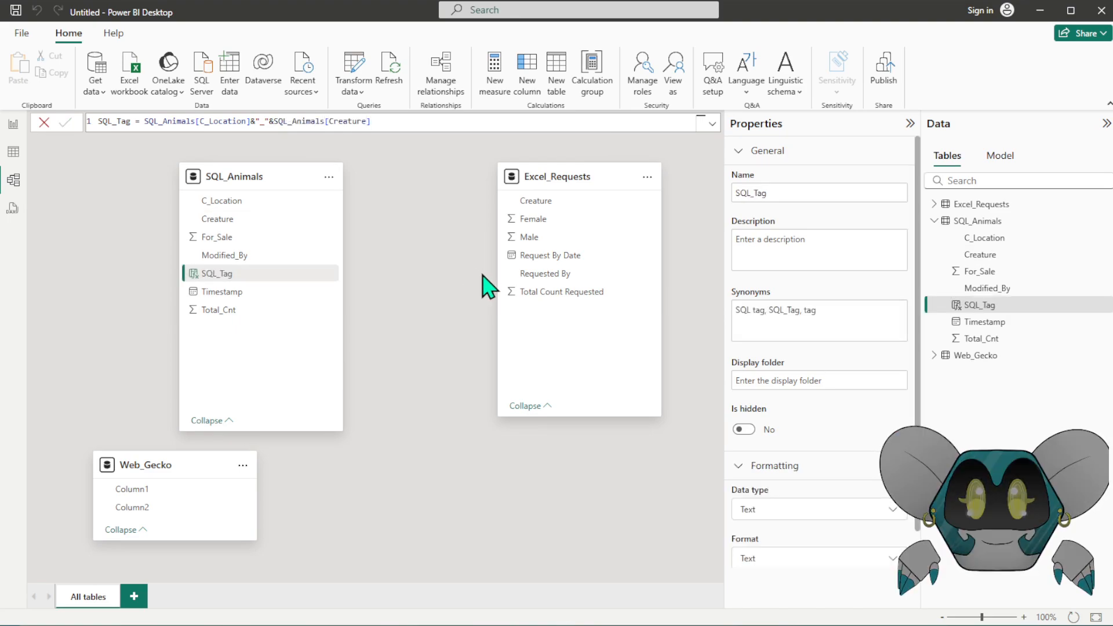
- Add a calculated column to Excel_Requests with the formula Excel_Tag = [Requested By]&"_"&Excel_Requests[Creature ]
{"action": "left_click", "coordinate": [934, 204]}
{"action": "left_click", "coordinate": [1104, 204]}
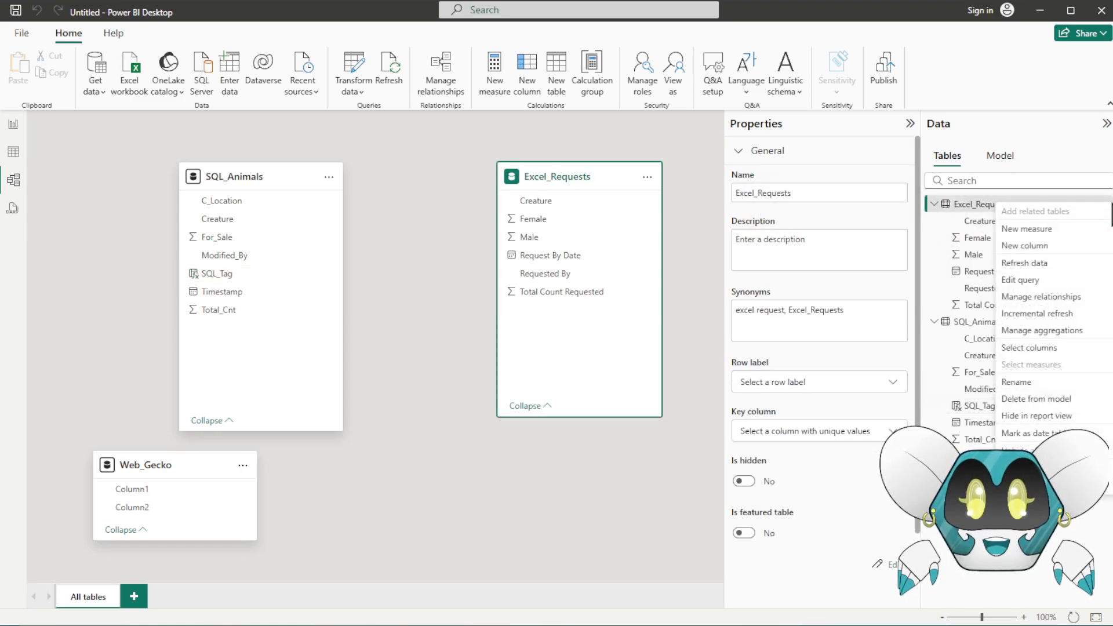
{"action": "left_click", "coordinate": [1060, 249]}
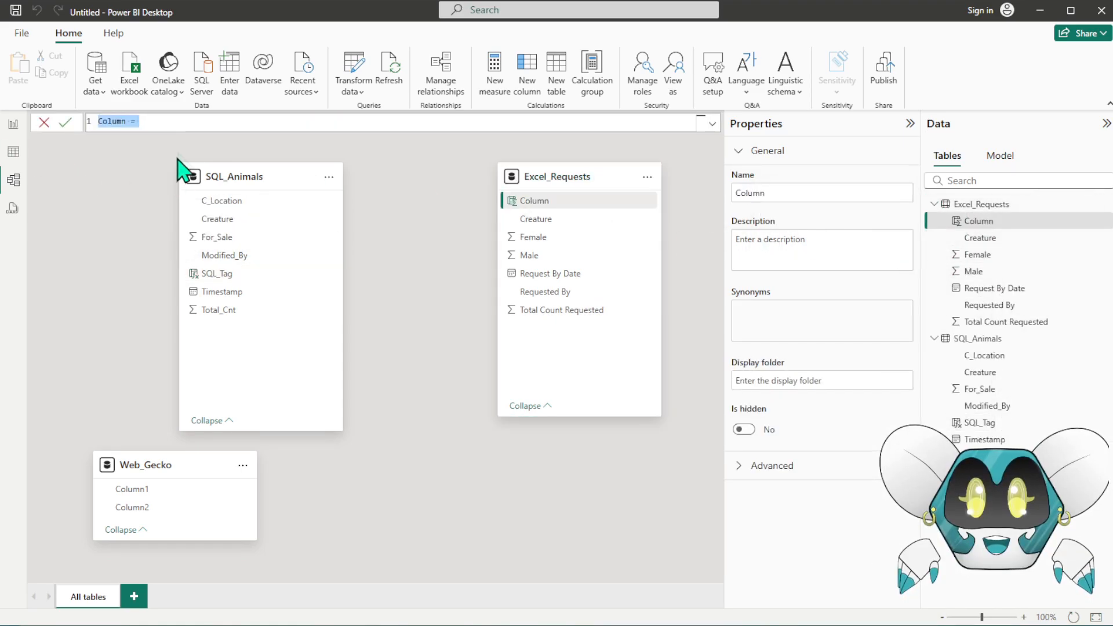
{"action": "type", "text": "Excel_Tag ="}
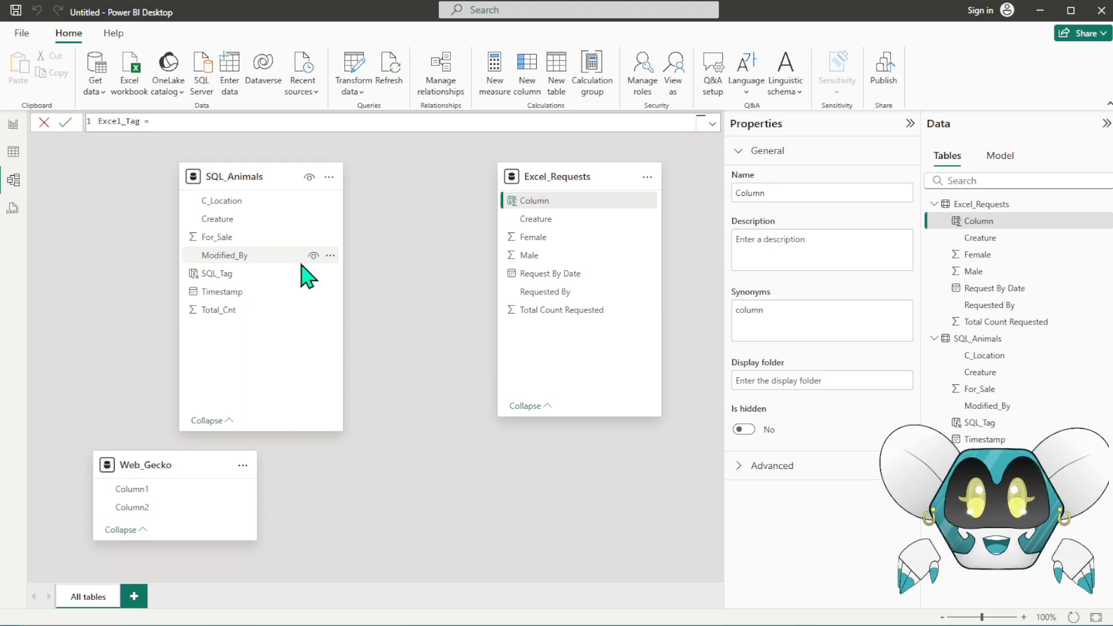
{"action": "type", "text": "[Req"}
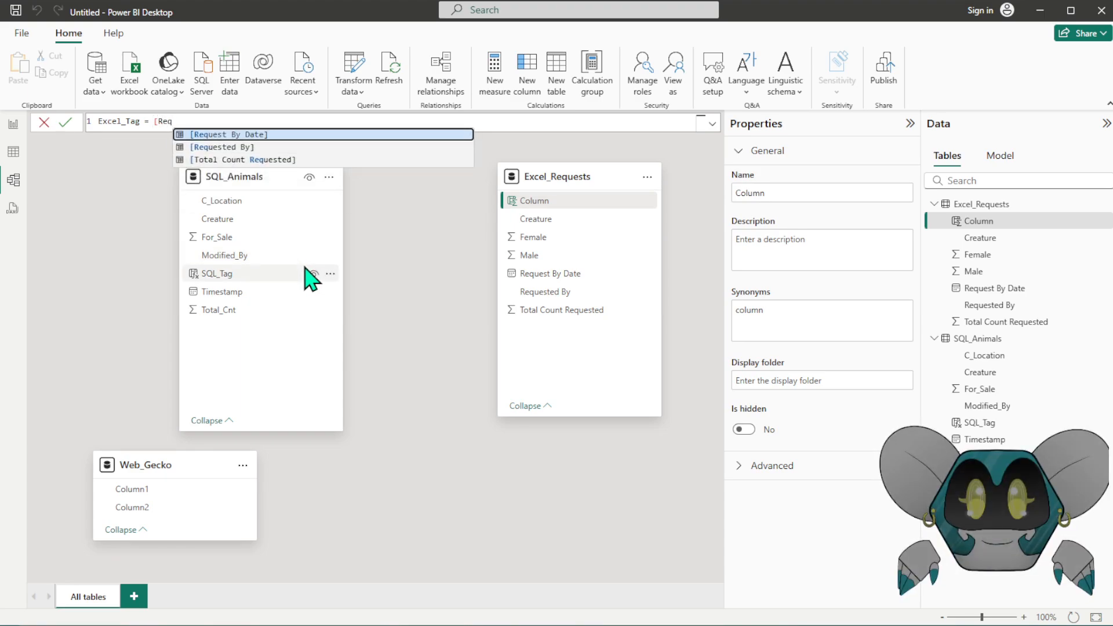
{"action": "key", "text": "Down"}
{"action": "key", "text": "Tab"}
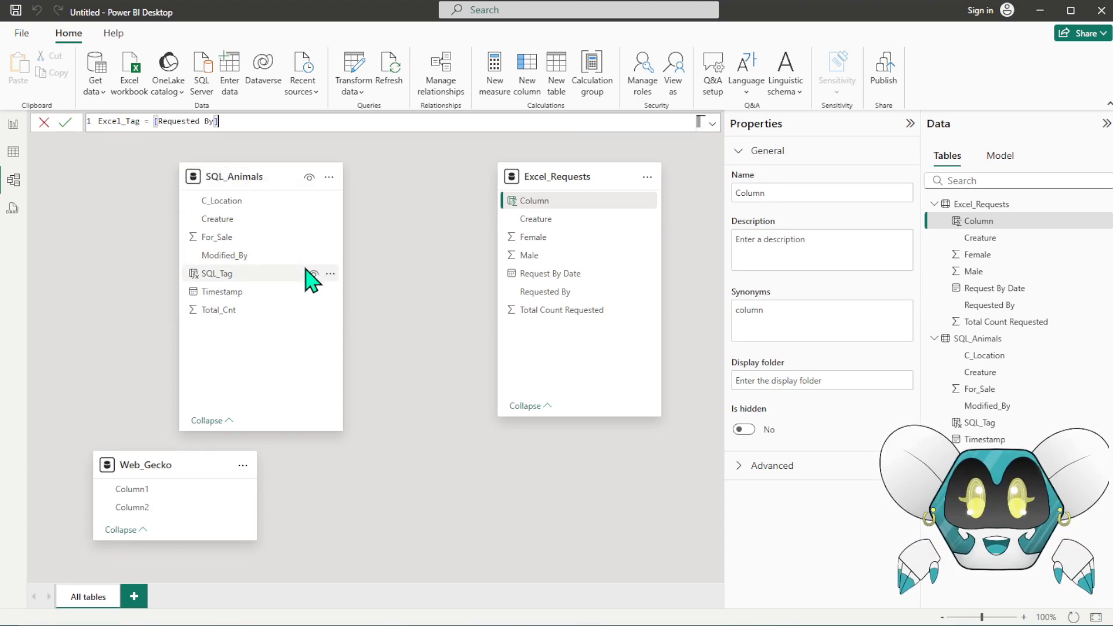
{"action": "type", "text": "&\"_\"&"}
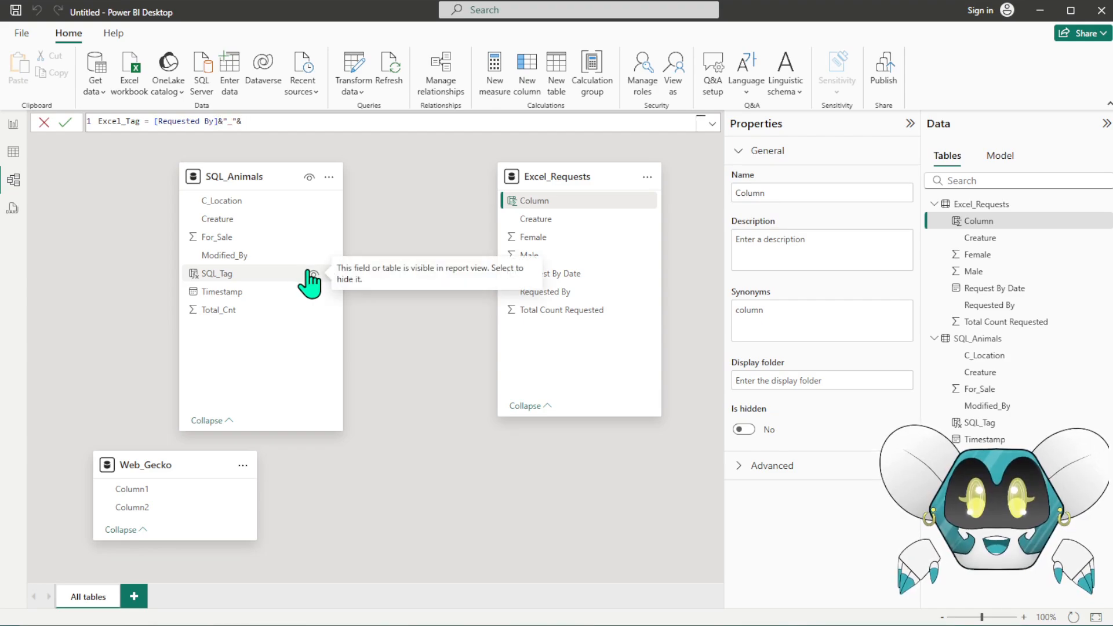
{"action": "type", "text": "Creature"}
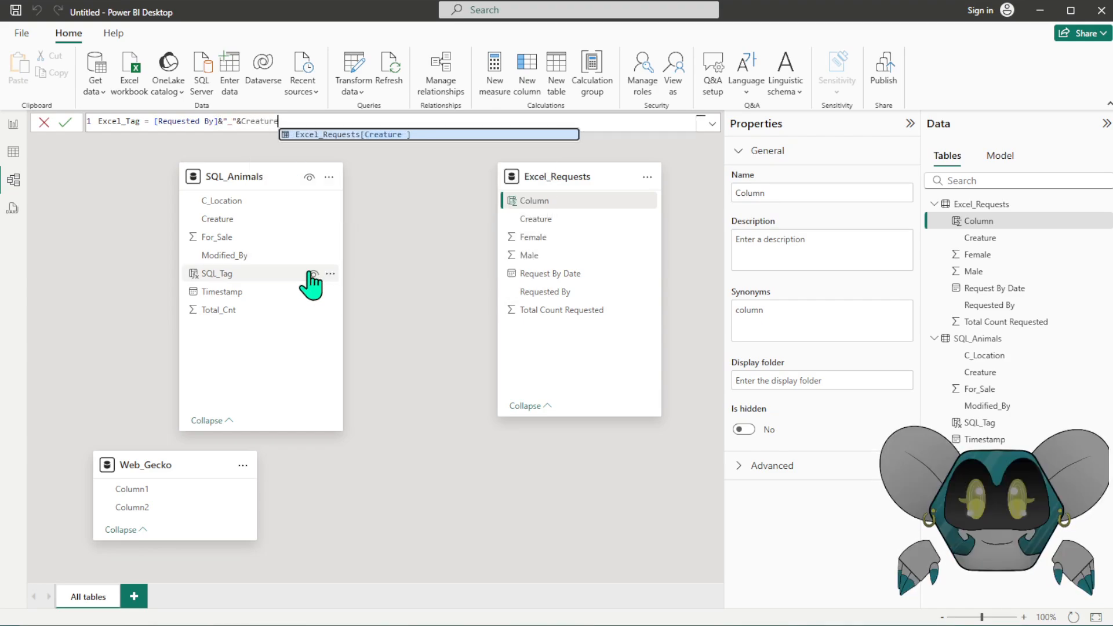
{"action": "key", "text": "Tab"}
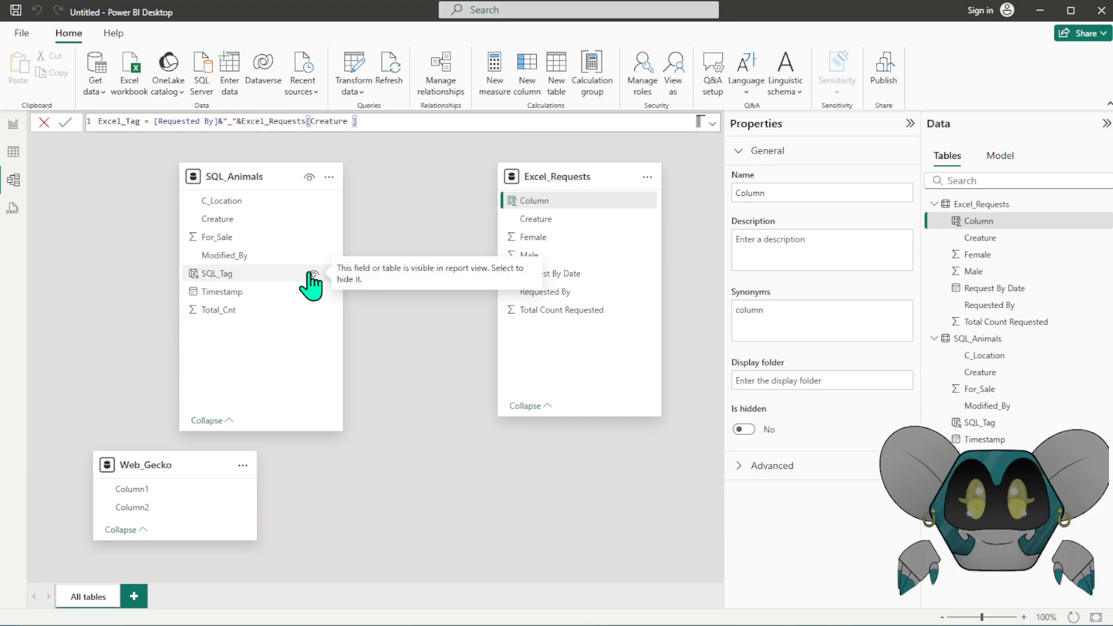
{"action": "key", "text": "Return"}
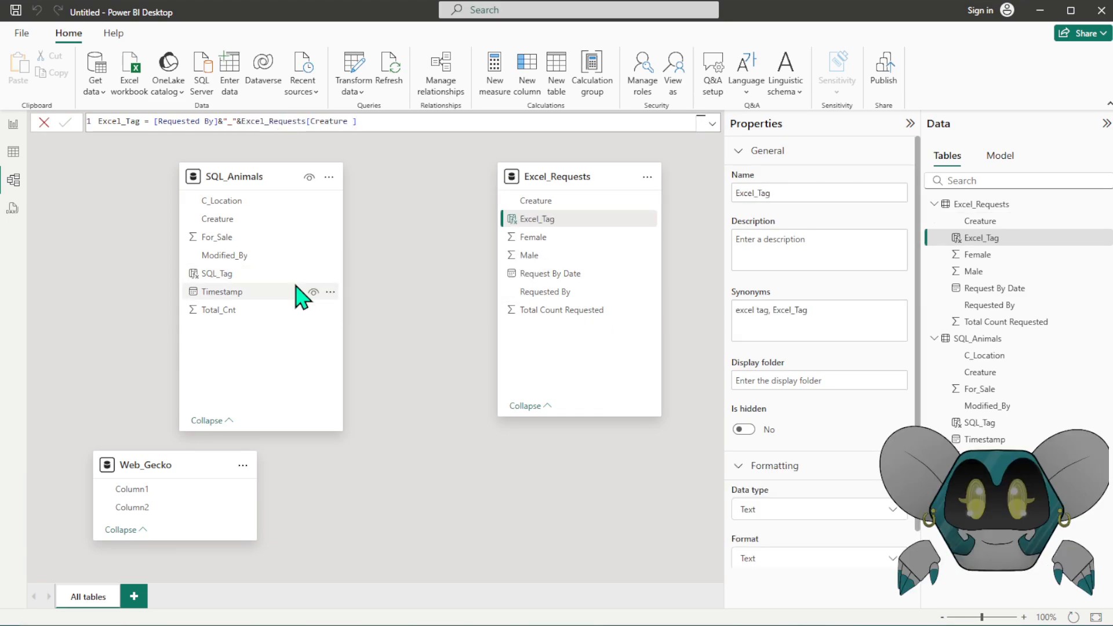
- Examine the combined tag values in the data of Excel_Requests and SQL_Animals
{"action": "left_click", "coordinate": [13, 155]}
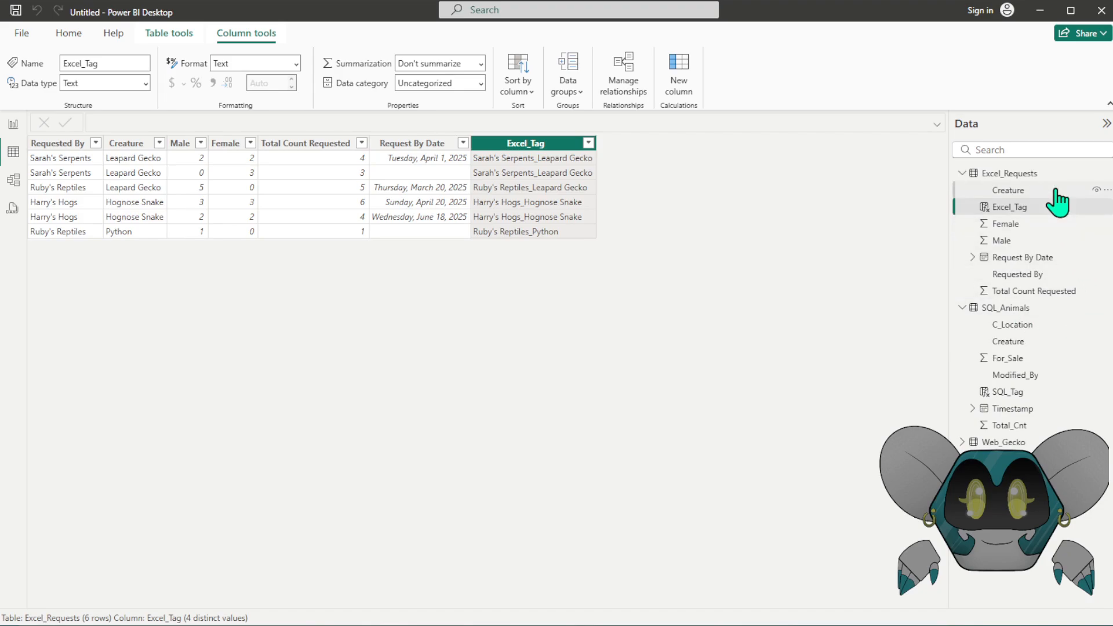
{"action": "left_click", "coordinate": [1035, 325]}
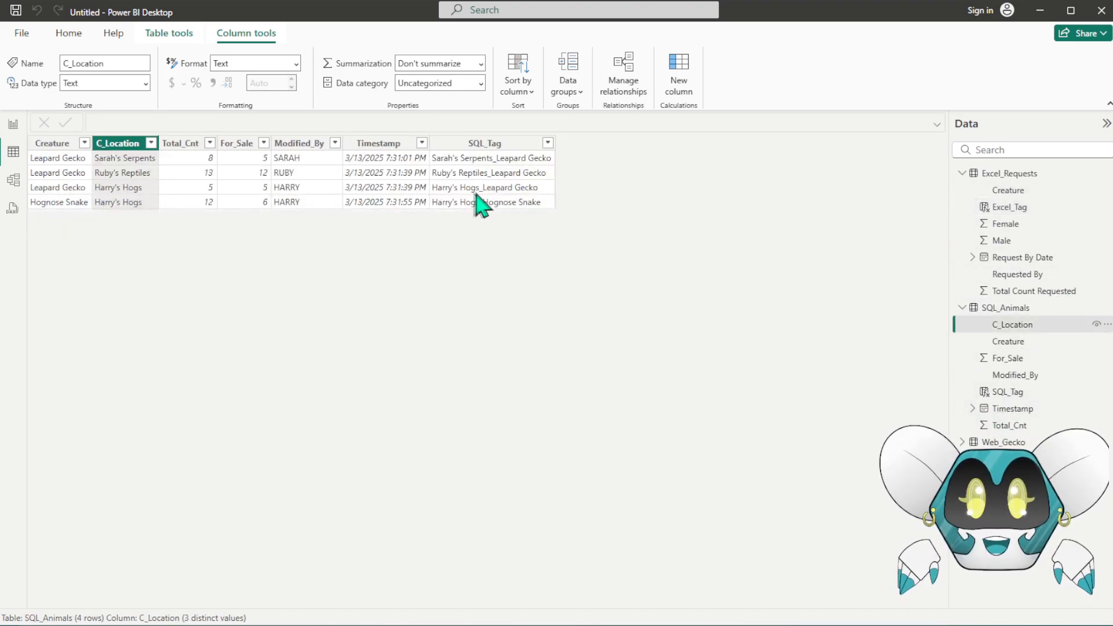
{"action": "left_click", "coordinate": [481, 155]}
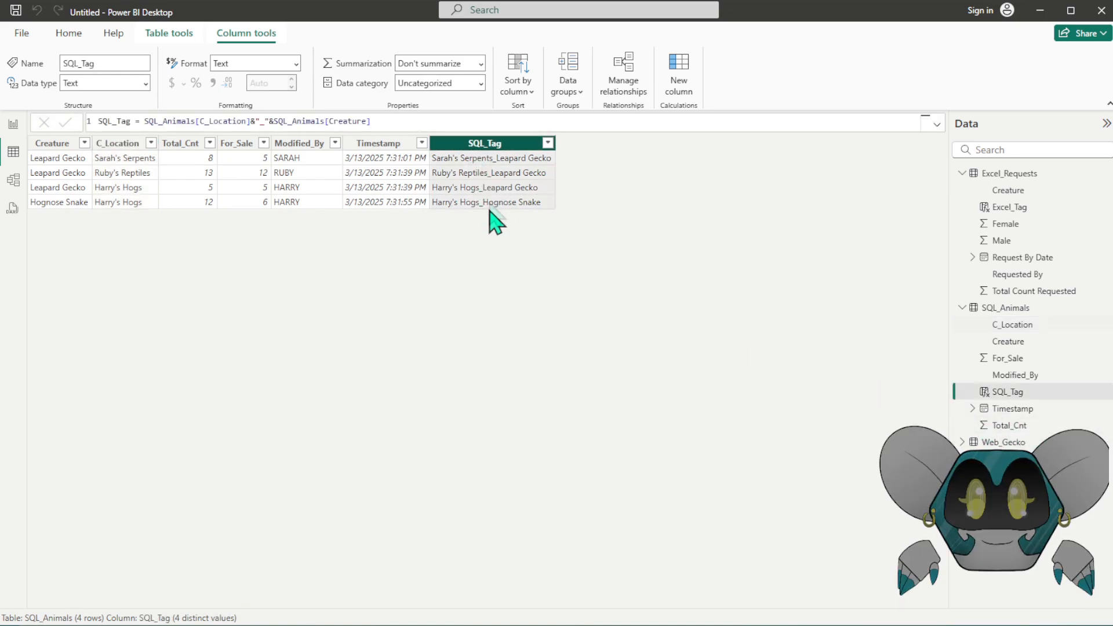
- In the model view, relate SQL_Tag in SQL_Animals to Excel_Tag in Excel_Requests as an active one-to-many relationship with Single cross-filter direction
{"action": "left_click", "coordinate": [12, 180]}
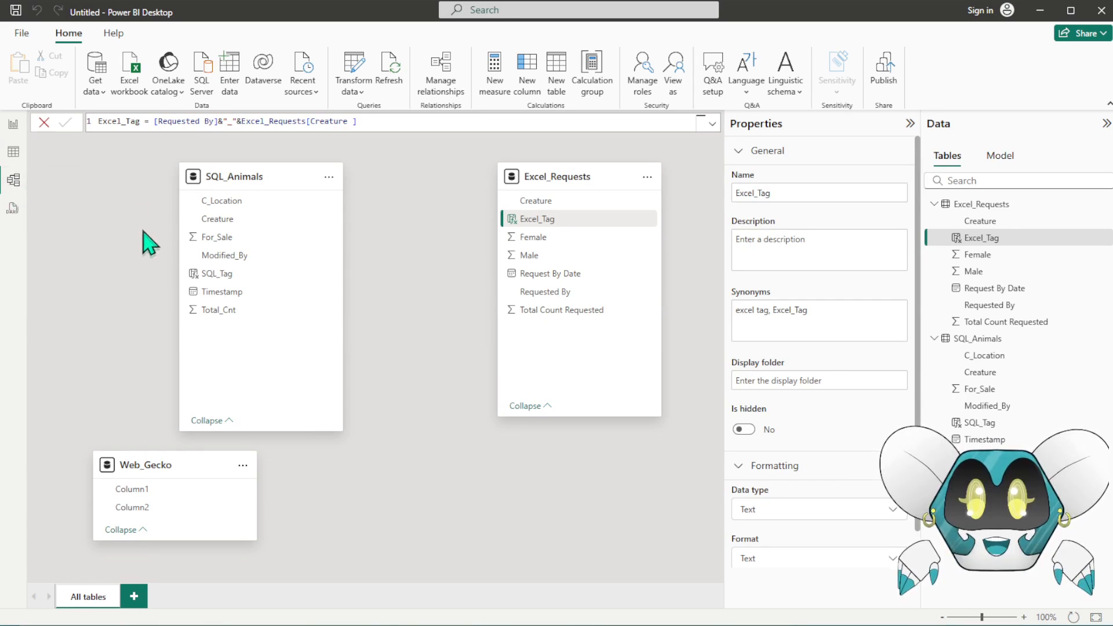
{"action": "left_click_drag", "start_coordinate": [220, 276], "coordinate": [594, 223]}
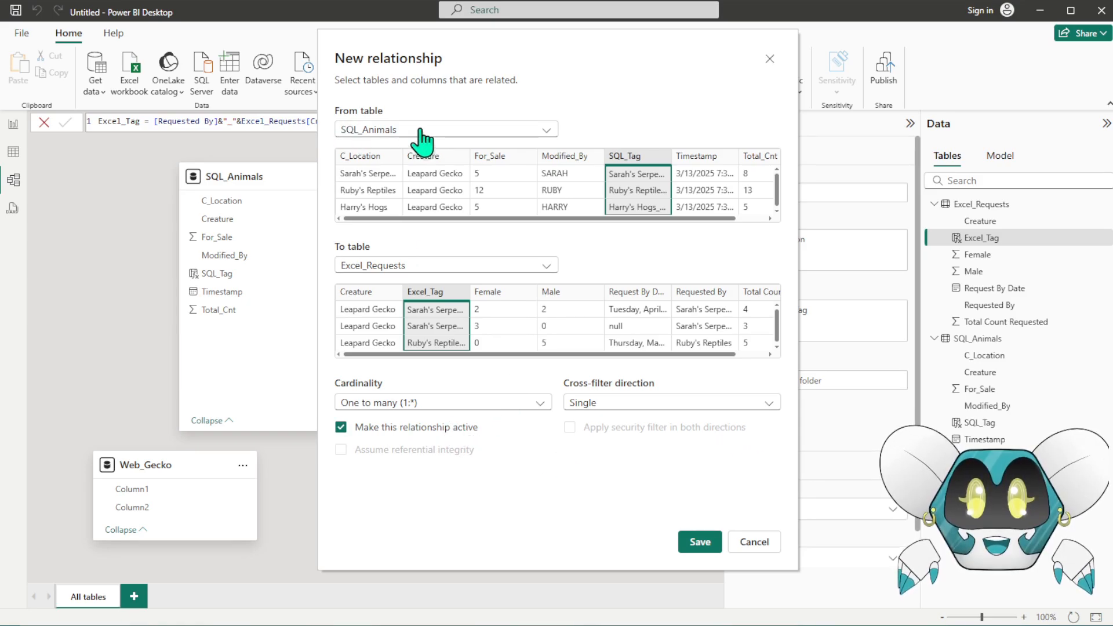
{"action": "left_click_drag", "start_coordinate": [422, 55], "coordinate": [390, 61]}
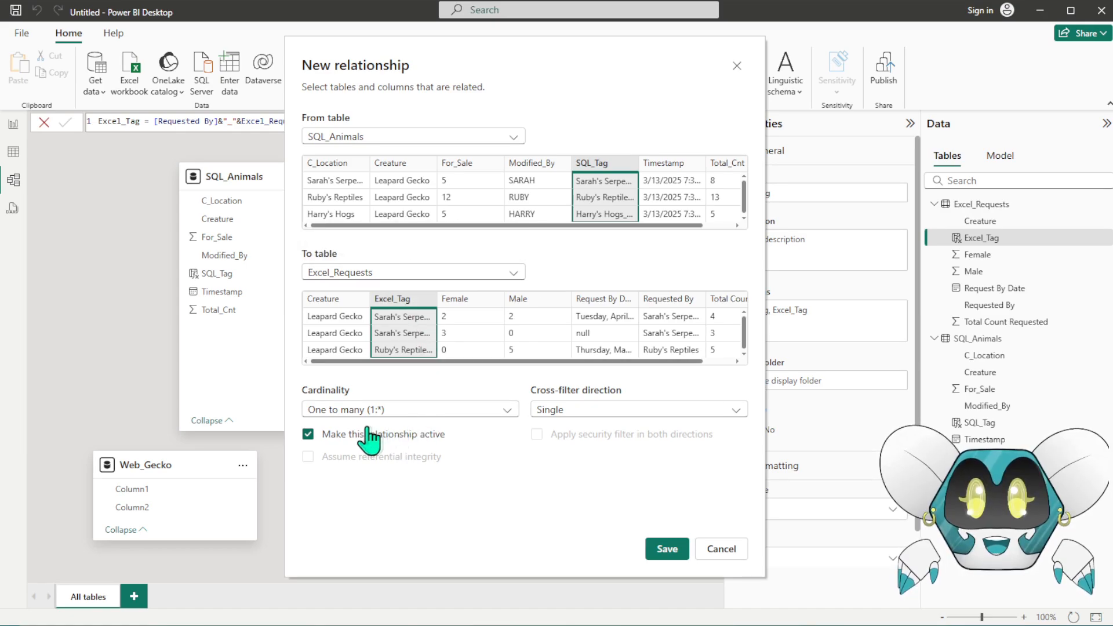
{"action": "left_click", "coordinate": [666, 549]}
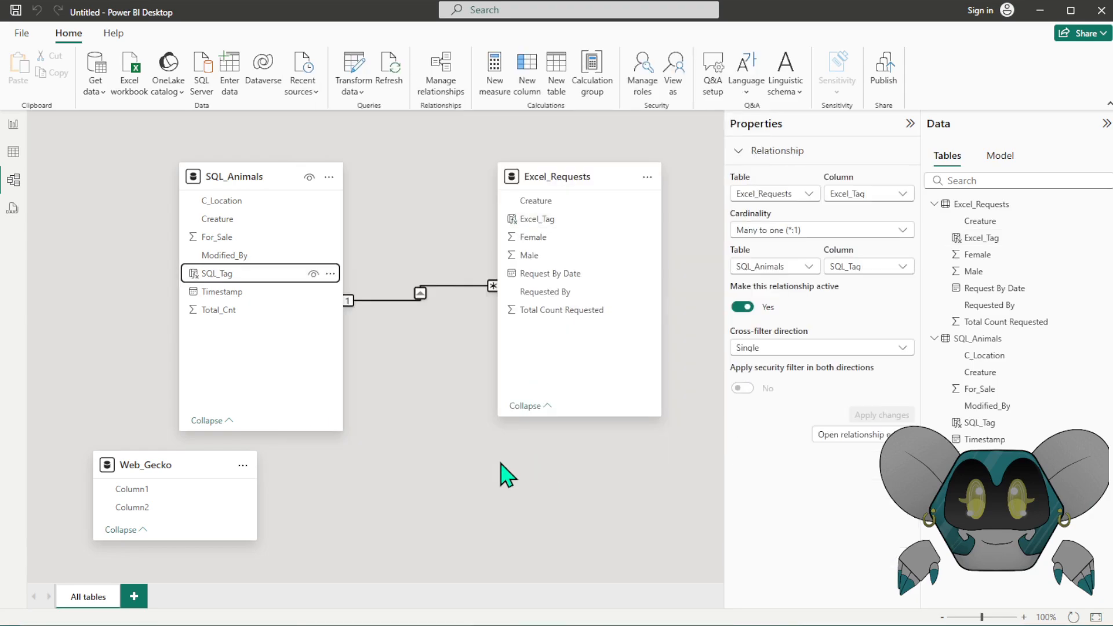
{"action": "left_click", "coordinate": [423, 347]}
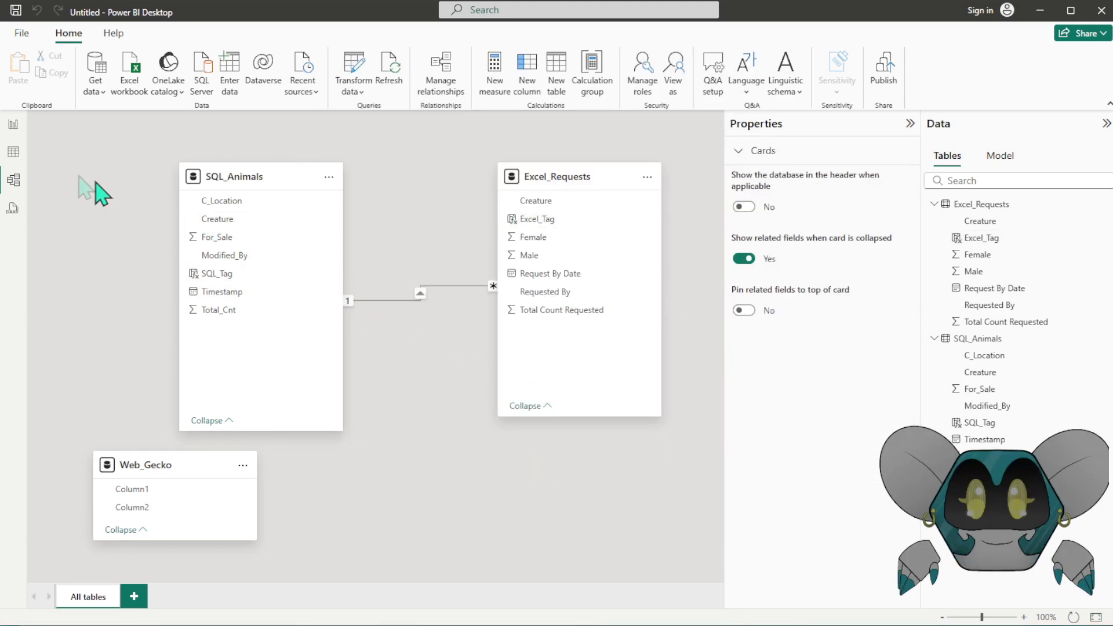
- Delete the table visual from the report page and set the page's canvas type to Custom
{"action": "left_click", "coordinate": [15, 125]}
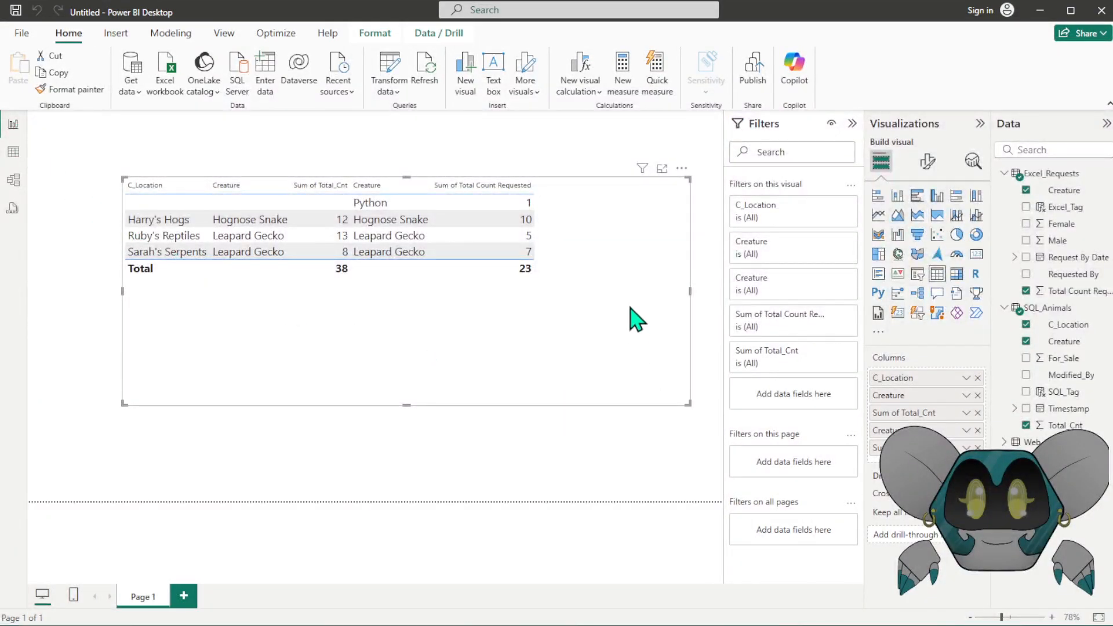
{"action": "key", "text": "Delete"}
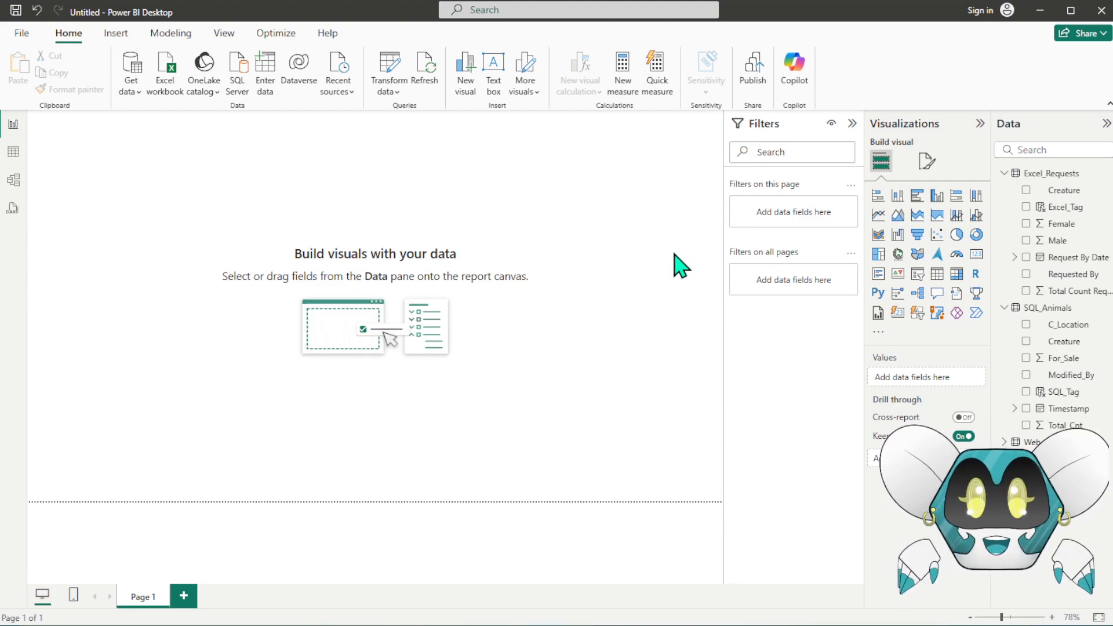
{"action": "left_click", "coordinate": [926, 162]}
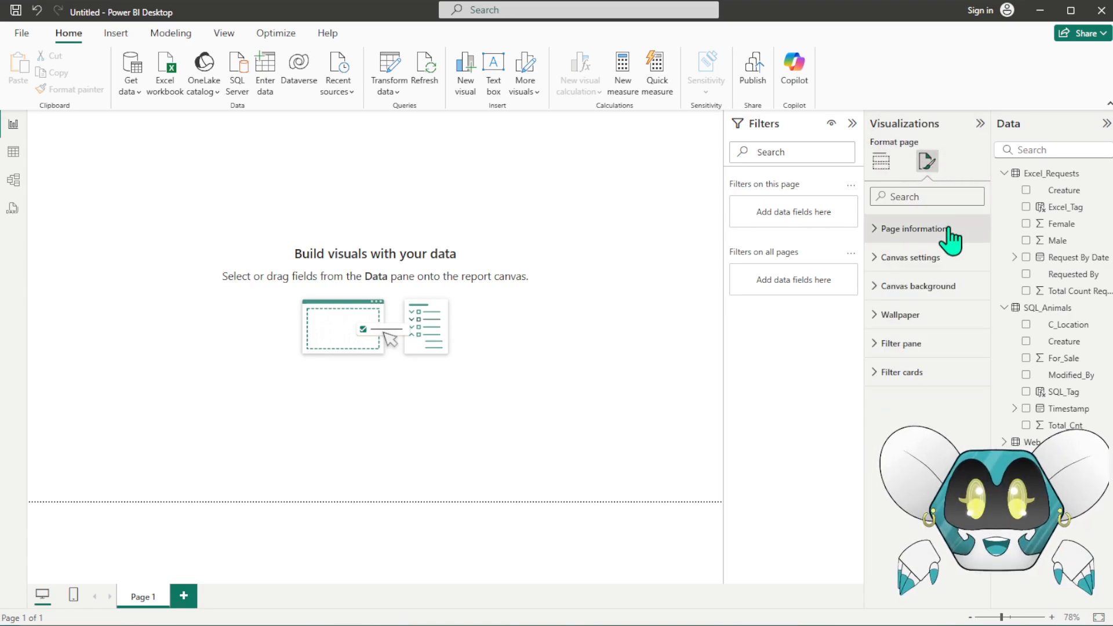
{"action": "left_click", "coordinate": [949, 259]}
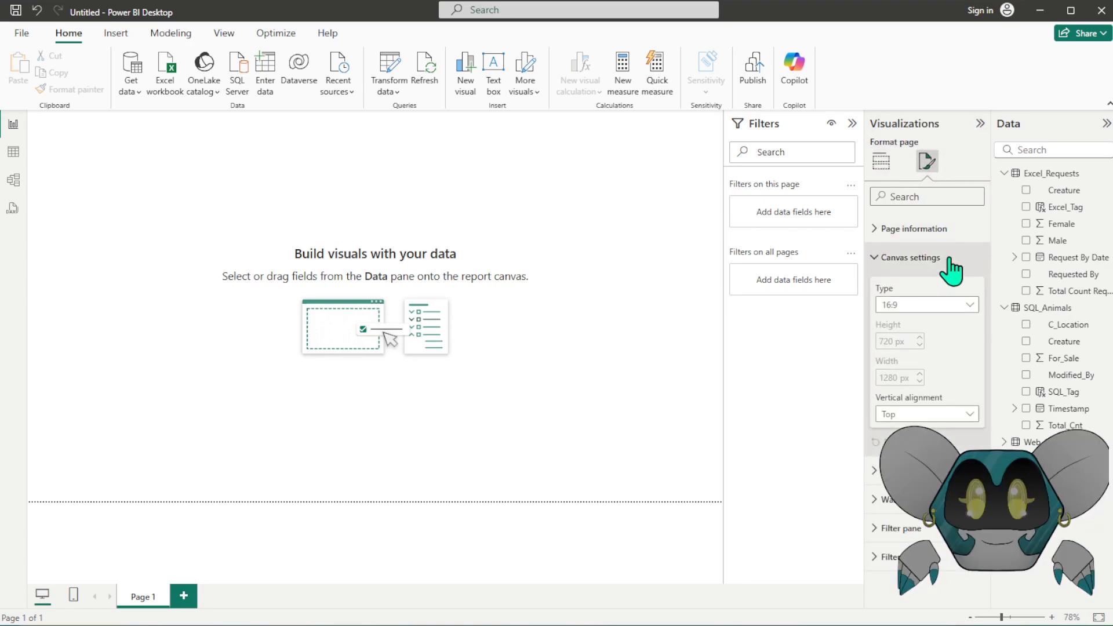
{"action": "left_click", "coordinate": [936, 306]}
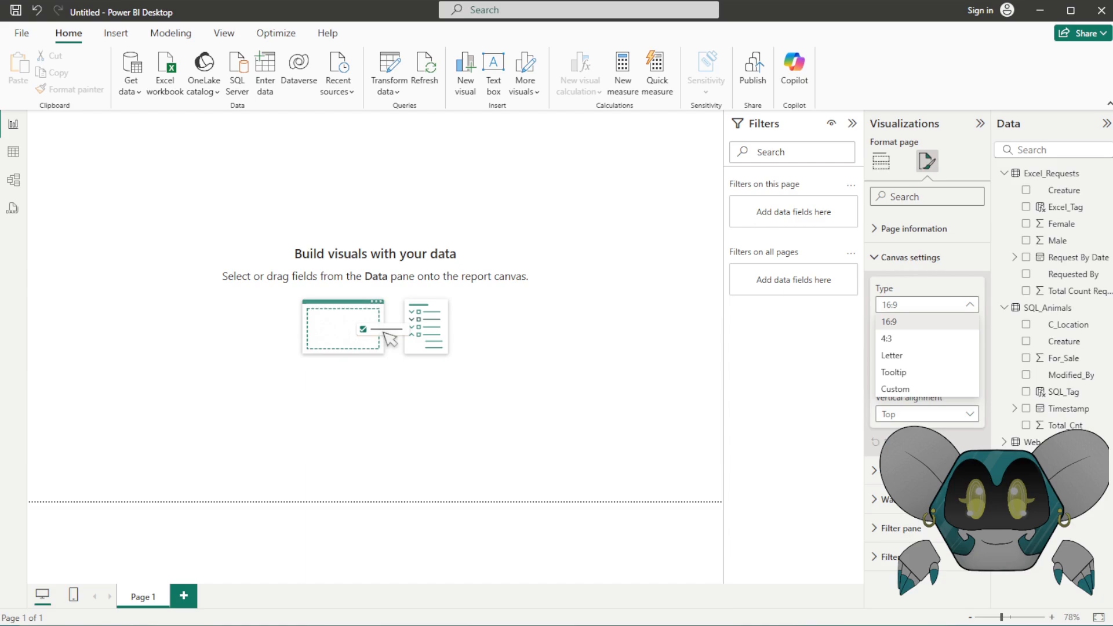
{"action": "left_click", "coordinate": [922, 391]}
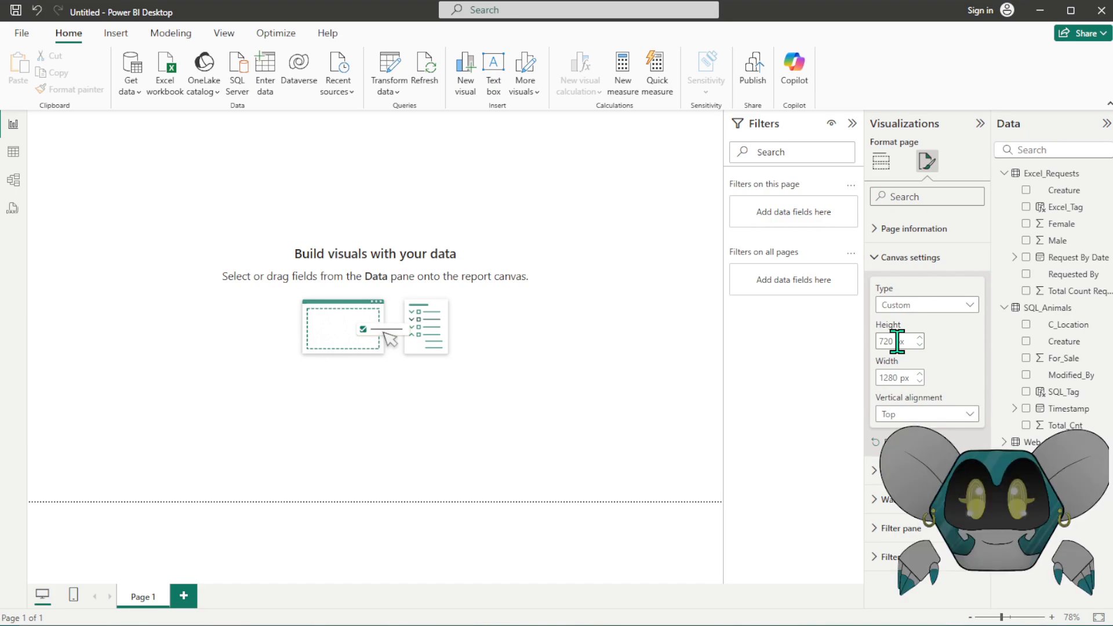
{"action": "left_click_drag", "start_coordinate": [897, 379], "coordinate": [855, 377]}
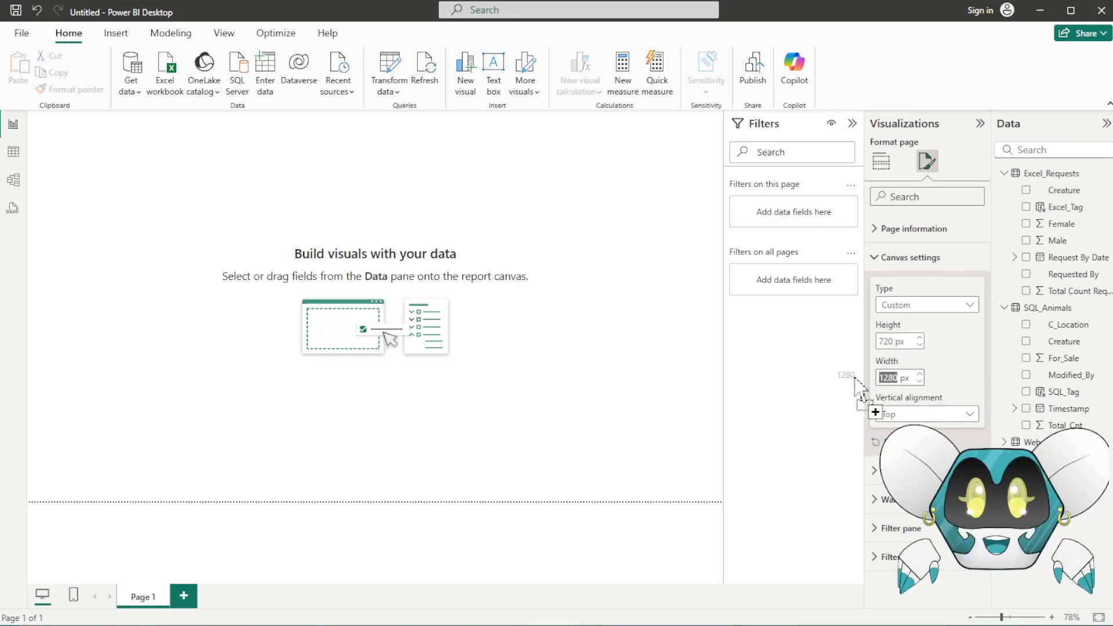
{"action": "left_click", "coordinate": [793, 370]}
{"action": "left_click", "coordinate": [939, 257]}
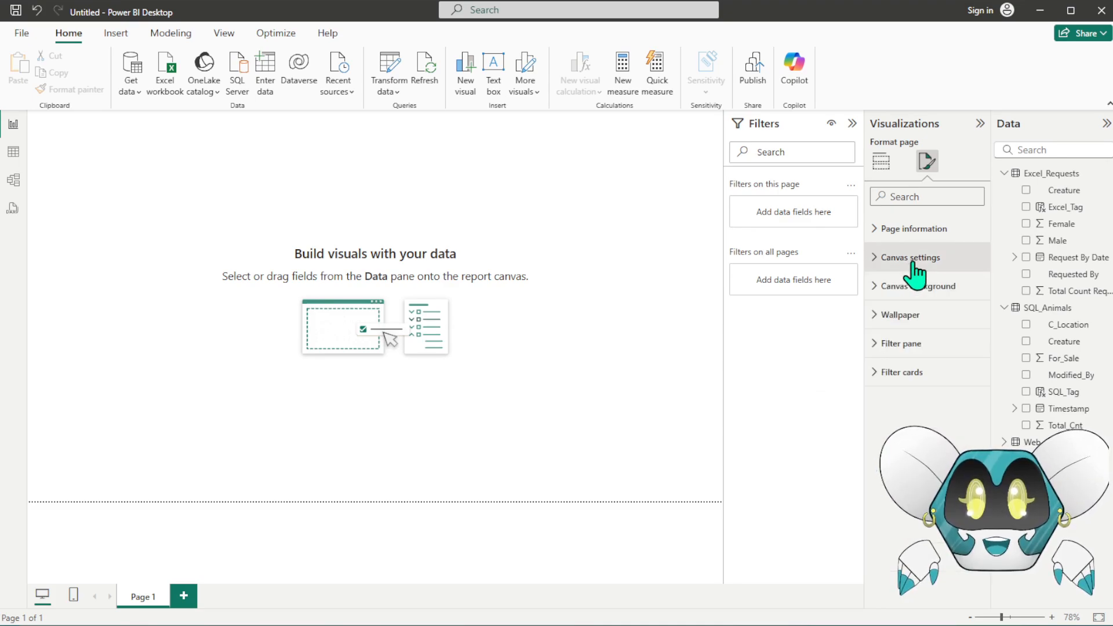
- Set the report page's canvas background to the light grey shade just below white in the theme colors
{"action": "left_click", "coordinate": [940, 293]}
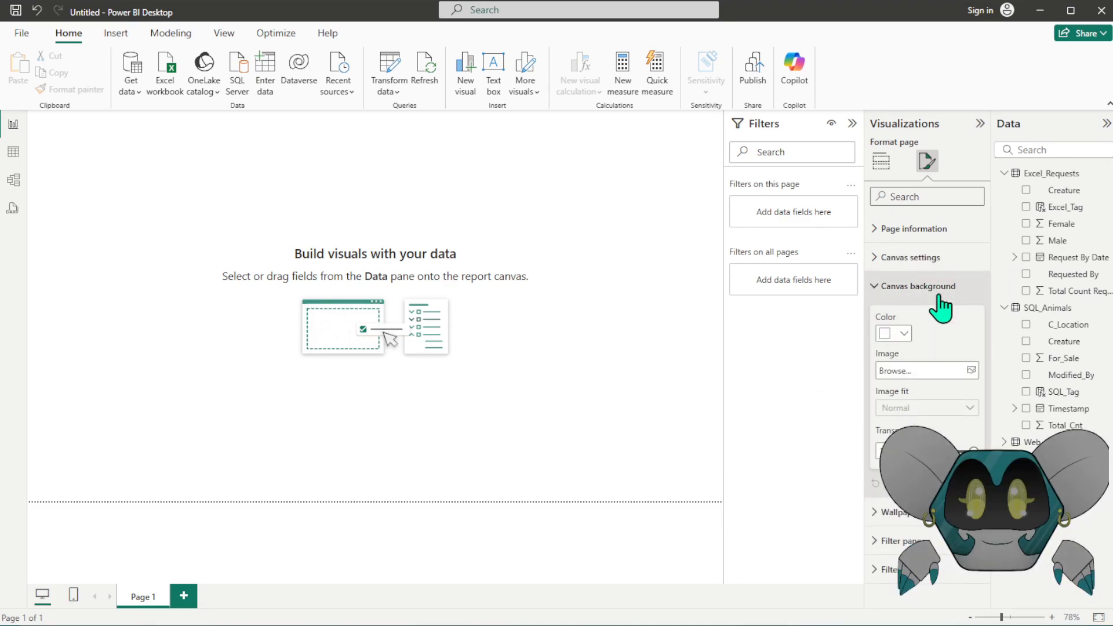
{"action": "left_click", "coordinate": [902, 334]}
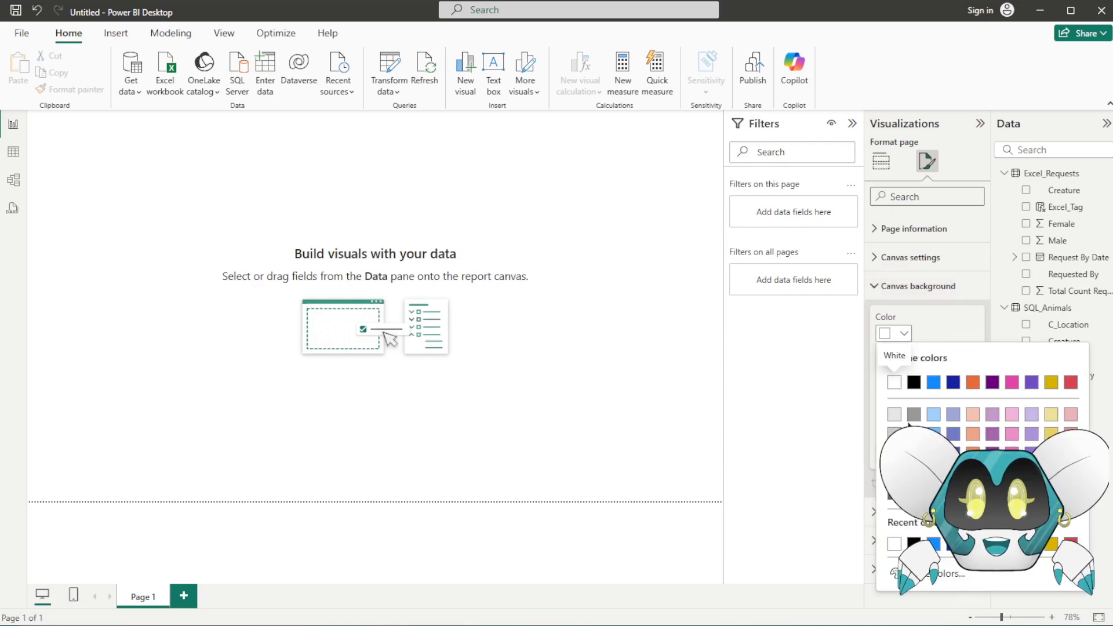
{"action": "left_click", "coordinate": [895, 415]}
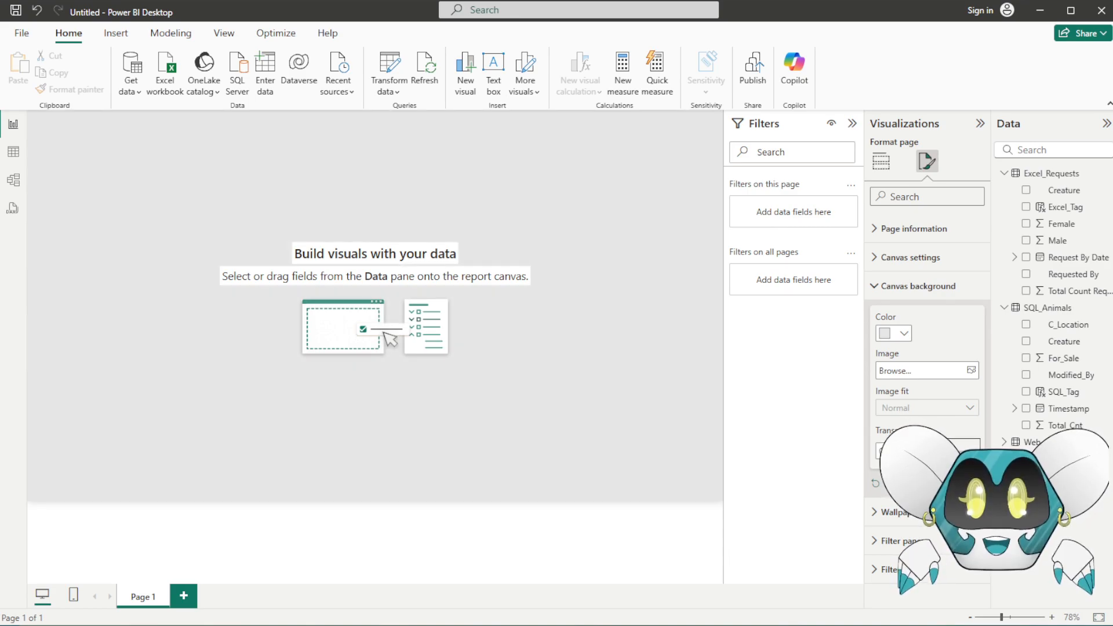
{"action": "left_click", "coordinate": [912, 294]}
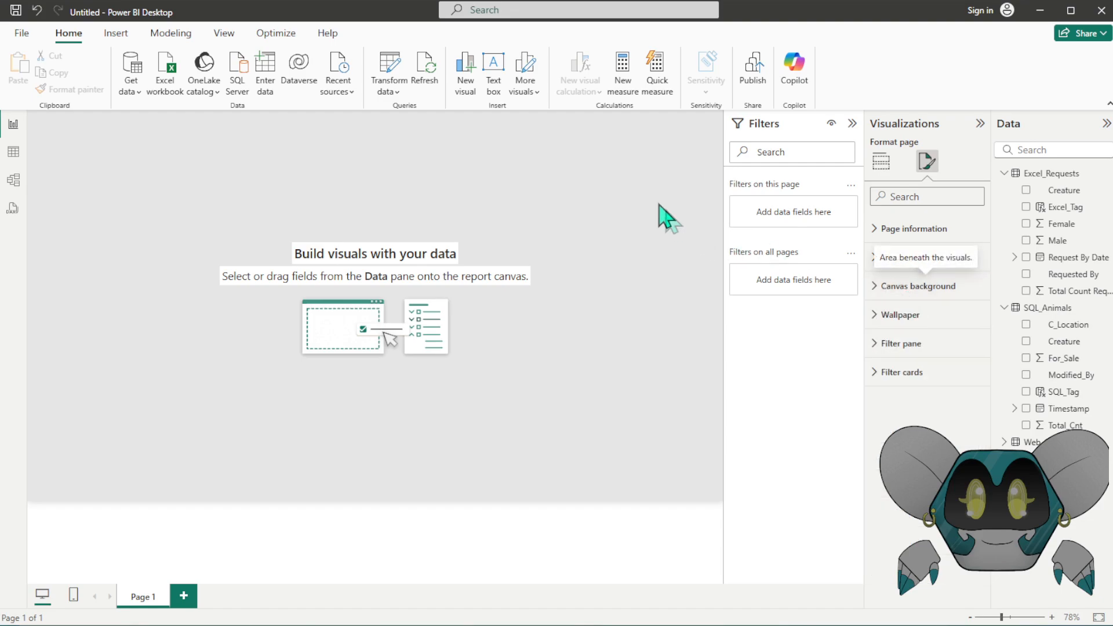
{"action": "left_click", "coordinate": [880, 161]}
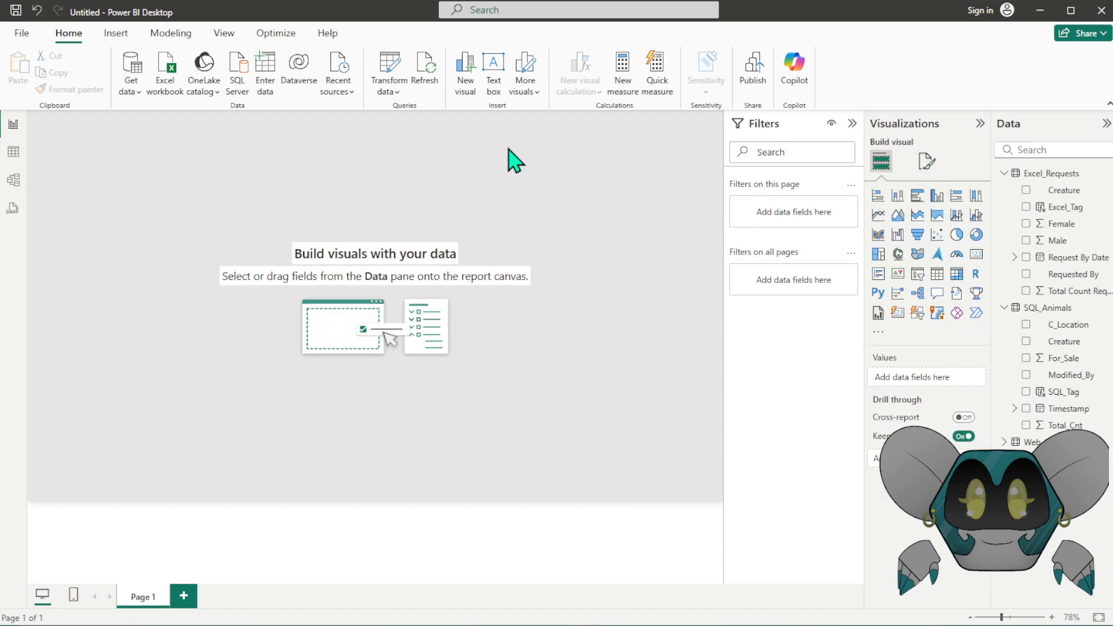
- Insert a rectangle shape and stretch it into a thin banner spanning the full width of the report page's upper edge
{"action": "left_click", "coordinate": [116, 34]}
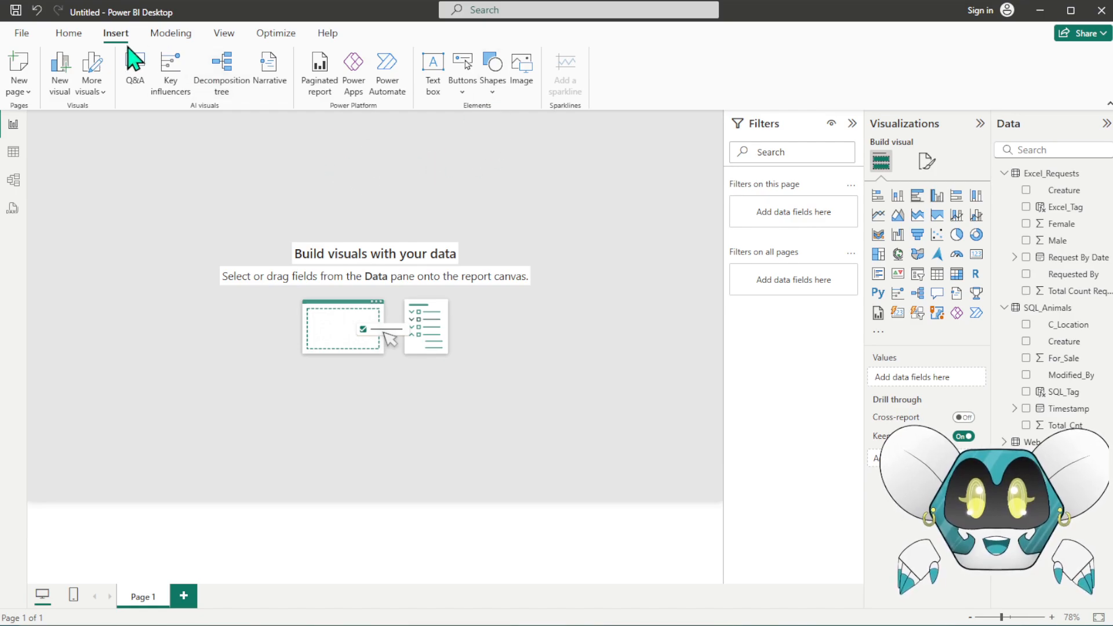
{"action": "left_click", "coordinate": [492, 87]}
{"action": "left_click", "coordinate": [492, 139]}
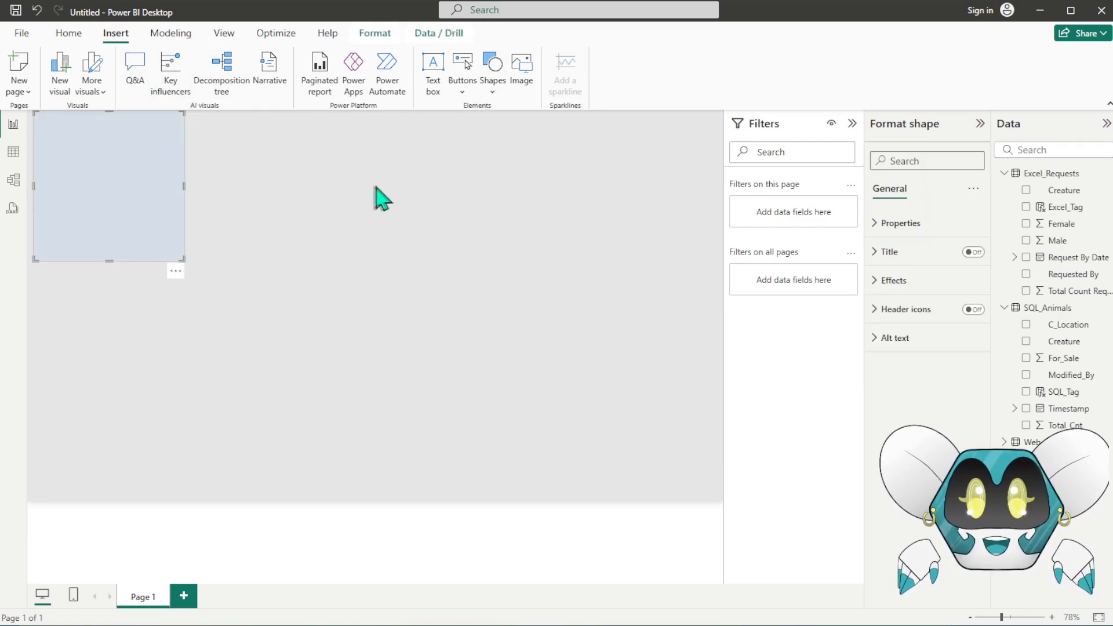
{"action": "left_click_drag", "start_coordinate": [183, 261], "coordinate": [728, 154]}
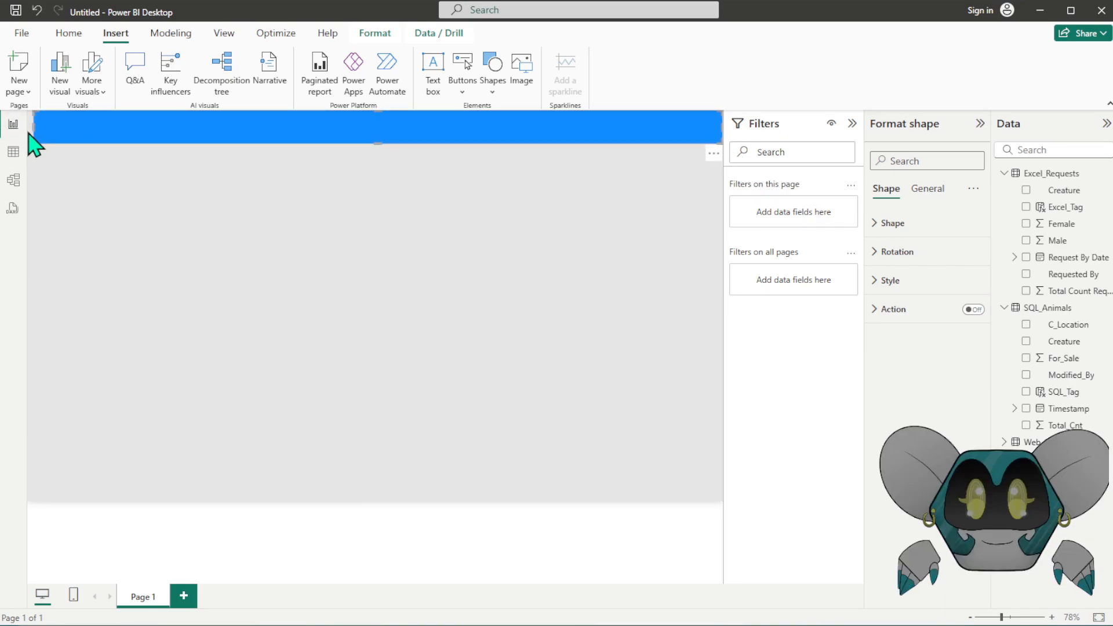
{"action": "left_click_drag", "start_coordinate": [35, 128], "coordinate": [19, 136]}
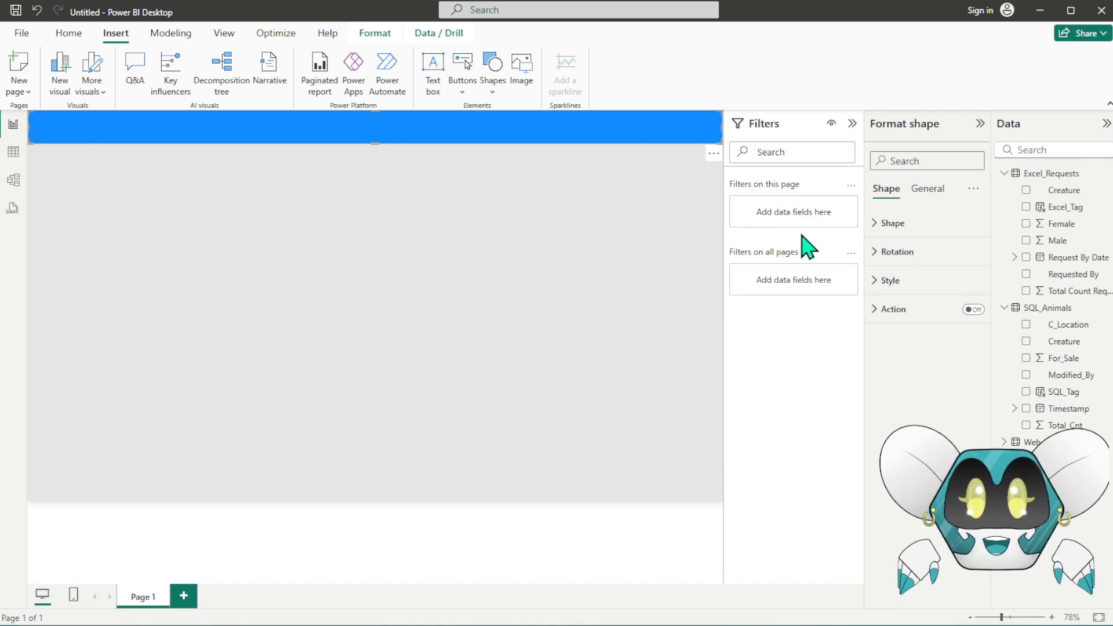
- Set the banner rectangle's fill to the second-lightest tint of the theme blue
{"action": "left_click", "coordinate": [912, 282]}
{"action": "left_click", "coordinate": [903, 350]}
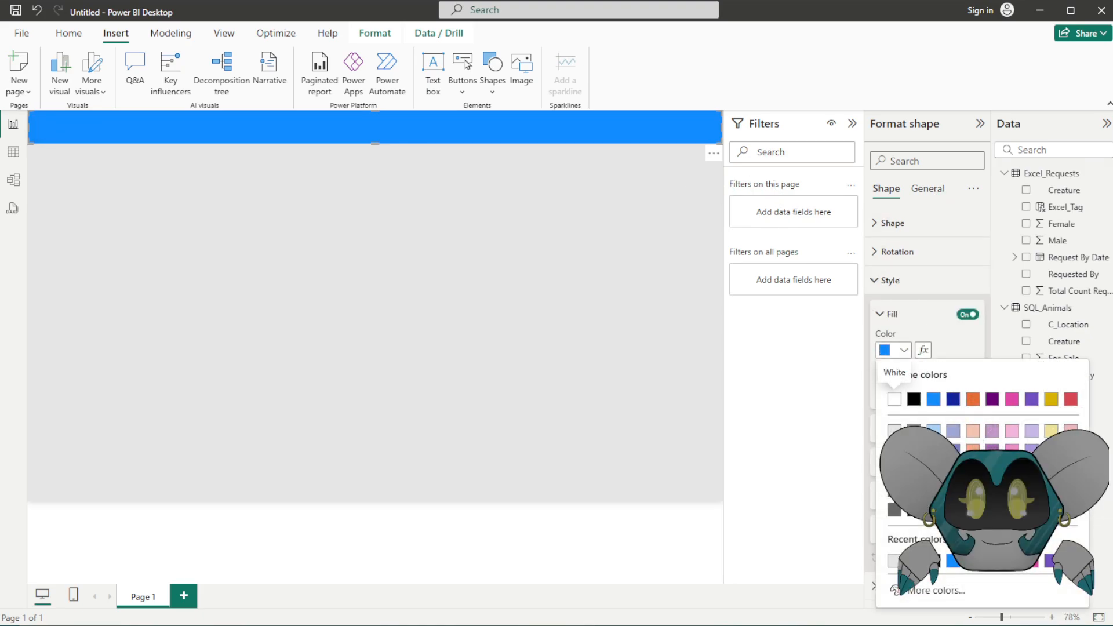
{"action": "left_click", "coordinate": [933, 430]}
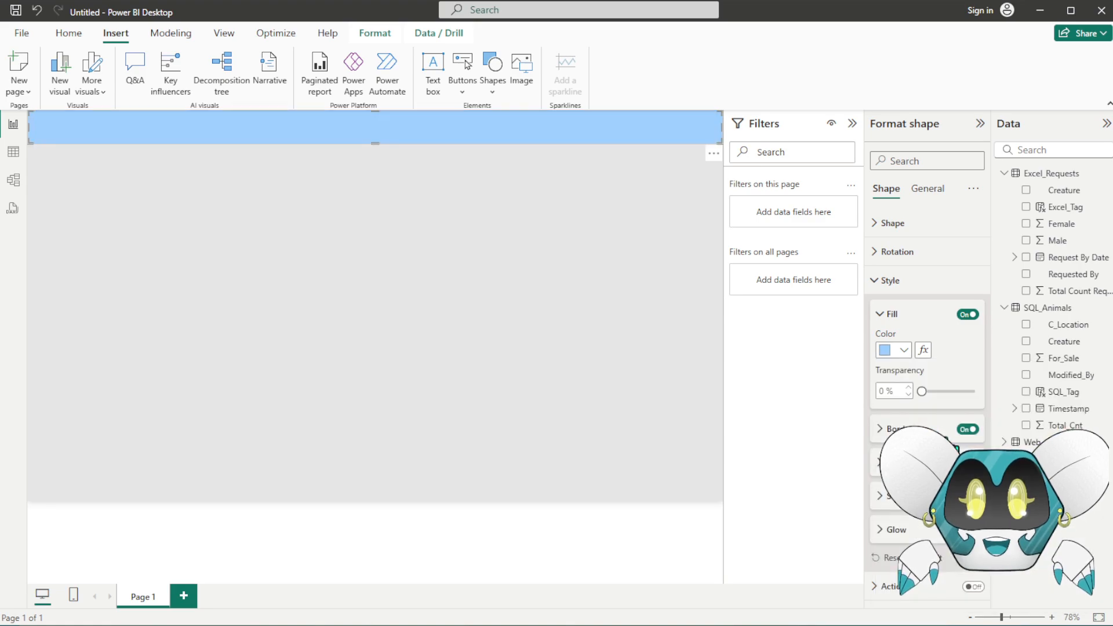
{"action": "left_click", "coordinate": [906, 354]}
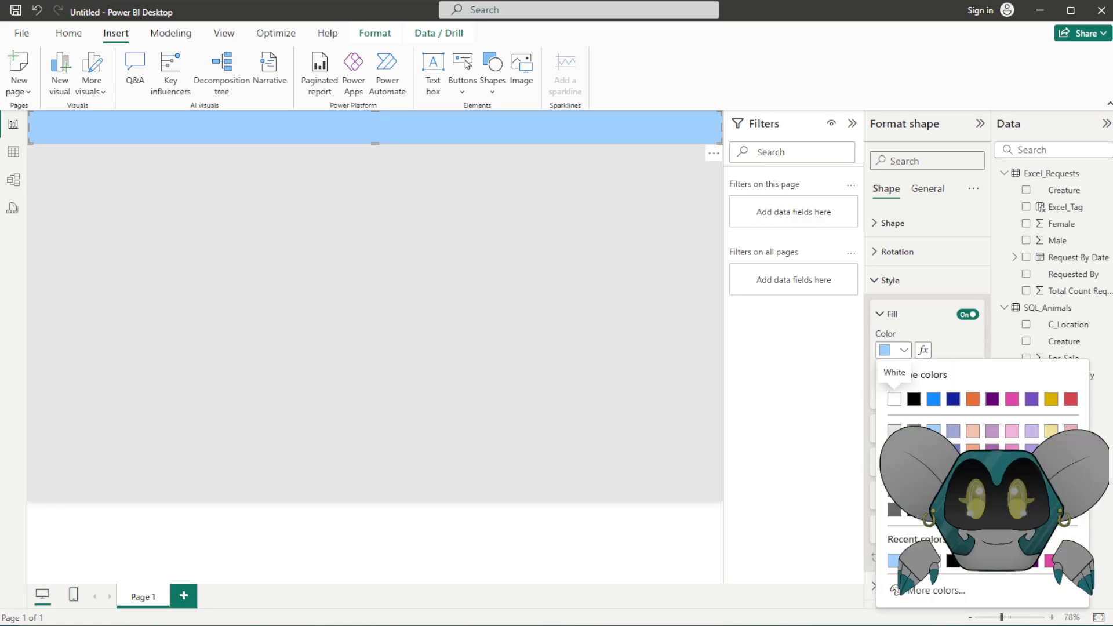
{"action": "left_click", "coordinate": [933, 450]}
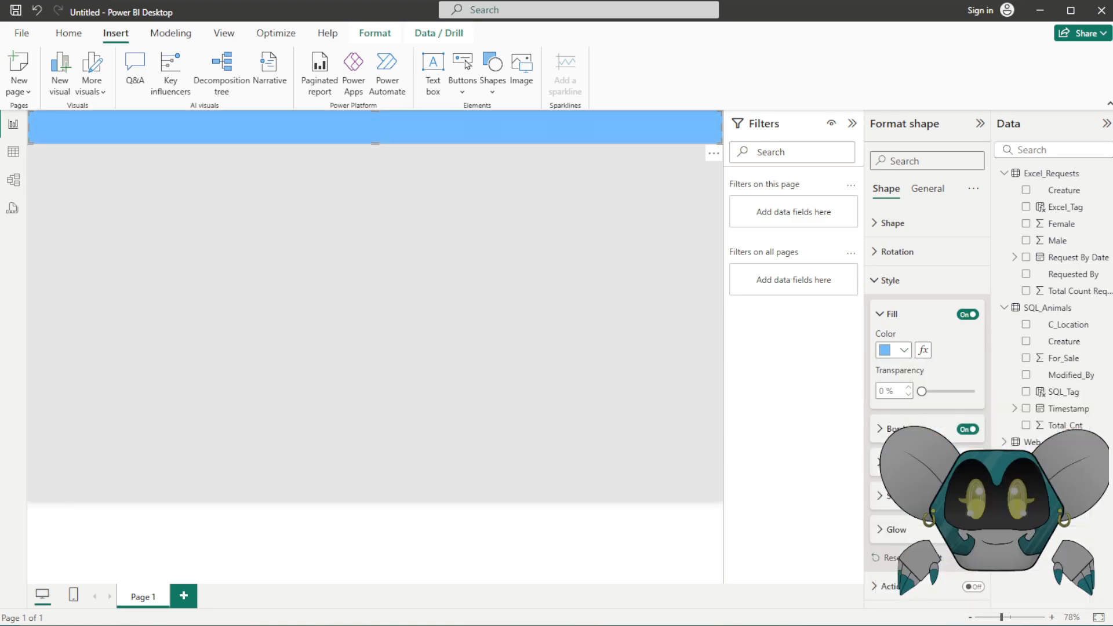
{"action": "left_click", "coordinate": [904, 282]}
{"action": "left_click", "coordinate": [267, 204]}
- Insert a text box reading "Leapard Gecko" and set its font color to white
{"action": "left_click", "coordinate": [433, 69]}
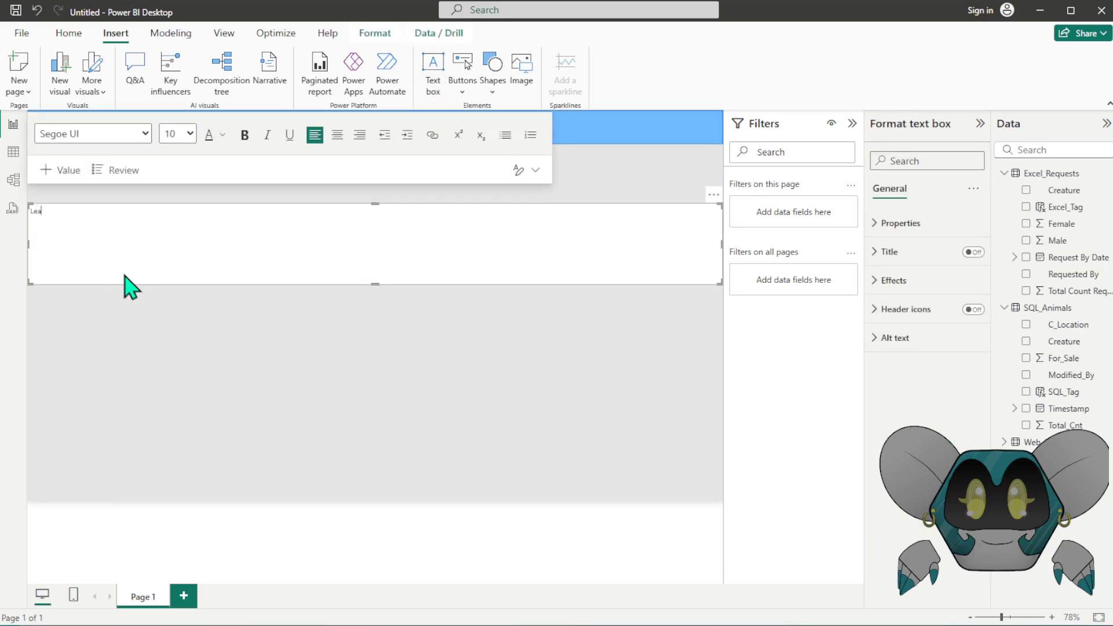
{"action": "type", "text": "Leapard Gecko"}
{"action": "left_click_drag", "start_coordinate": [141, 216], "coordinate": [8, 219]}
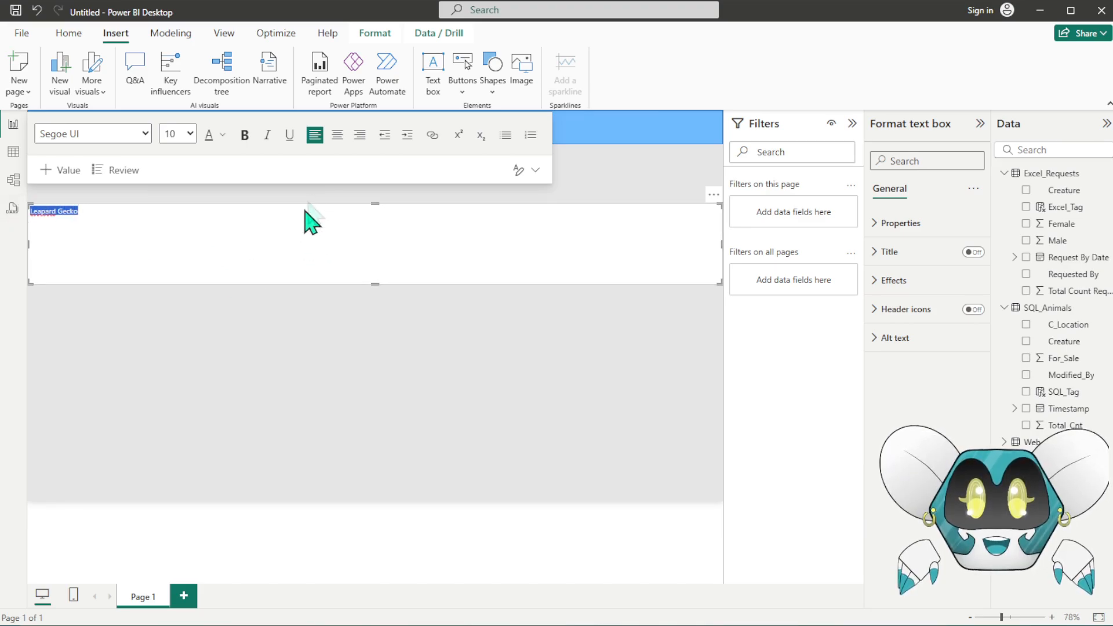
{"action": "left_click", "coordinate": [222, 135]}
{"action": "left_click", "coordinate": [237, 184]}
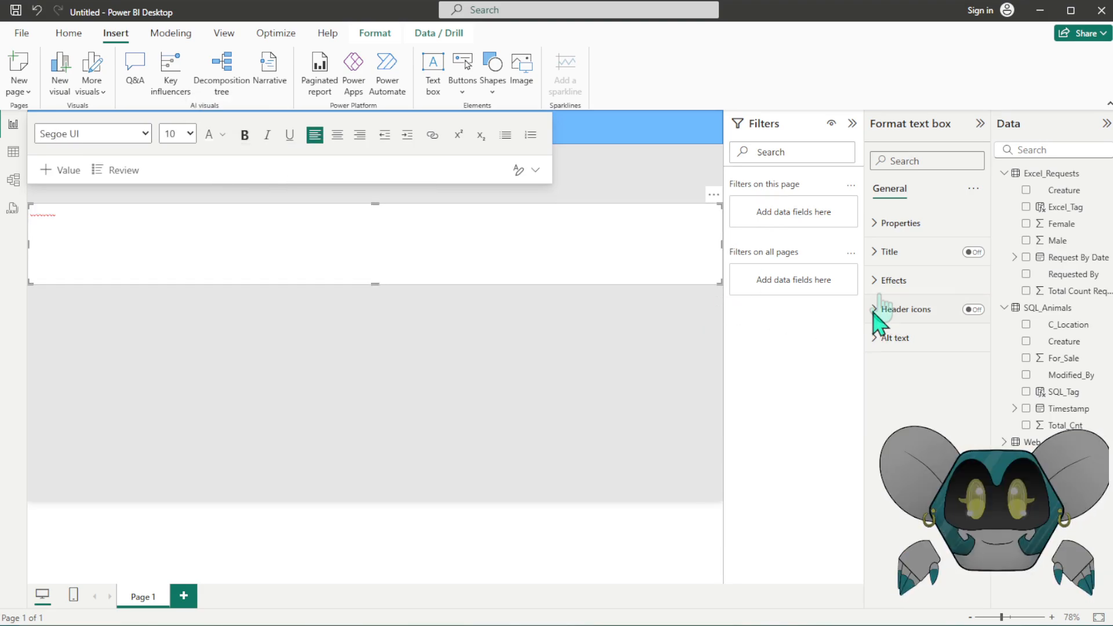
- Turn off the text box's background and set the title text size to 24
{"action": "left_click", "coordinate": [930, 282]}
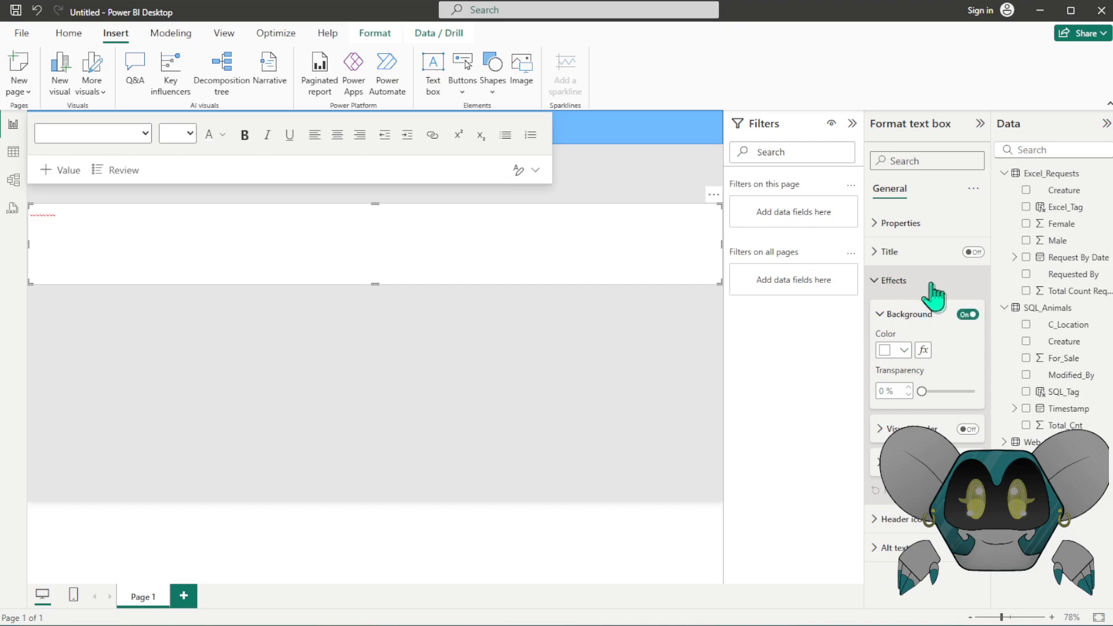
{"action": "left_click", "coordinate": [967, 314]}
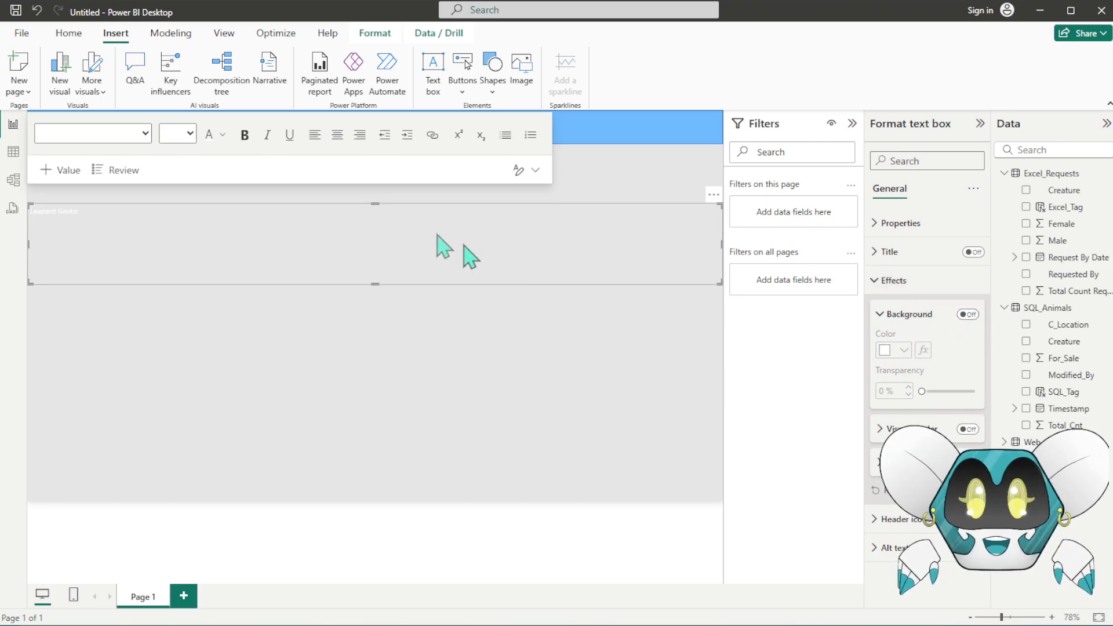
{"action": "left_click_drag", "start_coordinate": [161, 216], "coordinate": [3, 215]}
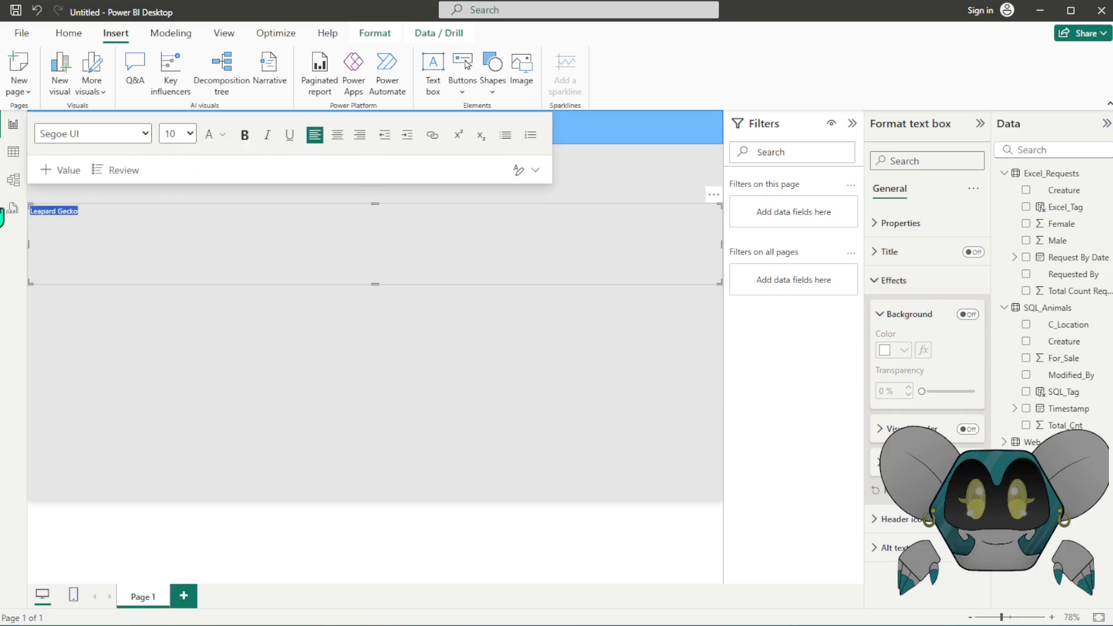
{"action": "left_click", "coordinate": [186, 136]}
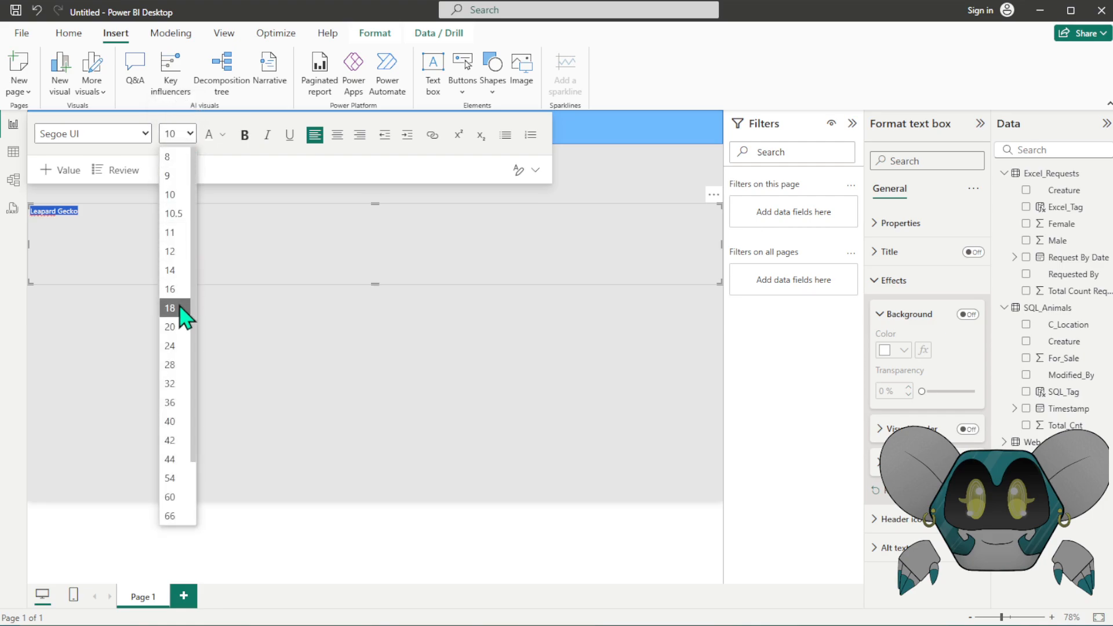
{"action": "left_click", "coordinate": [175, 327]}
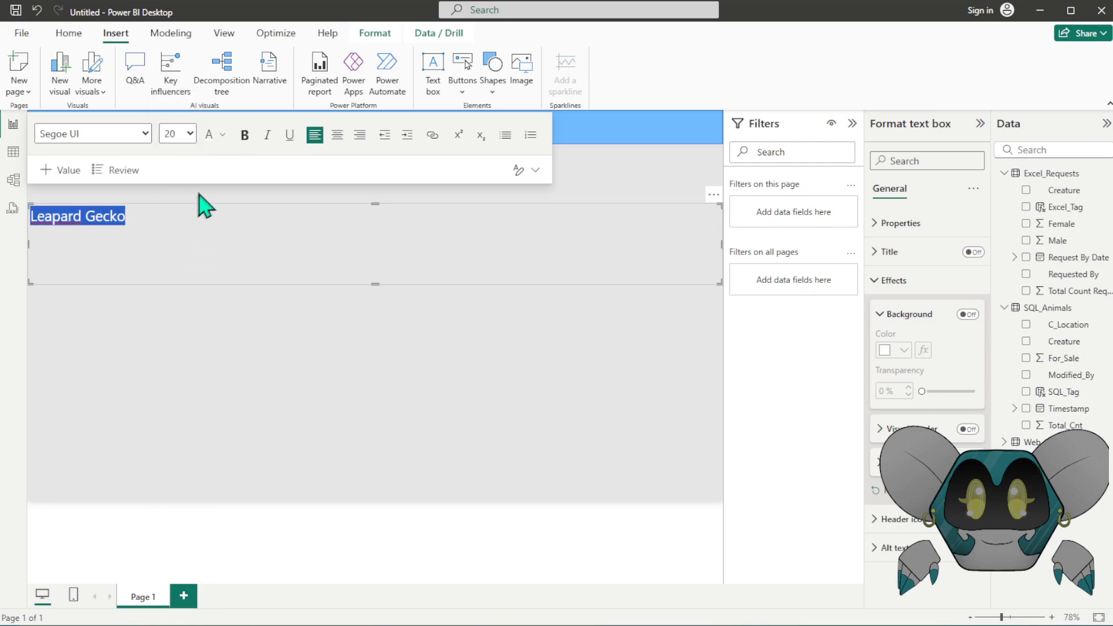
{"action": "left_click", "coordinate": [190, 134]}
{"action": "left_click", "coordinate": [177, 347]}
- Shrink the text box to fit the title text and move it onto the left end of the banner
{"action": "left_click_drag", "start_coordinate": [379, 288], "coordinate": [250, 223]}
{"action": "left_click_drag", "start_coordinate": [464, 233], "coordinate": [737, 243]}
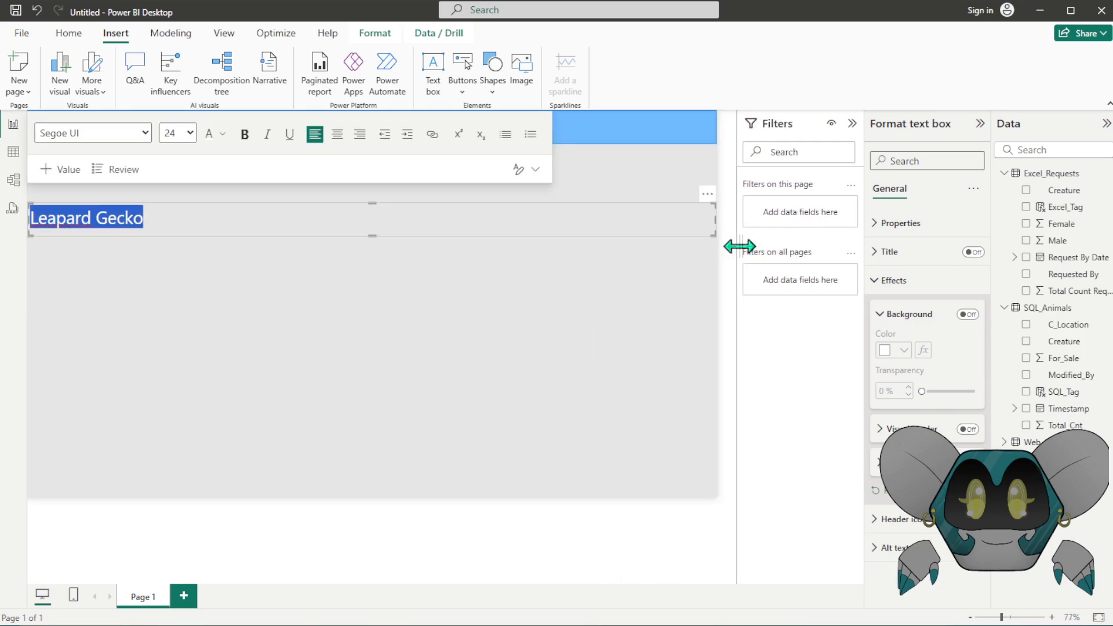
{"action": "left_click", "coordinate": [801, 356]}
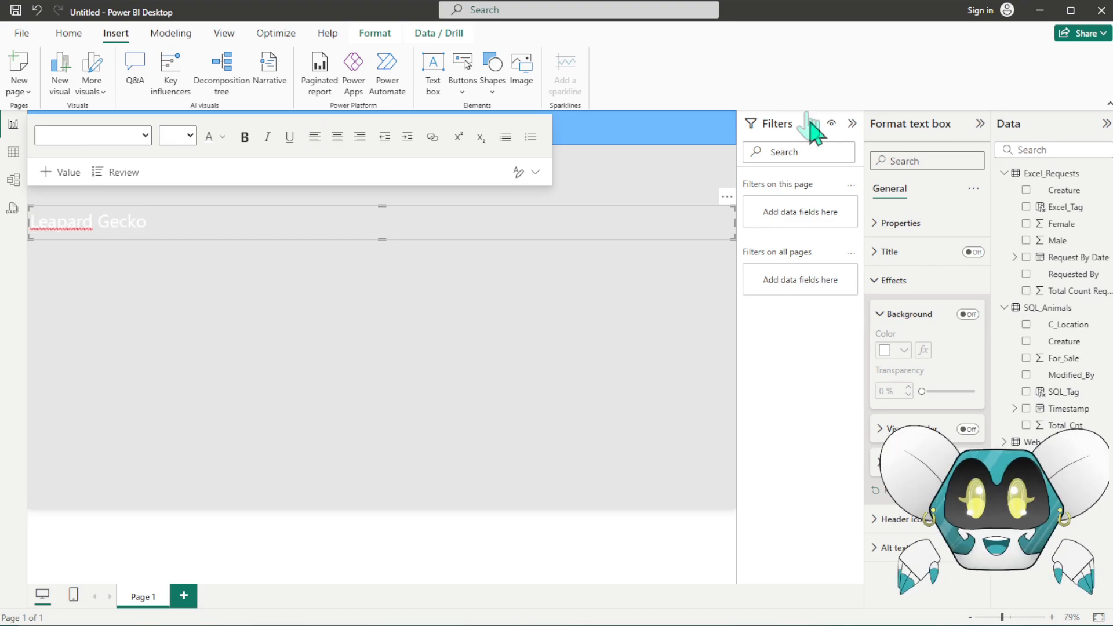
{"action": "left_click_drag", "start_coordinate": [734, 223], "coordinate": [180, 229]}
{"action": "left_click", "coordinate": [136, 224]}
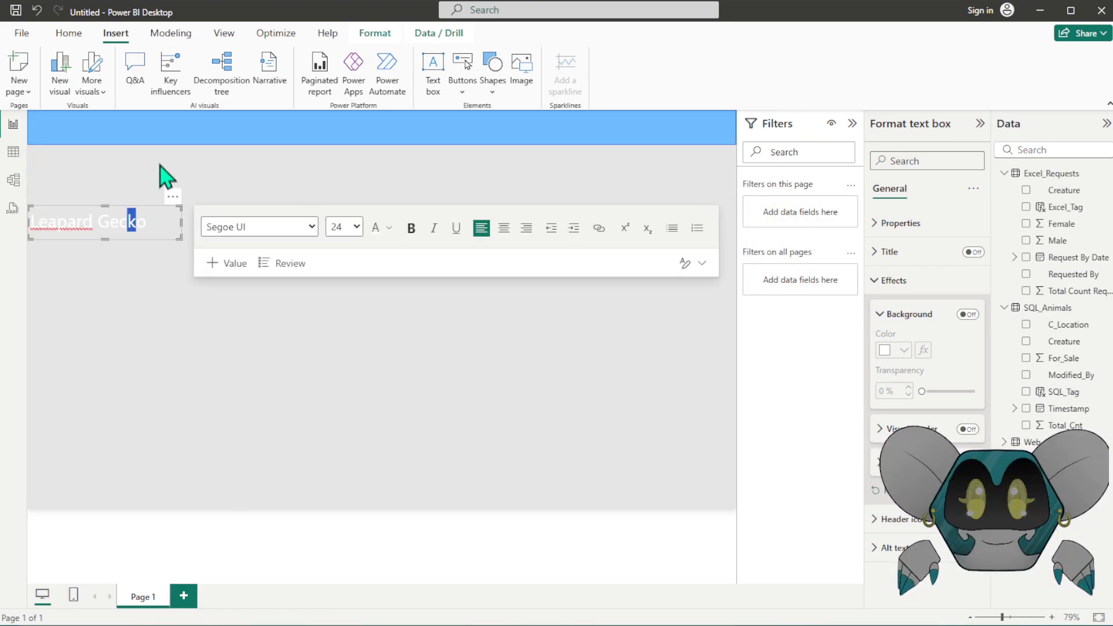
{"action": "left_click_drag", "start_coordinate": [141, 249], "coordinate": [142, 155]}
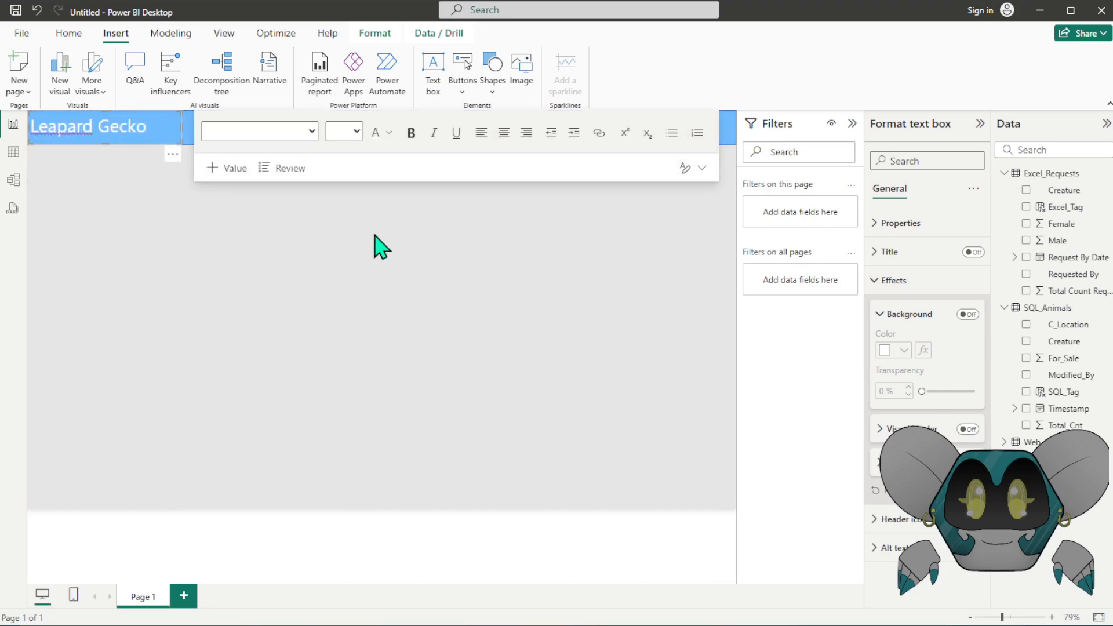
- Correct the title's spelling to "Leopard Gecko"
{"action": "left_click", "coordinate": [57, 129]}
{"action": "key", "text": "BackSpace"}
{"action": "type", "text": "o"}
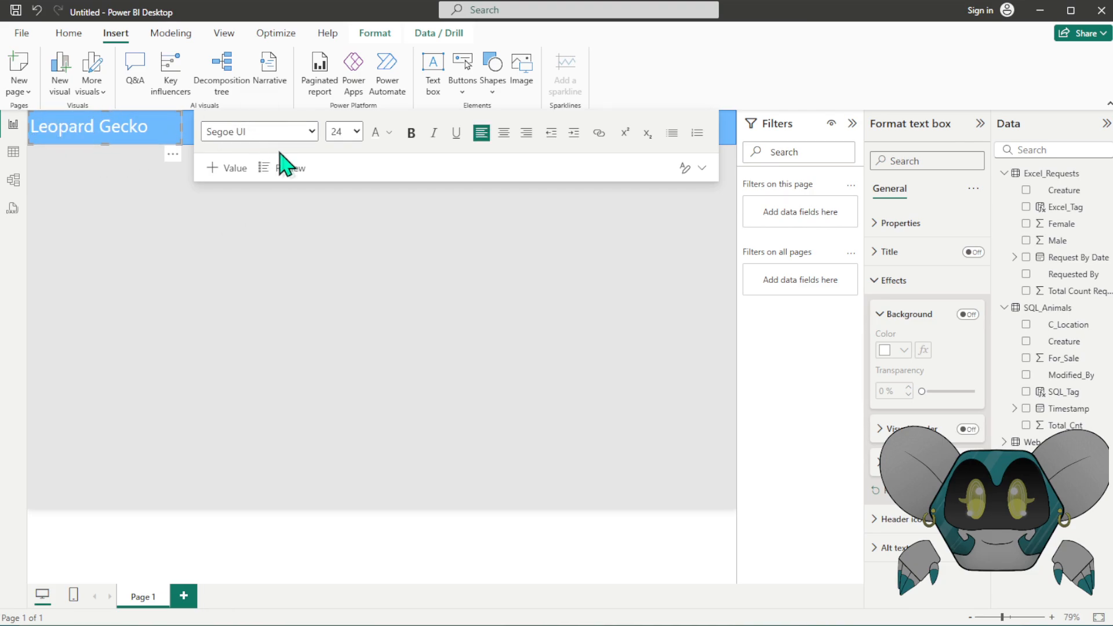
{"action": "left_click", "coordinate": [226, 239]}
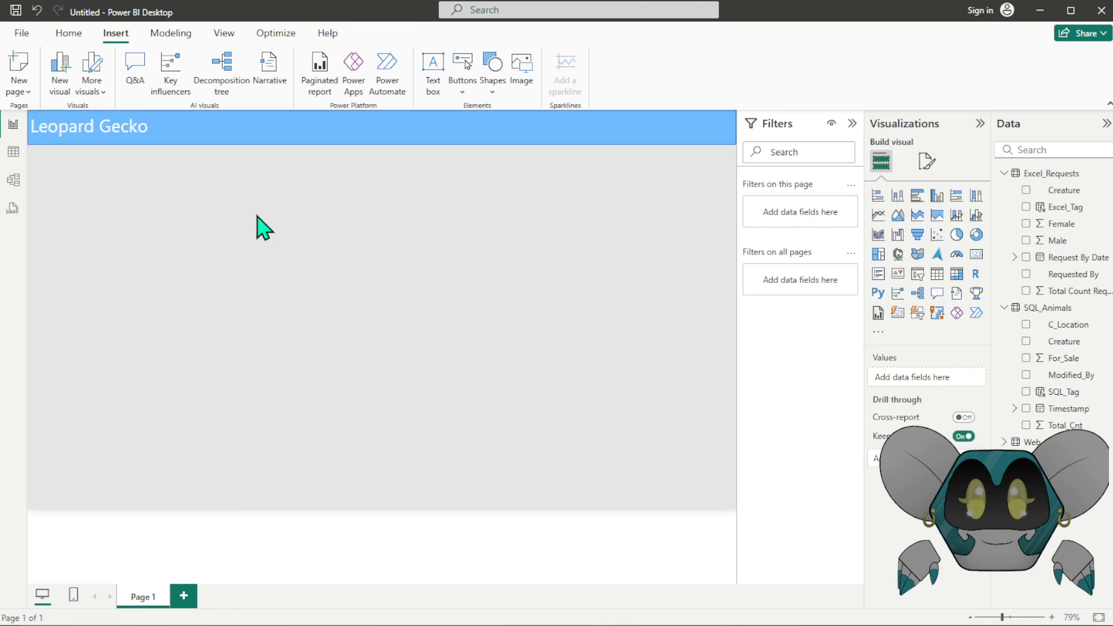
- Change the banner rectangle's fill to a darker shade of the theme blue
{"action": "left_click", "coordinate": [633, 141]}
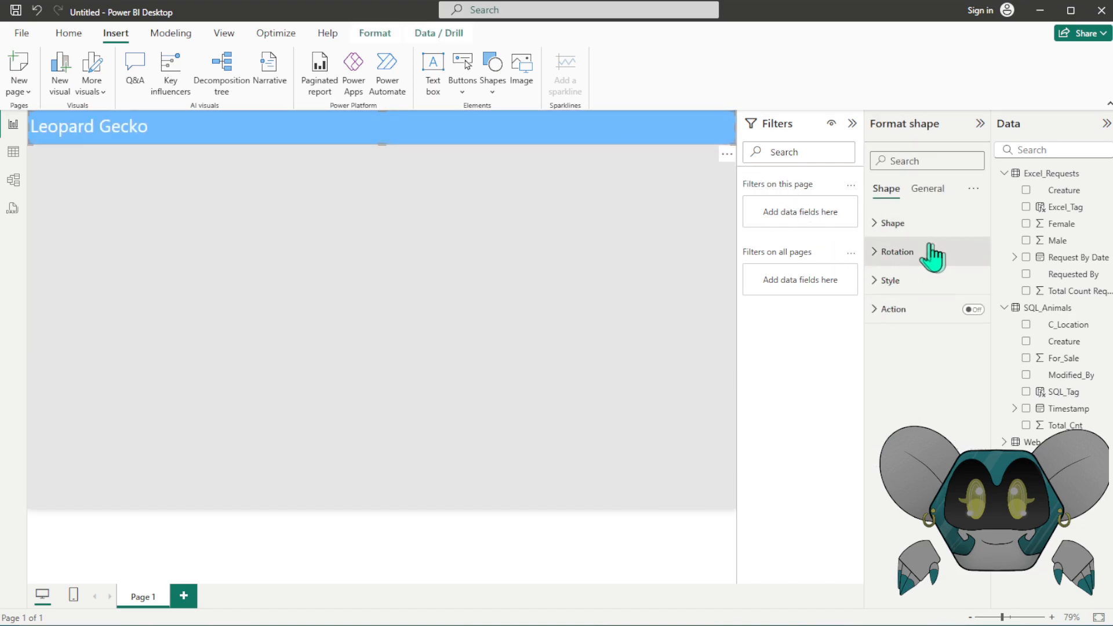
{"action": "left_click", "coordinate": [919, 281]}
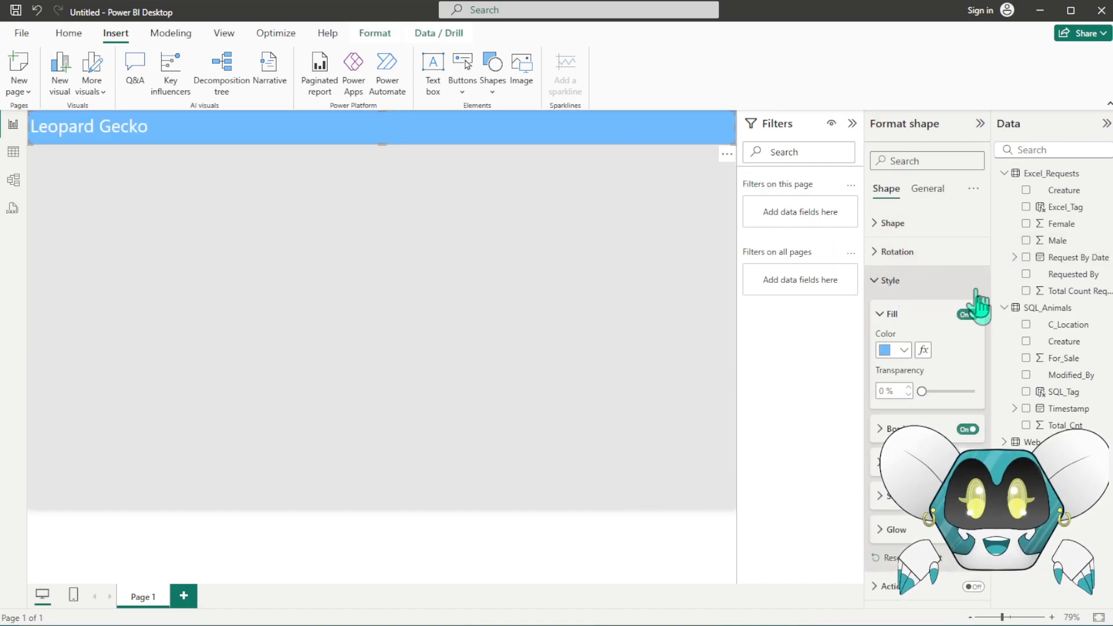
{"action": "left_click", "coordinate": [898, 350]}
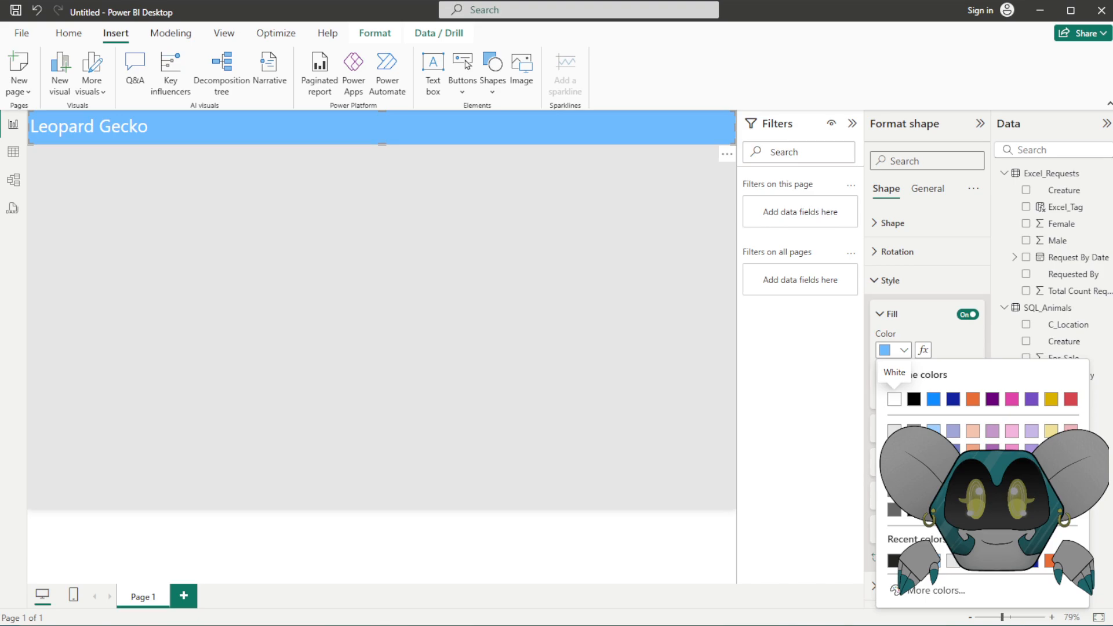
{"action": "left_click", "coordinate": [933, 399]}
{"action": "left_click", "coordinate": [522, 229]}
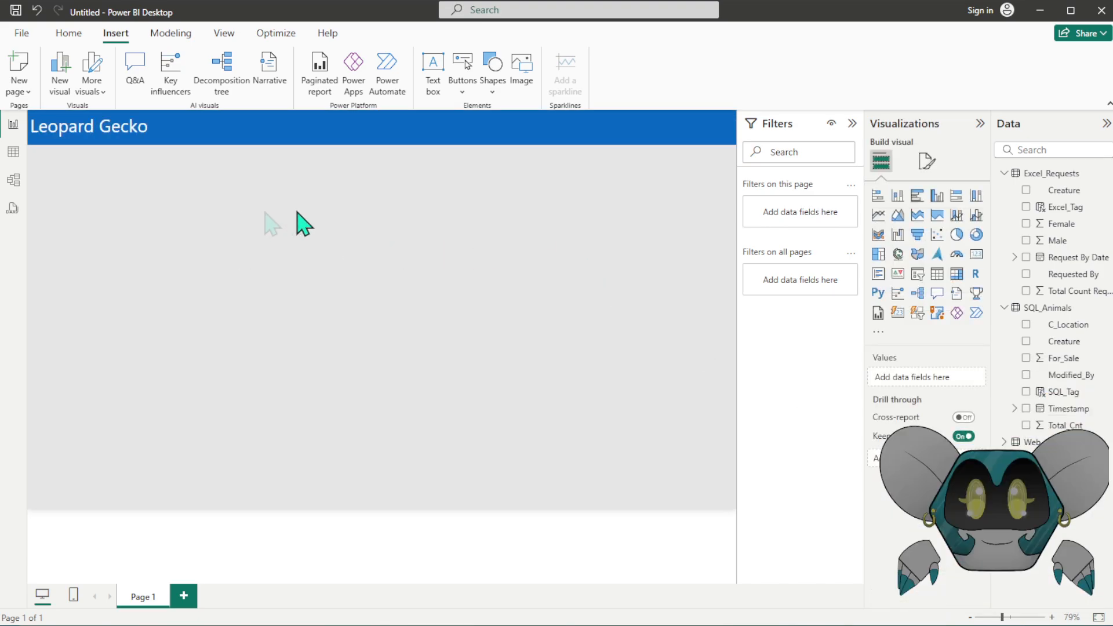
- Add a table visual, narrow it to about half the page width and place it centrally below the banner
{"action": "left_click", "coordinate": [937, 273]}
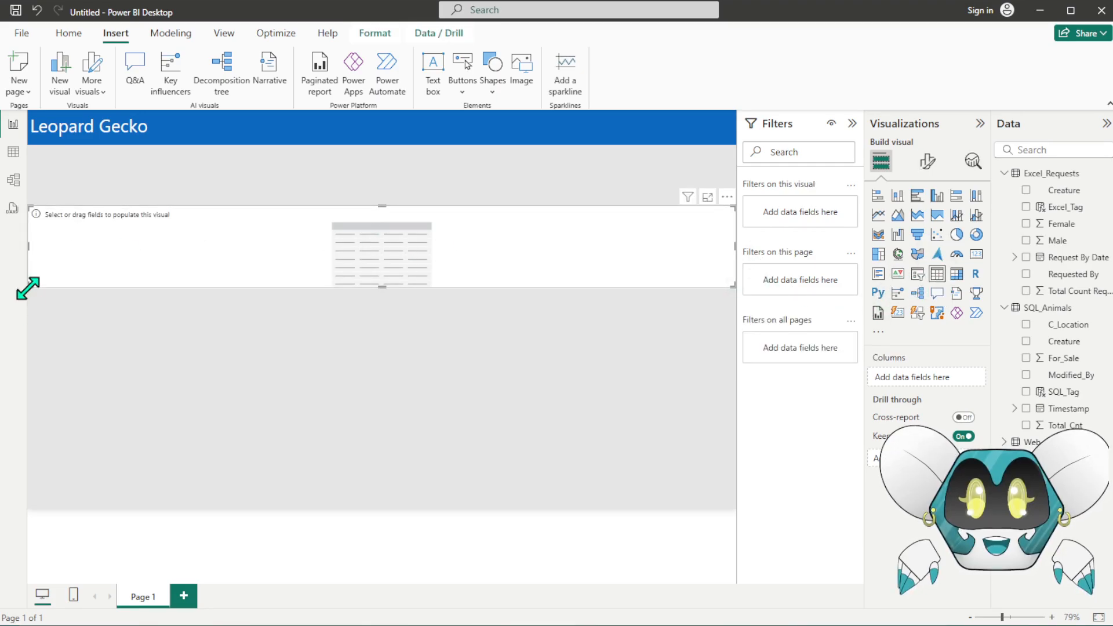
{"action": "left_click_drag", "start_coordinate": [31, 287], "coordinate": [371, 313]}
{"action": "left_click_drag", "start_coordinate": [450, 268], "coordinate": [427, 224]}
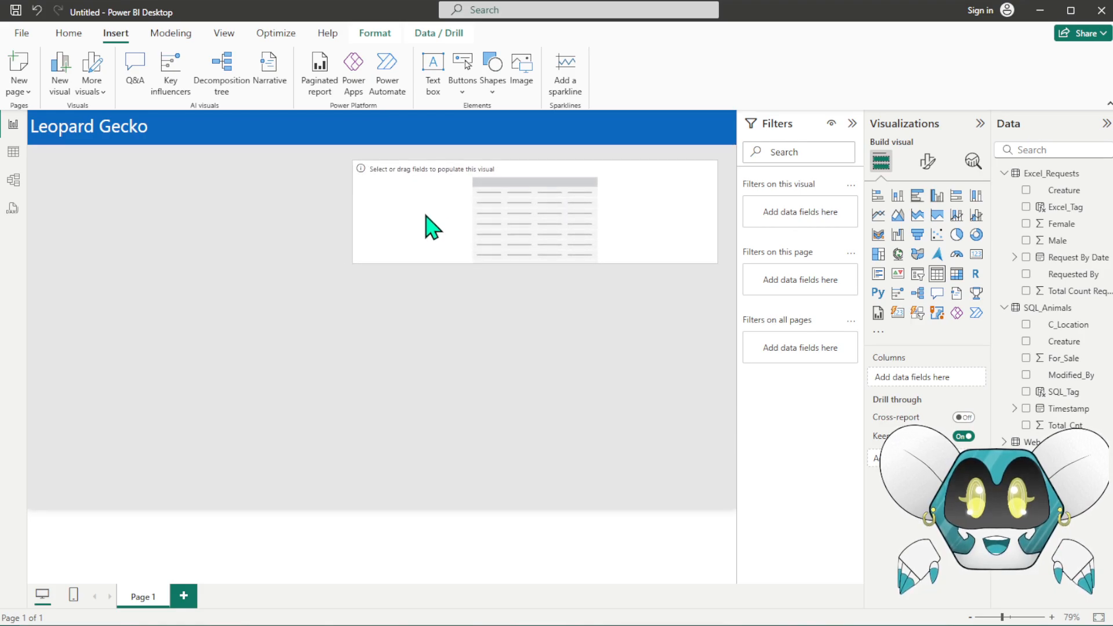
{"action": "left_click", "coordinate": [596, 302]}
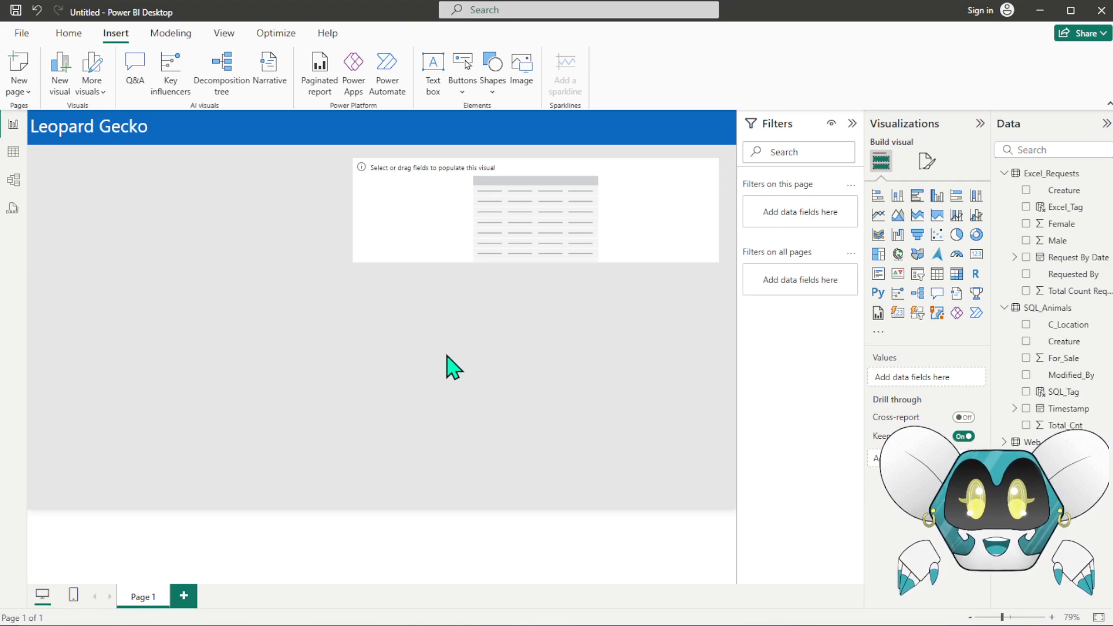
{"action": "left_click", "coordinate": [400, 233]}
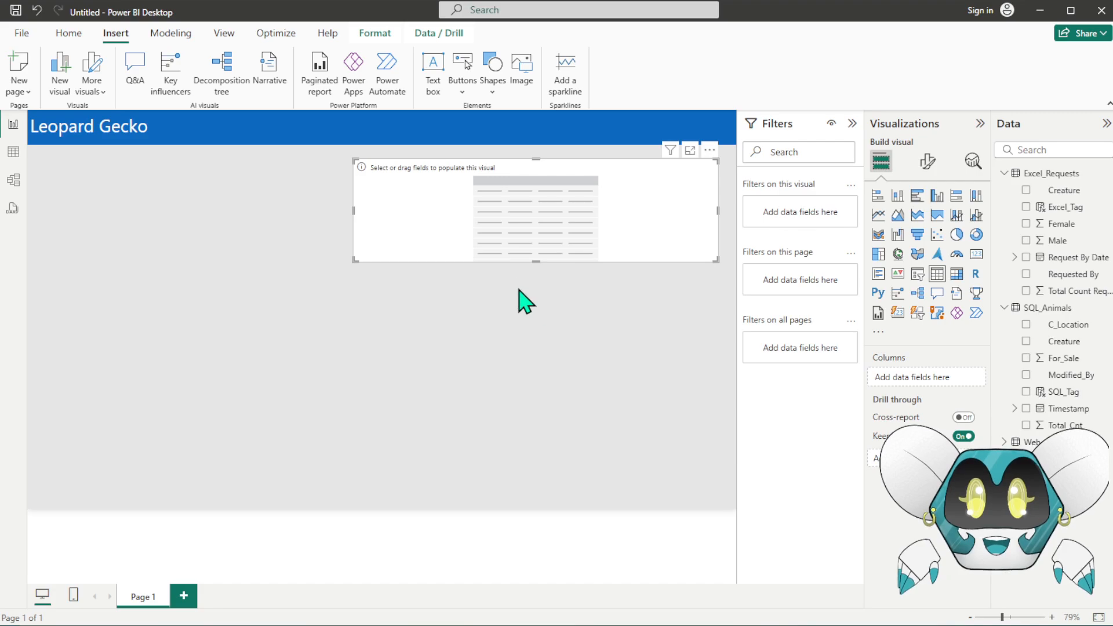
{"action": "left_click_drag", "start_coordinate": [392, 225], "coordinate": [299, 245]}
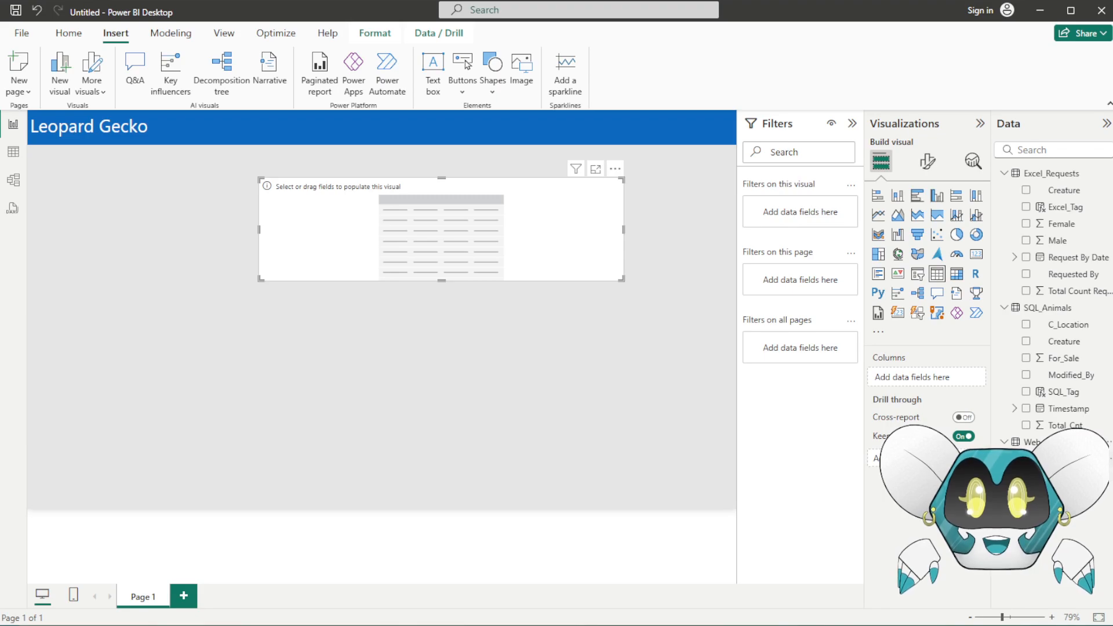
- Add Column1 and Column2 from Web_Gecko to the table visual and make it narrower and tall enough for all rows
{"action": "left_click", "coordinate": [1026, 458]}
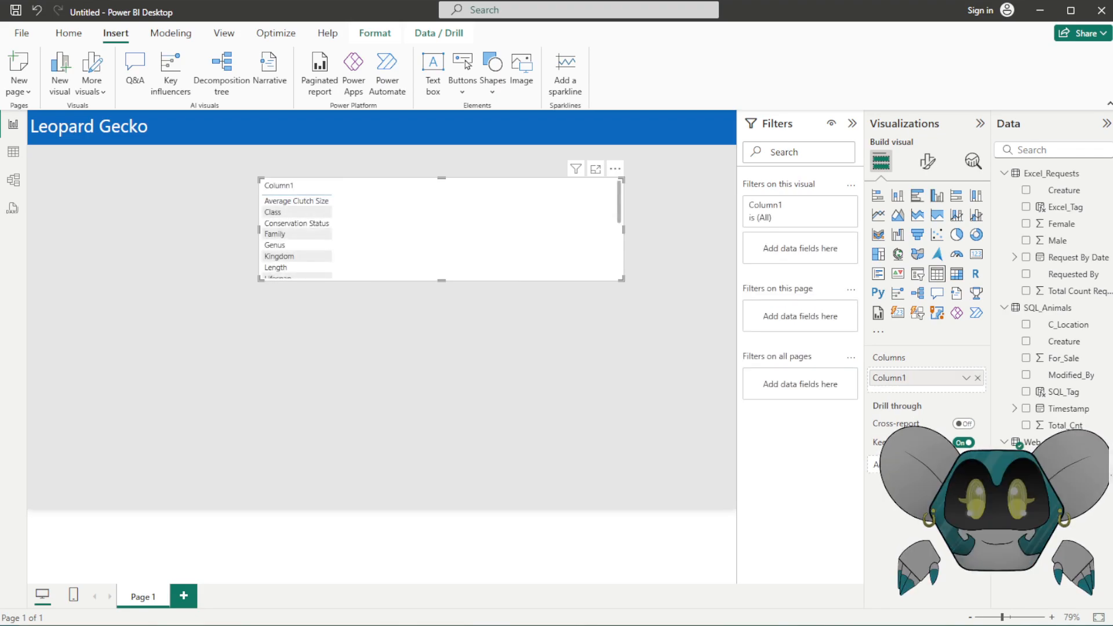
{"action": "left_click", "coordinate": [1026, 475]}
{"action": "left_click_drag", "start_coordinate": [623, 281], "coordinate": [524, 450]}
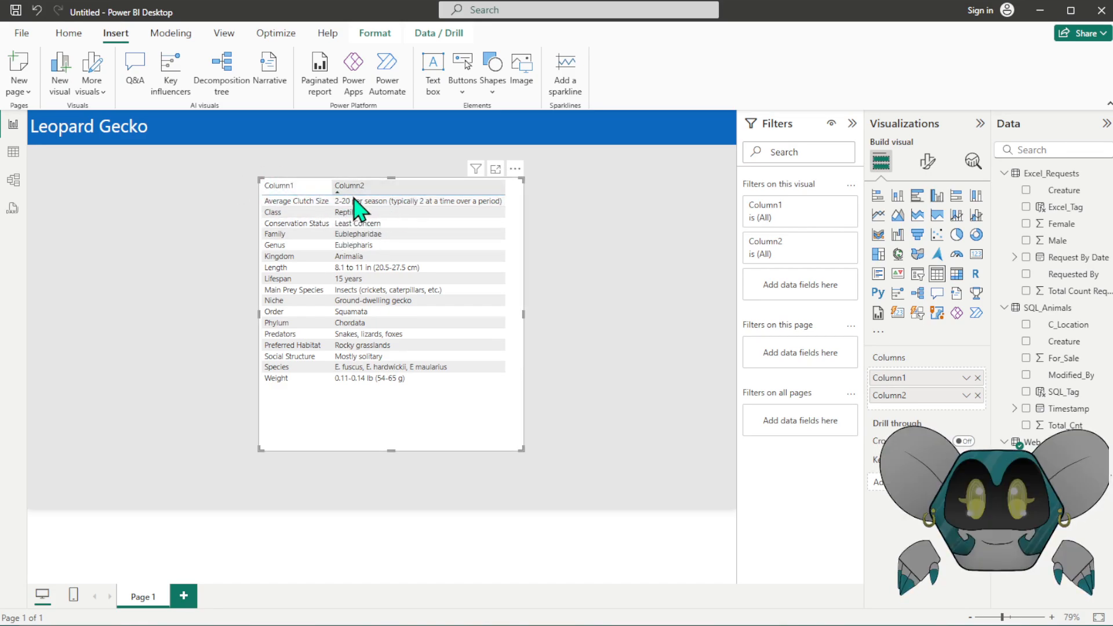
- Rename the table visual's Column1 to Categories and Column2 to Details
{"action": "double_click", "coordinate": [912, 378]}
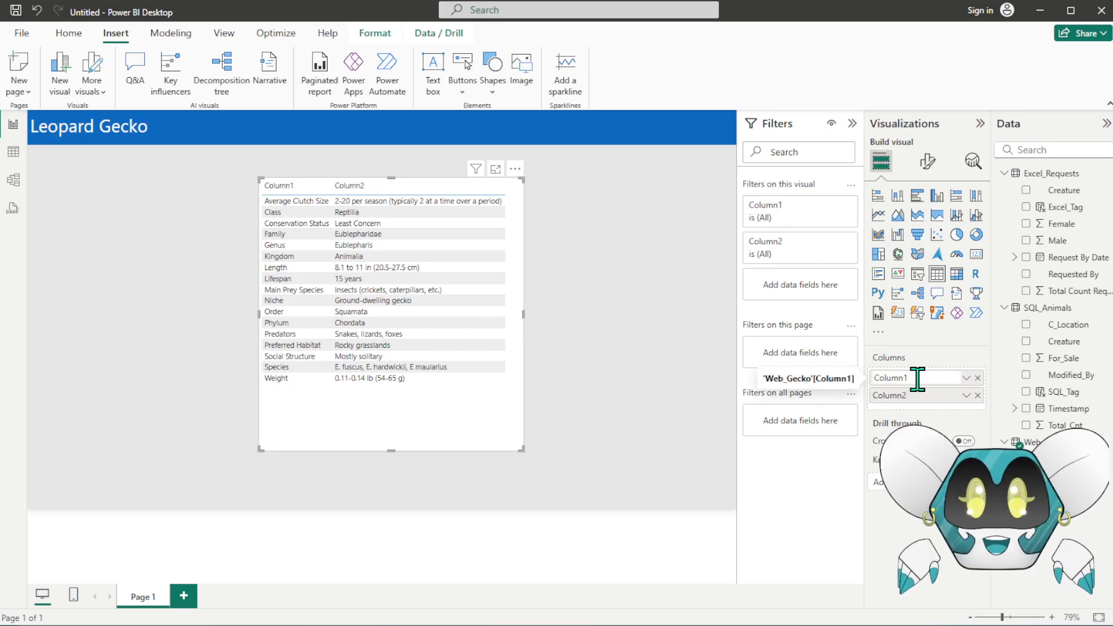
{"action": "key", "text": "ctrl+a"}
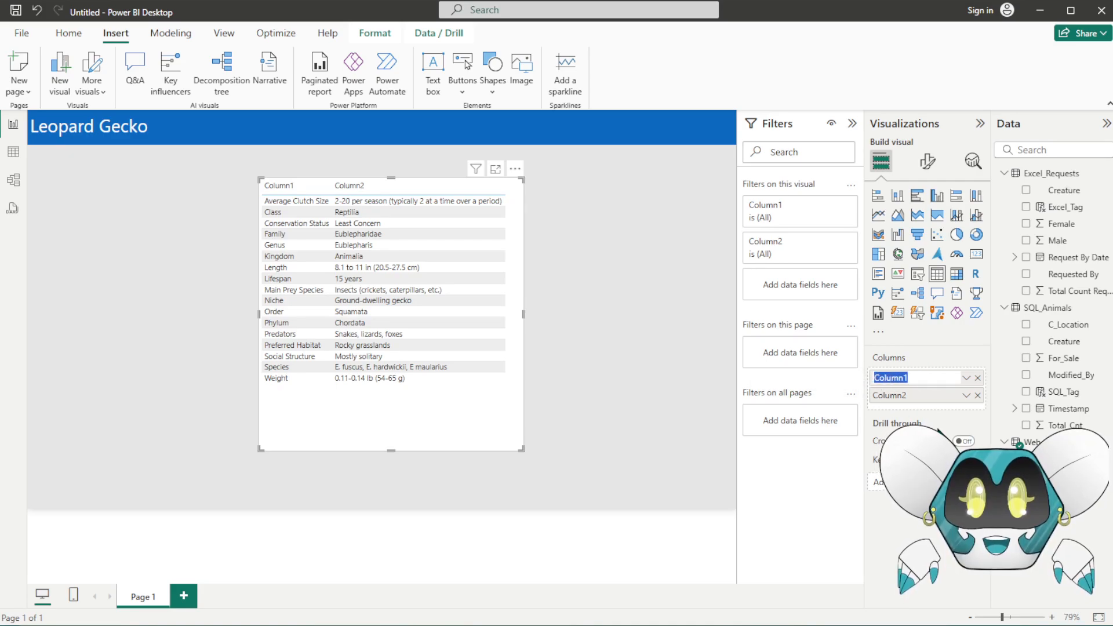
{"action": "key", "text": "Return"}
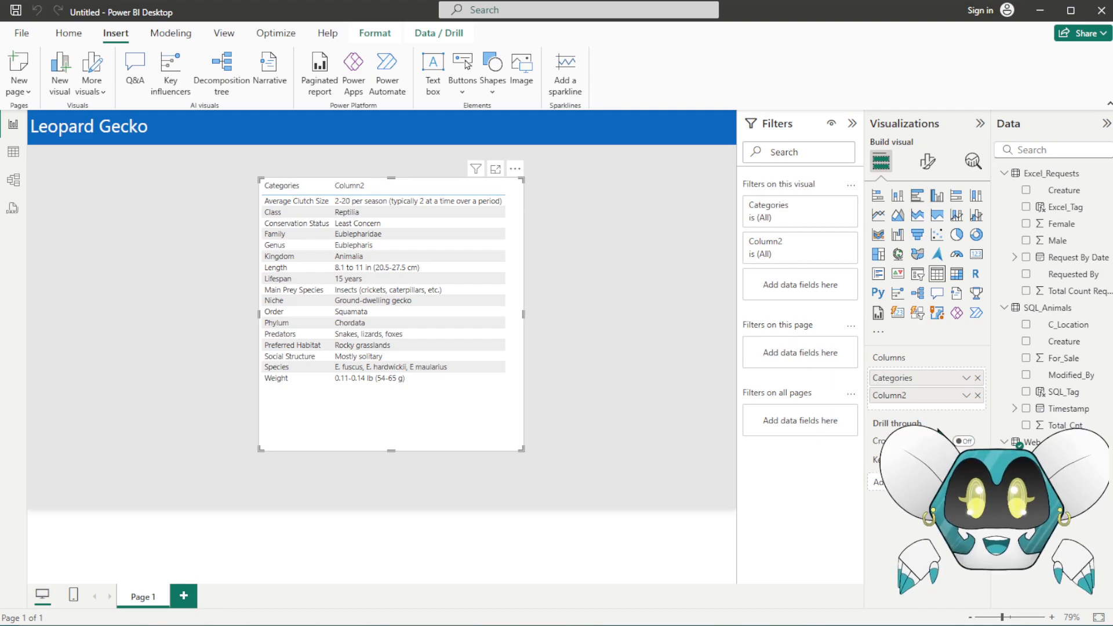
{"action": "double_click", "coordinate": [897, 396]}
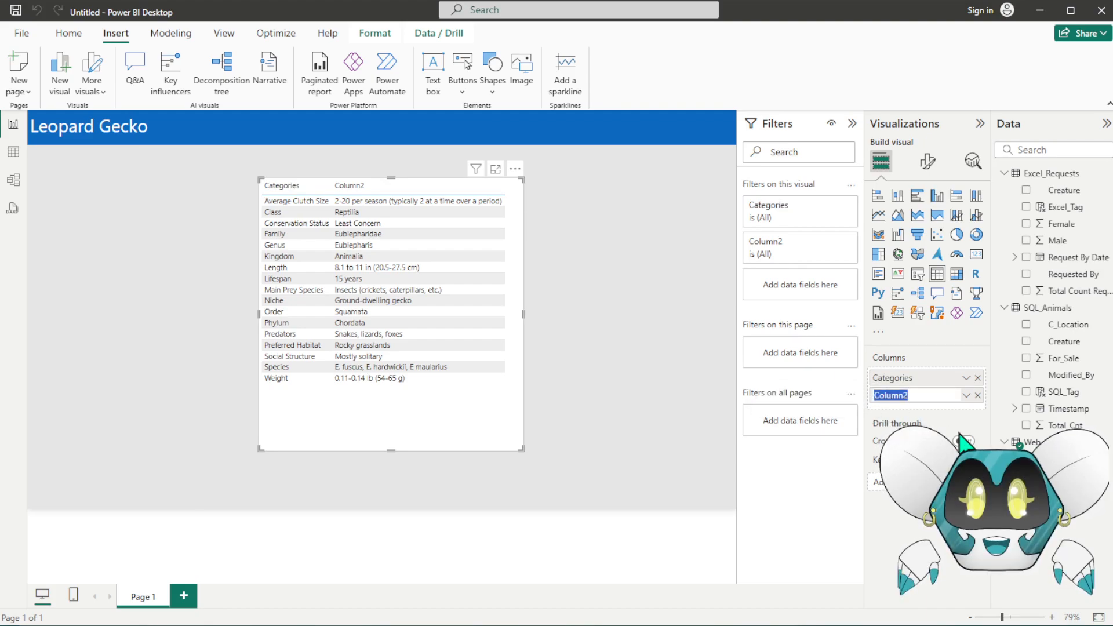
{"action": "key", "text": "Return"}
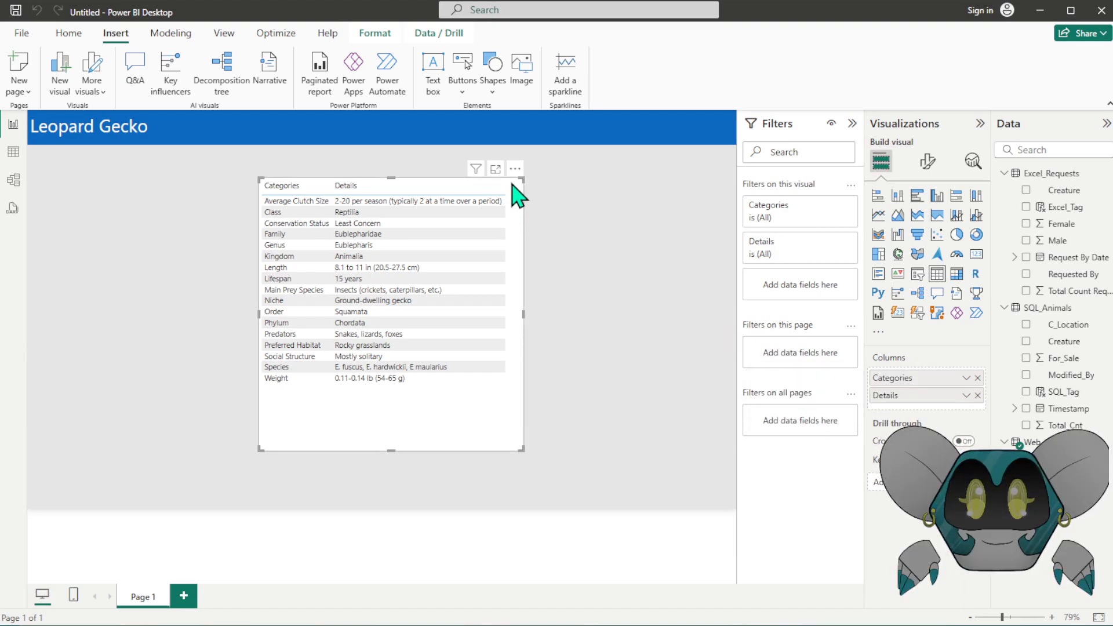
- Set the column header background of the Categories and Details table to the same blue as the banner
{"action": "left_click", "coordinate": [927, 163]}
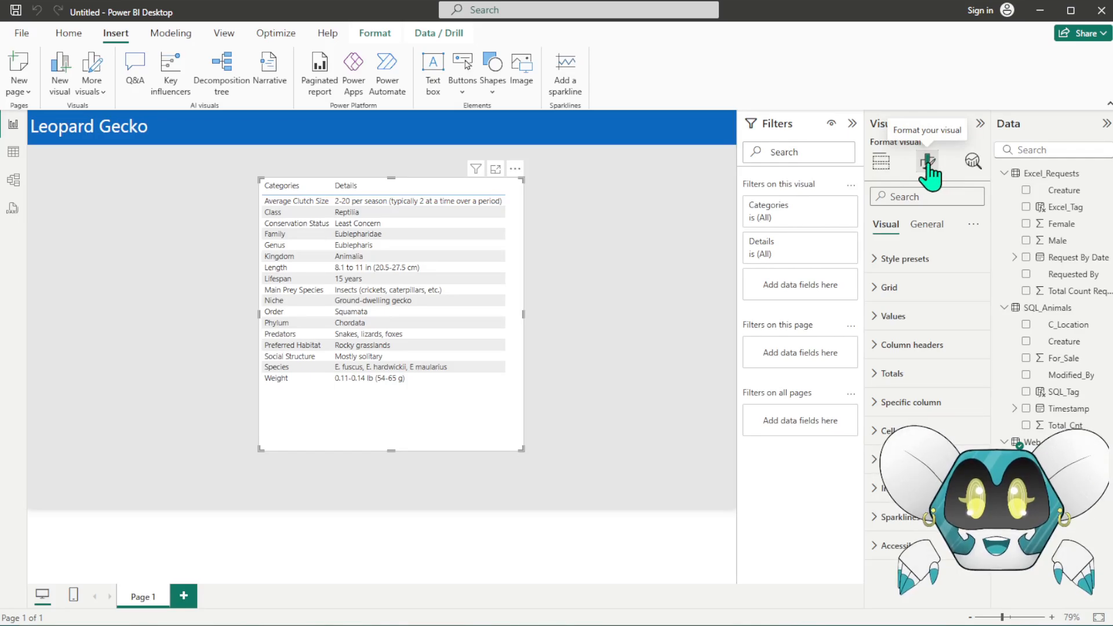
{"action": "left_click", "coordinate": [936, 344]}
{"action": "scroll", "coordinate": [921, 359], "scroll_direction": "down", "scroll_amount": 3}
{"action": "left_click", "coordinate": [904, 392]}
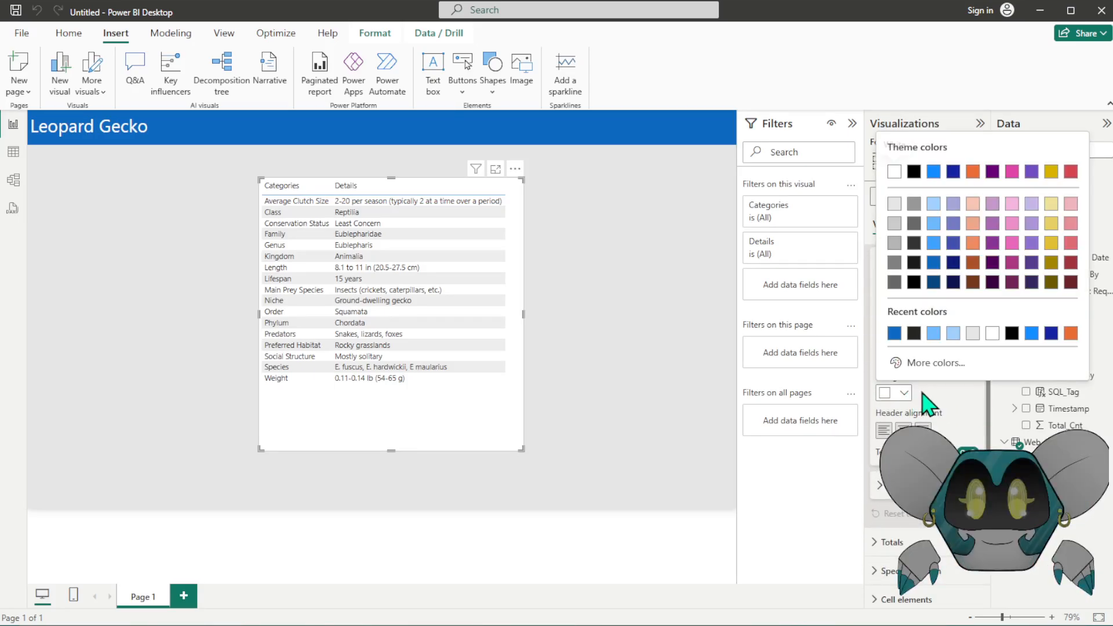
{"action": "left_click", "coordinate": [894, 334]}
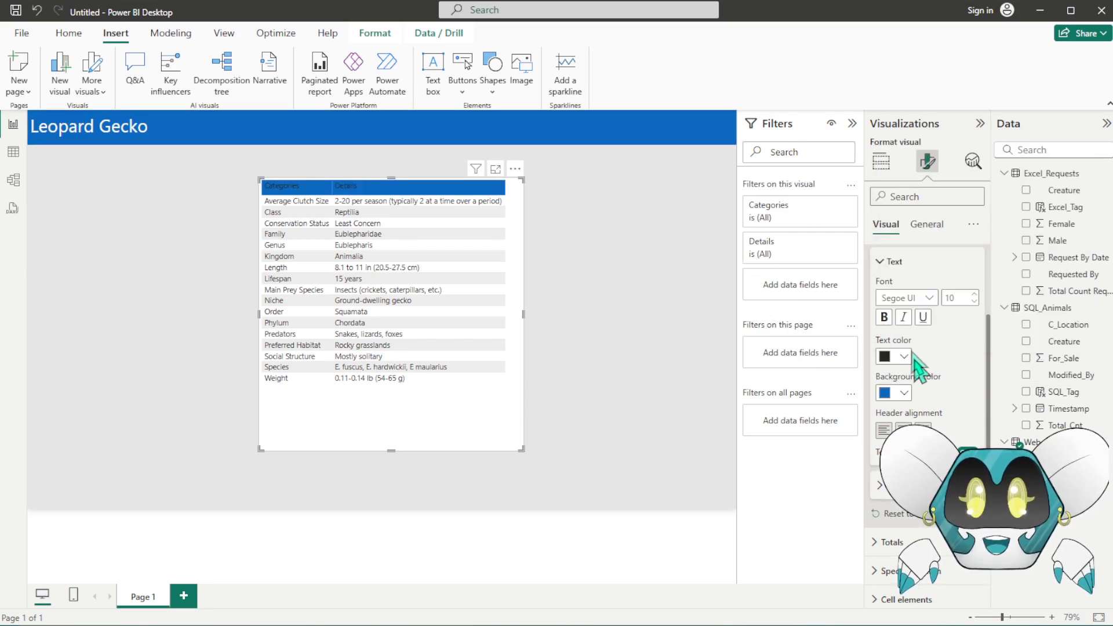
- Make the table's column header text white and set its font size to 14
{"action": "left_click", "coordinate": [904, 356]}
{"action": "left_click", "coordinate": [897, 404]}
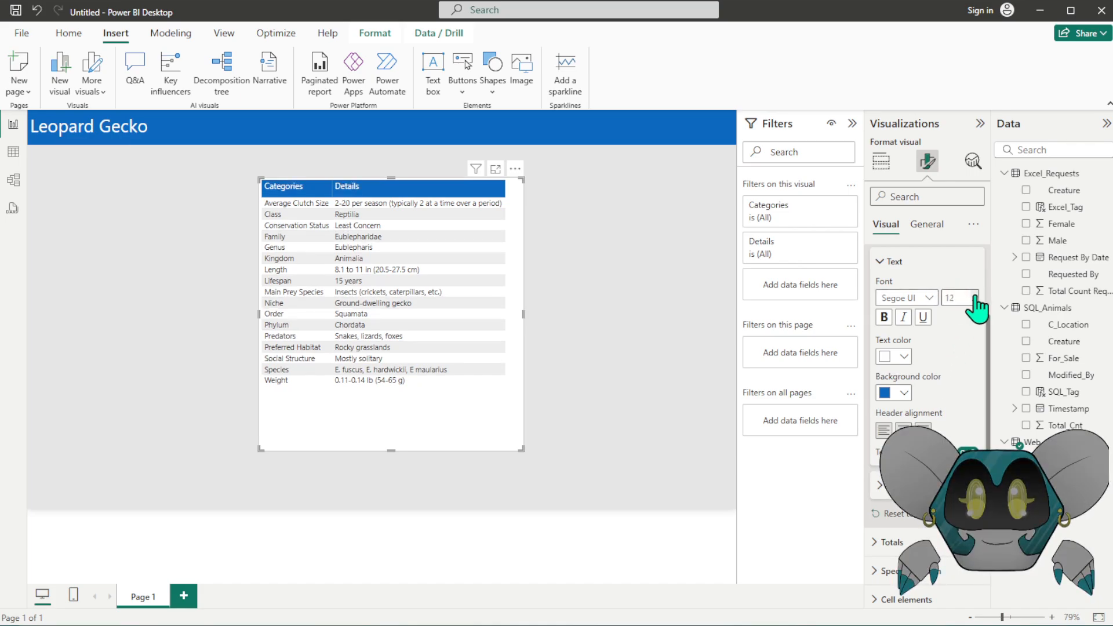
{"action": "left_click", "coordinate": [974, 295]}
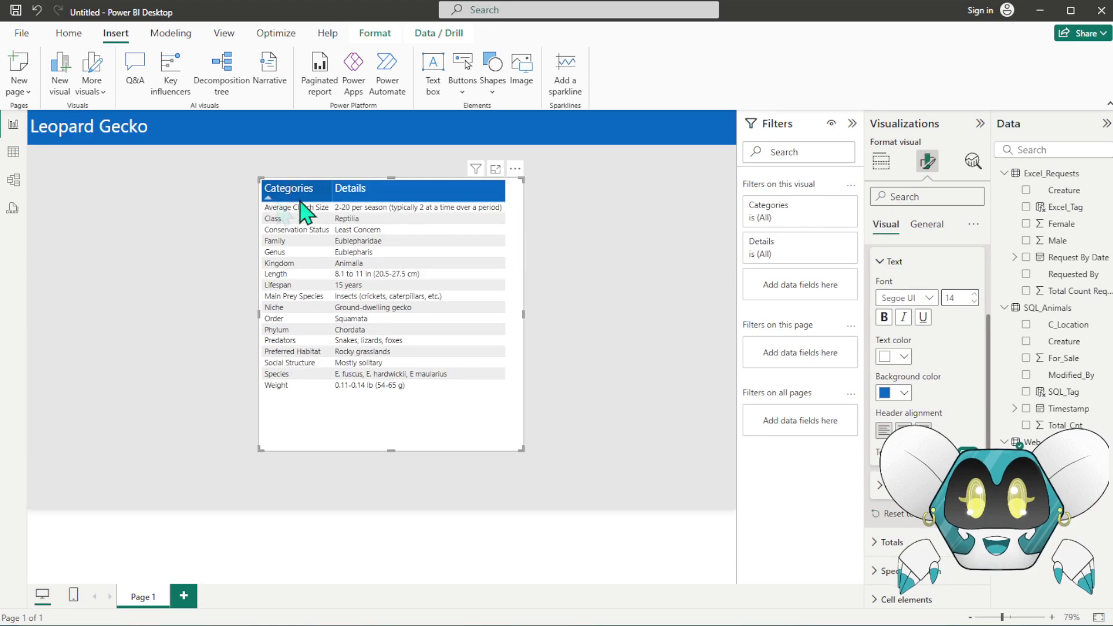
{"action": "left_click", "coordinate": [885, 265]}
{"action": "scroll", "coordinate": [904, 347], "scroll_direction": "up", "scroll_amount": 2}
{"action": "left_click", "coordinate": [879, 345]}
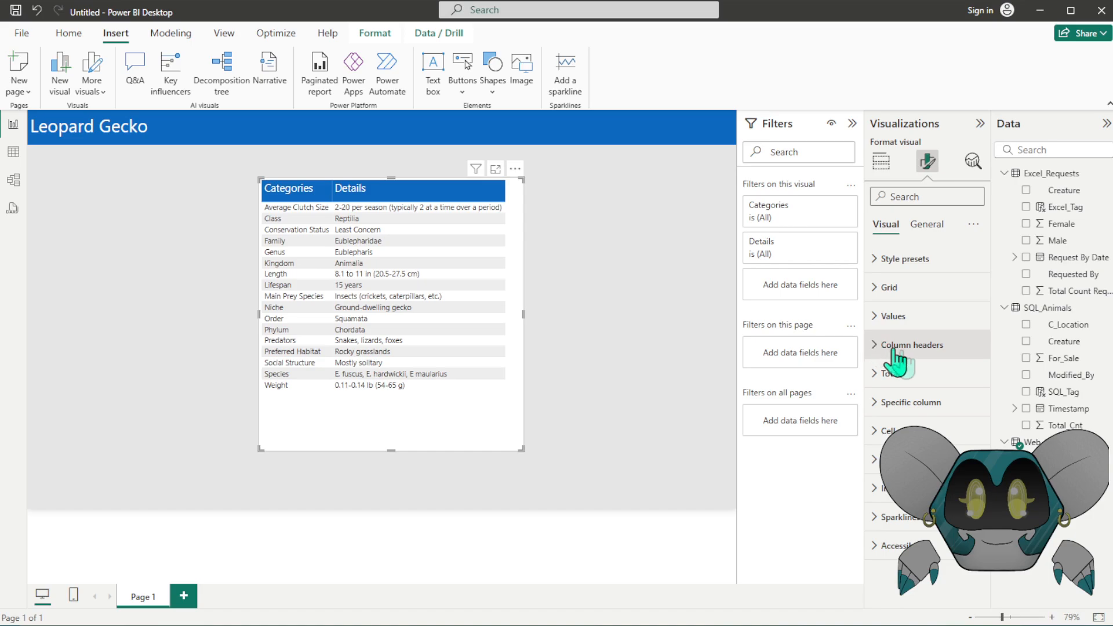
- Turn off the background effect of the Categories and Details table
{"action": "left_click", "coordinate": [926, 224]}
{"action": "left_click", "coordinate": [905, 320]}
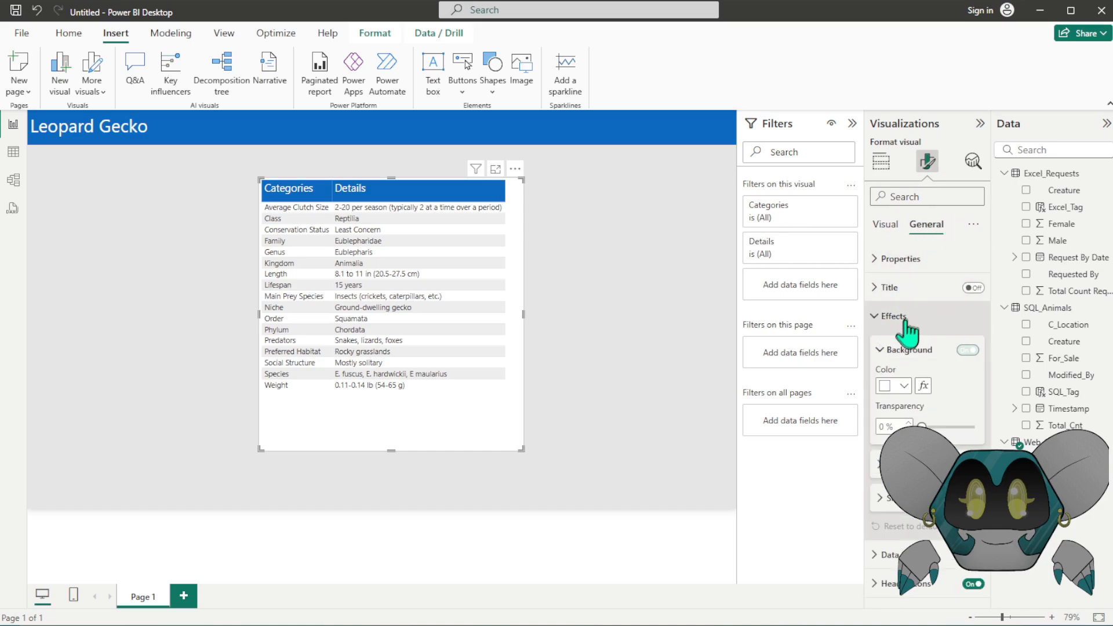
{"action": "left_click", "coordinate": [966, 350]}
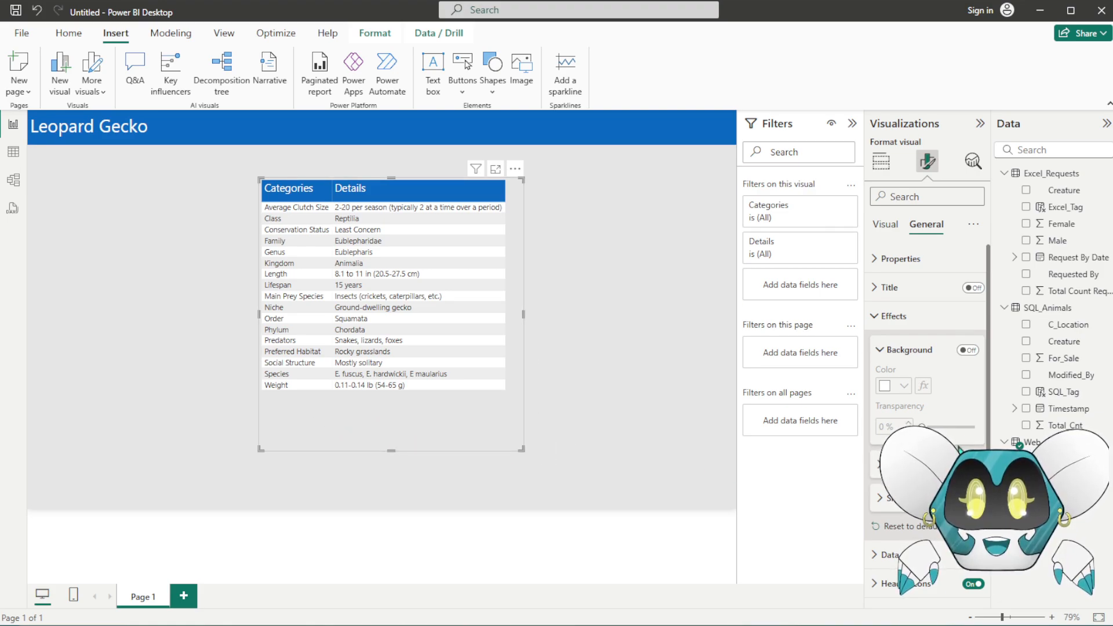
{"action": "scroll", "coordinate": [950, 388], "scroll_direction": "down", "scroll_amount": 2}
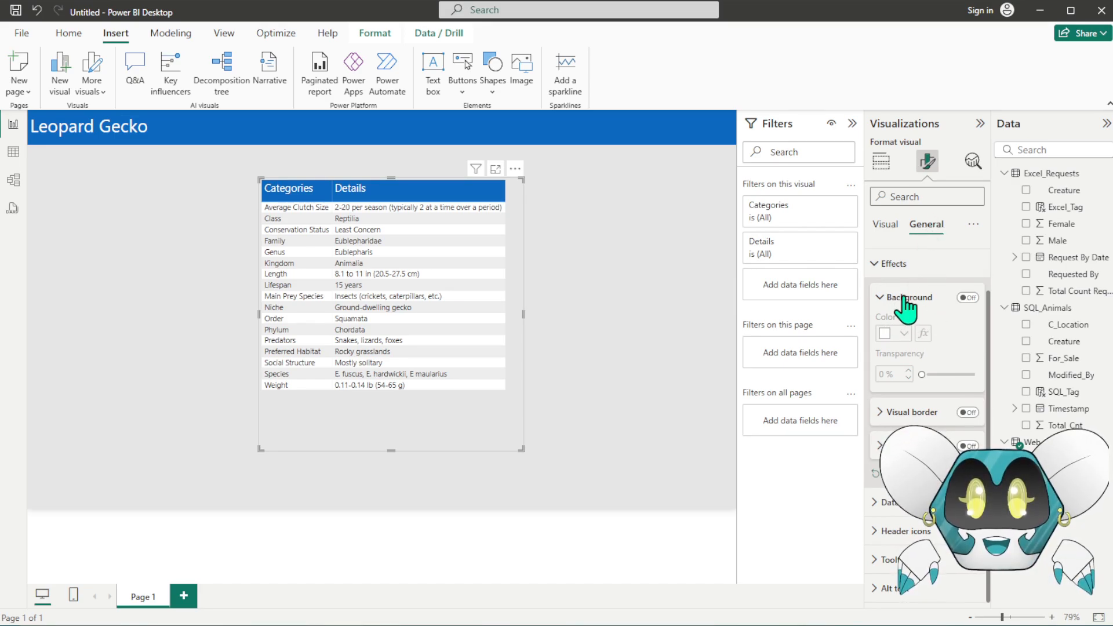
{"action": "left_click", "coordinate": [966, 298]}
{"action": "left_click", "coordinate": [966, 298]}
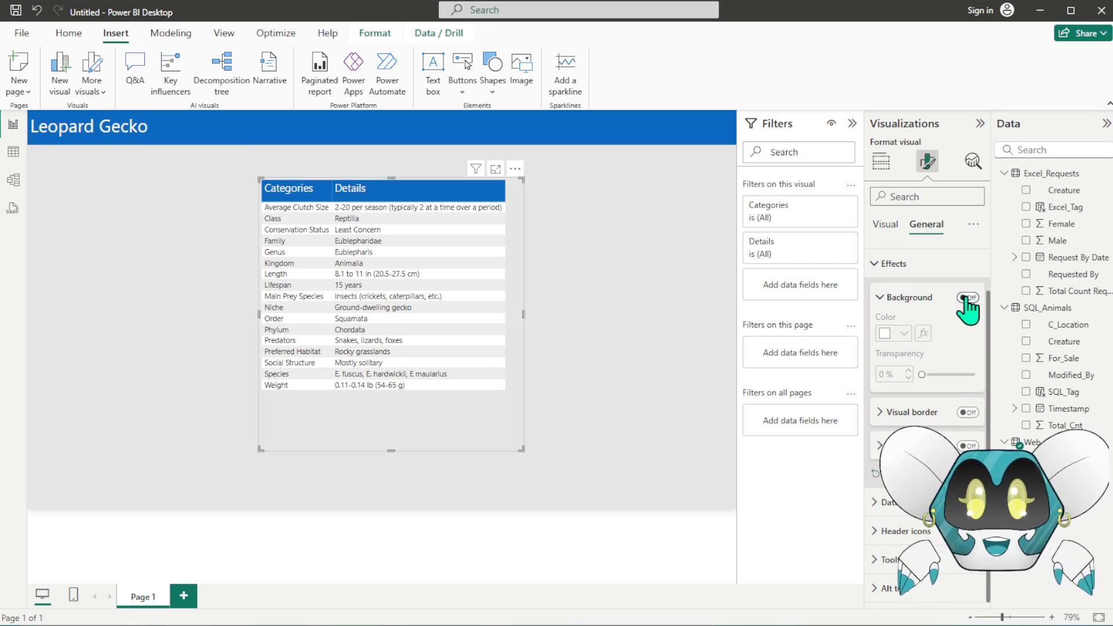
- Shorten the table to fit its rows and move it to the lower left of the report page
{"action": "left_click_drag", "start_coordinate": [392, 450], "coordinate": [391, 395]}
{"action": "left_click_drag", "start_coordinate": [459, 186], "coordinate": [236, 270]}
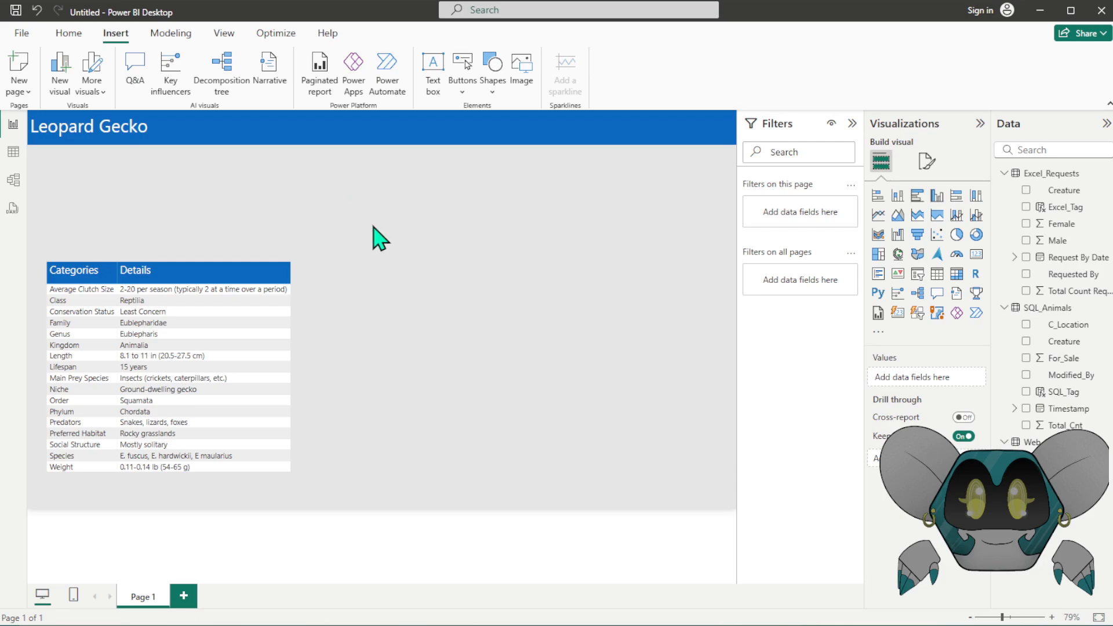
- Insert the Gecko image picture, shrink it and place it between the banner and the table, nudging the table slightly left
{"action": "left_click", "coordinate": [523, 89]}
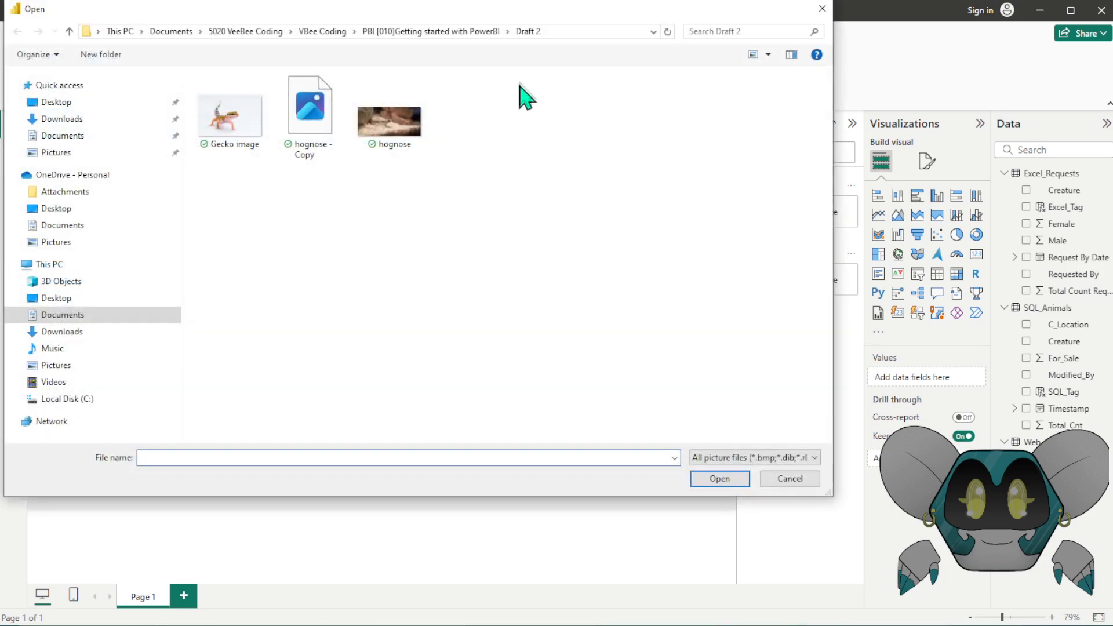
{"action": "double_click", "coordinate": [226, 113]}
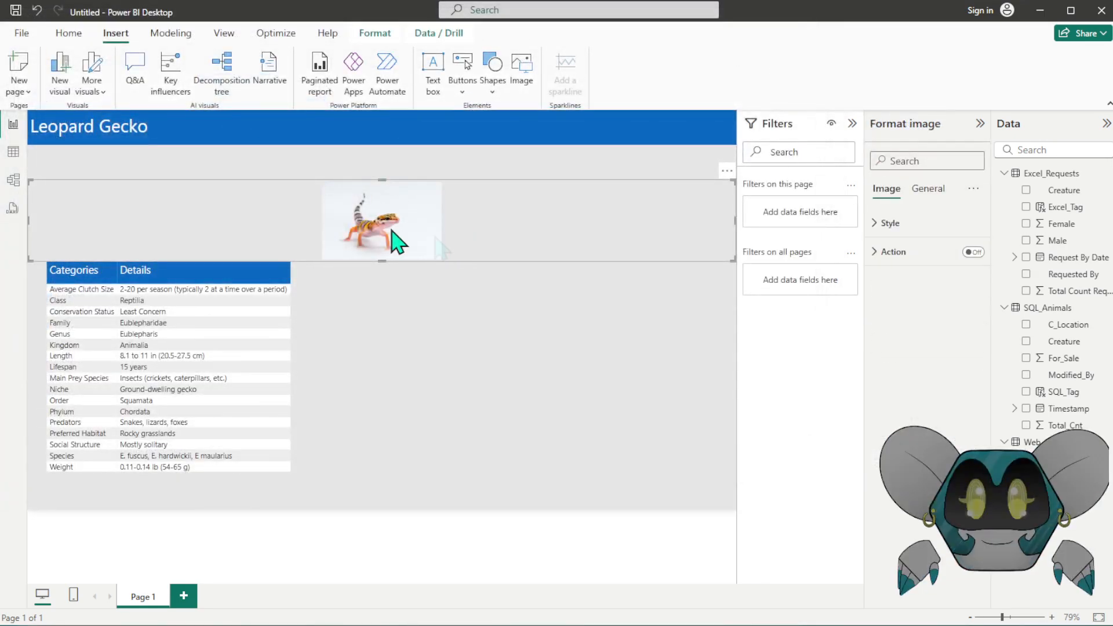
{"action": "left_click_drag", "start_coordinate": [733, 261], "coordinate": [100, 282]}
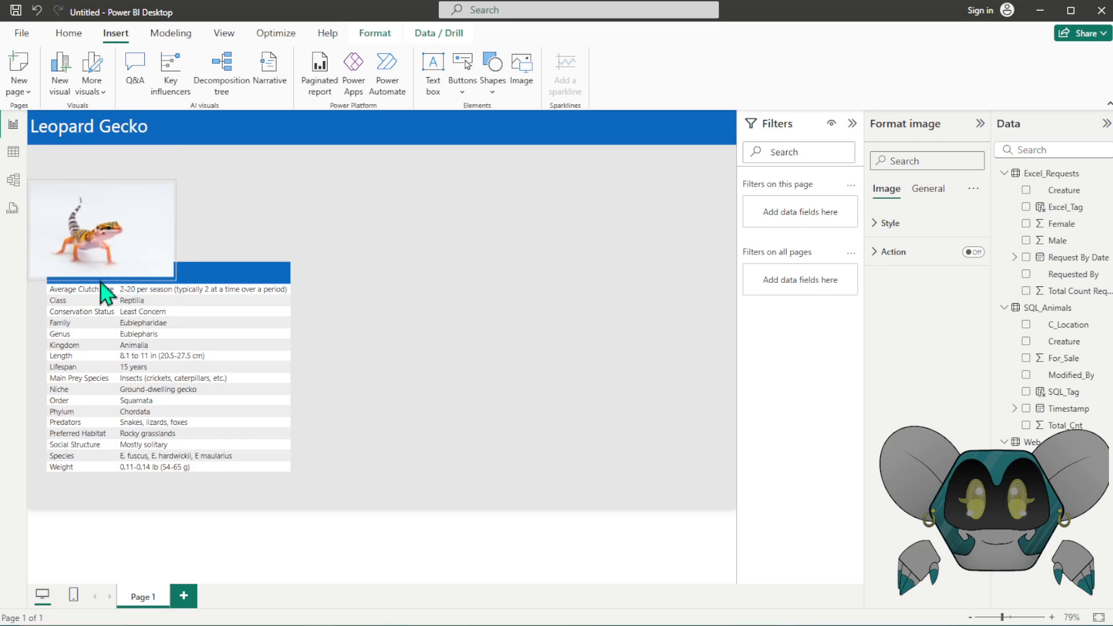
{"action": "left_click_drag", "start_coordinate": [95, 226], "coordinate": [120, 209]}
{"action": "mouse_move", "coordinate": [224, 263]}
{"action": "left_mouse_down"}
{"action": "mouse_move", "coordinate": [203, 260]}
{"action": "mouse_move", "coordinate": [215, 262]}
{"action": "left_mouse_up"}
{"action": "left_click", "coordinate": [401, 349]}
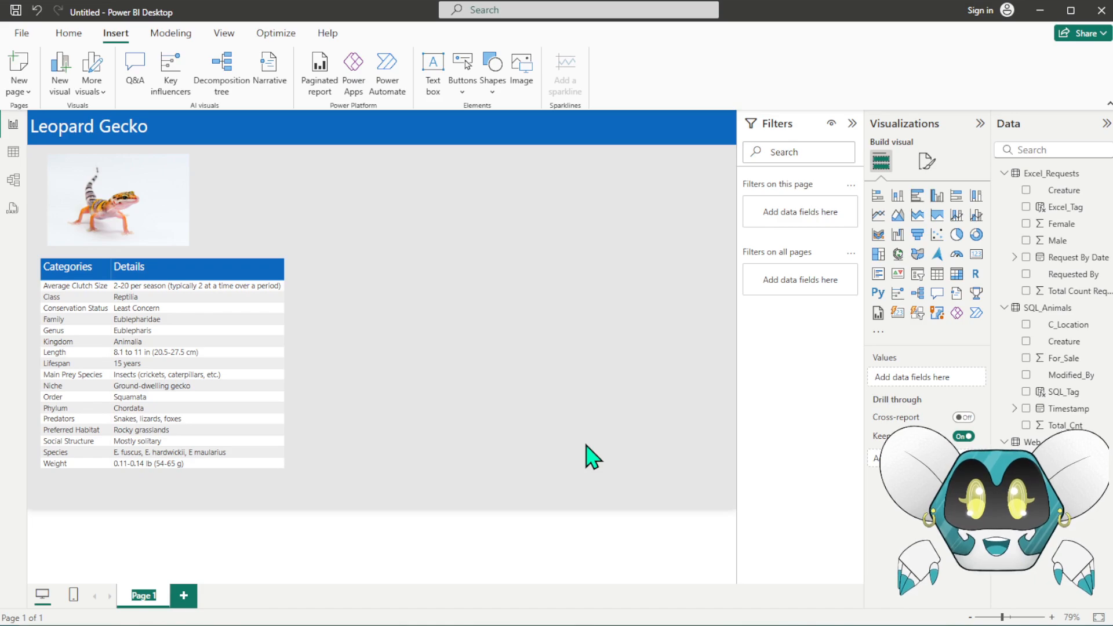
- Rename the report page to Leopard Gecko and add a new blank page after it
{"action": "type", "text": "L"}
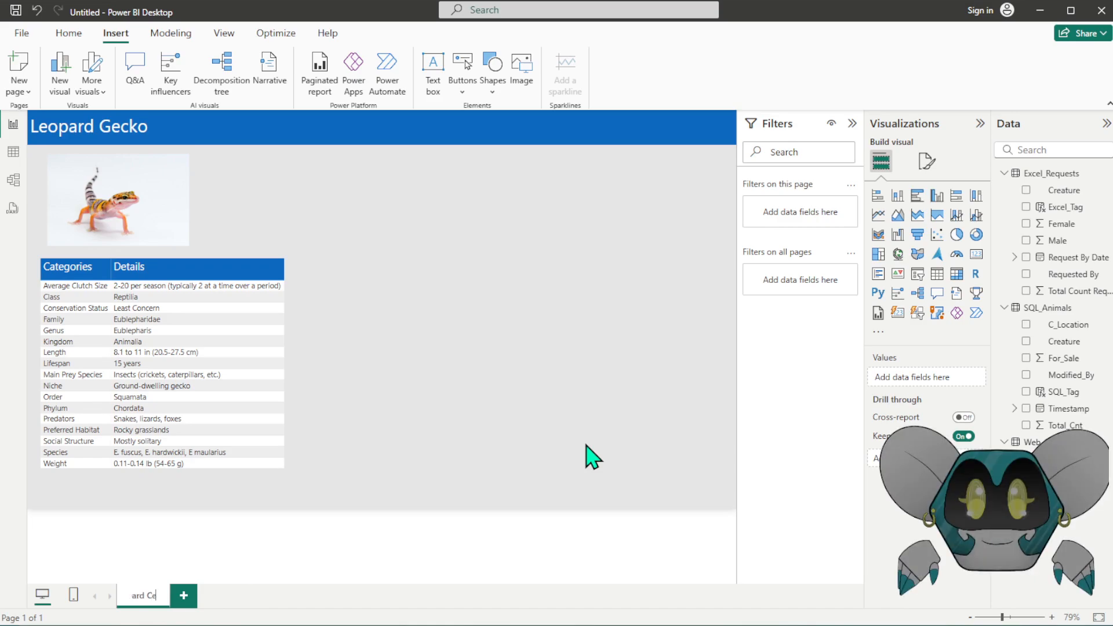
{"action": "type", "text": "eopard Gecko"}
{"action": "key", "text": "Return"}
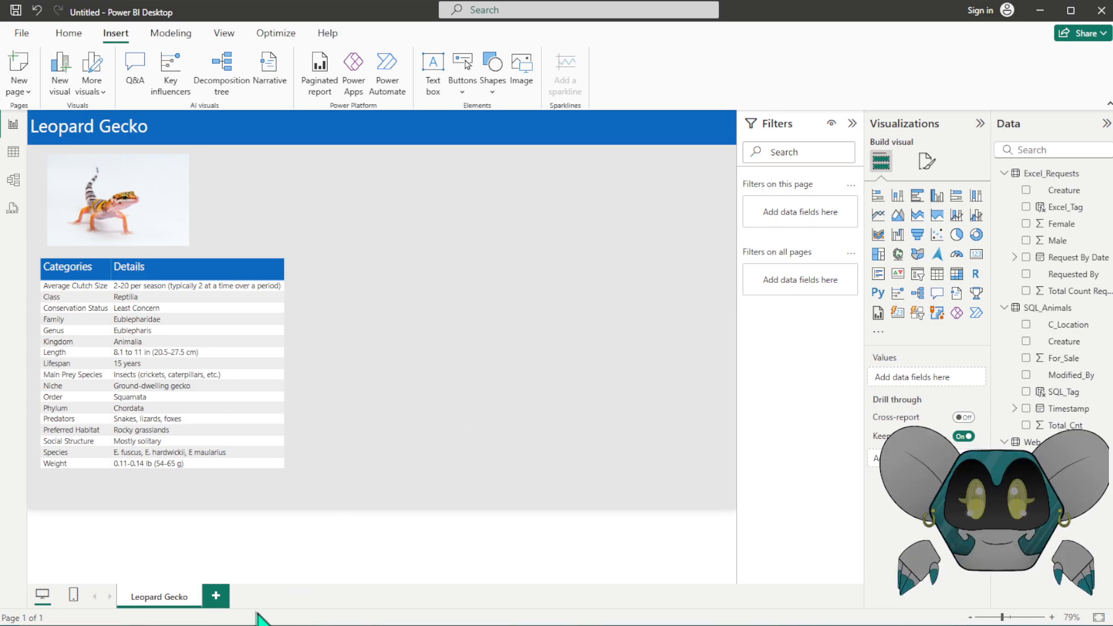
{"action": "left_click", "coordinate": [215, 596]}
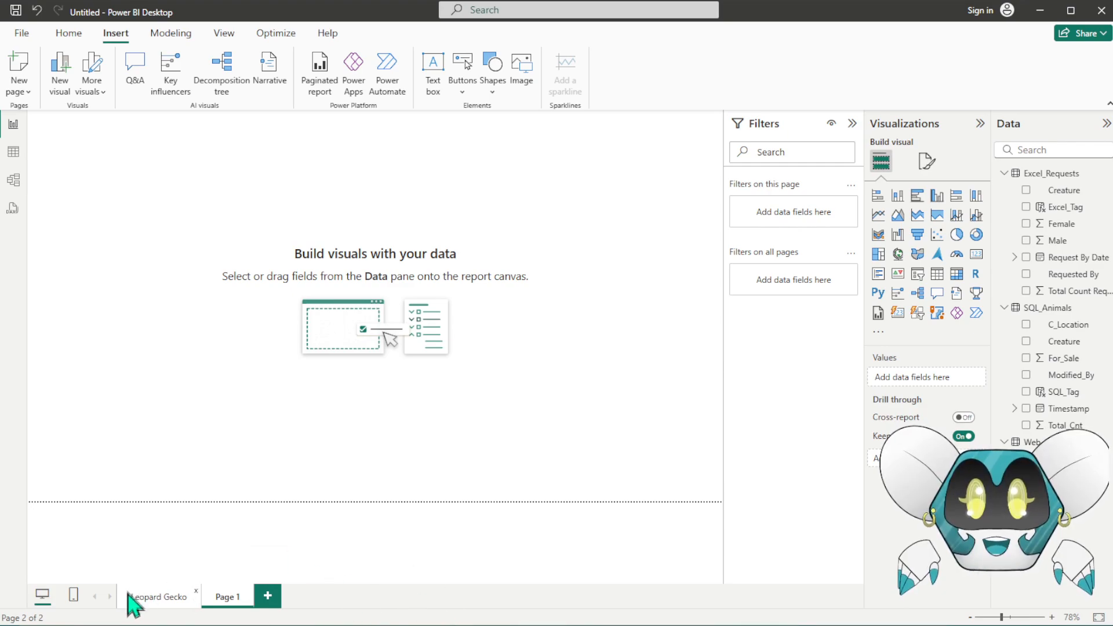
- Add a second table visual to the Leopard Gecko page, about half the page width, and place it right of the gecko image
{"action": "left_click", "coordinate": [145, 597]}
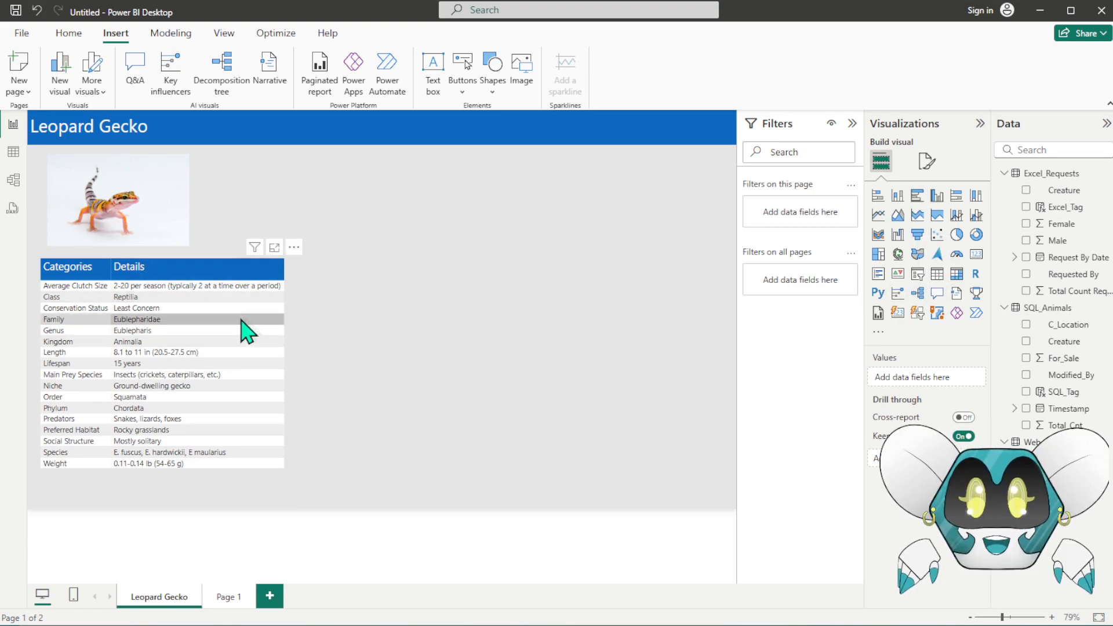
{"action": "left_click", "coordinate": [936, 275]}
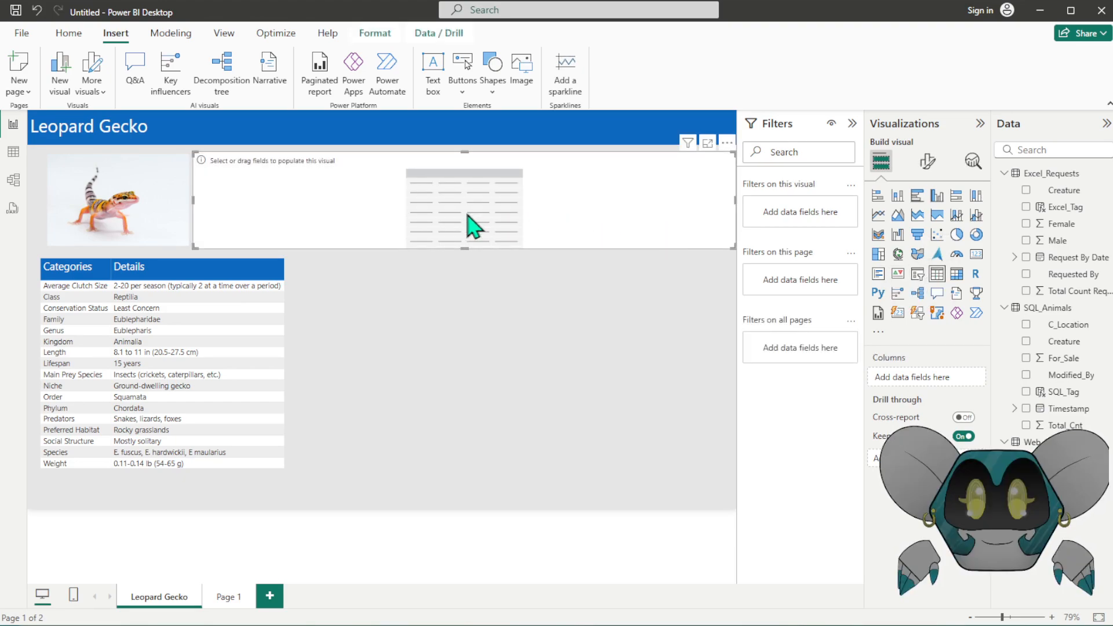
{"action": "left_click_drag", "start_coordinate": [193, 248], "coordinate": [386, 314]}
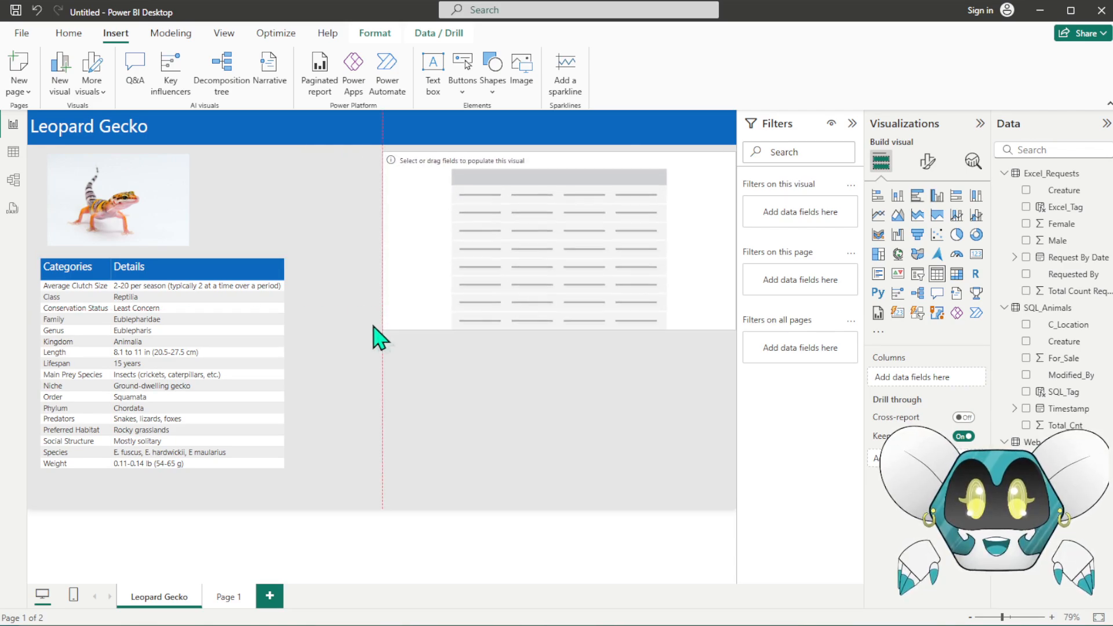
{"action": "left_click_drag", "start_coordinate": [405, 236], "coordinate": [326, 264]}
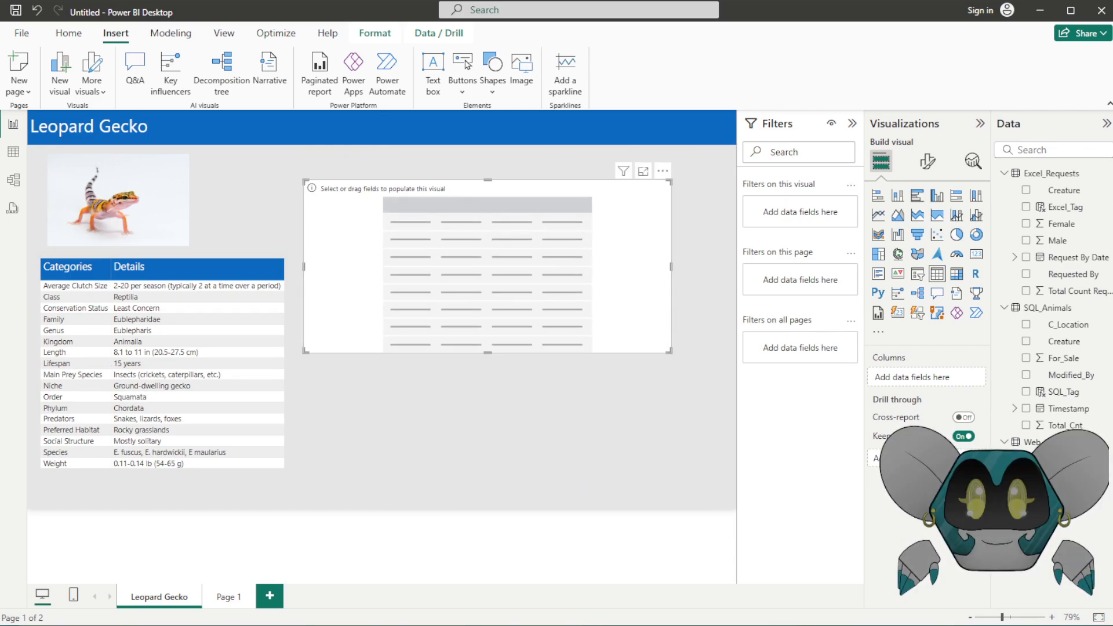
- Add C_Location, Creature, Total_Cnt and For_Sale from SQL_Animals to the new table and shrink it around its rows
{"action": "left_click", "coordinate": [1004, 172]}
{"action": "left_click", "coordinate": [1004, 324]}
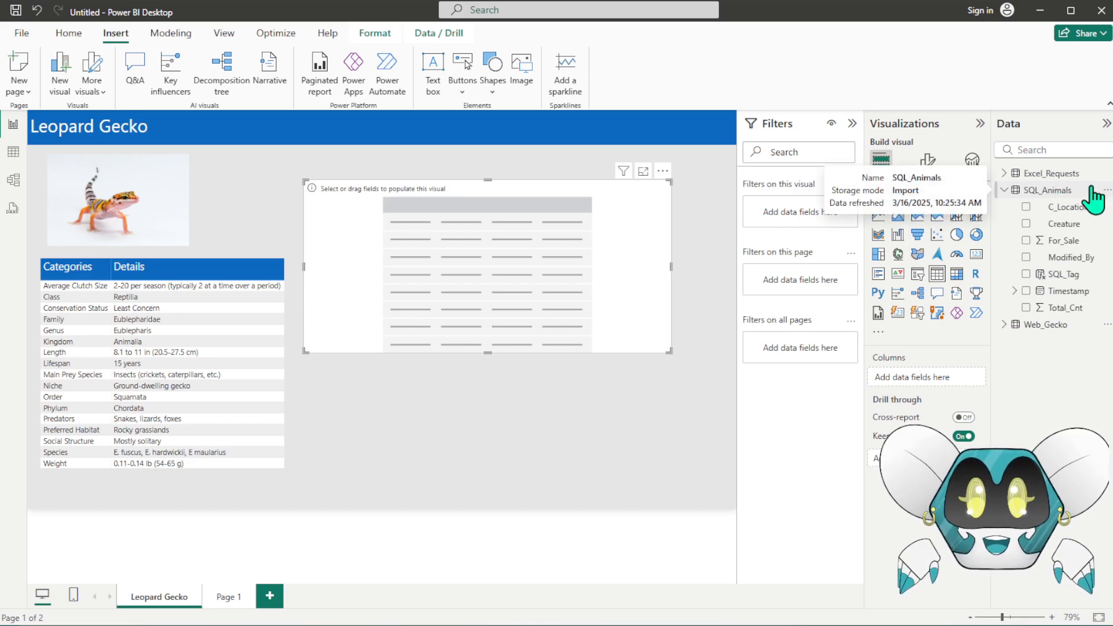
{"action": "left_click", "coordinate": [1026, 208]}
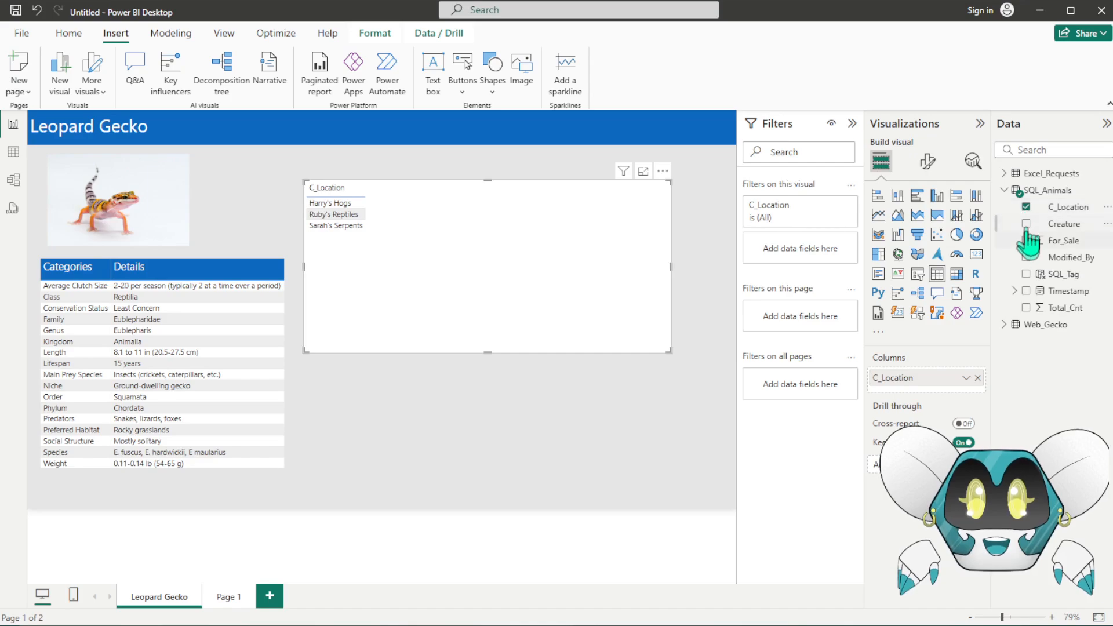
{"action": "left_click", "coordinate": [1025, 224]}
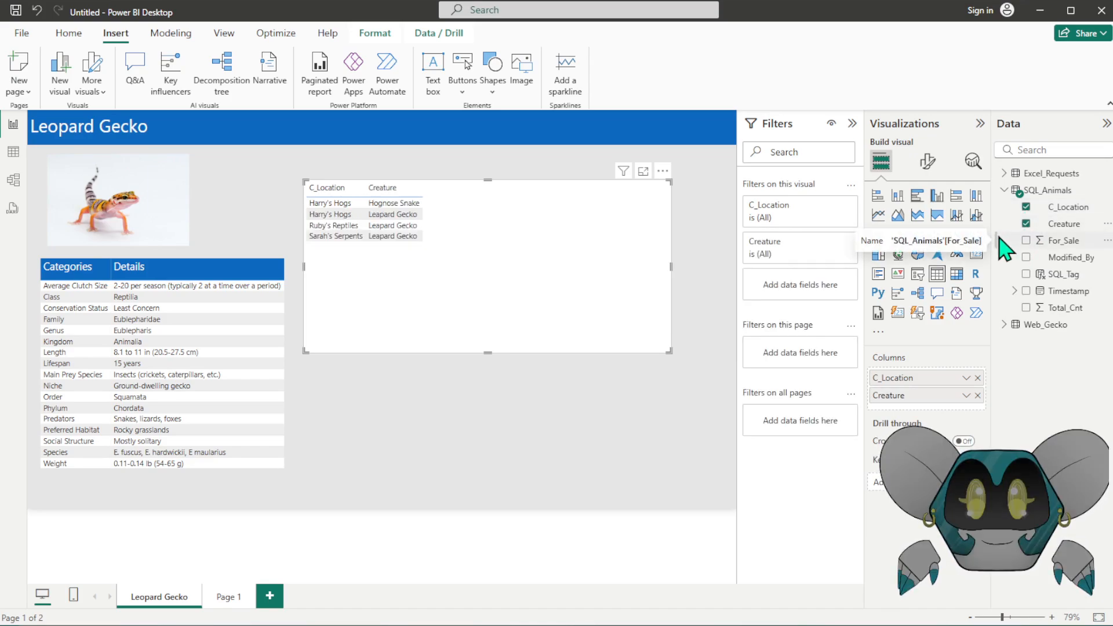
{"action": "left_click", "coordinate": [1026, 307]}
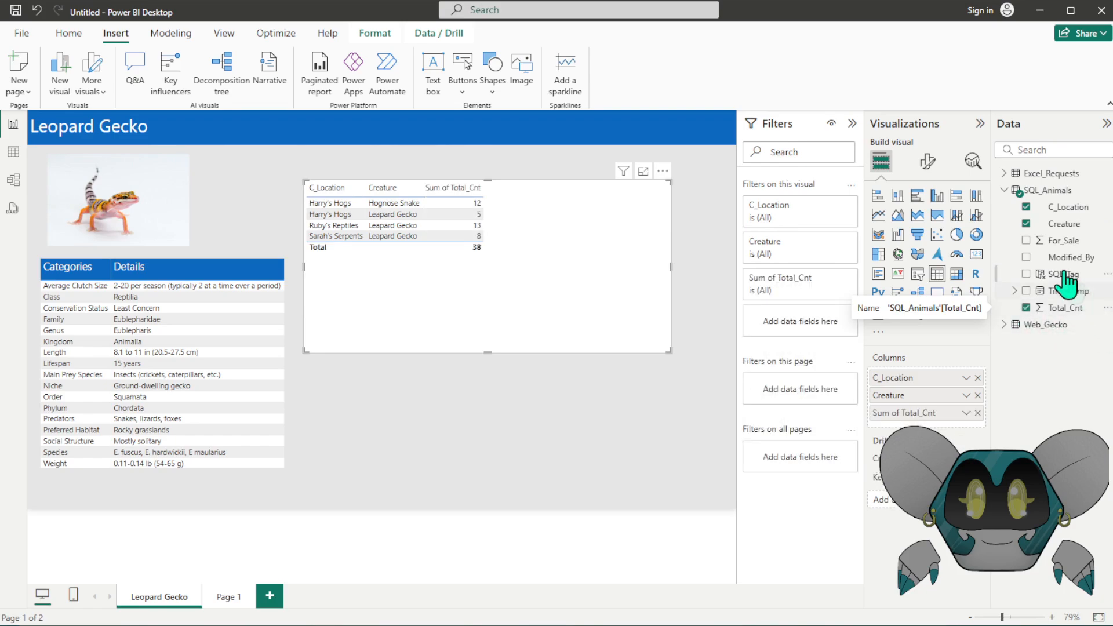
{"action": "left_click", "coordinate": [1026, 241]}
{"action": "left_click_drag", "start_coordinate": [667, 350], "coordinate": [635, 276]}
{"action": "left_click", "coordinate": [471, 392]}
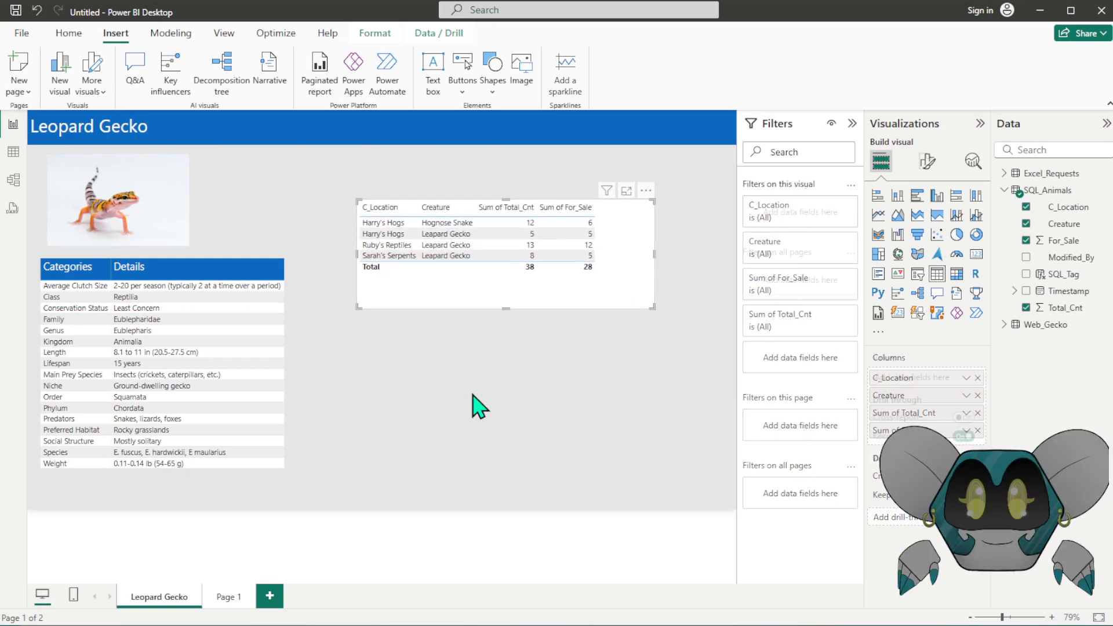
- Copy the Categories and Details table's formatting onto the SQL_Animals table with Format painter and nudge that table slightly up and right
{"action": "left_click", "coordinate": [220, 271]}
{"action": "left_click", "coordinate": [61, 271]}
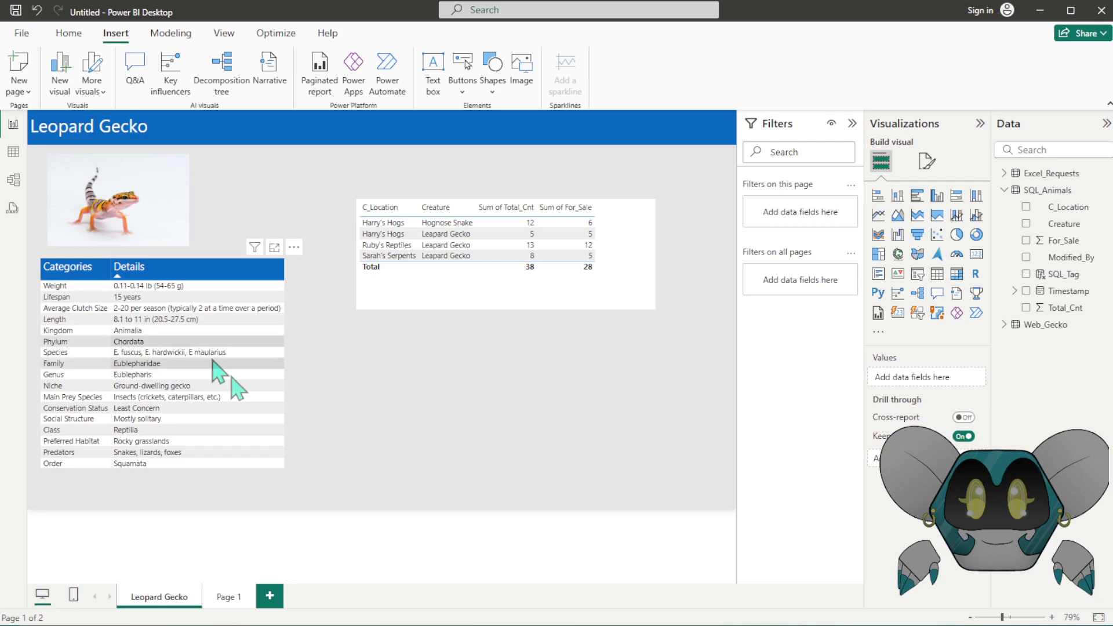
{"action": "left_click", "coordinate": [64, 37]}
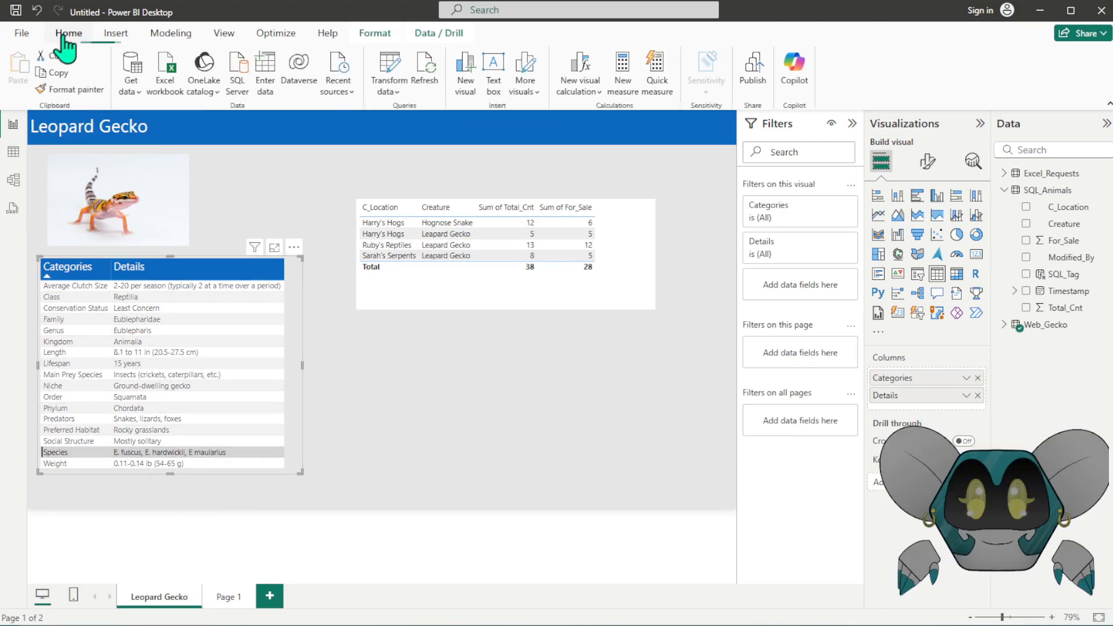
{"action": "left_click", "coordinate": [92, 97]}
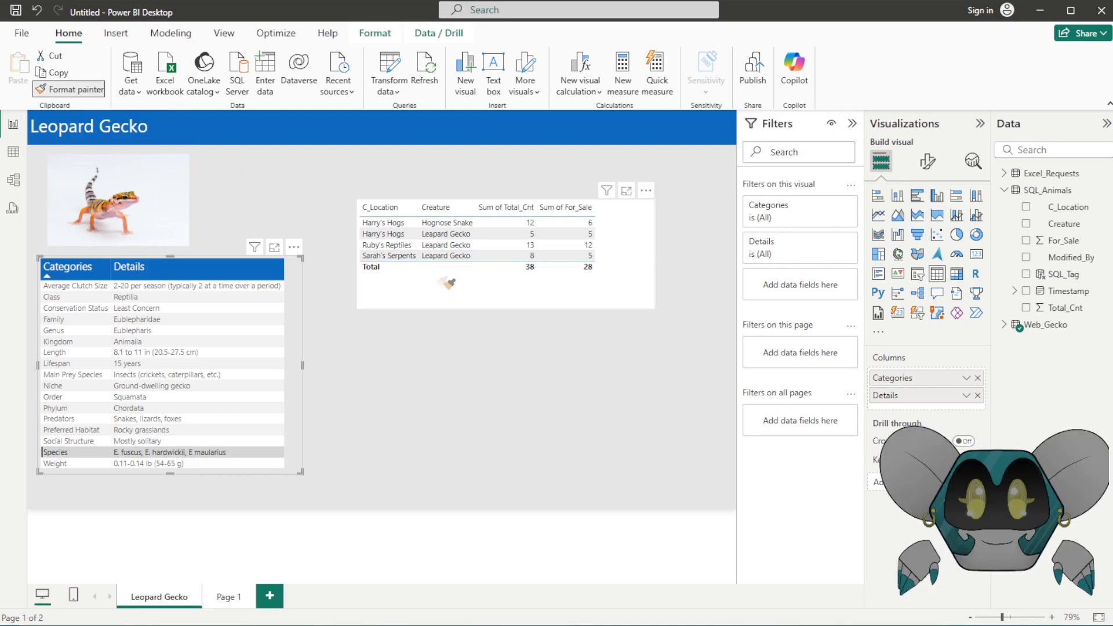
{"action": "left_click", "coordinate": [561, 292]}
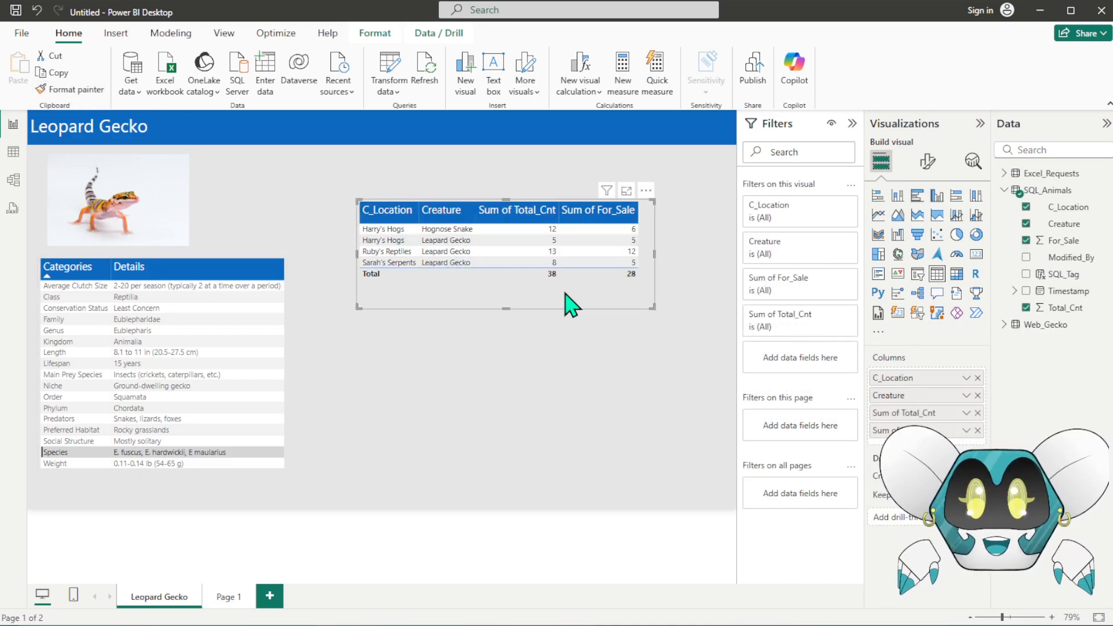
{"action": "left_click_drag", "start_coordinate": [568, 298], "coordinate": [586, 293]}
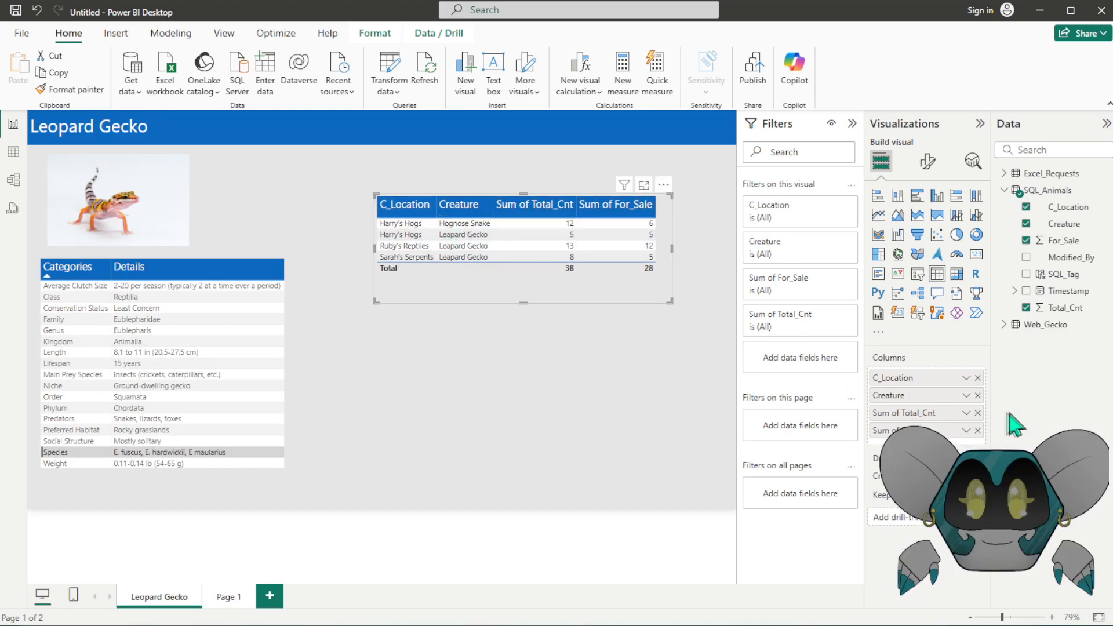
- Turn on the title of the SQL_Animals table and set its text to Current Animals
{"action": "left_click", "coordinate": [928, 162]}
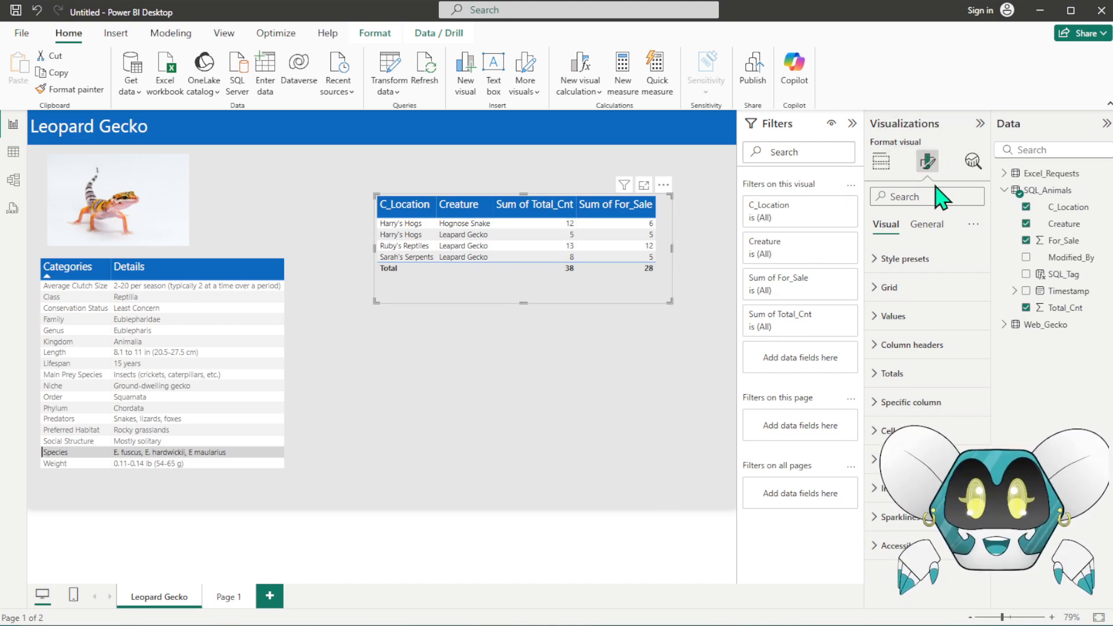
{"action": "left_click", "coordinate": [939, 232]}
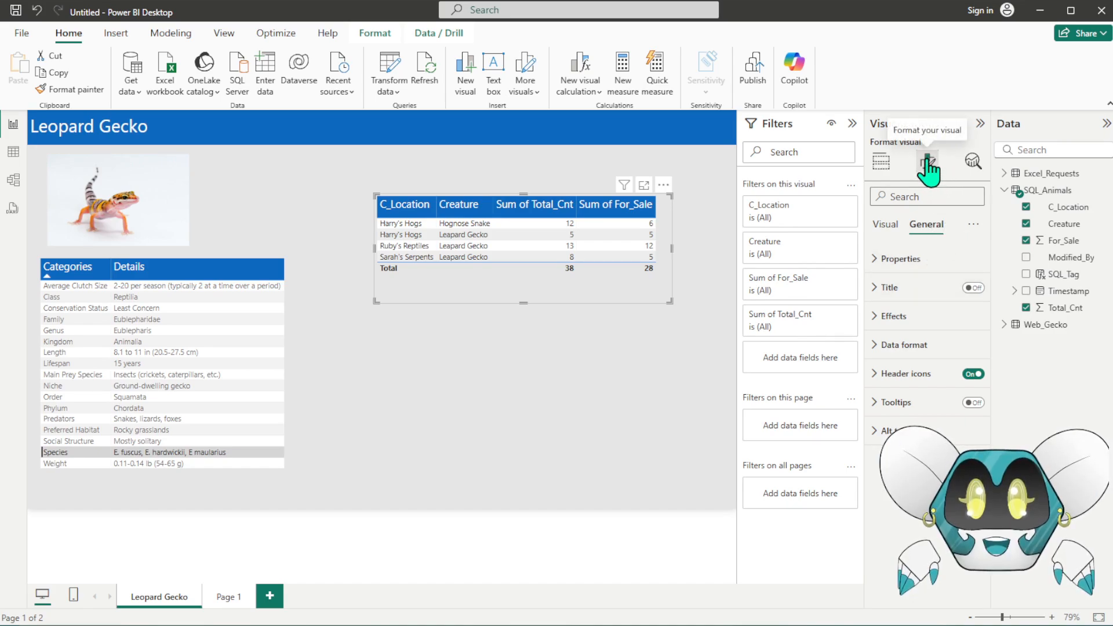
{"action": "left_click", "coordinate": [884, 288]}
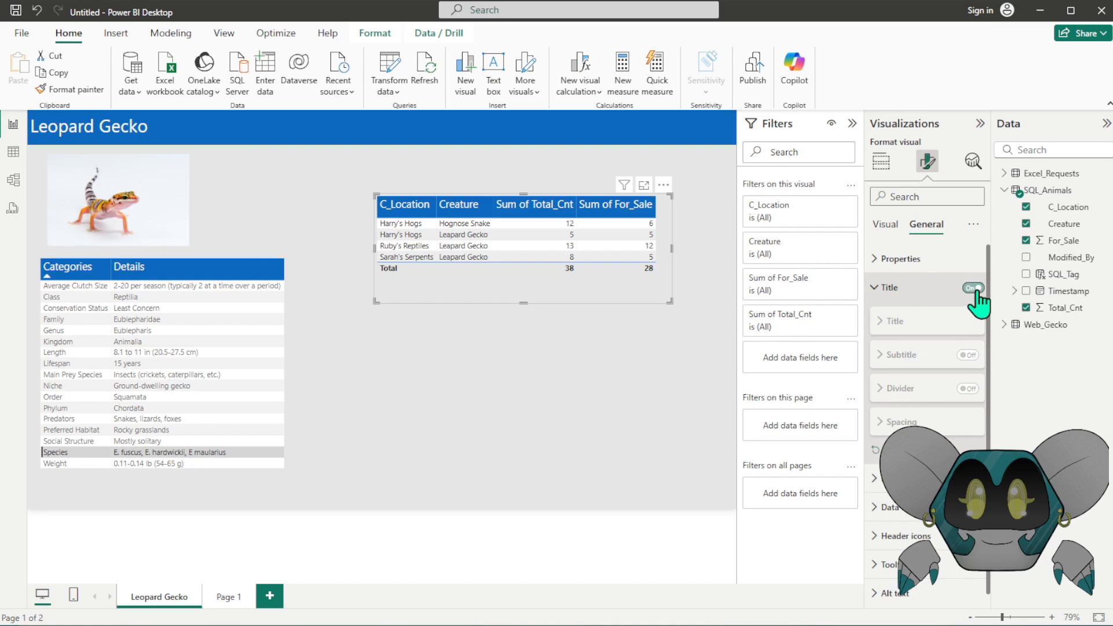
{"action": "left_click", "coordinate": [905, 355]}
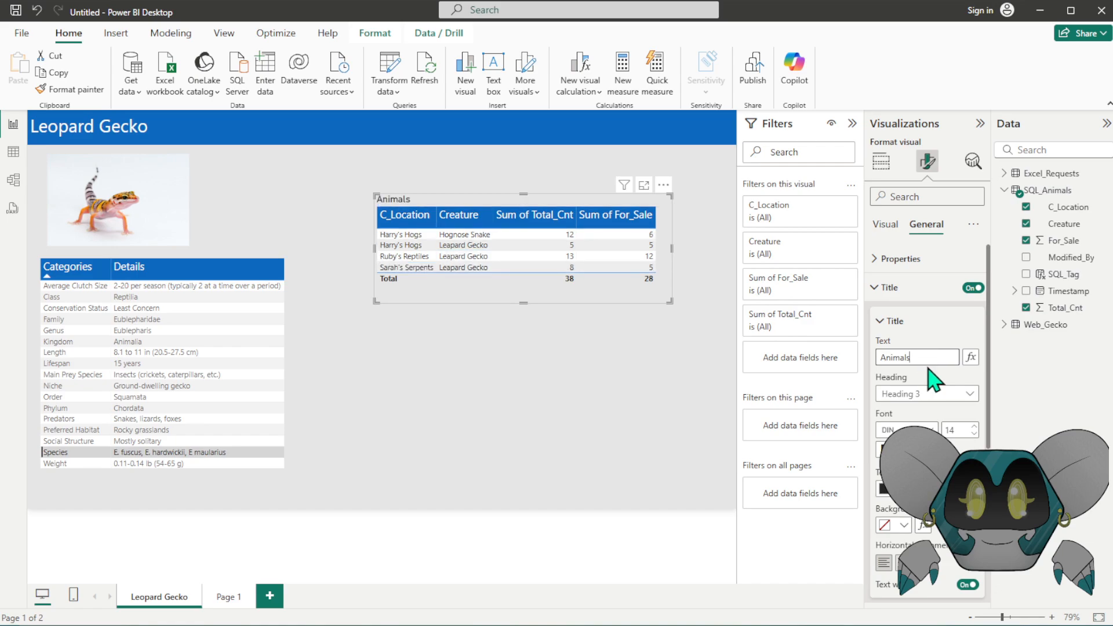
{"action": "type", "text": "Current Anim"}
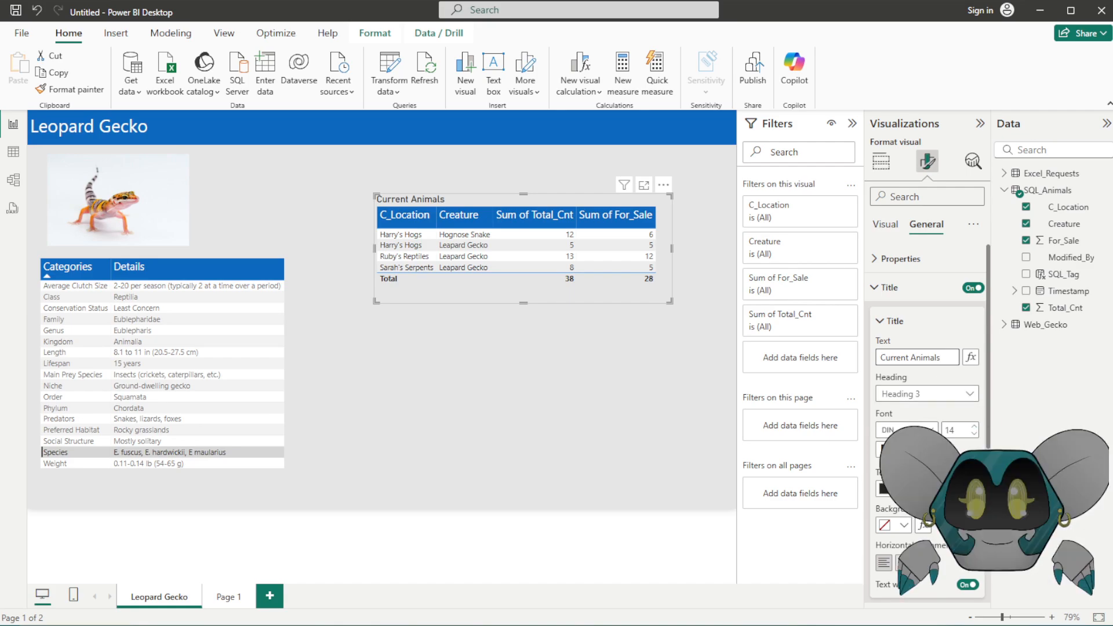
- Center the Current Animals title at font size 20 and move the table up to just below the banner
{"action": "scroll", "coordinate": [978, 399], "scroll_direction": "down", "scroll_amount": 3}
{"action": "left_click", "coordinate": [902, 446]}
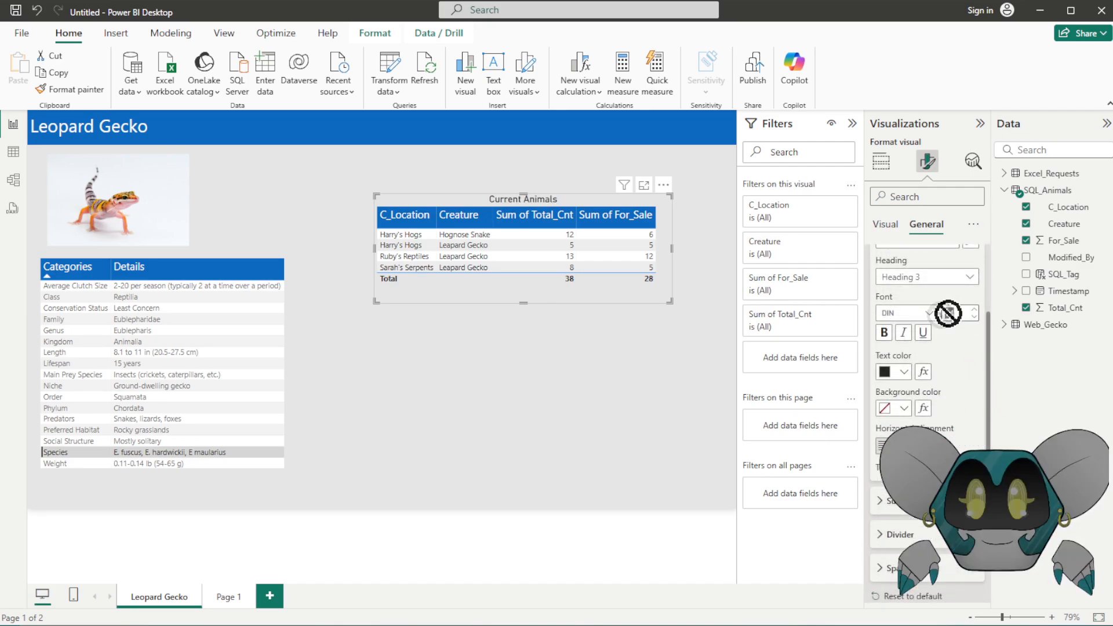
{"action": "type", "text": "20"}
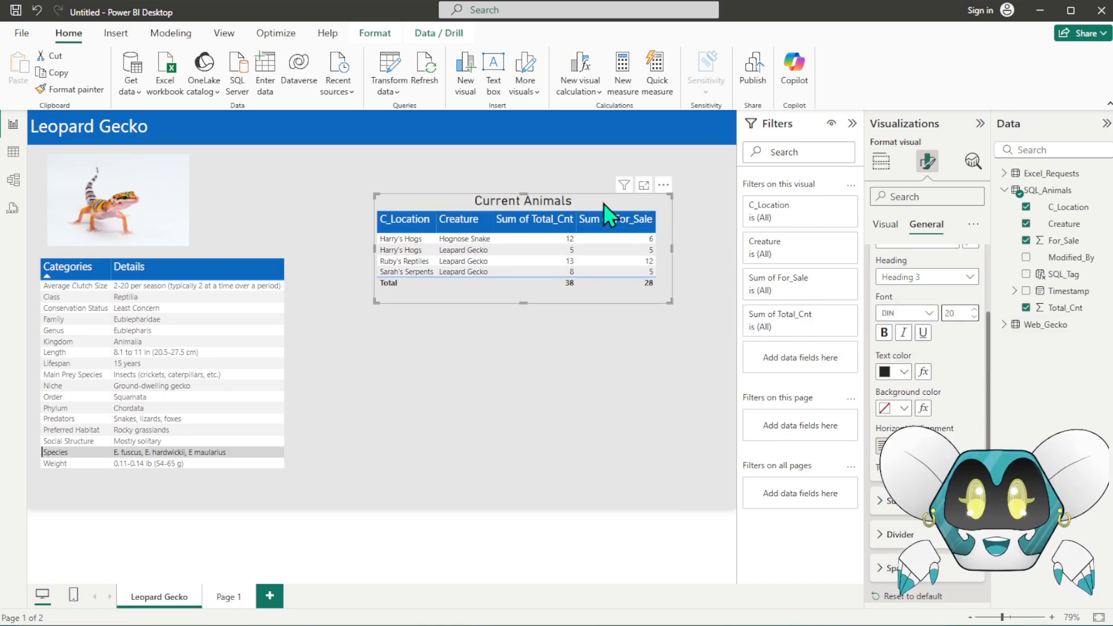
{"action": "left_click_drag", "start_coordinate": [603, 203], "coordinate": [597, 161]}
{"action": "left_click", "coordinate": [603, 322]}
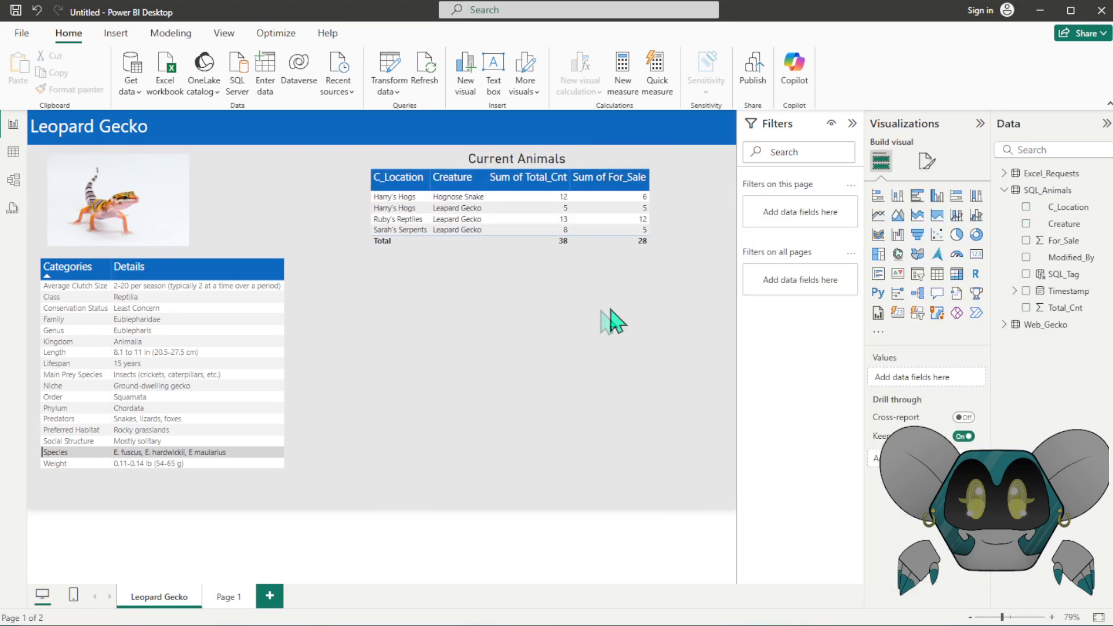
- Add a table below Current Animals with Requested By, Creature, Male, Female and Total Count Requested from Excel_Requests, aligning their left edges
{"action": "left_click", "coordinate": [932, 274]}
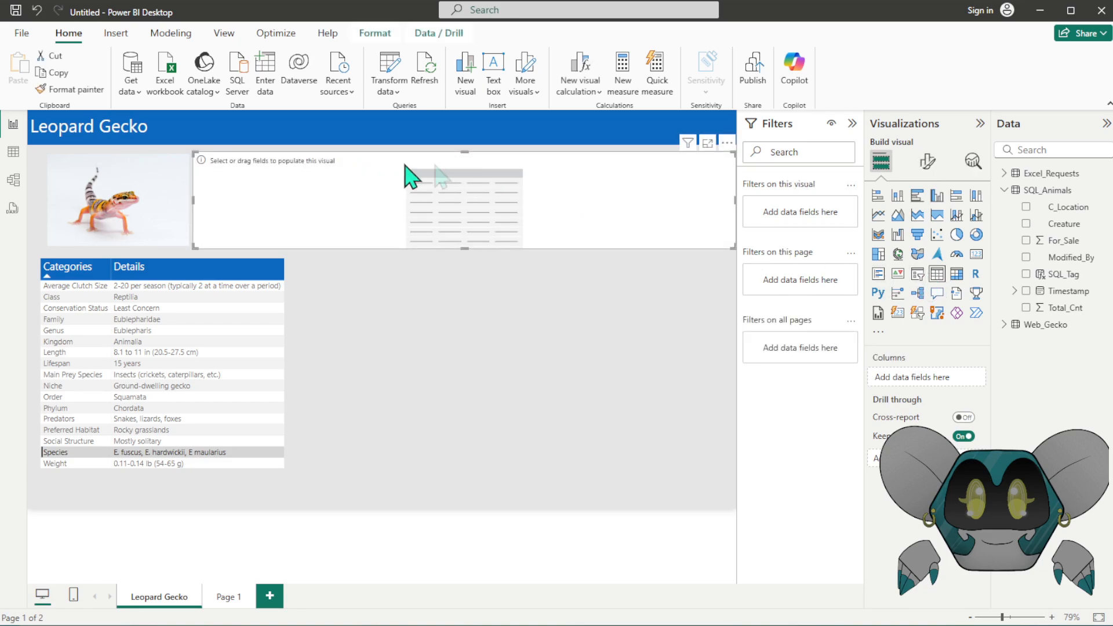
{"action": "left_click_drag", "start_coordinate": [199, 244], "coordinate": [400, 323]}
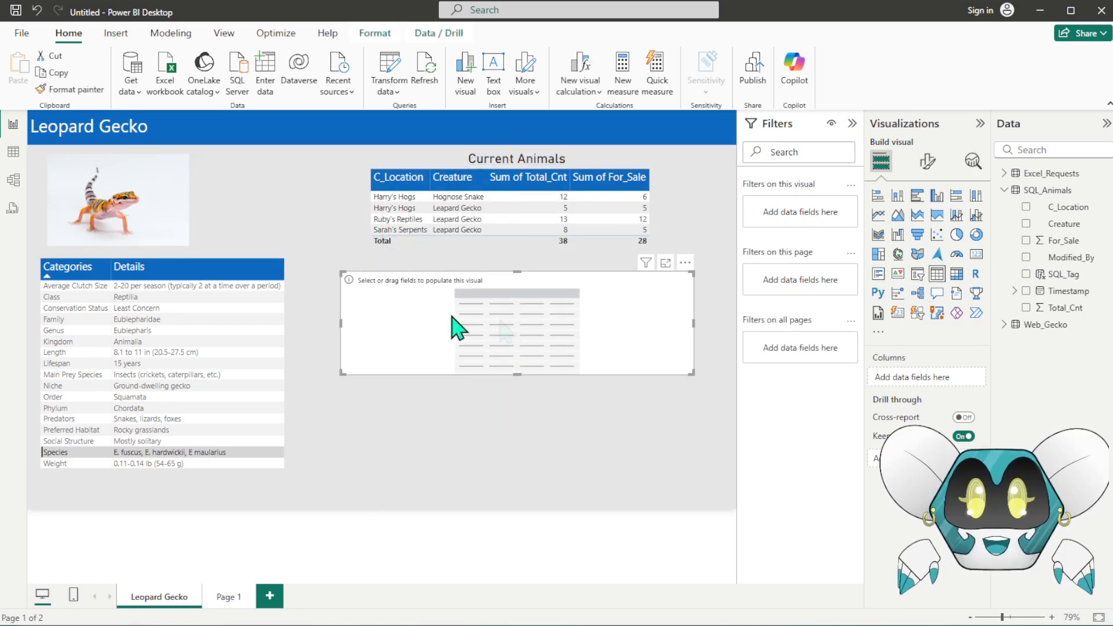
{"action": "left_click", "coordinate": [1004, 191]}
{"action": "left_click", "coordinate": [1004, 173]}
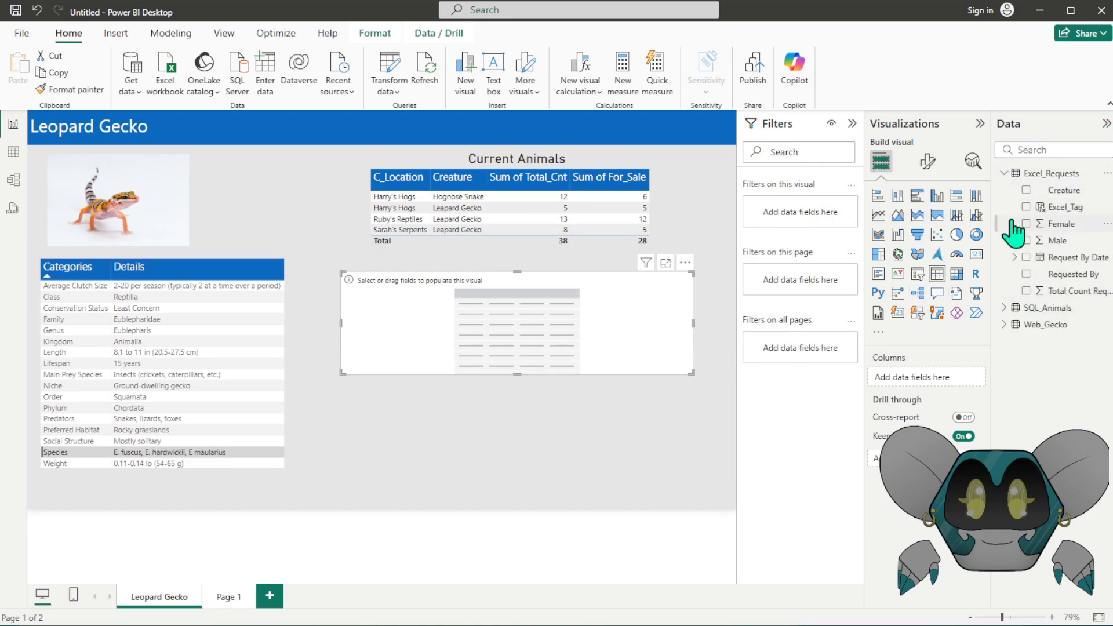
{"action": "left_click", "coordinate": [1025, 274]}
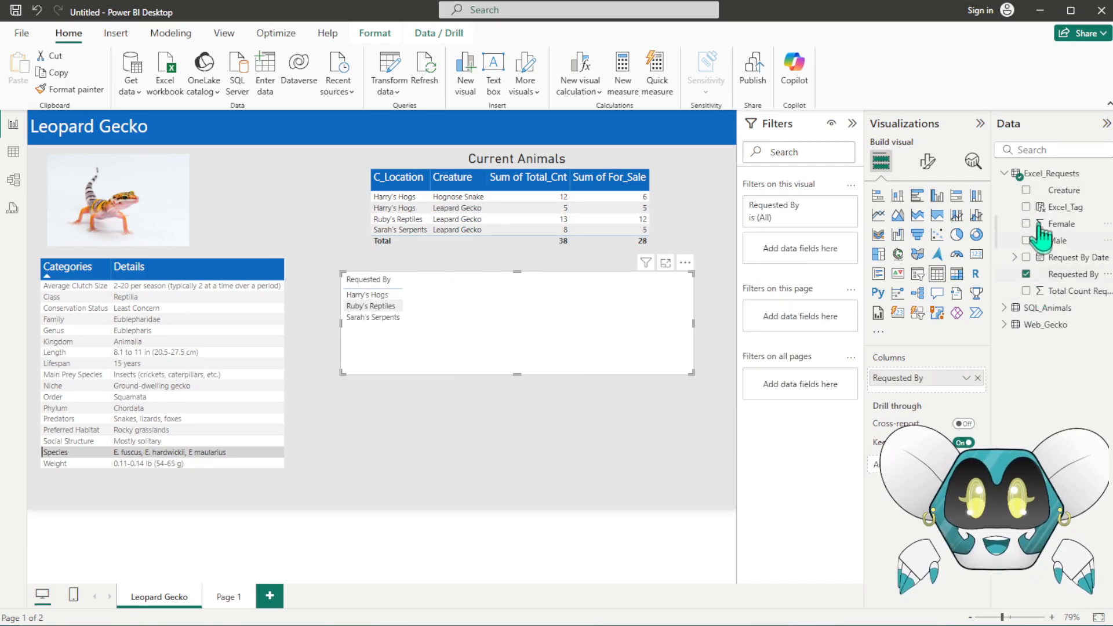
{"action": "left_click", "coordinate": [1026, 190]}
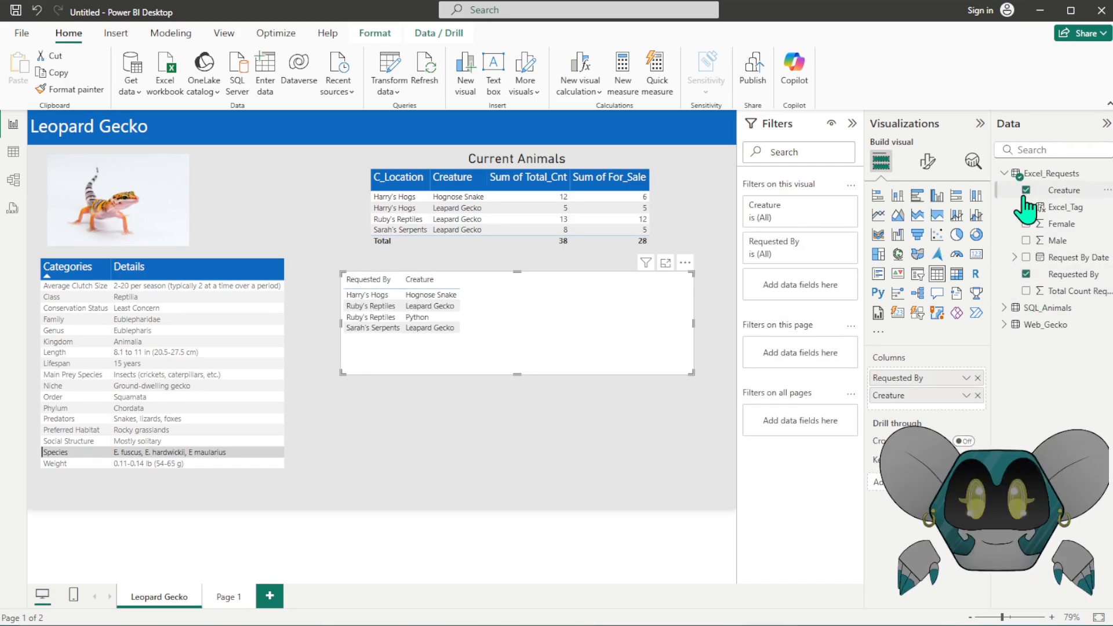
{"action": "left_click", "coordinate": [1026, 241]}
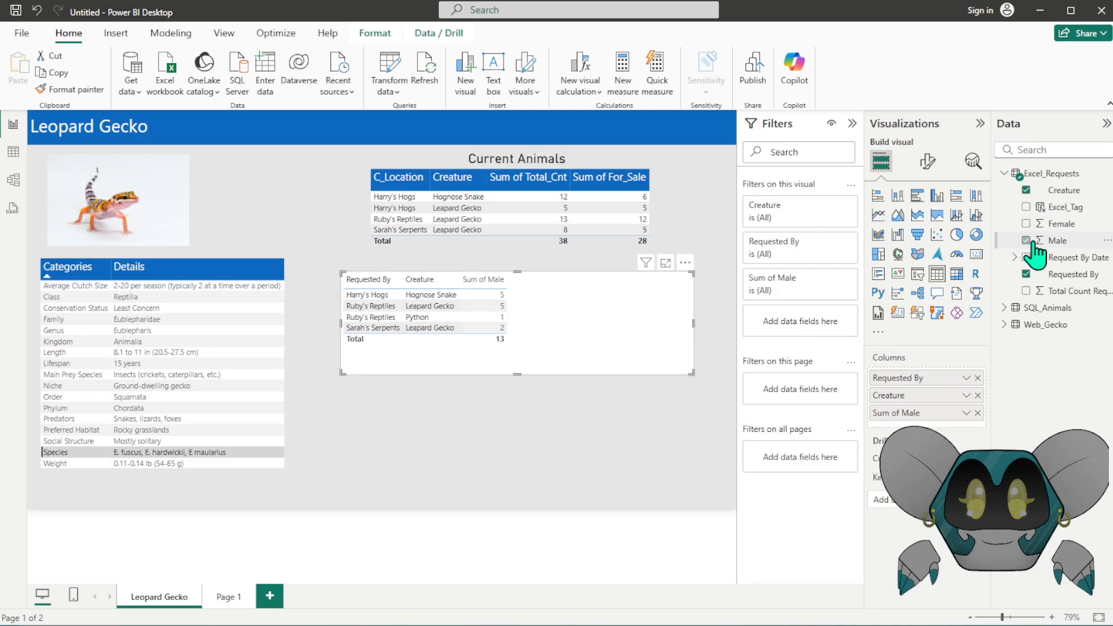
{"action": "left_click", "coordinate": [1026, 224]}
{"action": "left_click", "coordinate": [1024, 291]}
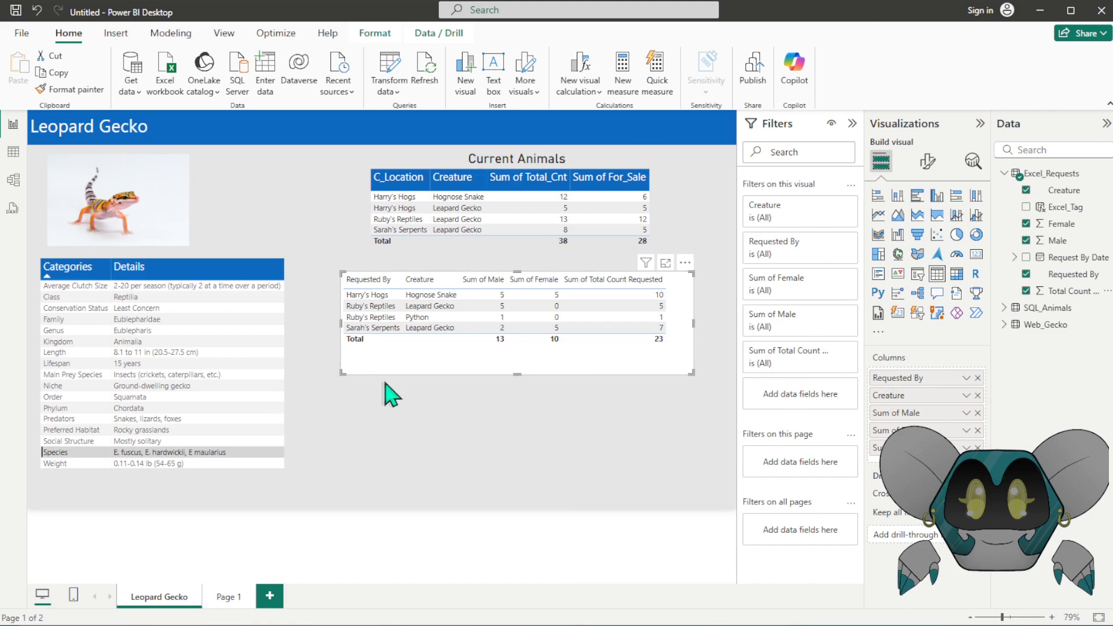
{"action": "left_click_drag", "start_coordinate": [341, 373], "coordinate": [369, 373]}
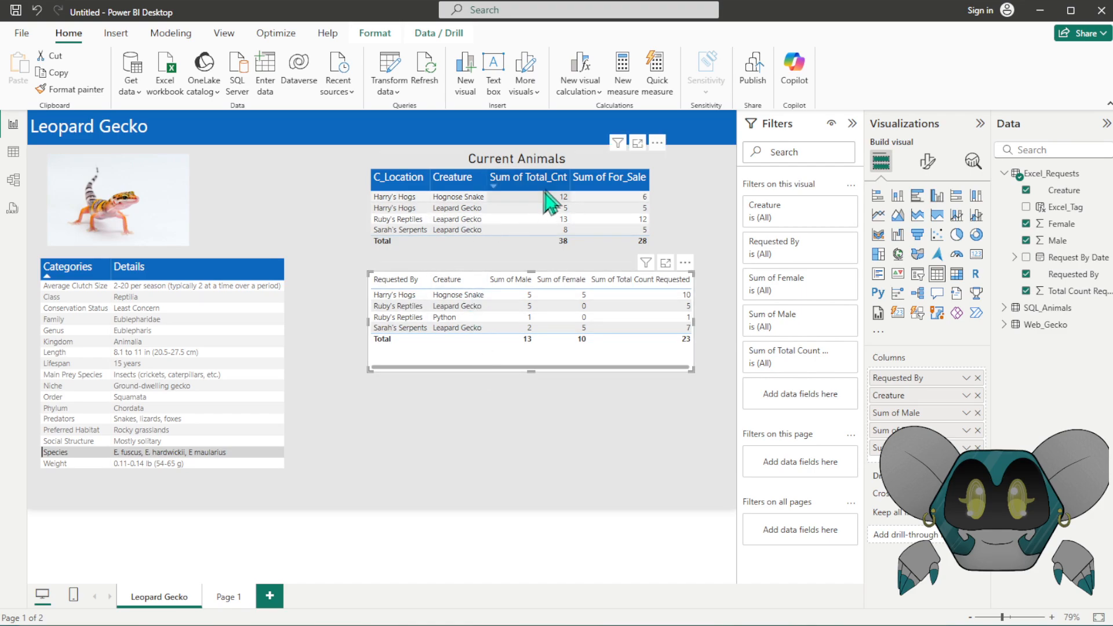
- Sort Current Animals by Sum of Total_Cnt in descending order and copy its formatting onto the Excel_Requests table with Format painter
{"action": "left_click", "coordinate": [510, 184]}
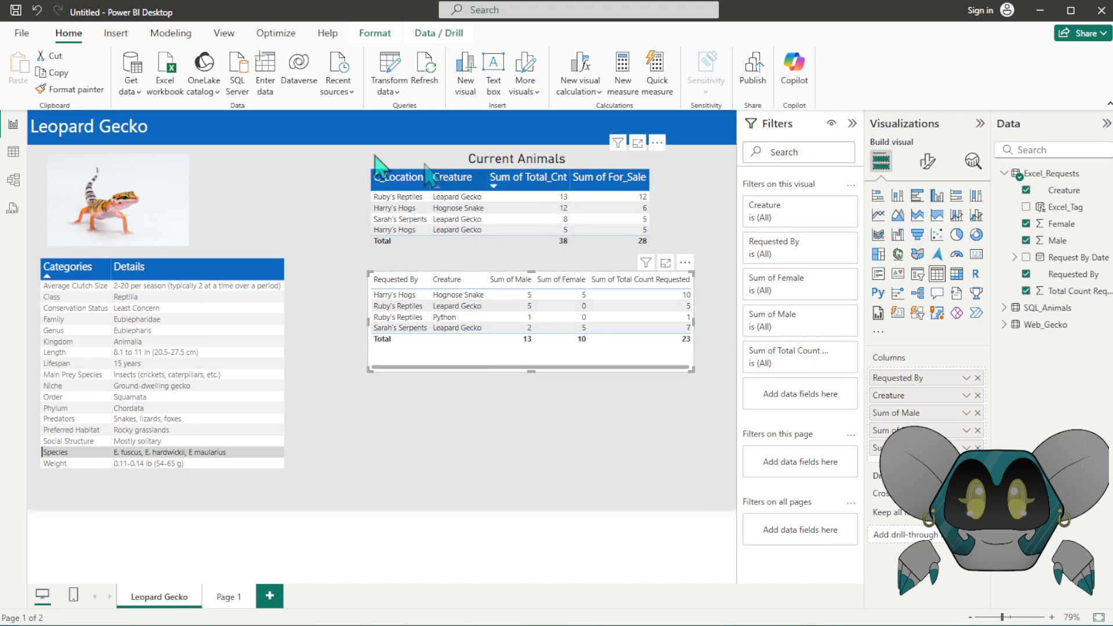
{"action": "left_click", "coordinate": [429, 246]}
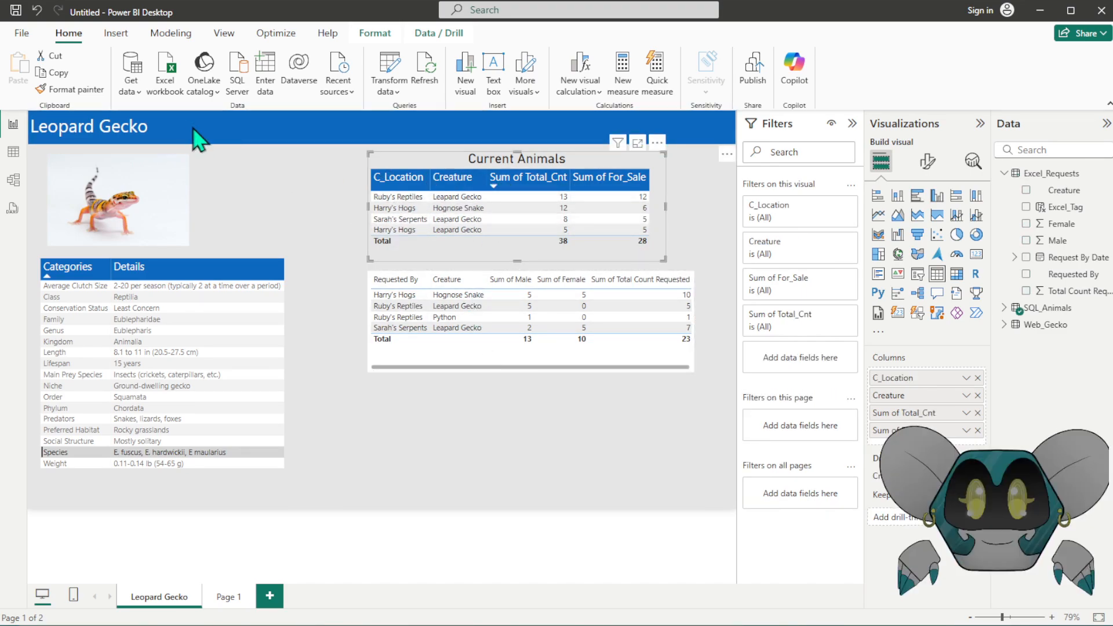
{"action": "left_click", "coordinate": [70, 89]}
{"action": "left_click", "coordinate": [449, 352]}
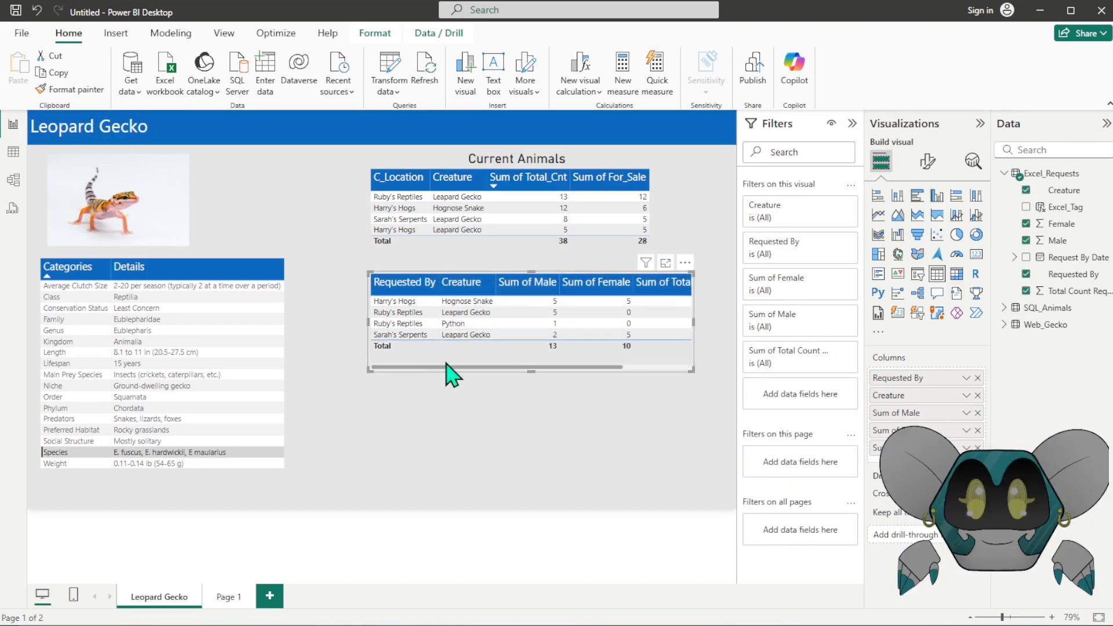
- Turn on the title of the Excel_Requests table and set its text to New Requests
{"action": "left_click", "coordinate": [927, 165]}
{"action": "left_click", "coordinate": [926, 224]}
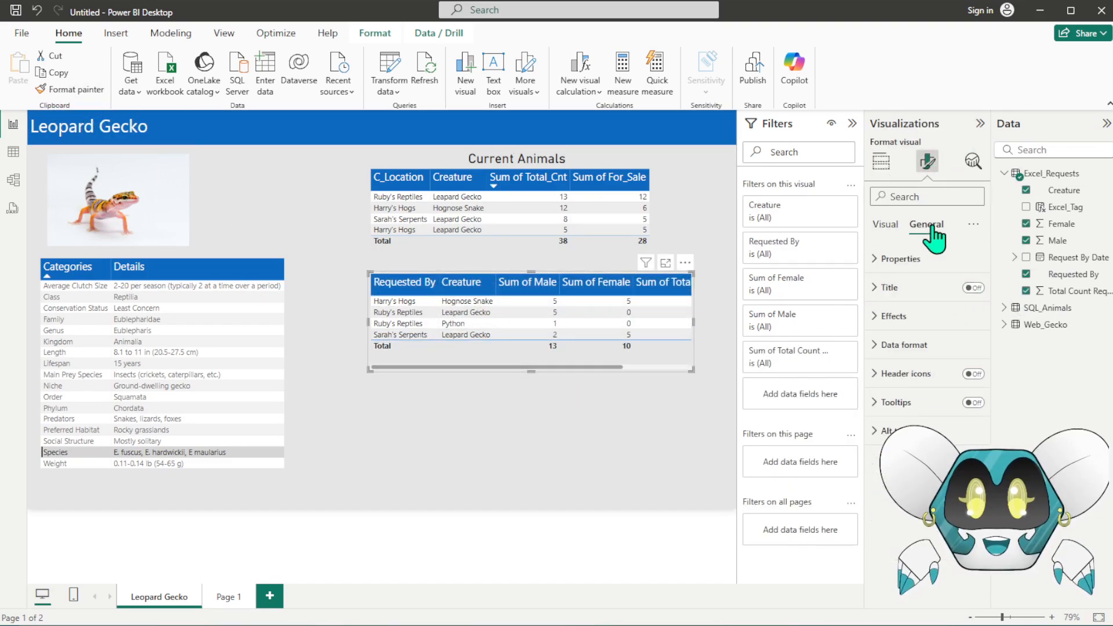
{"action": "left_click", "coordinate": [879, 288]}
{"action": "left_click", "coordinate": [903, 358]}
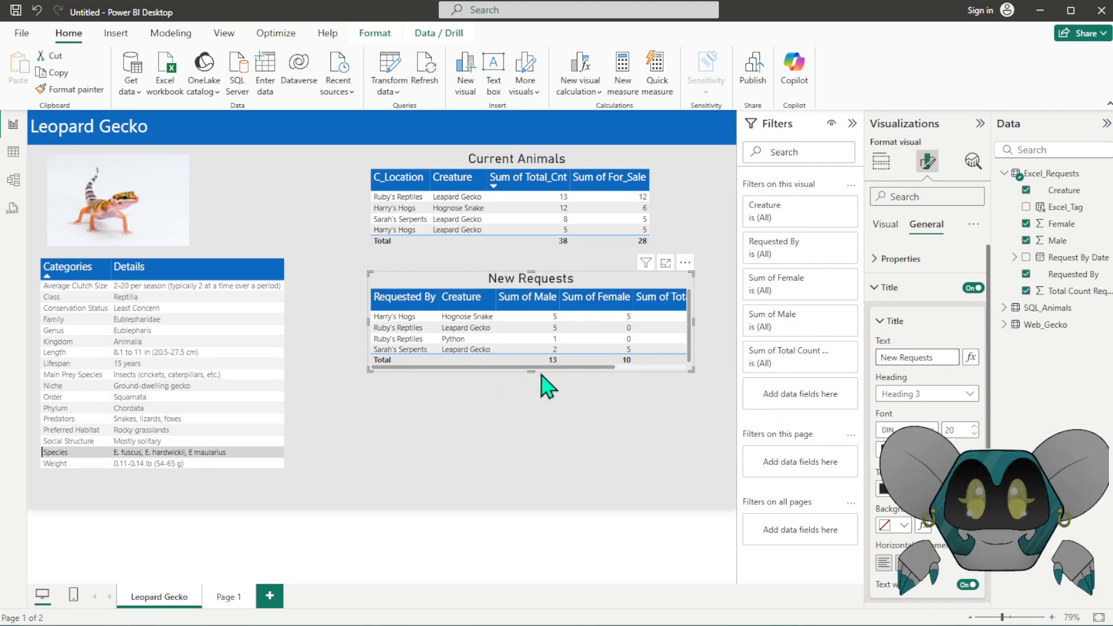
- Make the New Requests table slightly taller and wider and move it left so it is centered beneath Current Animals
{"action": "mouse_move", "coordinate": [533, 372]}
{"action": "left_mouse_down"}
{"action": "mouse_move", "coordinate": [534, 398]}
{"action": "mouse_move", "coordinate": [549, 386]}
{"action": "left_mouse_up"}
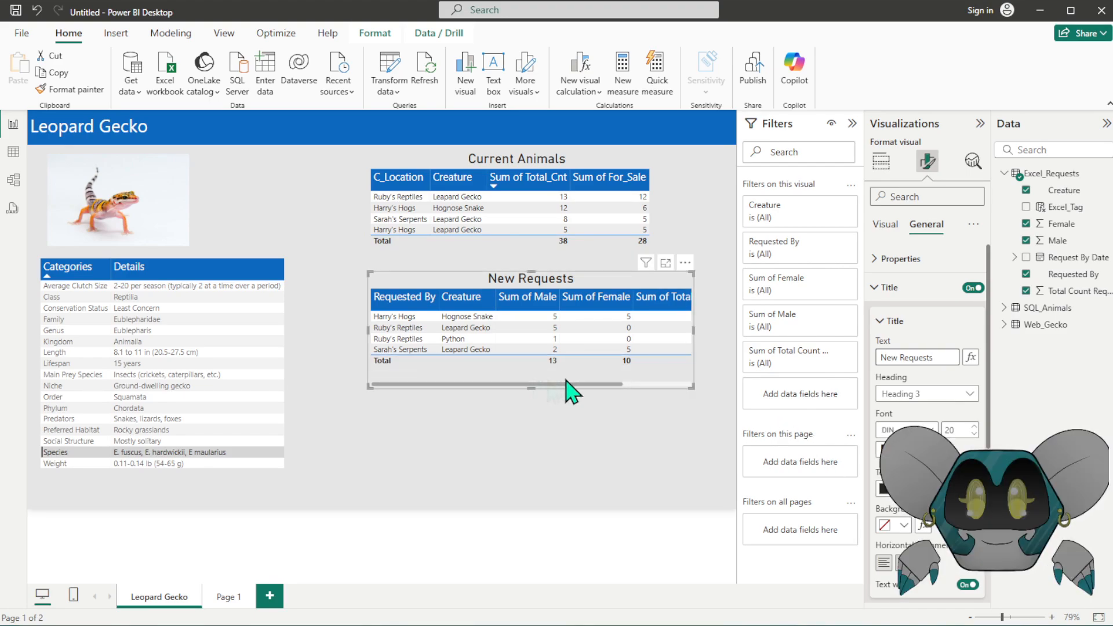
{"action": "left_click_drag", "start_coordinate": [692, 331], "coordinate": [727, 268]}
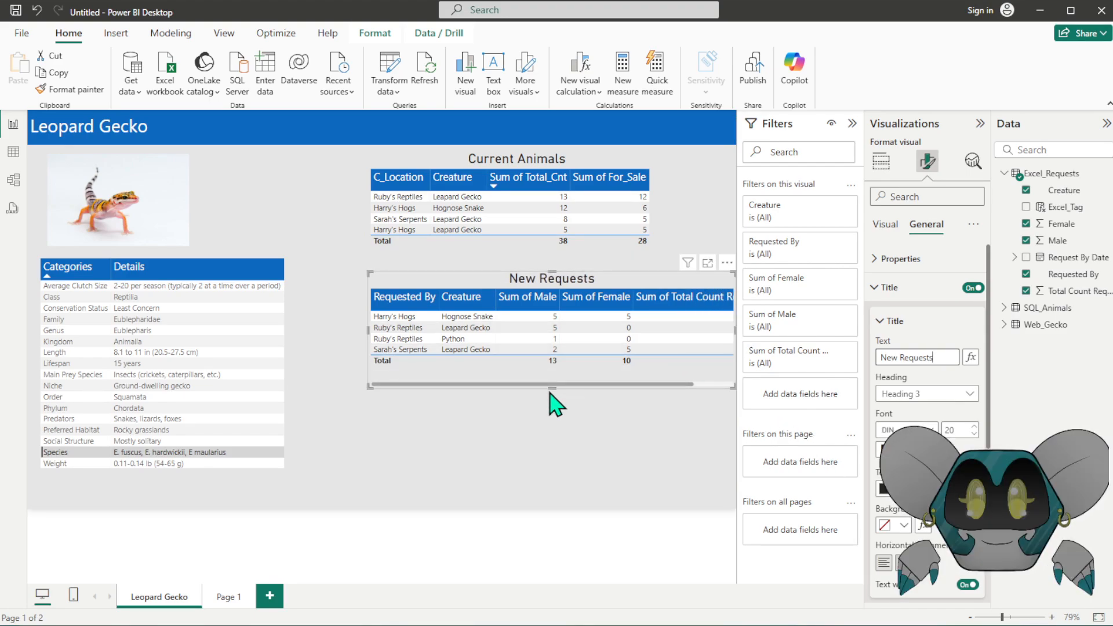
{"action": "left_click_drag", "start_coordinate": [514, 390], "coordinate": [481, 393]}
{"action": "left_click_drag", "start_coordinate": [704, 326], "coordinate": [735, 339]}
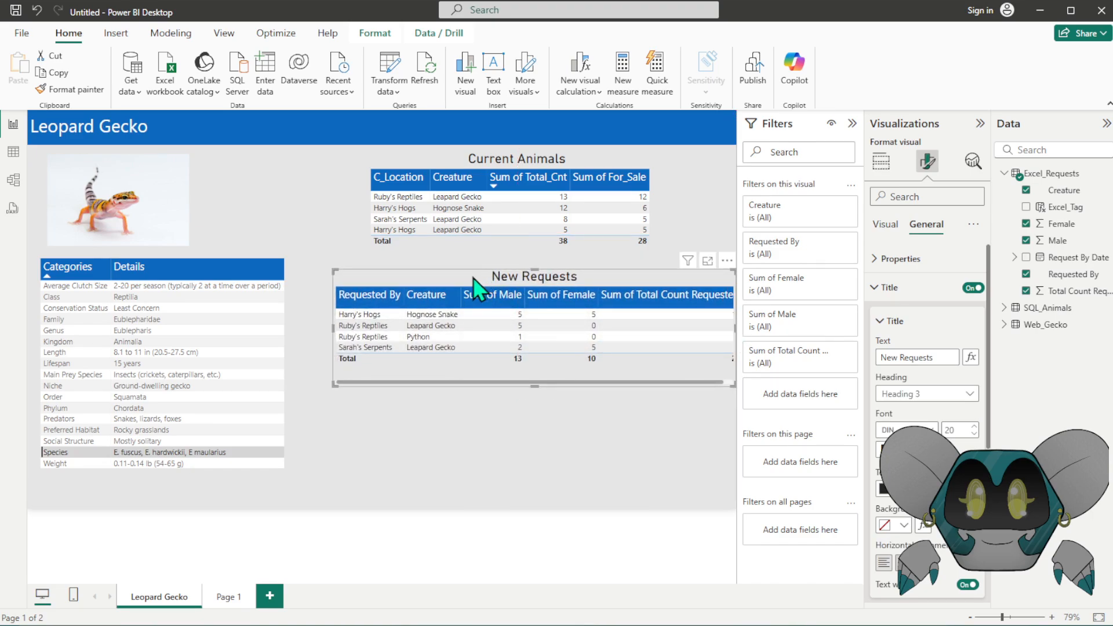
{"action": "left_click_drag", "start_coordinate": [473, 277], "coordinate": [455, 277]}
{"action": "left_click_drag", "start_coordinate": [611, 381], "coordinate": [661, 385]}
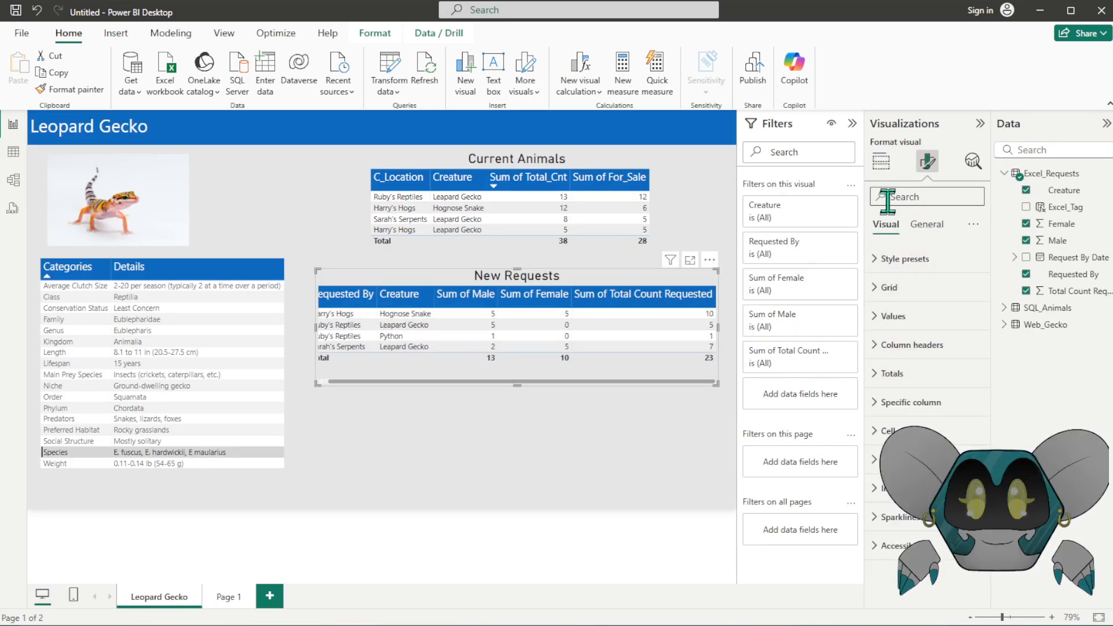
- Narrow the last column of New Requests and rename it Total Requested, shortening the name to Total after narrowing it further
{"action": "left_click", "coordinate": [880, 164]}
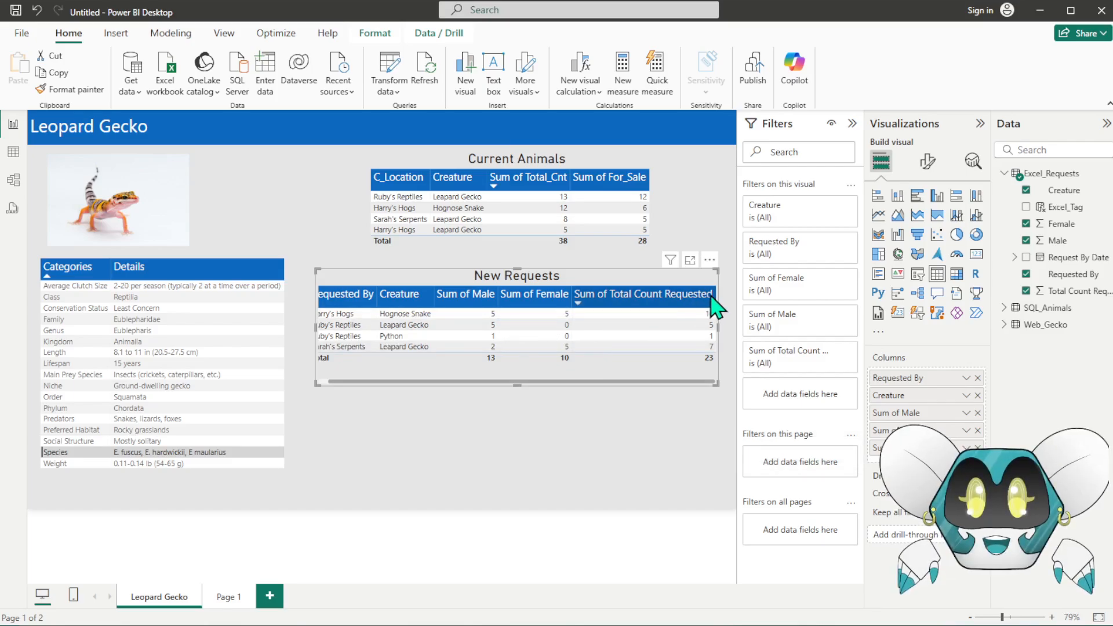
{"action": "left_click_drag", "start_coordinate": [706, 296], "coordinate": [678, 299]}
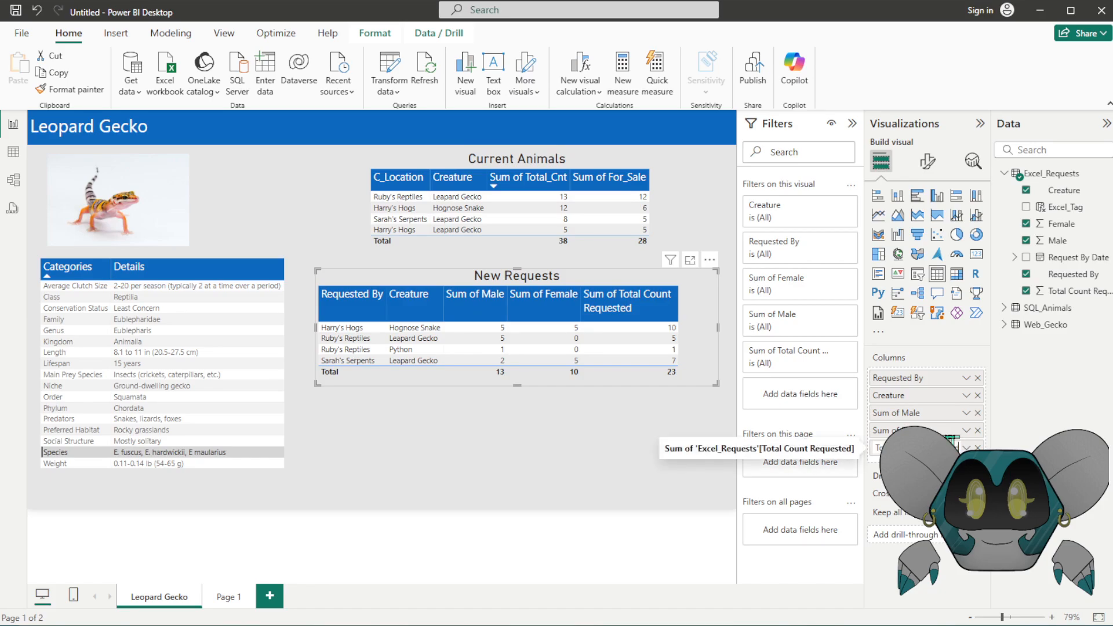
{"action": "double_click", "coordinate": [876, 446]}
{"action": "type", "text": "Total Requested"}
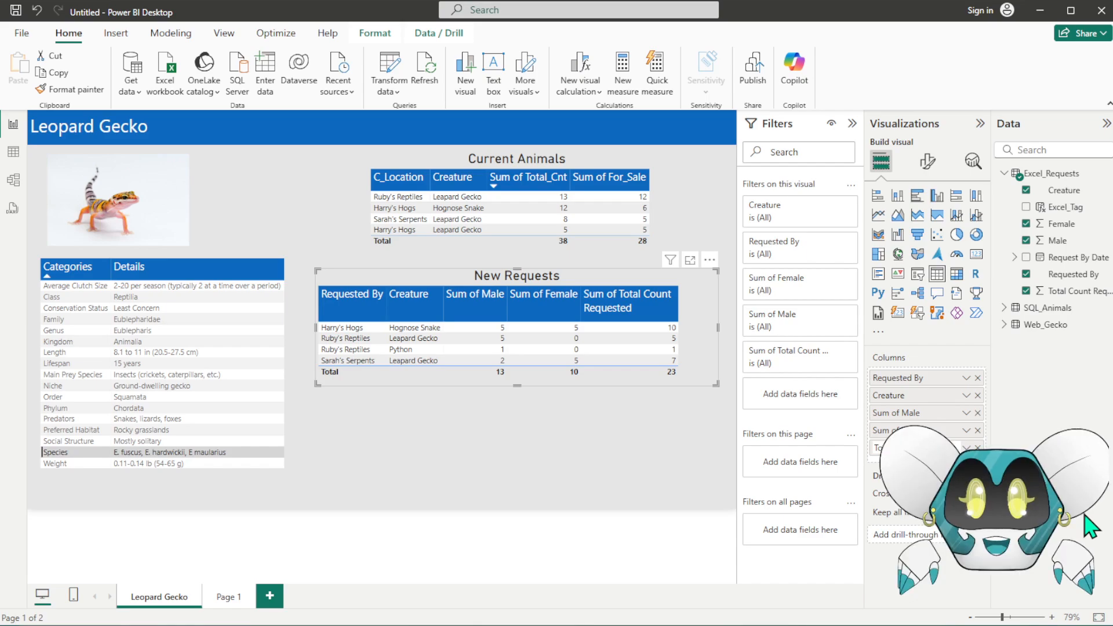
{"action": "key", "text": "Return"}
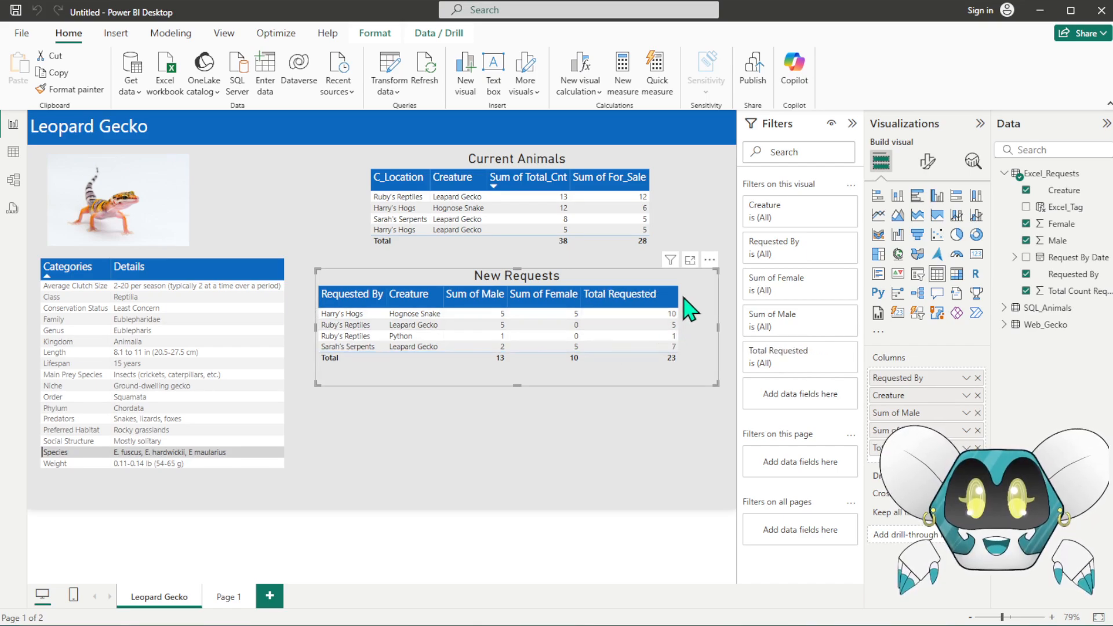
{"action": "left_click_drag", "start_coordinate": [676, 296], "coordinate": [671, 295]}
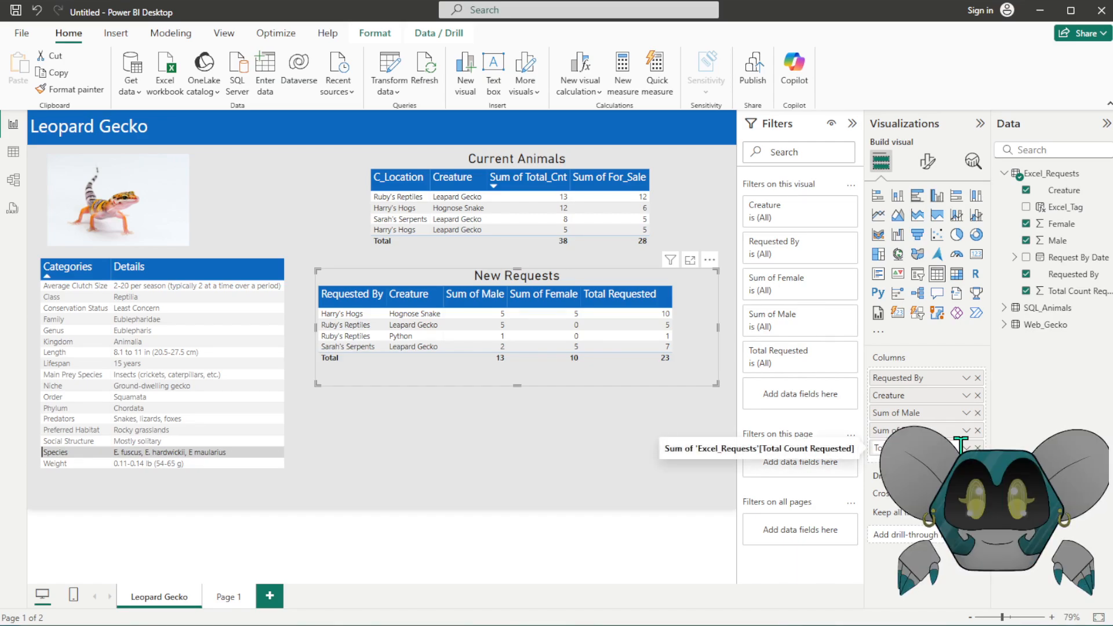
{"action": "key", "text": "Return"}
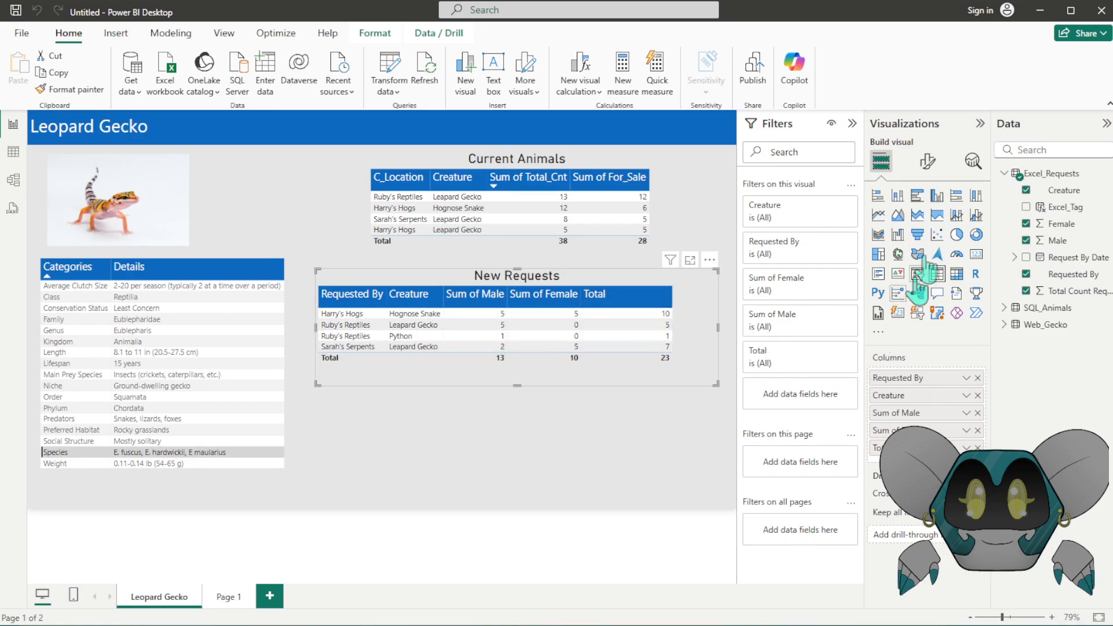
- Center-align the column headers of the New Requests table and deselect it
{"action": "left_click", "coordinate": [927, 162]}
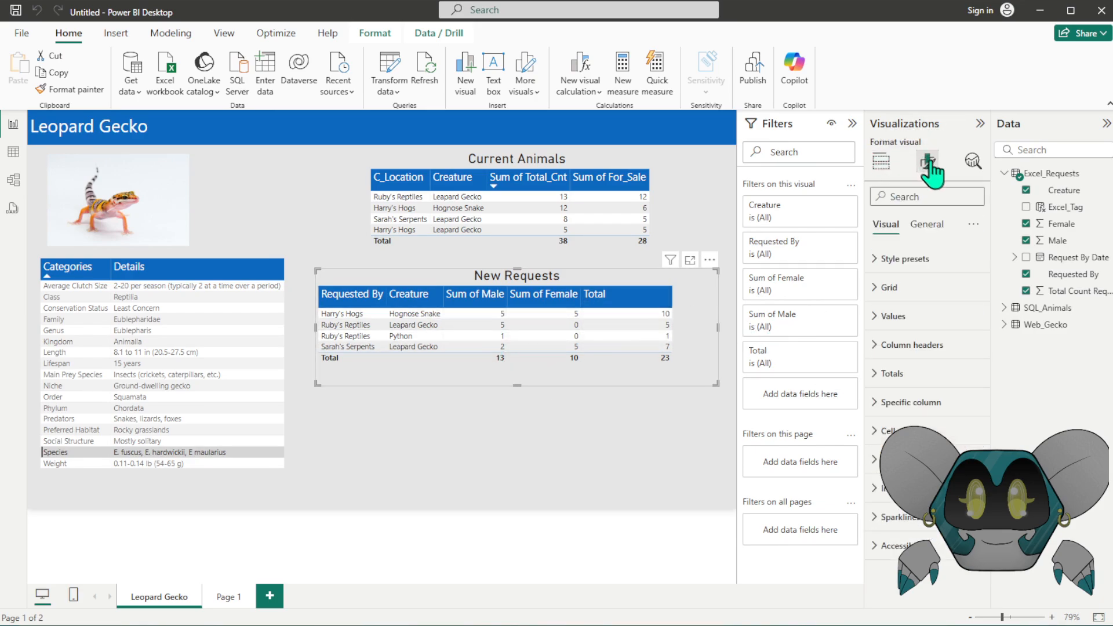
{"action": "left_click", "coordinate": [916, 344]}
{"action": "left_click", "coordinate": [903, 546]}
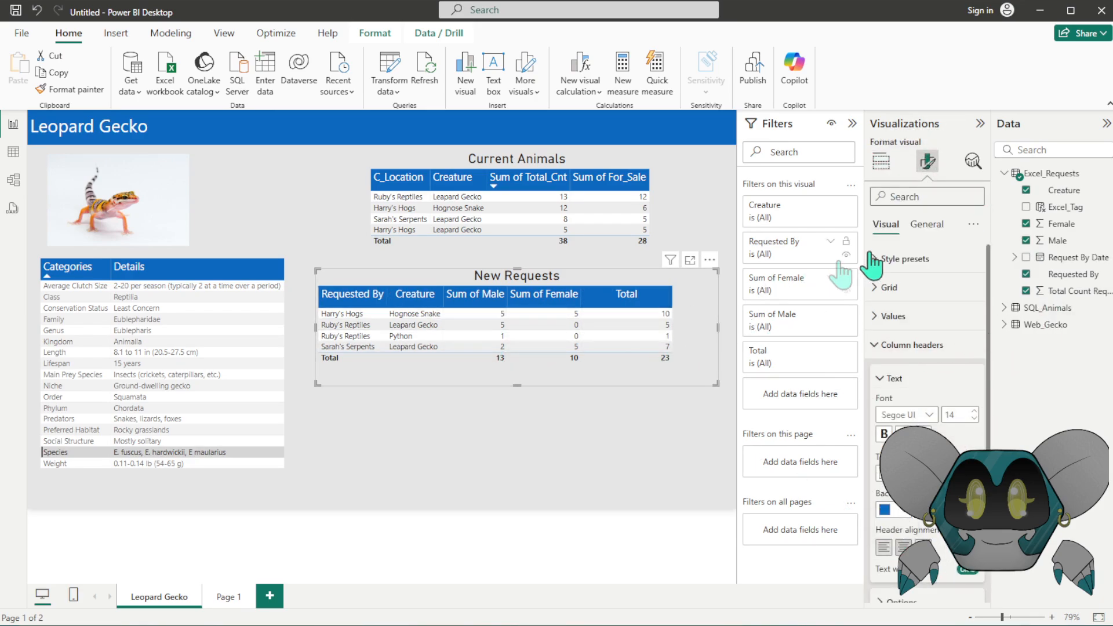
{"action": "left_click", "coordinate": [881, 162]}
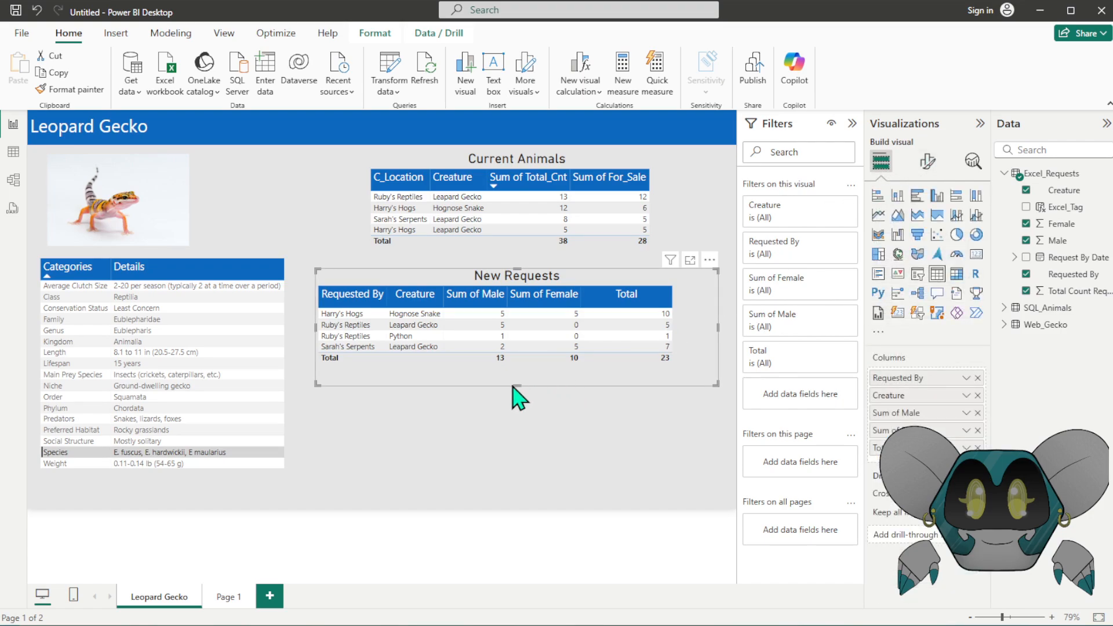
{"action": "left_click", "coordinate": [579, 411]}
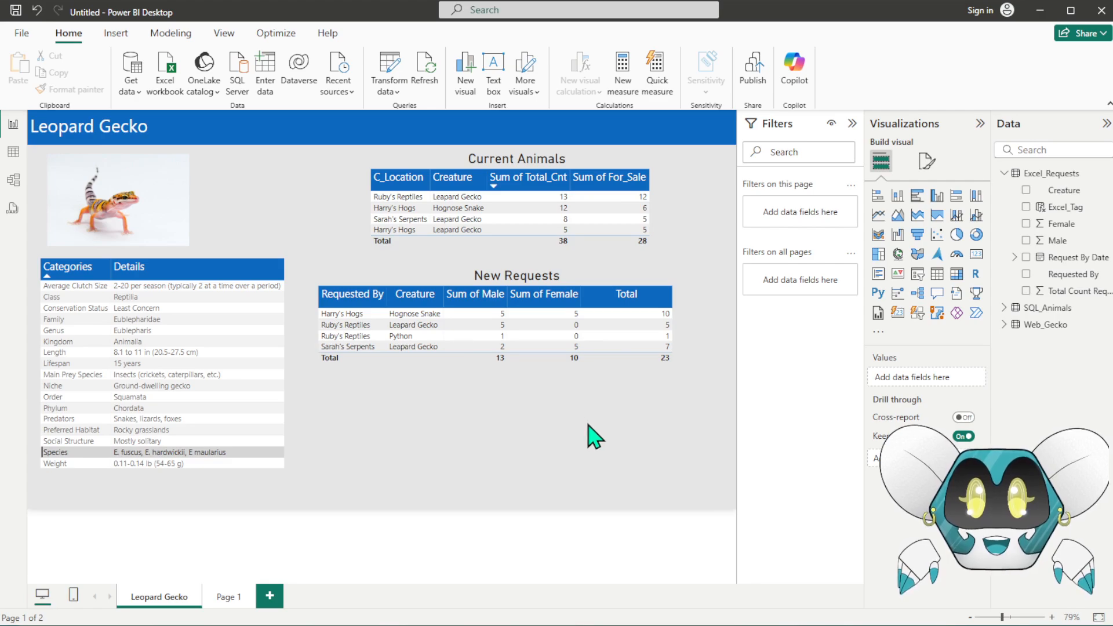
- Sort the gecko details table by Categories in descending order, return it to ascending order and deselect the table
{"action": "left_click", "coordinate": [70, 281]}
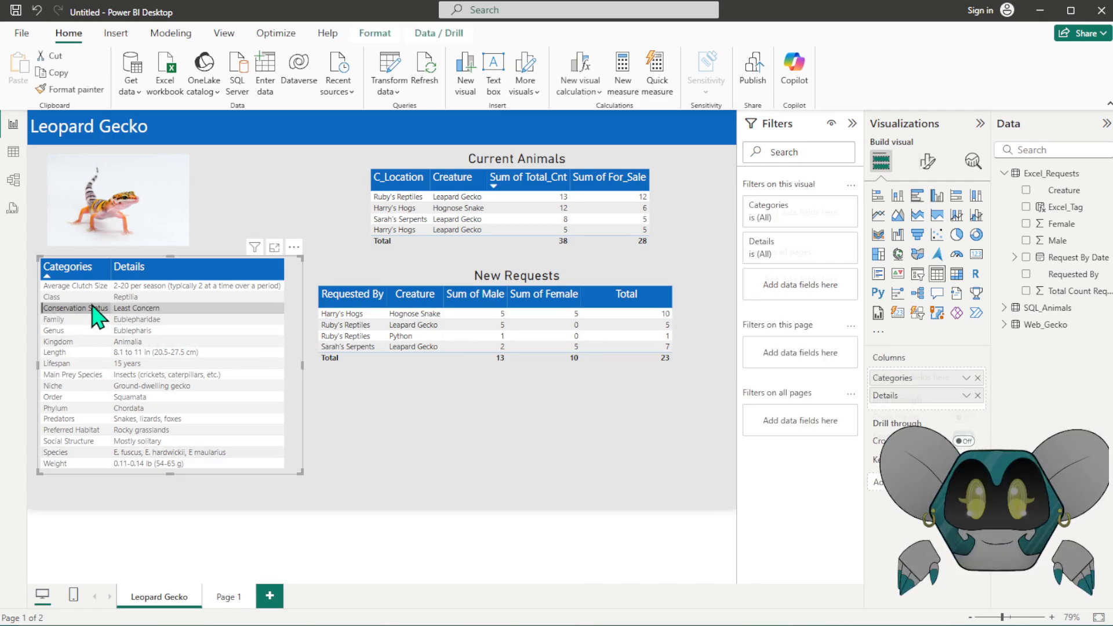
{"action": "left_click", "coordinate": [86, 268]}
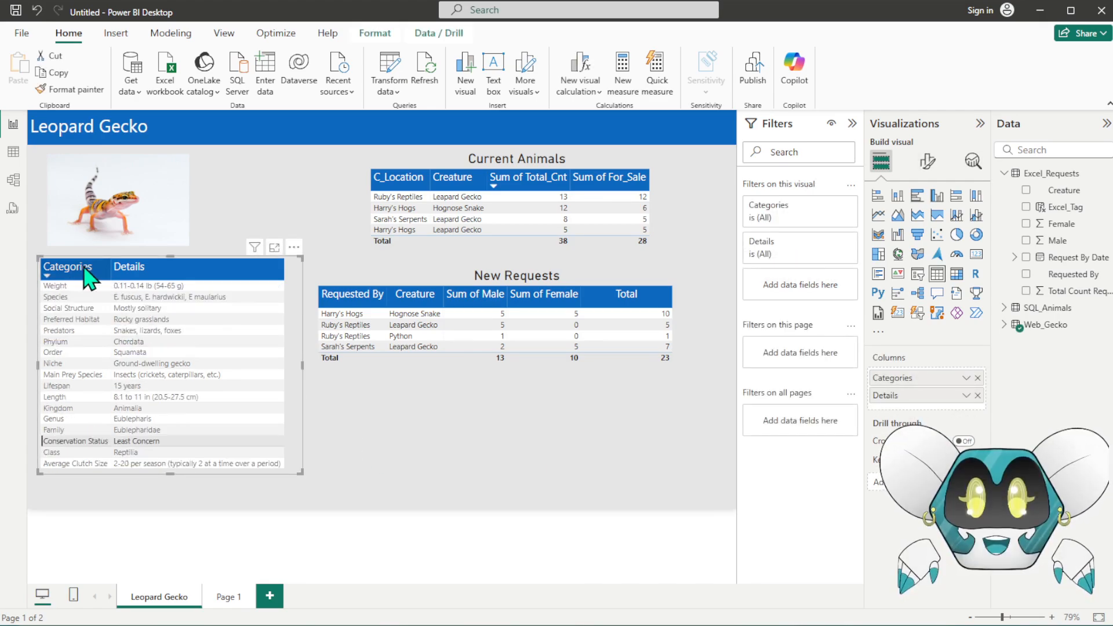
{"action": "left_click", "coordinate": [559, 447]}
{"action": "left_click", "coordinate": [86, 277]}
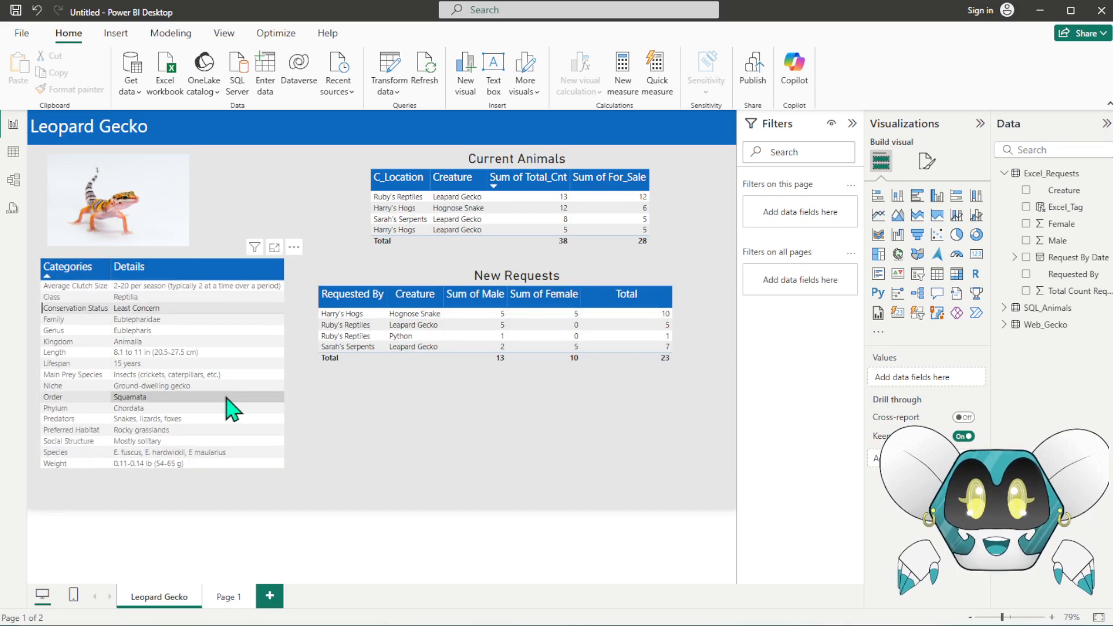
{"action": "left_click", "coordinate": [77, 313]}
{"action": "left_click", "coordinate": [608, 473]}
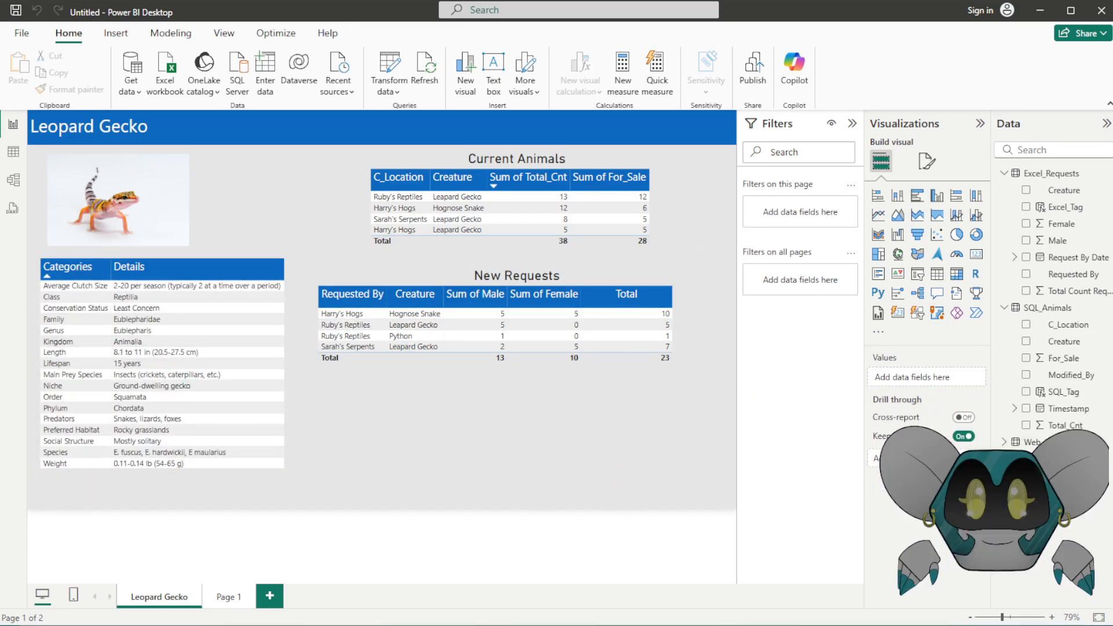
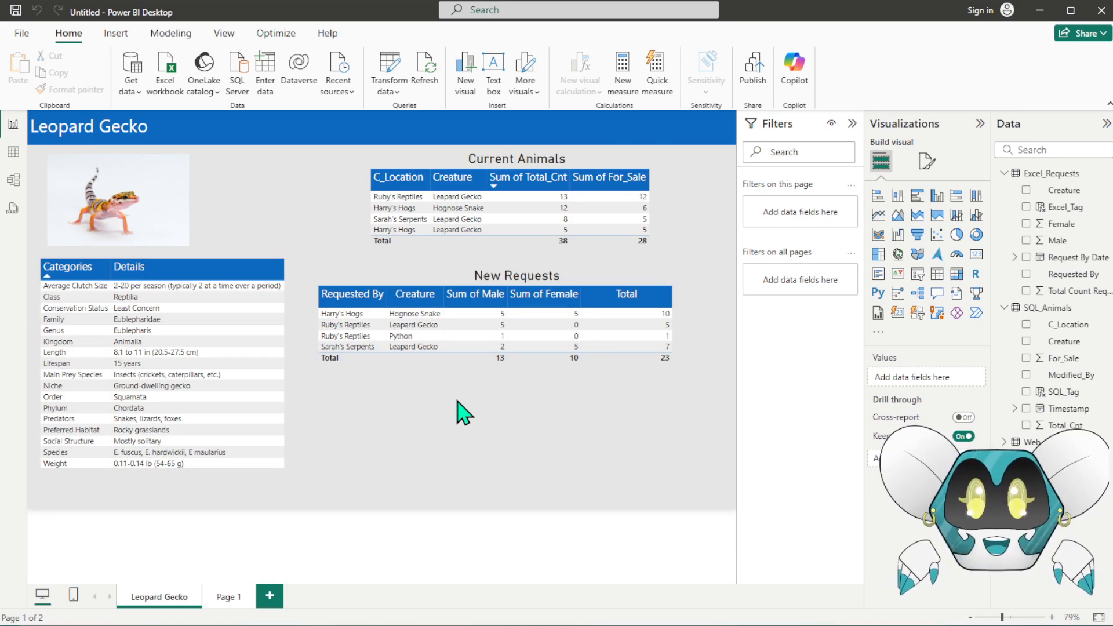
- Widen the data field list and add a new measure named Measure_TotalMales to the Excel_Requests table
{"action": "left_click_drag", "start_coordinate": [992, 335], "coordinate": [955, 334]}
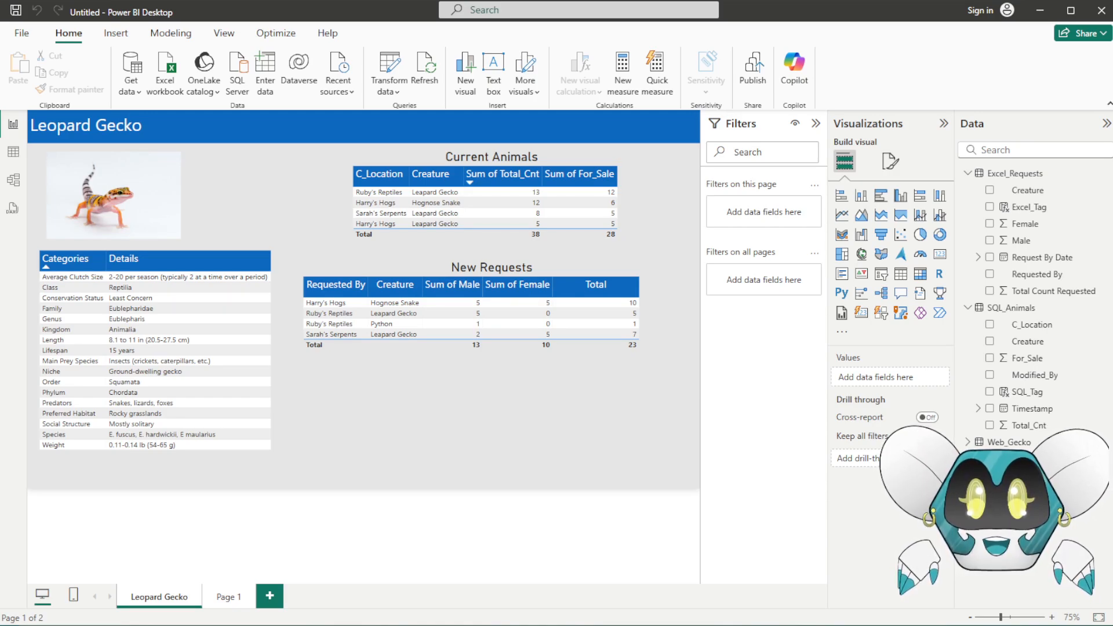
{"action": "left_click", "coordinate": [1060, 175]}
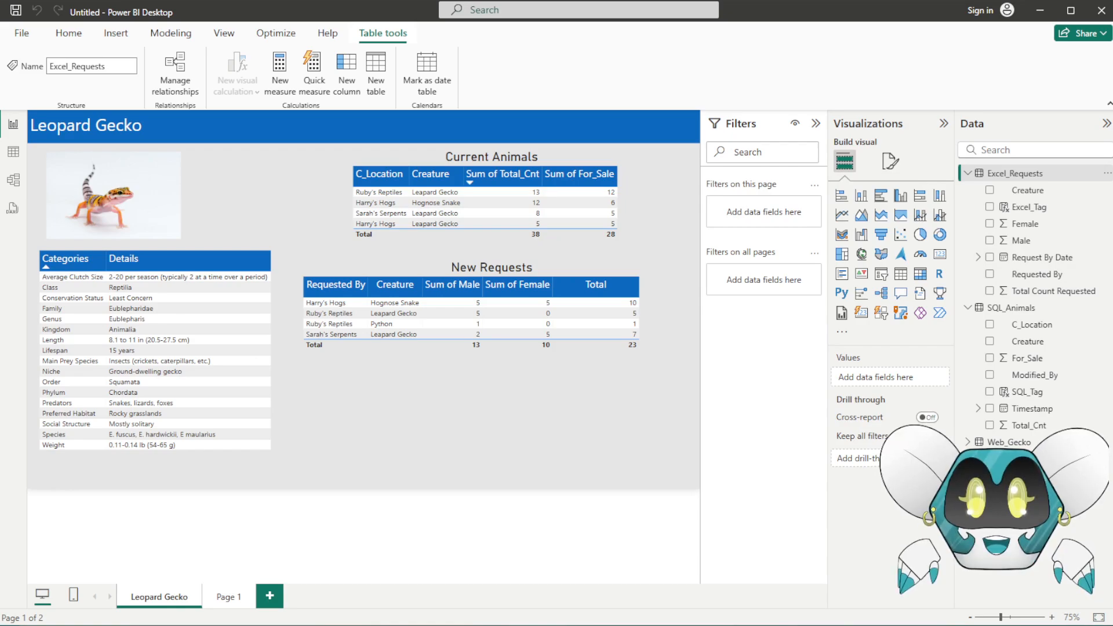
{"action": "left_click", "coordinate": [1107, 173]}
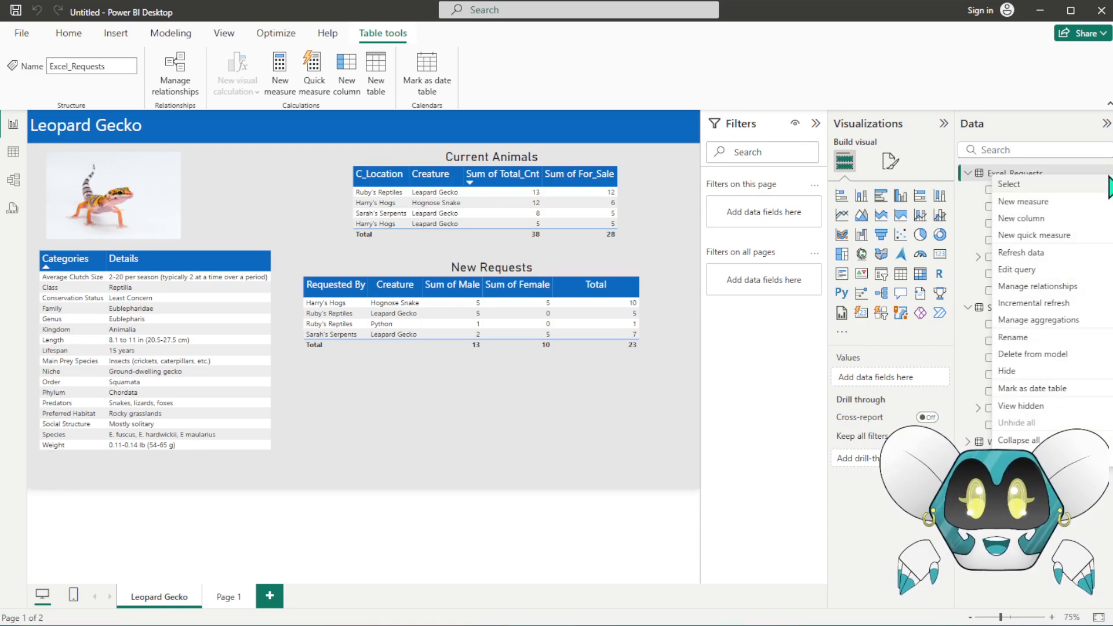
{"action": "left_click", "coordinate": [1060, 203]}
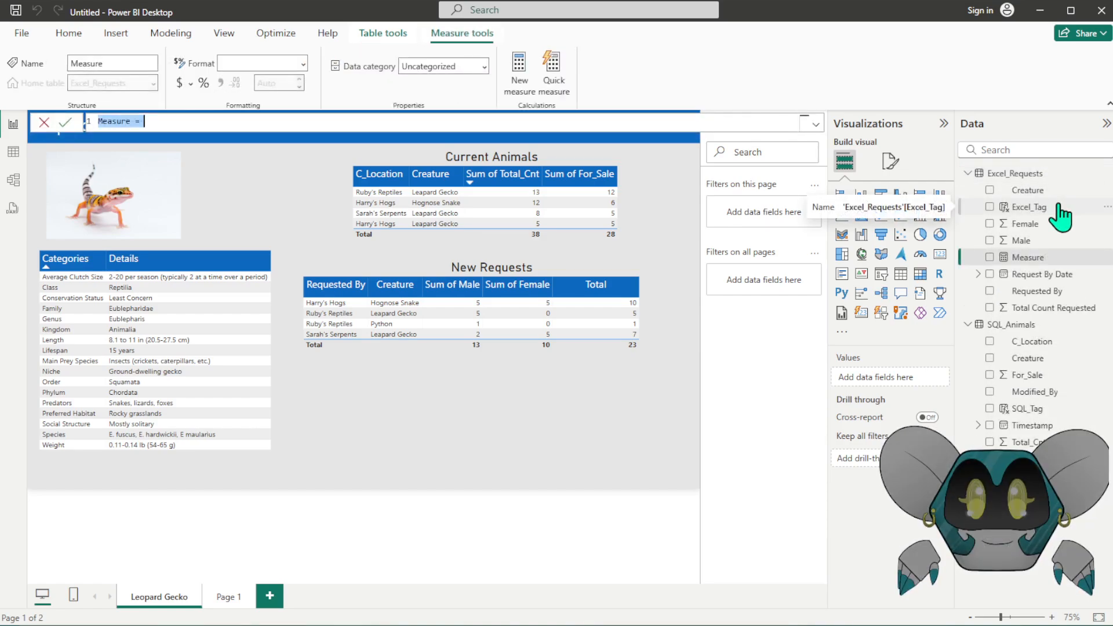
{"action": "double_click", "coordinate": [110, 121]}
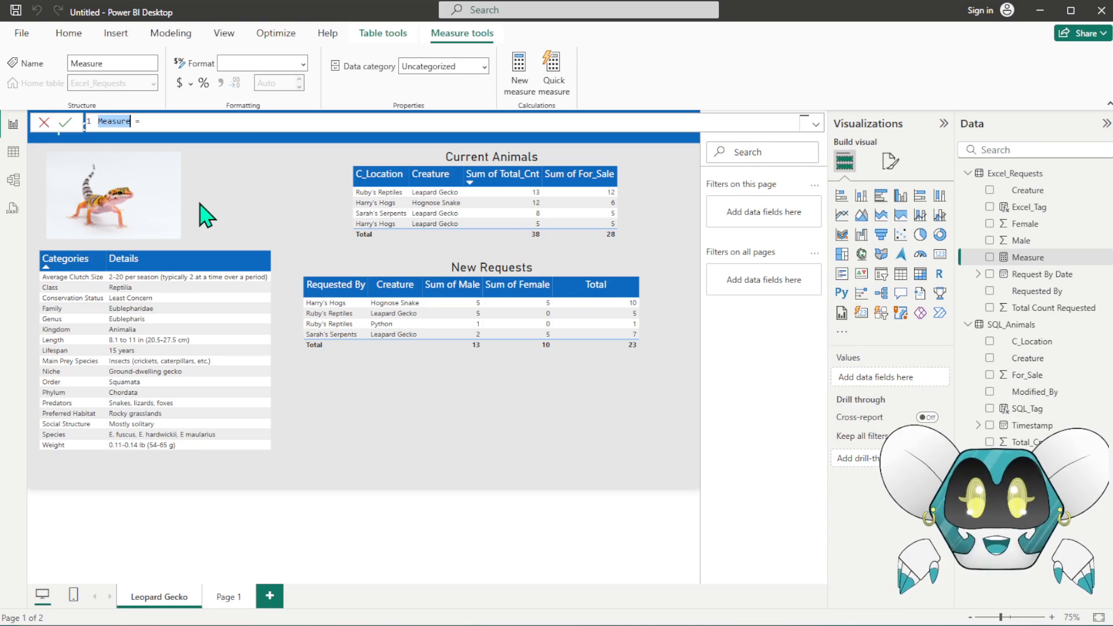
{"action": "type", "text": "_TotalMale"}
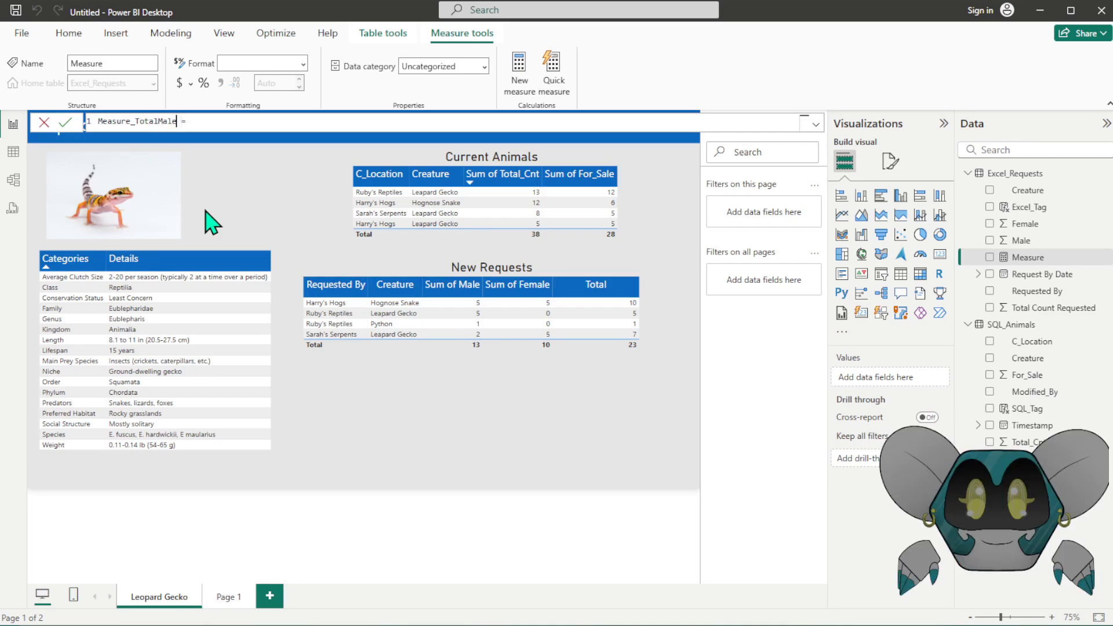
{"action": "type", "text": "s"}
- Define Measure_TotalMales as SUM(Excel_Requests[Male]) and commit the formula
{"action": "left_click", "coordinate": [207, 121]}
{"action": "type", "text": "SUM("}
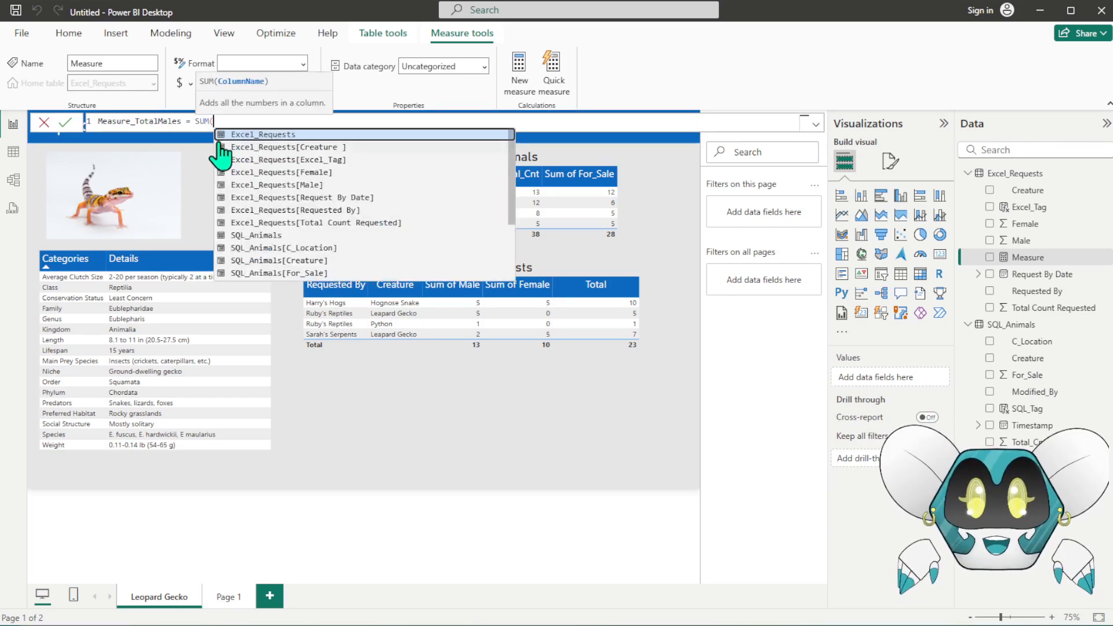
{"action": "type", "text": "Male"}
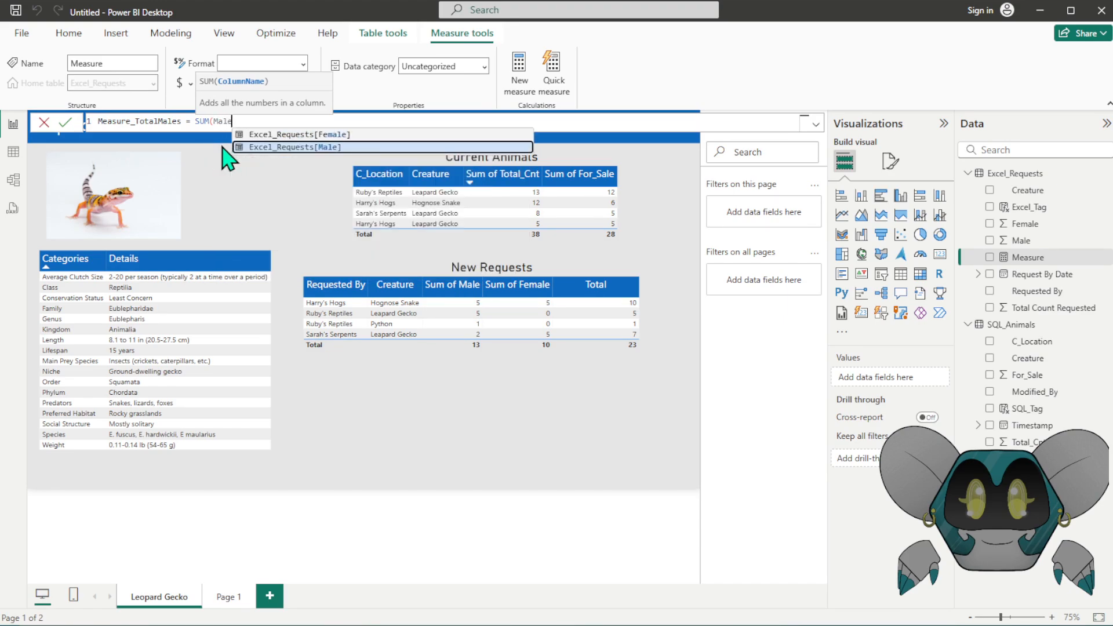
{"action": "left_click", "coordinate": [272, 146]}
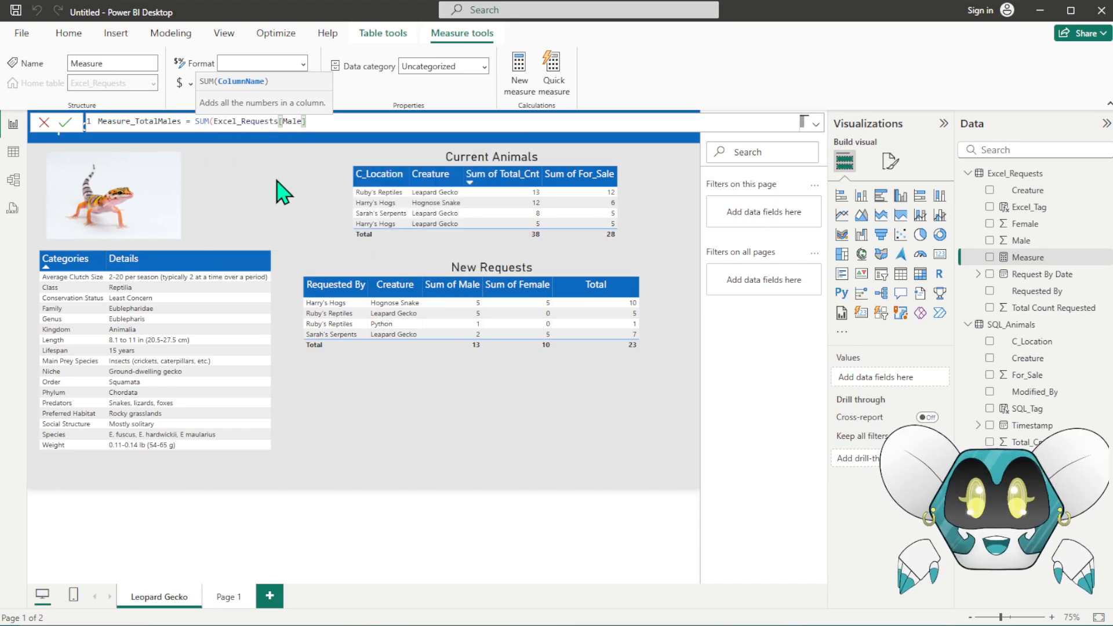
{"action": "type", "text": ")"}
{"action": "key", "text": "Return"}
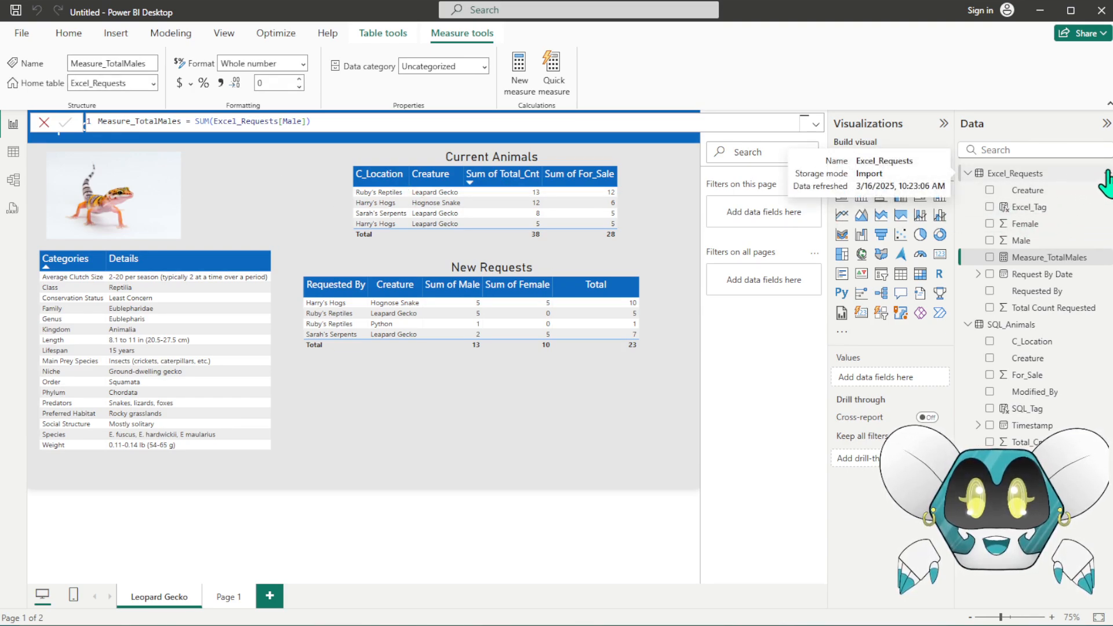
- Add another new measure to the Excel_Requests table and name it Measure_Females
{"action": "right_click", "coordinate": [1073, 177]}
{"action": "left_click", "coordinate": [1050, 203]}
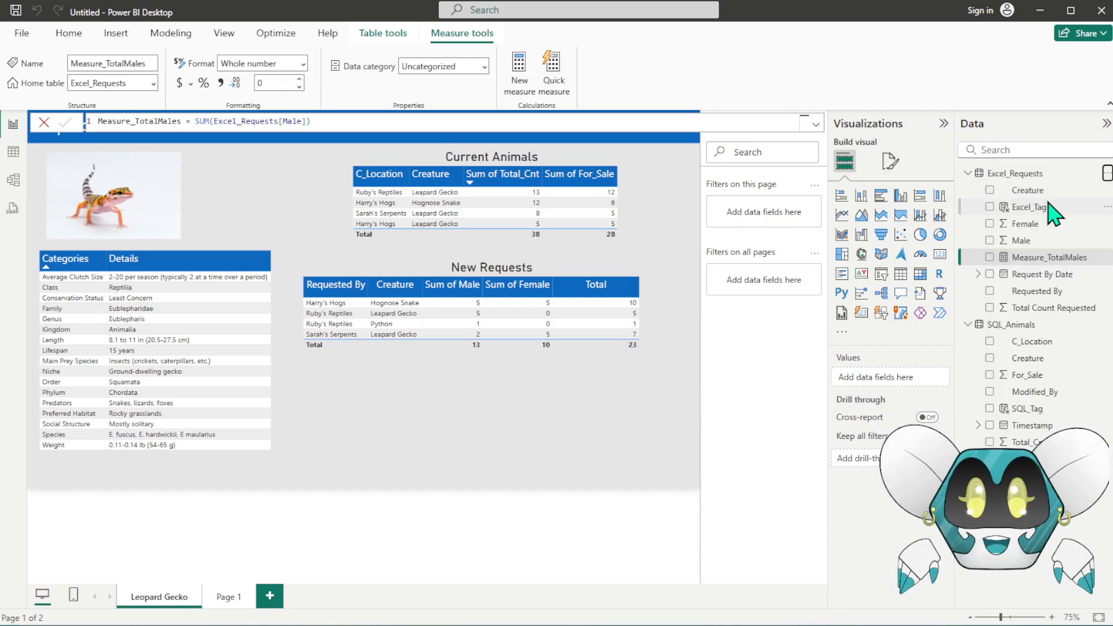
{"action": "left_click_drag", "start_coordinate": [98, 122], "coordinate": [132, 123]}
{"action": "left_click", "coordinate": [131, 122]}
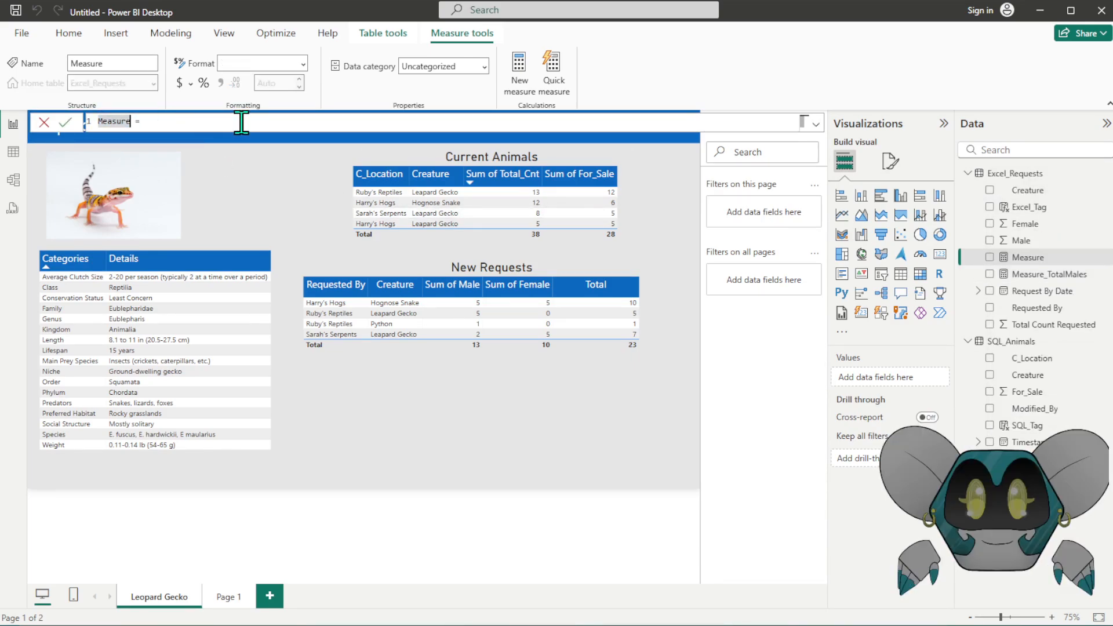
{"action": "type", "text": "_"}
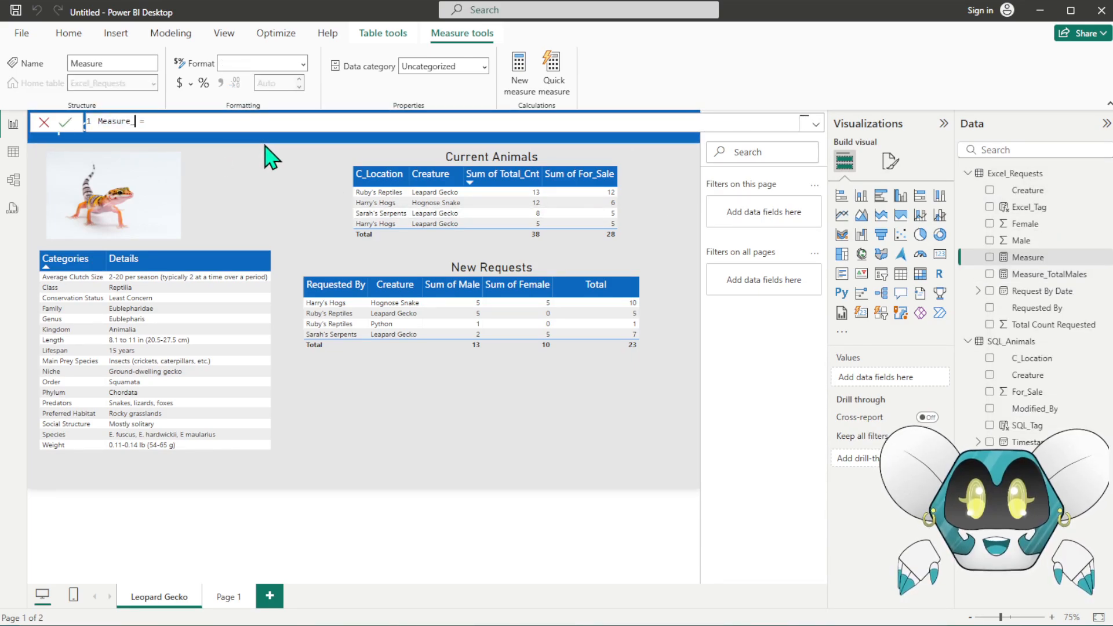
{"action": "type", "text": "Females"}
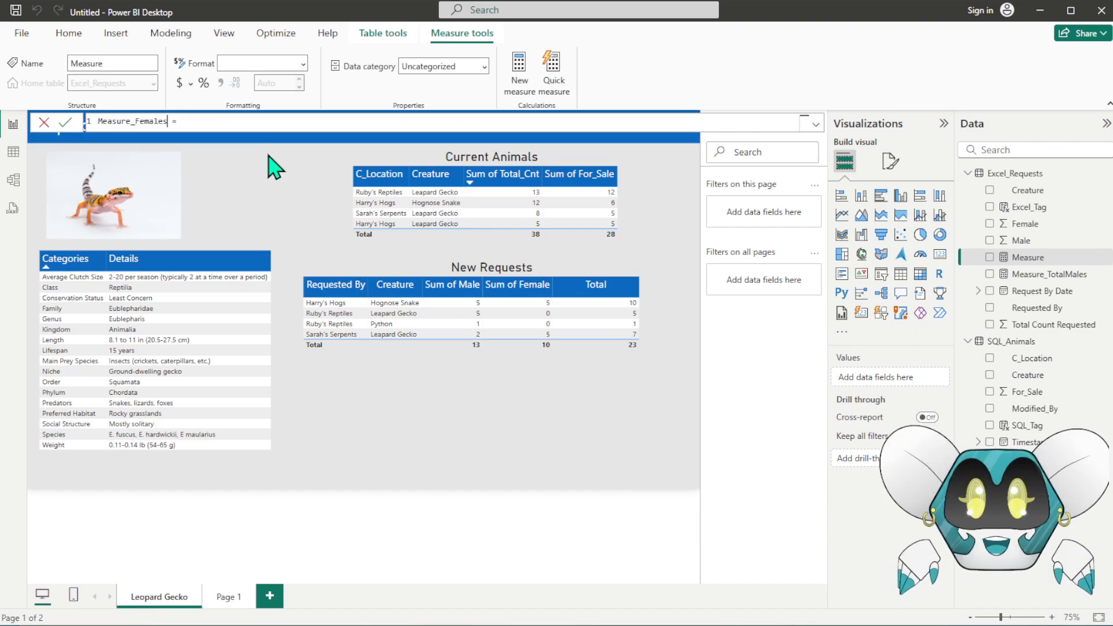
- Define Measure_Females as Sum(Excel_Requests[Female]), commit the formula and leave the measure editor
{"action": "left_click", "coordinate": [229, 123]}
{"action": "type", "text": "Sum(fem"}
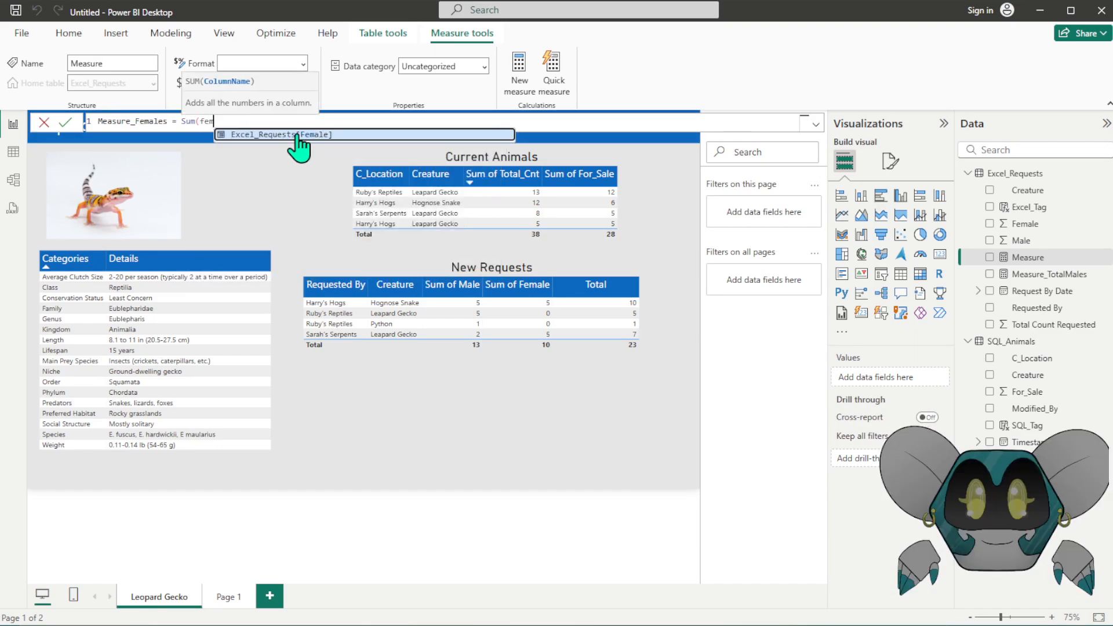
{"action": "left_click", "coordinate": [357, 135]}
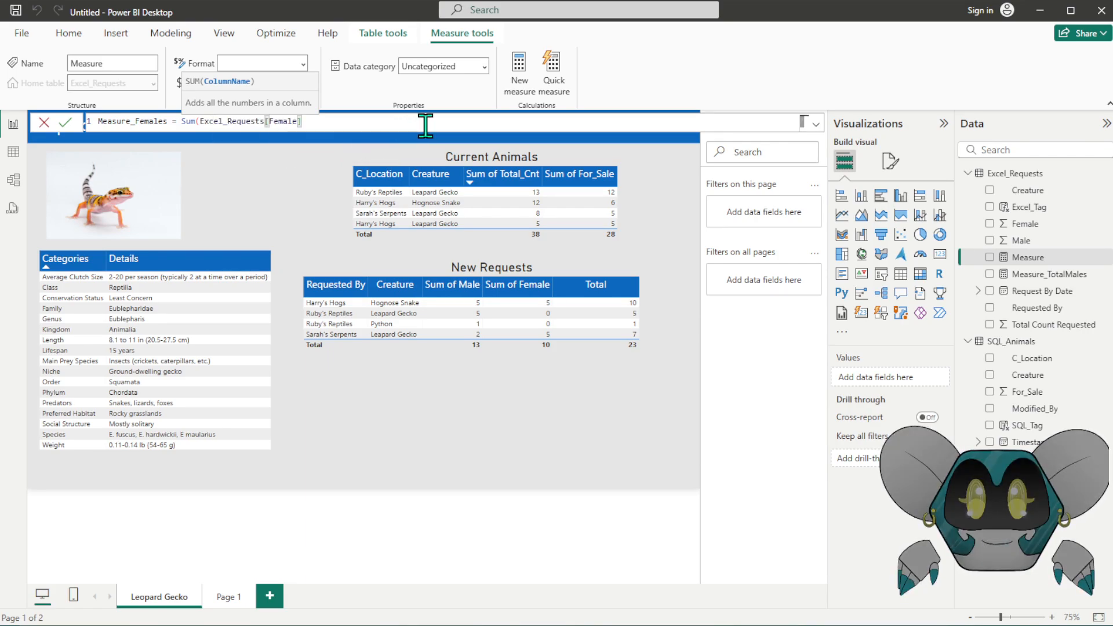
{"action": "type", "text": ")"}
{"action": "key", "text": "Return"}
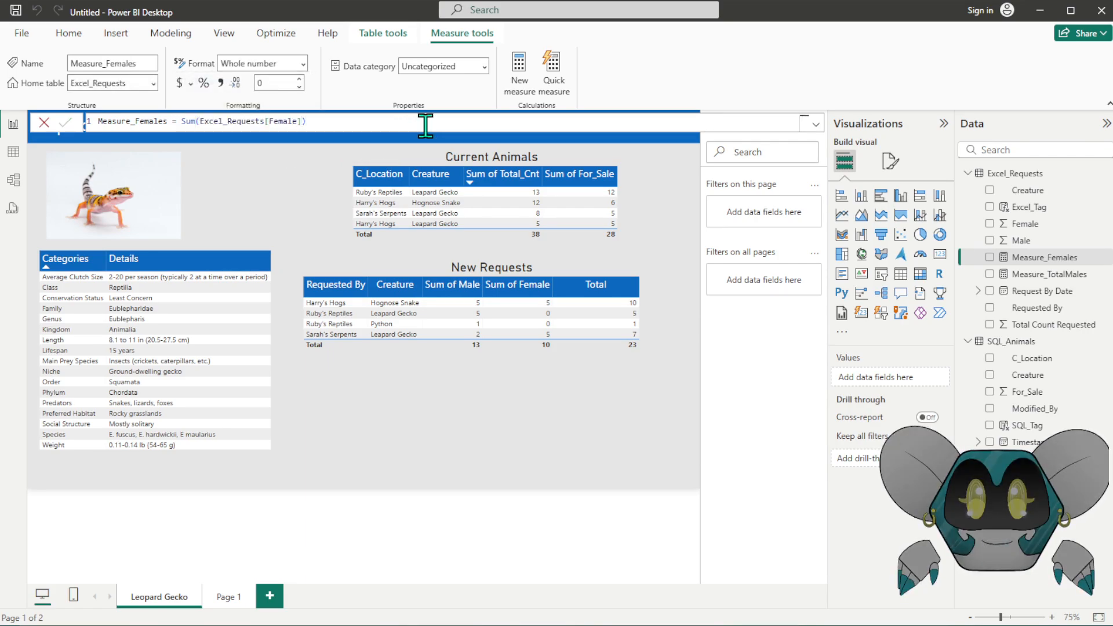
{"action": "left_click", "coordinate": [581, 415]}
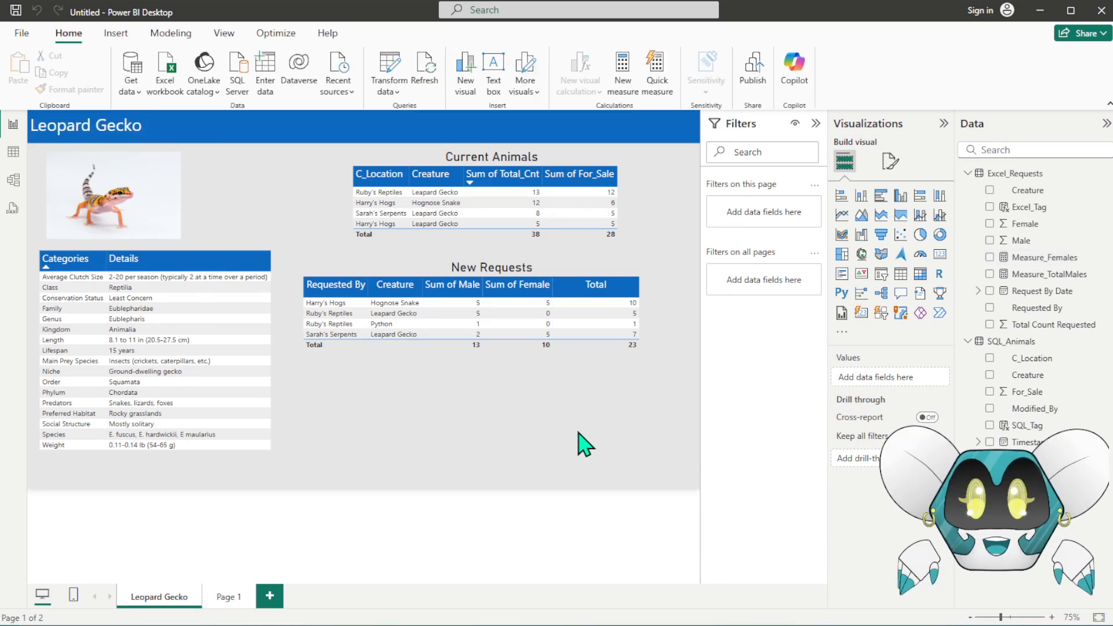
- Compare the formulas of the two new measures and rename Measure_Females as Measure_TotalFemales
{"action": "left_click", "coordinate": [1037, 275]}
{"action": "left_click", "coordinate": [1029, 258]}
{"action": "left_click", "coordinate": [1036, 276]}
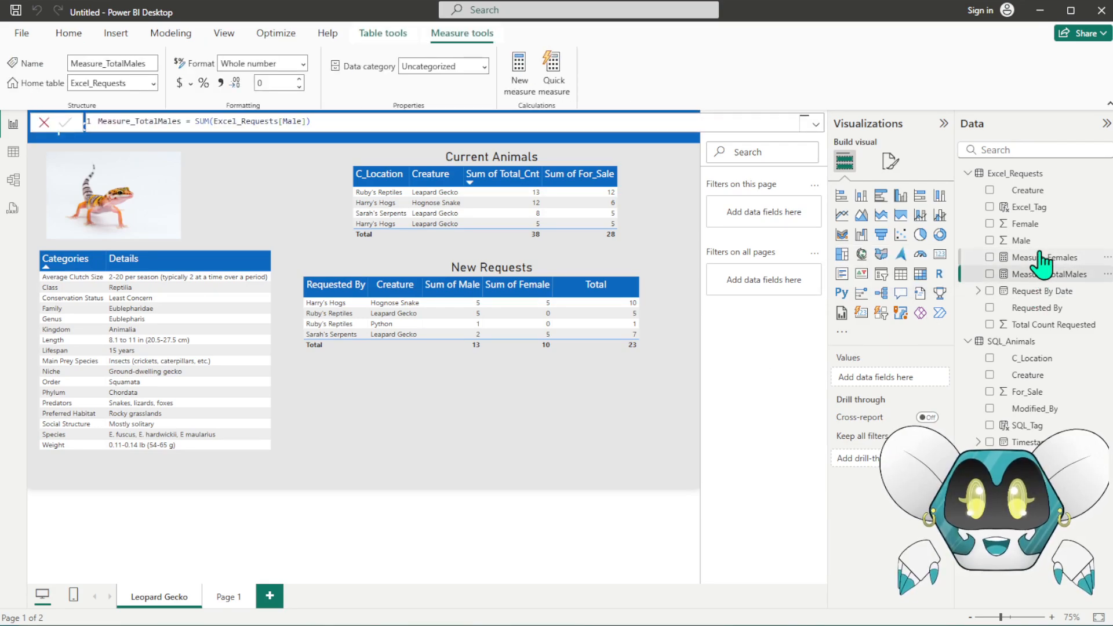
{"action": "left_click", "coordinate": [1030, 258]}
{"action": "left_click", "coordinate": [1036, 276]}
{"action": "left_click", "coordinate": [1030, 258]}
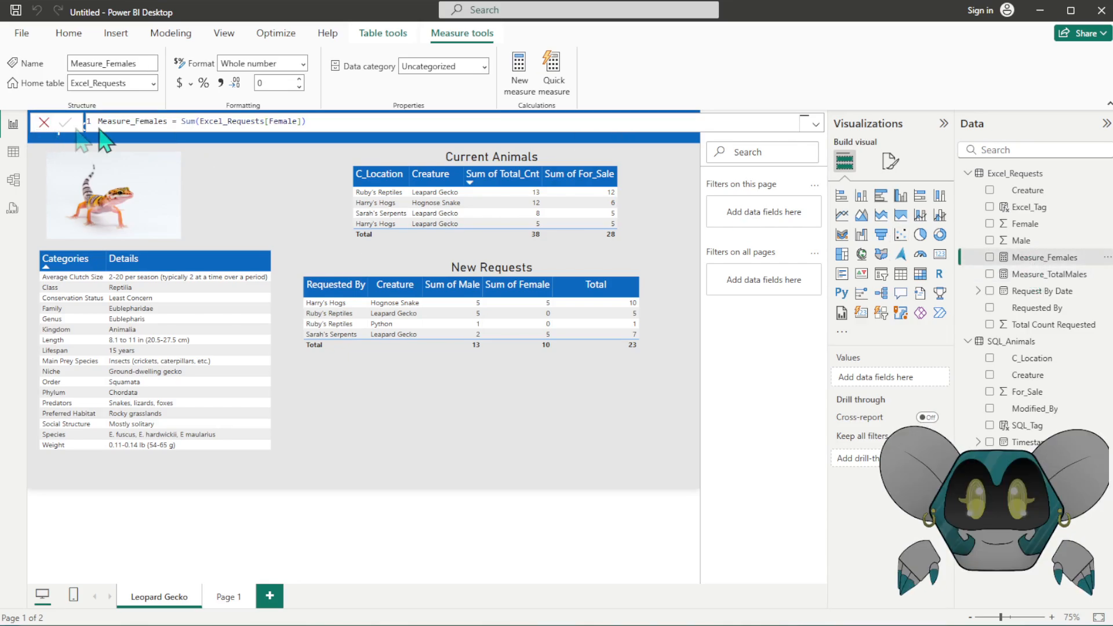
{"action": "double_click", "coordinate": [132, 120]}
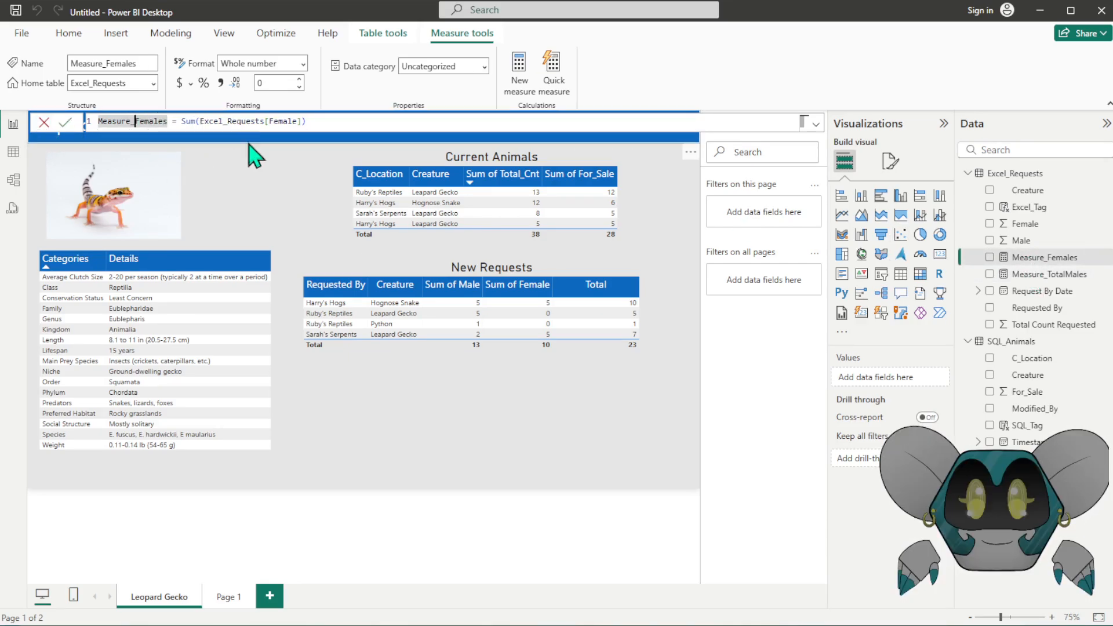
{"action": "type", "text": "Total"}
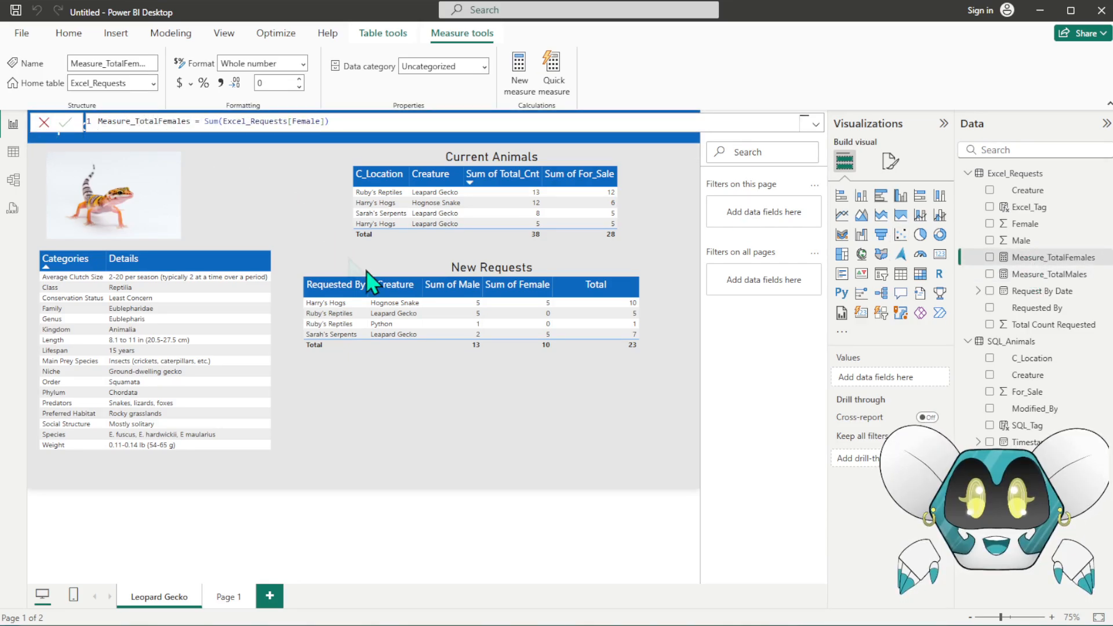
{"action": "left_click", "coordinate": [643, 403]}
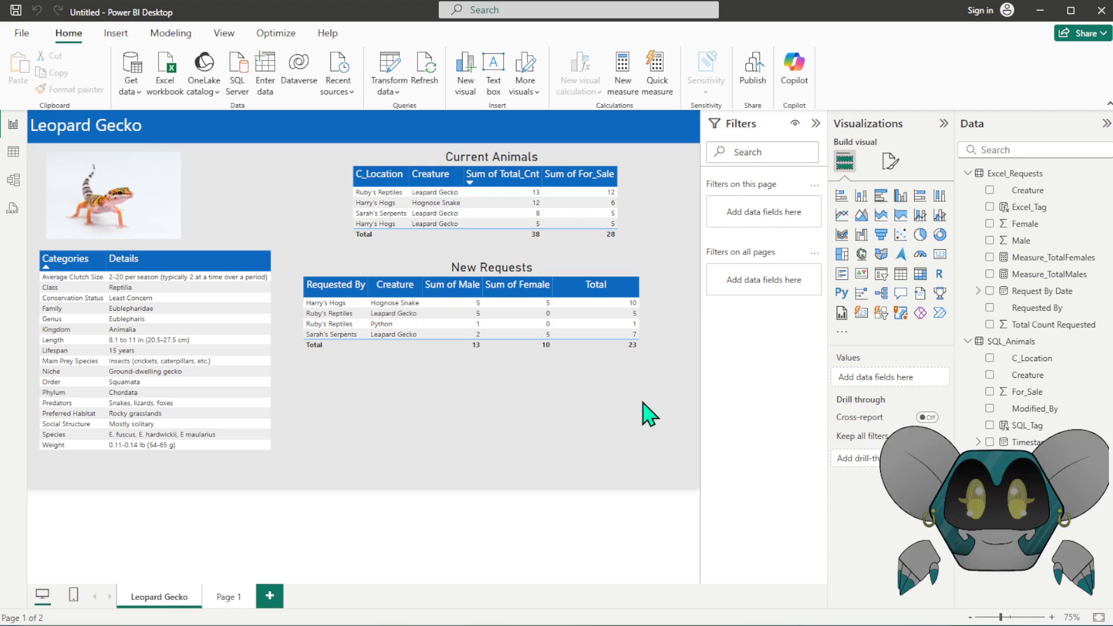
- Create a new calculated table named Req_Summary in the data model
{"action": "left_click", "coordinate": [168, 36]}
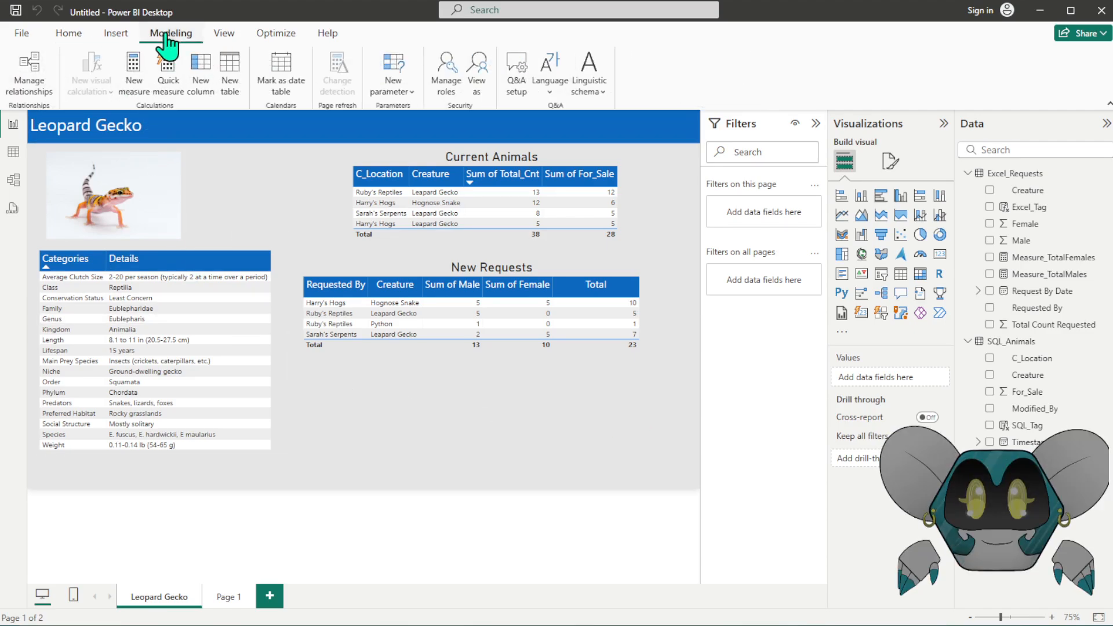
{"action": "left_click", "coordinate": [229, 92]}
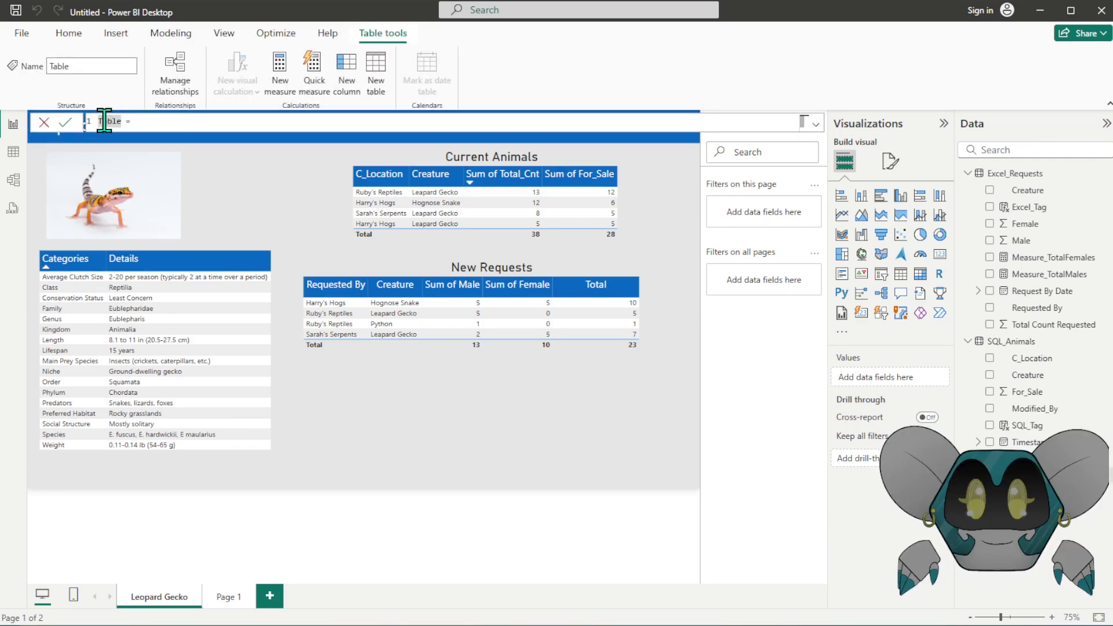
{"action": "type", "text": "Req"}
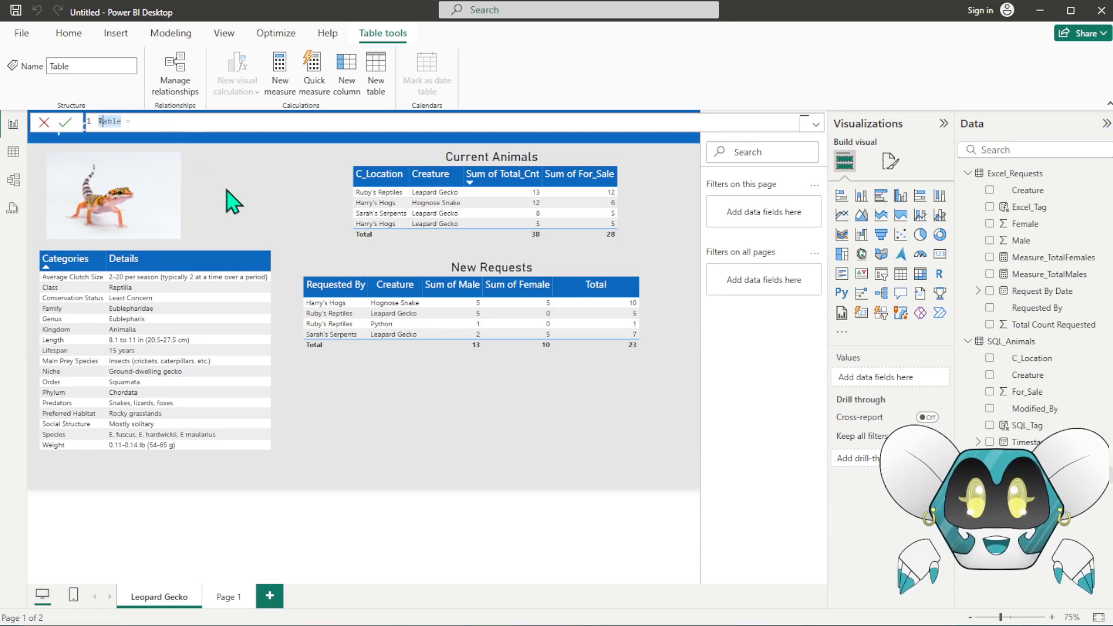
{"action": "type", "text": "_Summ"}
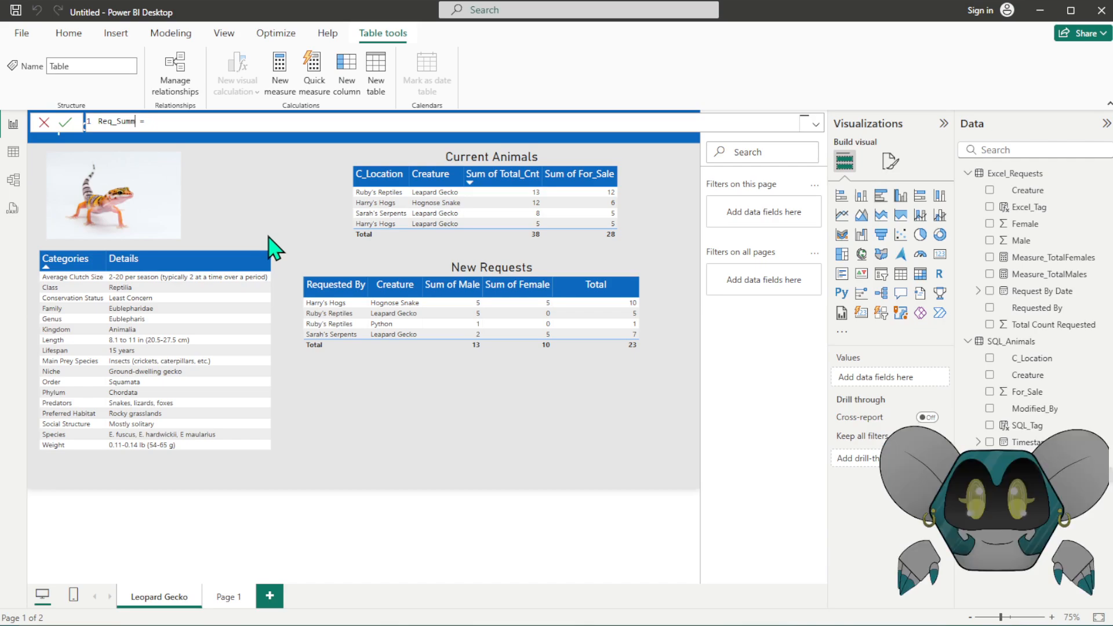
{"action": "type", "text": "ary"}
- Start the Req_Summary formula with SUMMARIZE over Excel_Requests, grouping by Excel_Requests[Excel_Tag]
{"action": "left_click", "coordinate": [180, 121]}
{"action": "type", "text": "Sumar"}
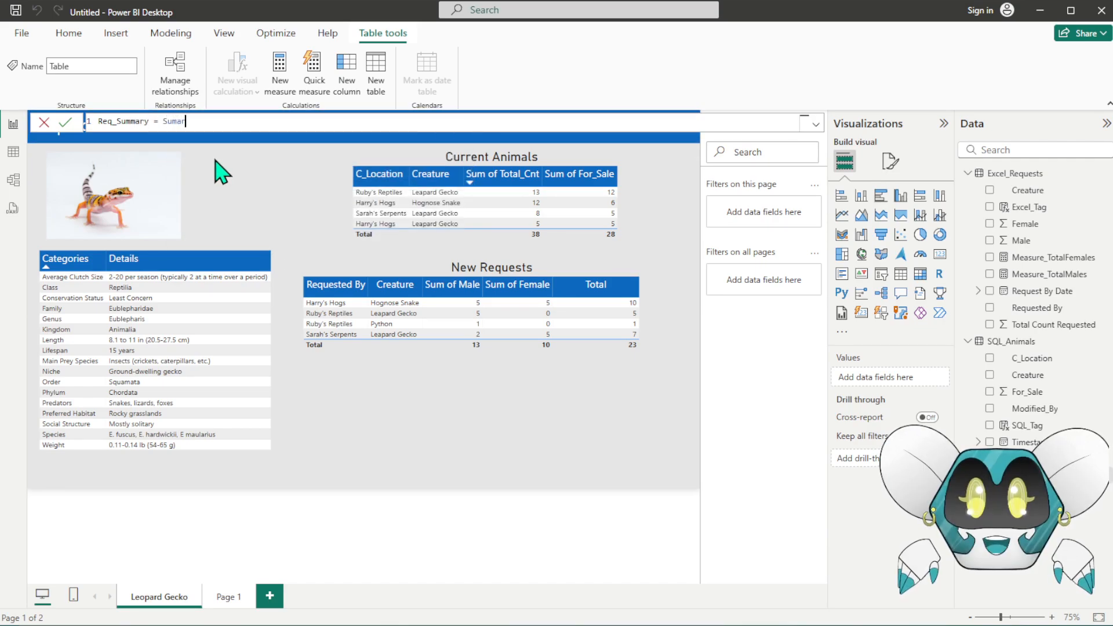
{"action": "key", "text": "BackSpace"}
{"action": "key", "text": "BackSpace"}
{"action": "type", "text": "mari"}
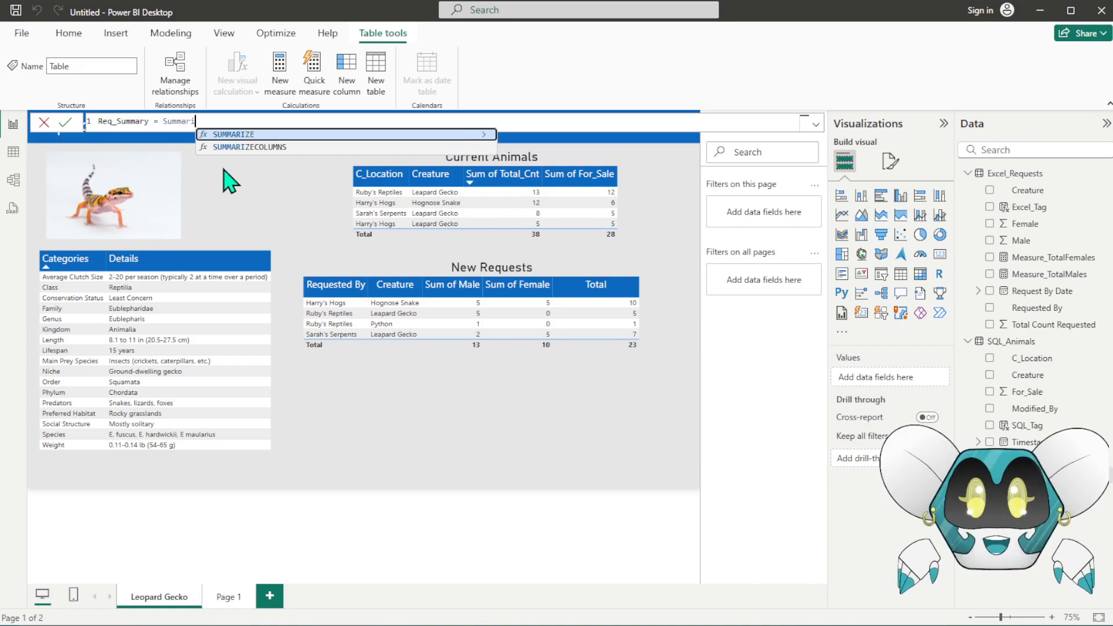
{"action": "key", "text": "Tab"}
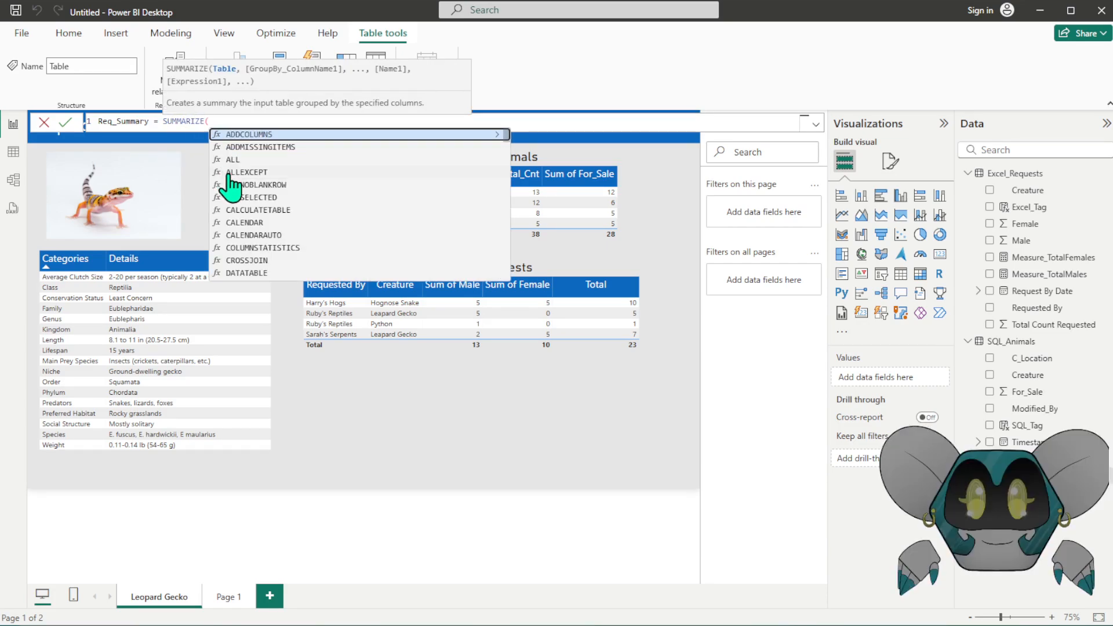
{"action": "type", "text": "Excel"}
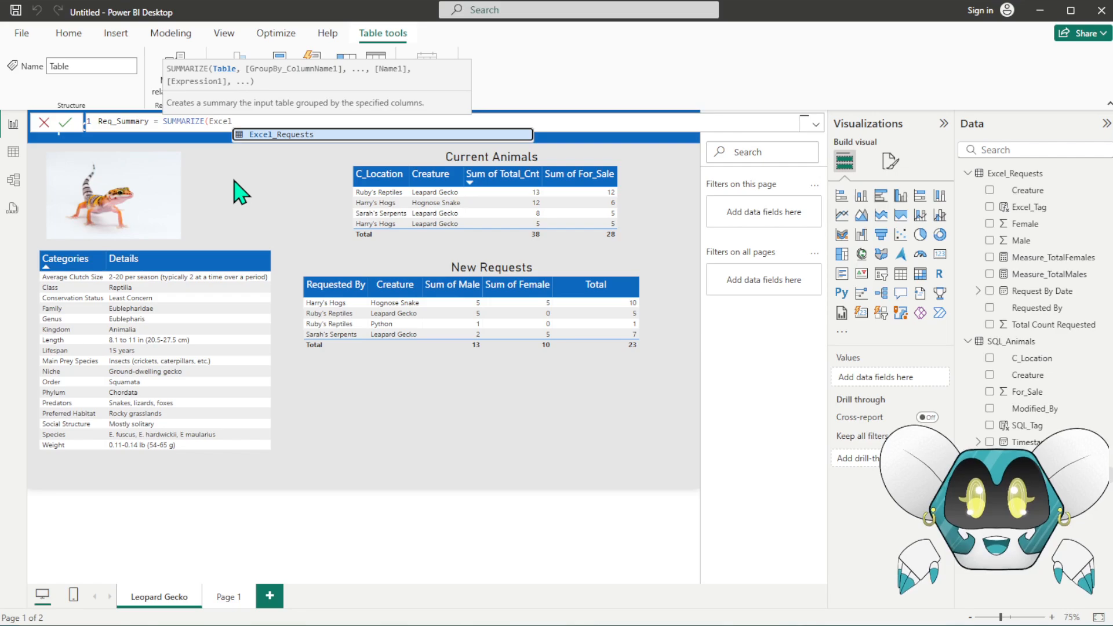
{"action": "key", "text": "Tab"}
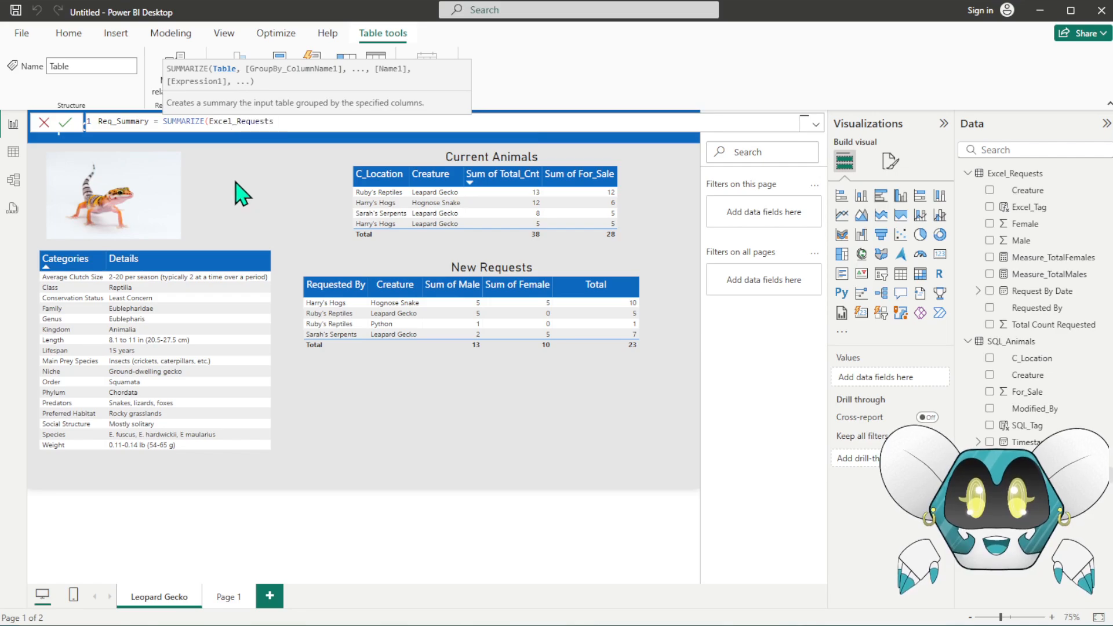
{"action": "type", "text": ","}
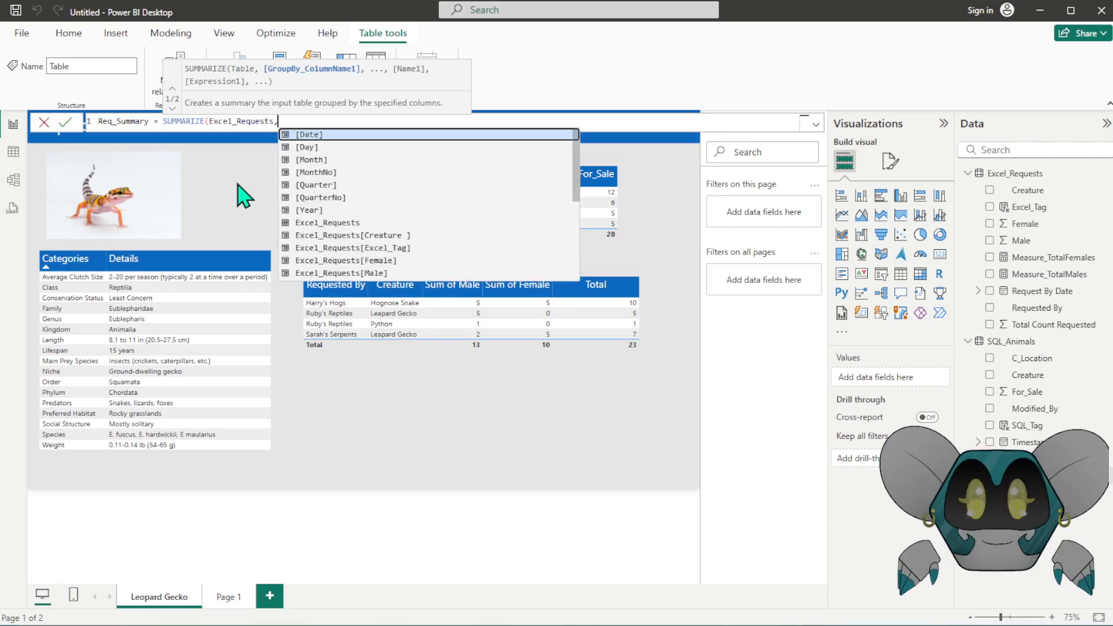
{"action": "type", "text": "Excel_"}
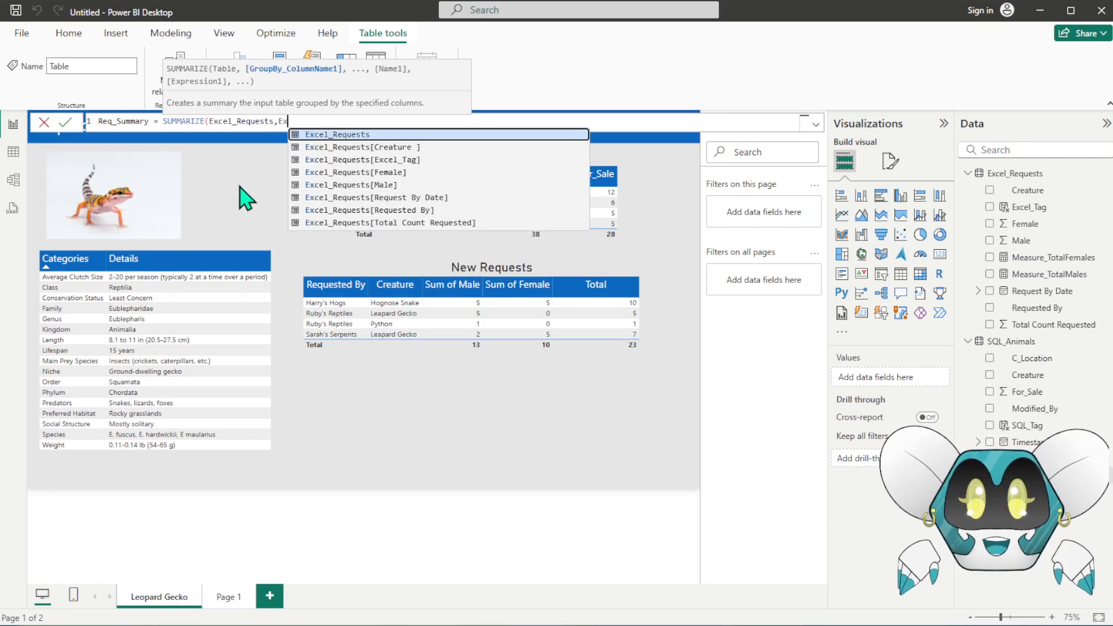
{"action": "type", "text": "tag"}
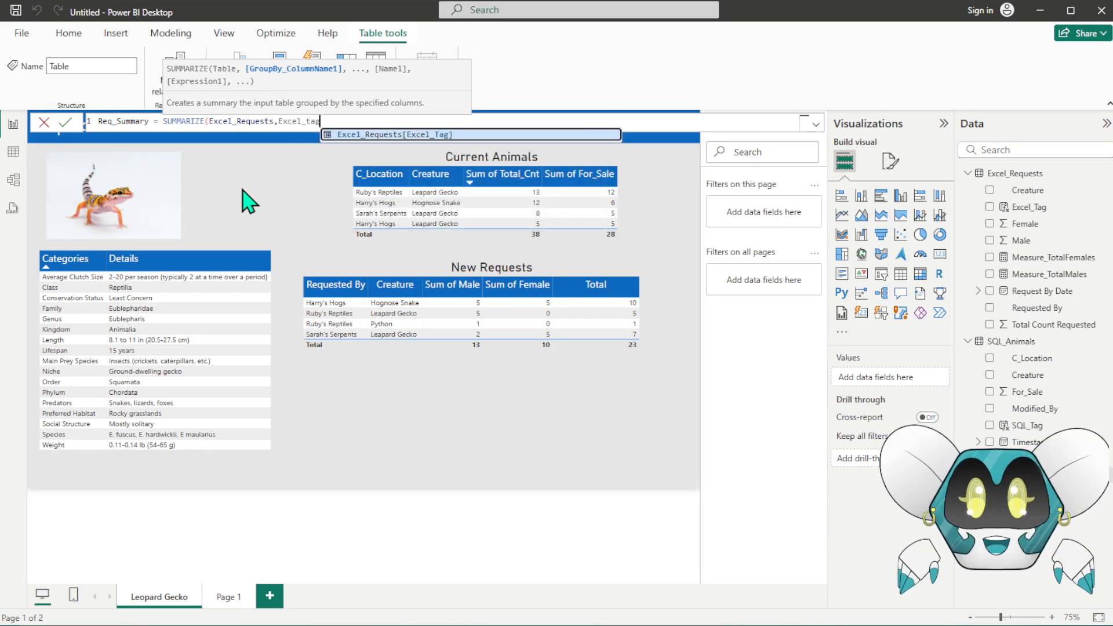
{"action": "key", "text": "Tab"}
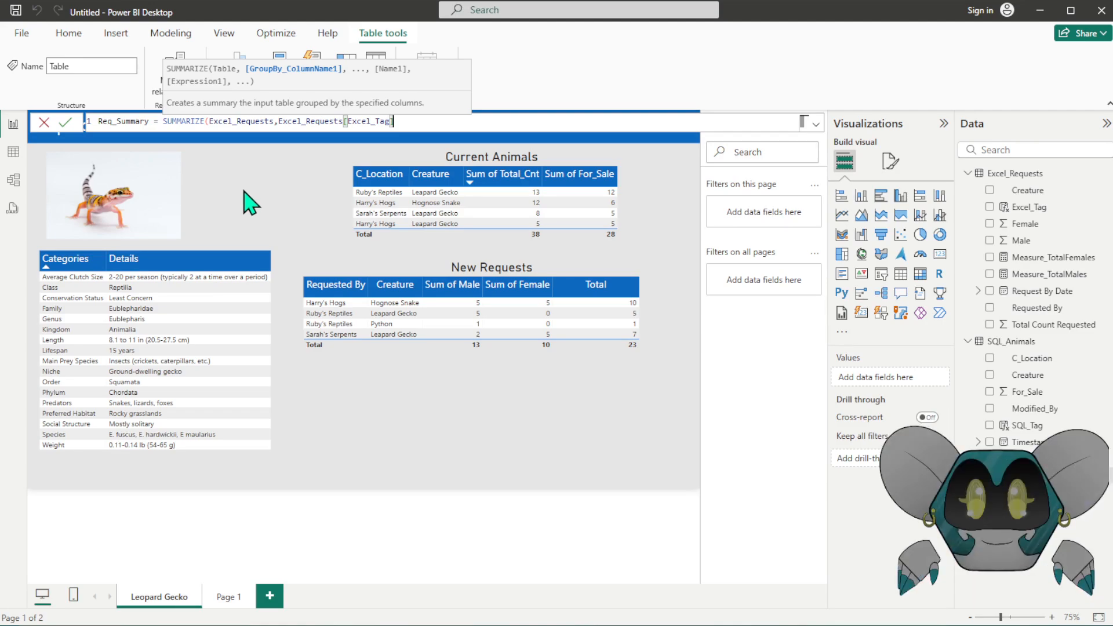
- Add a summary column "Total_Males" to the Req_Summary formula, calculated from [Measure_TotalMales]
{"action": "type", "text": ","}
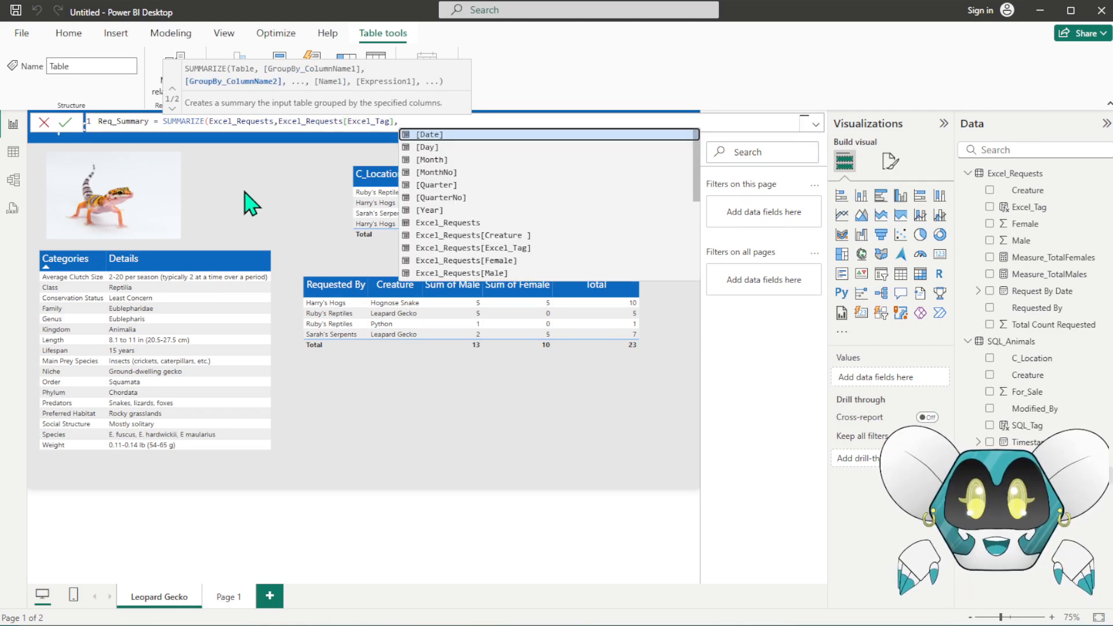
{"action": "type", "text": "\"Total_Males"}
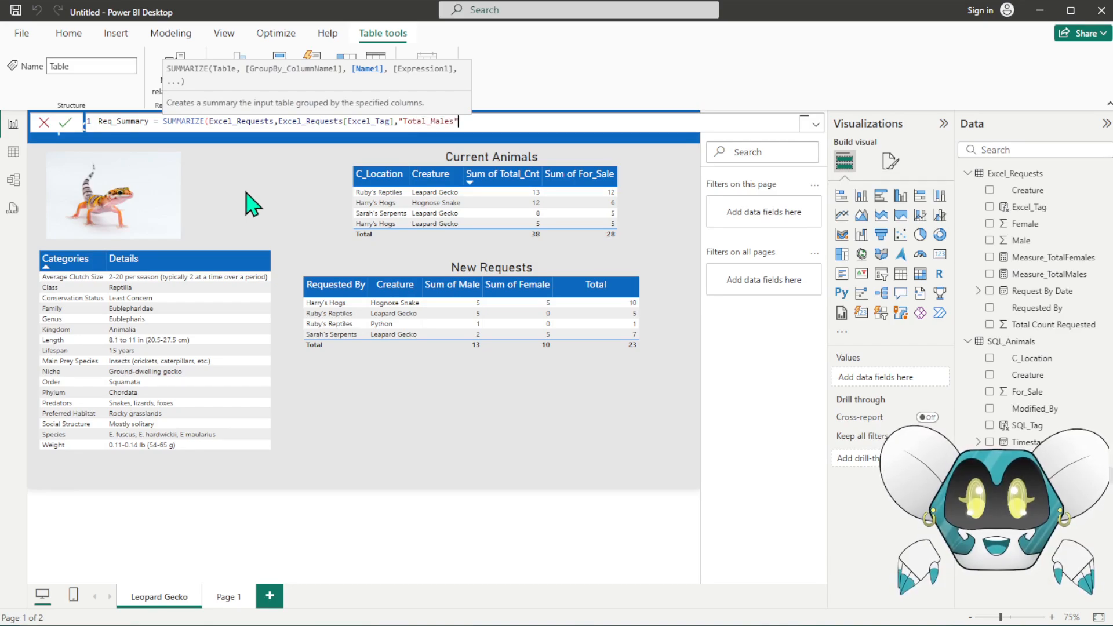
{"action": "type", "text": "\","}
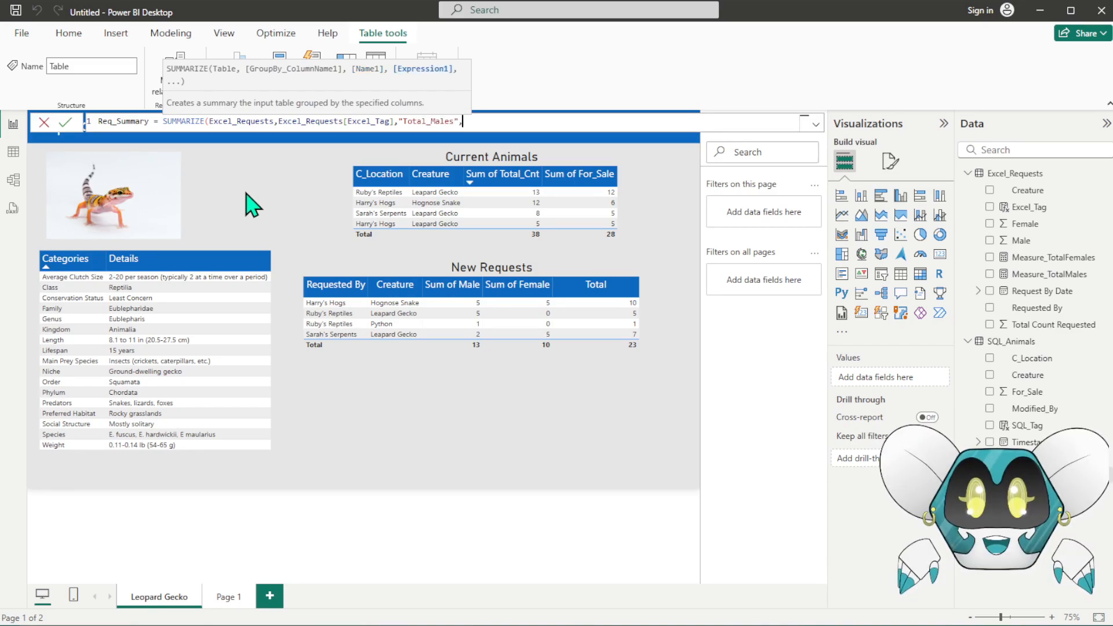
{"action": "type", "text": "measure"}
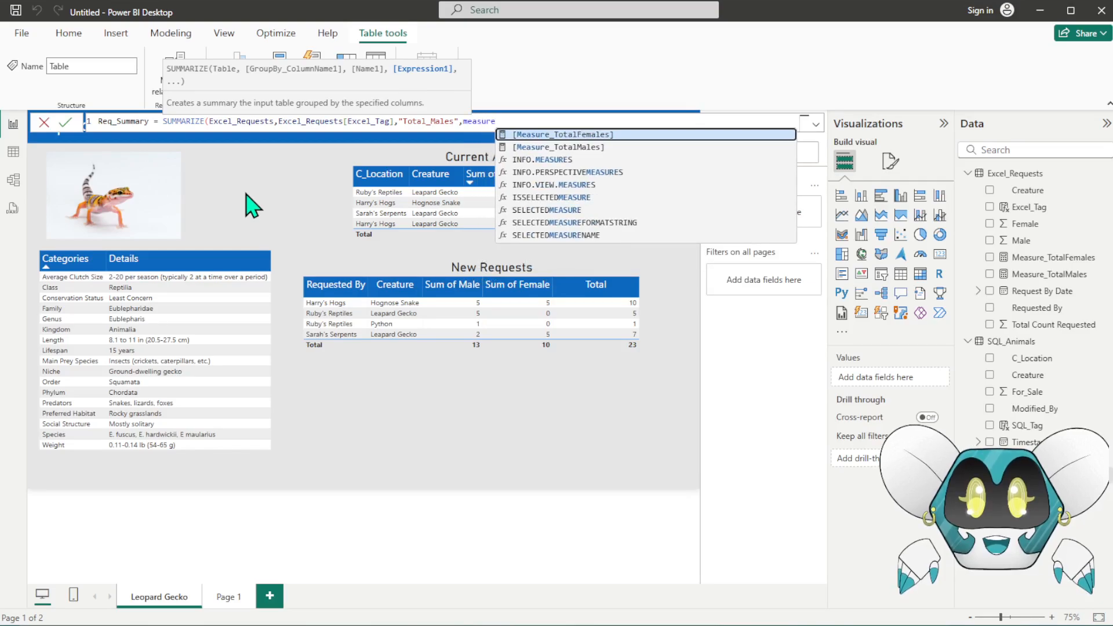
{"action": "key", "text": "Down"}
{"action": "key", "text": "Tab"}
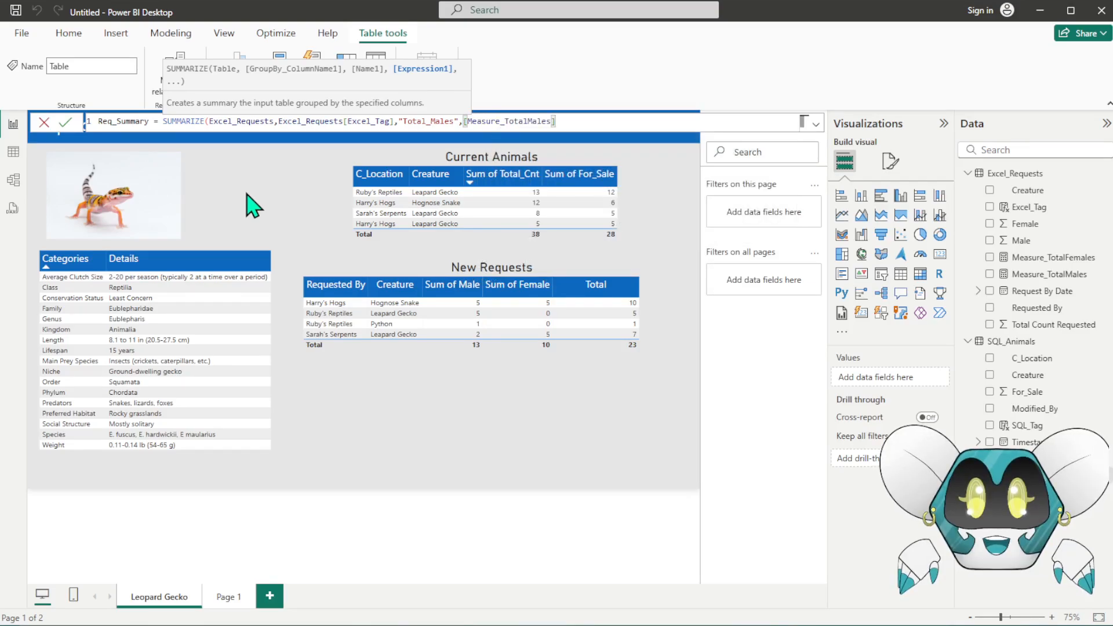
- Add a summary column "Total_Females" calculated from [Measure_TotalFemales], then close and commit the Req_Summary formula
{"action": "type", "text": ",\"Total_Females\","}
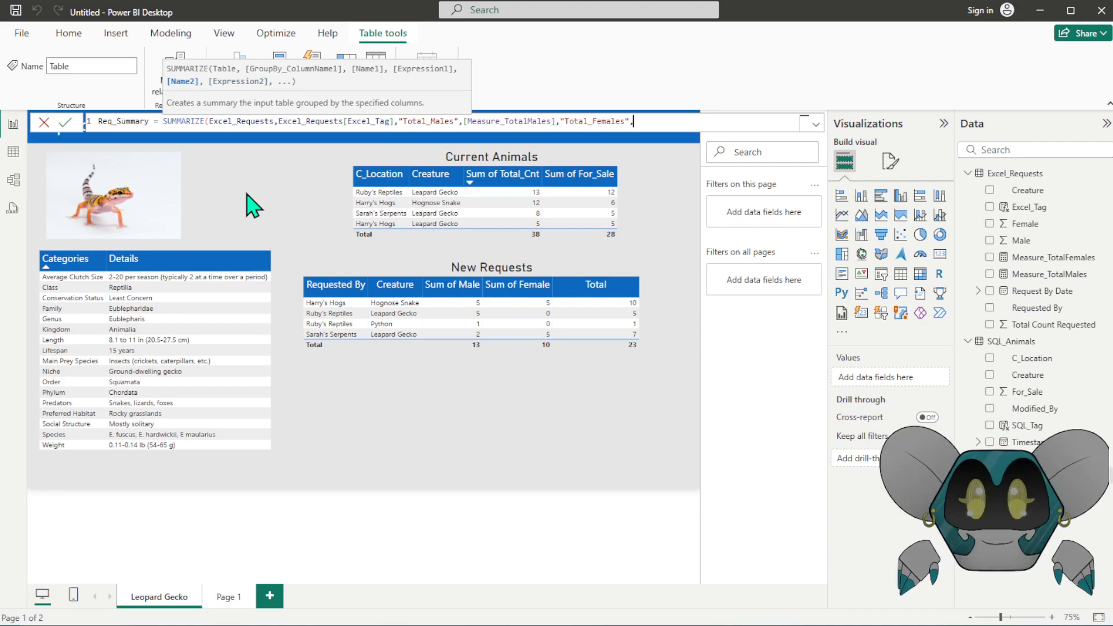
{"action": "type", "text": "measure"}
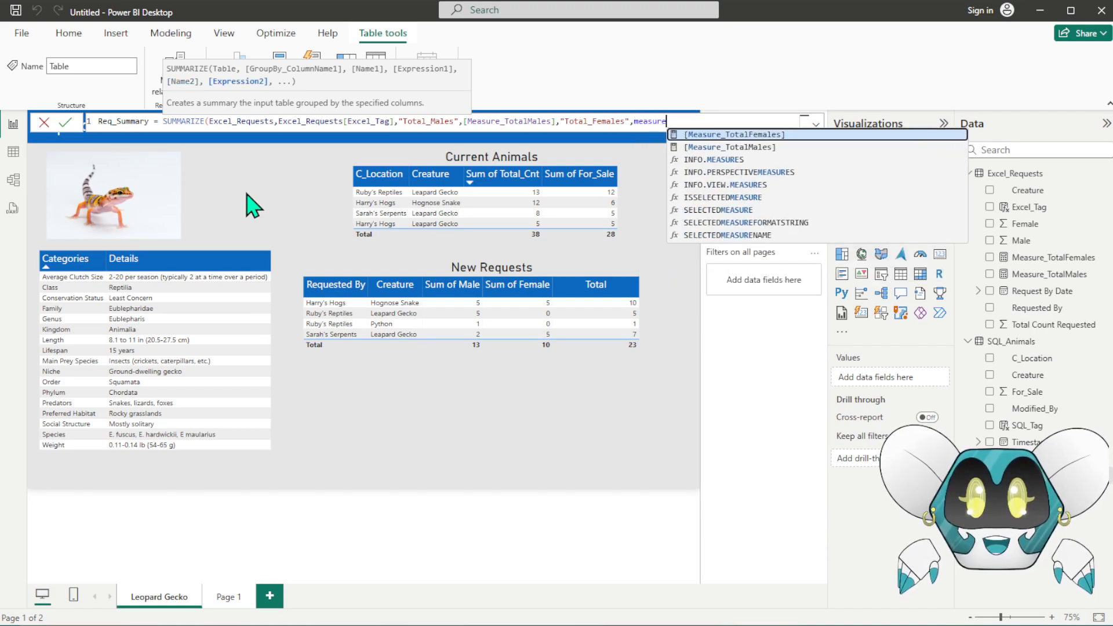
{"action": "key", "text": "Tab"}
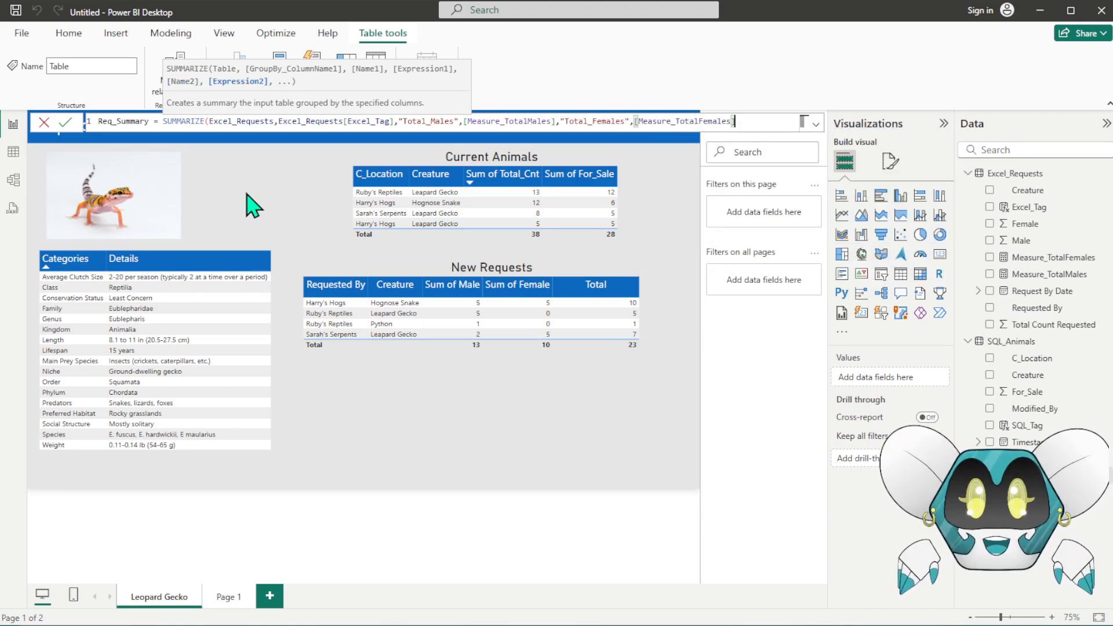
{"action": "type", "text": ")"}
{"action": "key", "text": "Return"}
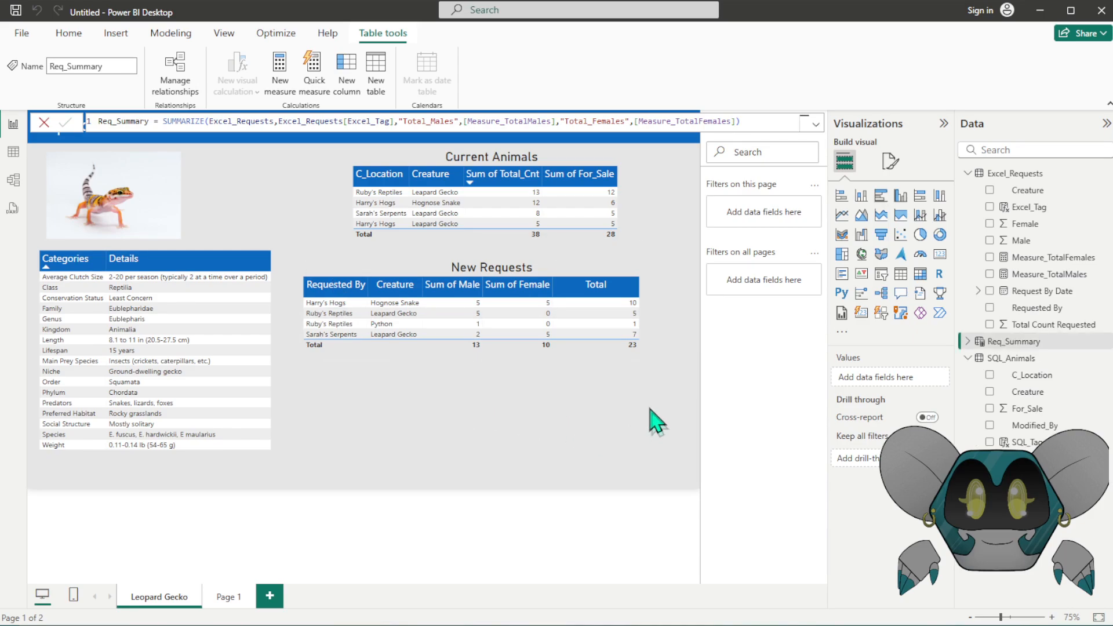
{"action": "left_click", "coordinate": [672, 449]}
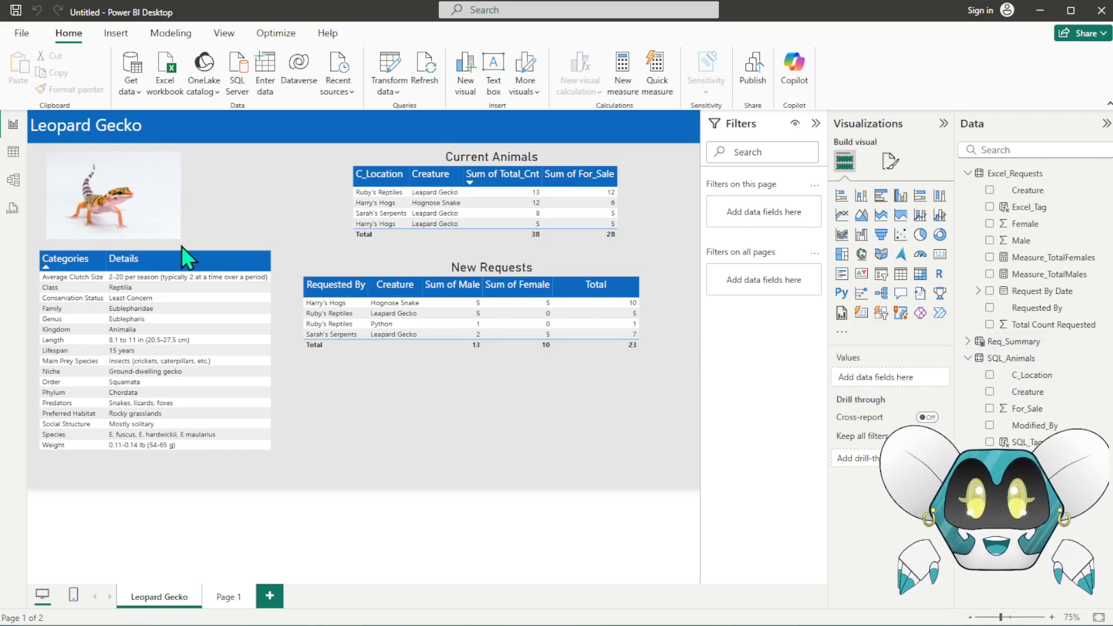
- Compare the rows of Req_Summary with the Excel_Requests data, sorting Excel_Requests ascending by Requested By
{"action": "left_click", "coordinate": [13, 153]}
{"action": "left_click", "coordinate": [999, 343]}
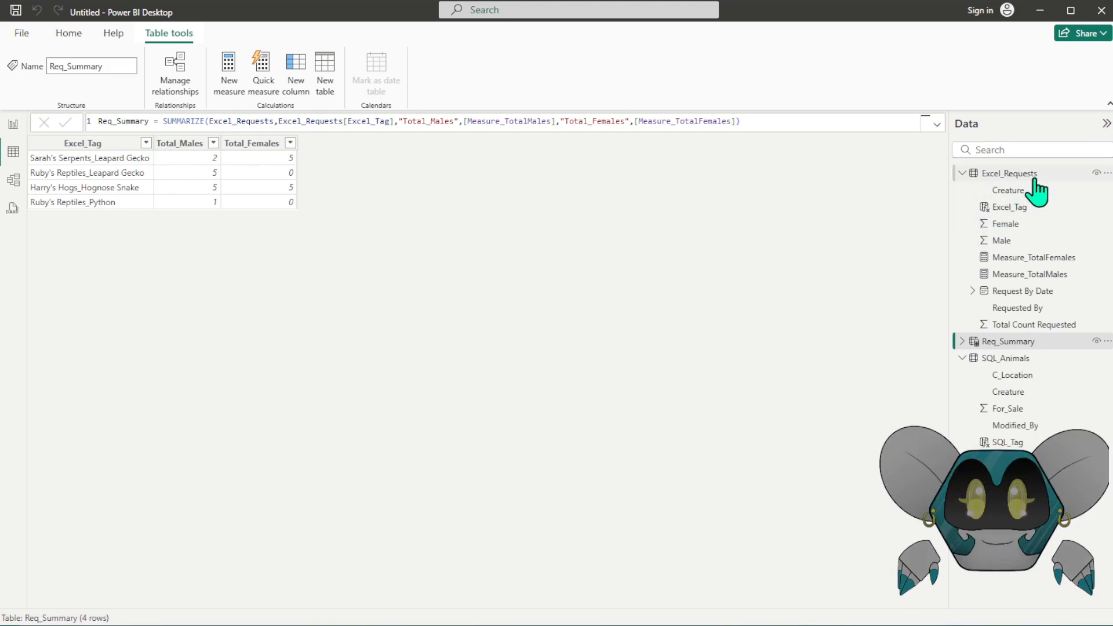
{"action": "left_click", "coordinate": [1010, 173]}
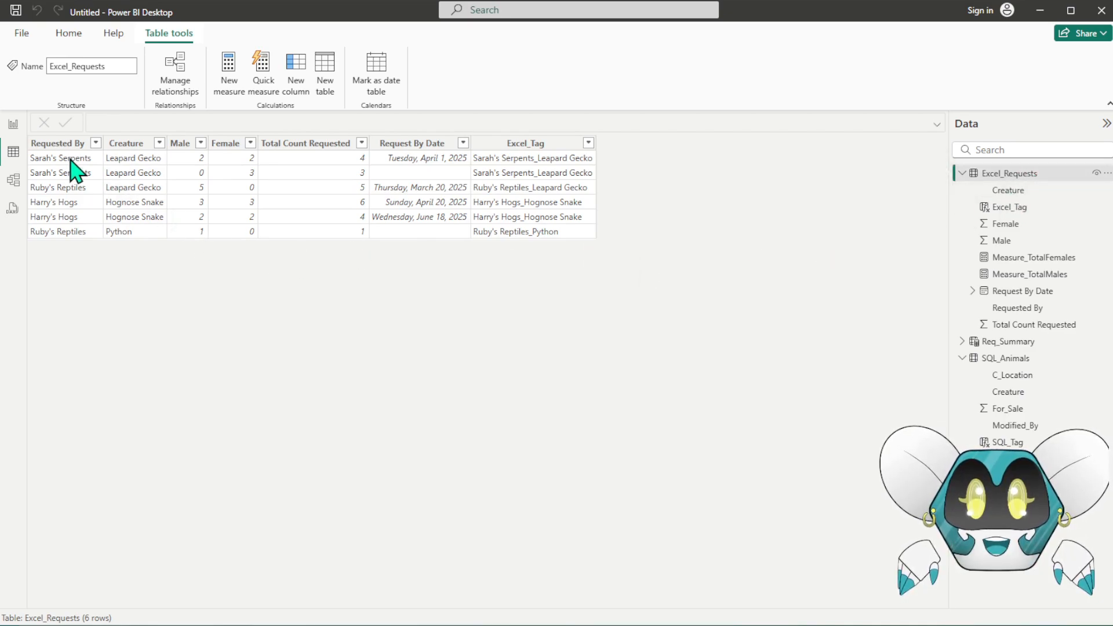
{"action": "left_click", "coordinate": [95, 143]}
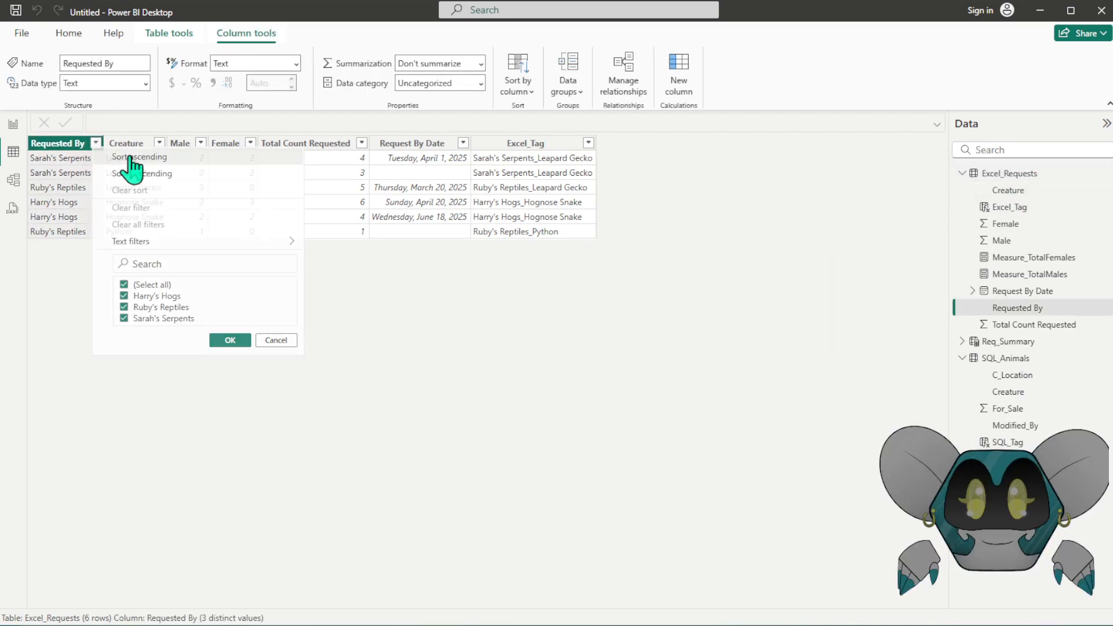
{"action": "left_click", "coordinate": [122, 157]}
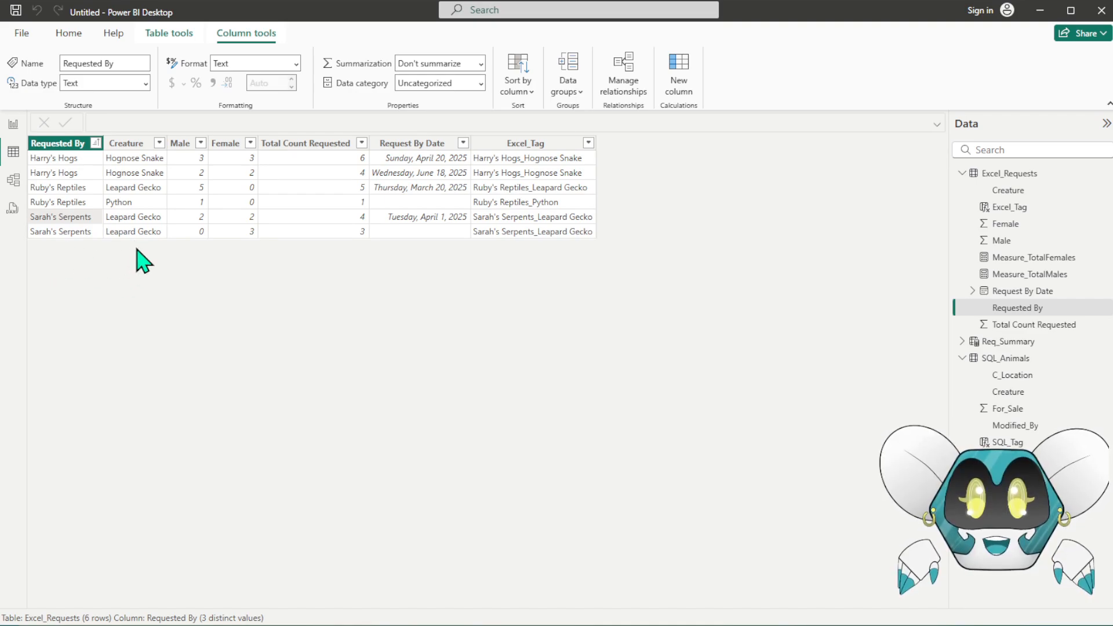
{"action": "left_click", "coordinate": [1016, 343]}
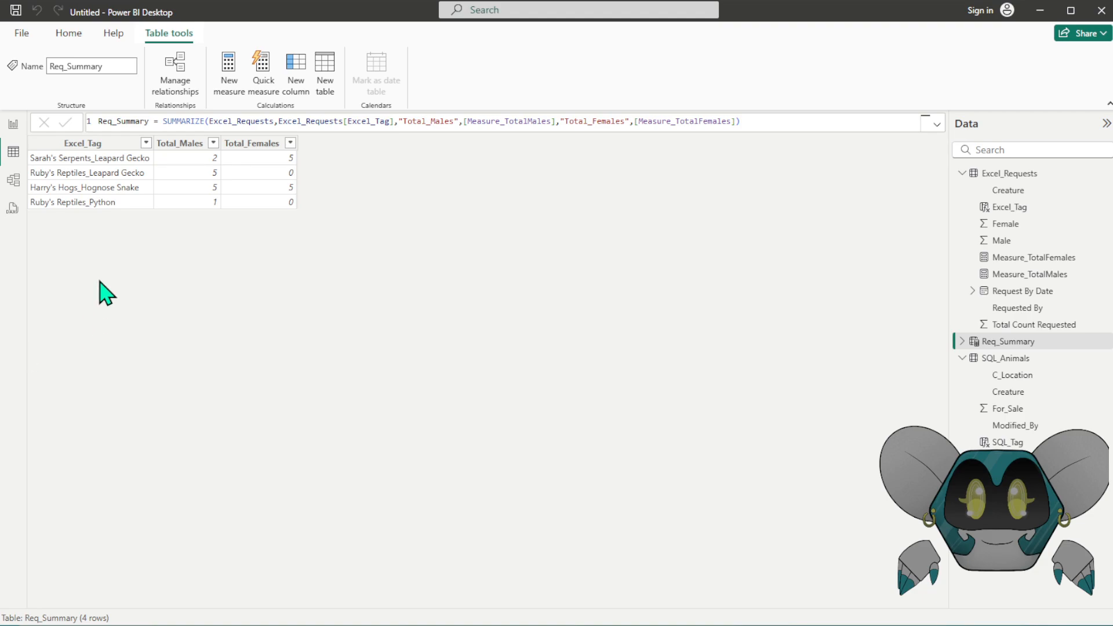
- In the model diagram, make room by collapsing the properties and place Req_Summary below Excel_Requests, with both farther from SQL_Animals
{"action": "left_click", "coordinate": [14, 180]}
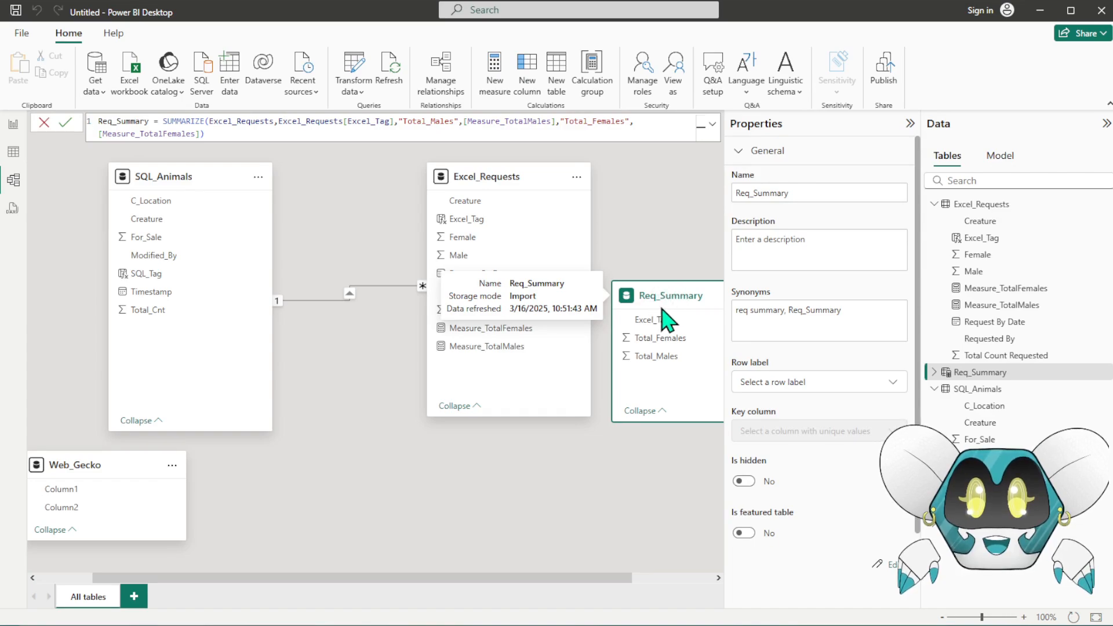
{"action": "left_click", "coordinate": [900, 132]}
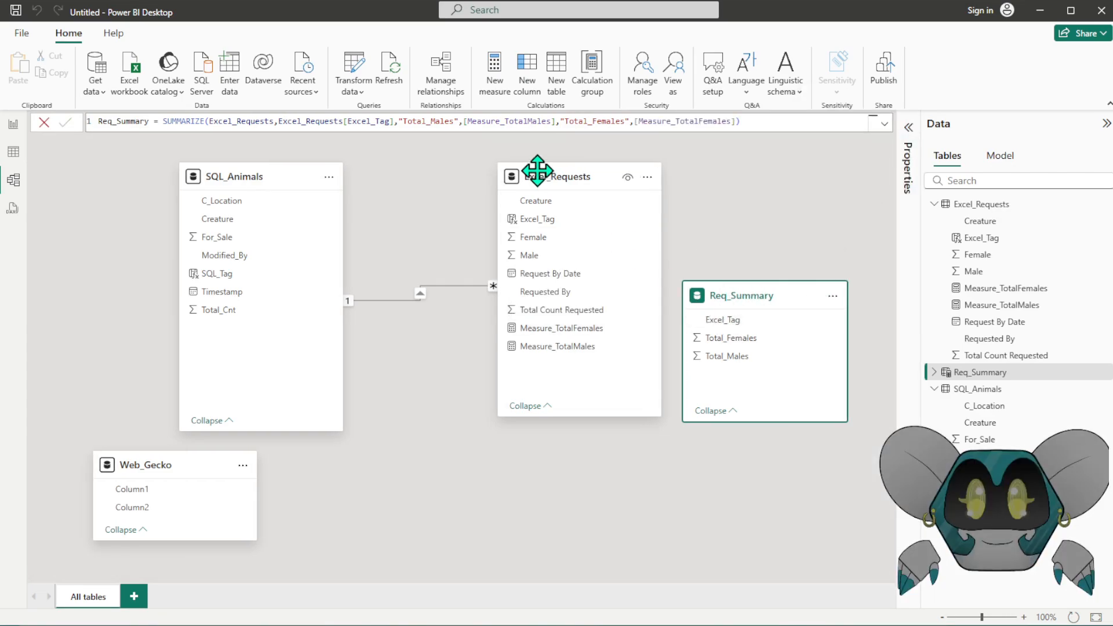
{"action": "left_click_drag", "start_coordinate": [763, 299], "coordinate": [559, 480]}
{"action": "left_click_drag", "start_coordinate": [577, 176], "coordinate": [677, 177]}
{"action": "left_click_drag", "start_coordinate": [539, 478], "coordinate": [674, 472]}
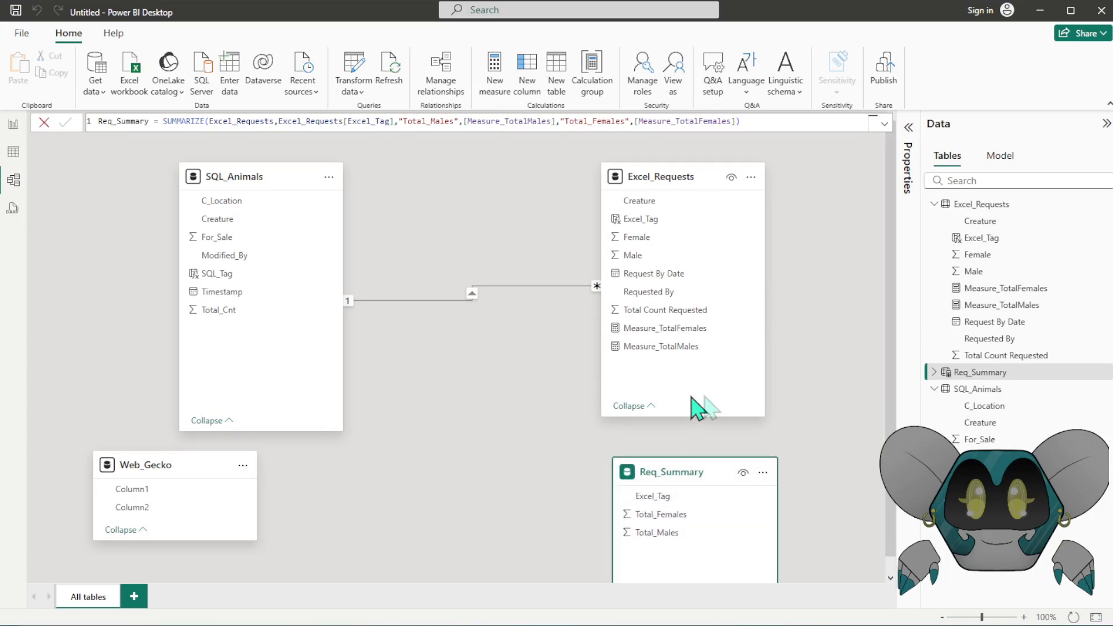
- Create an active many-to-one, single-direction relationship from Excel_Requests[Excel_Tag] to Req_Summary[Excel_Tag], and rearrange both tables so their connecting line shows
{"action": "left_click_drag", "start_coordinate": [645, 219], "coordinate": [710, 499]}
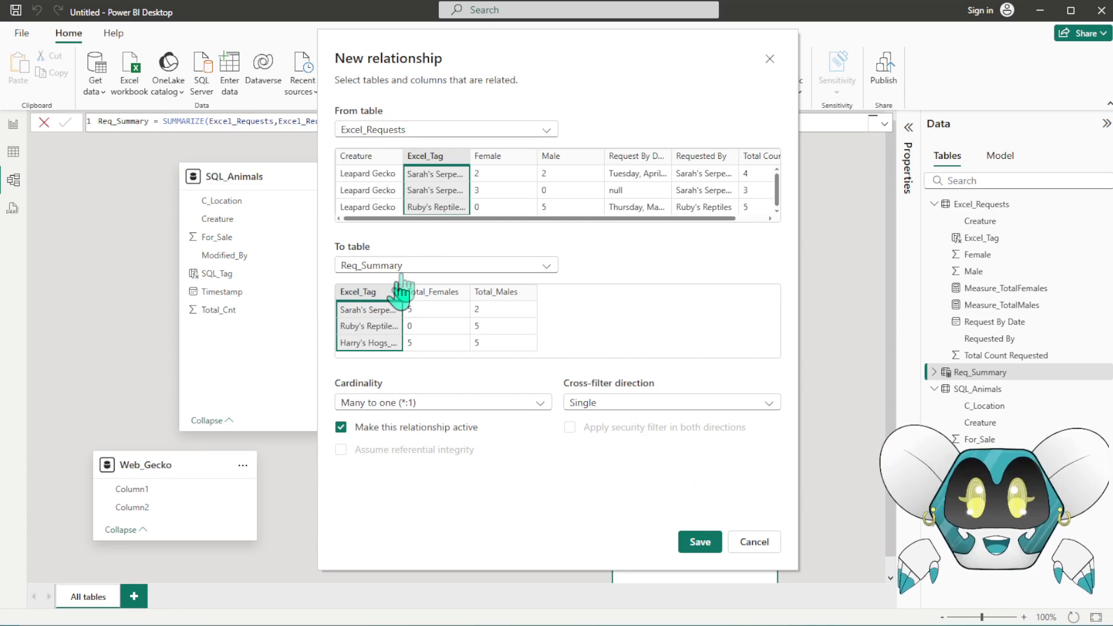
{"action": "left_click", "coordinate": [697, 543]}
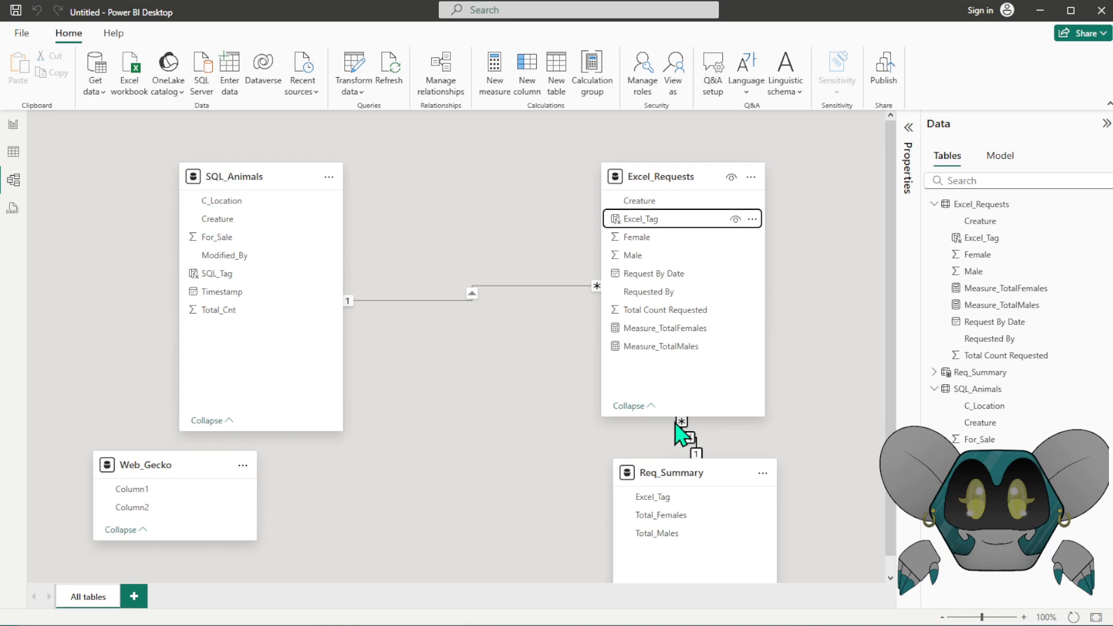
{"action": "left_click_drag", "start_coordinate": [683, 415], "coordinate": [684, 373]}
{"action": "left_click_drag", "start_coordinate": [658, 176], "coordinate": [551, 193]}
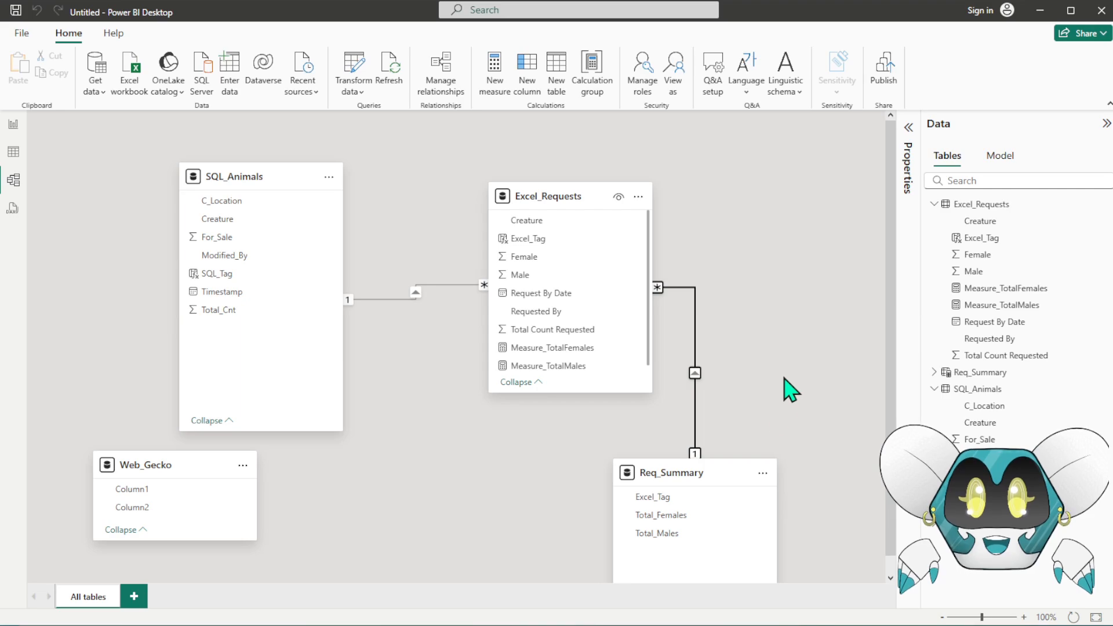
{"action": "left_click_drag", "start_coordinate": [668, 476], "coordinate": [539, 479]}
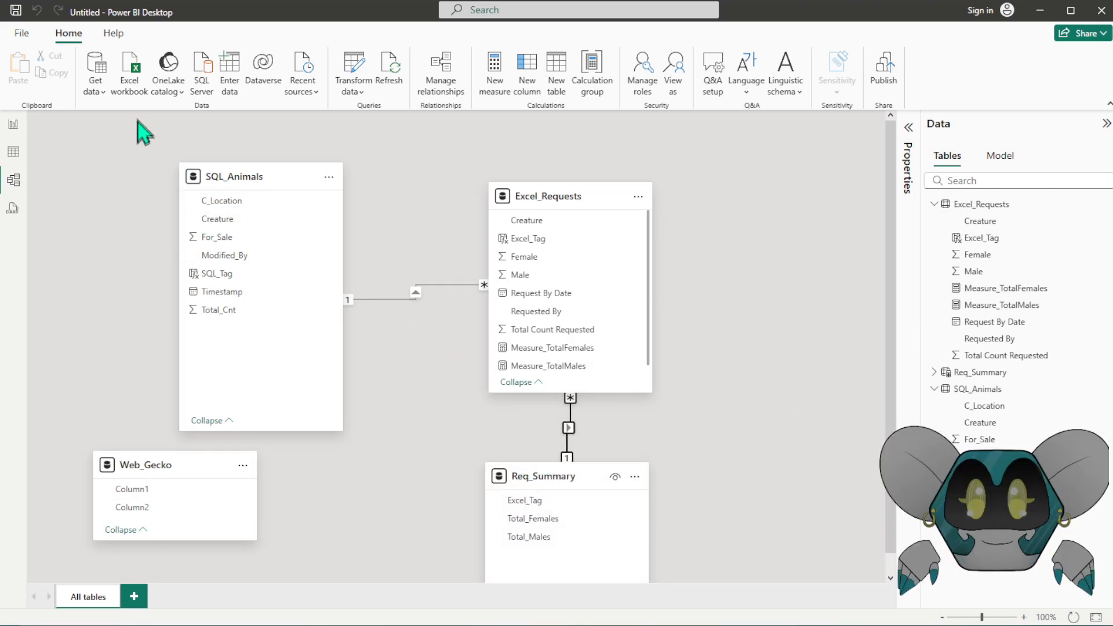
- In the report view, create a calculated column named Anim in the Req_Summary table
{"action": "left_click", "coordinate": [11, 124]}
{"action": "left_click", "coordinate": [967, 342]}
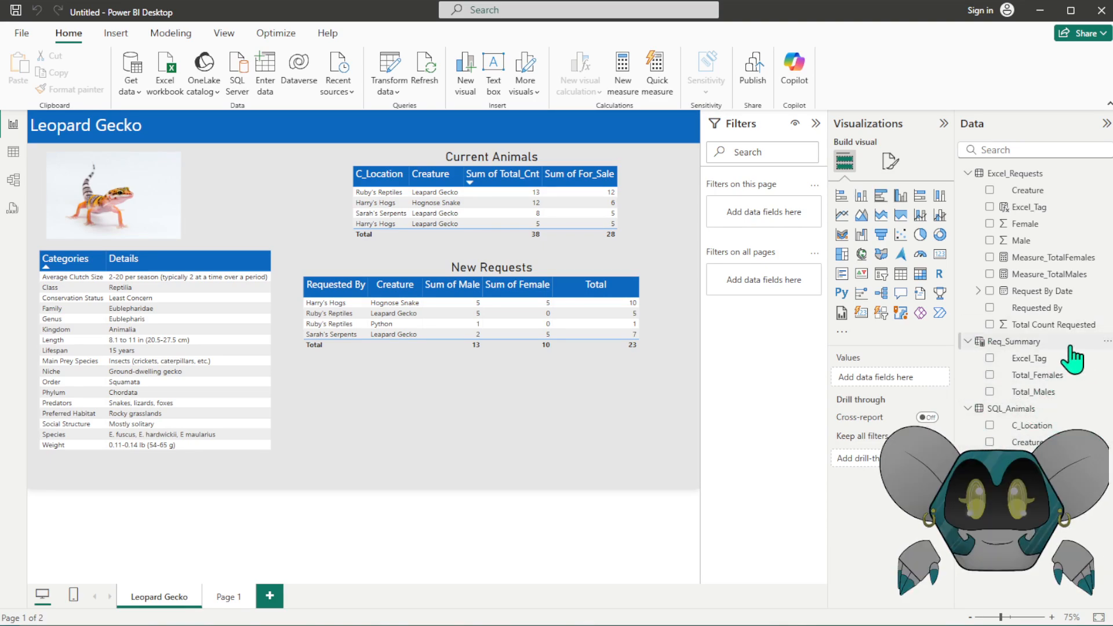
{"action": "left_click", "coordinate": [1105, 343]}
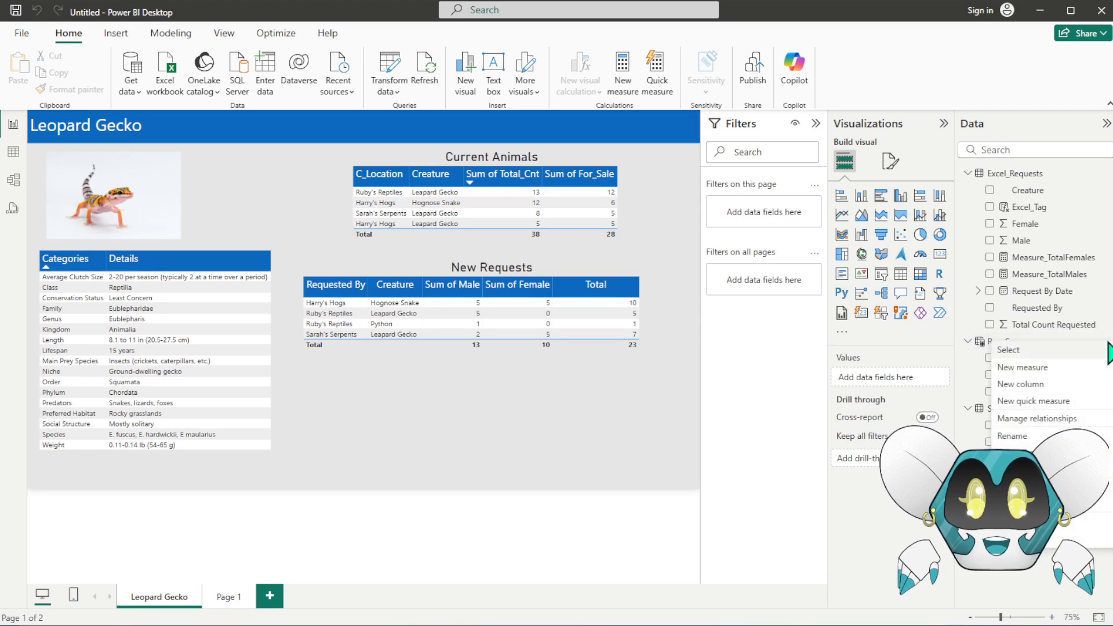
{"action": "left_click", "coordinate": [1041, 384]}
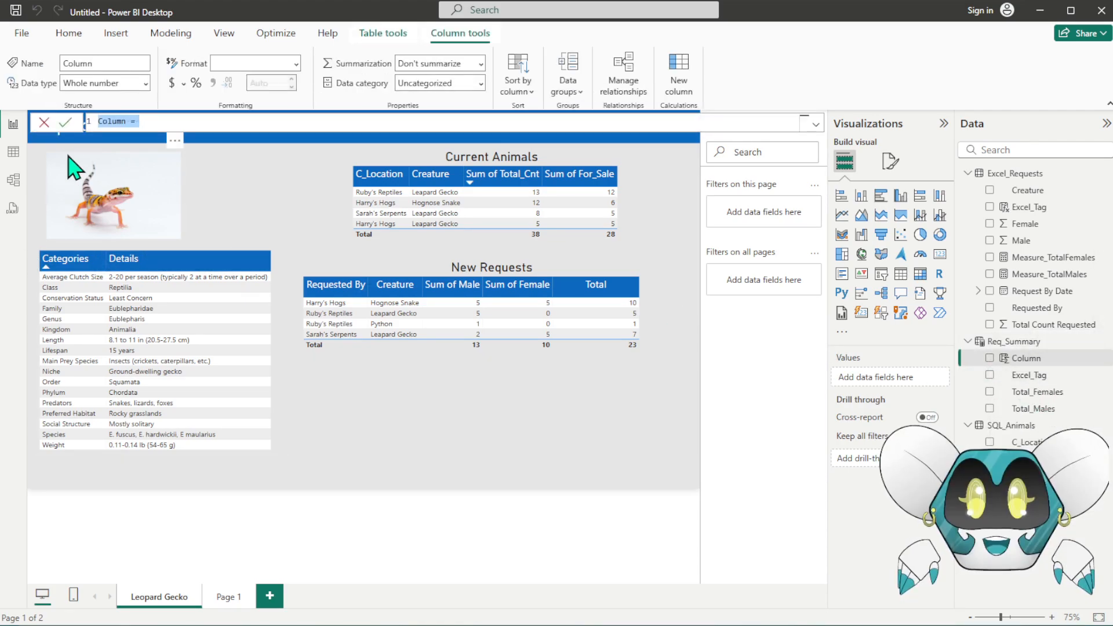
{"action": "double_click", "coordinate": [118, 122]}
{"action": "type", "text": "Anim"}
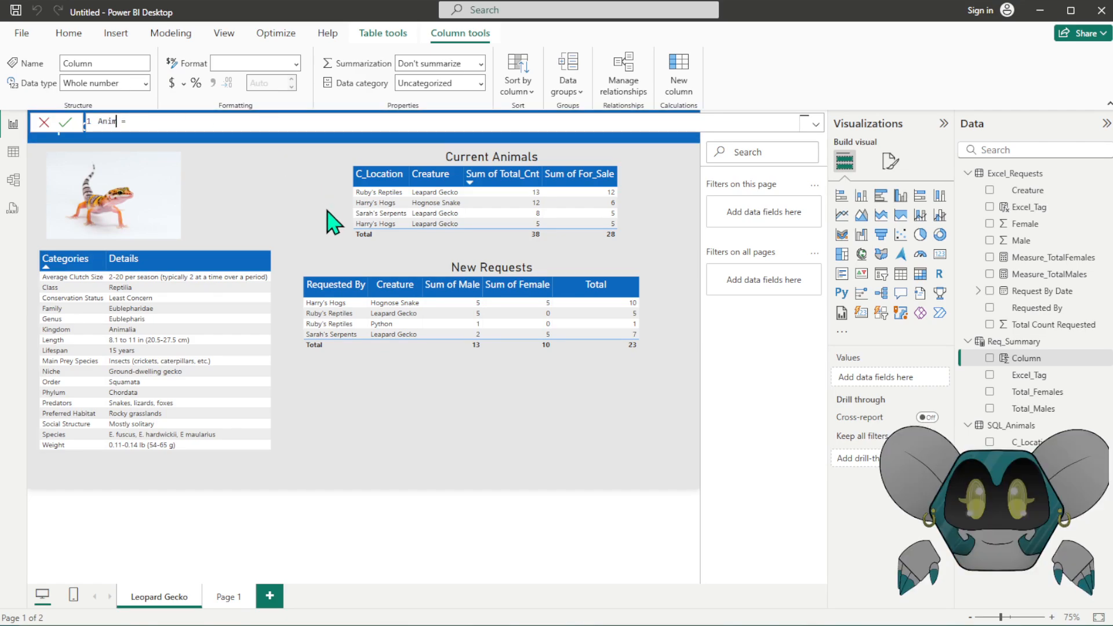
- Begin the Anim formula with LOOKUPVALUE, using SQL_Animals[Total_Cnt] as the result column and SQL_Animals[SQL_Tag] as the search column
{"action": "key", "text": "End"}
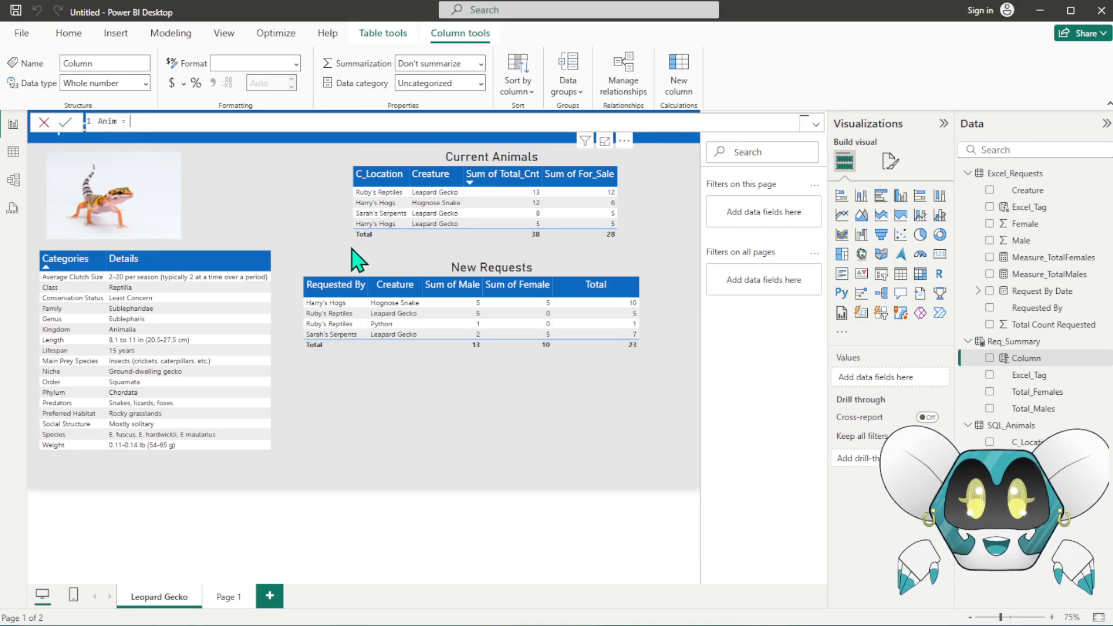
{"action": "type", "text": "LOOKUP"}
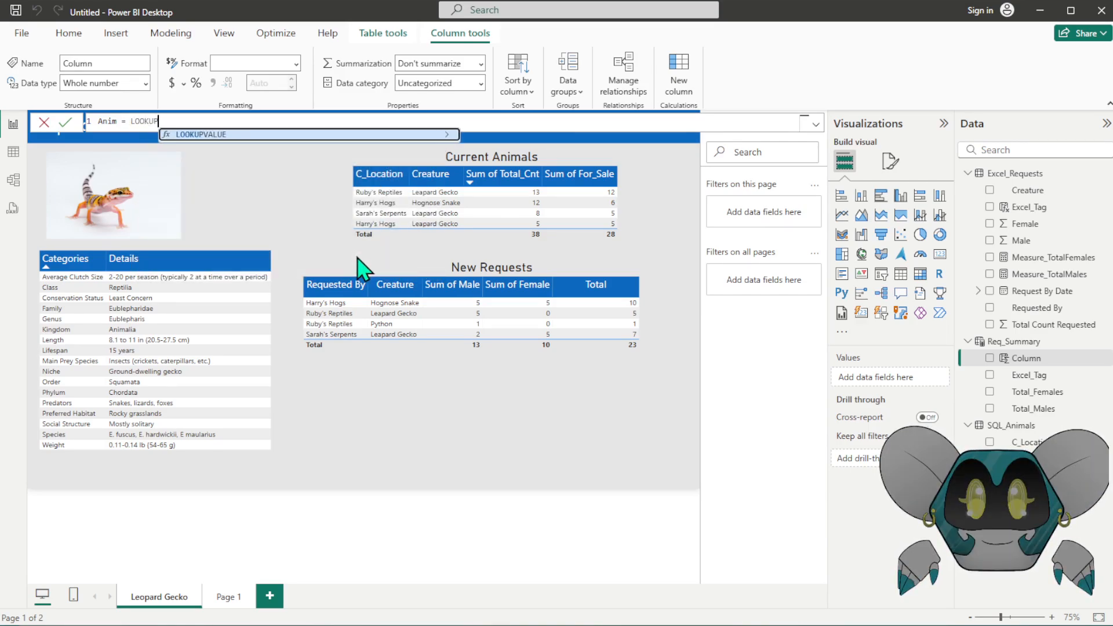
{"action": "key", "text": "Tab"}
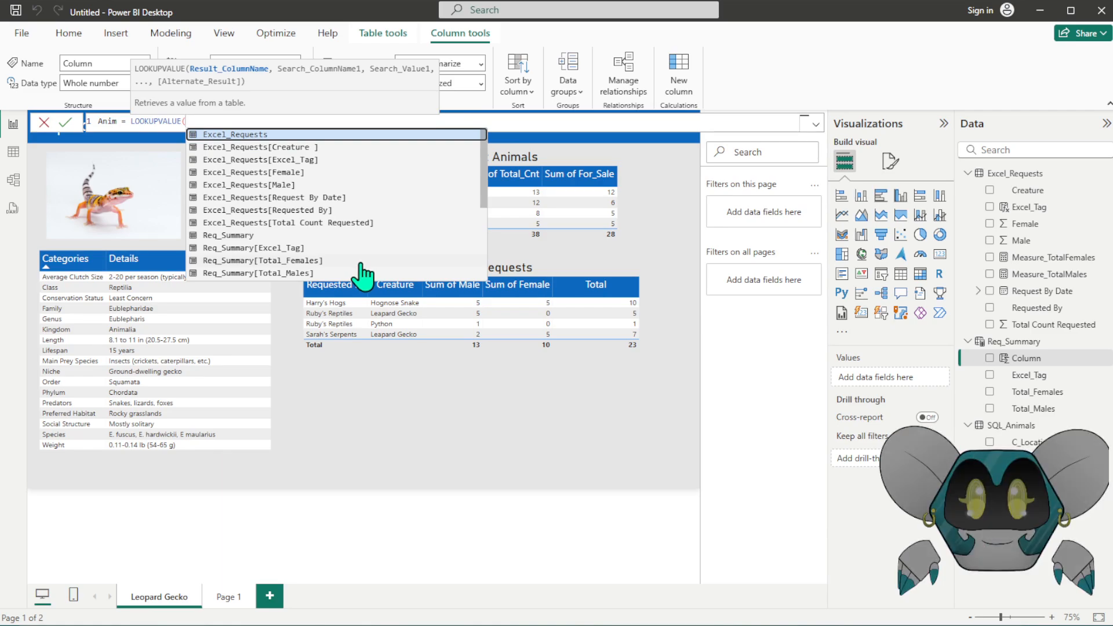
{"action": "type", "text": "sql"}
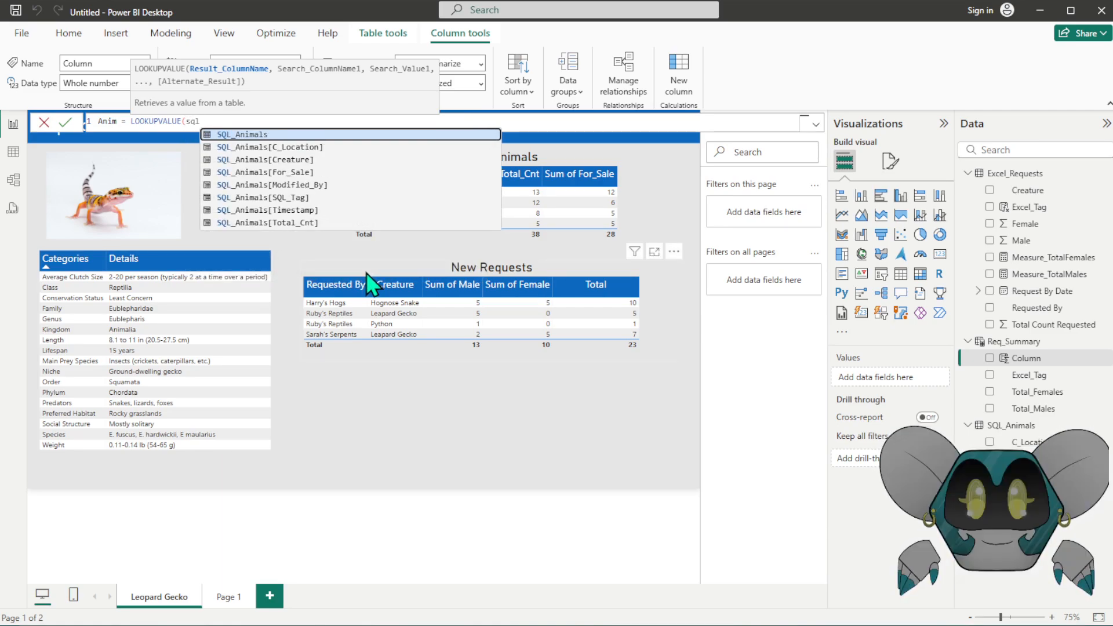
{"action": "left_click", "coordinate": [290, 224]}
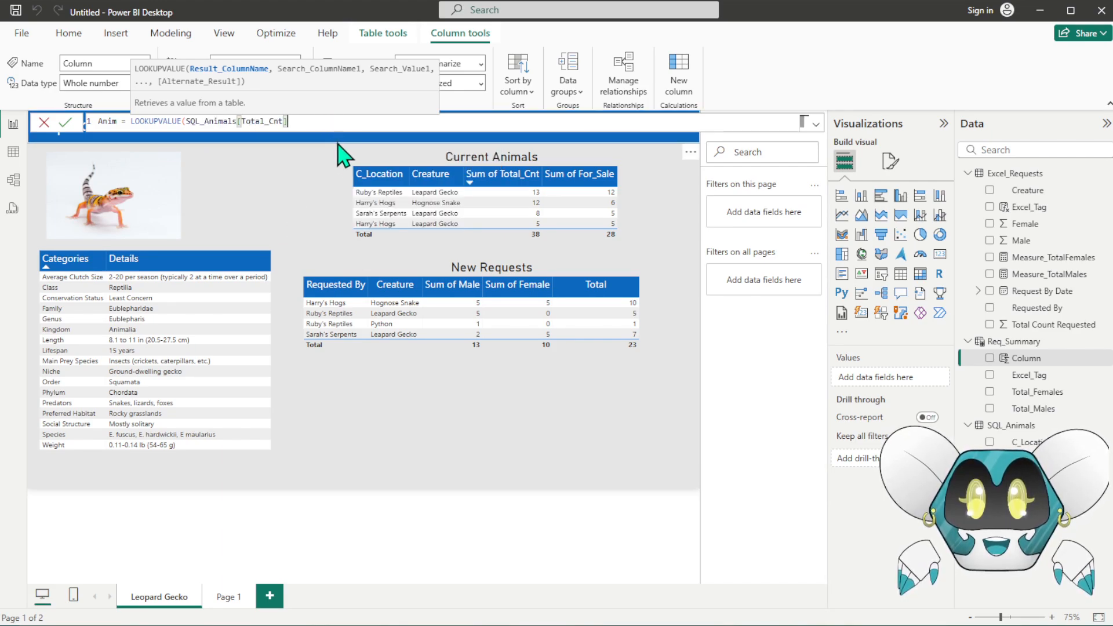
{"action": "type", "text": ","}
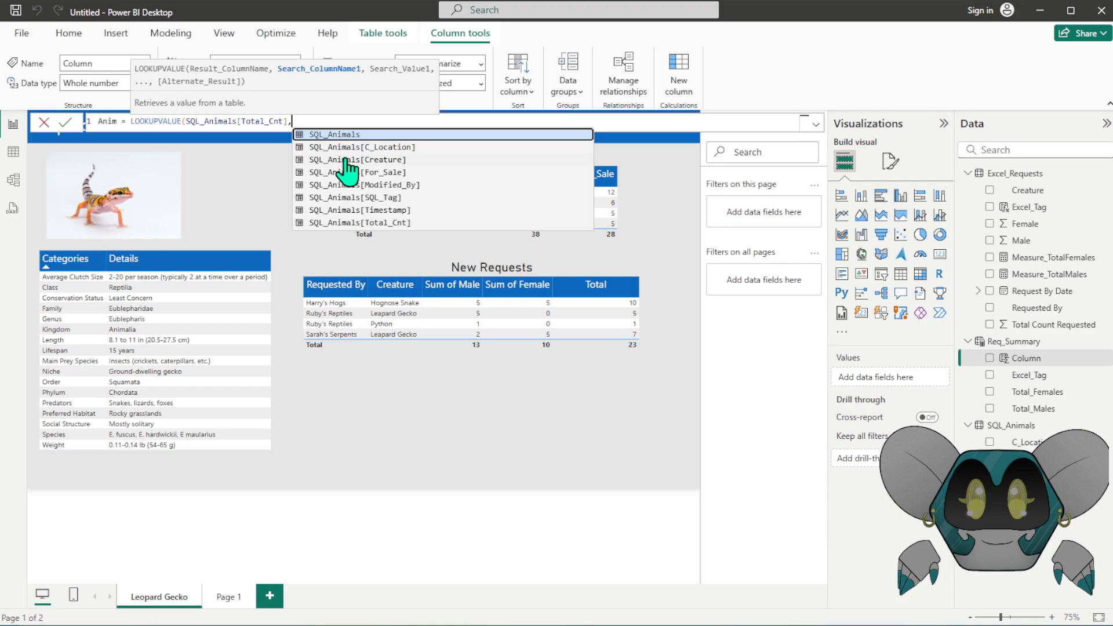
{"action": "type", "text": "sql"}
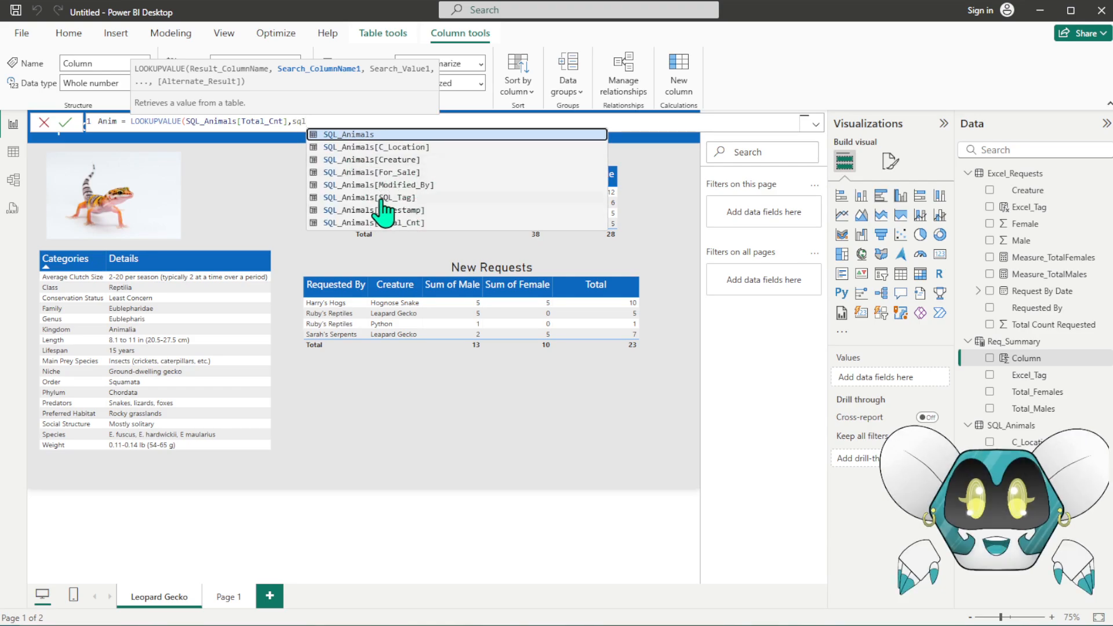
{"action": "left_click", "coordinate": [380, 198]}
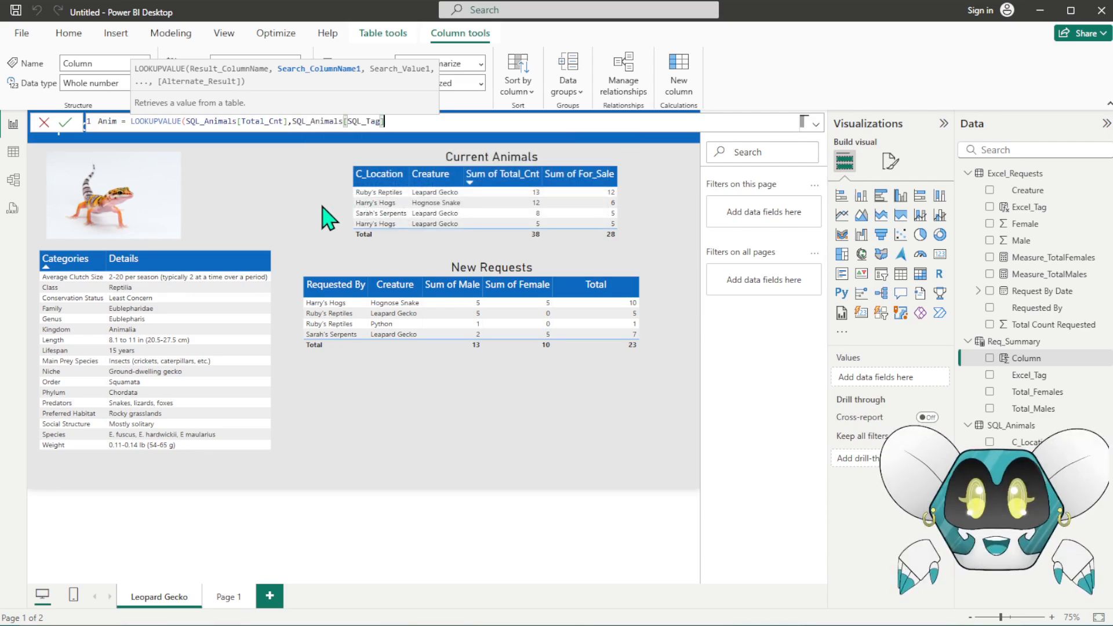
- Complete the Anim formula with Req_Summary[Excel_Tag] as the search value and commit it
{"action": "type", "text": ","}
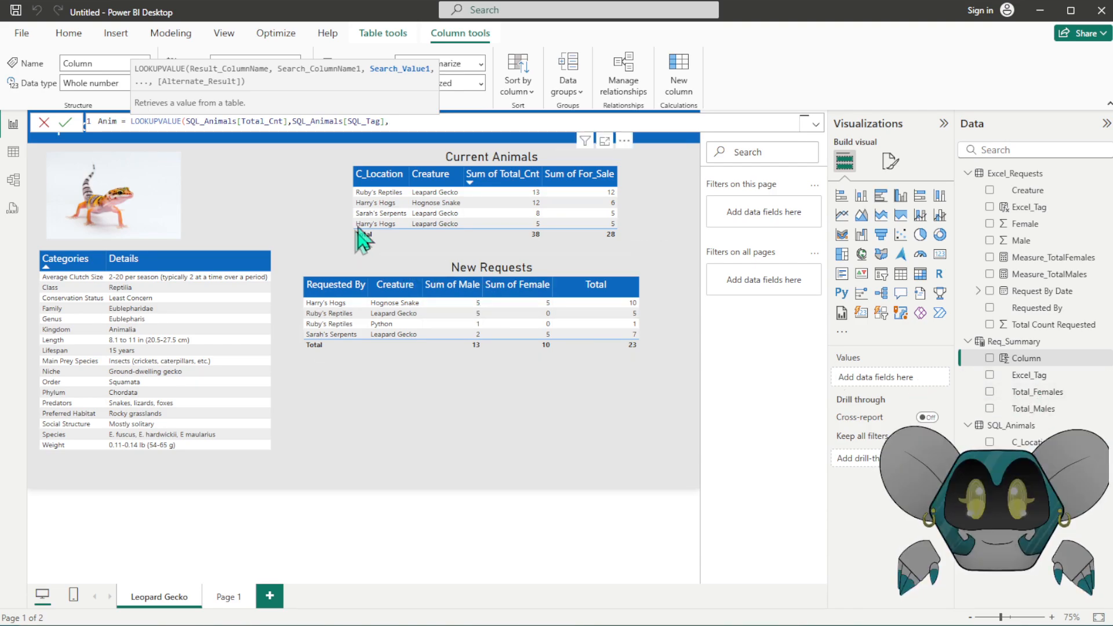
{"action": "type", "text": "f"}
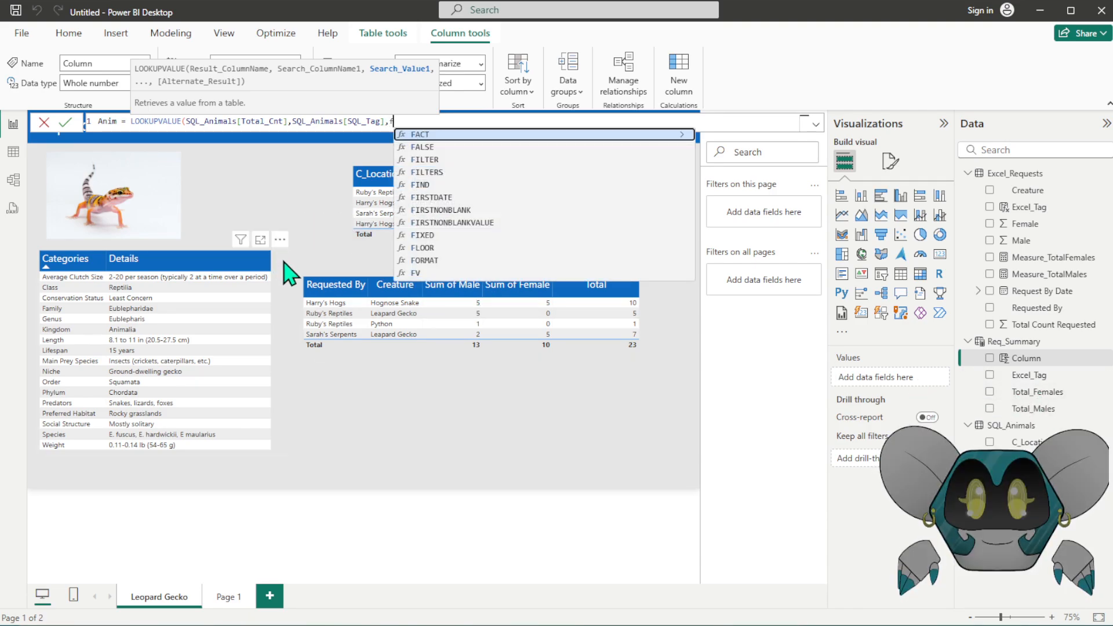
{"action": "key", "text": "BackSpace"}
{"action": "type", "text": "exc"}
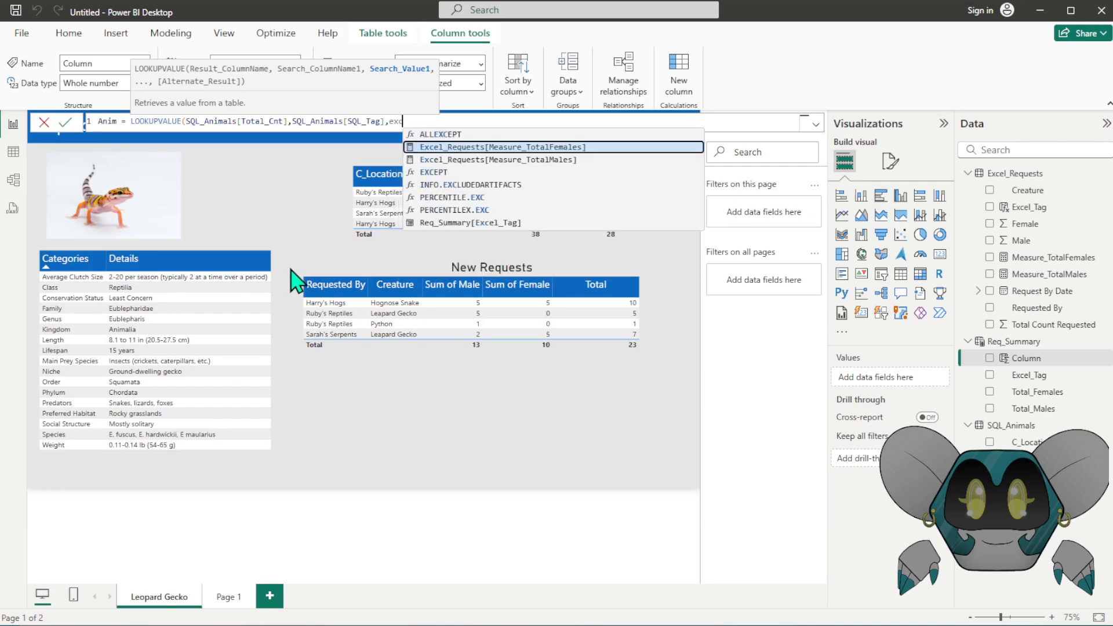
{"action": "type", "text": "el"}
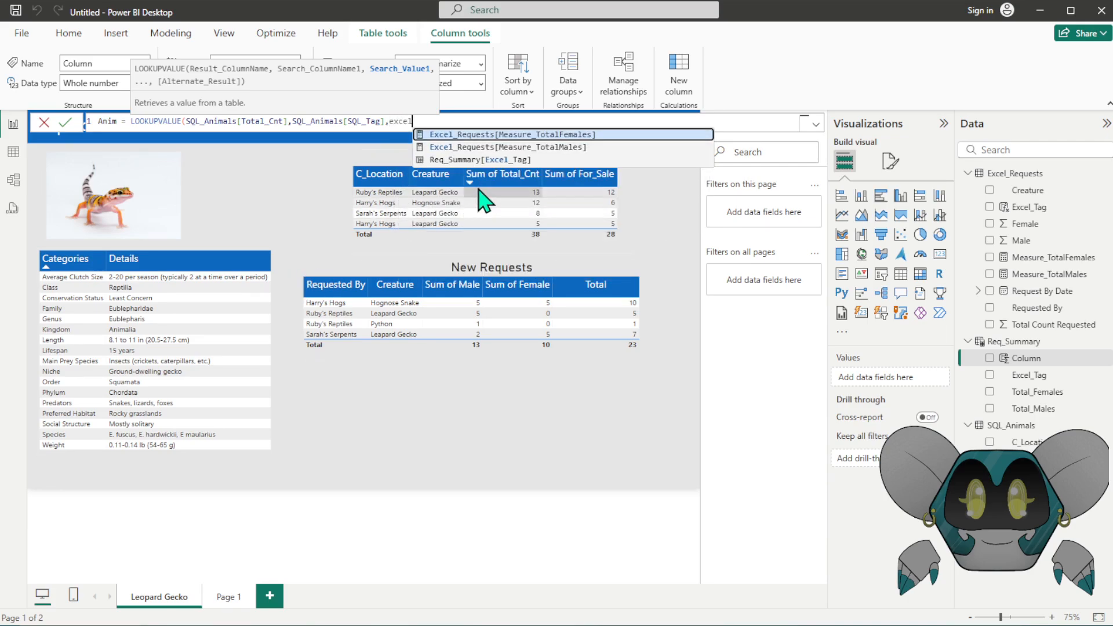
{"action": "left_click", "coordinate": [437, 159]}
{"action": "type", "text": ")"}
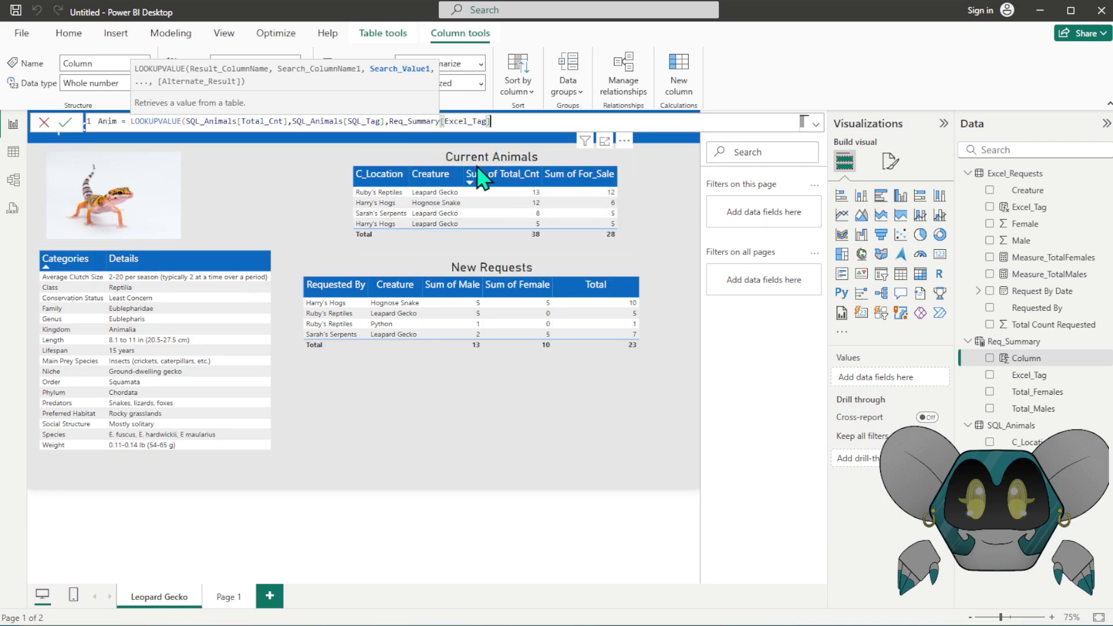
{"action": "key", "text": "Return"}
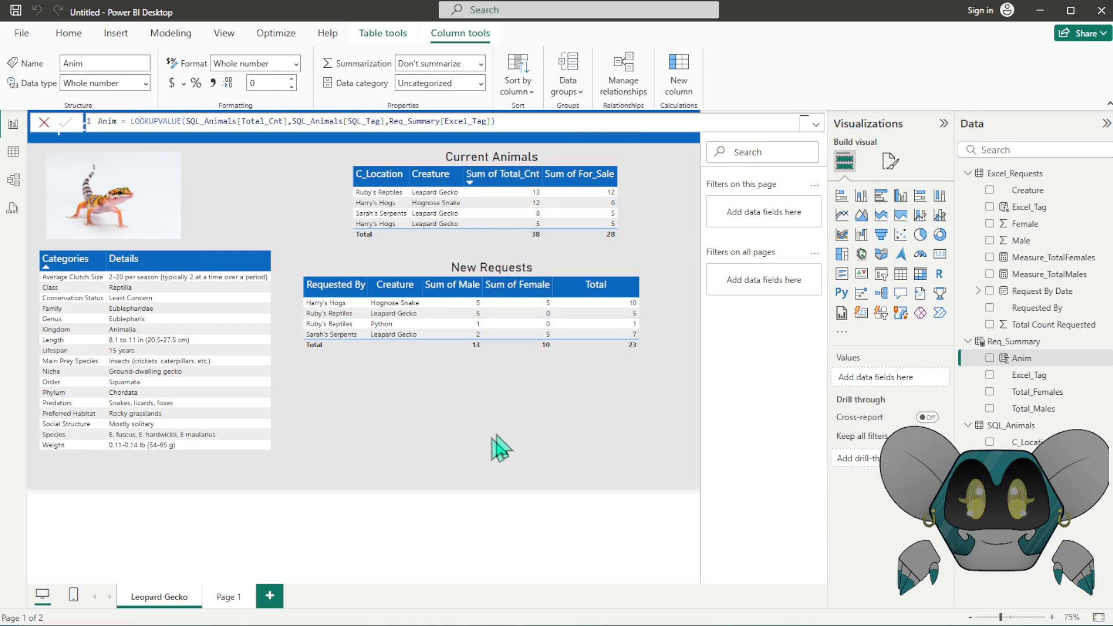
- Add a table visual sized to fit beneath New Requests, containing the SQL_Animals fields C_Location and Creature
{"action": "left_click", "coordinate": [400, 390]}
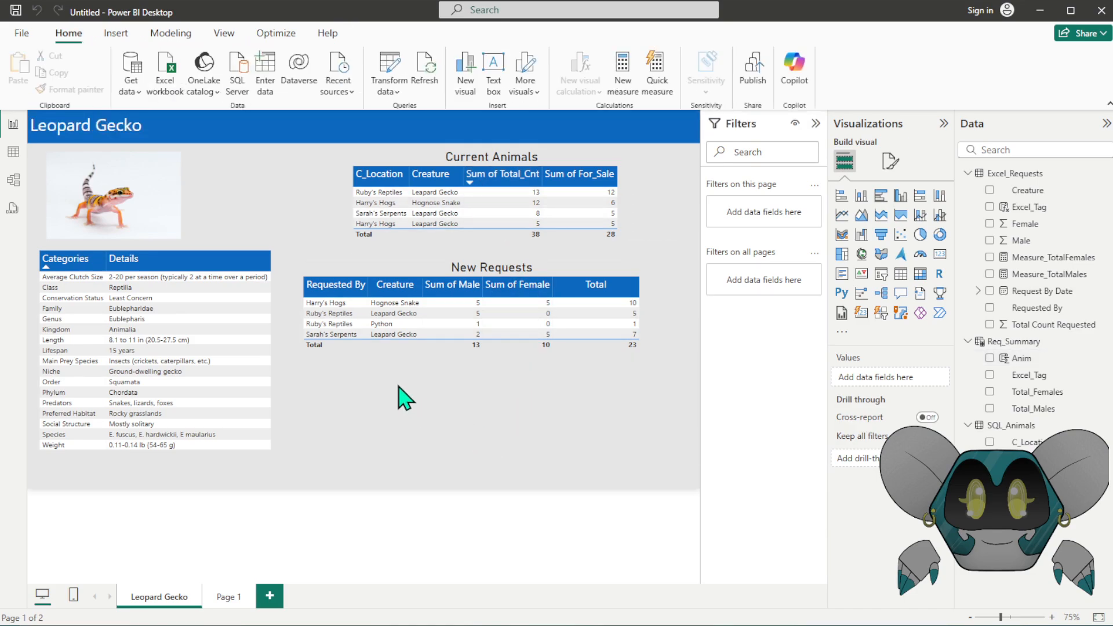
{"action": "left_click", "coordinate": [900, 274]}
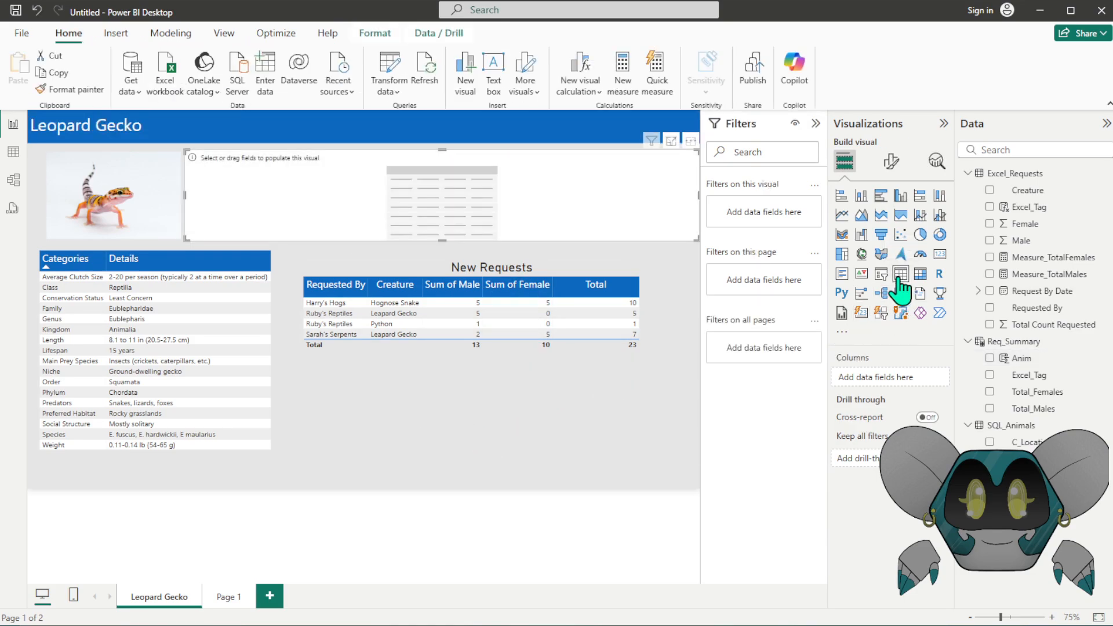
{"action": "left_click_drag", "start_coordinate": [386, 194], "coordinate": [398, 377]}
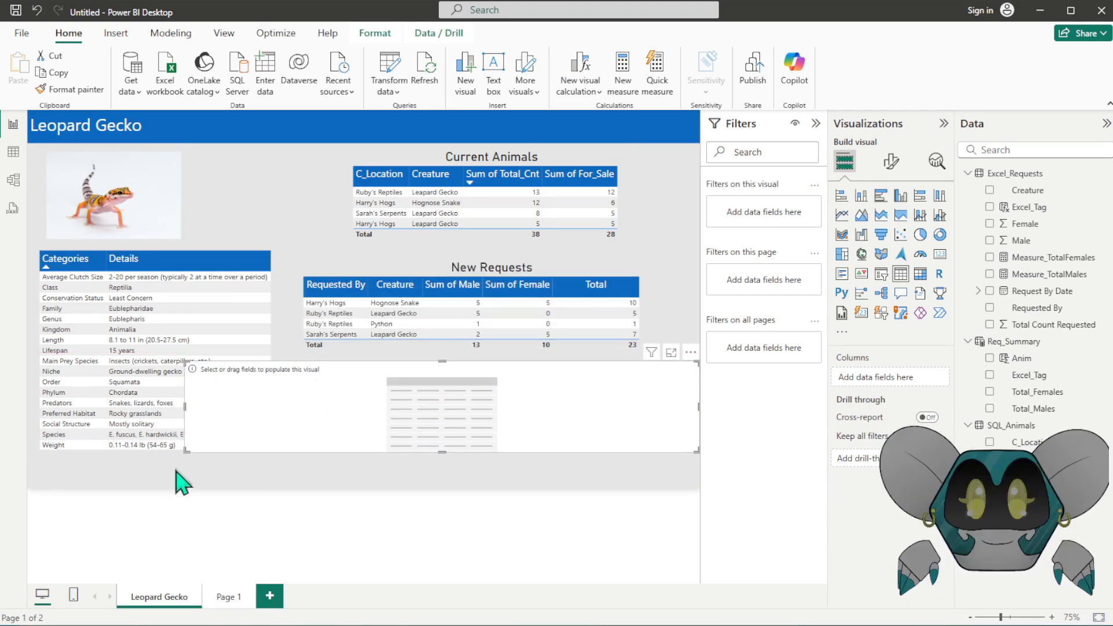
{"action": "left_click_drag", "start_coordinate": [183, 451], "coordinate": [302, 480]}
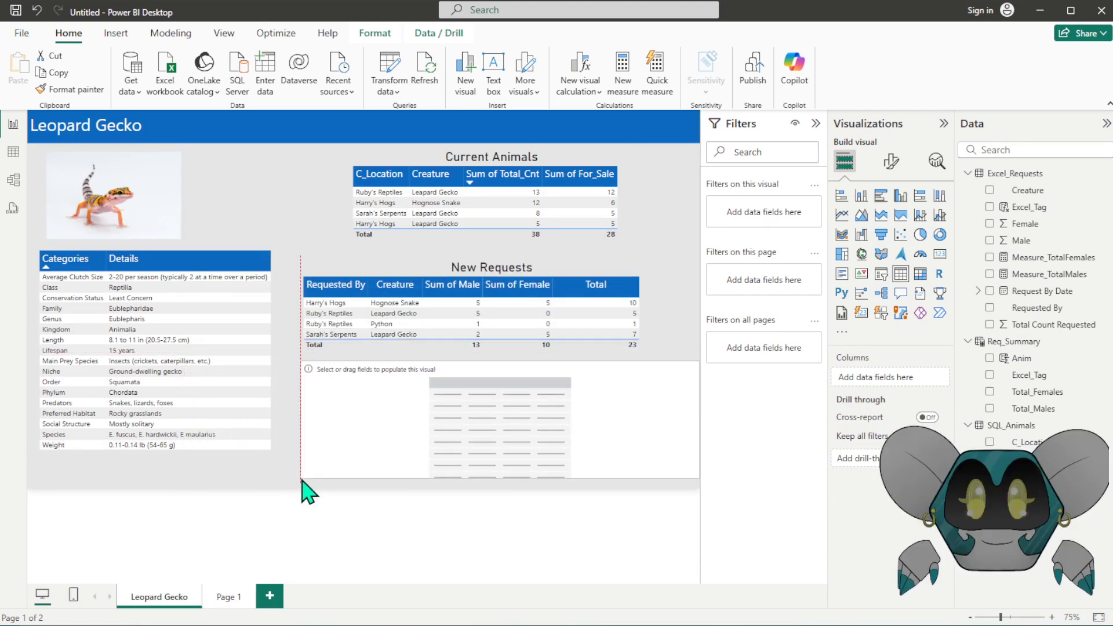
{"action": "left_click_drag", "start_coordinate": [341, 437], "coordinate": [323, 439]}
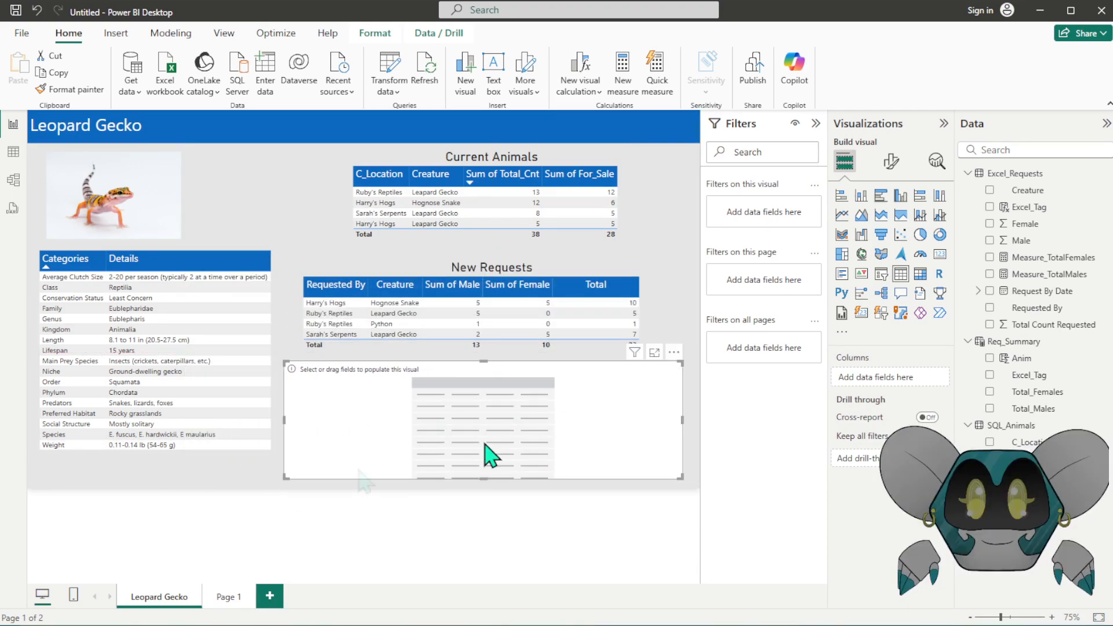
{"action": "left_click", "coordinate": [989, 442]}
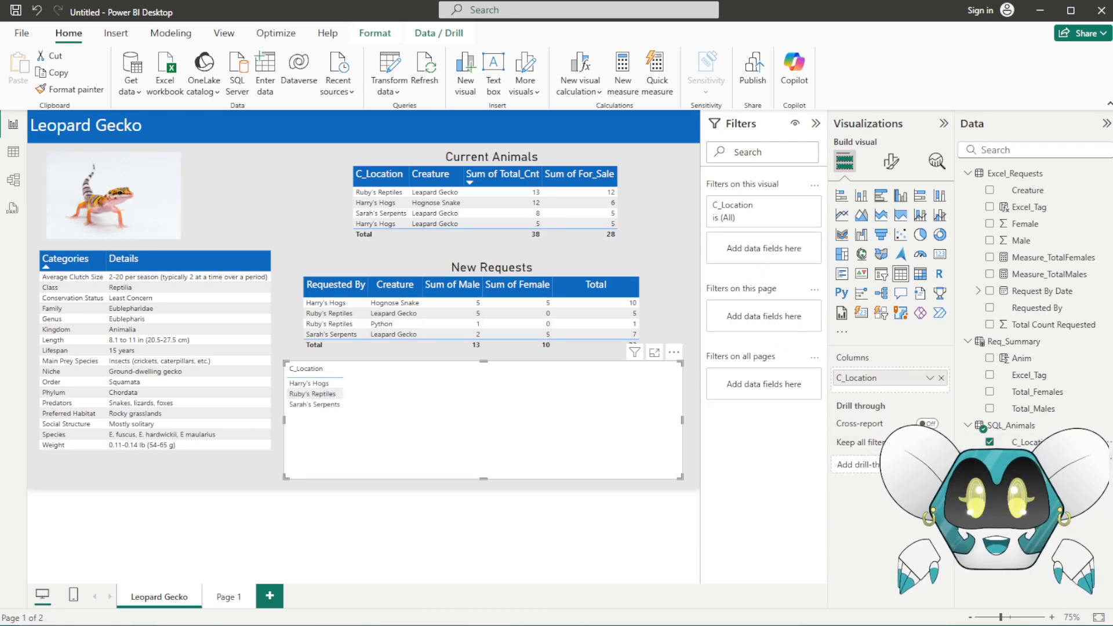
{"action": "left_click", "coordinate": [989, 458]}
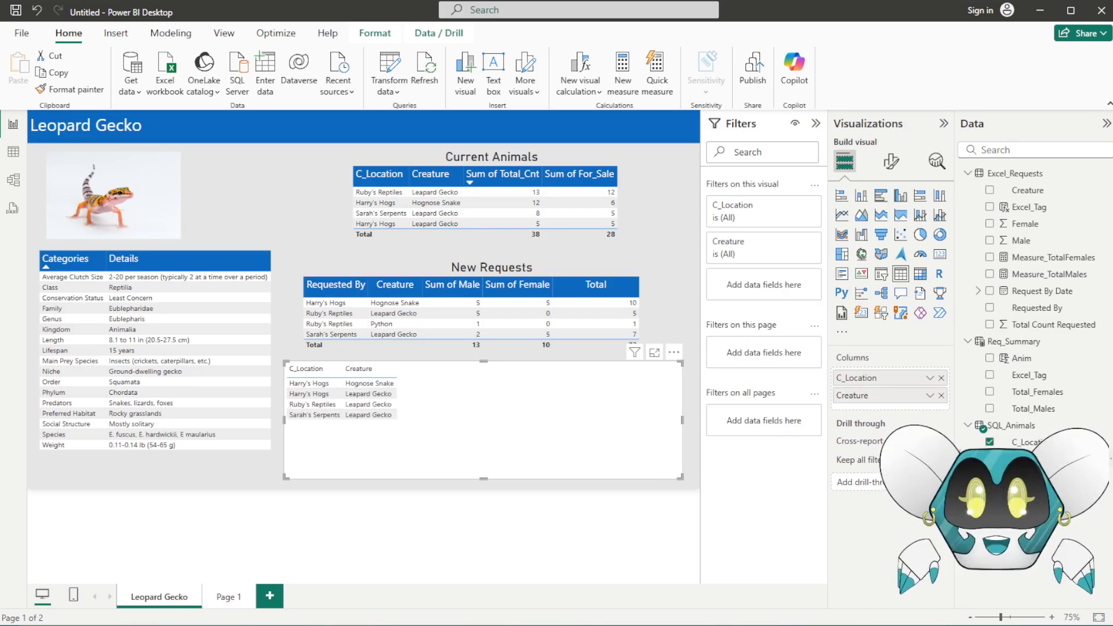
- Examine how Req_Summary relates to Excel_Requests and SQL_Animals in the model diagram, and return to the report
{"action": "left_click", "coordinate": [13, 181]}
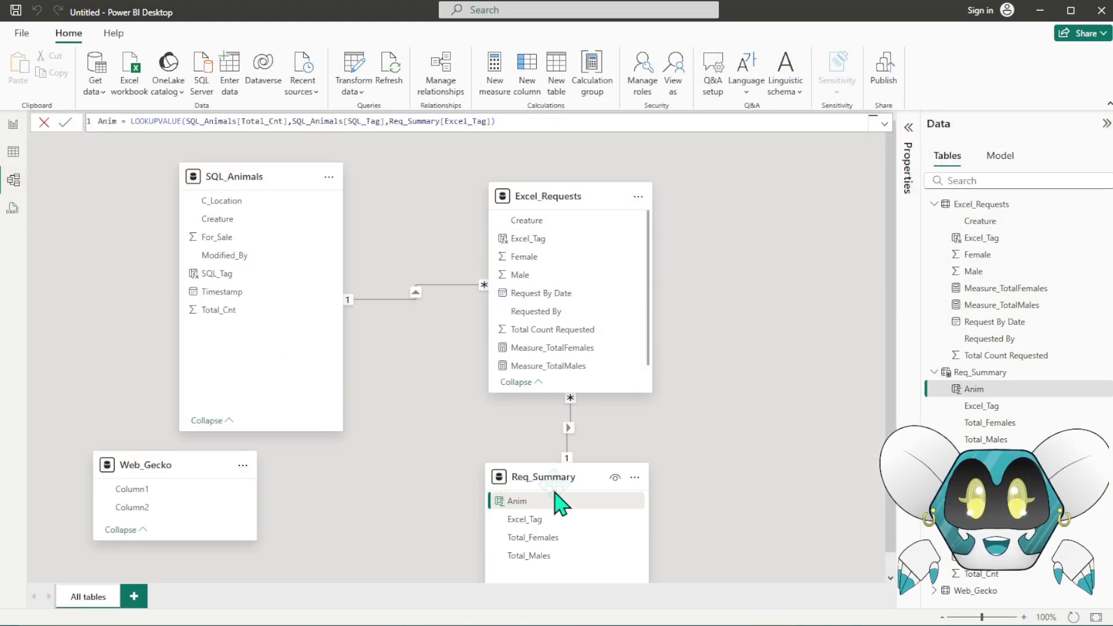
{"action": "scroll", "coordinate": [510, 507], "scroll_direction": "down", "scroll_amount": 1}
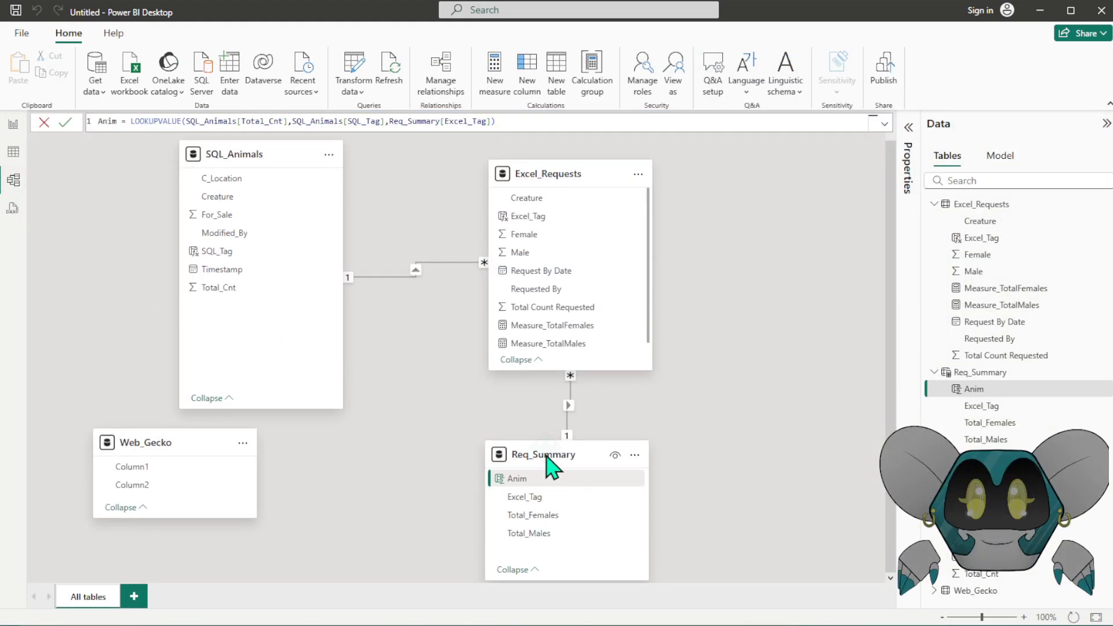
{"action": "mouse_move", "coordinate": [542, 457]}
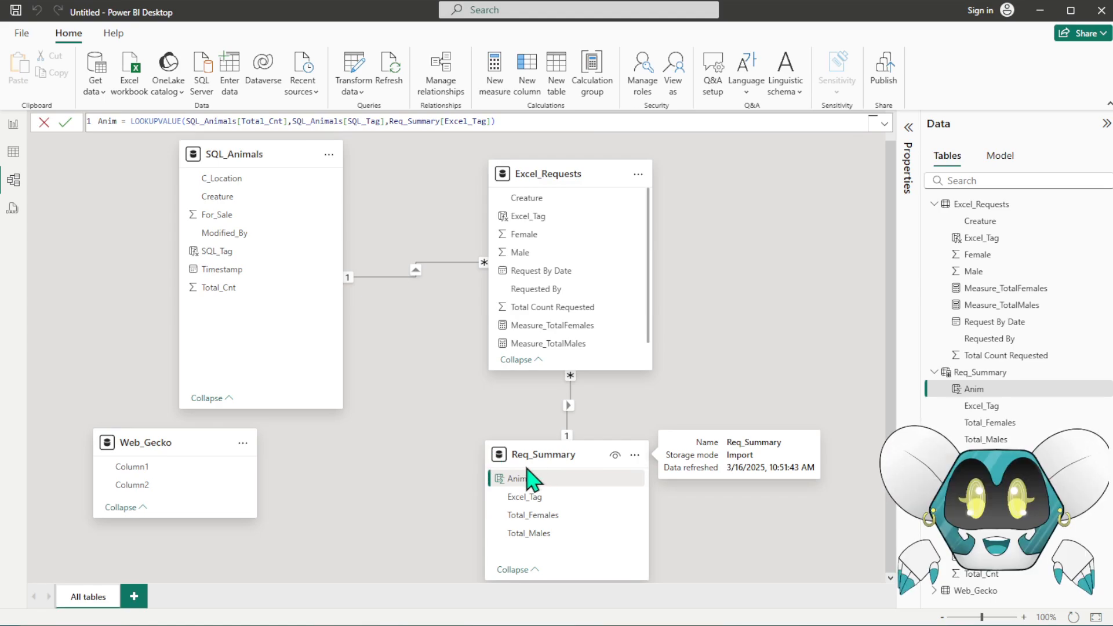
{"action": "mouse_move", "coordinate": [608, 191]}
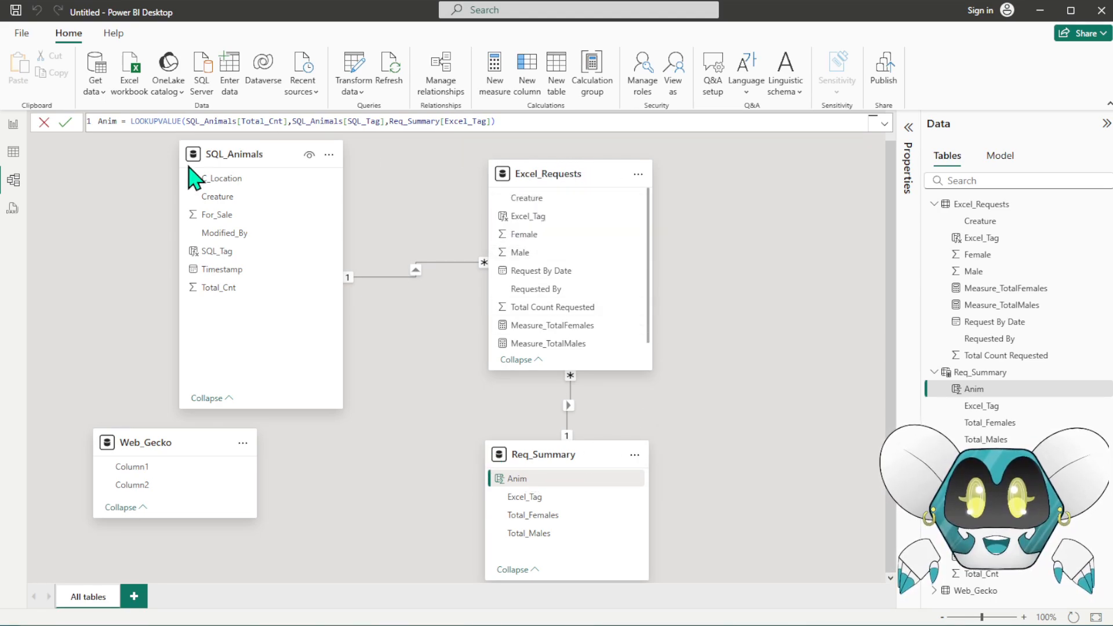
{"action": "left_click", "coordinate": [13, 125]}
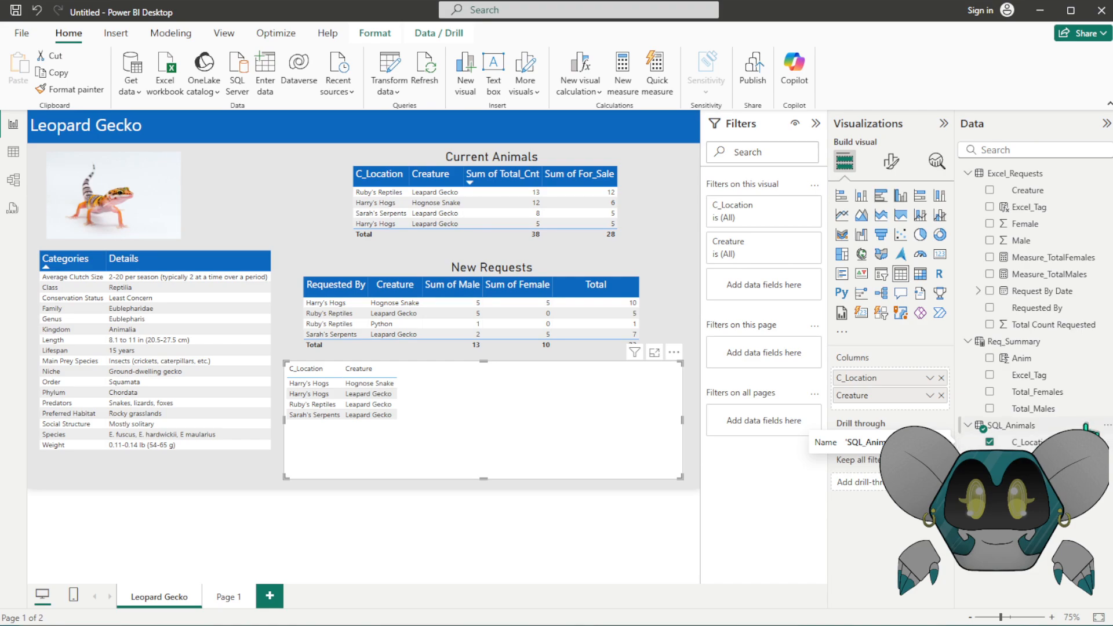
- Add the Anim field to the new table visual and rename it there as Count on Hand
{"action": "left_click", "coordinate": [989, 359]}
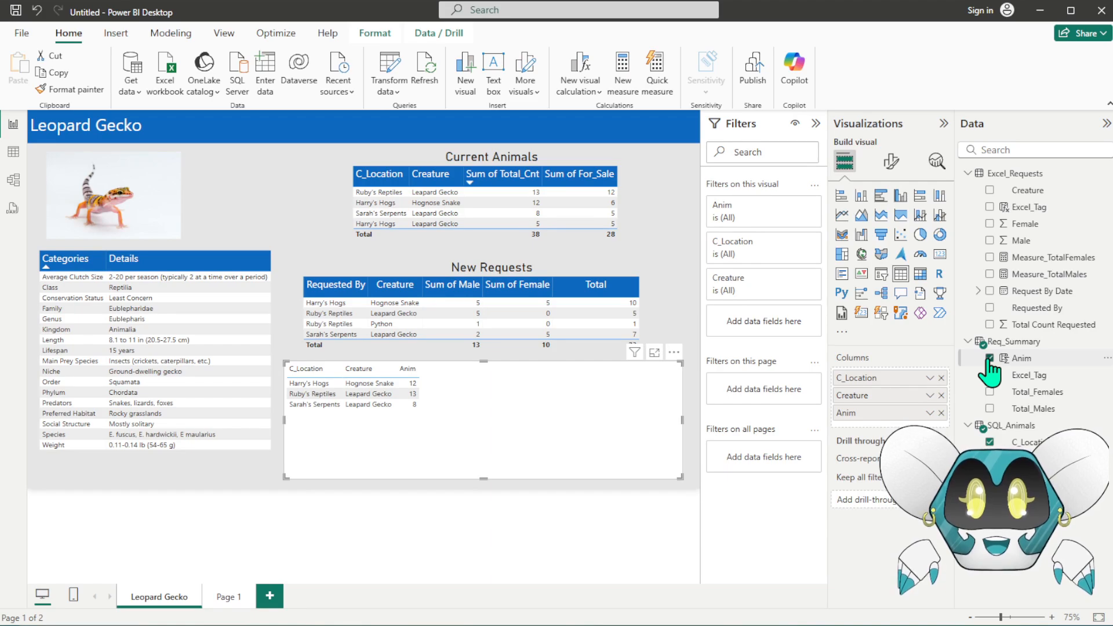
{"action": "double_click", "coordinate": [856, 413]}
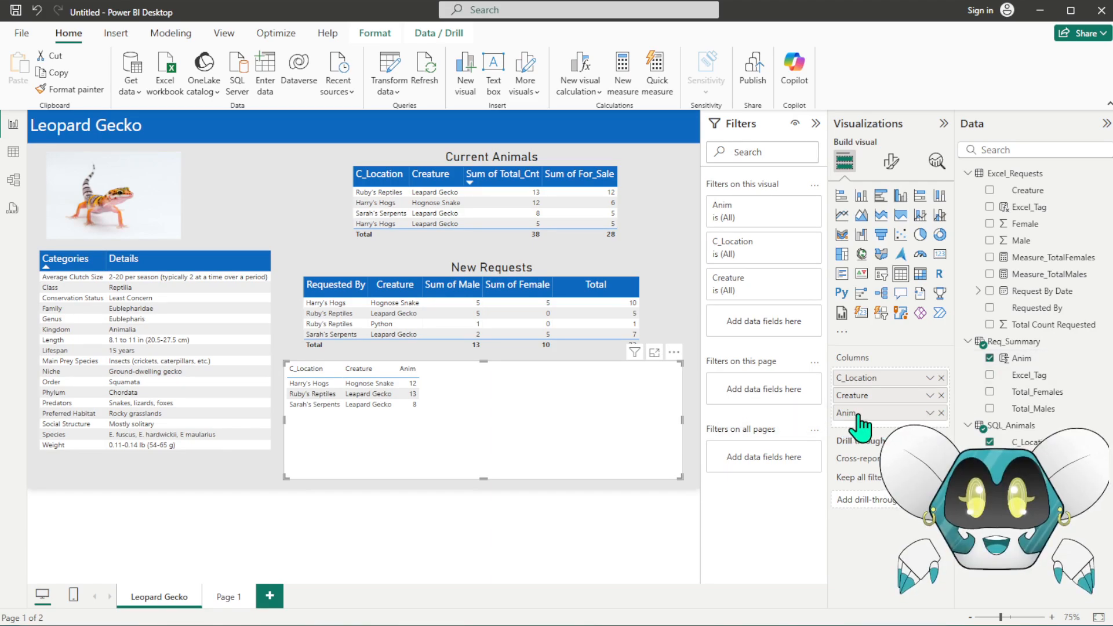
{"action": "key", "text": "BackSpace"}
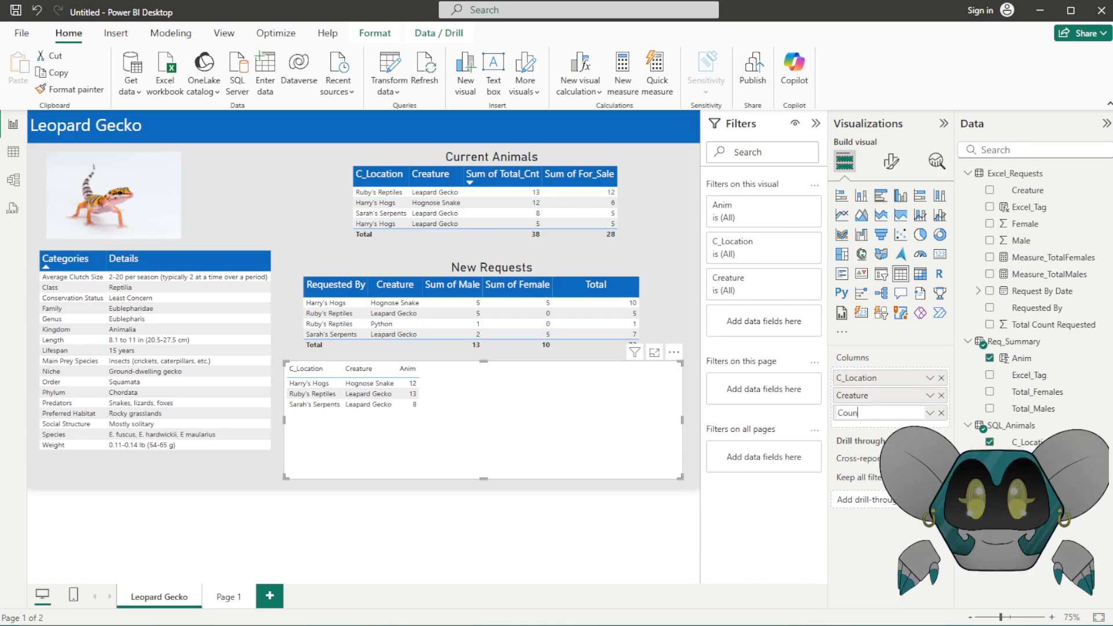
{"action": "key", "text": "Return"}
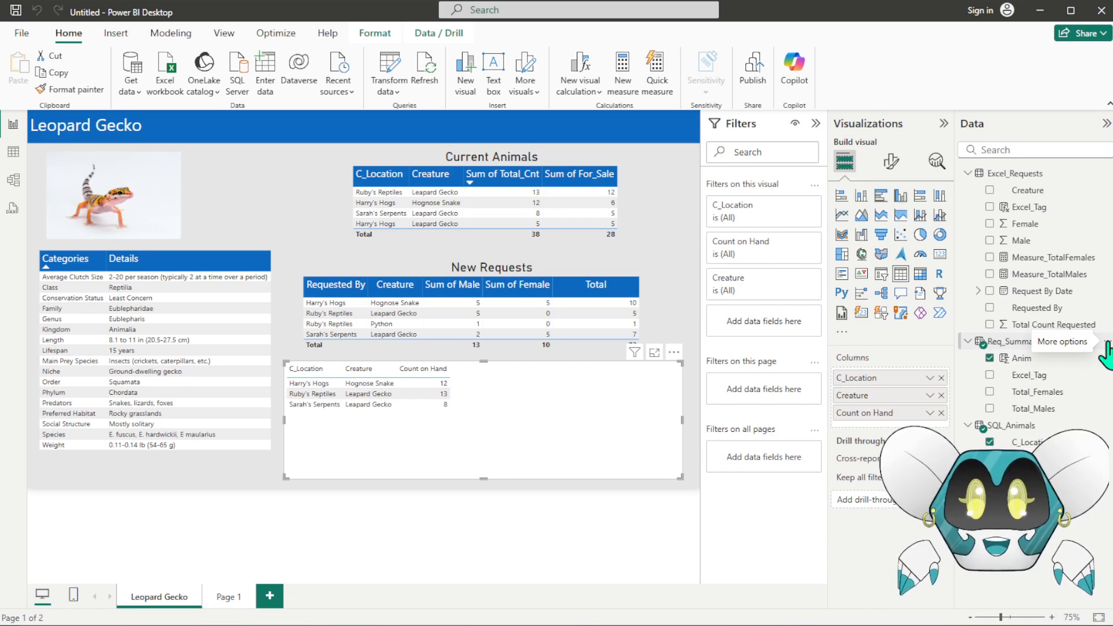
- Start a calculated column Total_FM_Cnt in Req_Summary with Req_Summary[Total_Females] as the first term of its formula
{"action": "left_click", "coordinate": [1108, 342]}
{"action": "left_click", "coordinate": [1062, 385]}
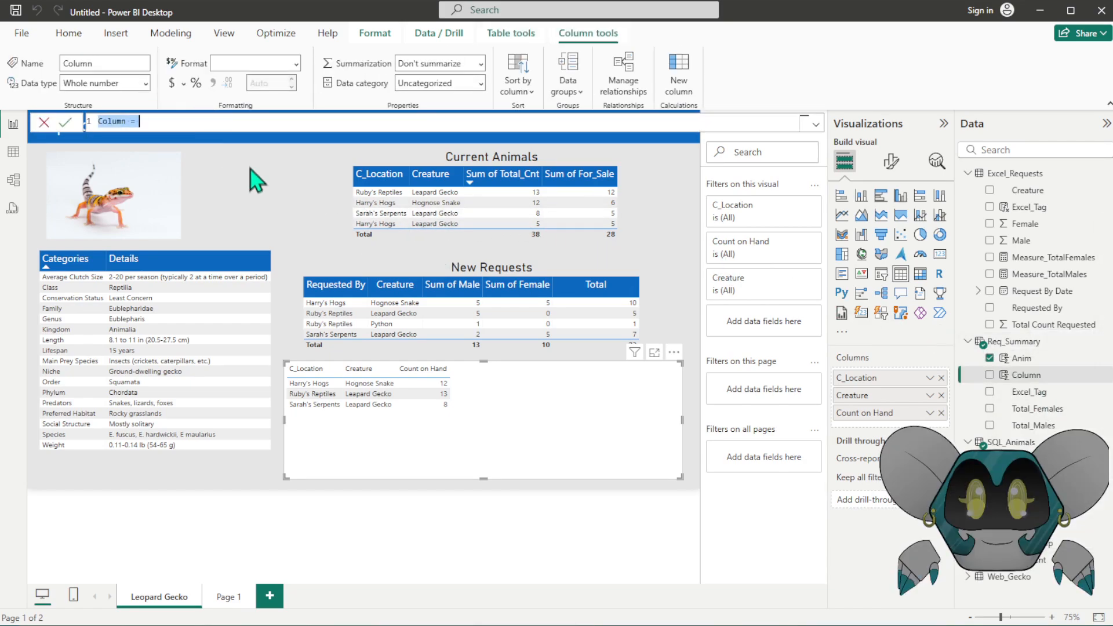
{"action": "type", "text": "Total_"}
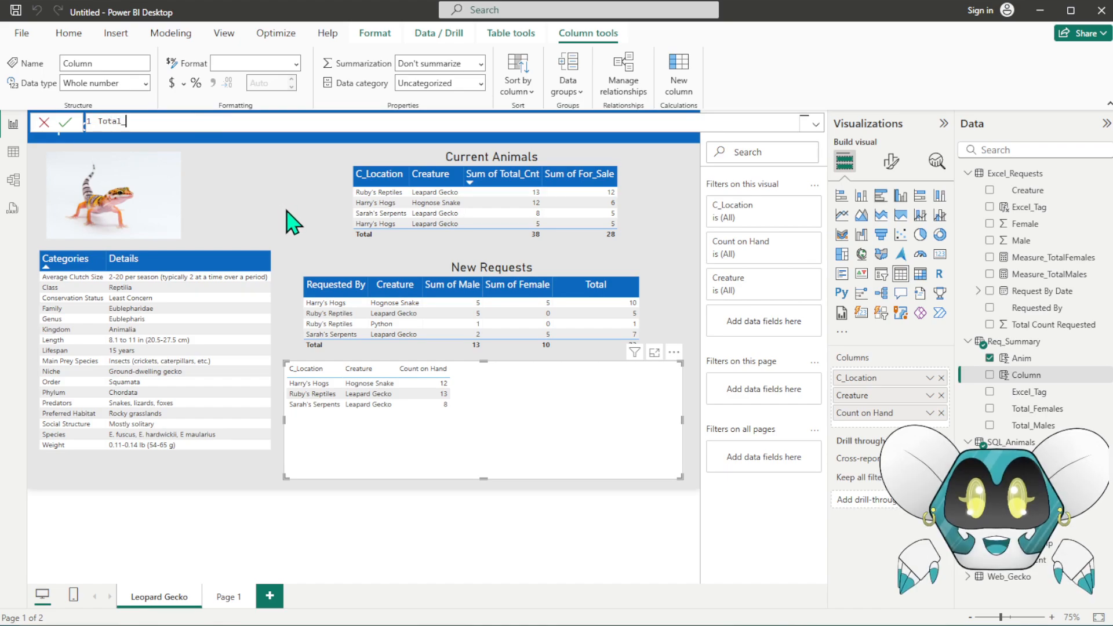
{"action": "type", "text": "FM_C"}
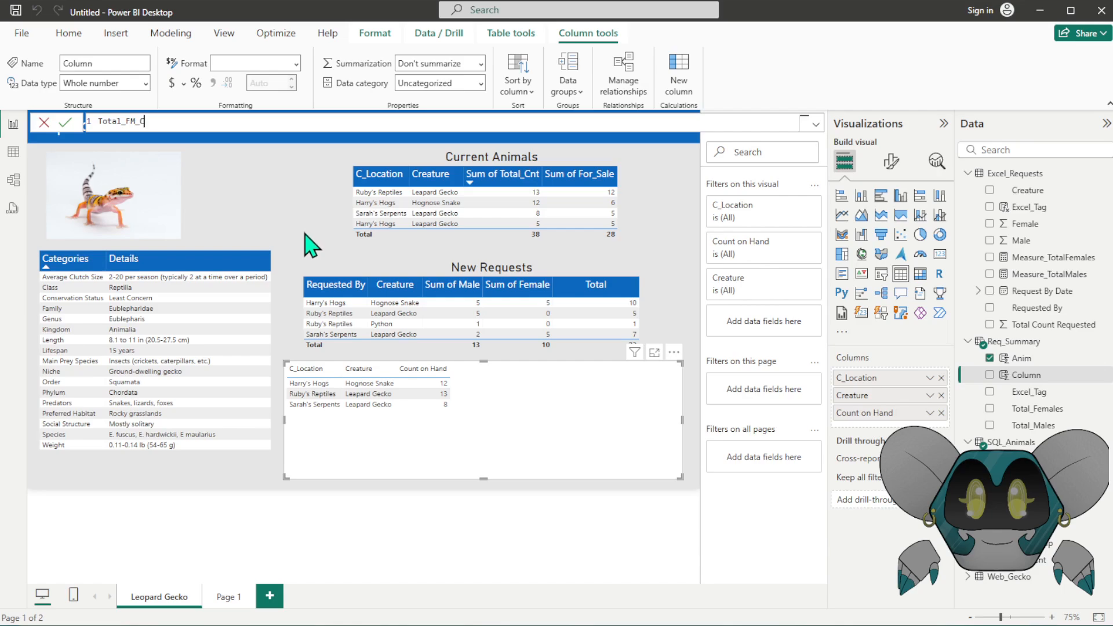
{"action": "type", "text": "nt = Total"}
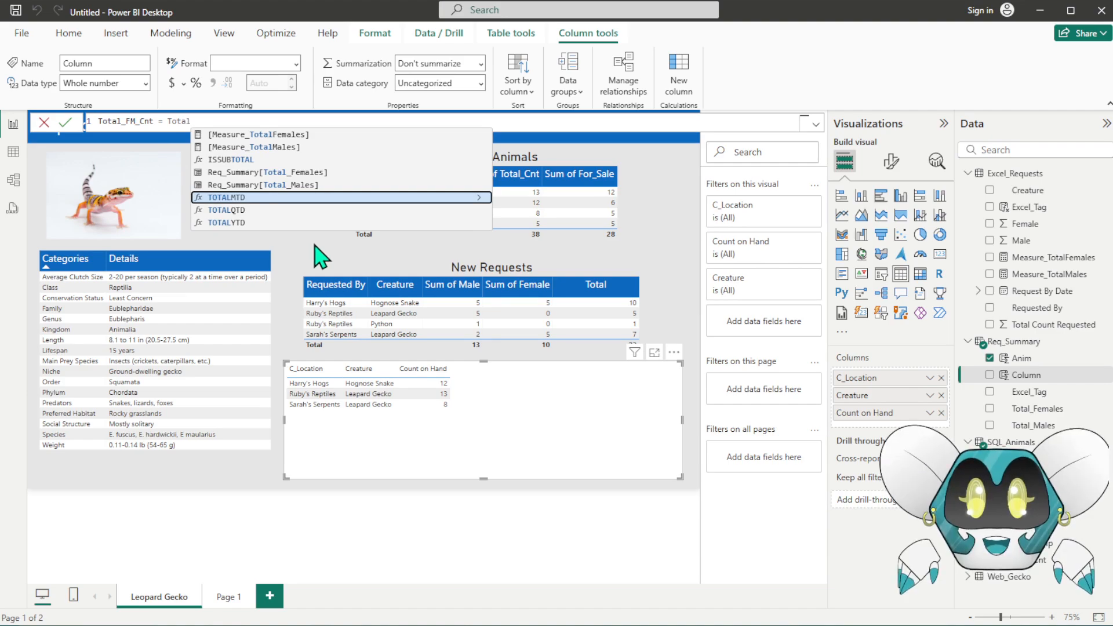
{"action": "key", "text": "Up"}
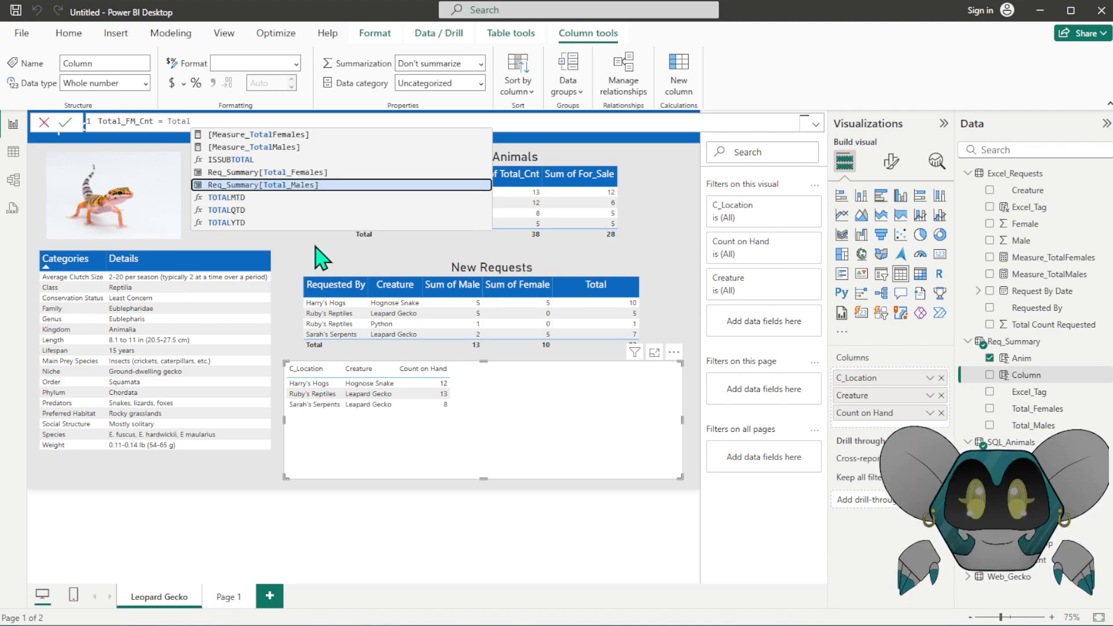
{"action": "key", "text": "Up"}
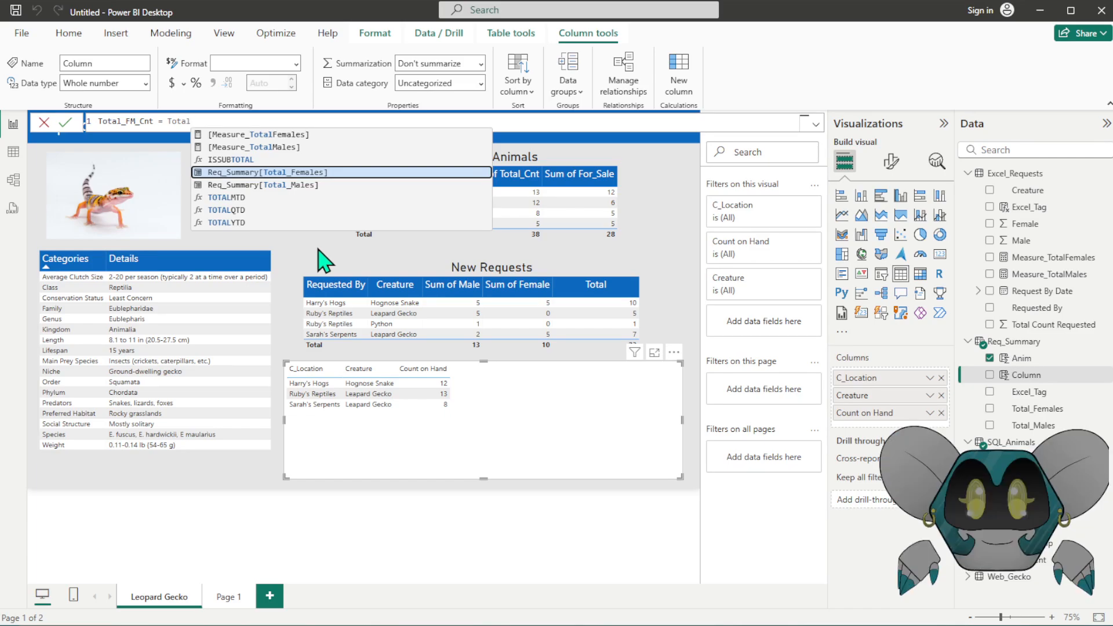
{"action": "key", "text": "Tab"}
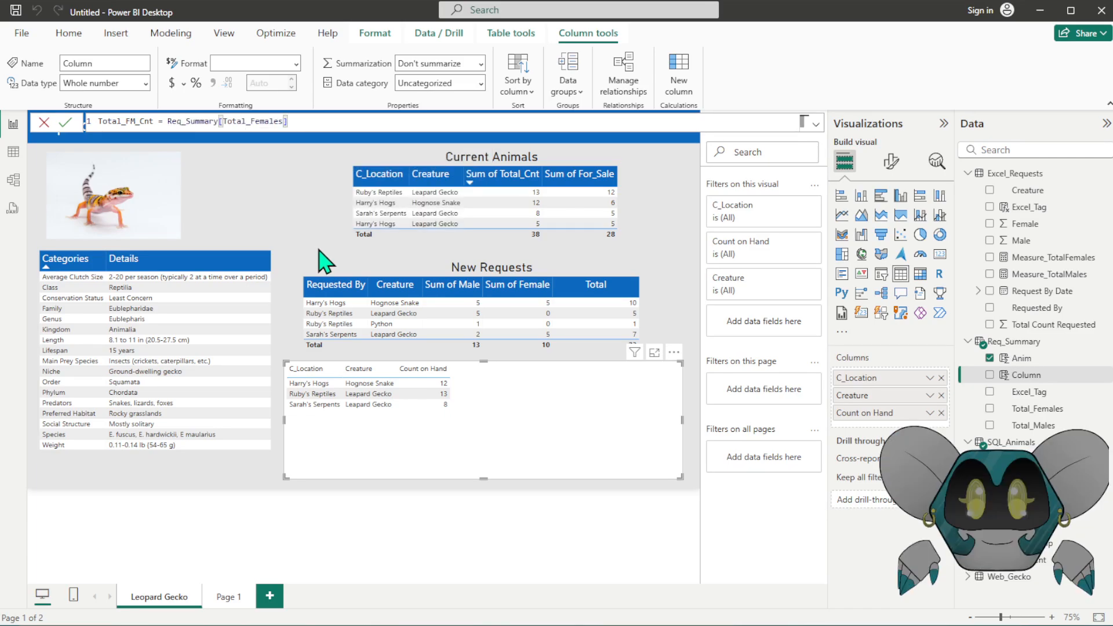
- Complete the formula by adding Req_Summary[Total_Males], commit it, and place Total_FM_Cnt after Count on Hand in the table visual
{"action": "type", "text": "+Req_"}
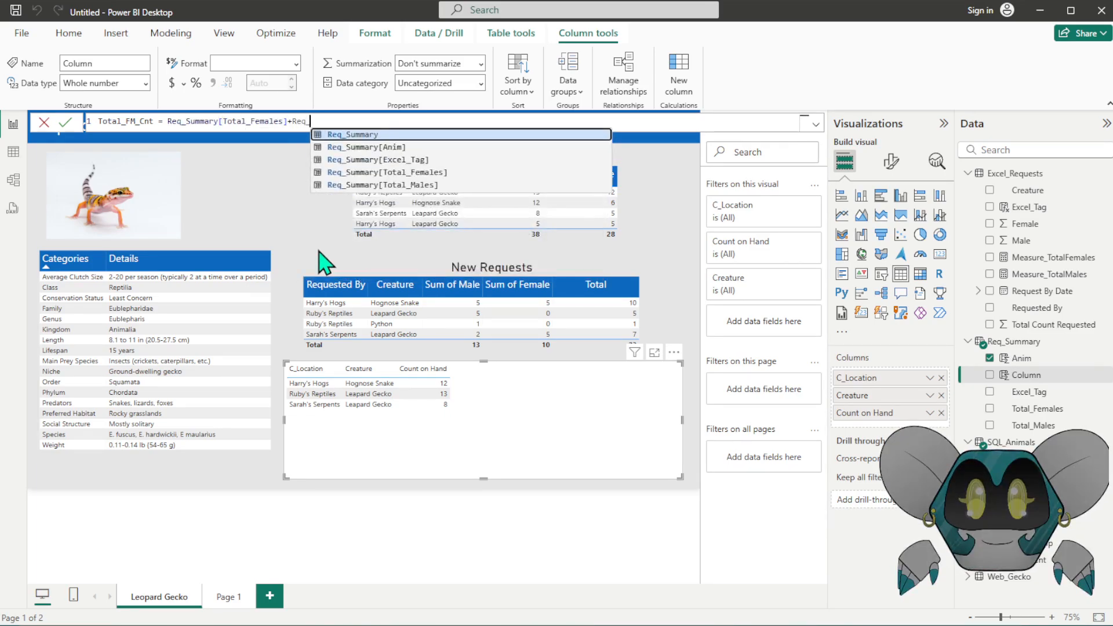
{"action": "key", "text": "Down"}
{"action": "key", "text": "Down"}
{"action": "key", "text": "Down"}
{"action": "key", "text": "Down"}
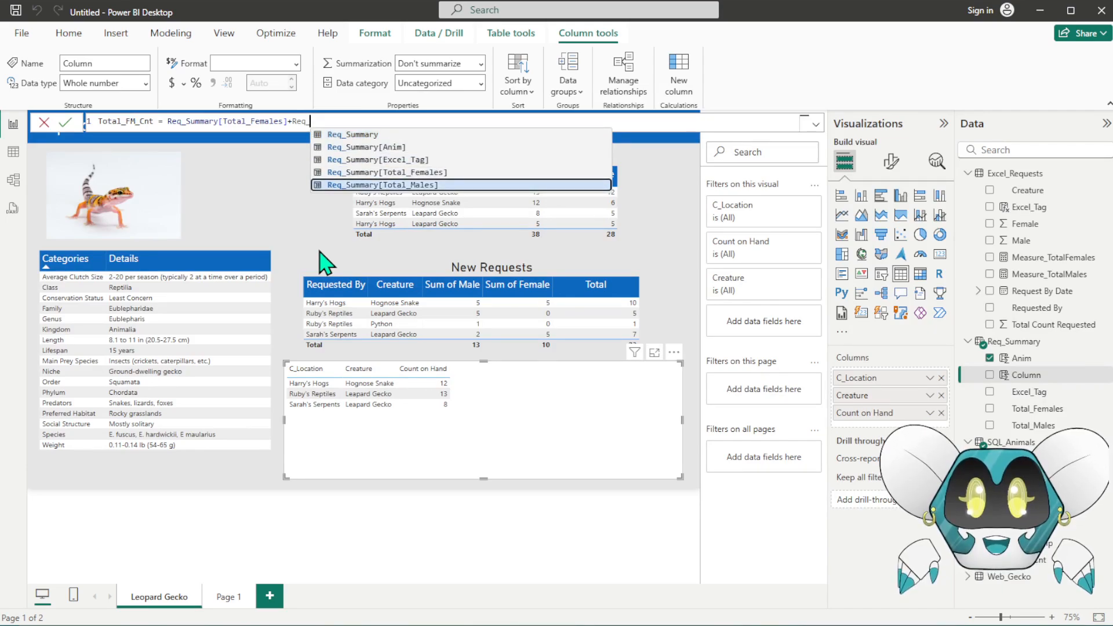
{"action": "key", "text": "Tab"}
{"action": "key", "text": "Return"}
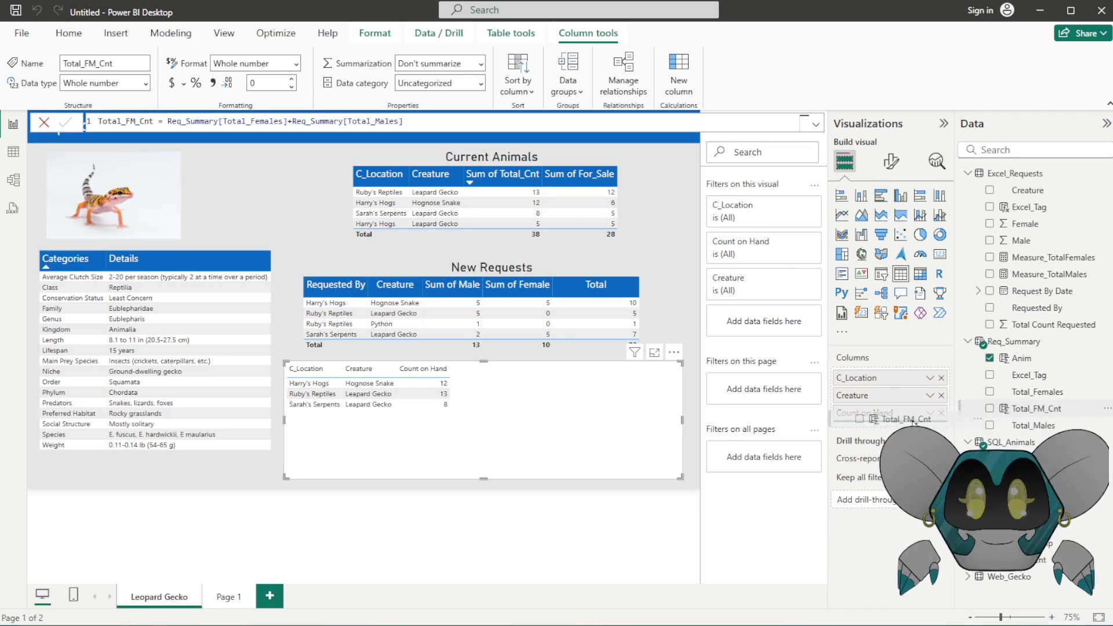
{"action": "left_click_drag", "start_coordinate": [913, 422], "coordinate": [864, 429]}
- Start a calculated column GrandTotal in Req_Summary with Req_Summary[Anim] as the first term of its formula
{"action": "left_click", "coordinate": [1060, 343]}
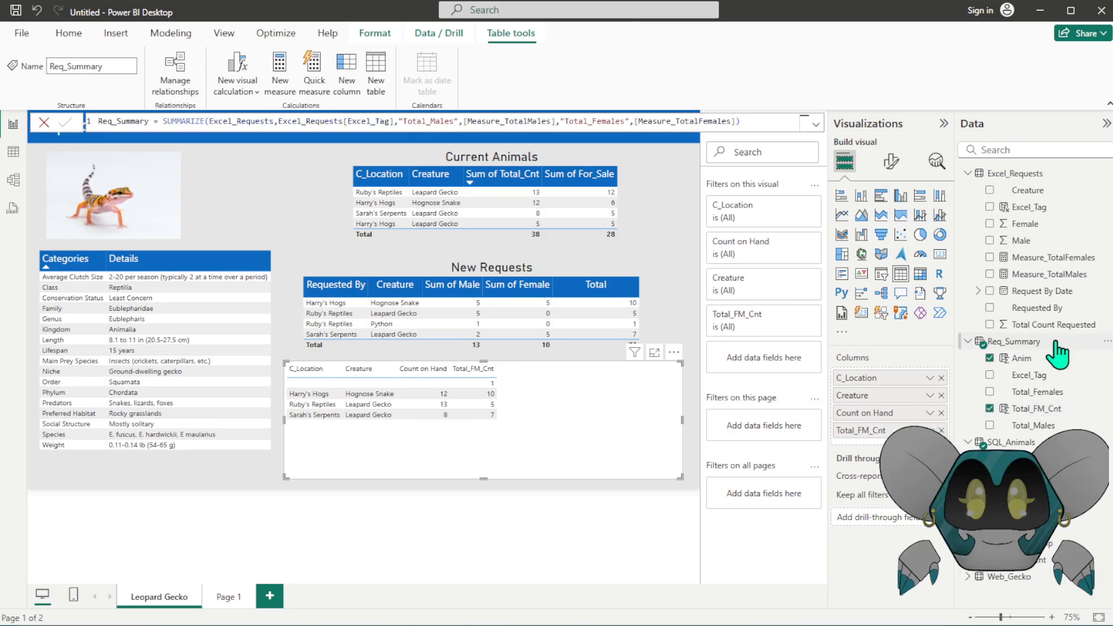
{"action": "left_click", "coordinate": [1106, 342]}
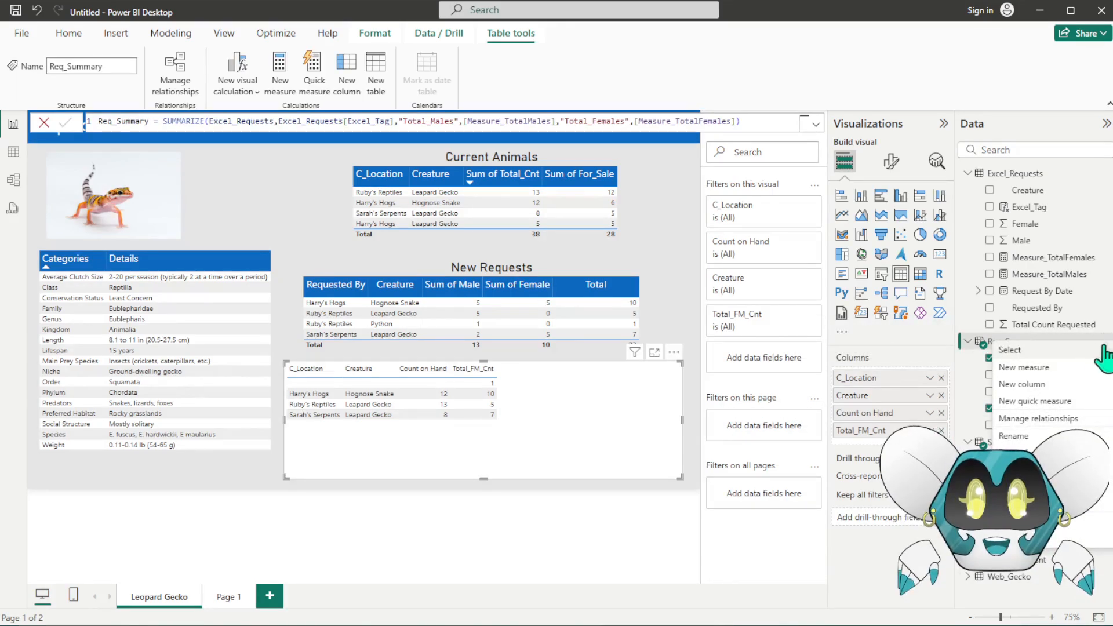
{"action": "left_click", "coordinate": [1043, 388]}
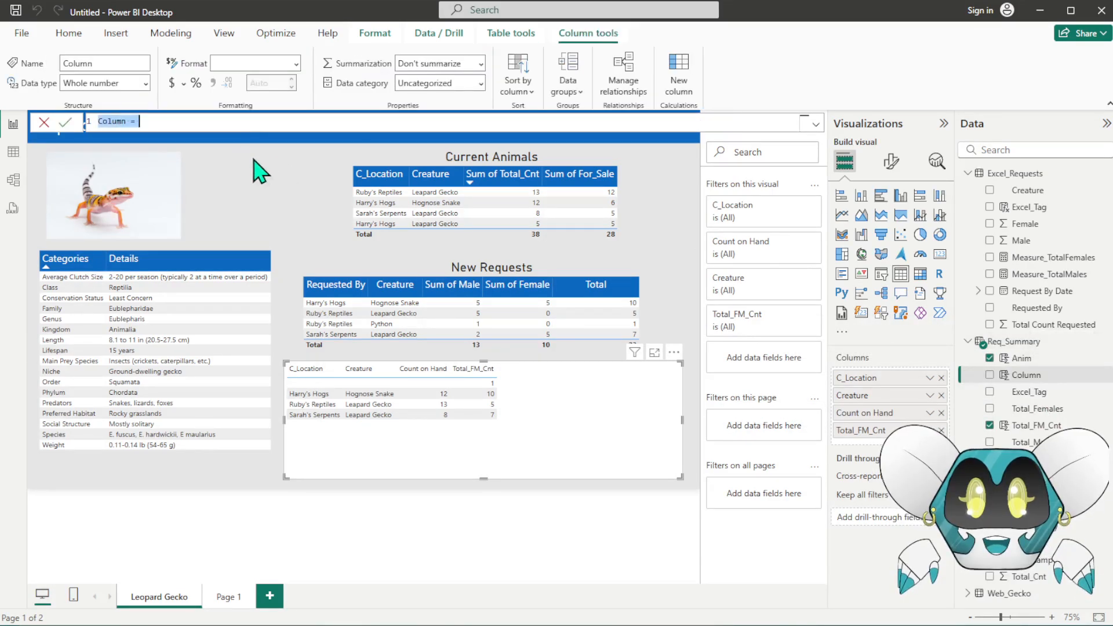
{"action": "type", "text": "GrandTotal"}
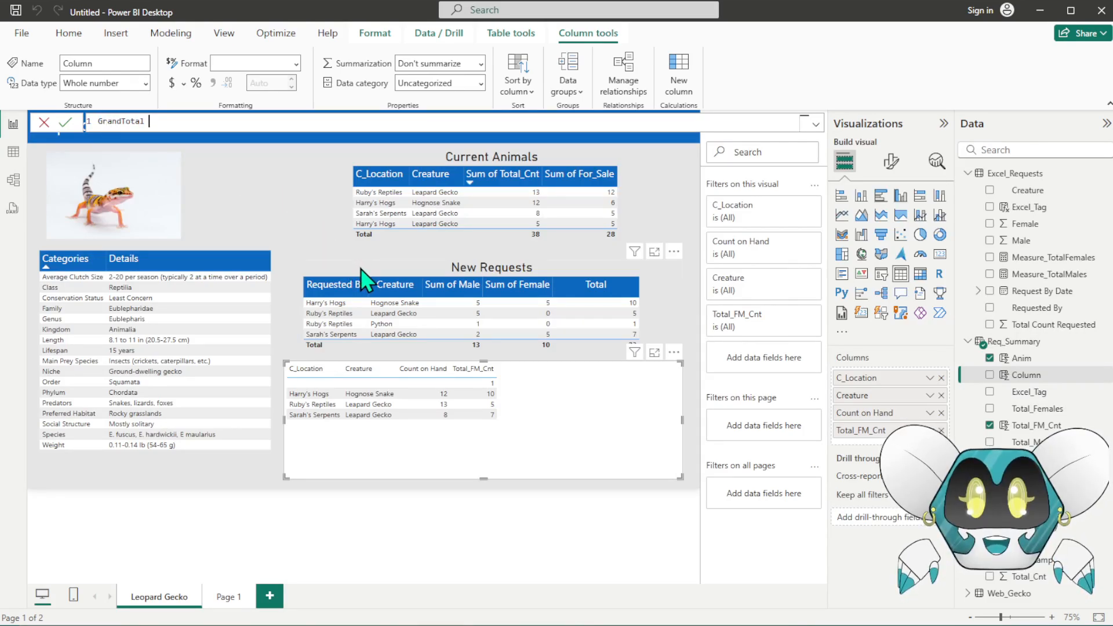
{"action": "type", "text": " = Anim"}
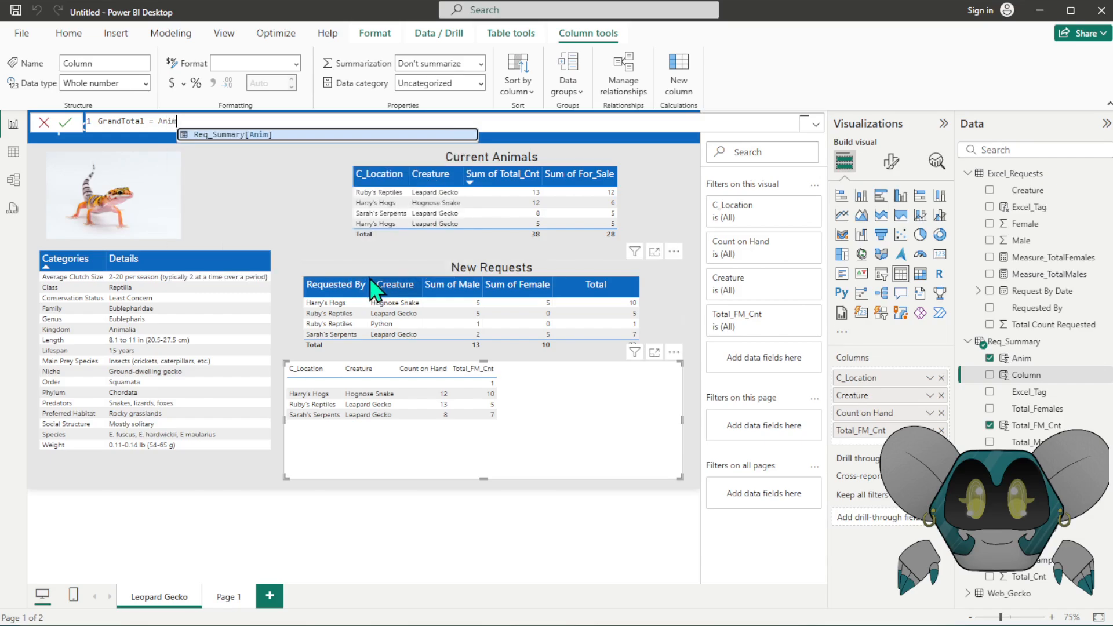
{"action": "key", "text": "Tab"}
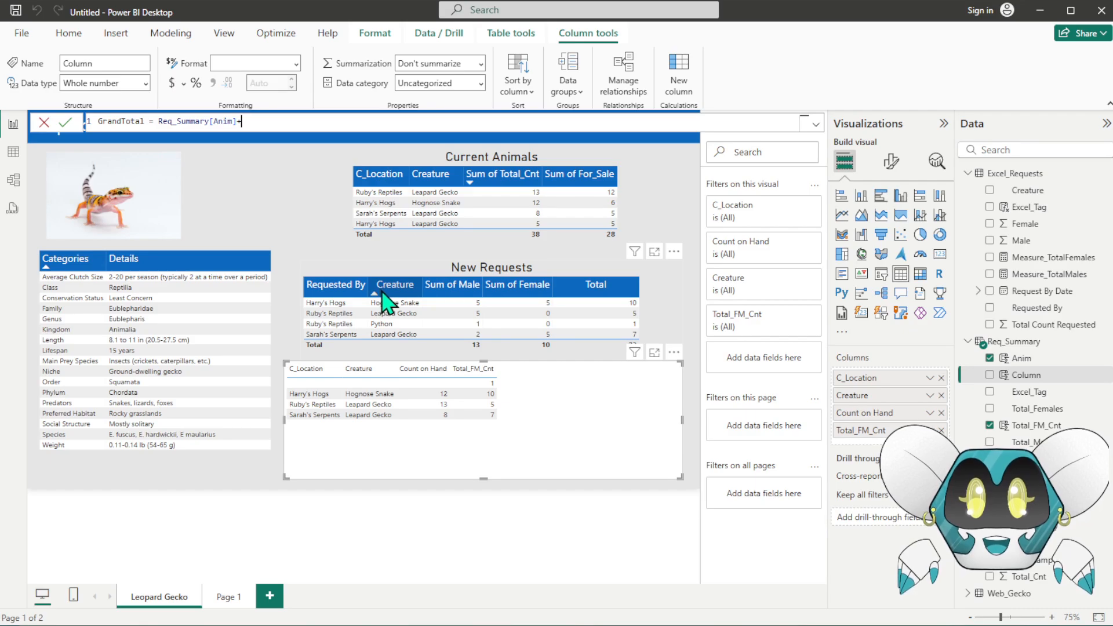
- Complete the GrandTotal formula by adding Req_Summary[Total_FM_Cnt], commit it, and place GrandTotal after Total_FM_Cnt in the table visual
{"action": "type", "text": "Total"}
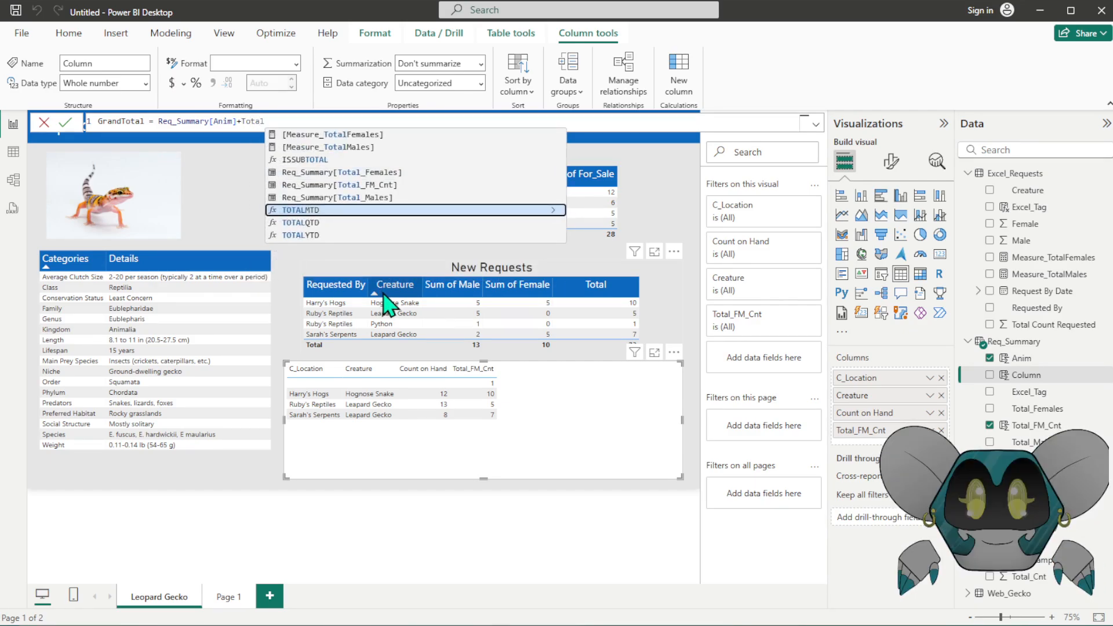
{"action": "key", "text": "Up"}
{"action": "key", "text": "Up"}
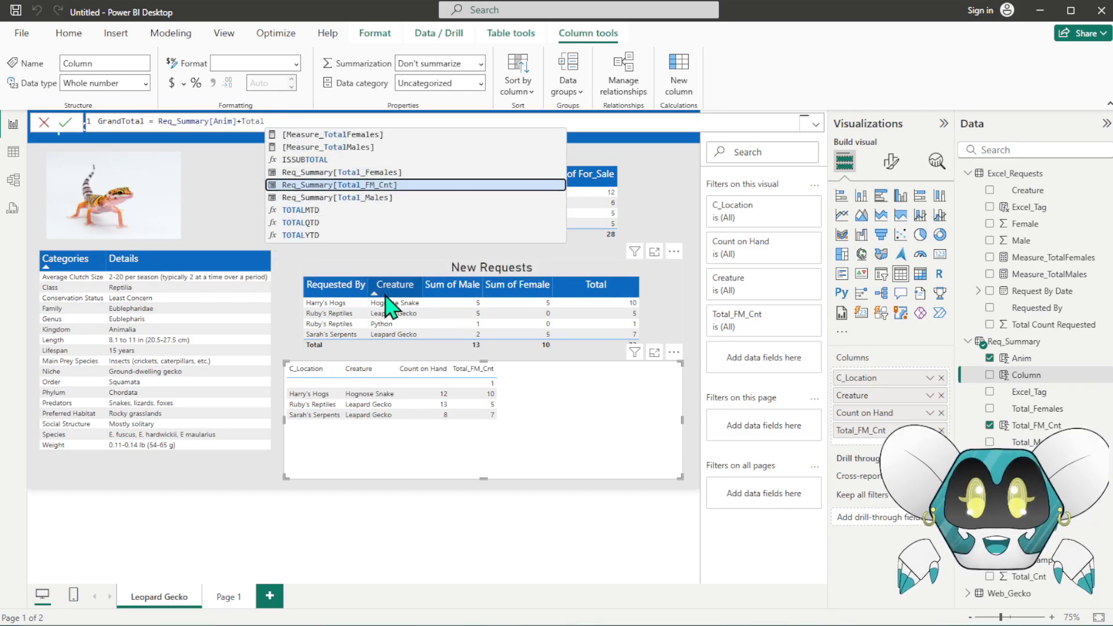
{"action": "key", "text": "Up"}
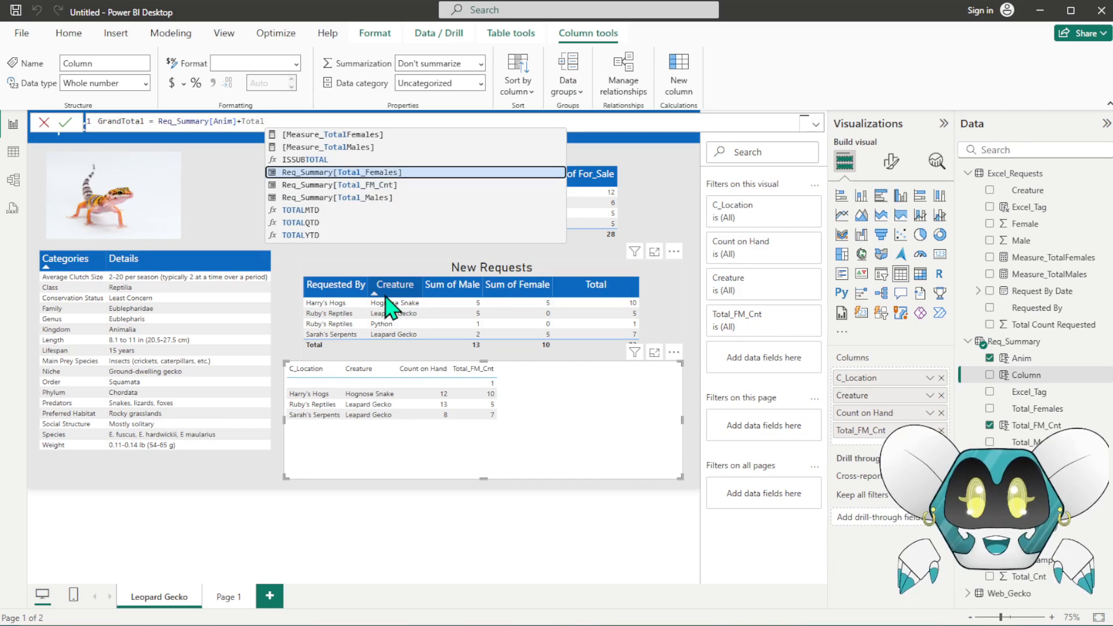
{"action": "key", "text": "Down"}
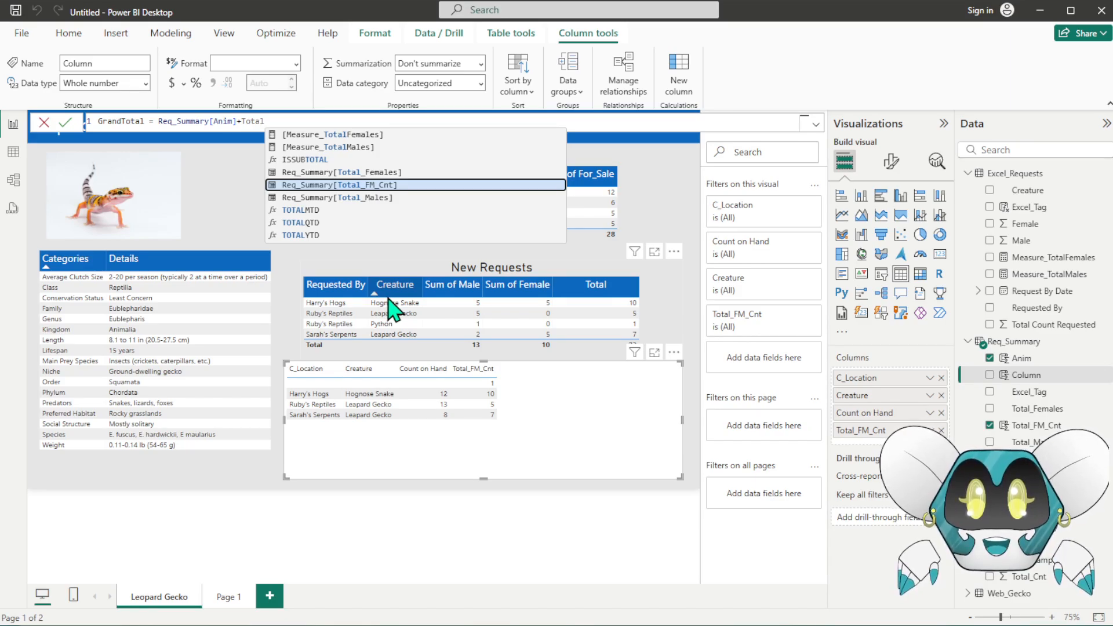
{"action": "key", "text": "Tab"}
{"action": "key", "text": "Return"}
{"action": "left_click_drag", "start_coordinate": [1032, 401], "coordinate": [981, 410]}
{"action": "left_click_drag", "start_coordinate": [864, 436], "coordinate": [861, 446]}
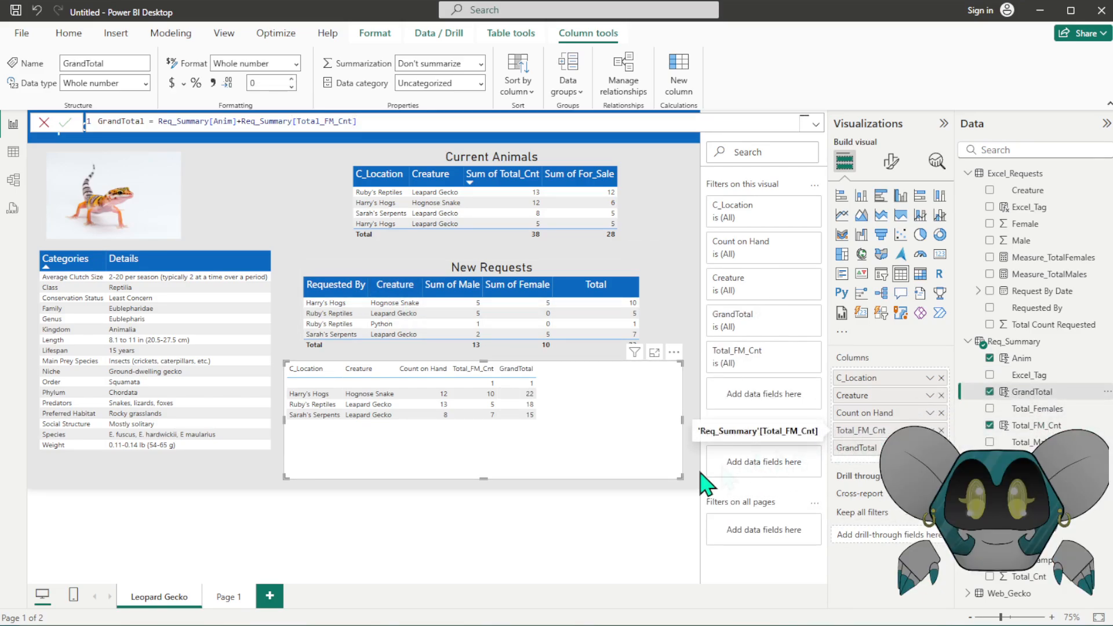
- Copy the New Requests table's formatting onto the new table beneath it with Format painter
{"action": "left_click", "coordinate": [579, 325]}
{"action": "left_click", "coordinate": [64, 90]}
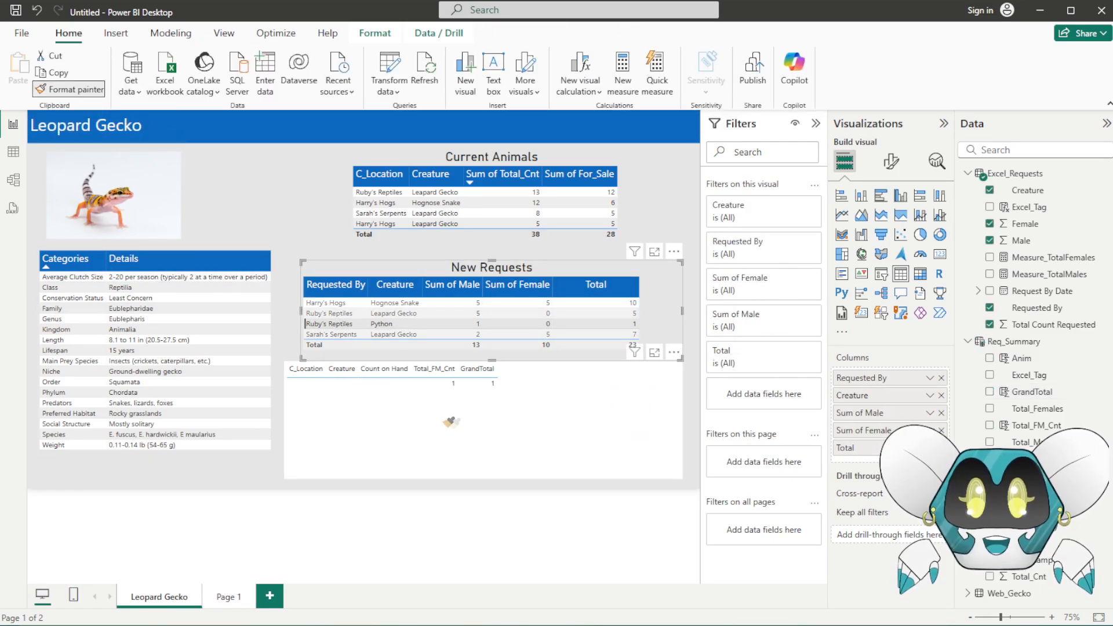
{"action": "left_click", "coordinate": [591, 409]}
{"action": "left_click", "coordinate": [576, 326]}
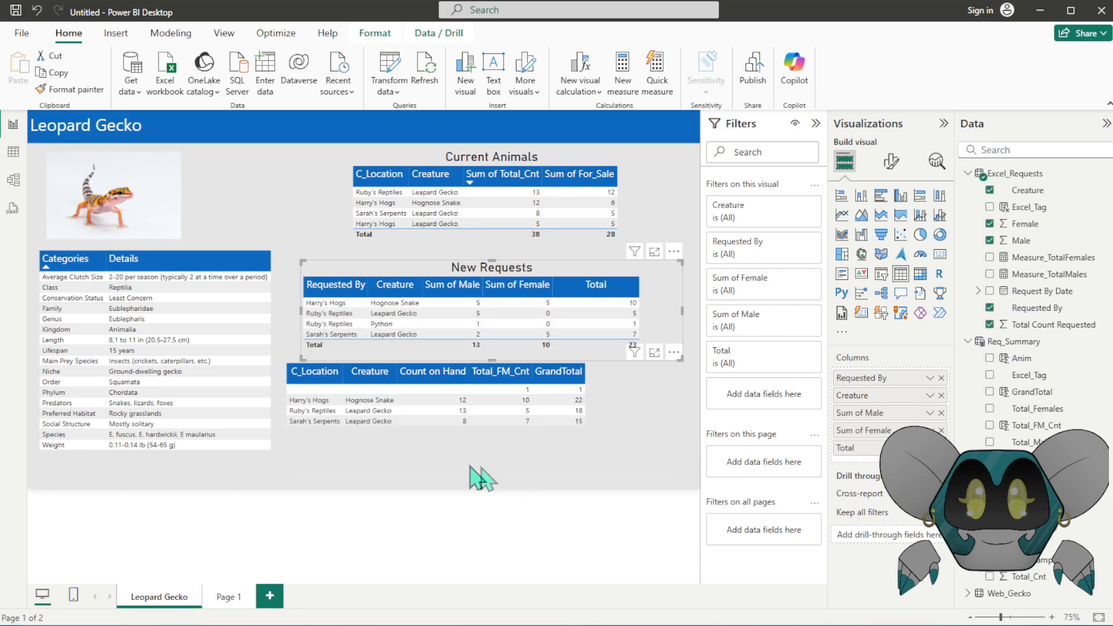
- Turn on the new table's title and set its text to New Grand Total
{"action": "left_click", "coordinate": [527, 464]}
{"action": "left_click", "coordinate": [891, 161]}
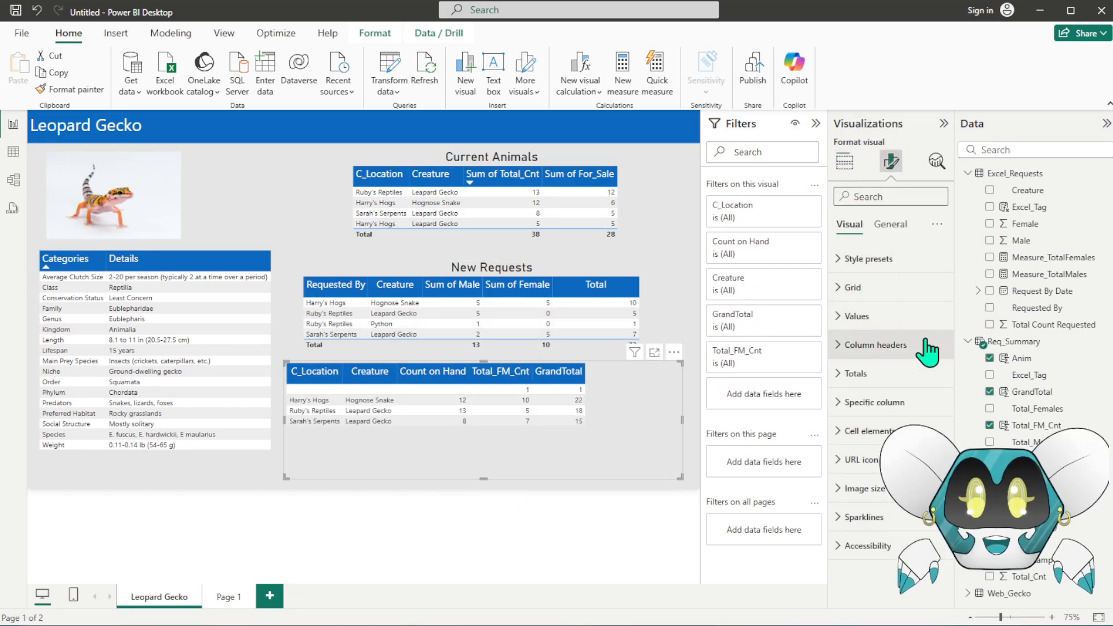
{"action": "left_click", "coordinate": [892, 226]}
{"action": "left_click", "coordinate": [907, 288]}
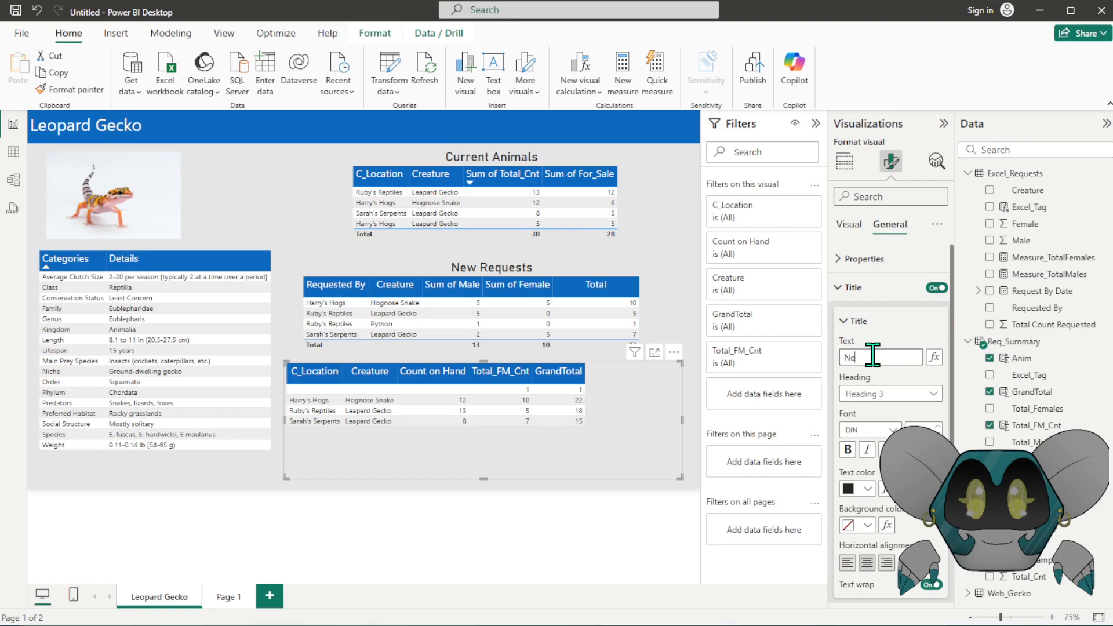
{"action": "key", "text": "Return"}
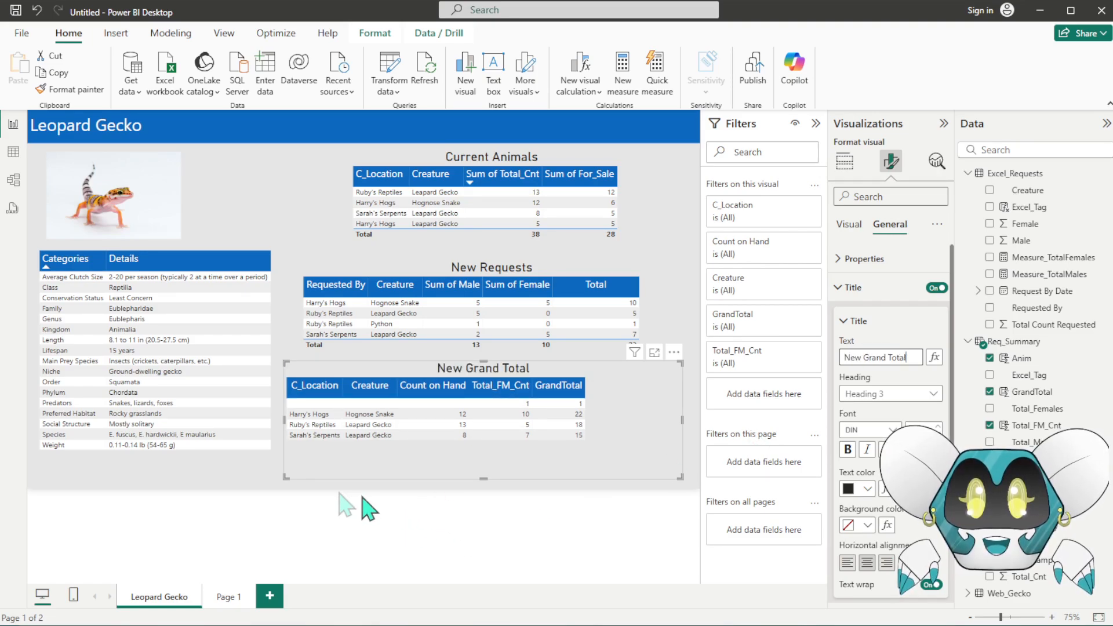
- Narrow the New Grand Total and New Requests tables and reposition all three tables so they are centred in one column
{"action": "left_click_drag", "start_coordinate": [285, 422], "coordinate": [335, 423]}
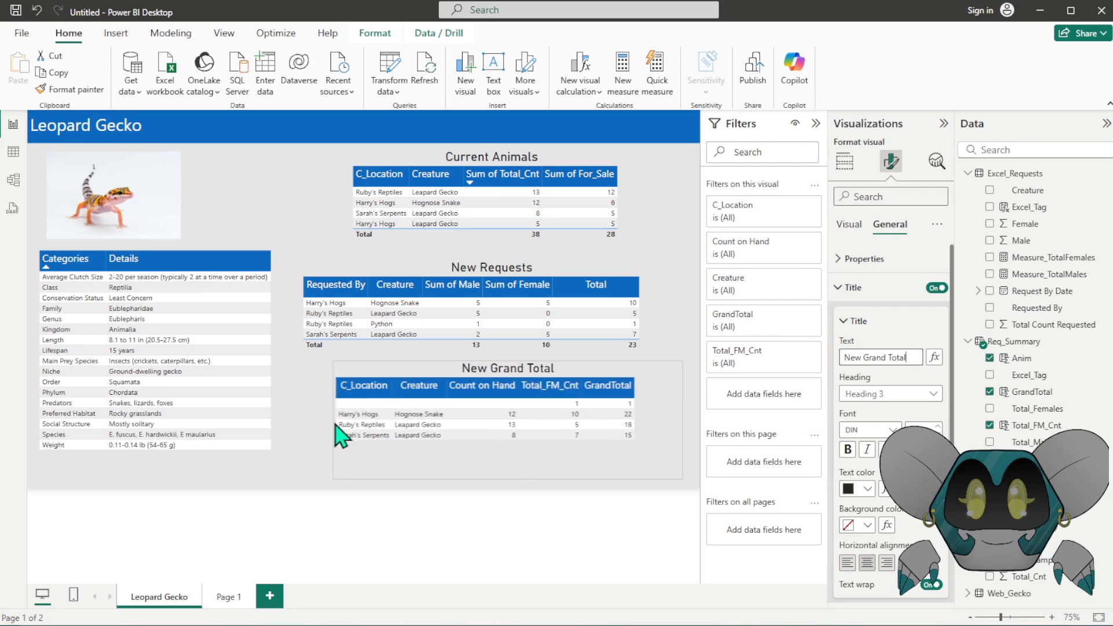
{"action": "left_click", "coordinate": [533, 266]}
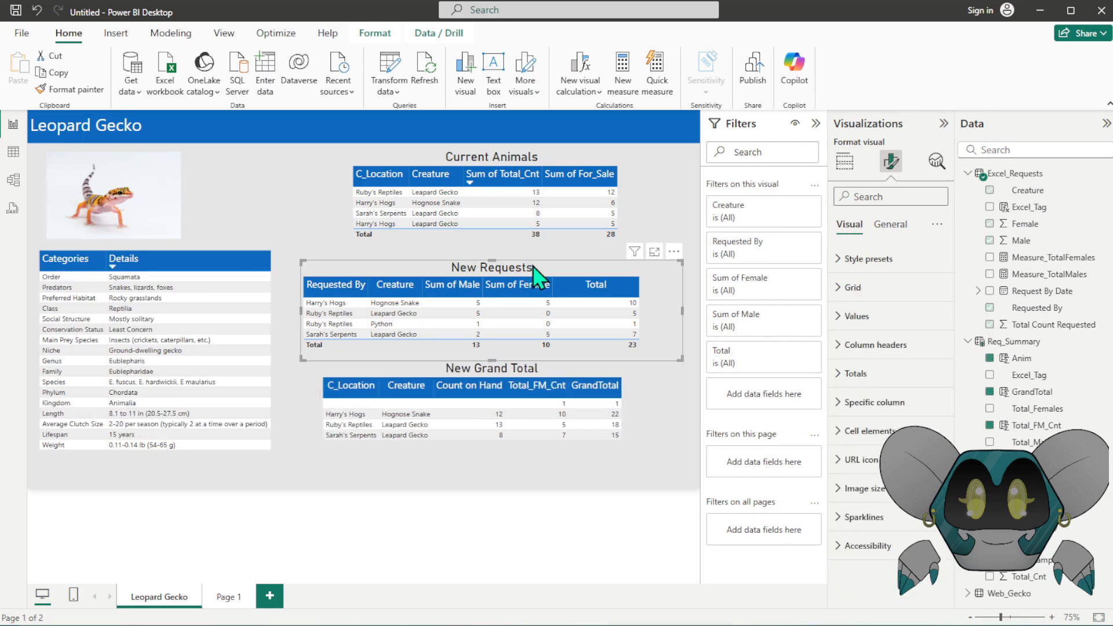
{"action": "left_click_drag", "start_coordinate": [511, 265], "coordinate": [500, 260]}
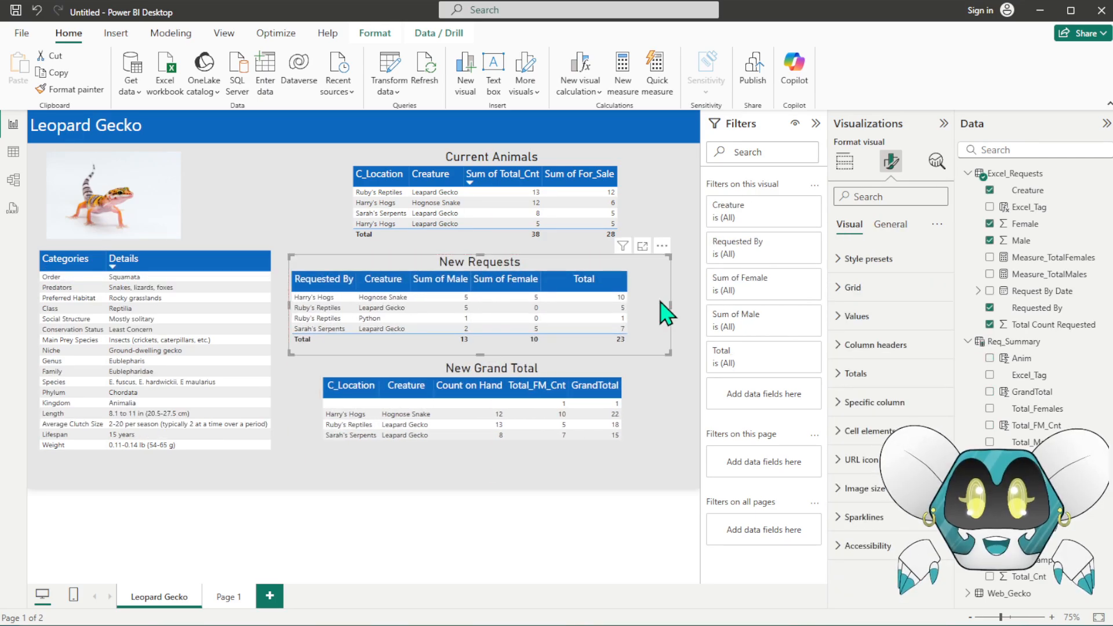
{"action": "left_click_drag", "start_coordinate": [666, 303], "coordinate": [632, 306]}
{"action": "left_click_drag", "start_coordinate": [461, 154], "coordinate": [431, 154]}
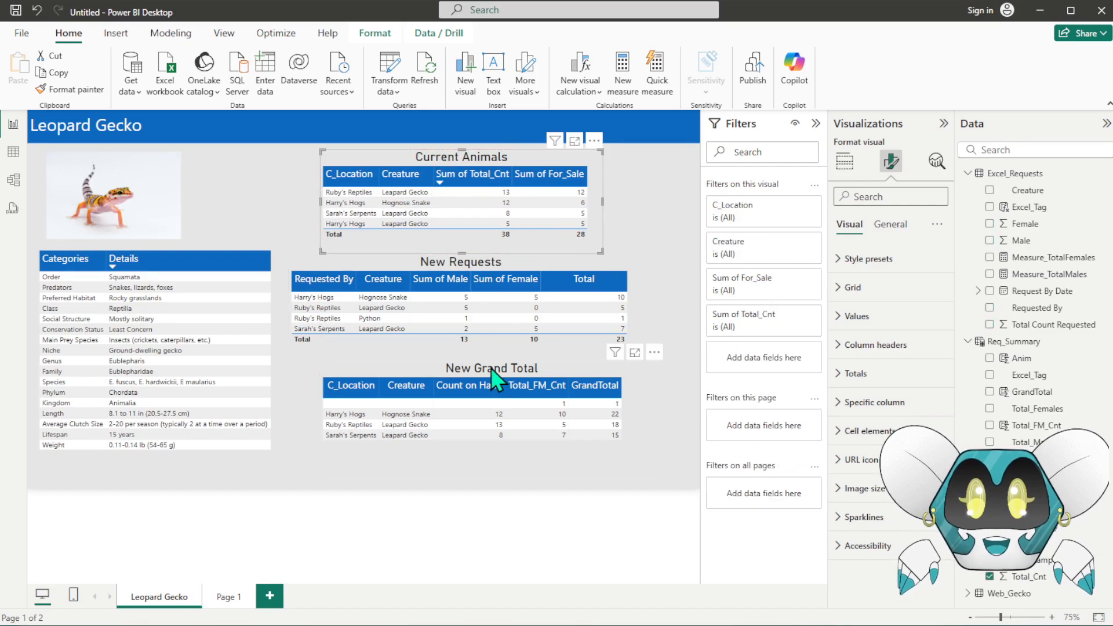
{"action": "left_click_drag", "start_coordinate": [492, 367], "coordinate": [460, 362]}
{"action": "left_click_drag", "start_coordinate": [637, 429], "coordinate": [600, 426]}
- Set the report page's canvas type to Custom
{"action": "left_click", "coordinate": [687, 189]}
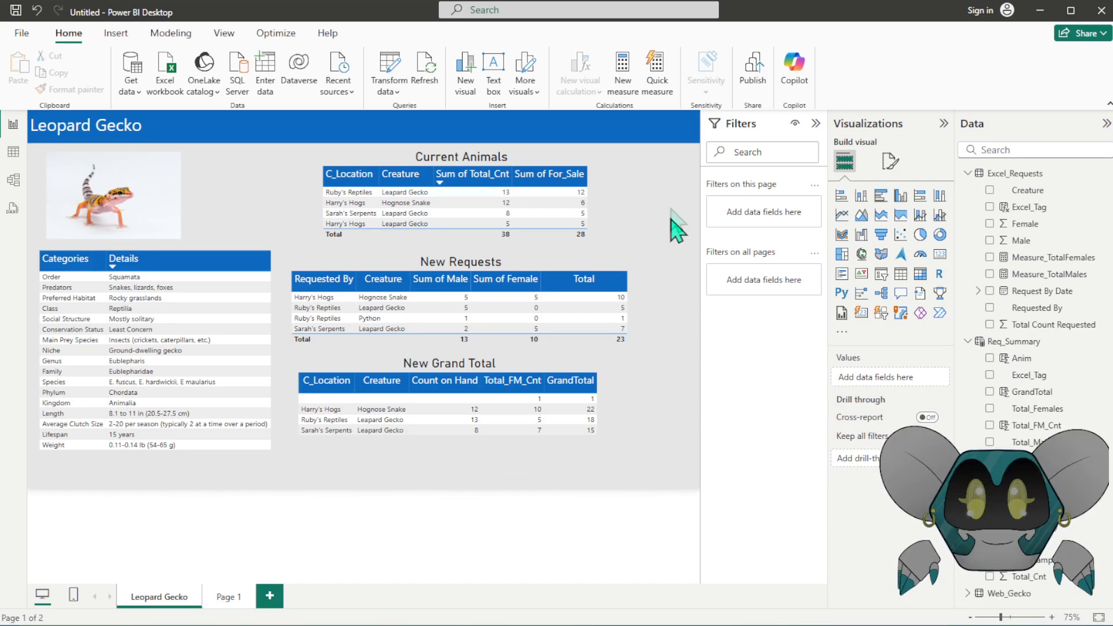
{"action": "left_click", "coordinate": [891, 165]}
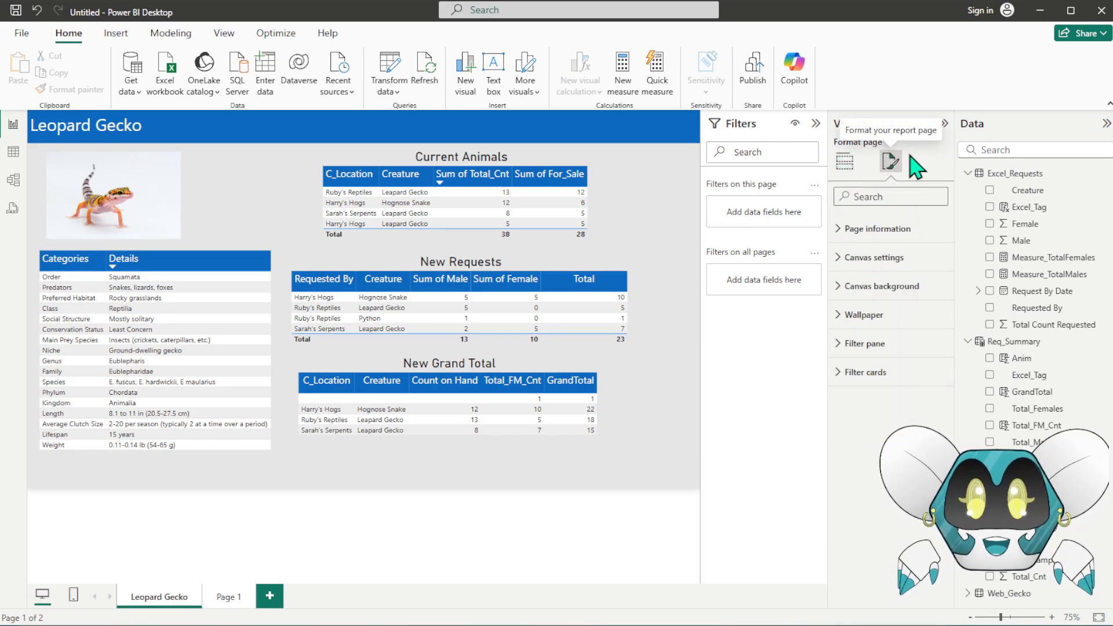
{"action": "left_click", "coordinate": [886, 260]}
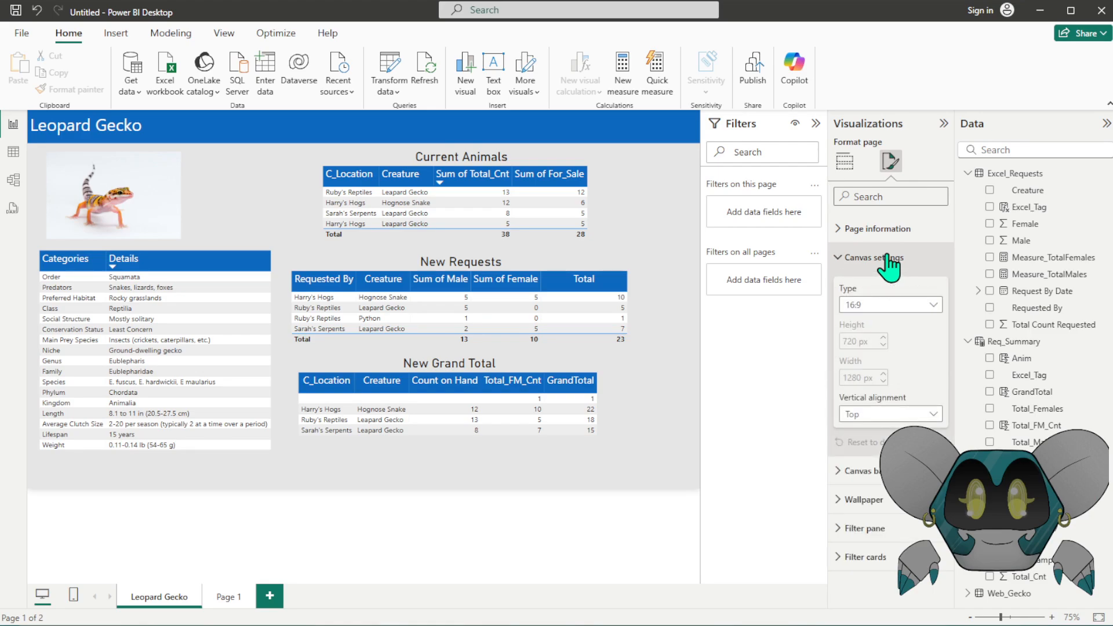
{"action": "left_click", "coordinate": [888, 305]}
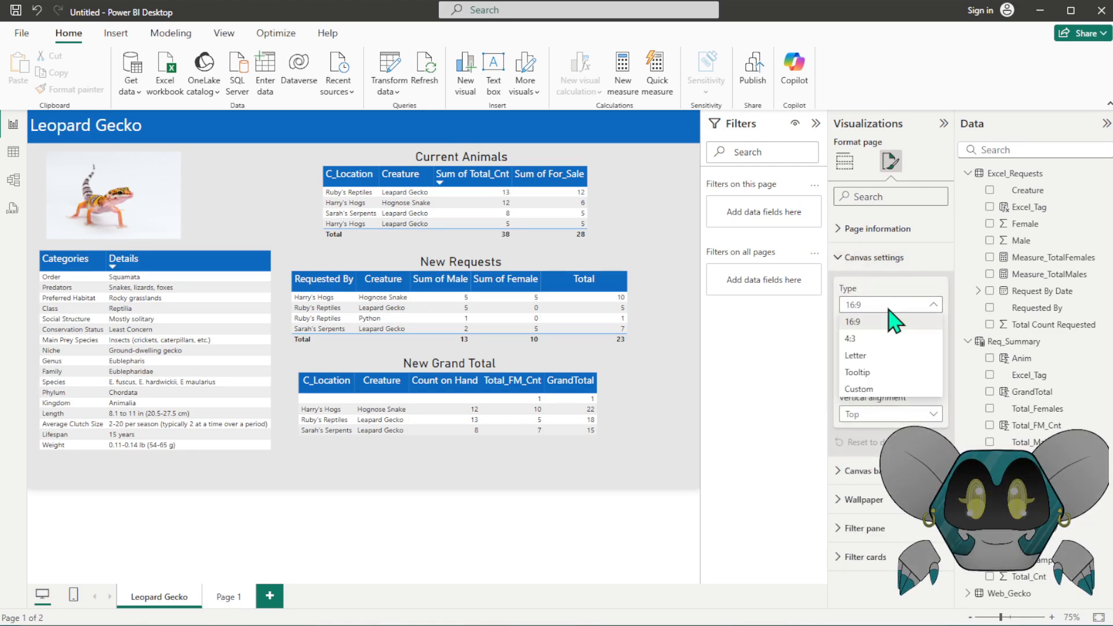
{"action": "left_click", "coordinate": [859, 388]}
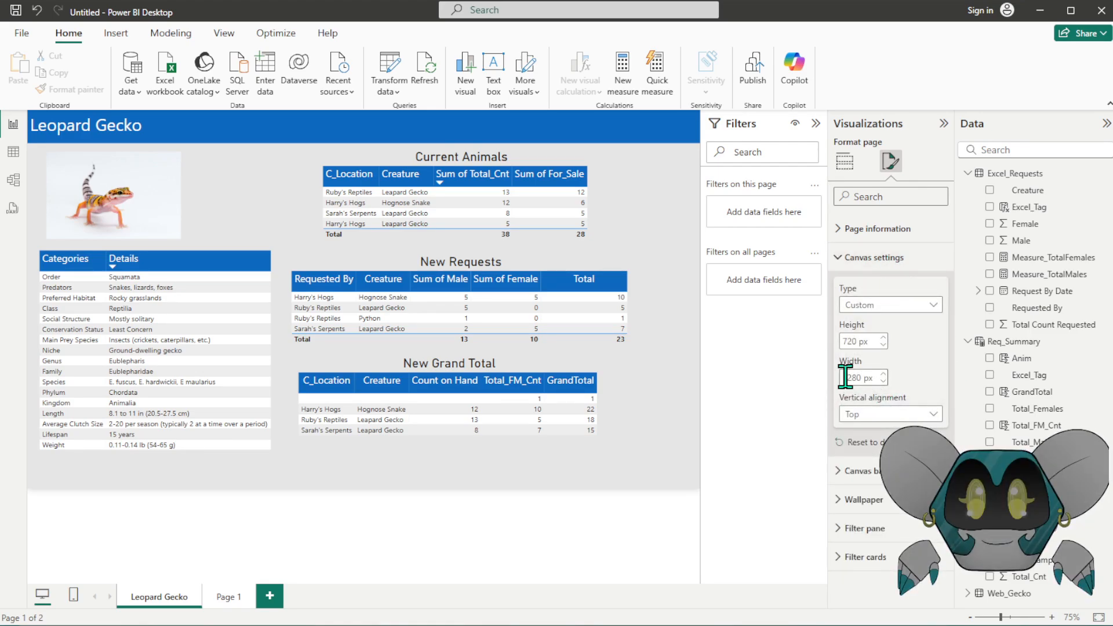
- Set the report page's canvas width to 1150 px
{"action": "double_click", "coordinate": [861, 378]}
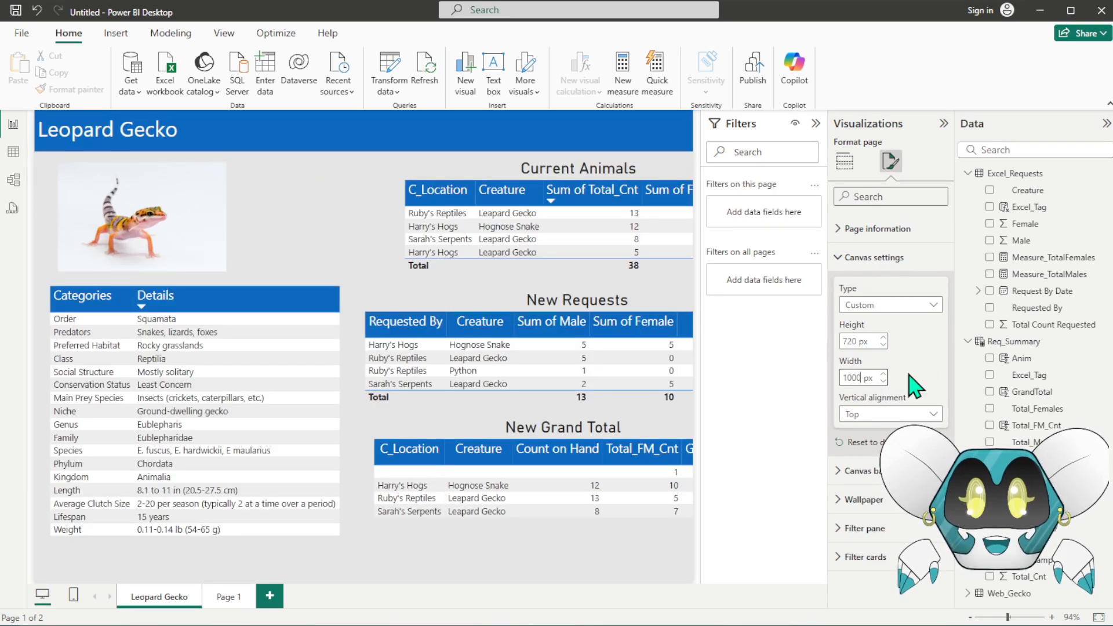
{"action": "key", "text": "BackSpace"}
{"action": "key", "text": "BackSpace"}
{"action": "type", "text": "10"}
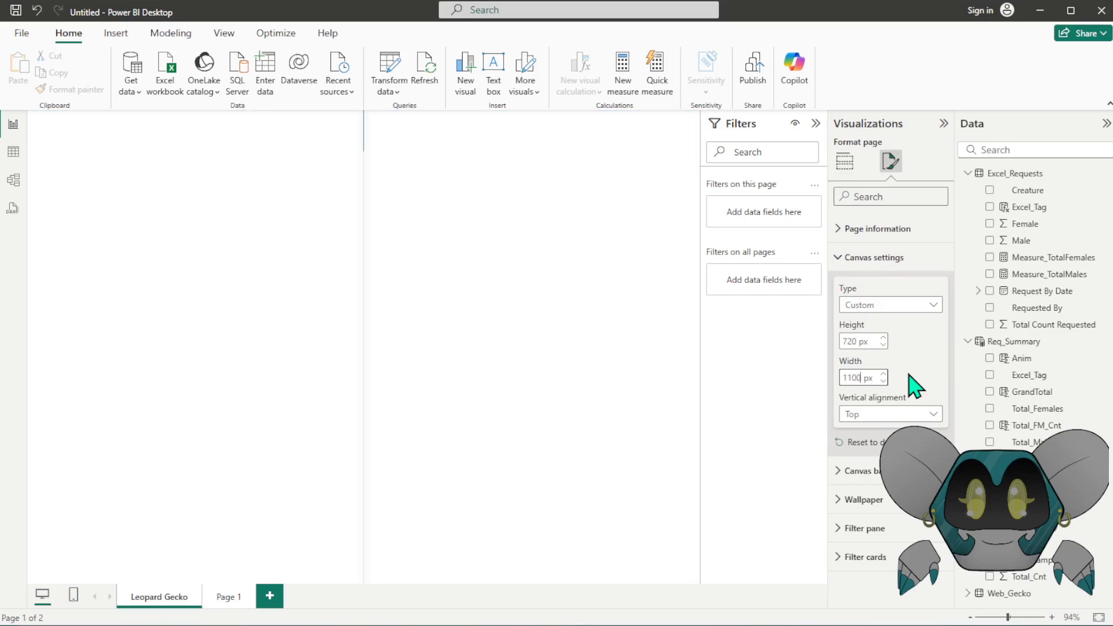
{"action": "type", "text": "0"}
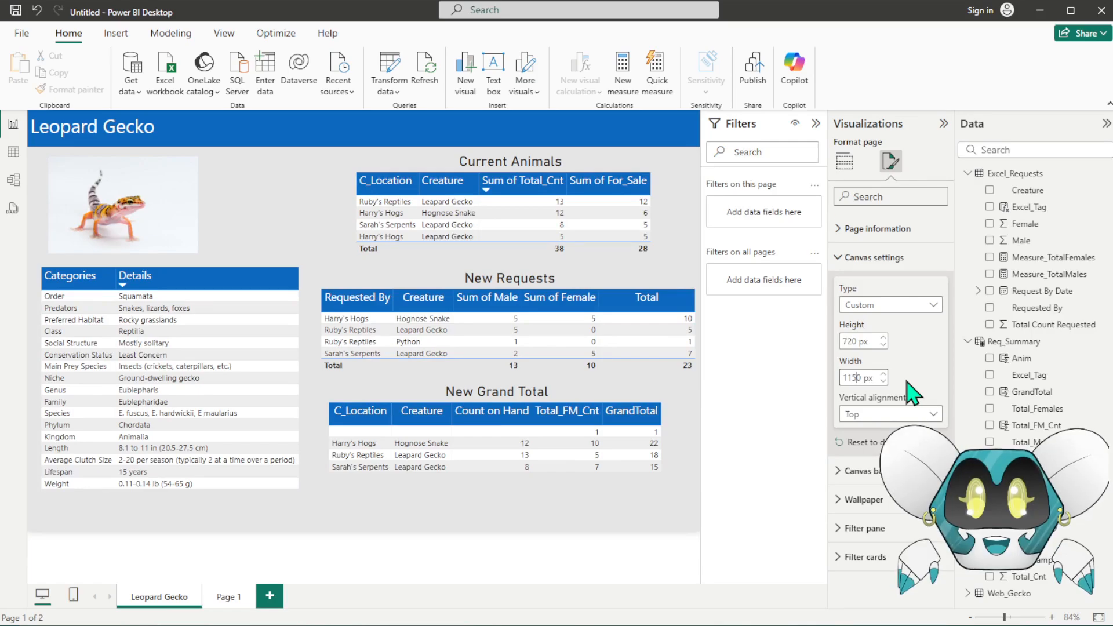
{"action": "left_click", "coordinate": [852, 257]}
- Realign the three right-hand tables on a common centre line and centre the gecko picture above the Categories table
{"action": "mouse_move", "coordinate": [506, 285]}
{"action": "left_mouse_down"}
{"action": "mouse_move", "coordinate": [472, 283]}
{"action": "mouse_move", "coordinate": [516, 285]}
{"action": "mouse_move", "coordinate": [493, 276]}
{"action": "mouse_move", "coordinate": [505, 279]}
{"action": "left_mouse_up"}
{"action": "left_click", "coordinate": [476, 167]}
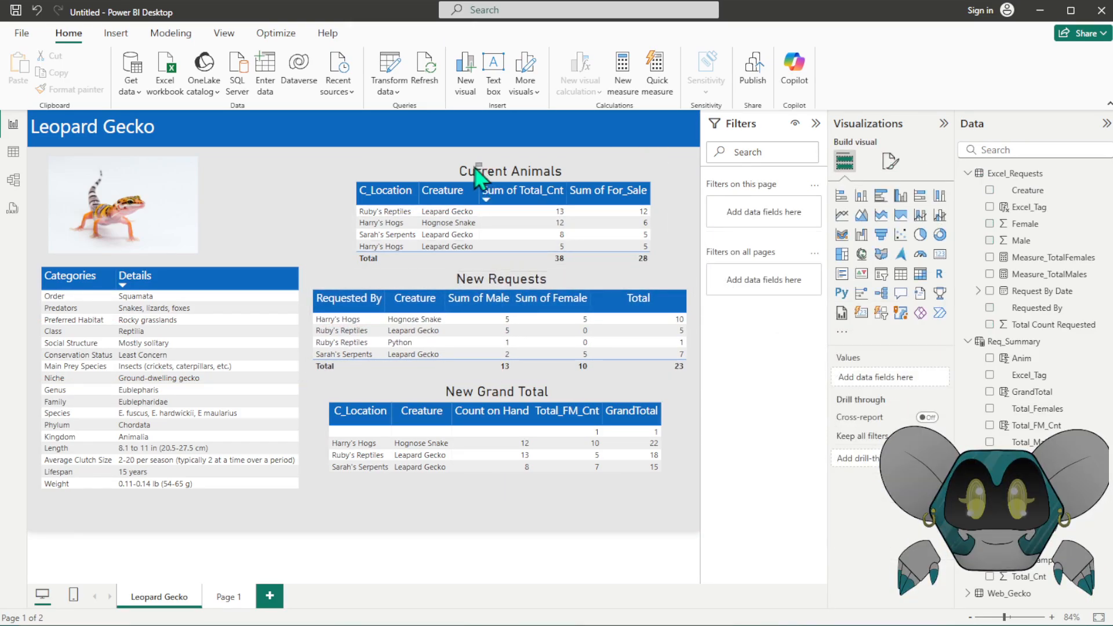
{"action": "left_click_drag", "start_coordinate": [493, 172], "coordinate": [502, 171]}
{"action": "left_click", "coordinate": [494, 391]}
{"action": "left_click_drag", "start_coordinate": [471, 394], "coordinate": [472, 390]}
{"action": "left_click", "coordinate": [616, 517]}
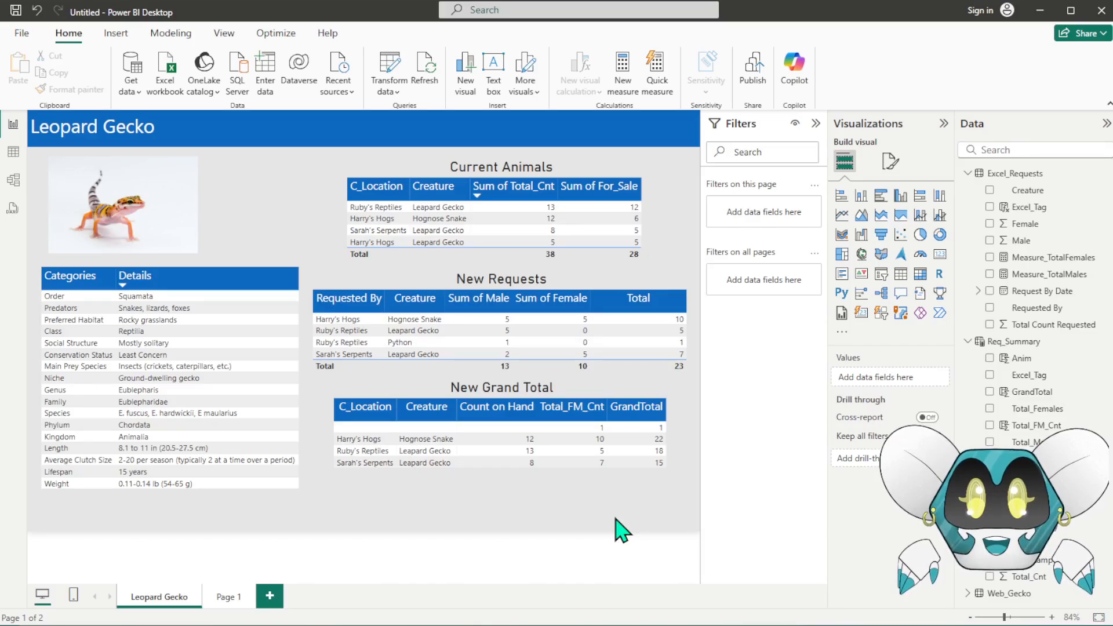
{"action": "left_click_drag", "start_coordinate": [131, 182], "coordinate": [174, 186]}
{"action": "left_click", "coordinate": [321, 222]}
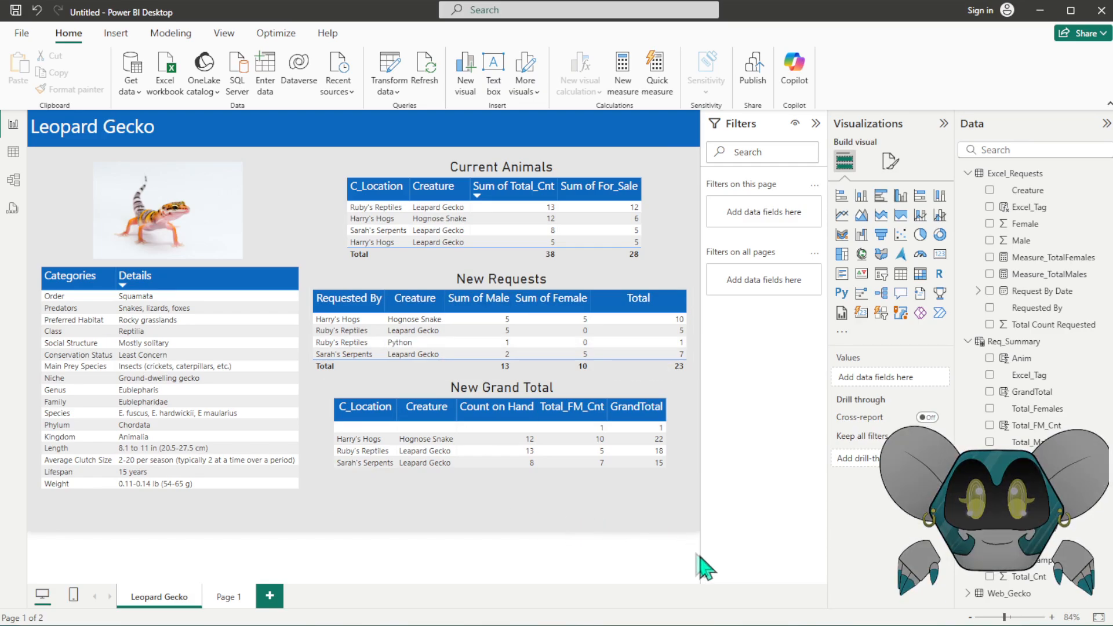
- Filter the Current Animals and New Requests tables by Creature to Hognose Snake
{"action": "left_click", "coordinate": [608, 166]}
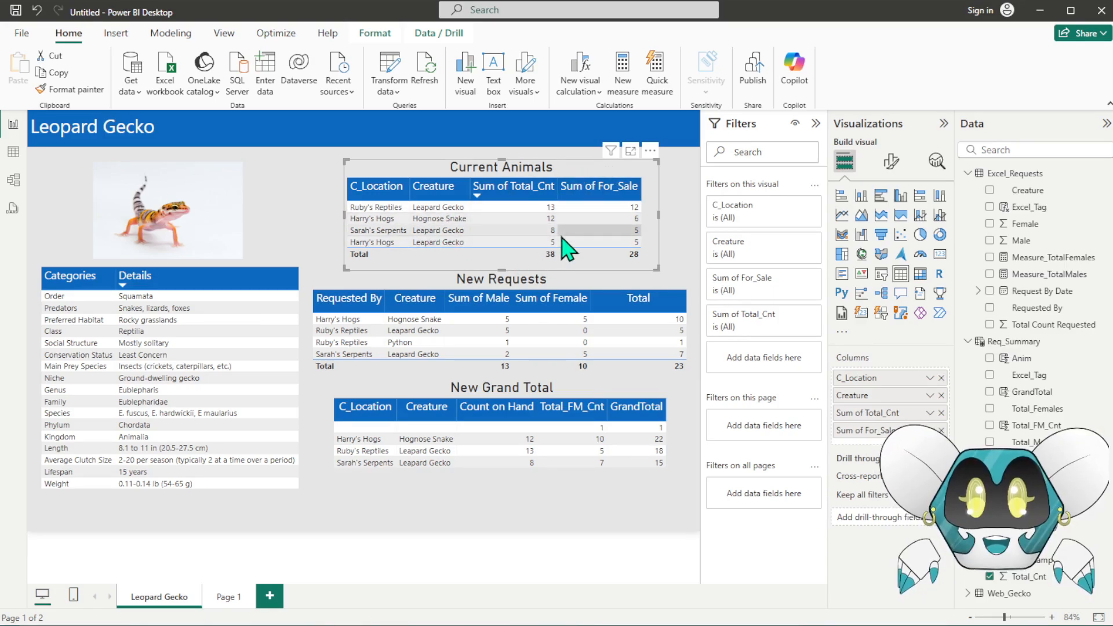
{"action": "left_click", "coordinate": [682, 271]}
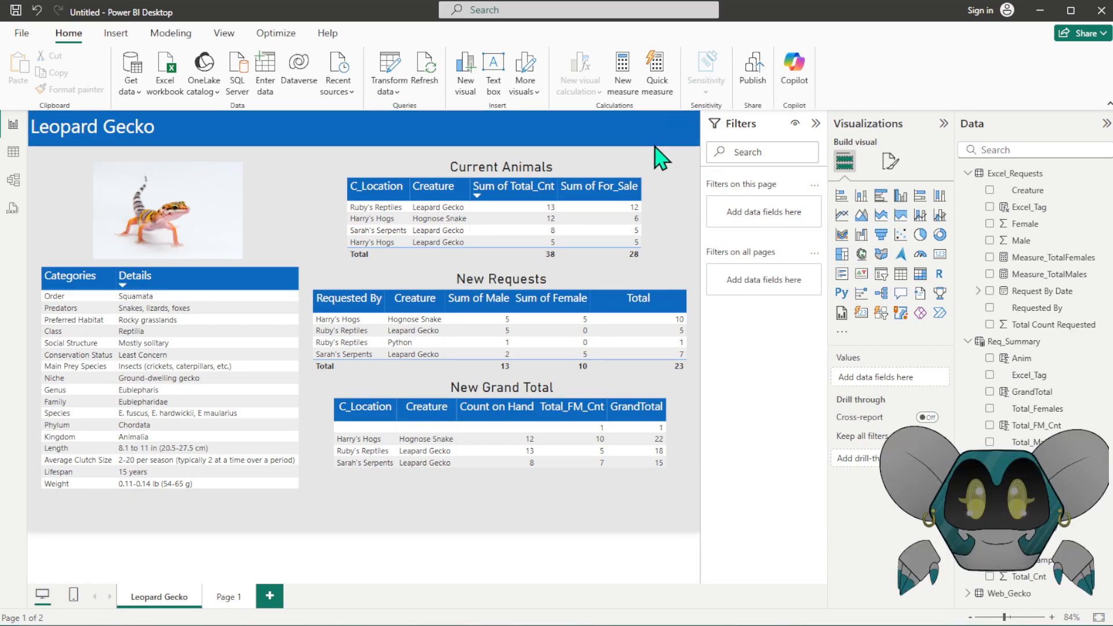
{"action": "left_click", "coordinate": [583, 165]}
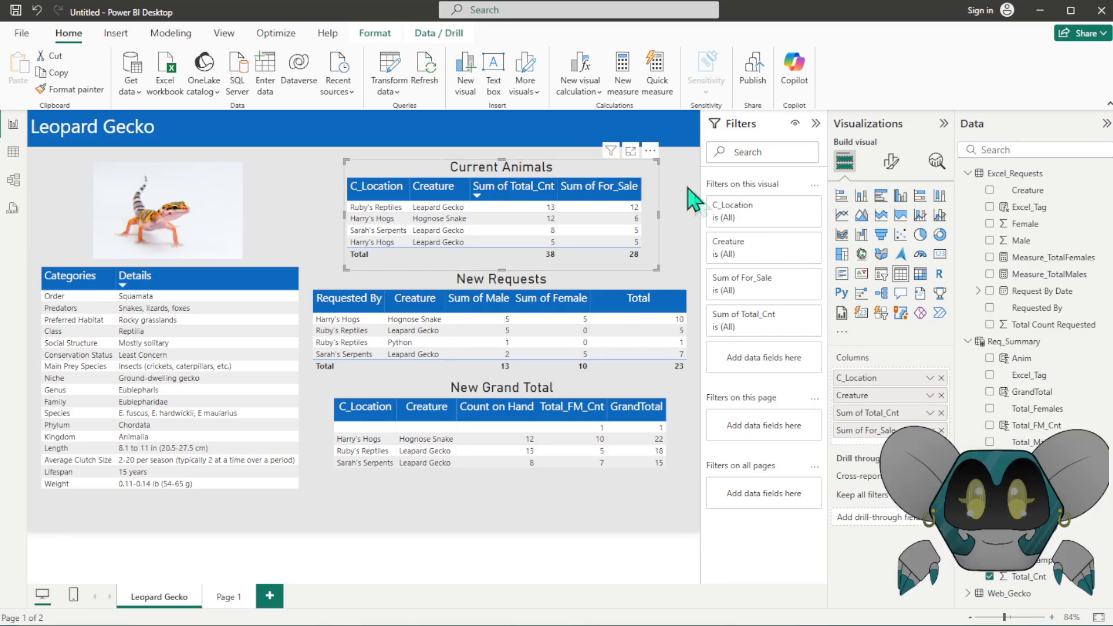
{"action": "left_click", "coordinate": [794, 241]}
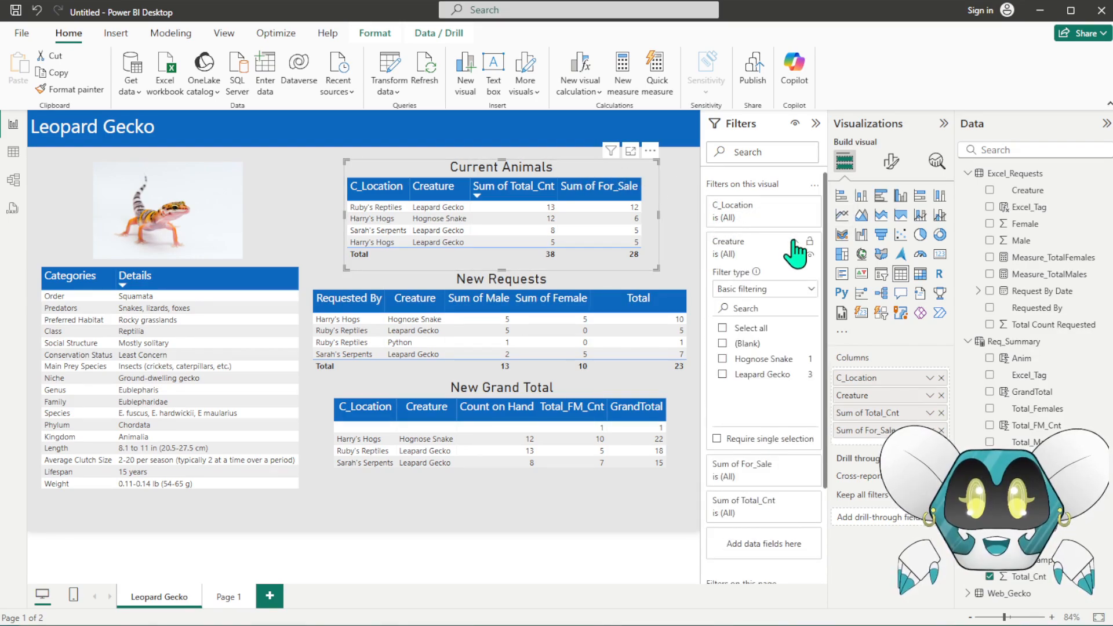
{"action": "left_click", "coordinate": [756, 360]}
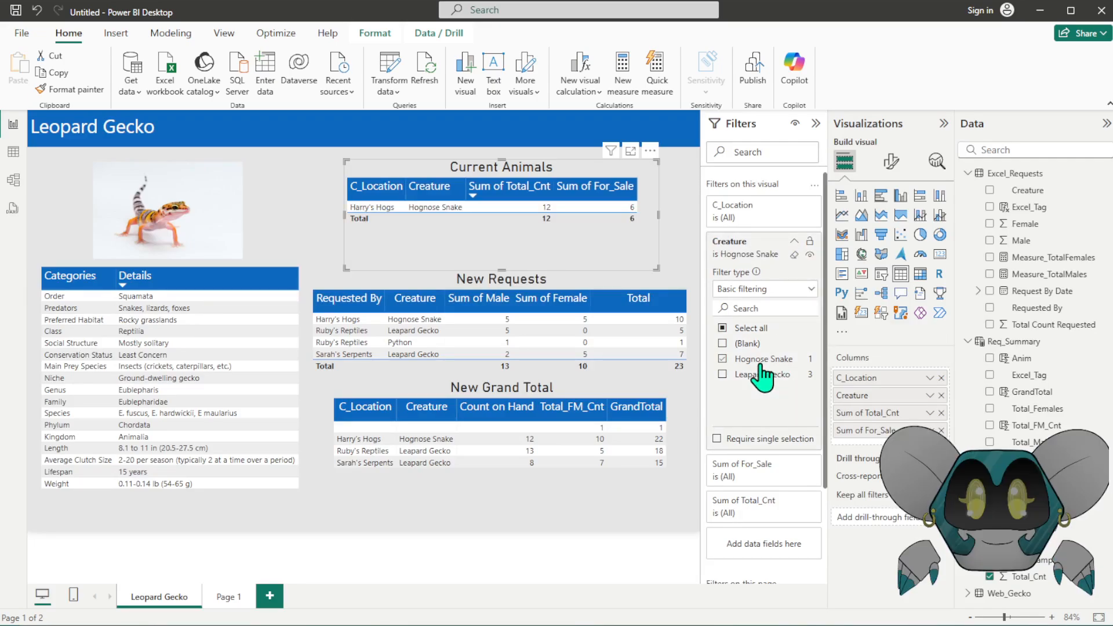
{"action": "left_click", "coordinate": [794, 241]}
{"action": "left_click", "coordinate": [670, 294]}
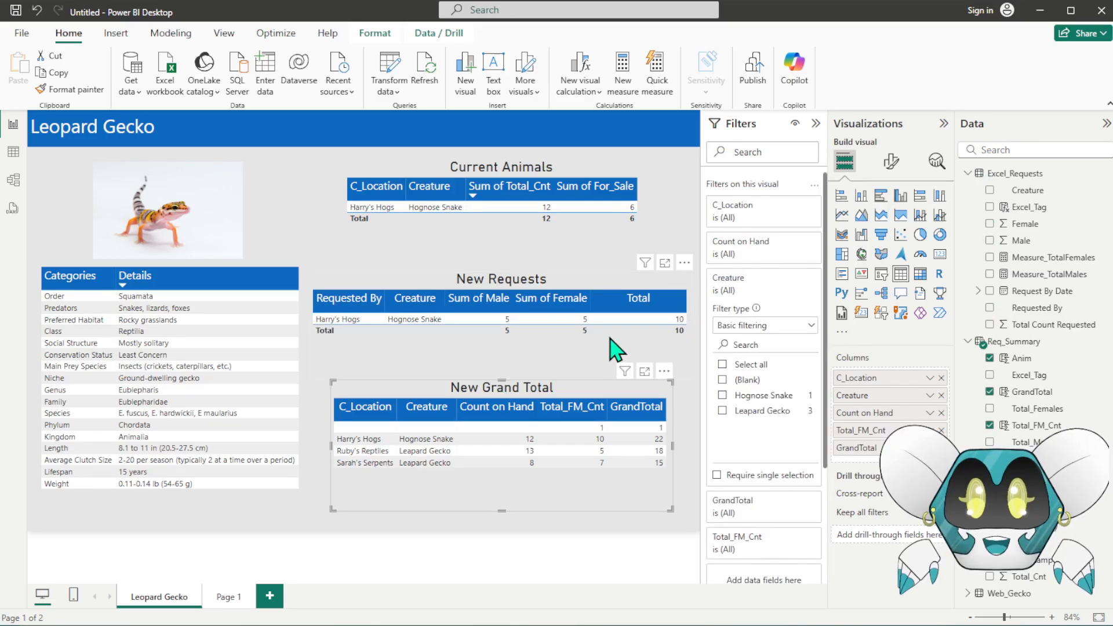
- Clear the Creature filters on the New Requests and Current Animals tables
{"action": "left_click", "coordinate": [610, 339]}
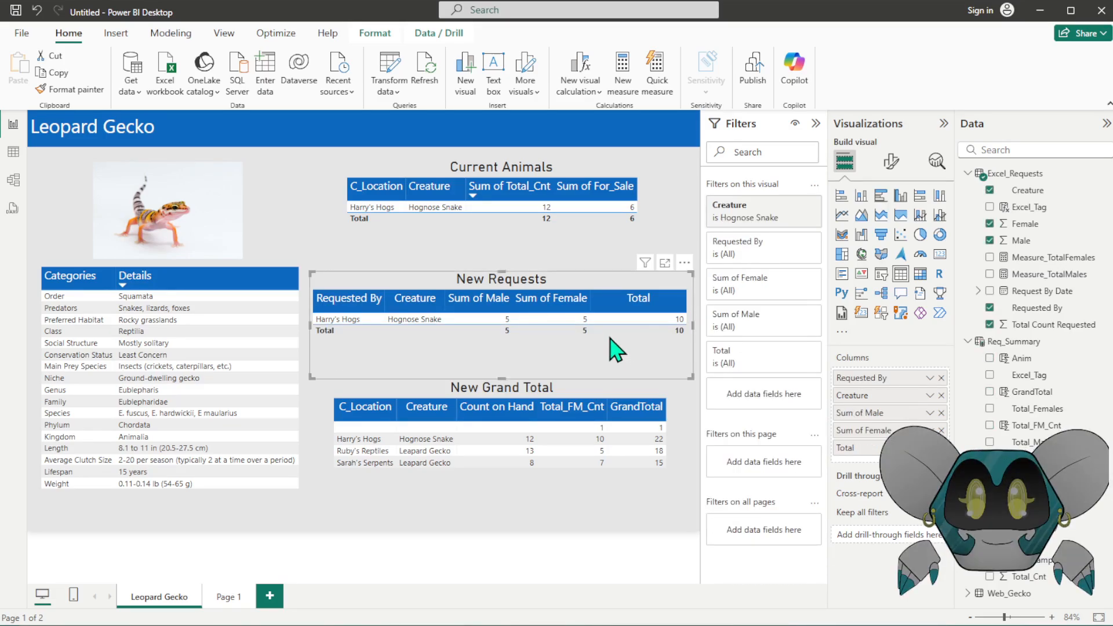
{"action": "left_click", "coordinate": [783, 218]}
{"action": "left_click", "coordinate": [576, 228]}
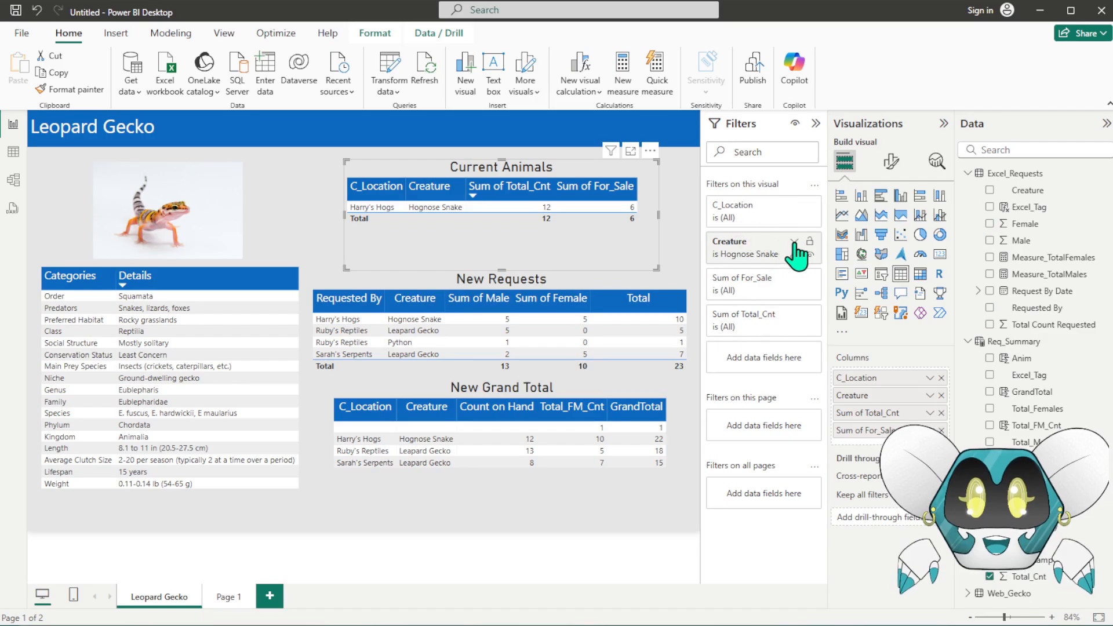
{"action": "left_click", "coordinate": [789, 258]}
{"action": "left_click", "coordinate": [795, 257]}
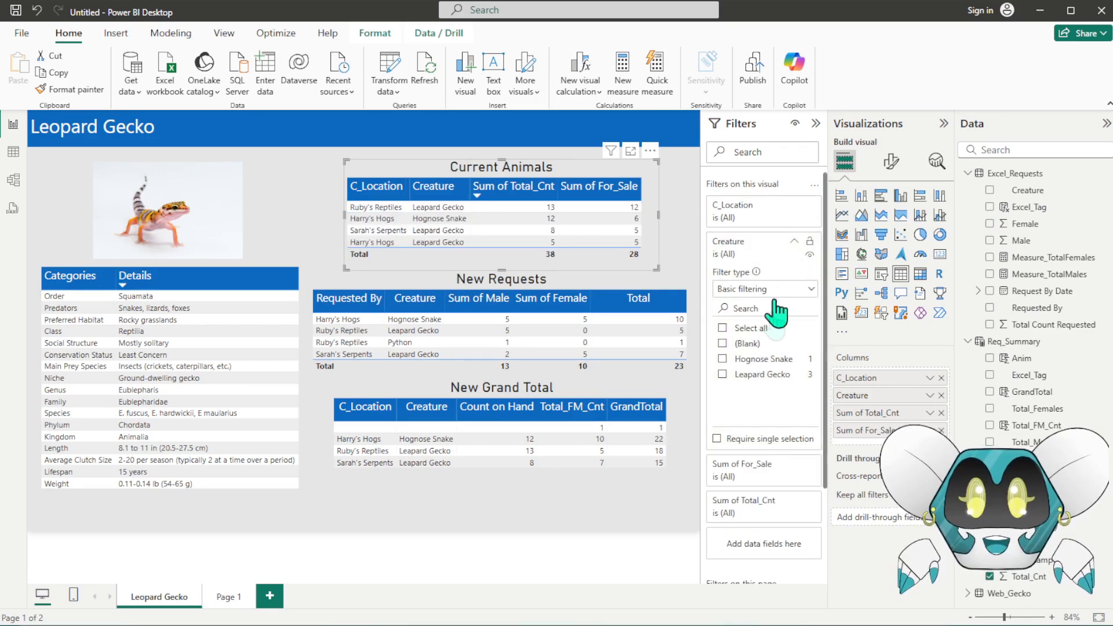
- Filter the Current Animals, New Requests and New Grand Total tables individually by Creature to Leopard Gecko
{"action": "left_click", "coordinate": [771, 375]}
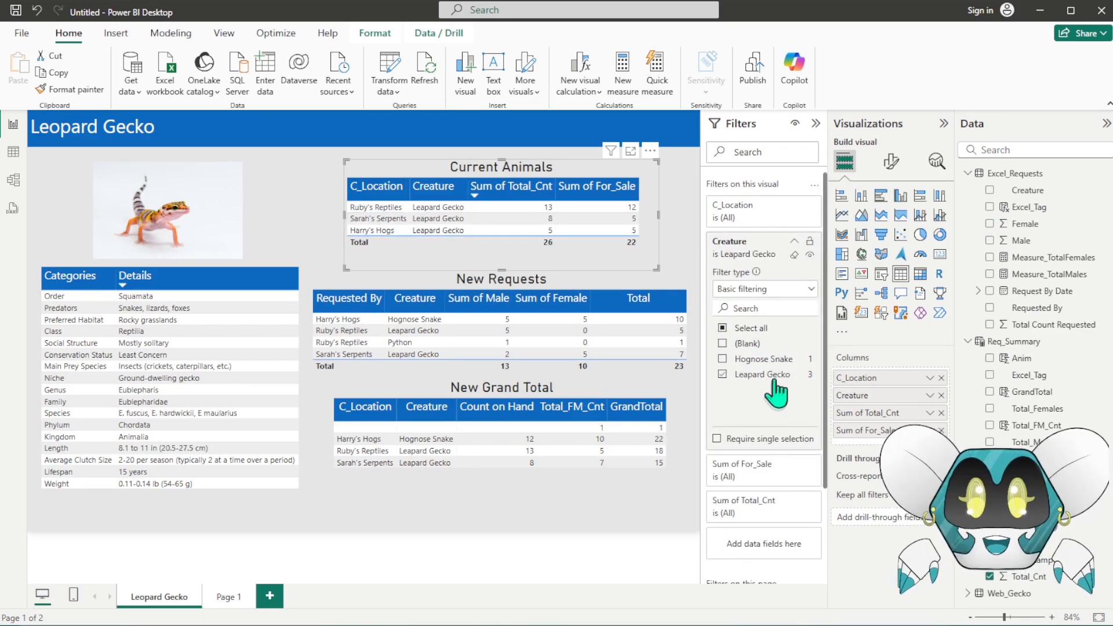
{"action": "left_click", "coordinate": [586, 374]}
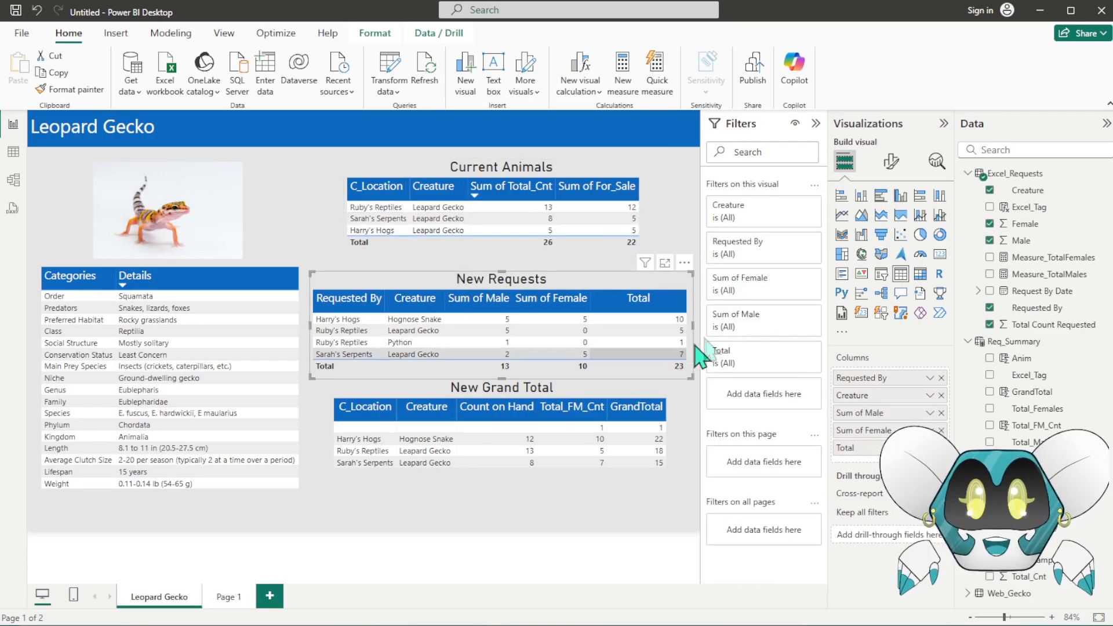
{"action": "left_click", "coordinate": [795, 205]}
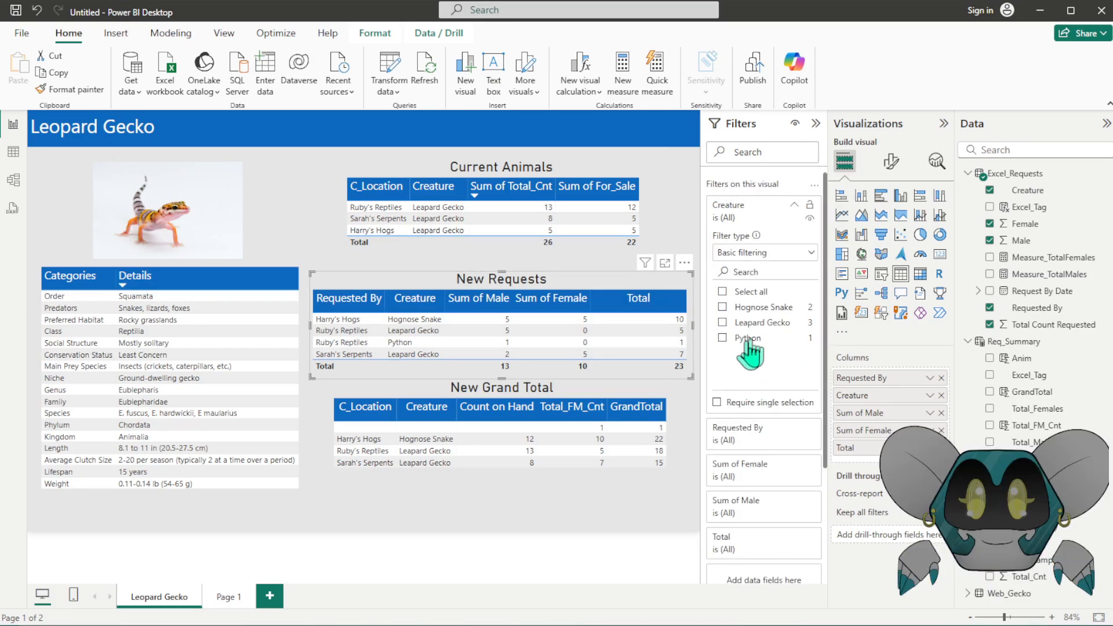
{"action": "left_click", "coordinate": [771, 323]}
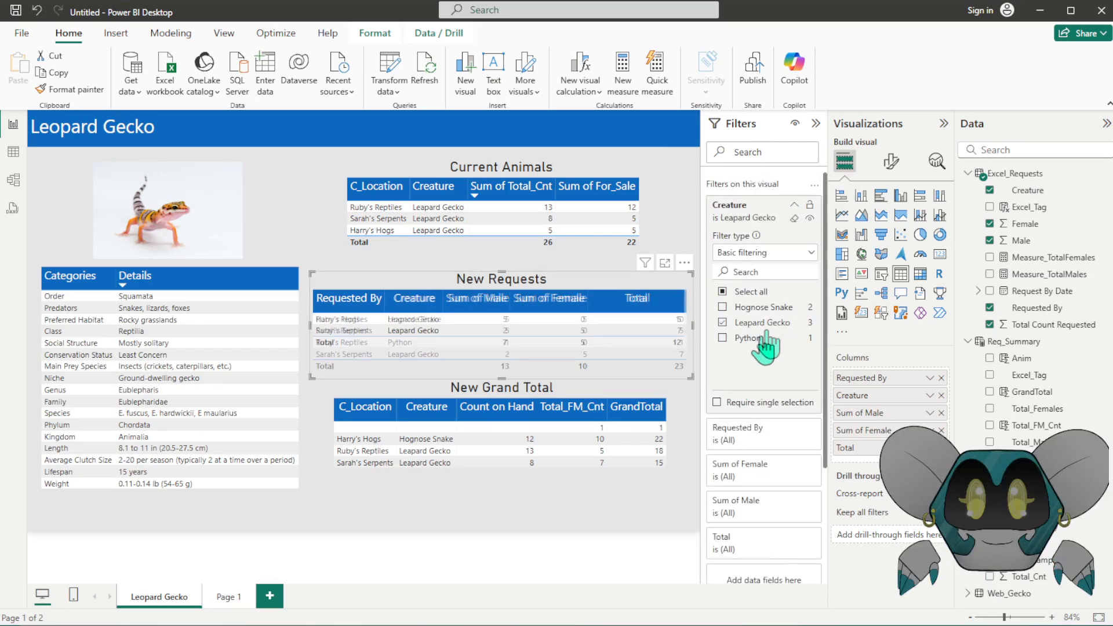
{"action": "left_click", "coordinate": [570, 487]}
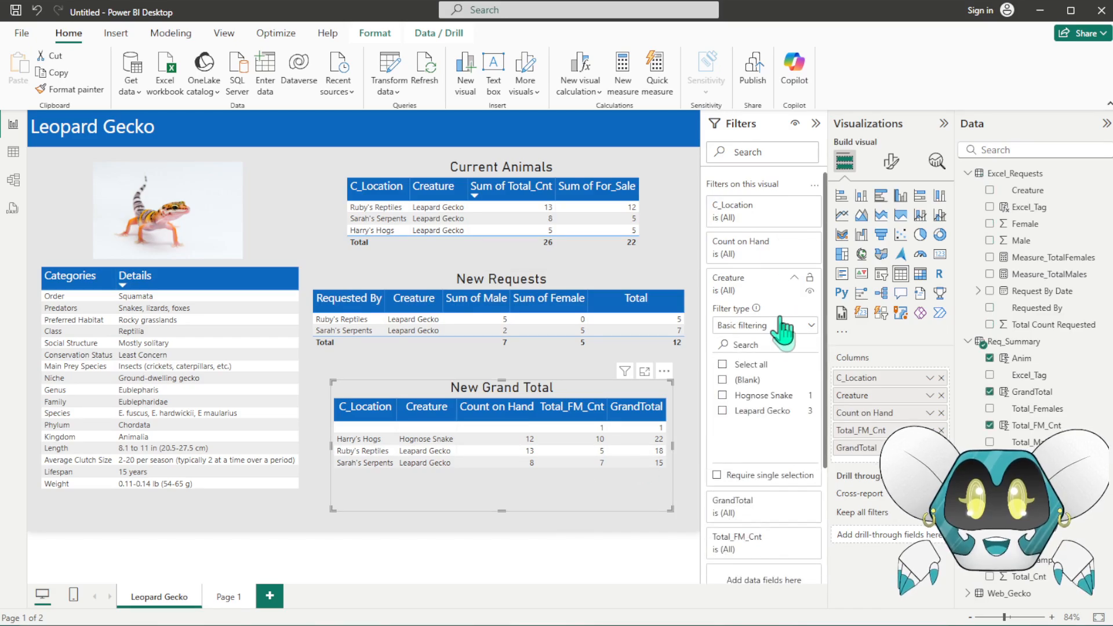
{"action": "left_click", "coordinate": [764, 410]}
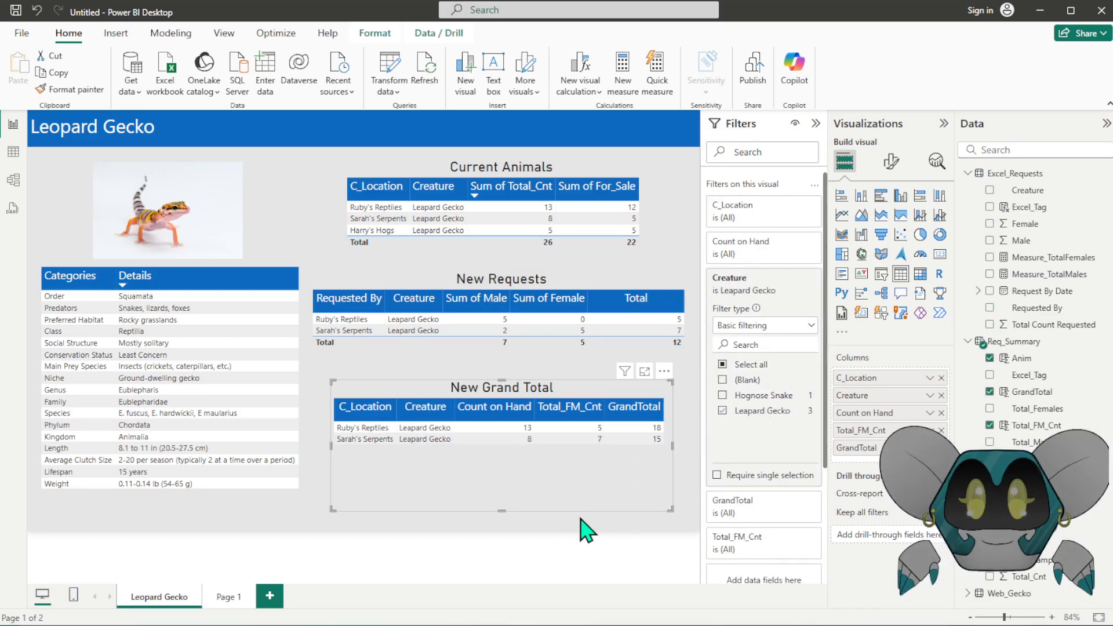
{"action": "left_click", "coordinate": [600, 557]}
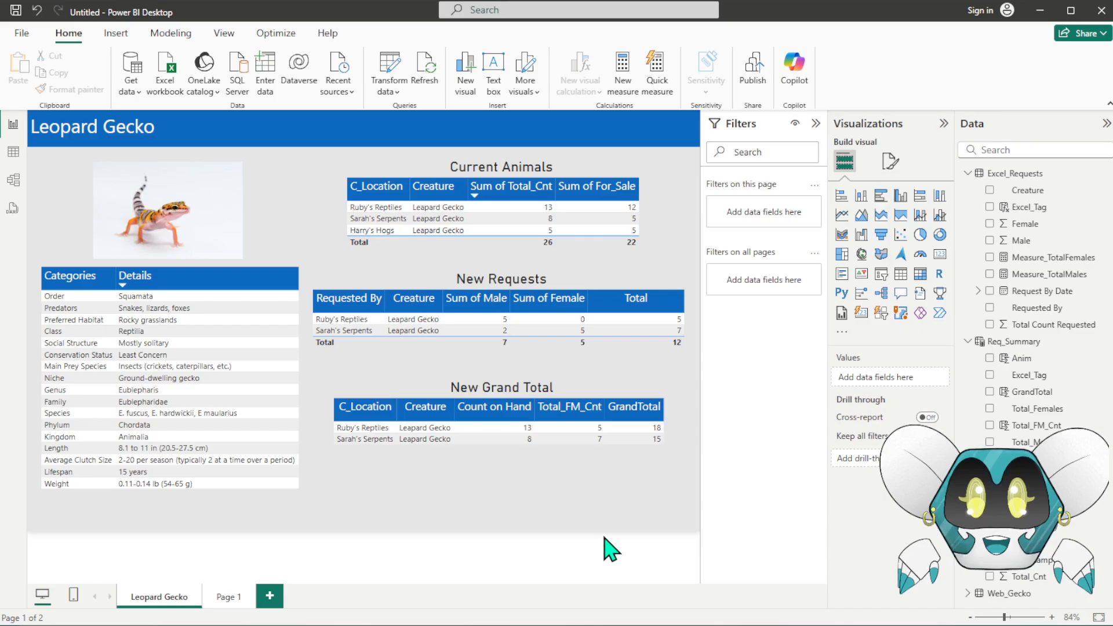
- Remove the Leopard Gecko filter from the New Grand Total, New Requests and Current Animals tables
{"action": "left_click", "coordinate": [649, 498]}
{"action": "left_click", "coordinate": [756, 420]}
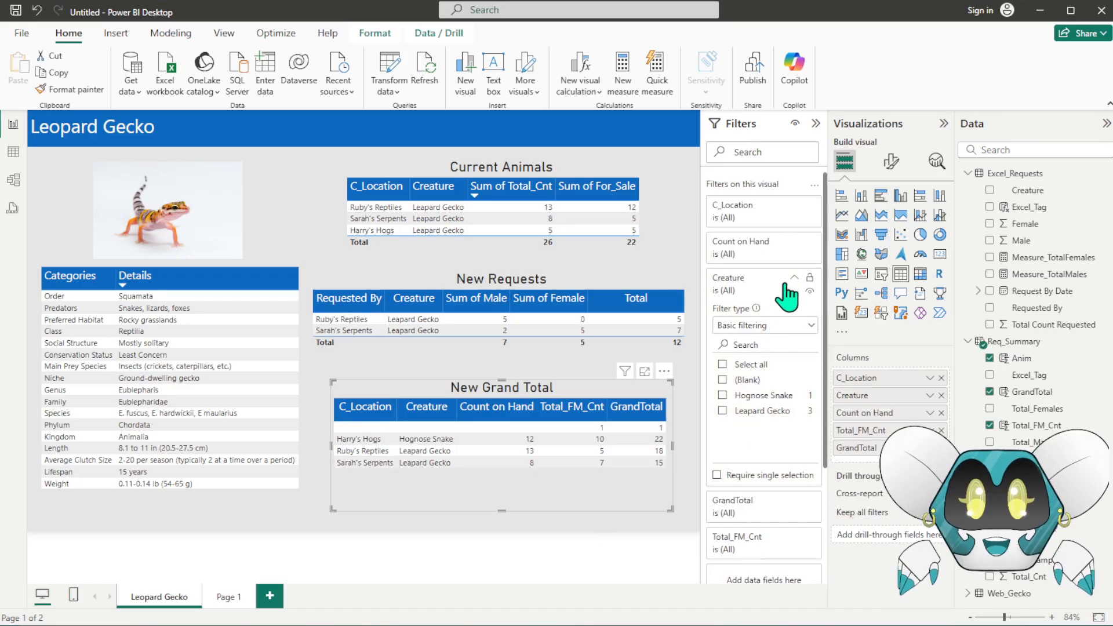
{"action": "left_click", "coordinate": [633, 366]}
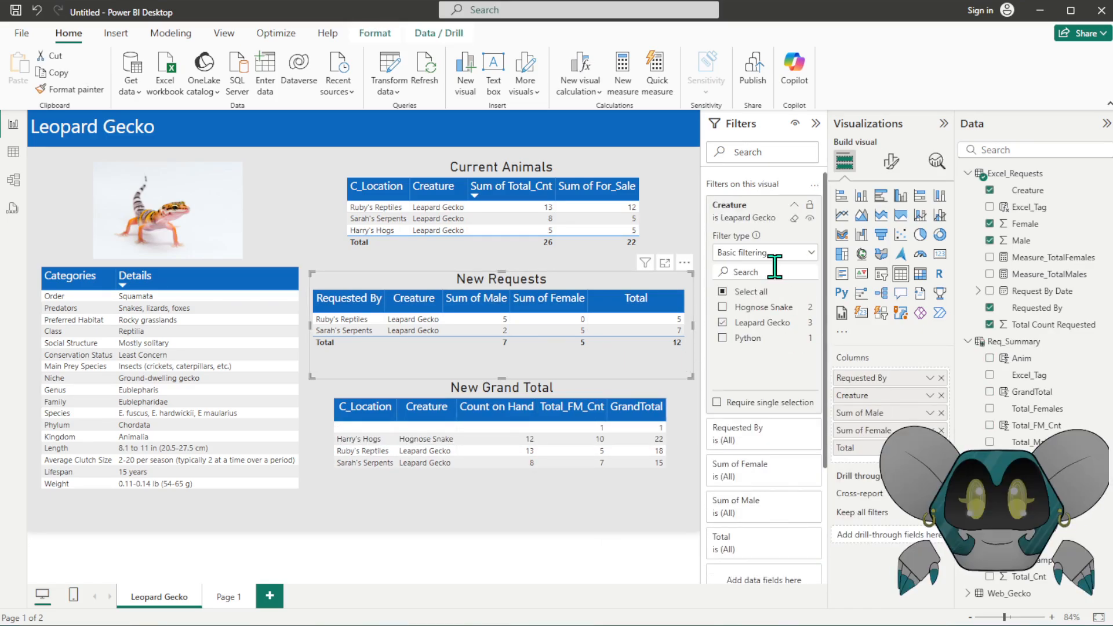
{"action": "left_click", "coordinate": [748, 323]}
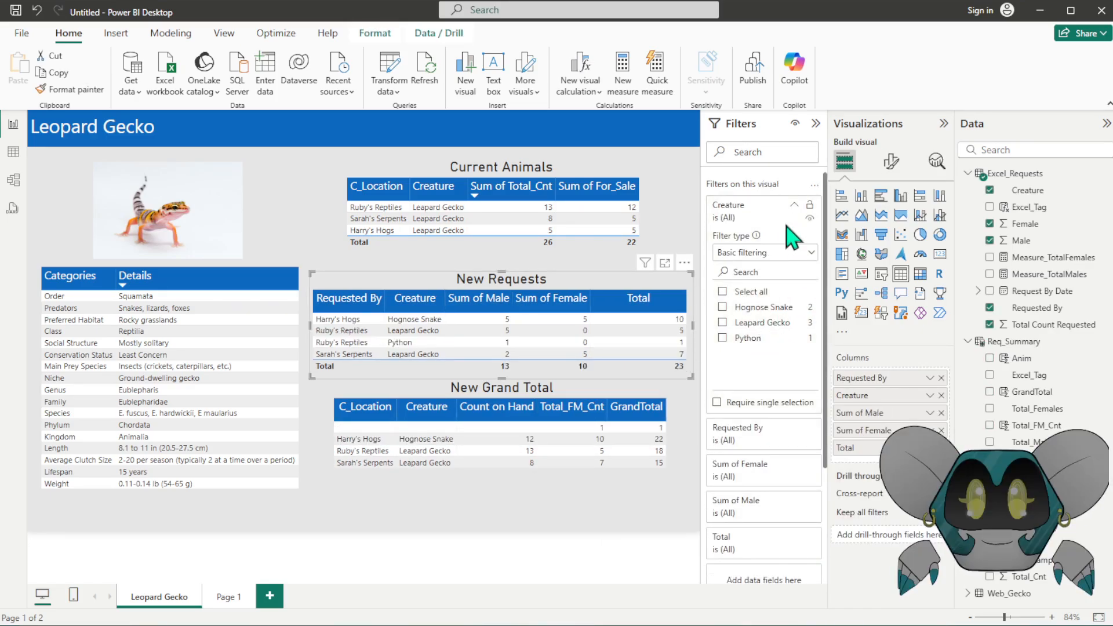
{"action": "left_click", "coordinate": [615, 255]}
{"action": "left_click", "coordinate": [751, 377]}
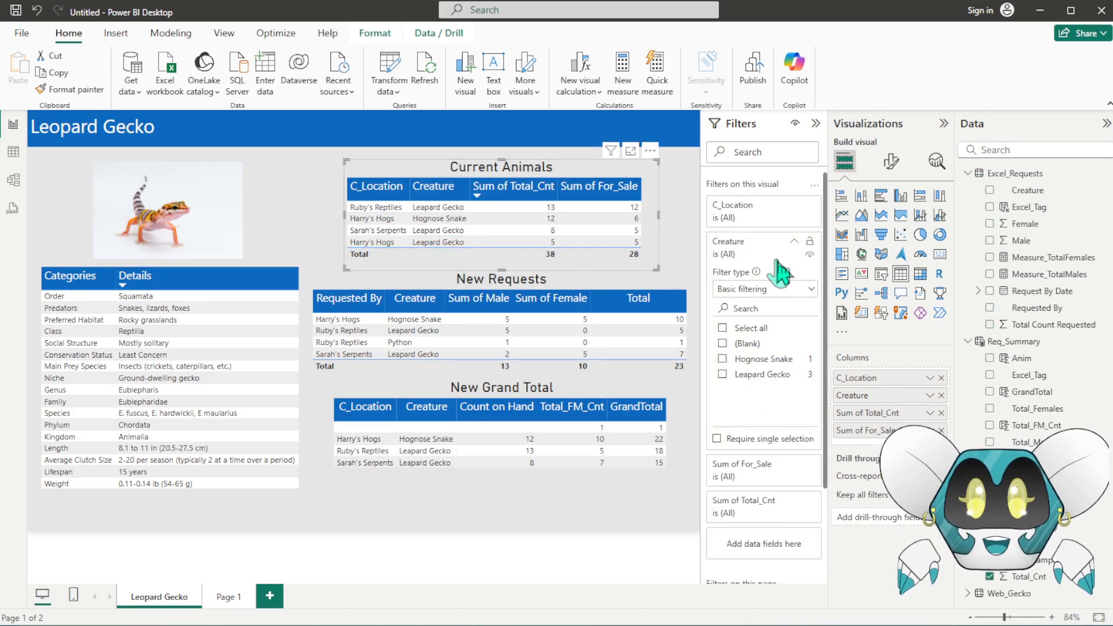
{"action": "left_click", "coordinate": [687, 260]}
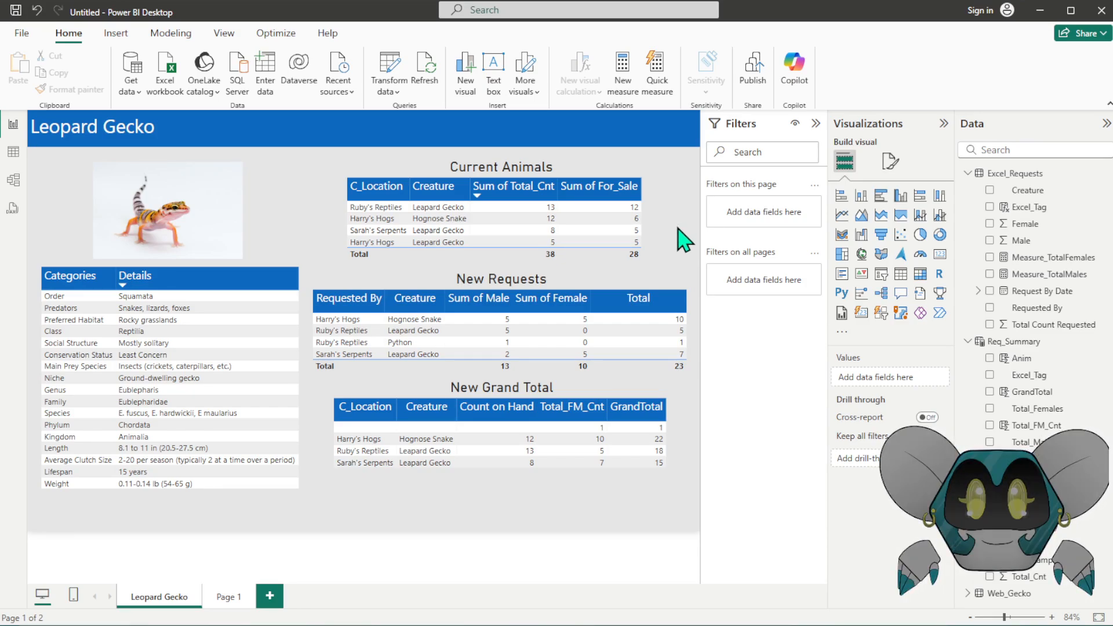
- Add the Creature field from SQL_Animals as a page-level filter and restrict it to Leopard Gecko
{"action": "left_click", "coordinate": [967, 341]}
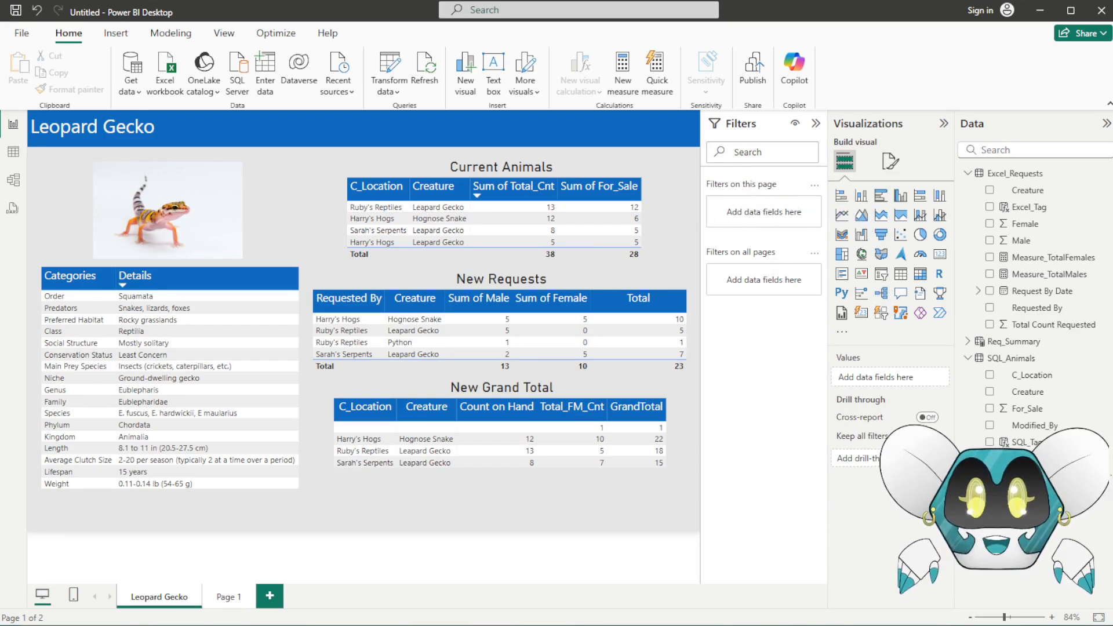
{"action": "left_click_drag", "start_coordinate": [1028, 399], "coordinate": [779, 210]}
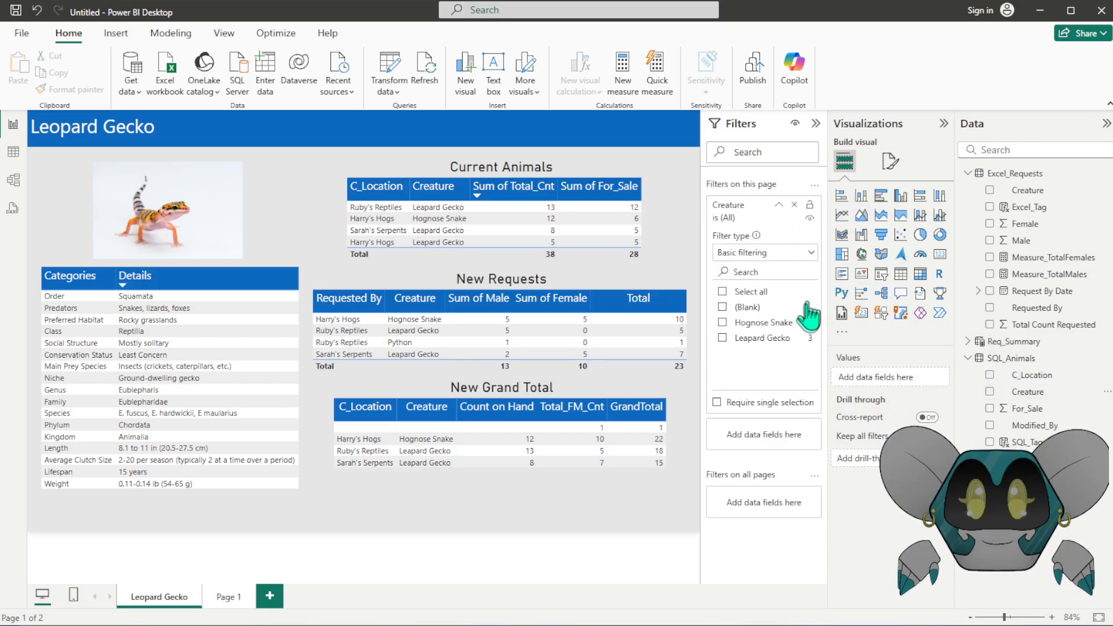
{"action": "left_click", "coordinate": [753, 338]}
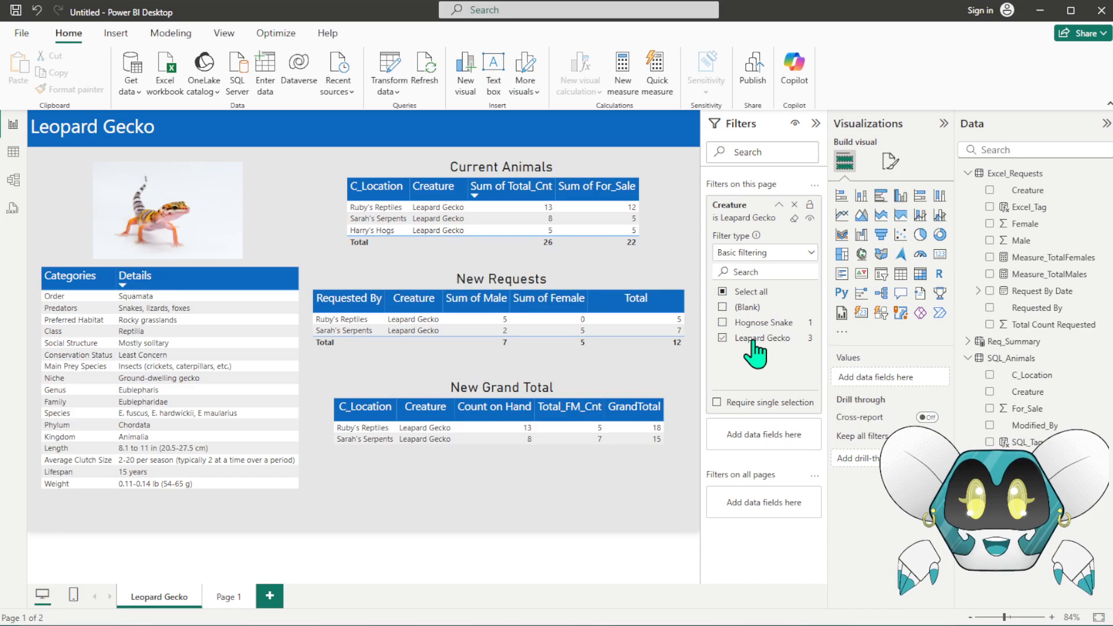
- Clear the page-level Creature filter's selection, keeping the field among the page filters
{"action": "left_click", "coordinate": [783, 212]}
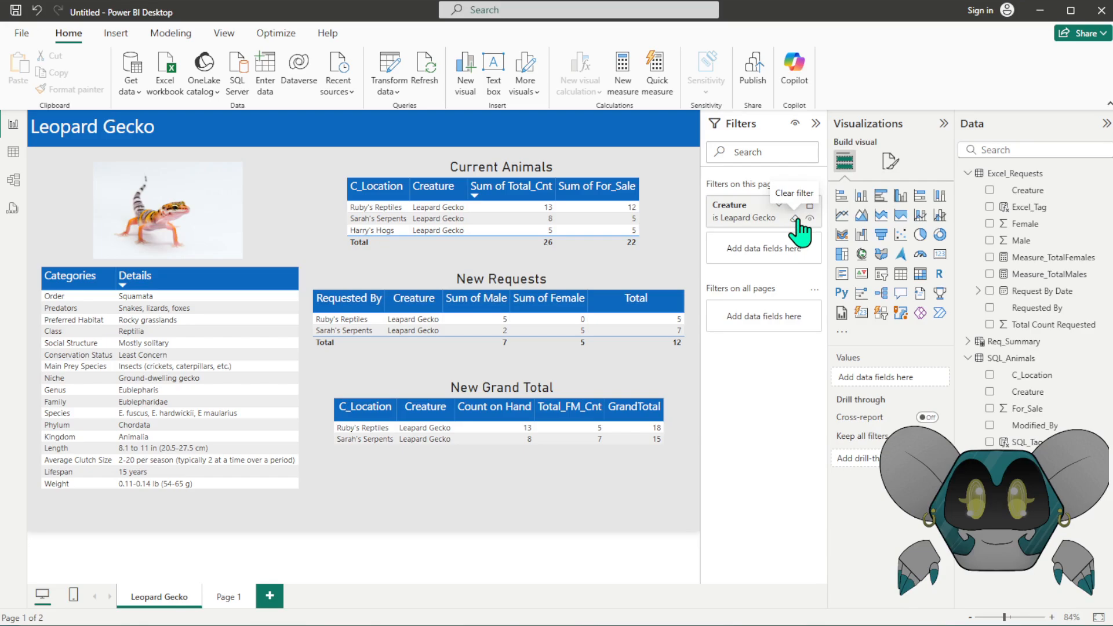
{"action": "left_click", "coordinate": [793, 219]}
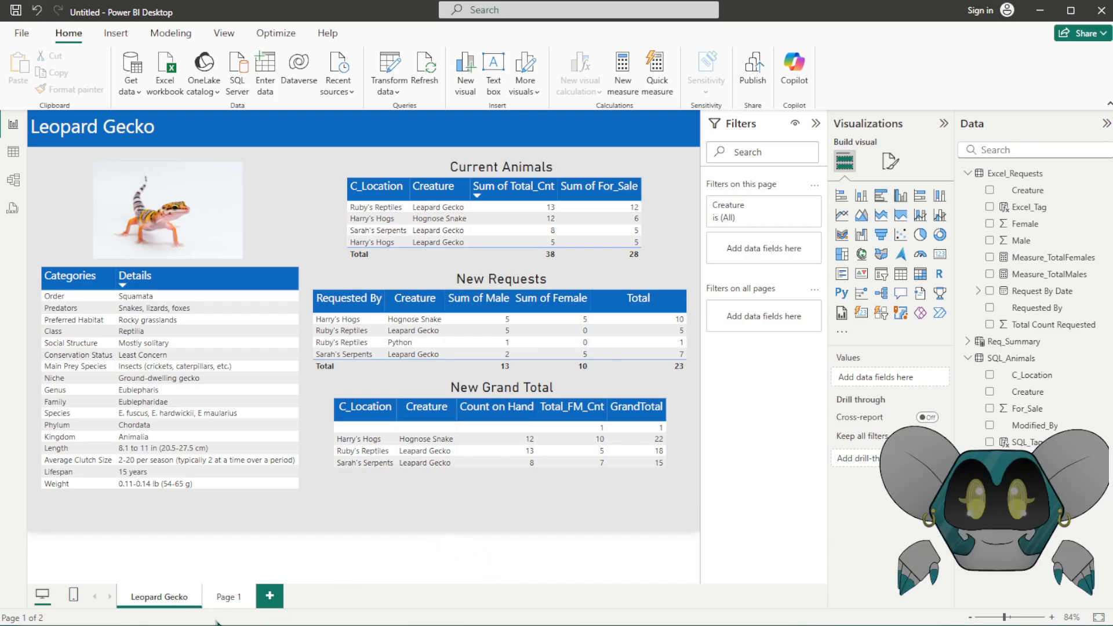
- Delete the empty Page 1 from the report
{"action": "left_click", "coordinate": [227, 597]}
{"action": "left_click", "coordinate": [251, 597]}
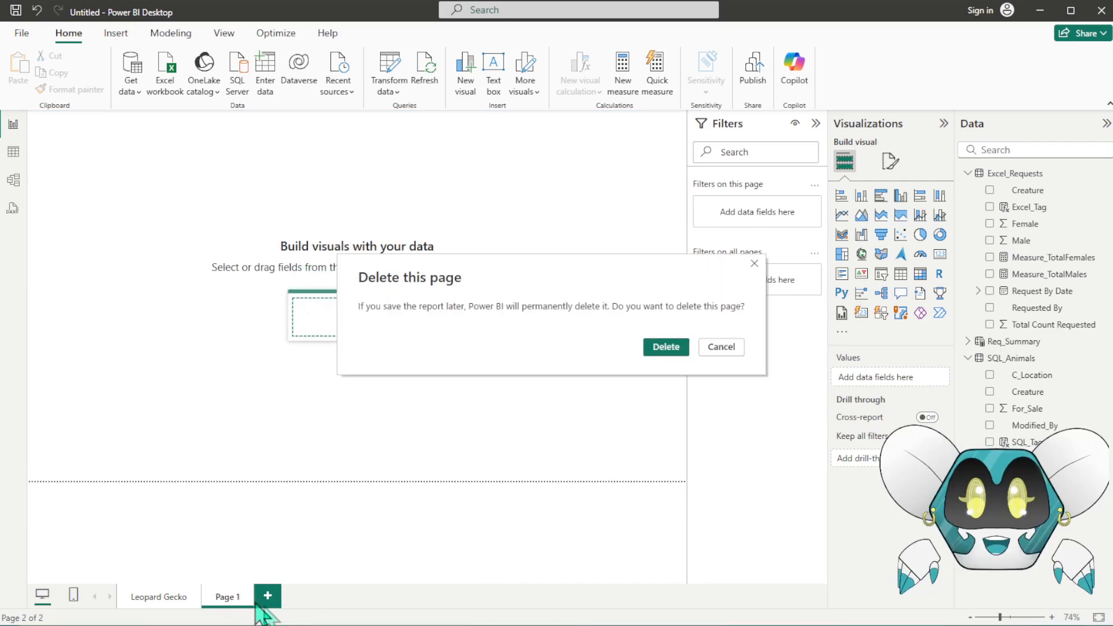
{"action": "left_click", "coordinate": [666, 346]}
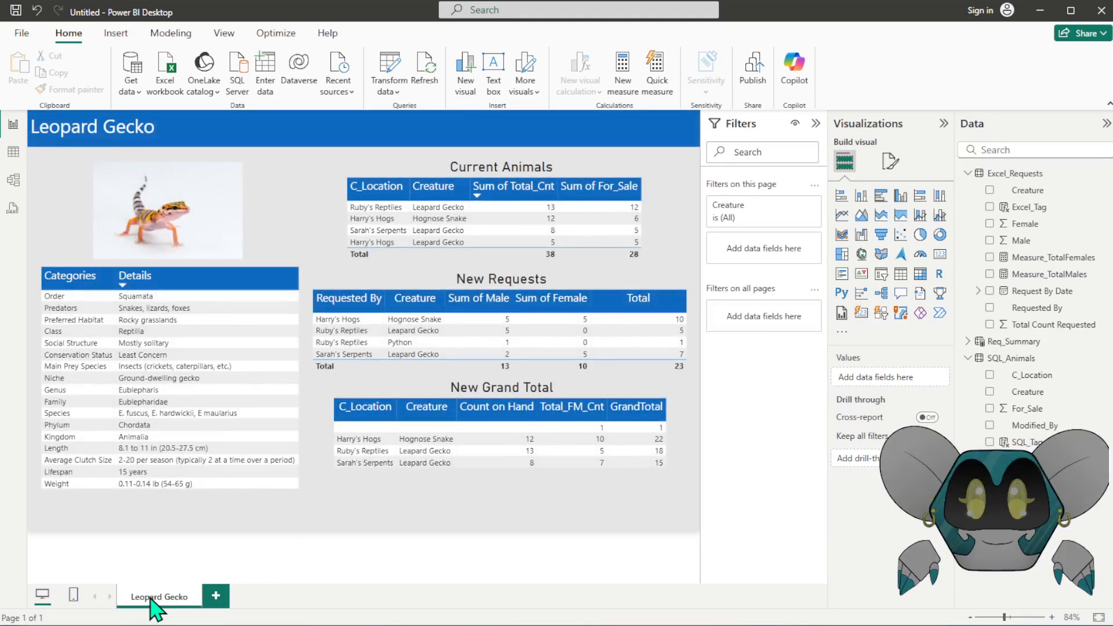
- Duplicate the Leopard Gecko page and rename the copy as Hognose Snake
{"action": "right_click", "coordinate": [155, 603]}
{"action": "left_click", "coordinate": [183, 571]}
{"action": "double_click", "coordinate": [265, 598]}
{"action": "key", "text": "ctrl+a"}
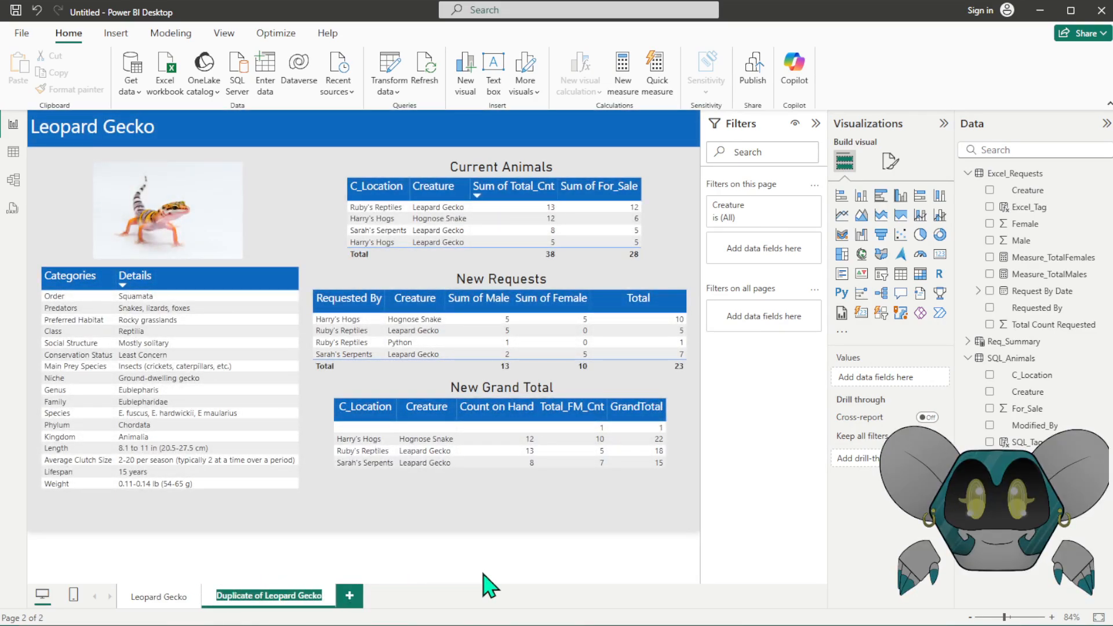
{"action": "key", "text": "BackSpace"}
{"action": "type", "text": "Hognose S"}
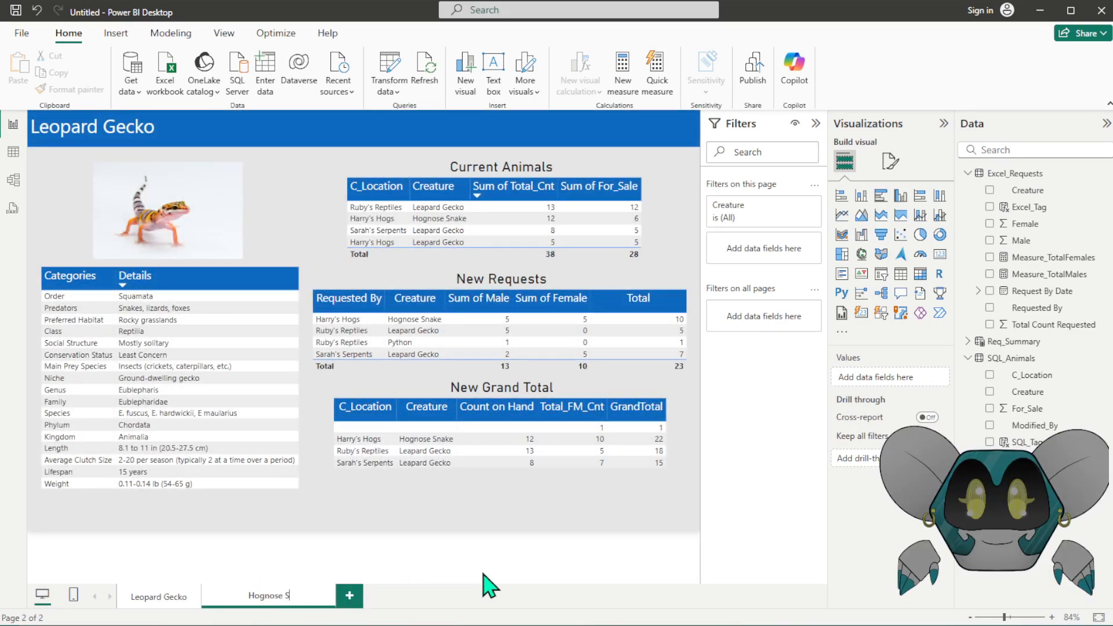
{"action": "type", "text": "nake"}
{"action": "key", "text": "Return"}
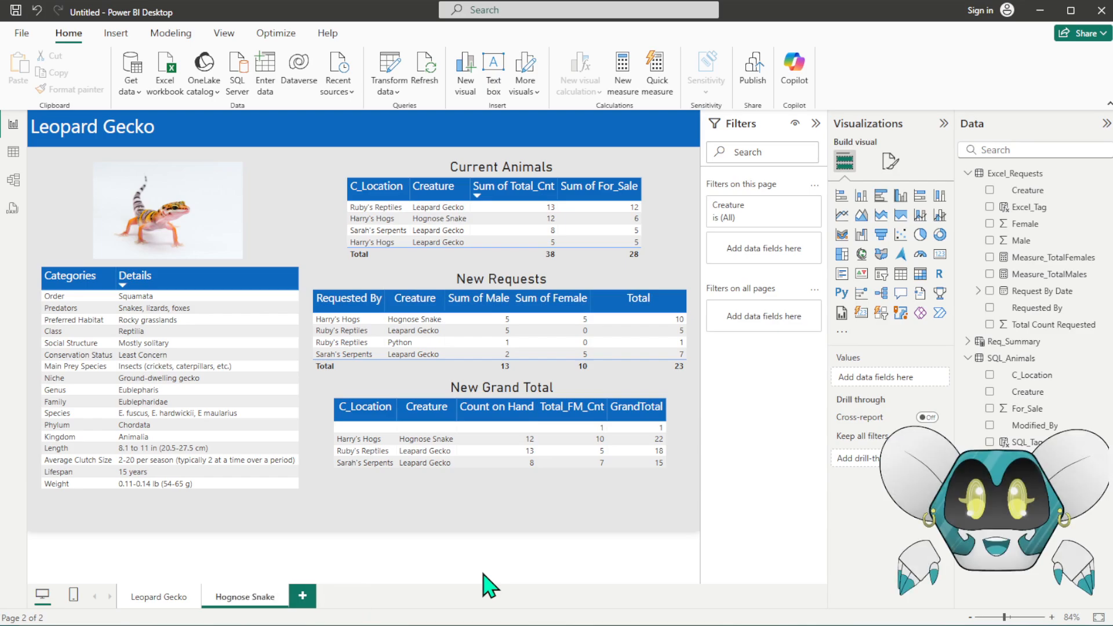
{"action": "left_click", "coordinate": [469, 519]}
{"action": "left_click", "coordinate": [290, 524]}
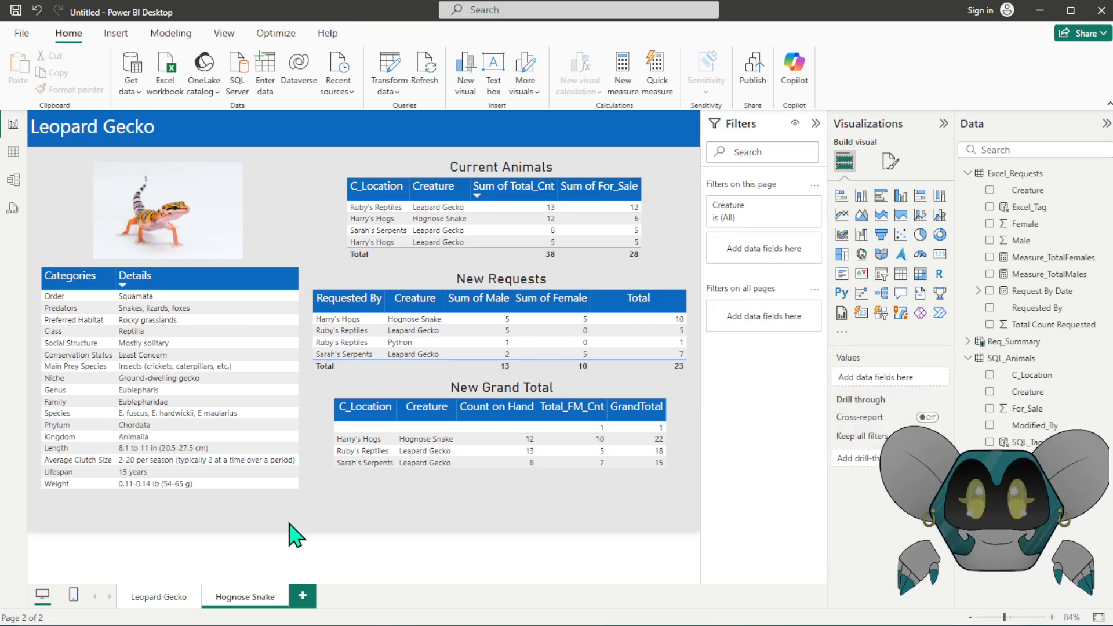
{"action": "left_click", "coordinate": [116, 33]}
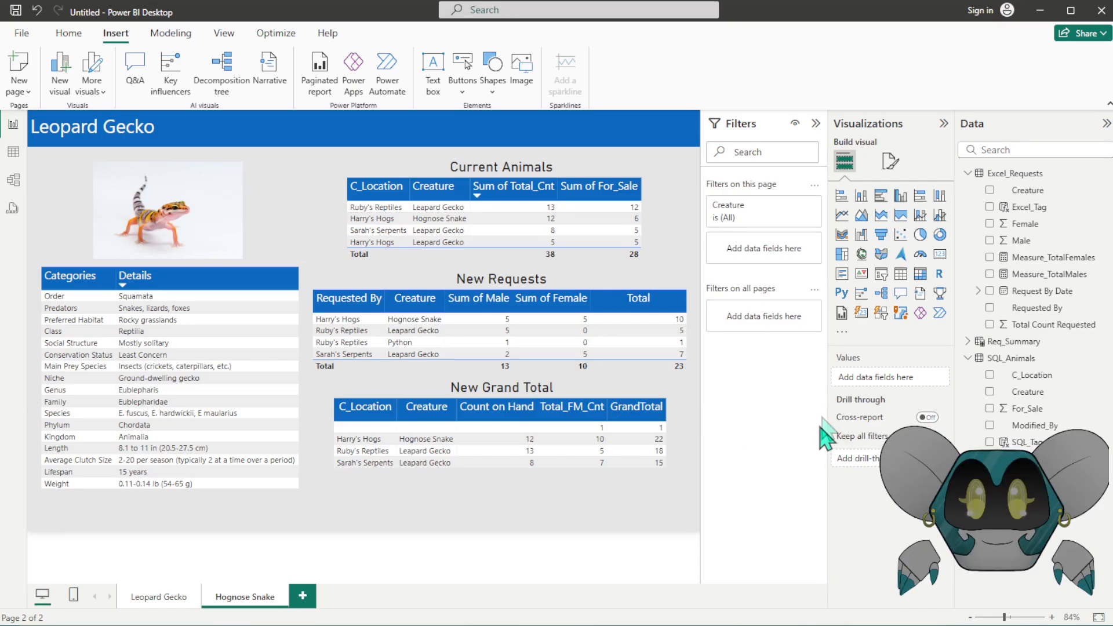
{"action": "left_click", "coordinate": [665, 498]}
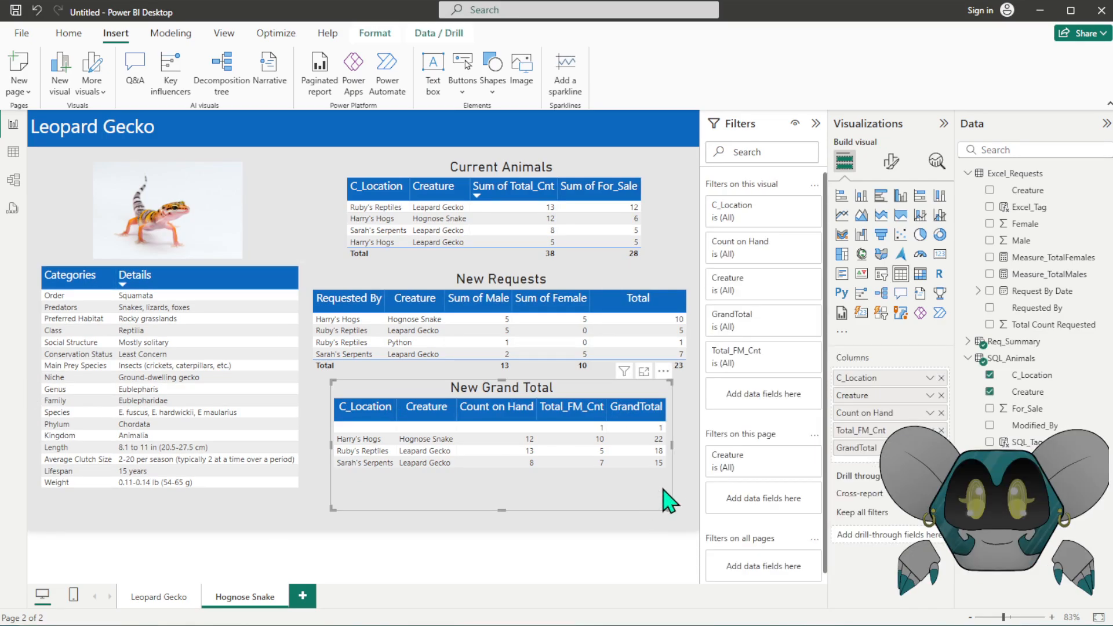
{"action": "left_click", "coordinate": [68, 42]}
{"action": "left_click", "coordinate": [130, 87]}
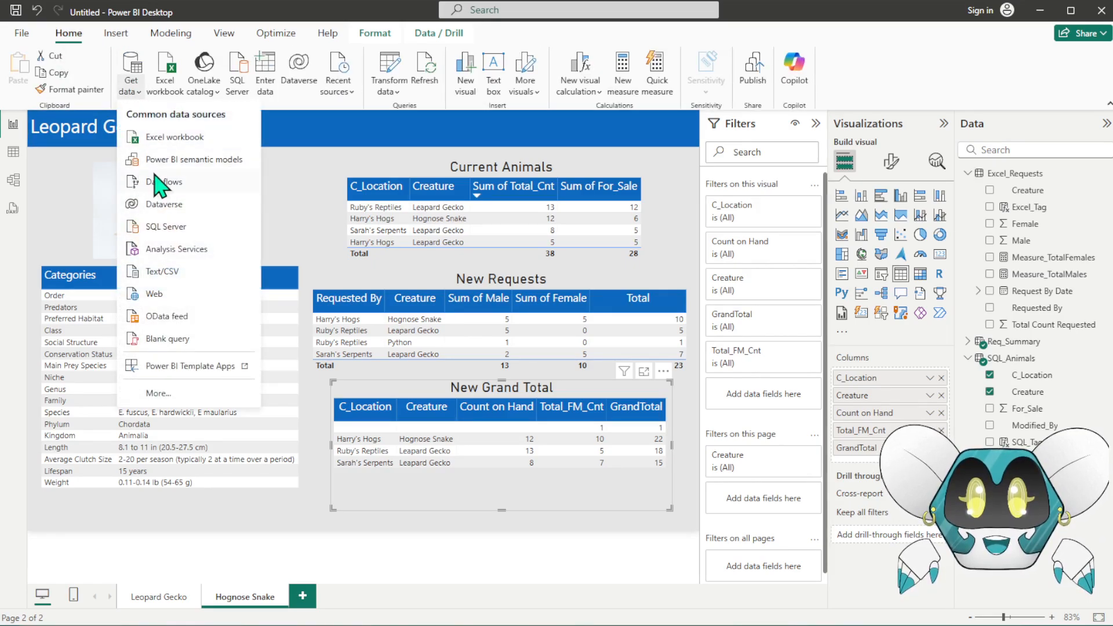
{"action": "left_click", "coordinate": [156, 294]}
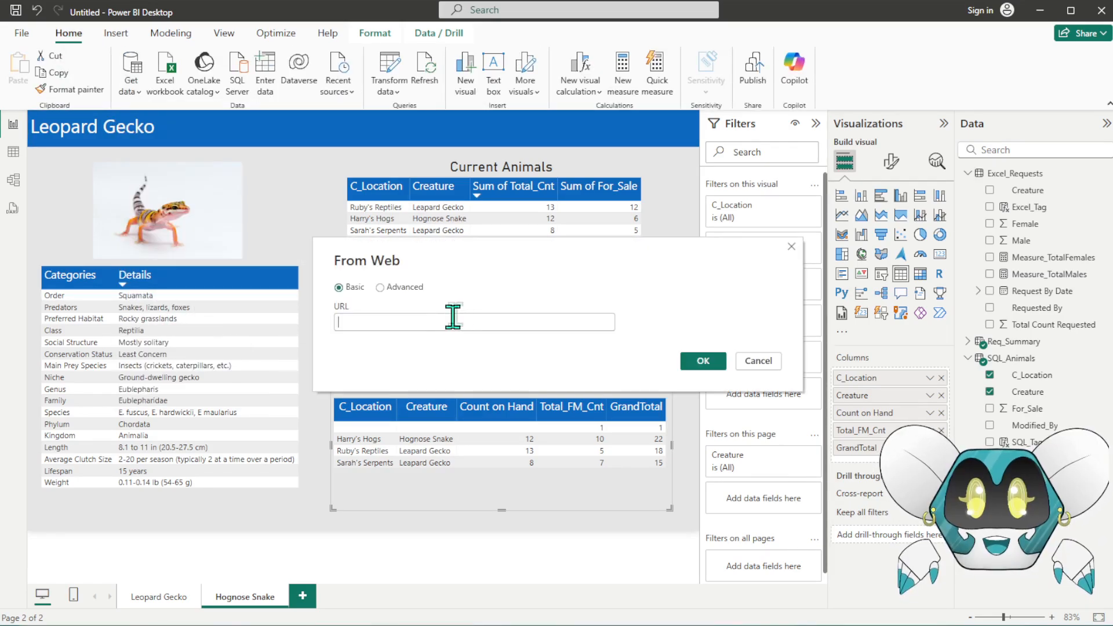
{"action": "type", "text": "https://racinezoo.org/western-hognose-fact-sheet"}
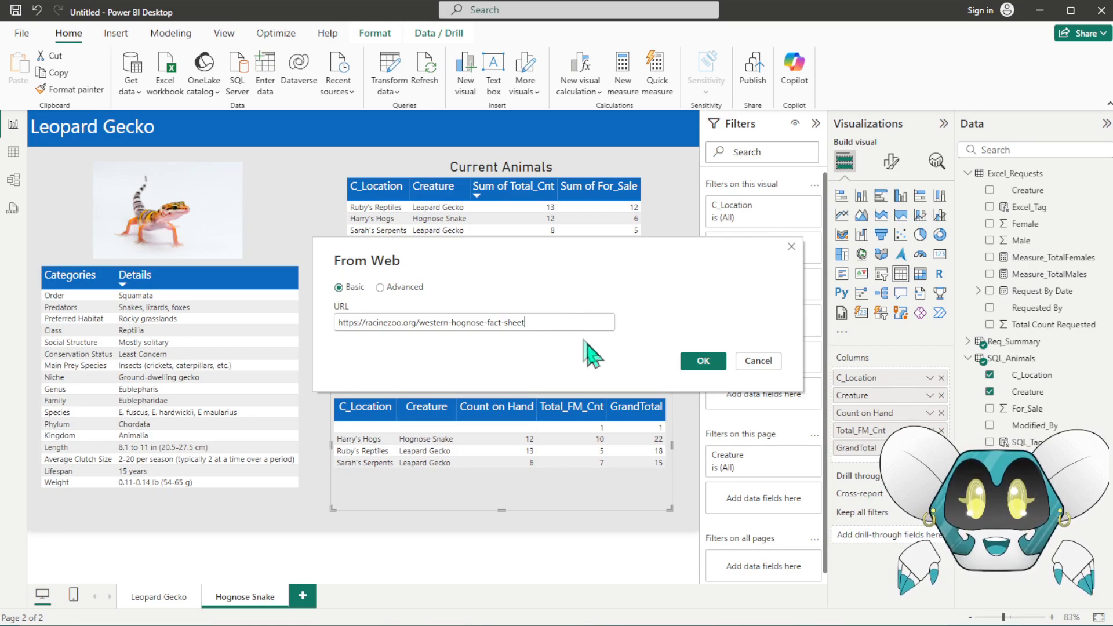
{"action": "left_click", "coordinate": [703, 362]}
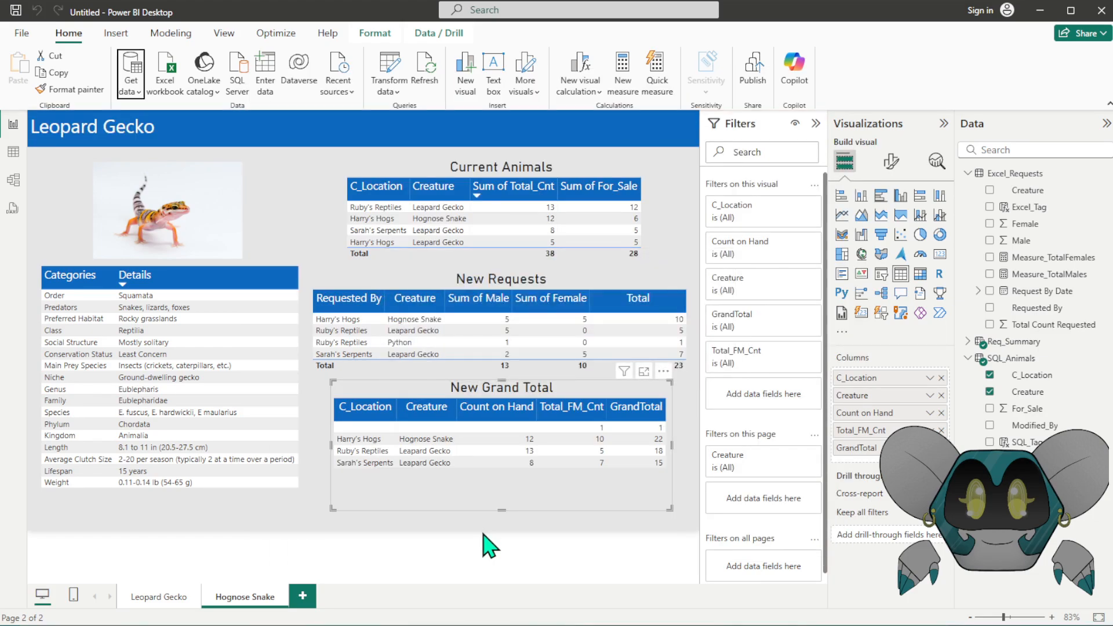
{"action": "left_click", "coordinate": [1006, 492]}
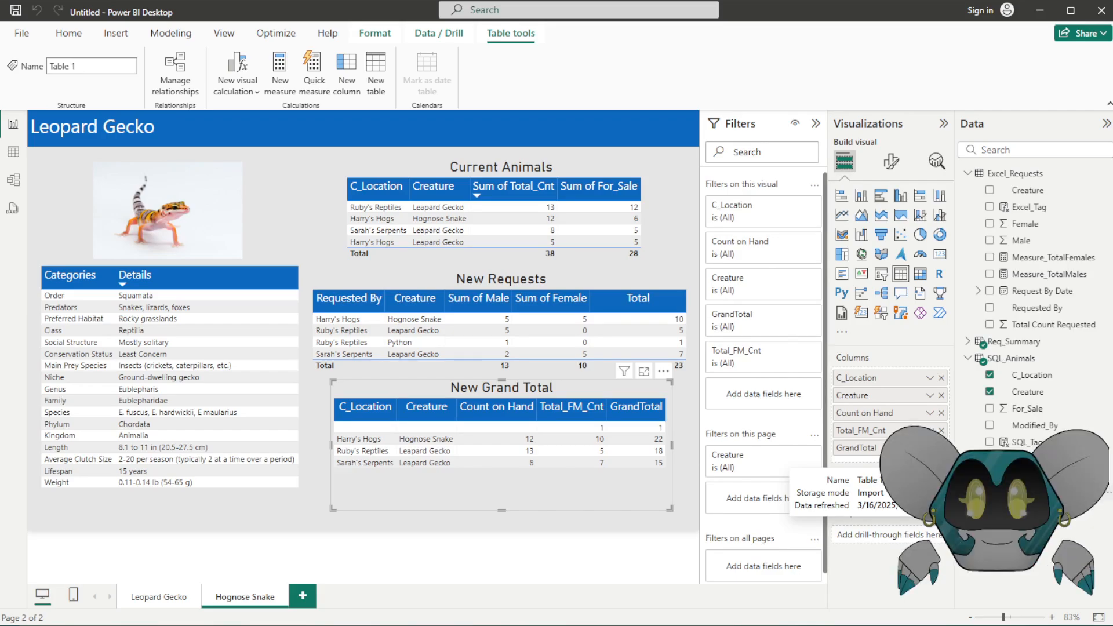
- Replace the Categories and Details fields of the gecko facts table with Column1 and Column2 from Web_Hognose
{"action": "left_click", "coordinate": [426, 552]}
{"action": "left_click", "coordinate": [253, 286]}
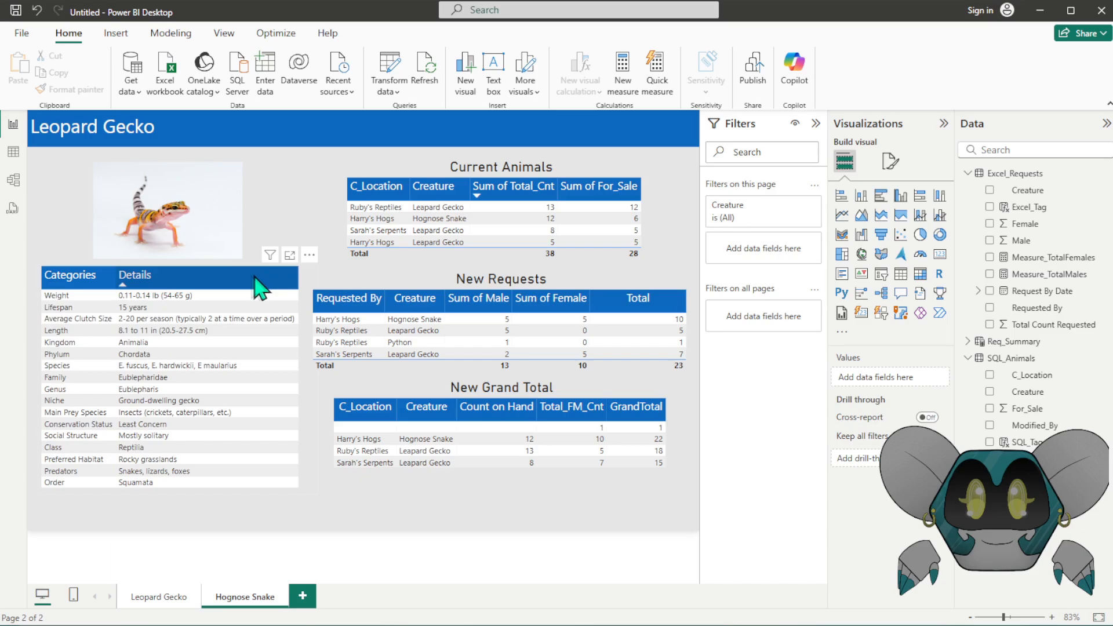
{"action": "left_click", "coordinate": [279, 286]}
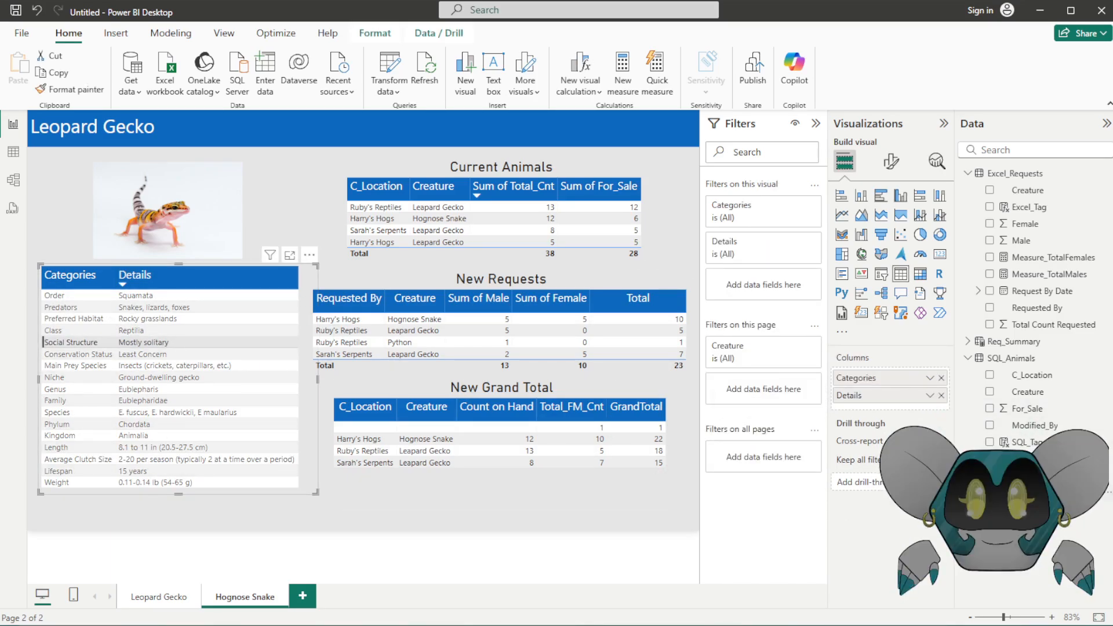
{"action": "left_click", "coordinate": [941, 396]}
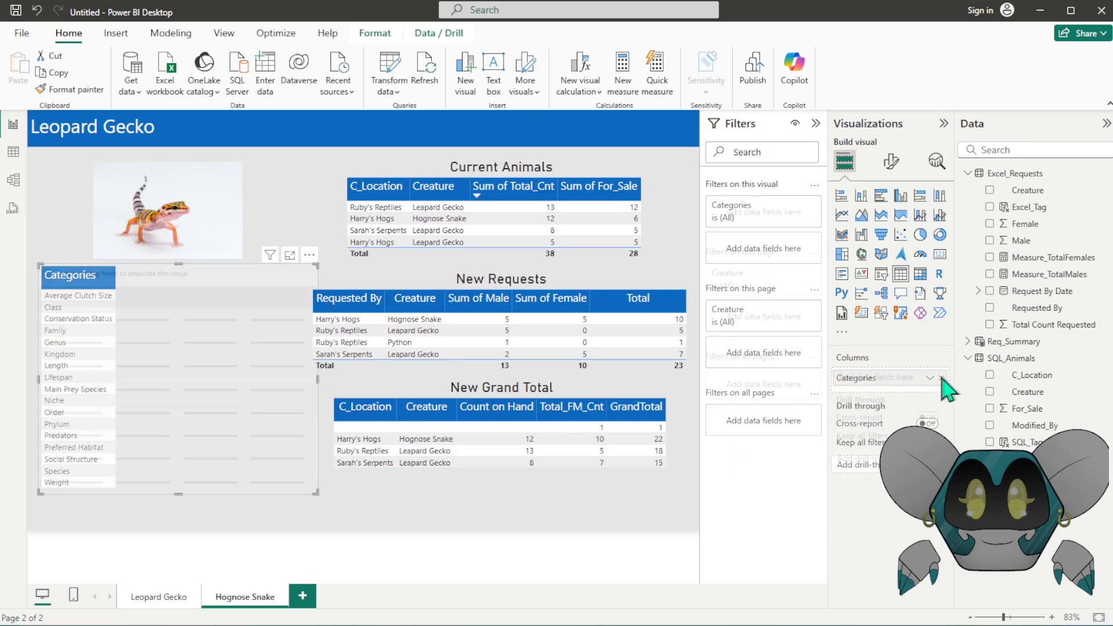
{"action": "left_click", "coordinate": [941, 378]}
{"action": "left_click", "coordinate": [989, 526]}
{"action": "left_click", "coordinate": [989, 542]}
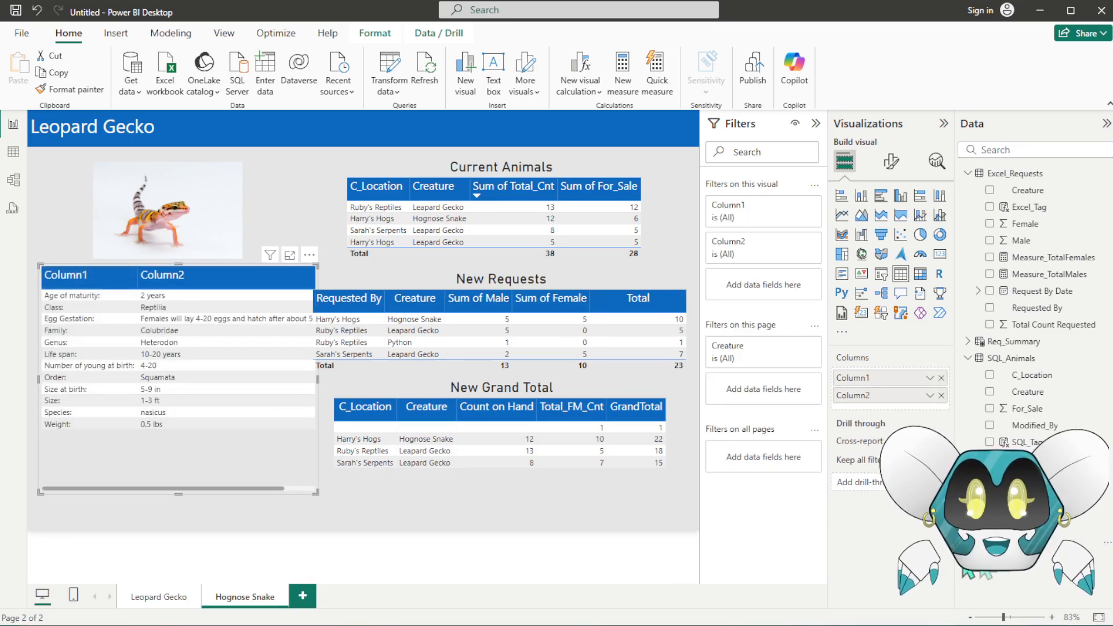
- Rename the facts table's Column1 as Categories and Column2 as Details for this visual
{"action": "double_click", "coordinate": [873, 379]}
{"action": "key", "text": "ctrl+a"}
{"action": "type", "text": "Categories"}
{"action": "key", "text": "Return"}
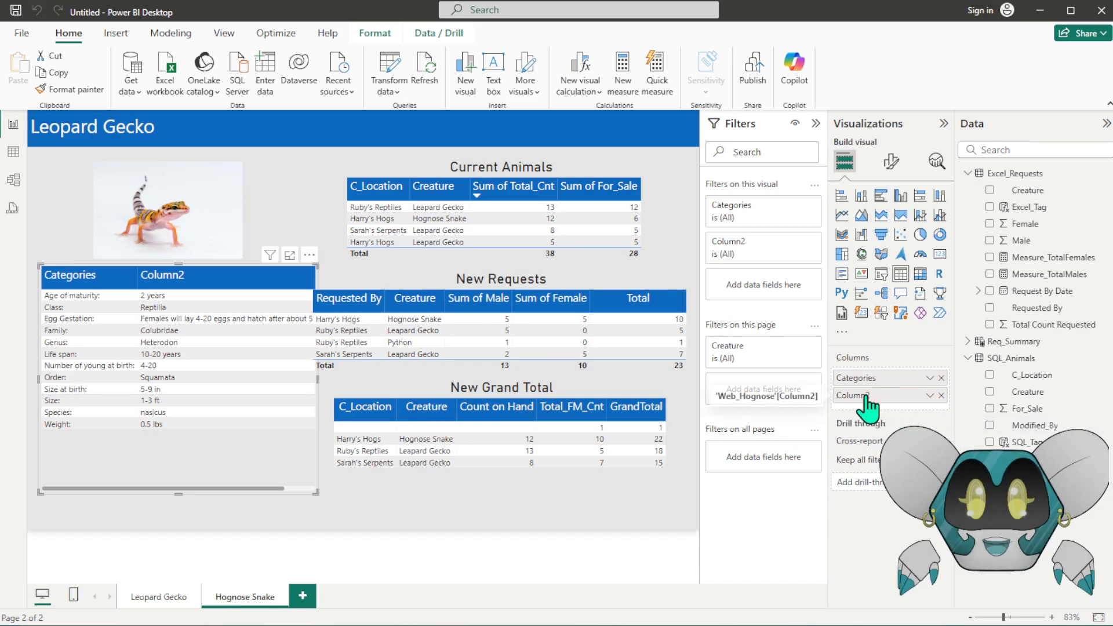
{"action": "double_click", "coordinate": [910, 395]}
{"action": "type", "text": "Details"}
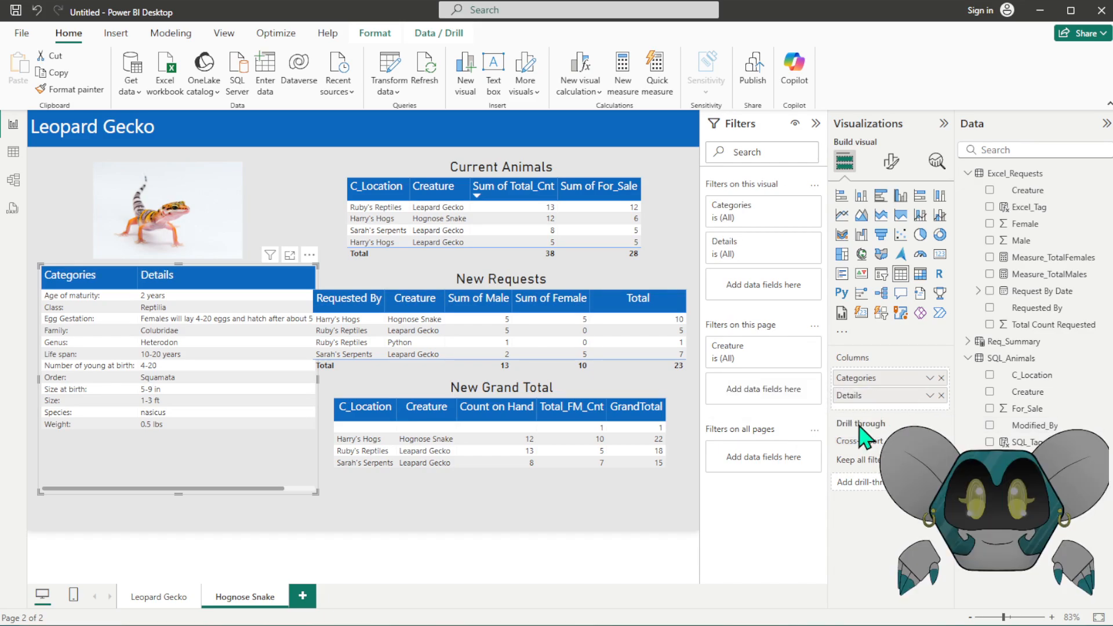
- Replace the gecko picture with the hognose snake image, resized and centred above the facts table
{"action": "left_click", "coordinate": [206, 220]}
{"action": "key", "text": "Delete"}
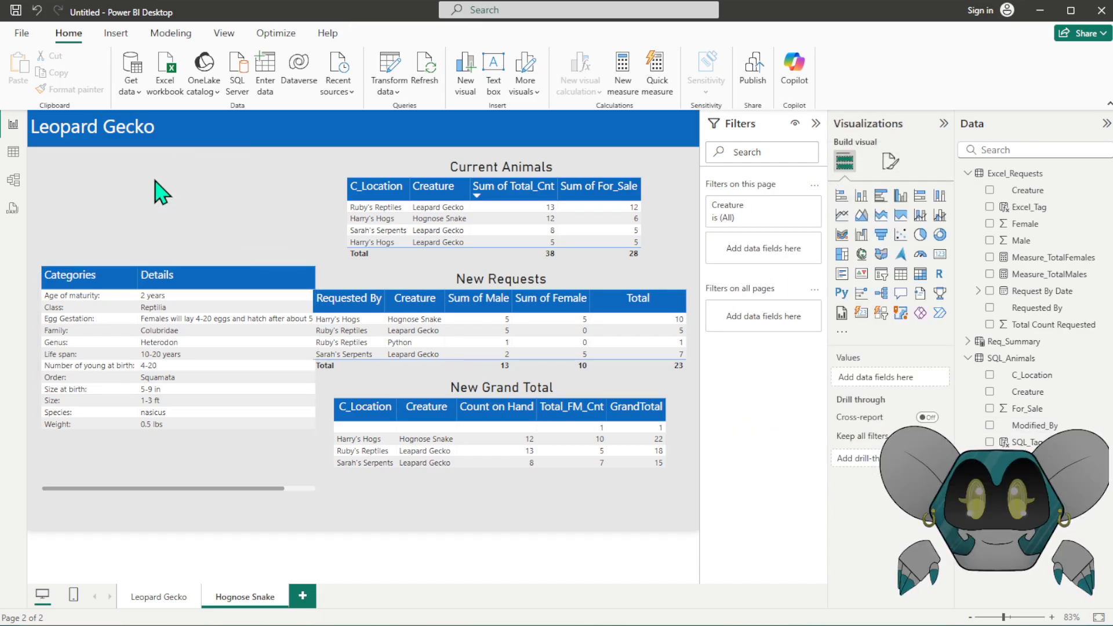
{"action": "left_click", "coordinate": [115, 33]}
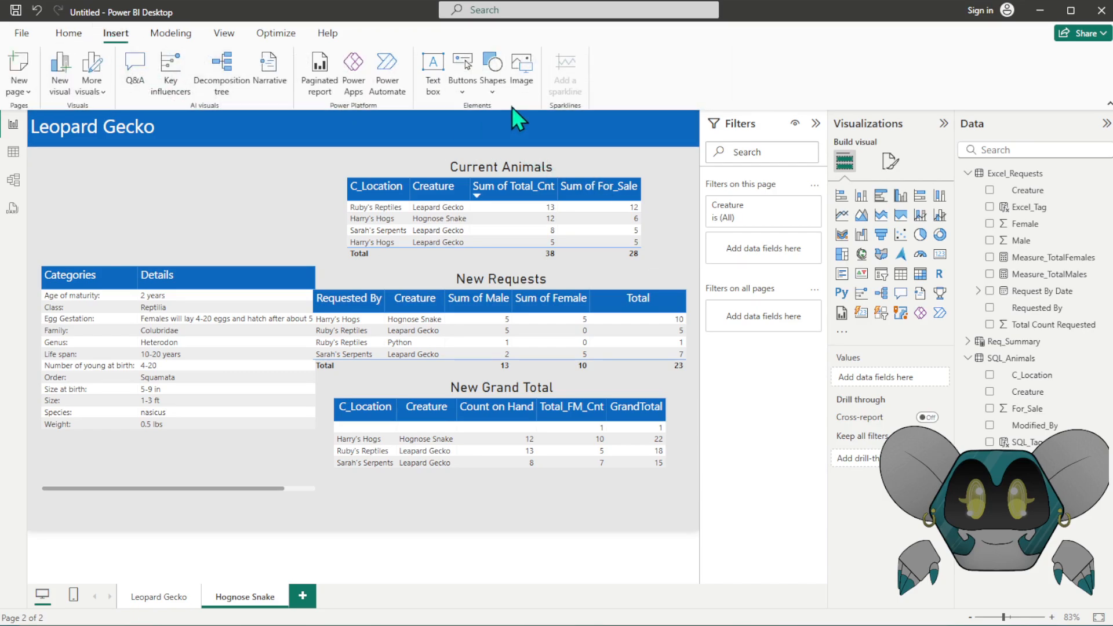
{"action": "left_click", "coordinate": [521, 68]}
{"action": "double_click", "coordinate": [325, 129]}
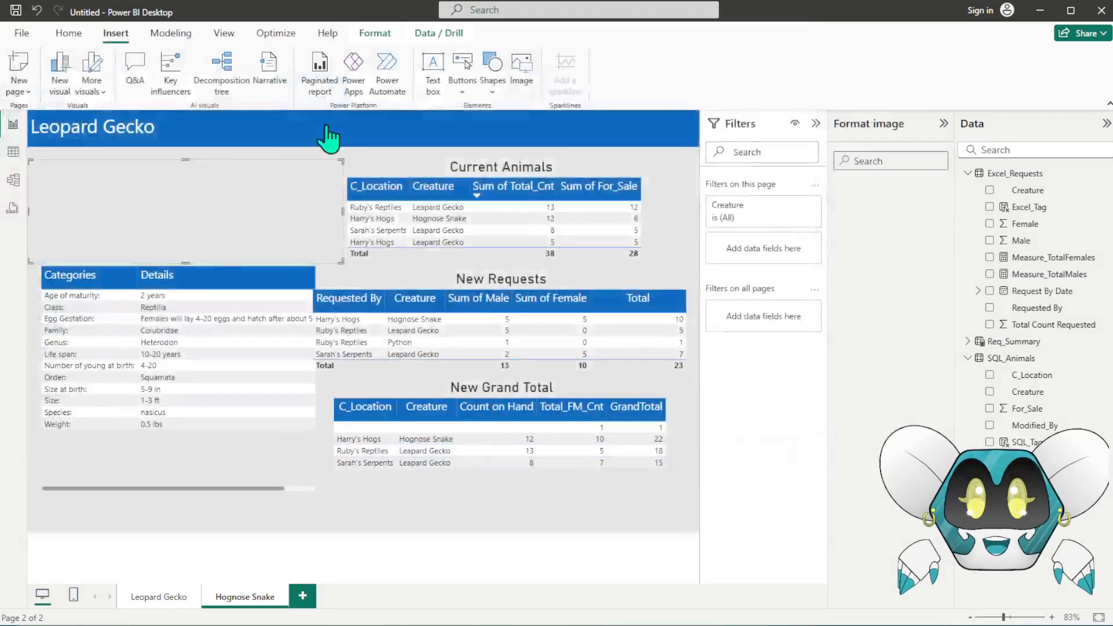
{"action": "left_click_drag", "start_coordinate": [339, 258], "coordinate": [360, 268]}
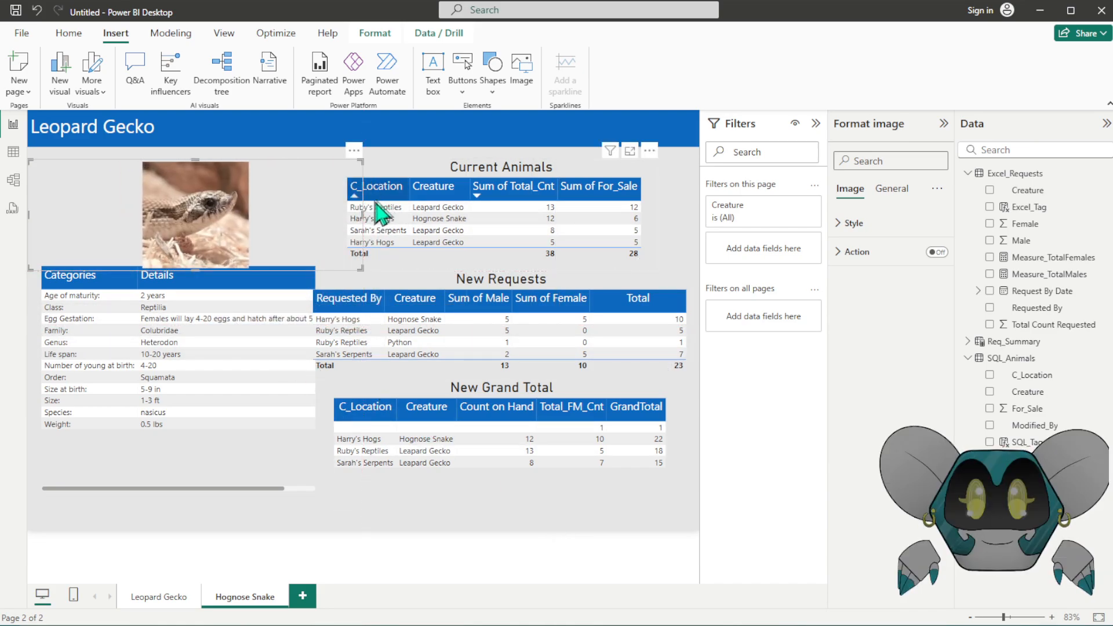
{"action": "left_click_drag", "start_coordinate": [362, 224], "coordinate": [142, 199]}
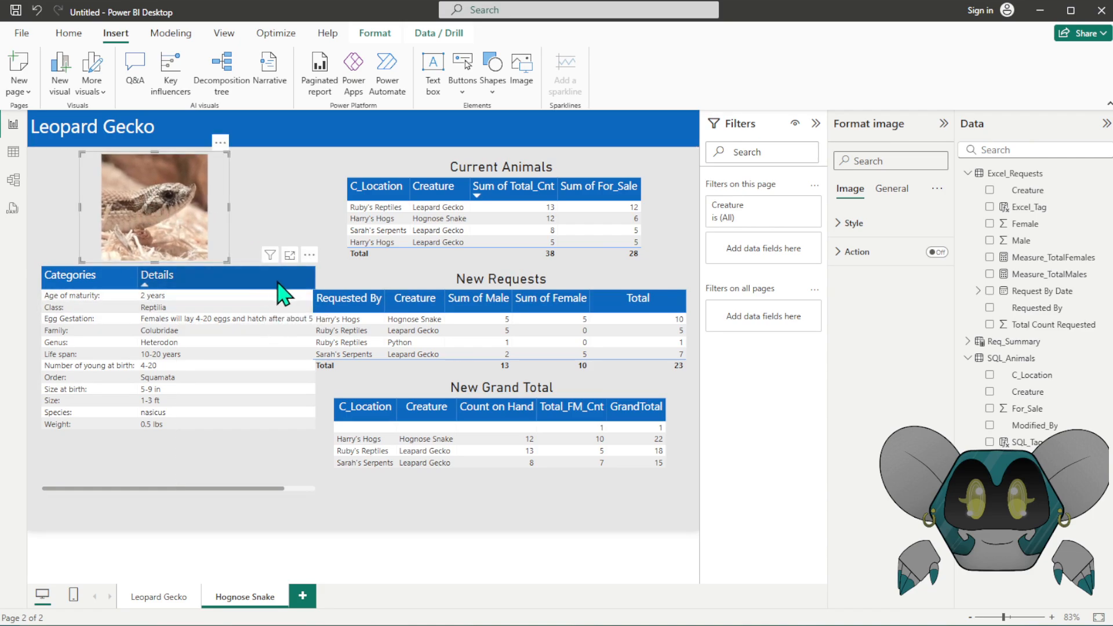
- Sort the facts table by Details, narrow that column so its text wraps, and shrink the visual to clear New Requests
{"action": "left_click", "coordinate": [310, 281]}
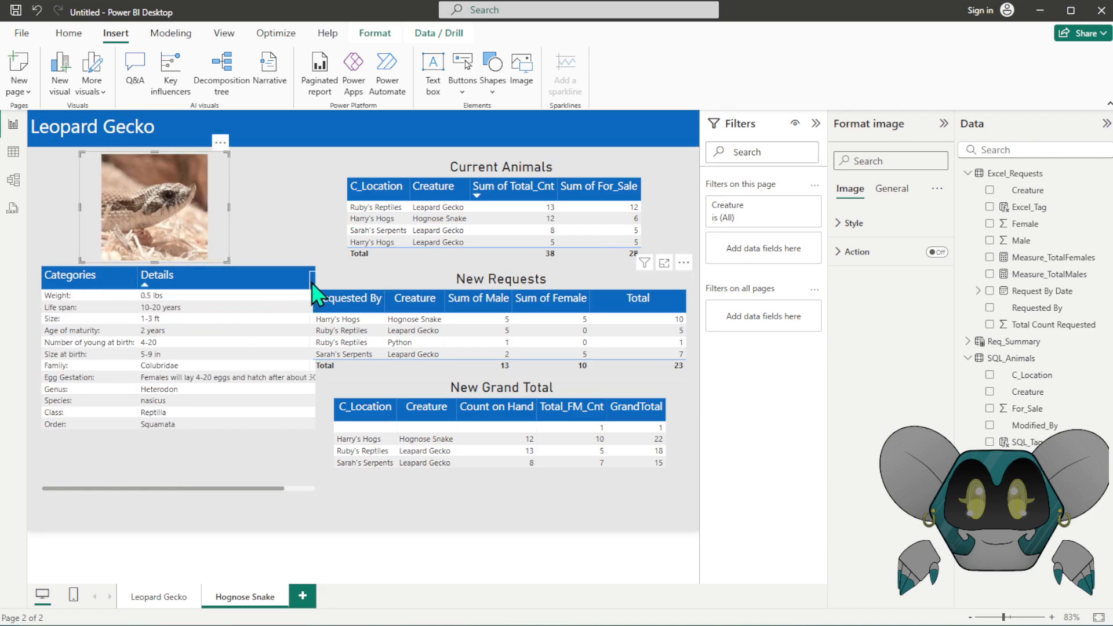
{"action": "left_click", "coordinate": [301, 470]}
{"action": "left_click_drag", "start_coordinate": [316, 380], "coordinate": [469, 380]}
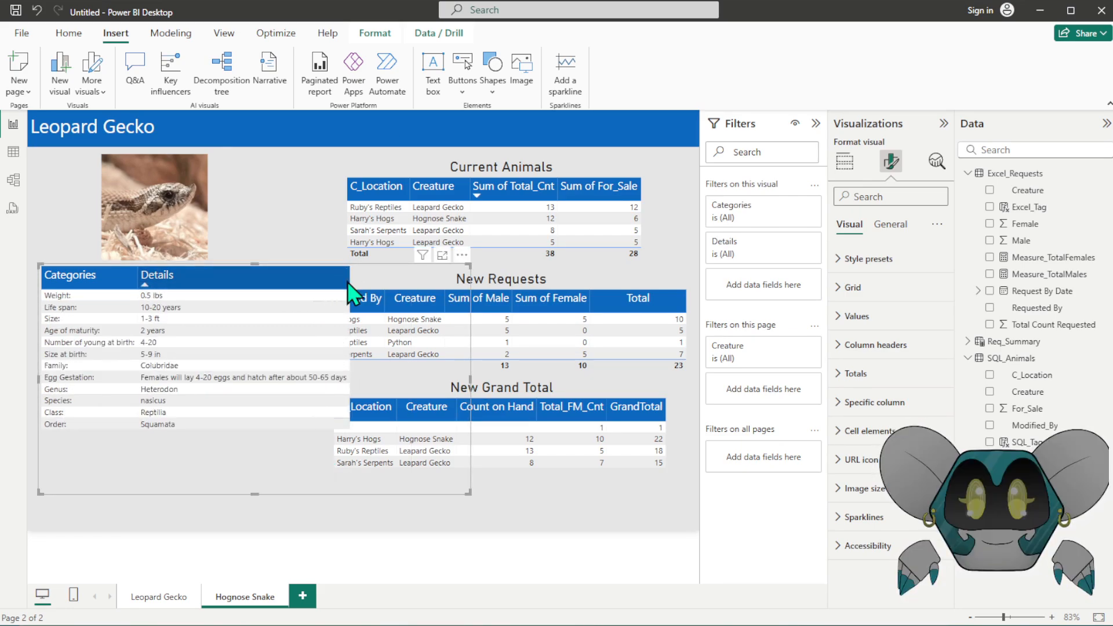
{"action": "left_click_drag", "start_coordinate": [347, 281], "coordinate": [295, 280]}
{"action": "left_click_drag", "start_coordinate": [468, 382], "coordinate": [303, 397]}
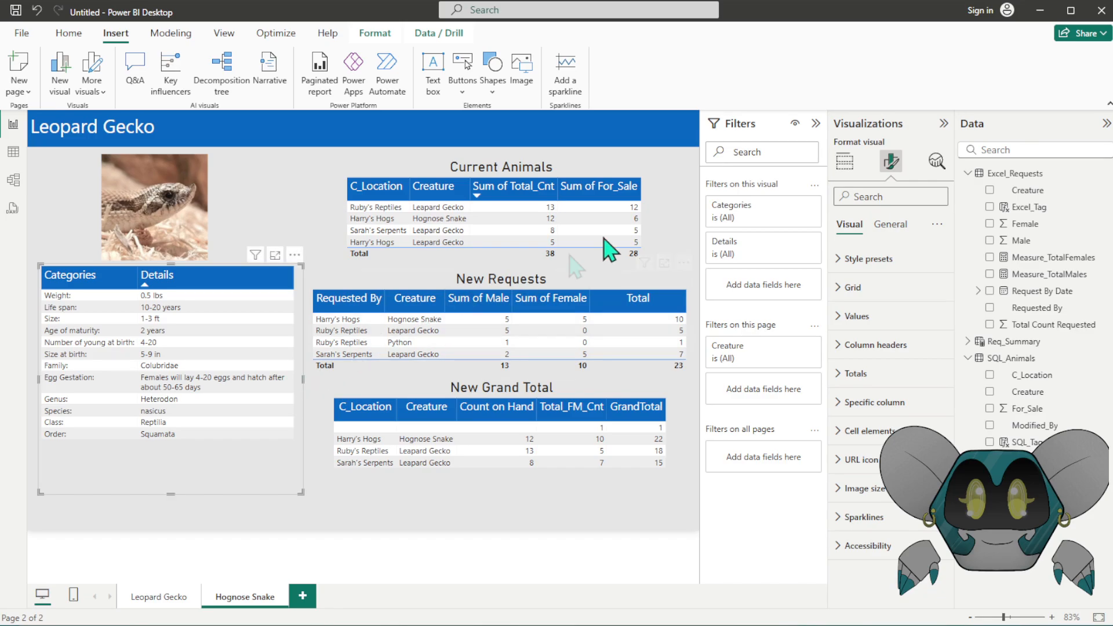
- Restrict the page-level Creature filter from SQL_Animals to Hognose Snake
{"action": "left_click", "coordinate": [685, 204]}
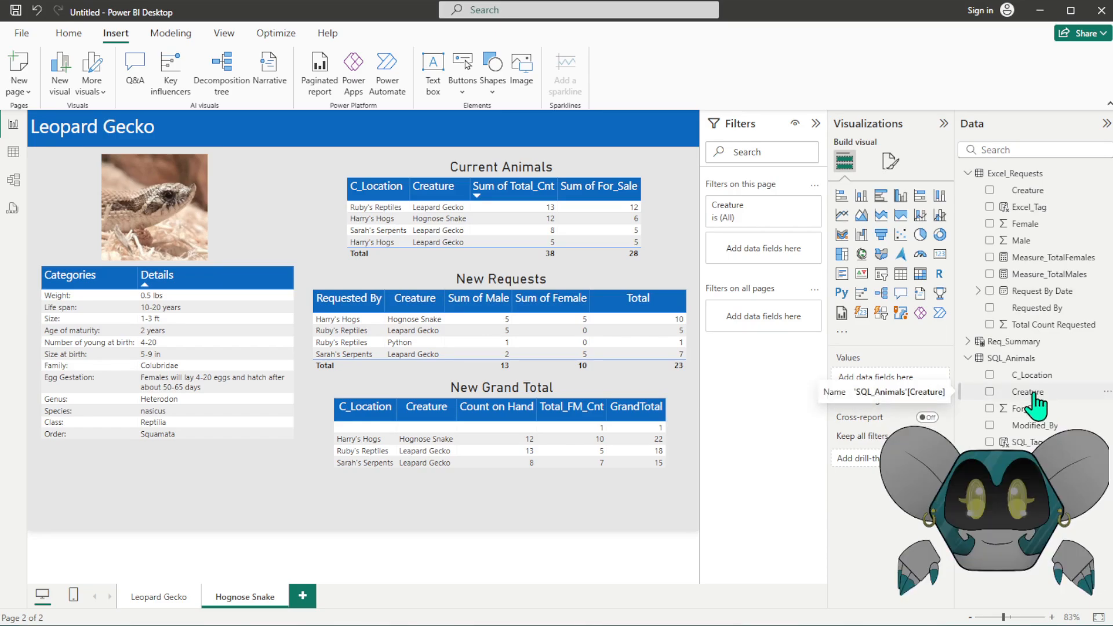
{"action": "left_click_drag", "start_coordinate": [1022, 392], "coordinate": [729, 209]}
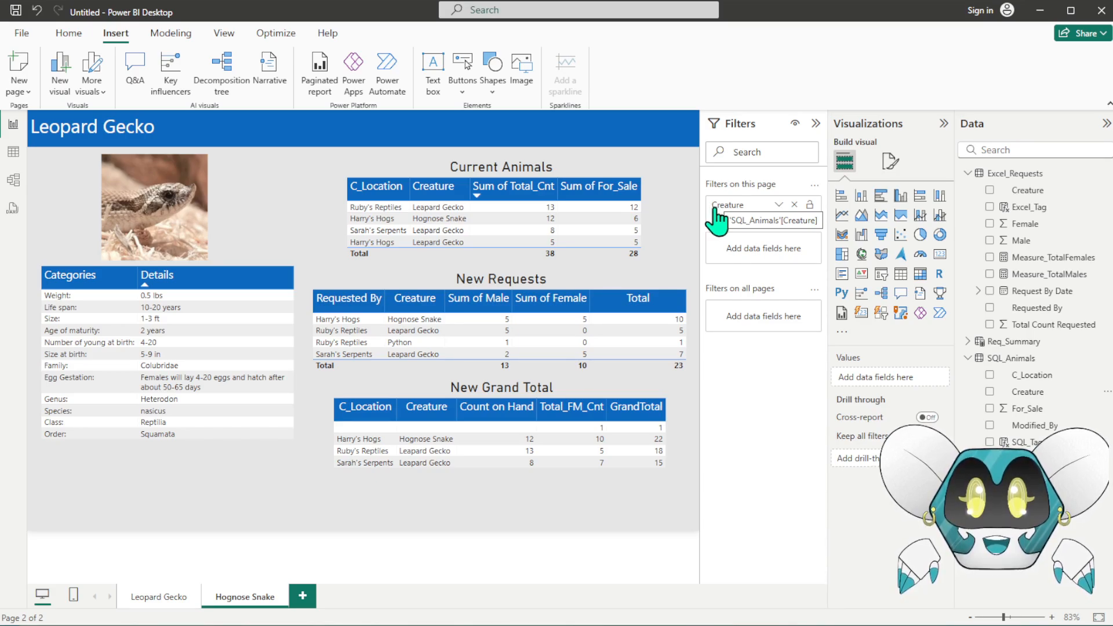
{"action": "left_click", "coordinate": [778, 205]}
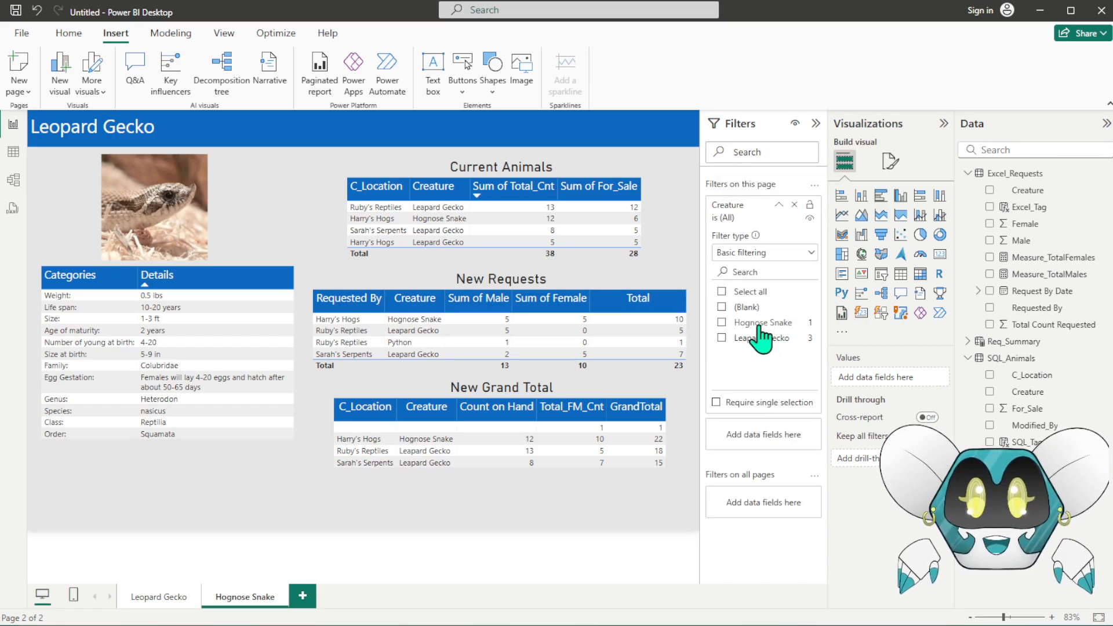
{"action": "left_click", "coordinate": [721, 322]}
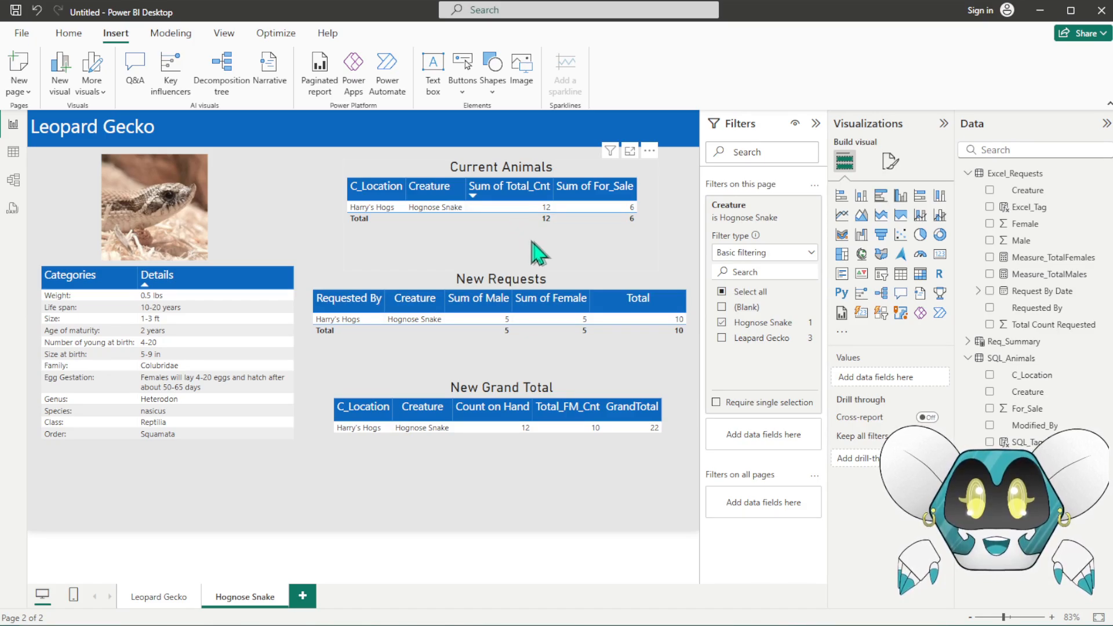
- Examine the SQL_Animals source rows to check the Hognose Snake figures in the Current Animals table
{"action": "left_click", "coordinate": [15, 155]}
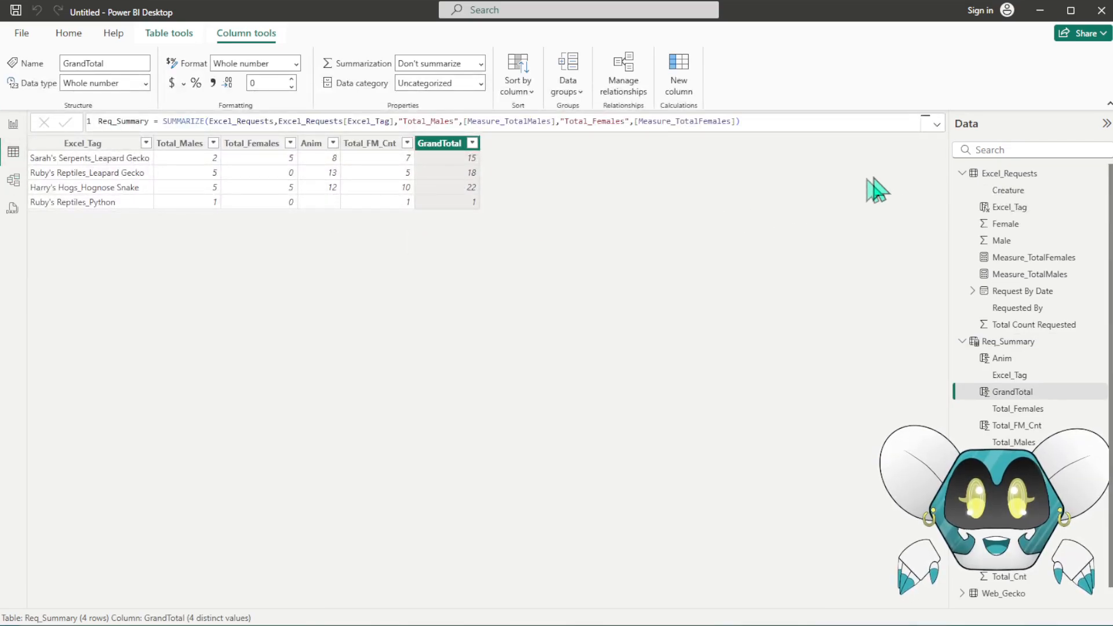
{"action": "left_click", "coordinate": [962, 342]}
{"action": "left_click", "coordinate": [962, 173]}
{"action": "left_click", "coordinate": [1038, 210]}
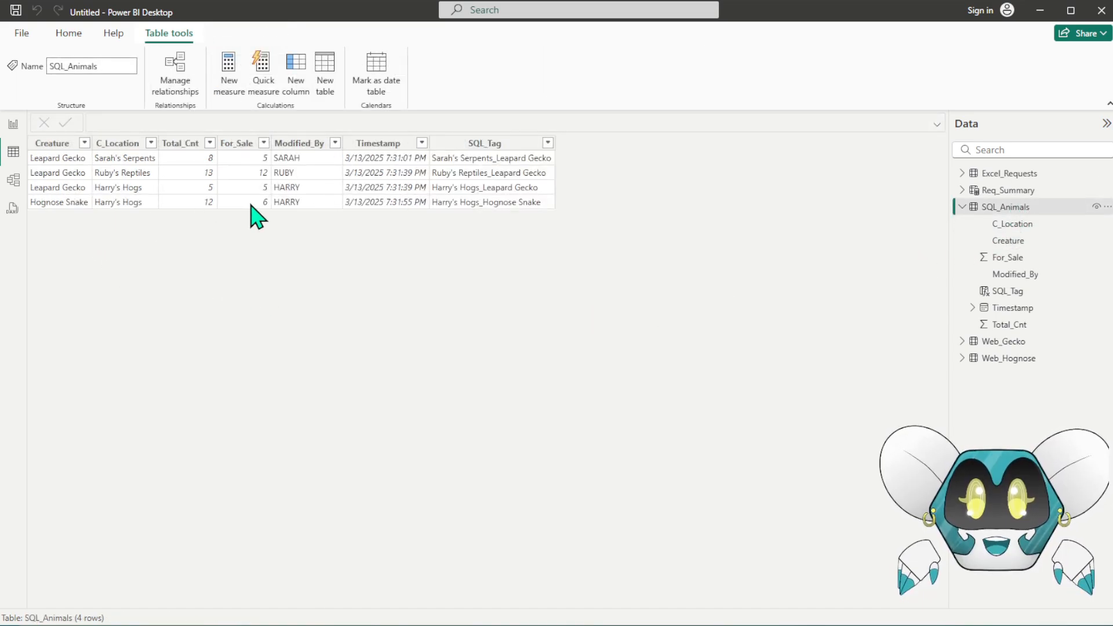
- Compare the Hognose Snake figures in the New Requests table with the Excel_Requests source rows
{"action": "left_click", "coordinate": [12, 124]}
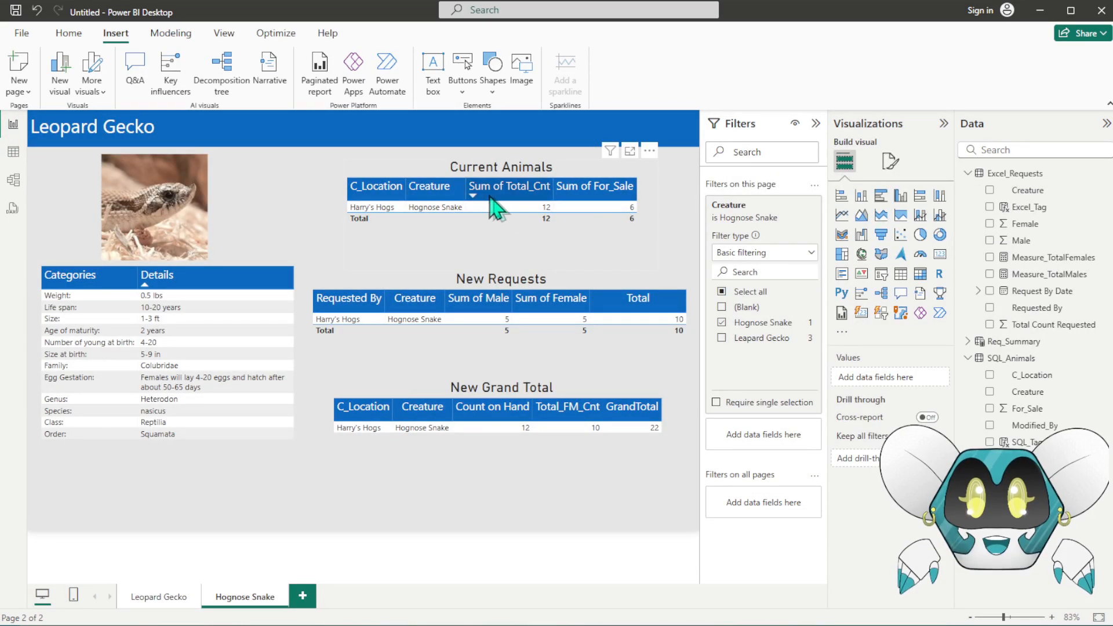
{"action": "left_click", "coordinate": [577, 281]}
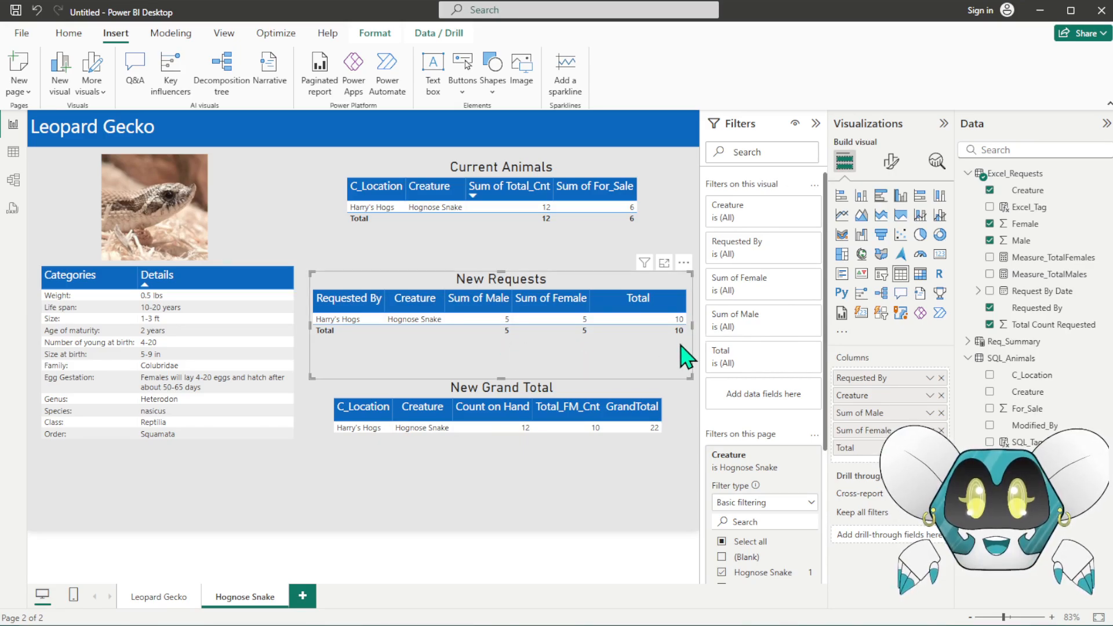
{"action": "left_click", "coordinate": [13, 152]}
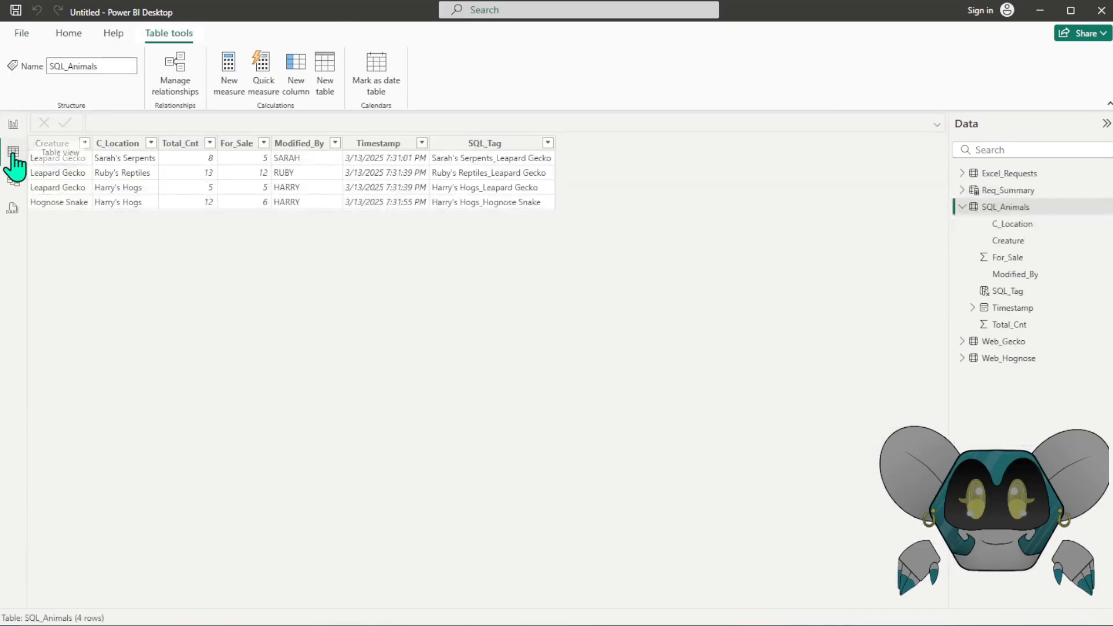
{"action": "left_click", "coordinate": [1020, 174]}
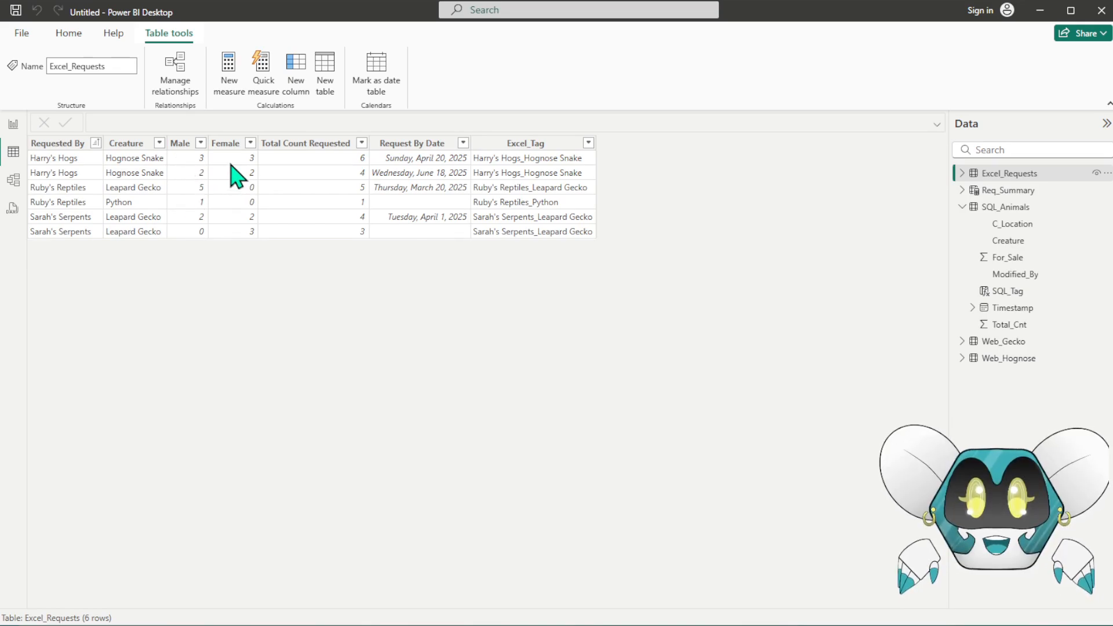
- Compare the Hognose Snake figures in the New Grand Total table with the Current Animals and New Requests tables
{"action": "left_click", "coordinate": [18, 131]}
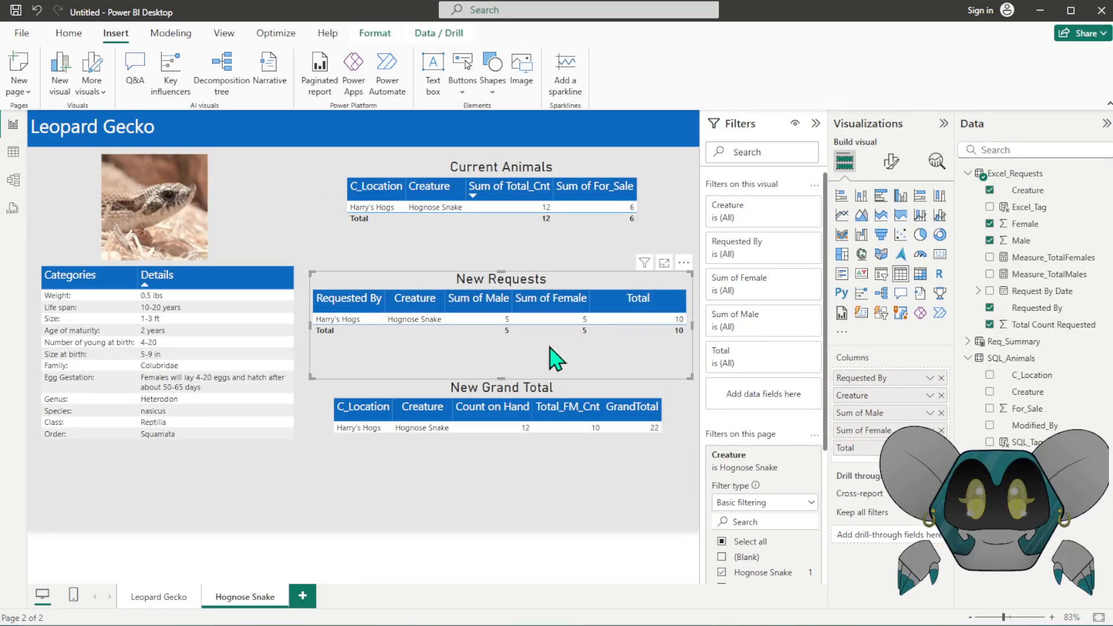
{"action": "left_click", "coordinate": [493, 481]}
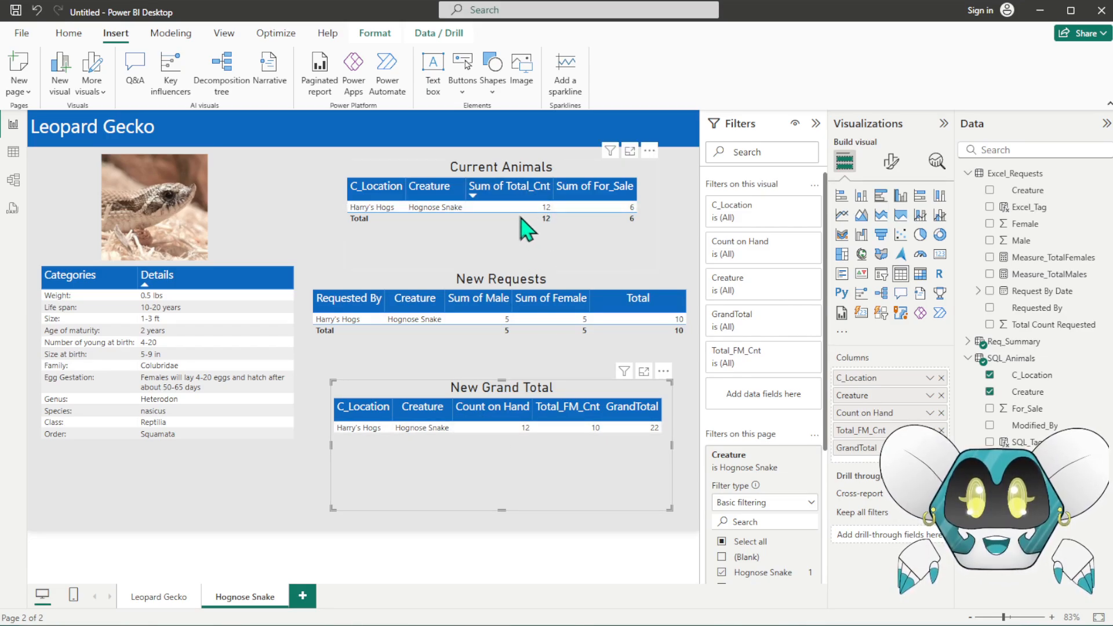
{"action": "left_click", "coordinate": [566, 406]}
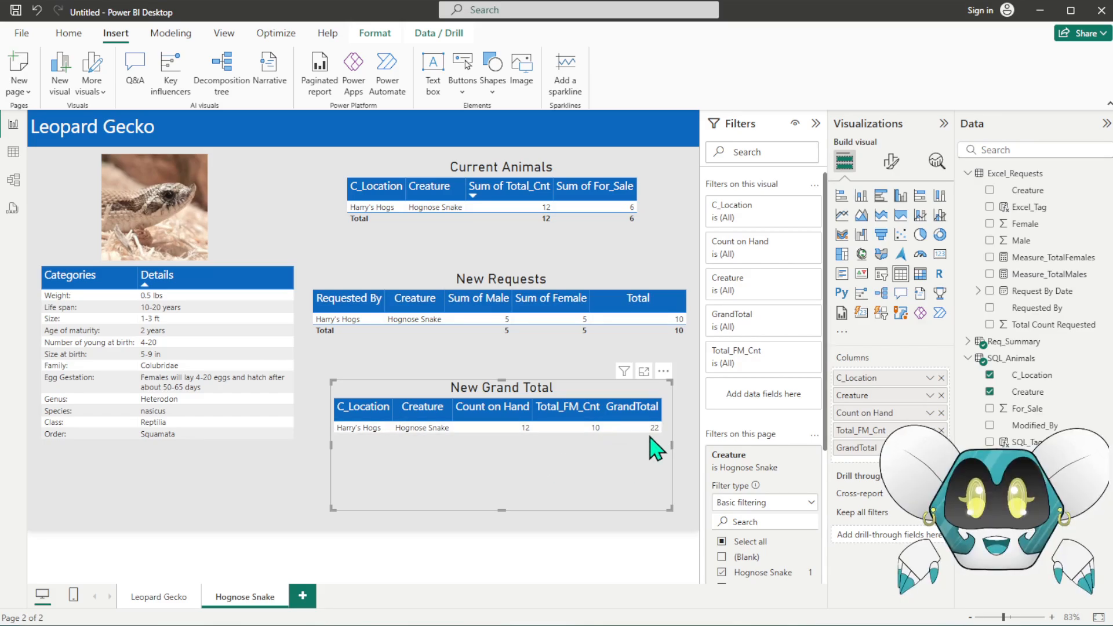
{"action": "left_click", "coordinate": [687, 469]}
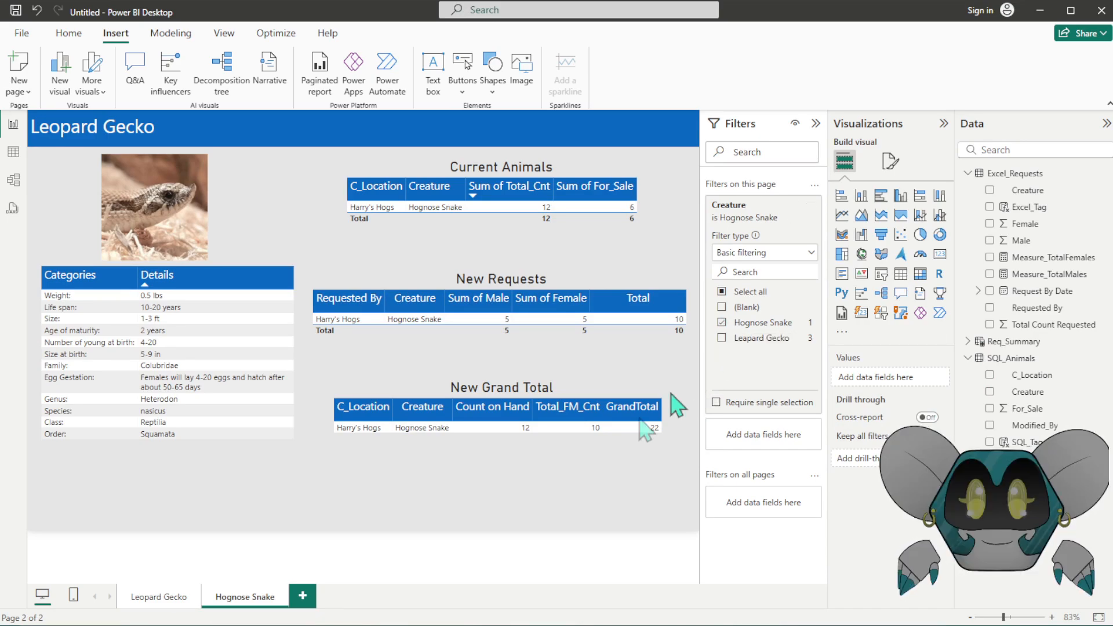
- Duplicate the Hognose Snake page and delete the snake image from the copy
{"action": "right_click", "coordinate": [234, 609]}
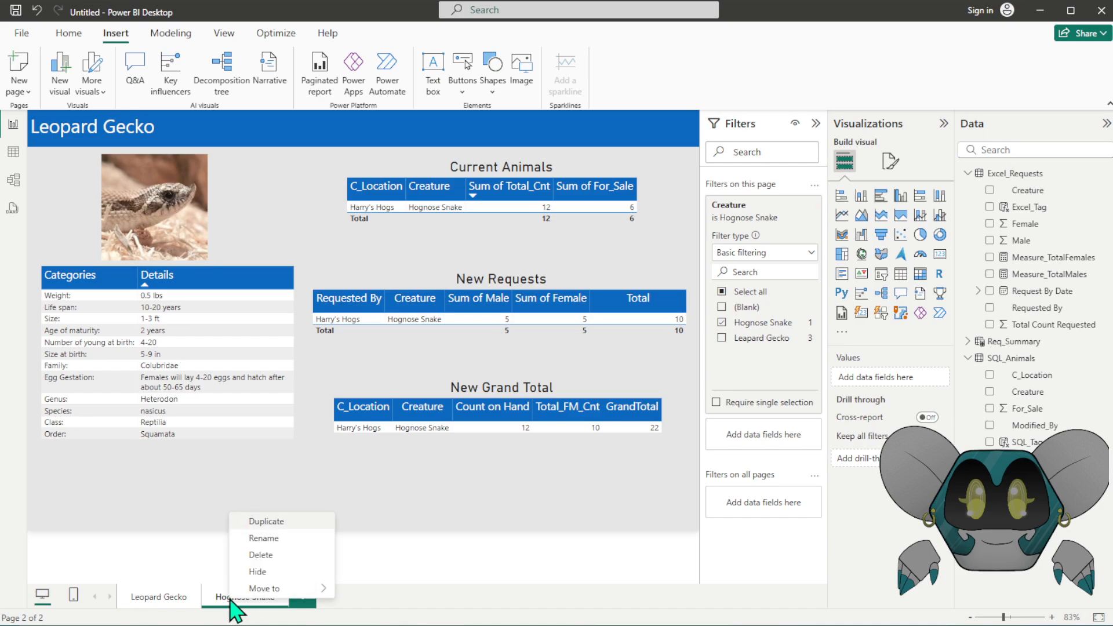
{"action": "left_click", "coordinate": [260, 520]}
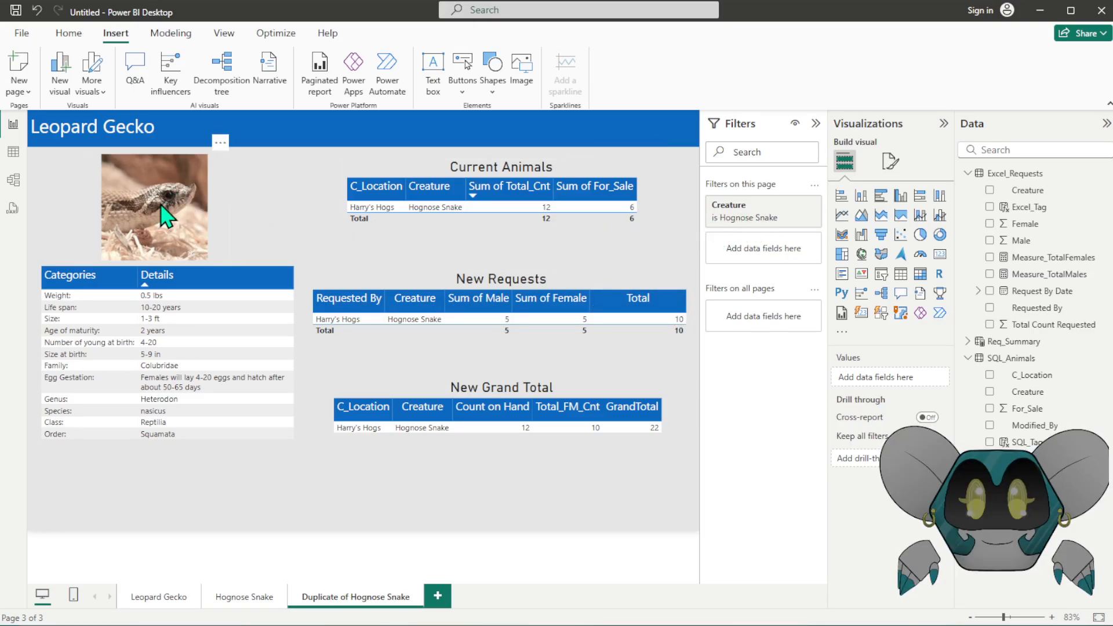
{"action": "left_click", "coordinate": [165, 218]}
{"action": "key", "text": "Delete"}
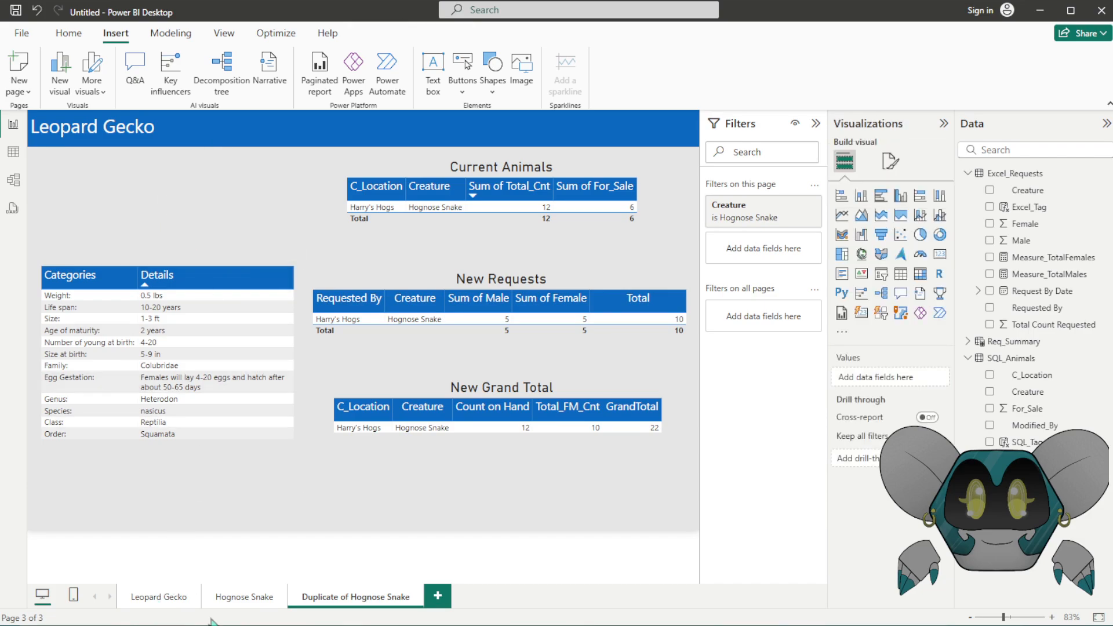
- Replace the header title on the original Hognose Snake page with "Hognose Snake"
{"action": "left_click", "coordinate": [240, 597]}
{"action": "left_click", "coordinate": [155, 128]}
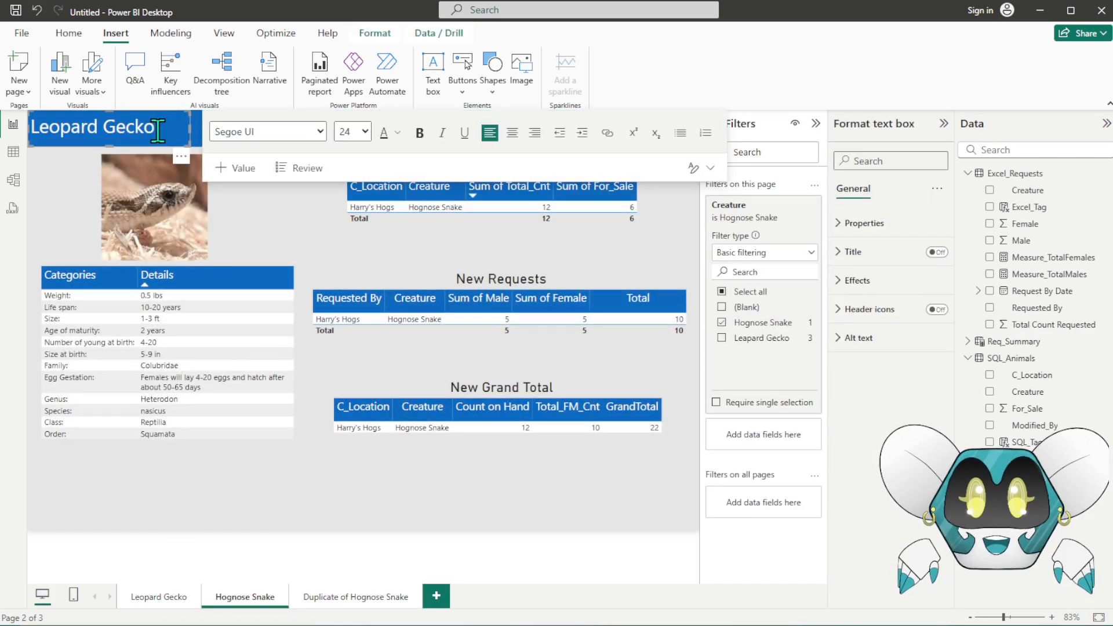
{"action": "left_click_drag", "start_coordinate": [155, 127], "coordinate": [41, 131]}
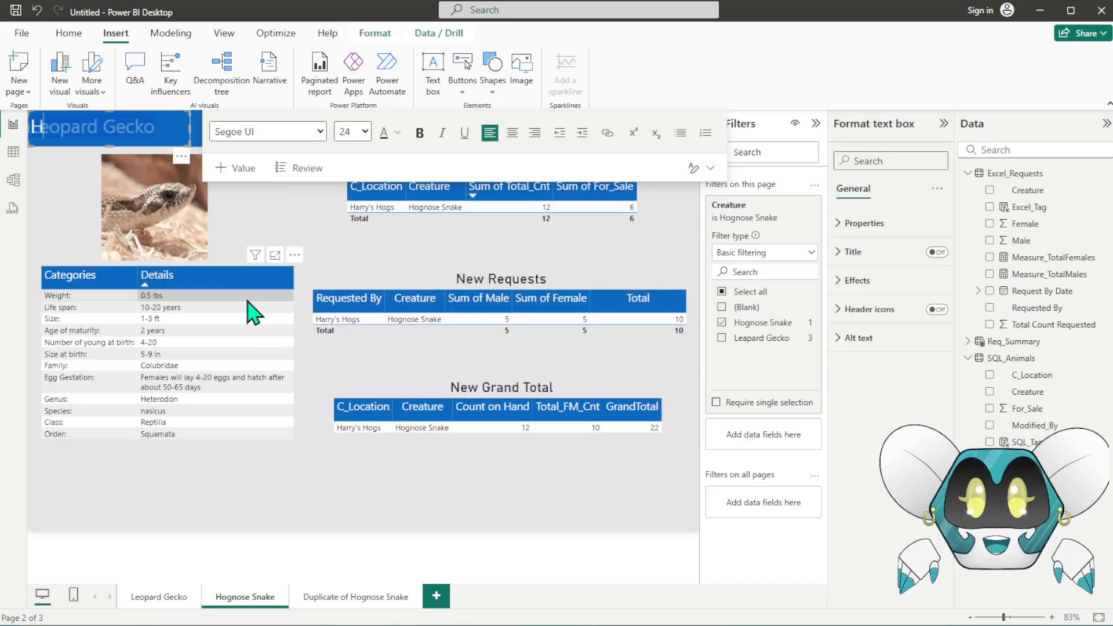
{"action": "type", "text": "Hognose Snake"}
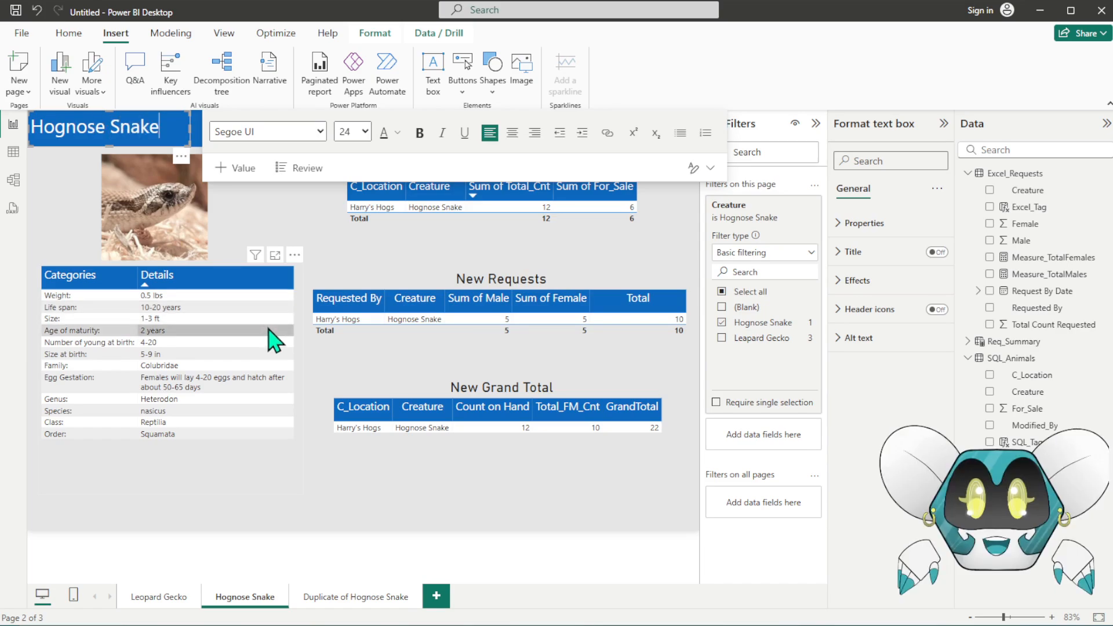
{"action": "left_click", "coordinate": [368, 538]}
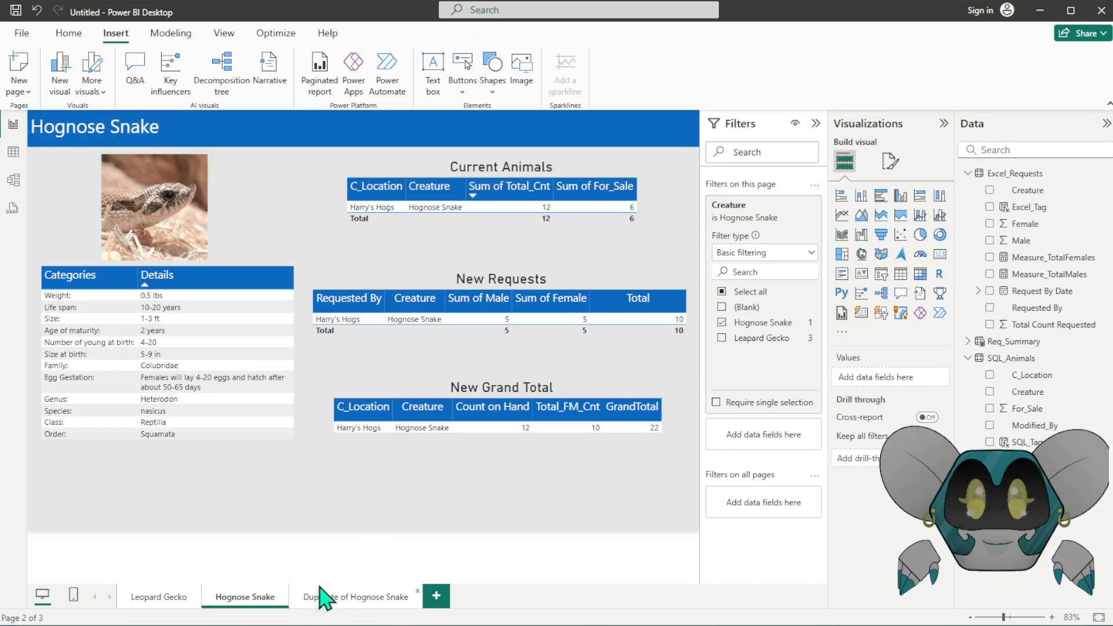
- Replace the header title on the duplicated page with "Review" in white text at font size 20
{"action": "left_click", "coordinate": [350, 597]}
{"action": "left_click", "coordinate": [114, 125]}
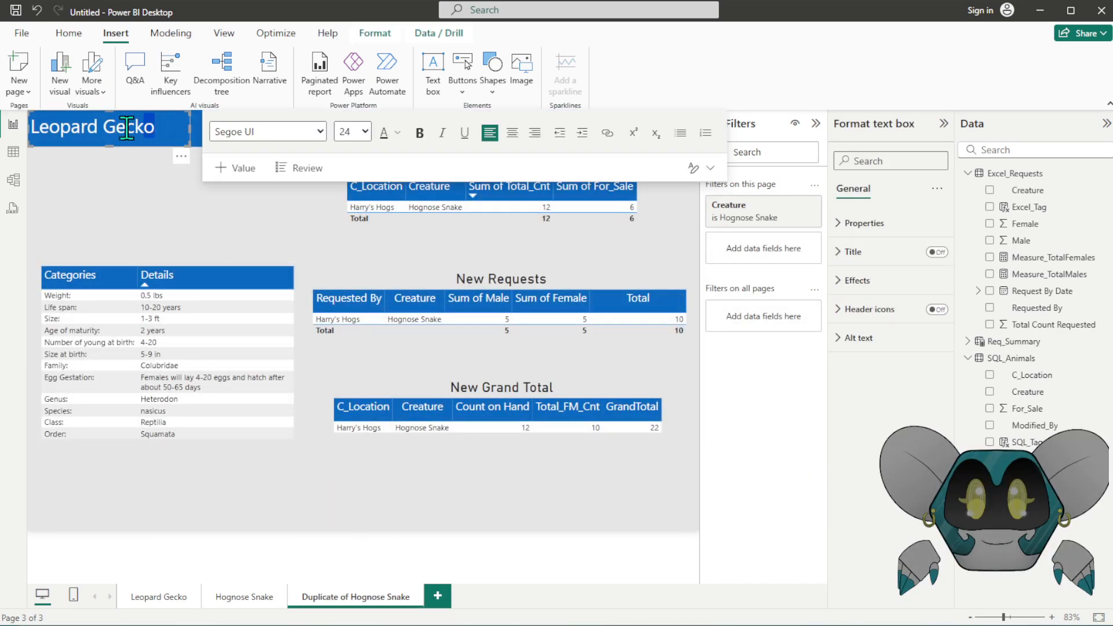
{"action": "left_click_drag", "start_coordinate": [154, 127], "coordinate": [32, 128]}
{"action": "key", "text": "BackSpace"}
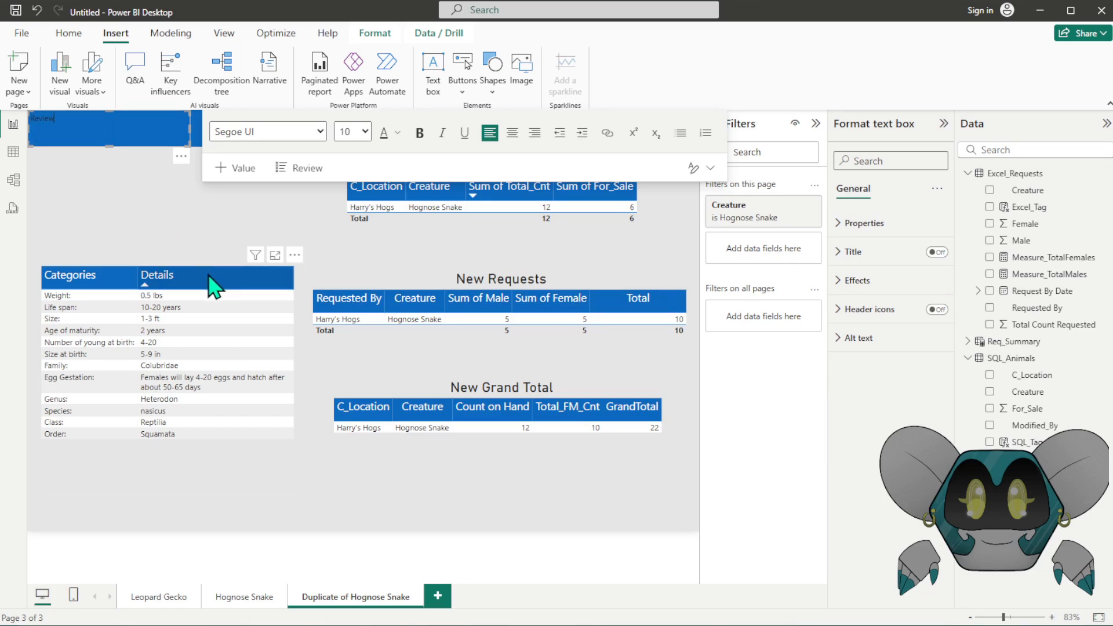
{"action": "left_click_drag", "start_coordinate": [69, 117], "coordinate": [19, 117]}
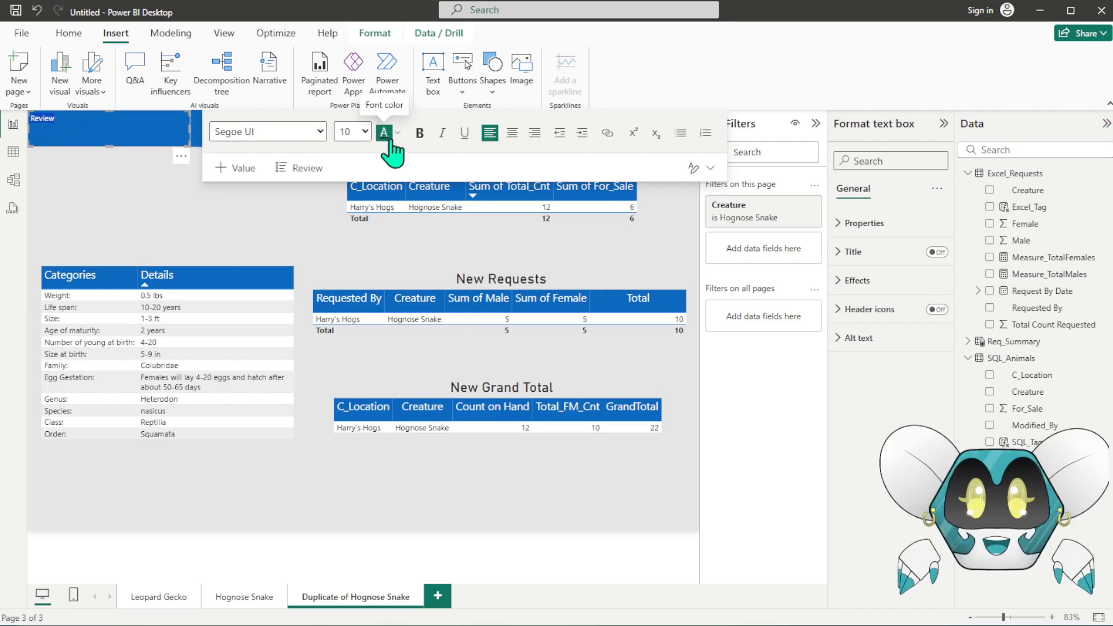
{"action": "left_click", "coordinate": [364, 132]}
{"action": "left_click", "coordinate": [358, 325]}
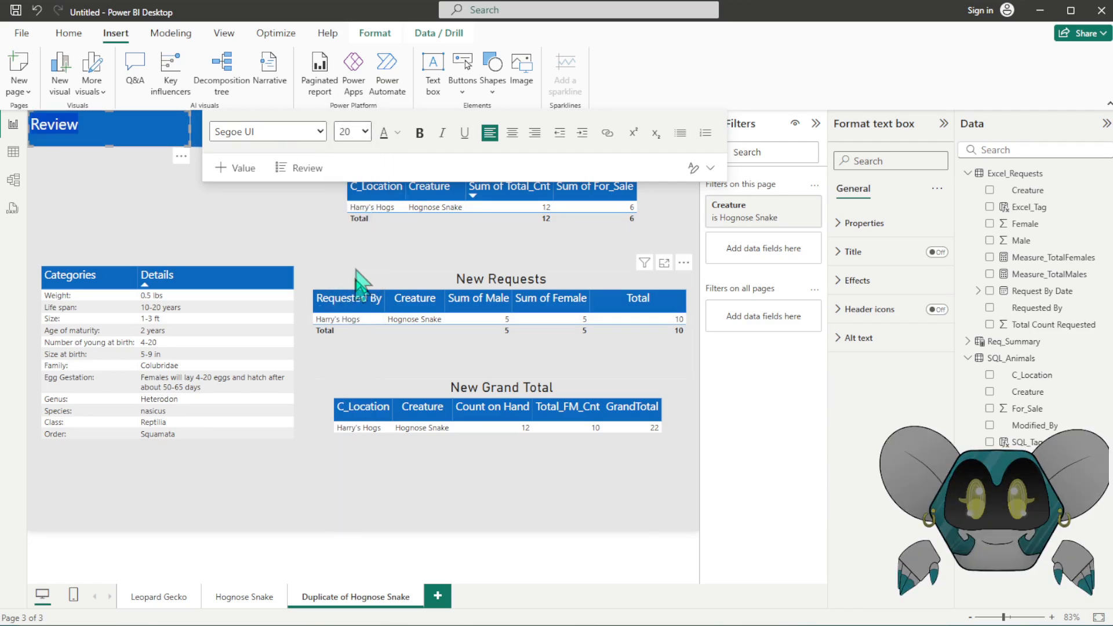
{"action": "left_click", "coordinate": [396, 132]}
{"action": "left_click", "coordinate": [405, 212]}
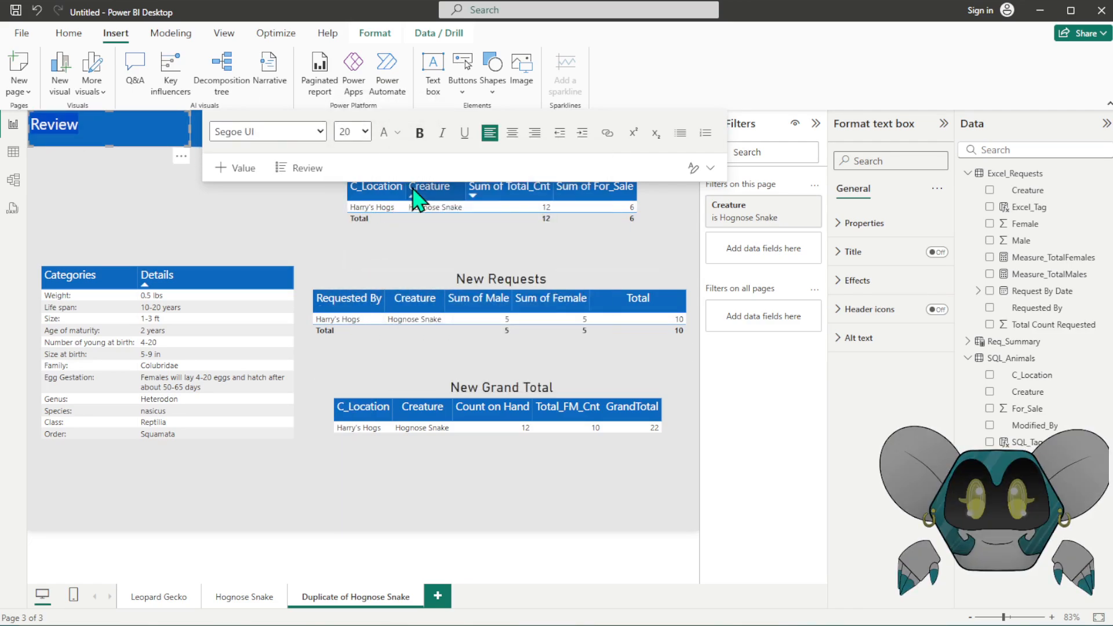
- Delete the Categories and Details facts table from the duplicated page
{"action": "left_click", "coordinate": [250, 281]}
{"action": "left_click", "coordinate": [249, 282]}
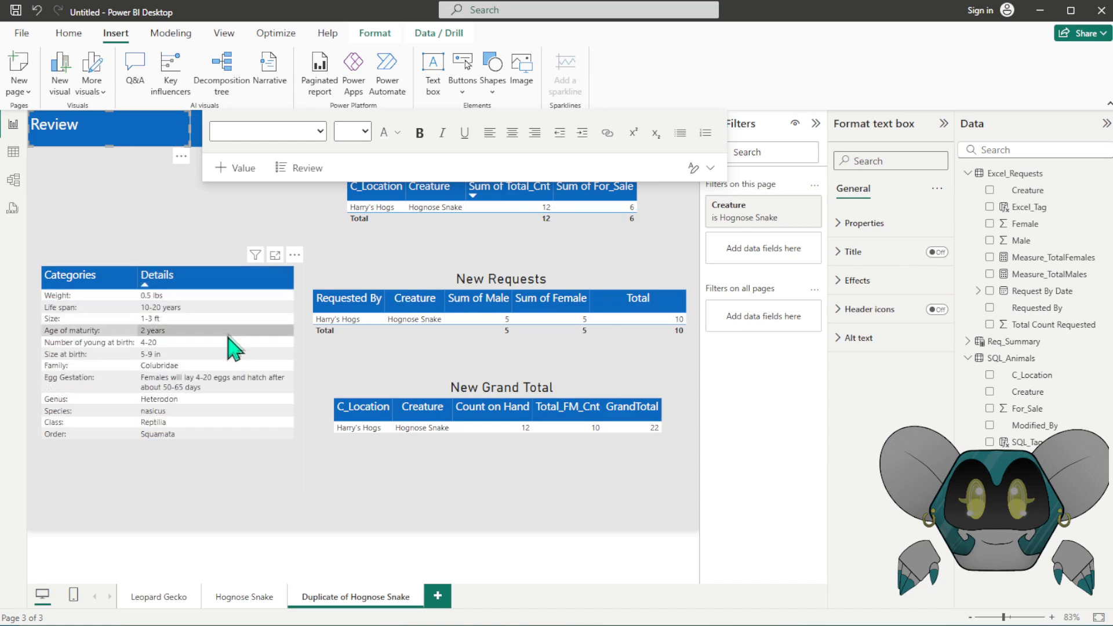
{"action": "key", "text": "Delete"}
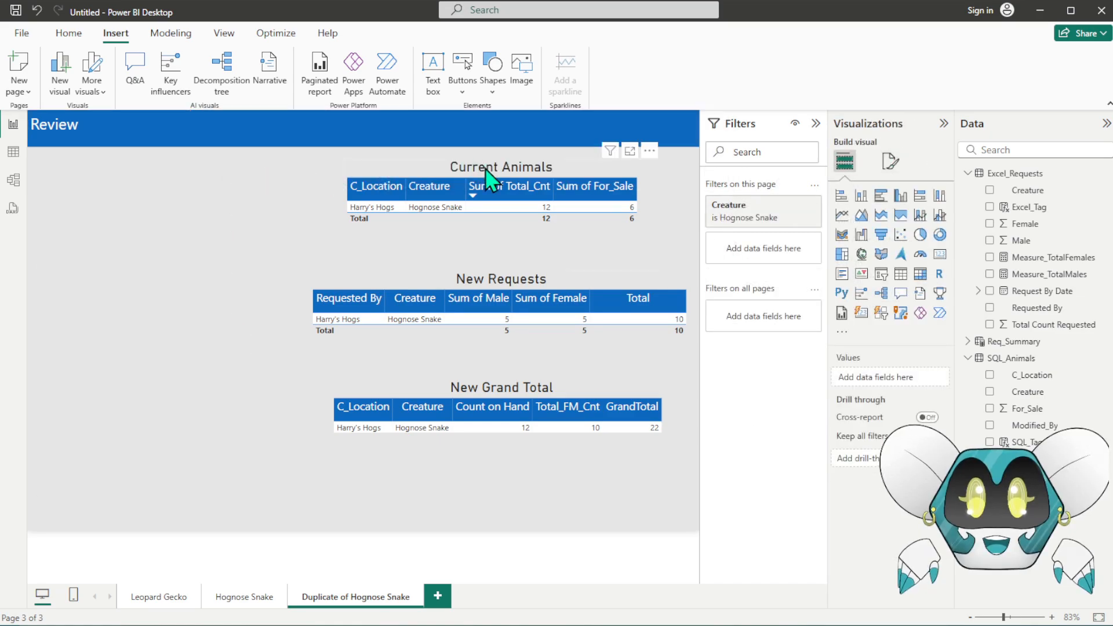
- Clear the page-level Creature filter on the duplicated page and move the three tables toward the page centre
{"action": "left_click", "coordinate": [794, 205]}
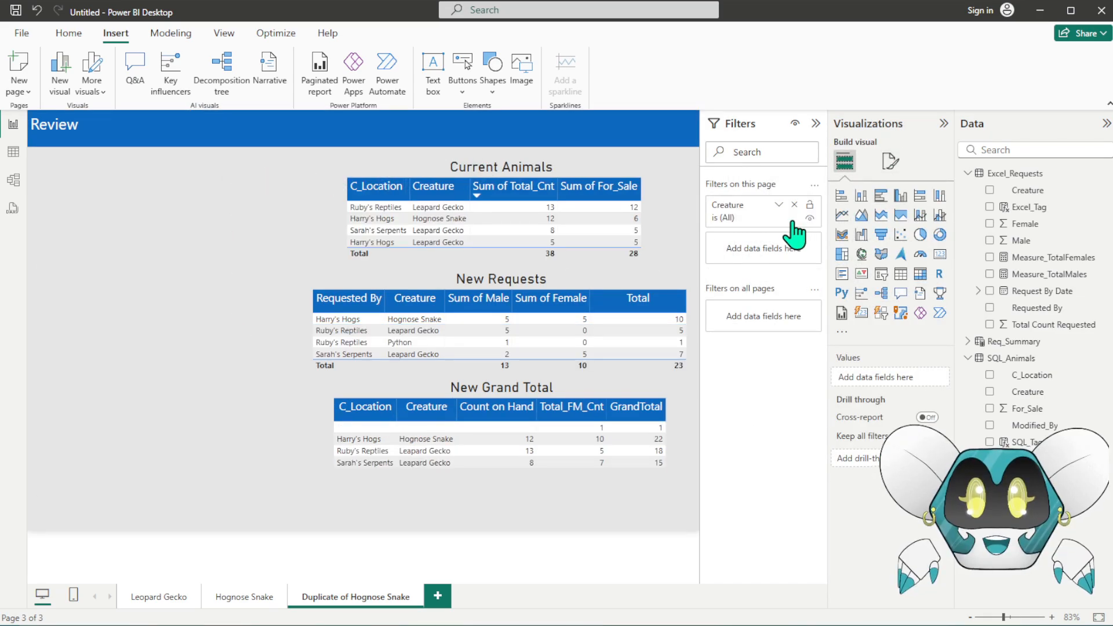
{"action": "left_click_drag", "start_coordinate": [496, 174], "coordinate": [382, 165]}
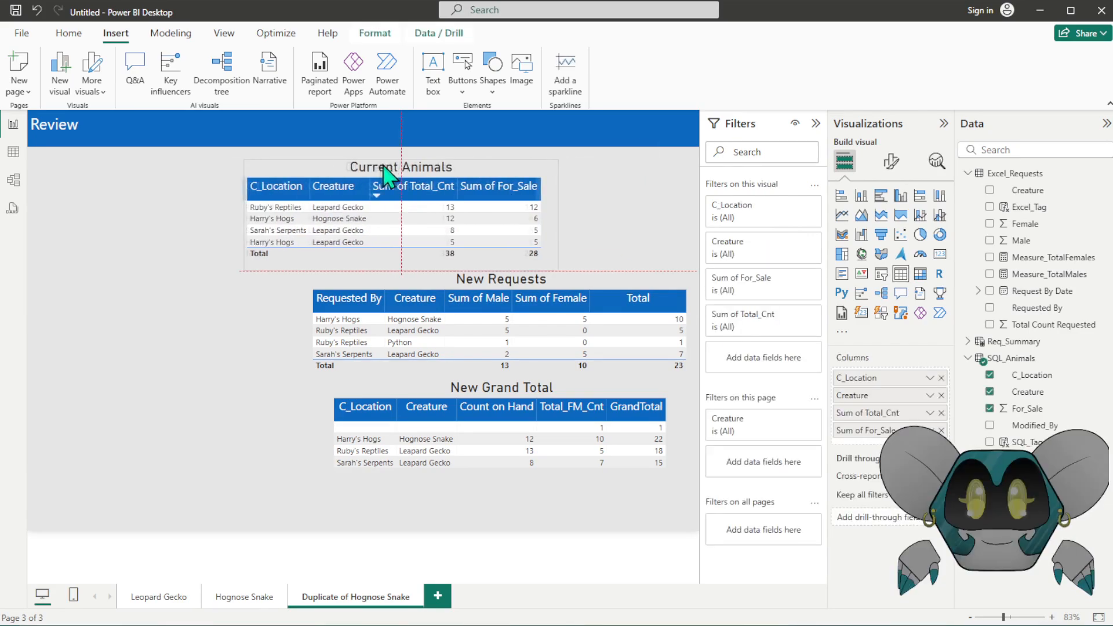
{"action": "left_click_drag", "start_coordinate": [382, 165], "coordinate": [359, 165]}
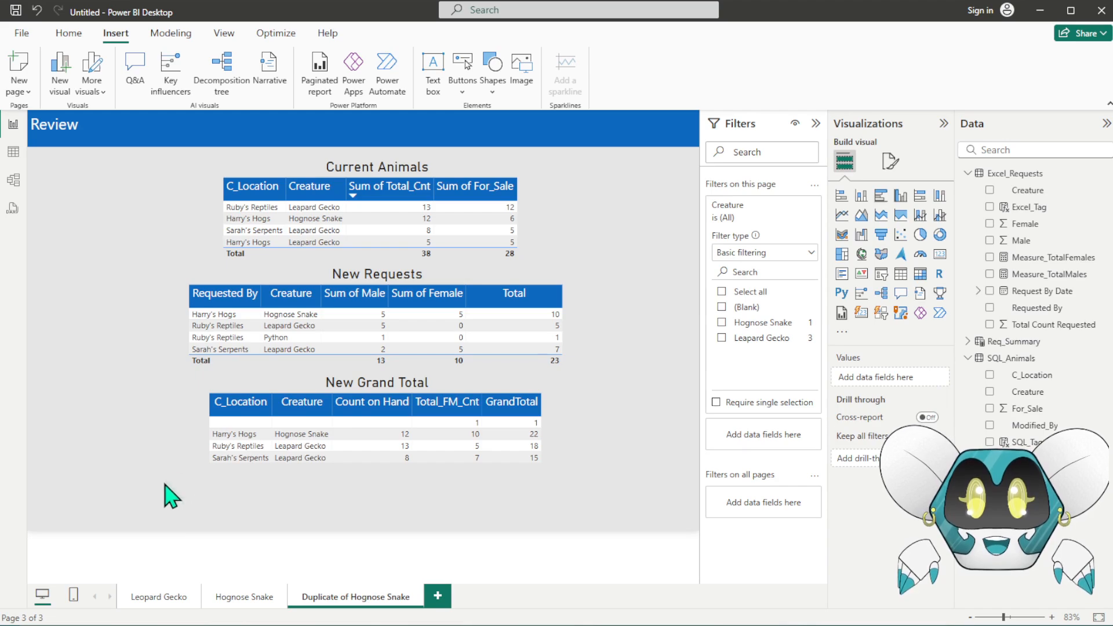
- Cross-highlight the blank row in New Grand Total to trace it to its matching entry in New Requests
{"action": "left_click", "coordinate": [302, 423]}
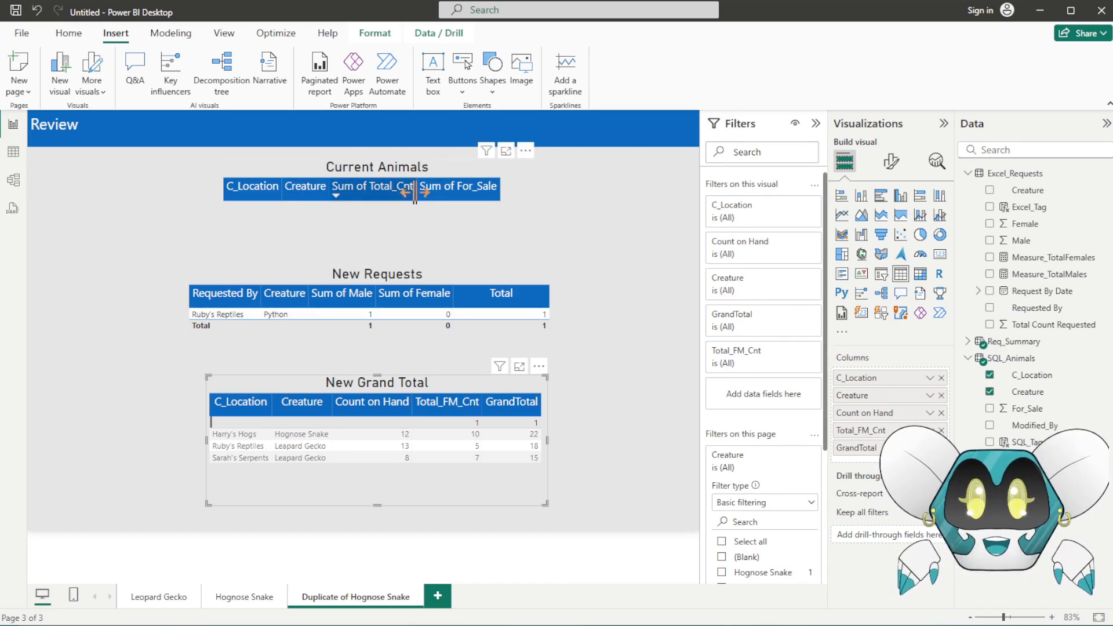
{"action": "left_click", "coordinate": [235, 424]}
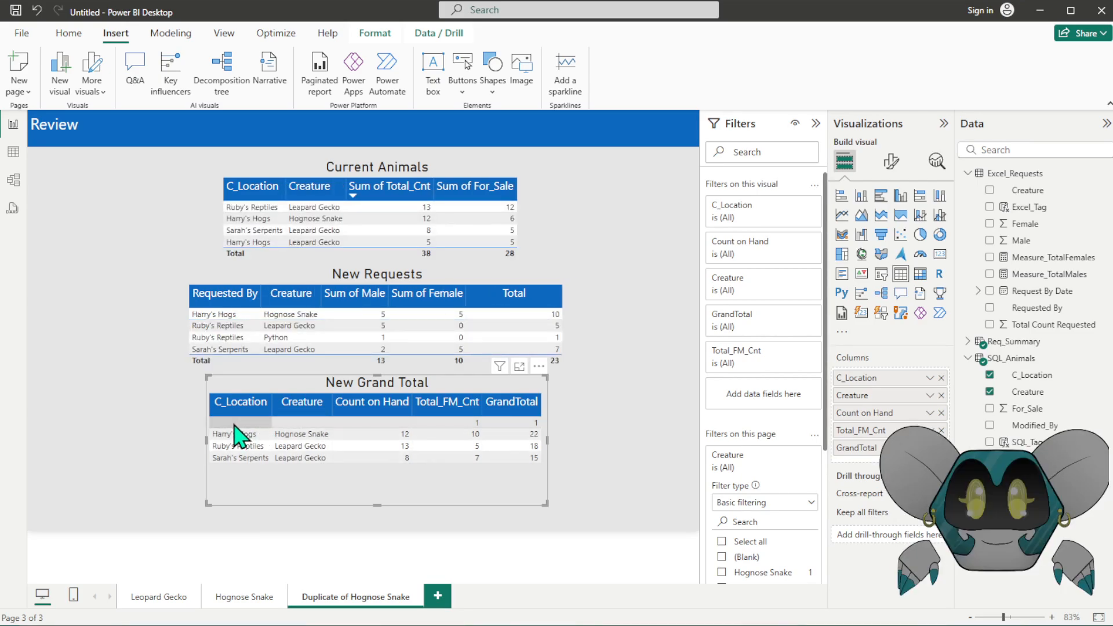
{"action": "left_click", "coordinate": [313, 328]}
{"action": "left_click", "coordinate": [298, 349]}
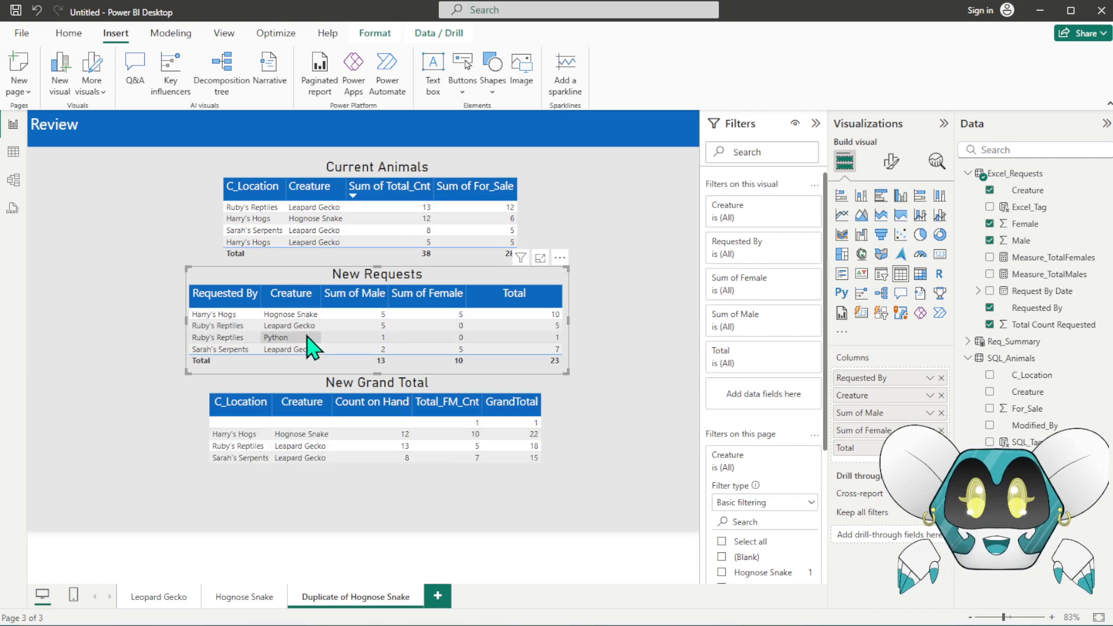
{"action": "left_click", "coordinate": [641, 330]}
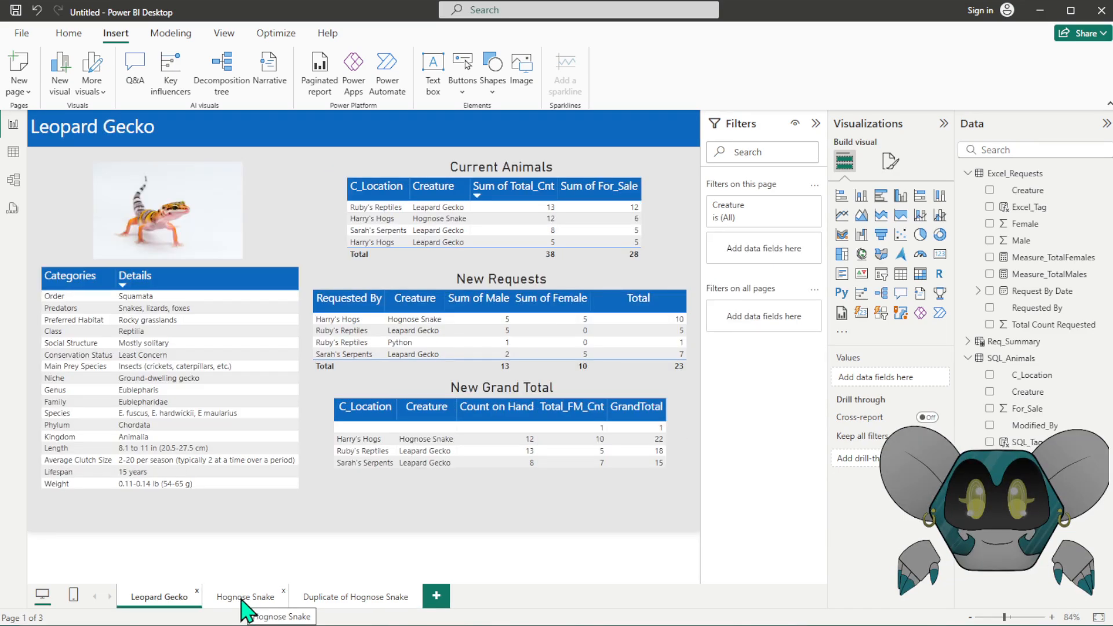
- Review the Hognose Snake and Leopard Gecko pages to compare their layouts
{"action": "left_click", "coordinate": [245, 597]}
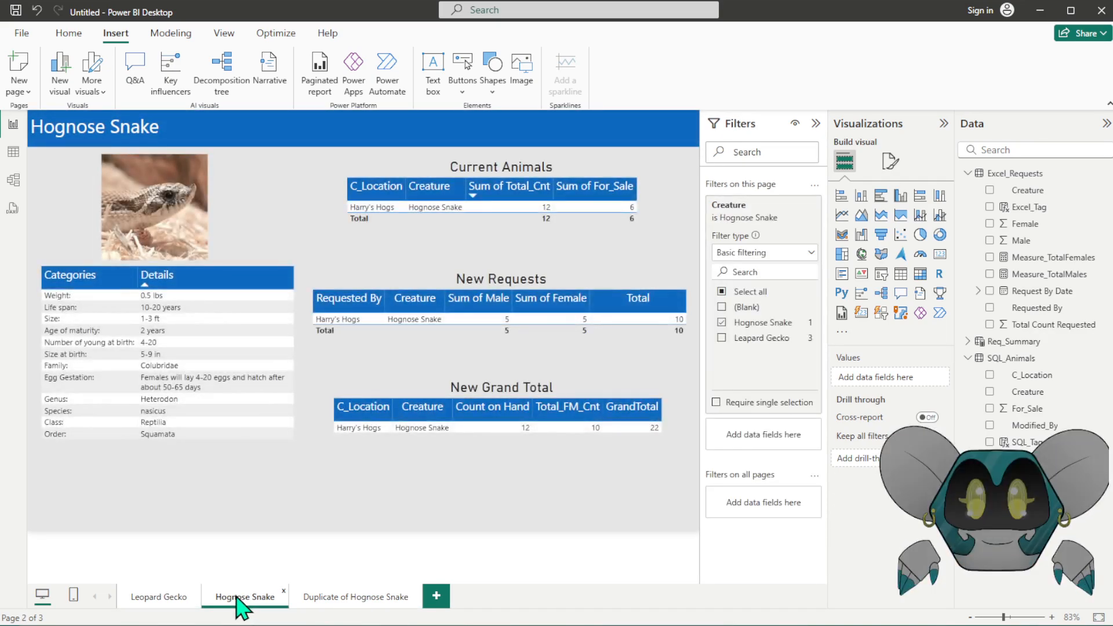
{"action": "left_click", "coordinate": [152, 603]}
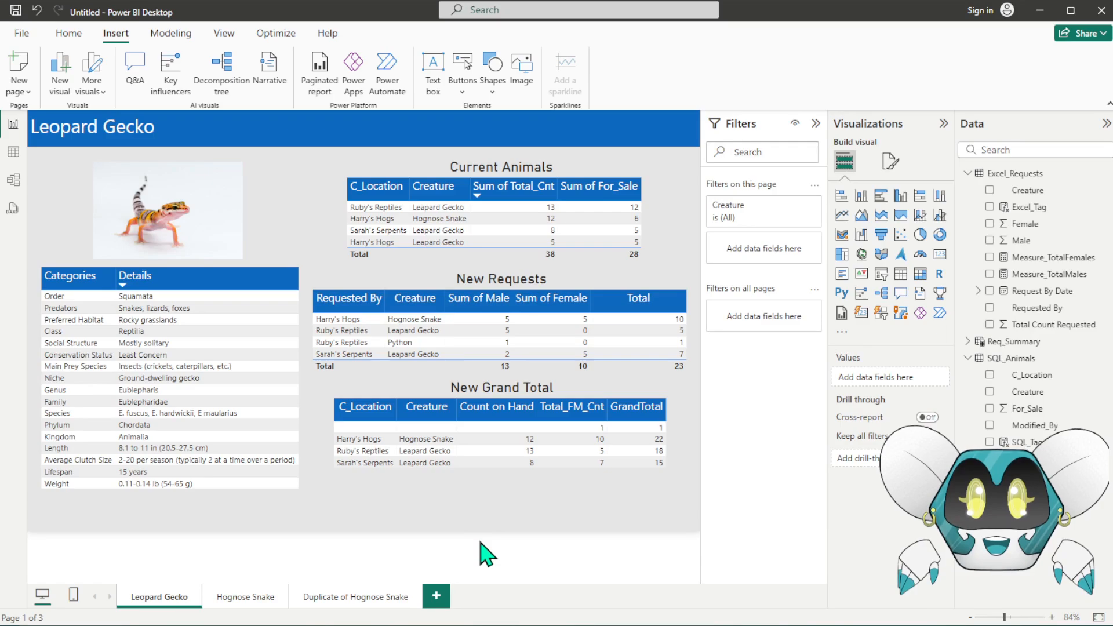
{"action": "left_click", "coordinate": [234, 586]}
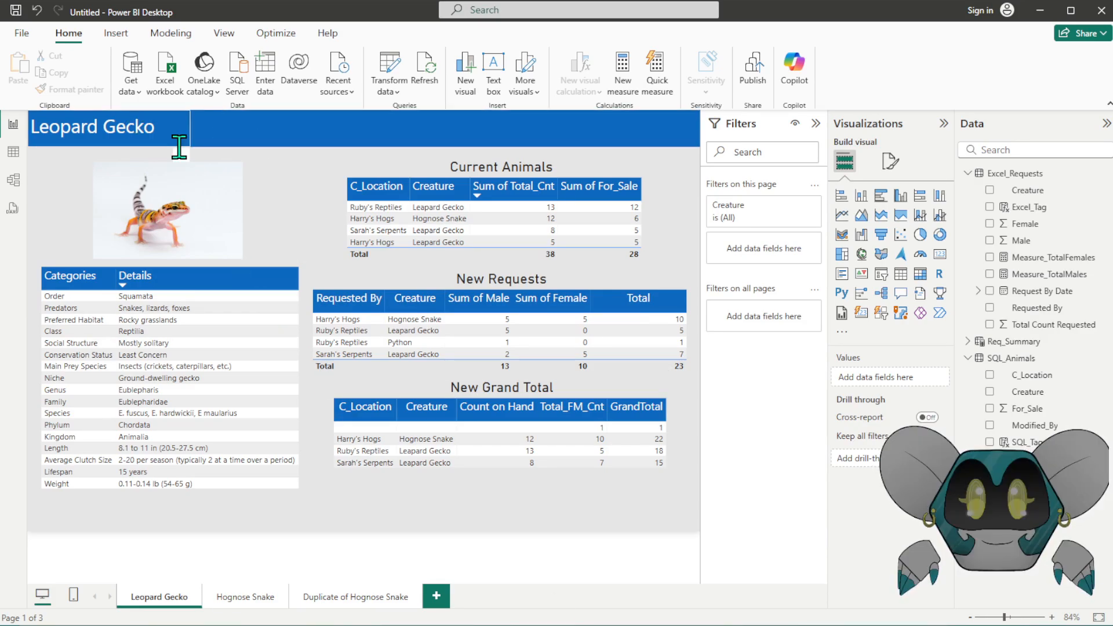
- Move the blue header rectangle down off the Leopard Gecko title and return it to the page's top edge
{"action": "left_click", "coordinate": [347, 122]}
{"action": "left_click_drag", "start_coordinate": [488, 139], "coordinate": [489, 193]}
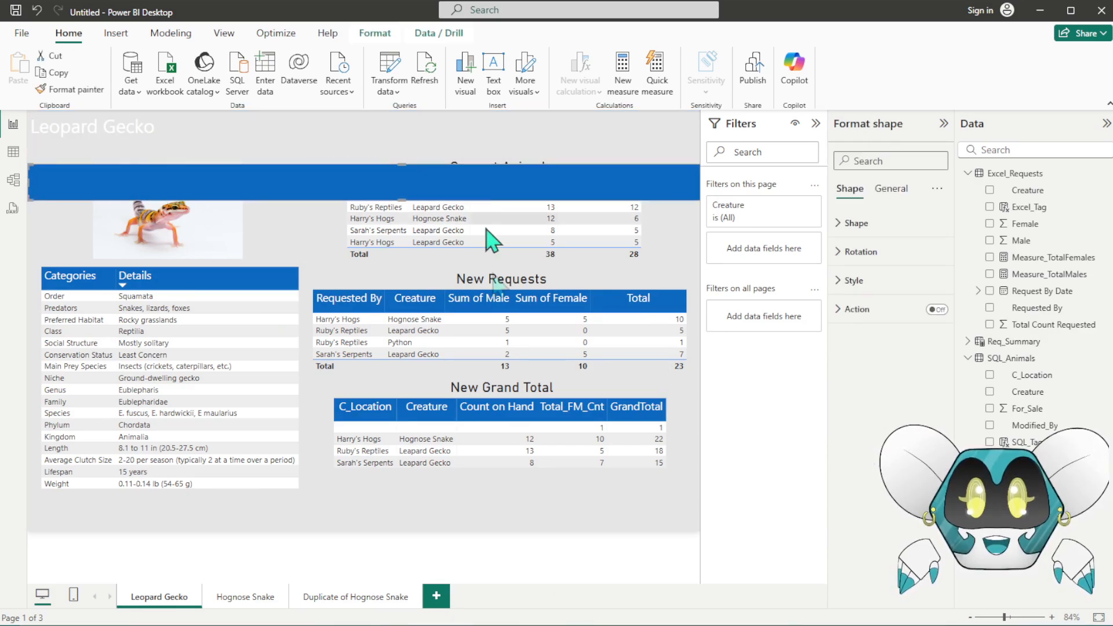
{"action": "left_click", "coordinate": [503, 544]}
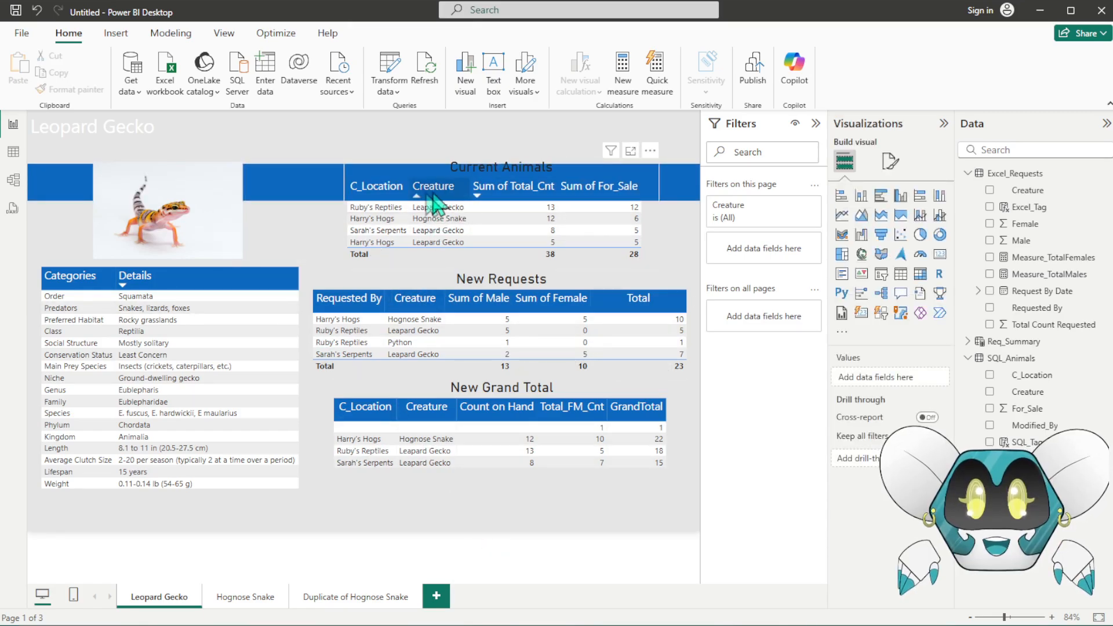
{"action": "left_click_drag", "start_coordinate": [294, 188], "coordinate": [252, 126]}
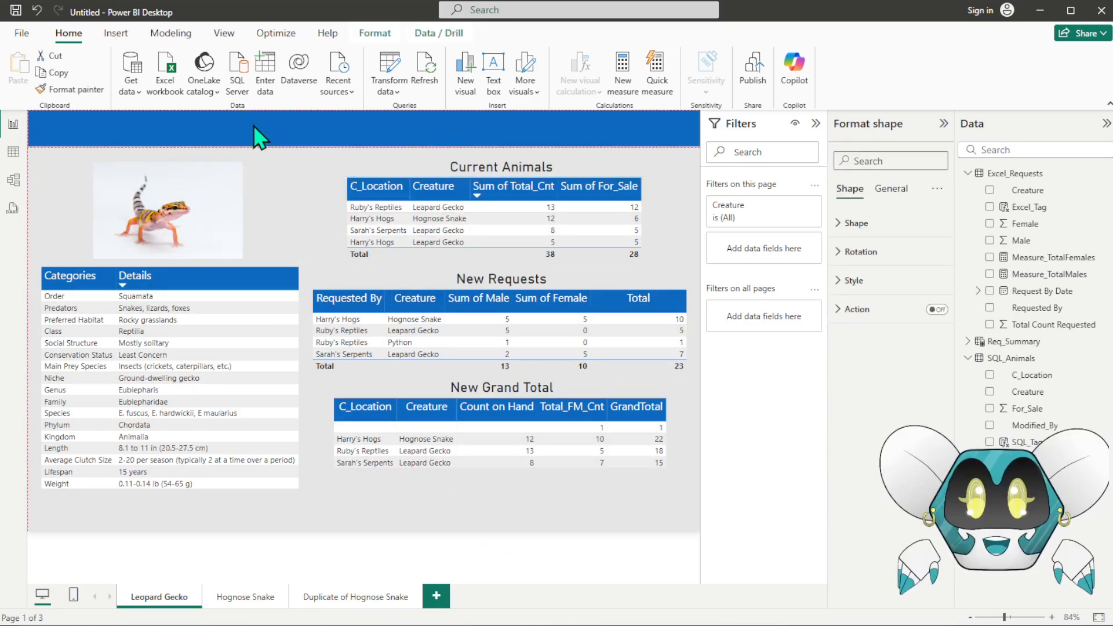
{"action": "left_click", "coordinate": [270, 194]}
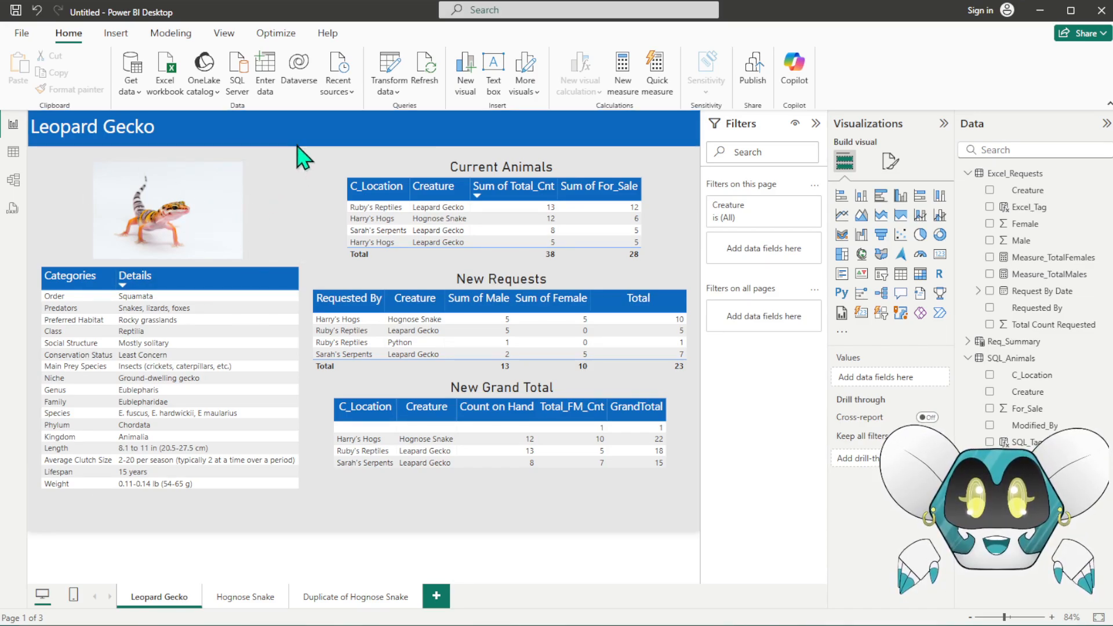
- Insert a rounded rectangle on the Leopard Gecko page and size it over the gecko image, above the facts table
{"action": "left_click", "coordinate": [110, 35]}
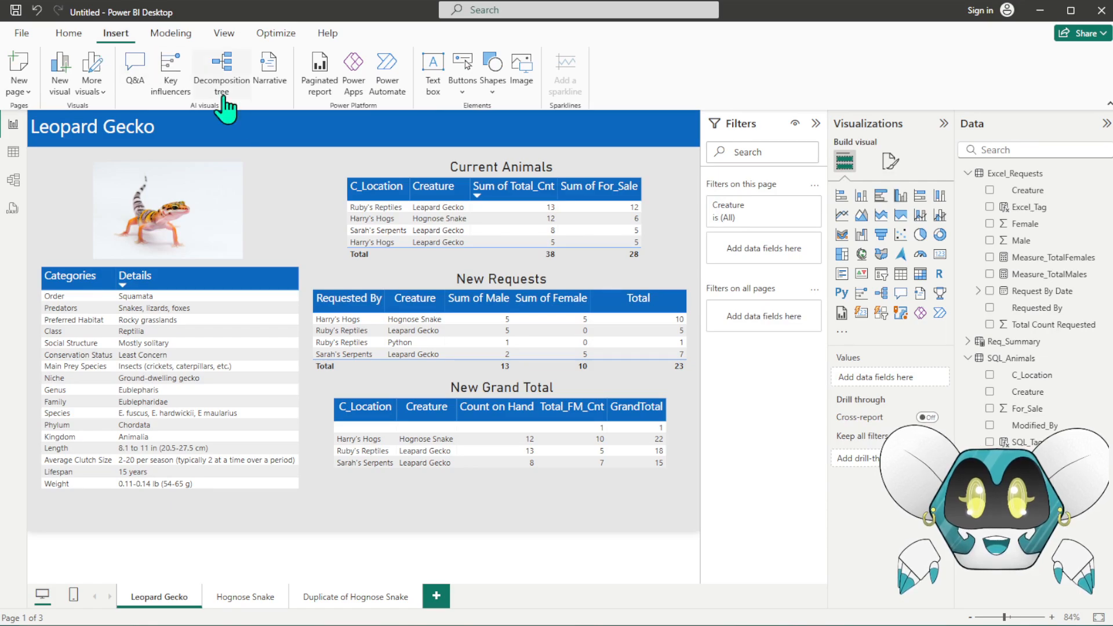
{"action": "left_click", "coordinate": [492, 87]}
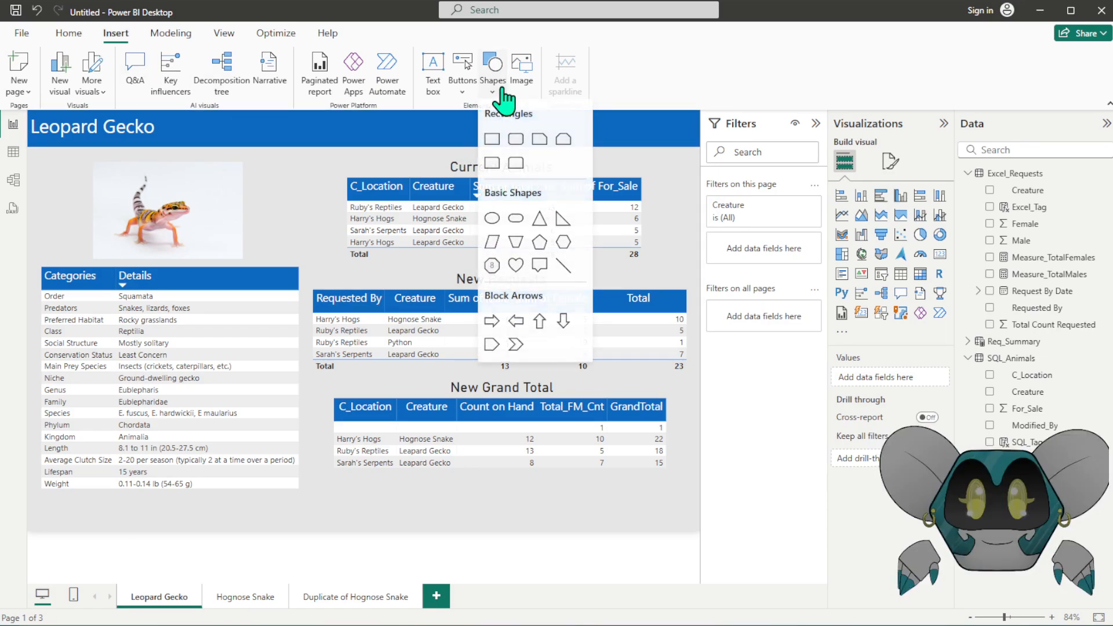
{"action": "left_click", "coordinate": [492, 139]}
{"action": "left_click_drag", "start_coordinate": [426, 213], "coordinate": [168, 196]}
{"action": "left_click_drag", "start_coordinate": [501, 249], "coordinate": [299, 264]}
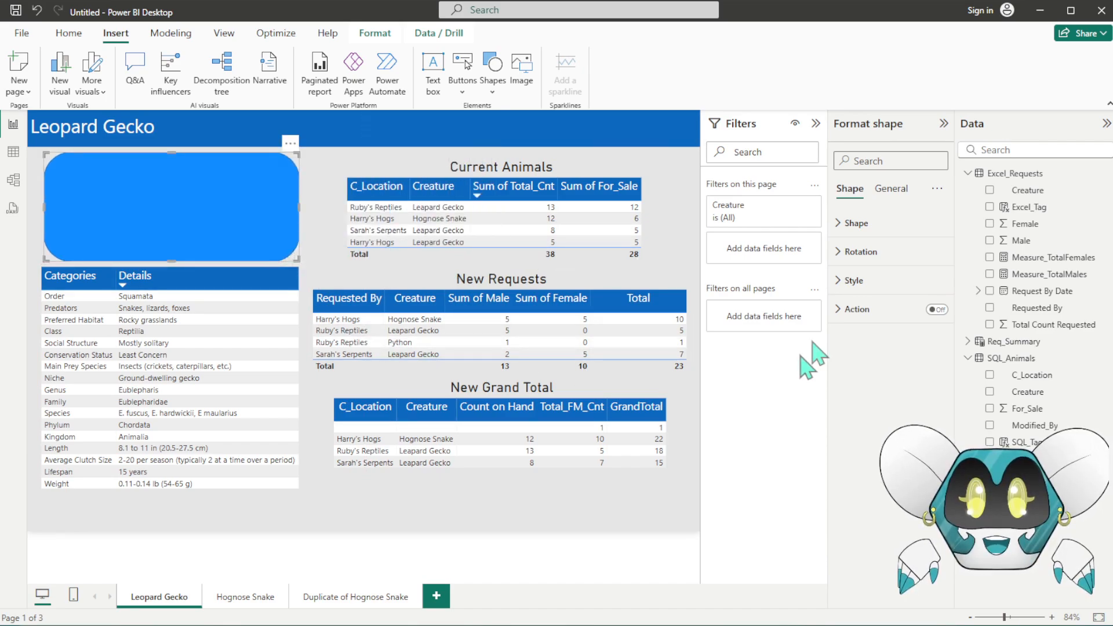
- Fill the rounded rectangle with the recently used darker blue that matches the page header
{"action": "left_click", "coordinate": [892, 191]}
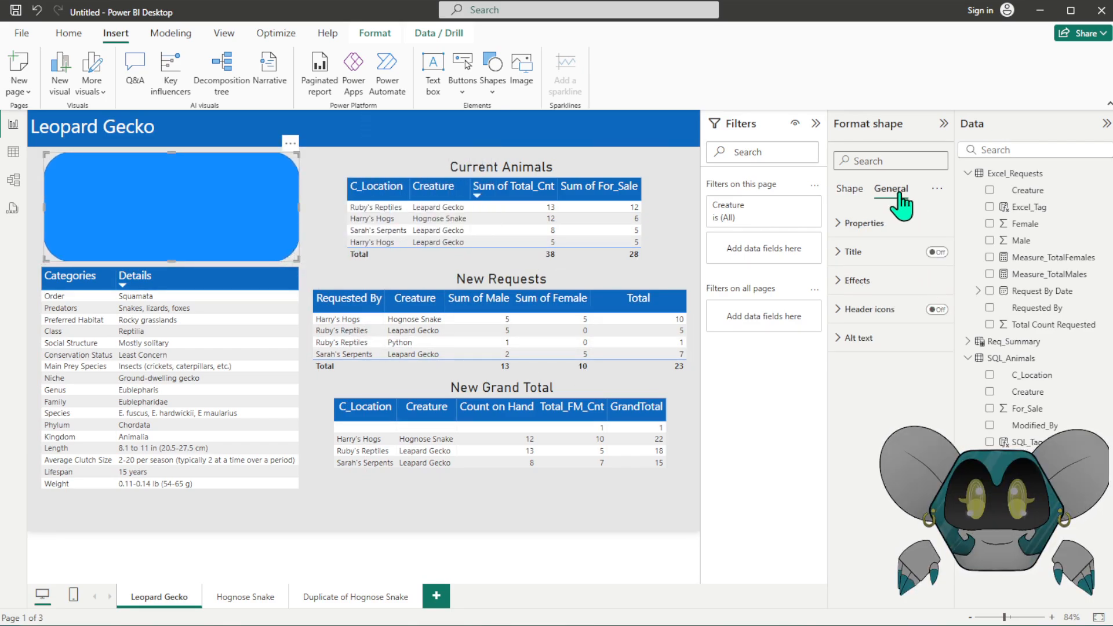
{"action": "left_click", "coordinate": [849, 190]}
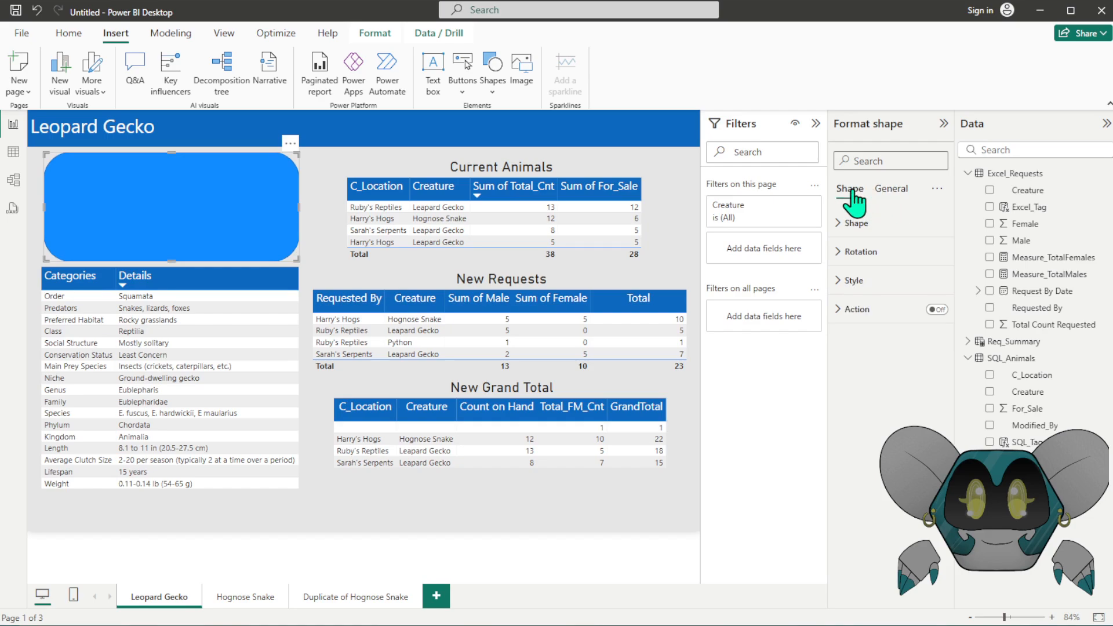
{"action": "left_click", "coordinate": [927, 231]}
{"action": "left_click", "coordinate": [927, 232]}
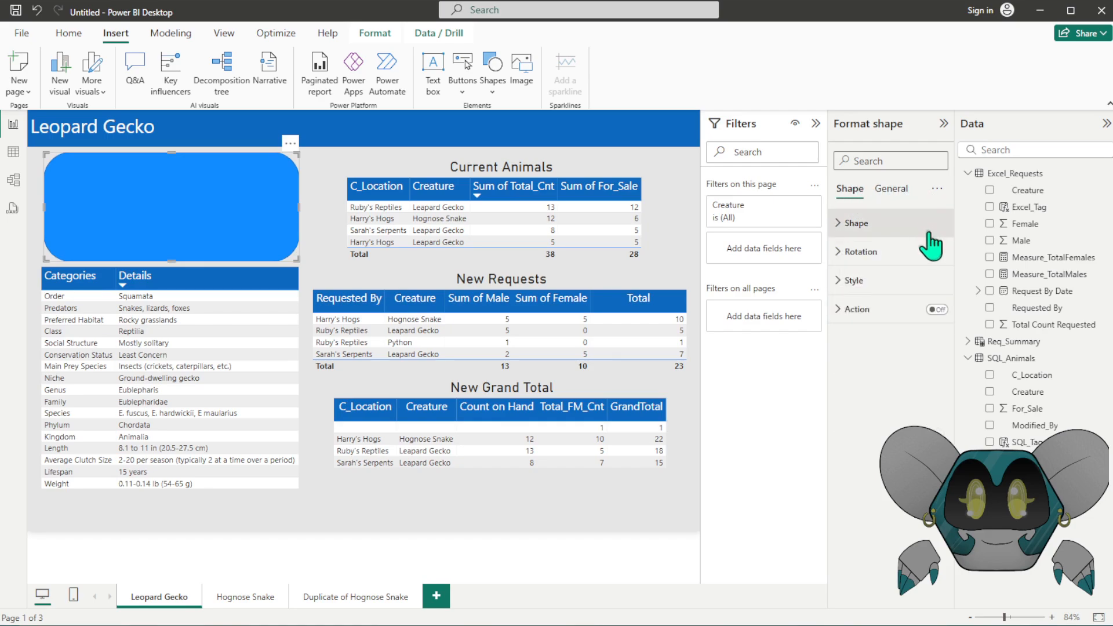
{"action": "left_click", "coordinate": [927, 282]}
{"action": "left_click", "coordinate": [866, 350]}
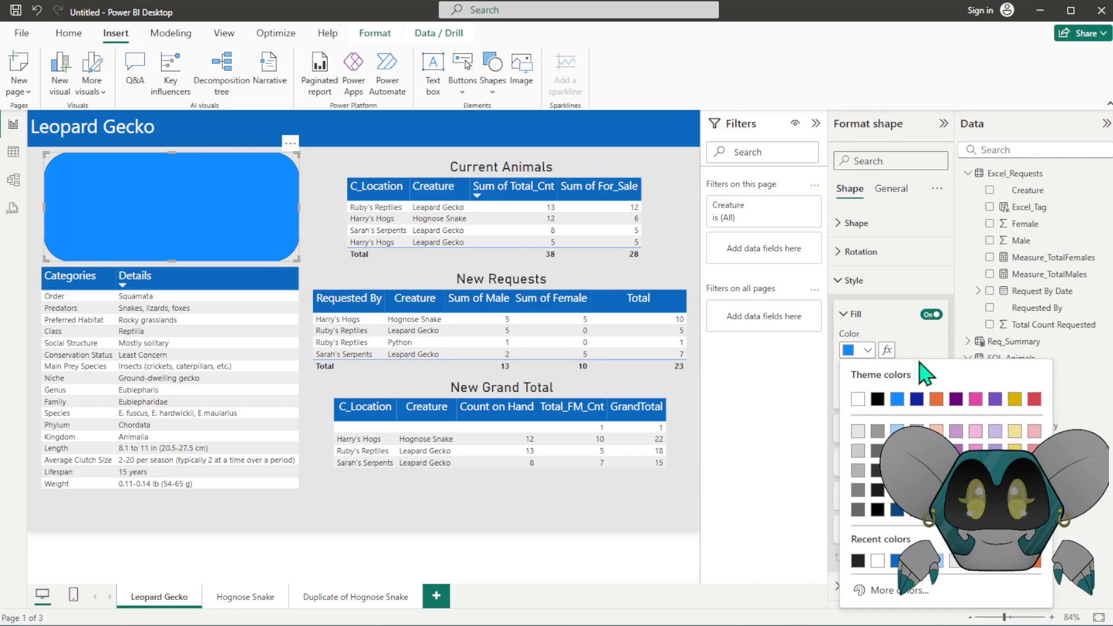
{"action": "left_click", "coordinate": [896, 565]}
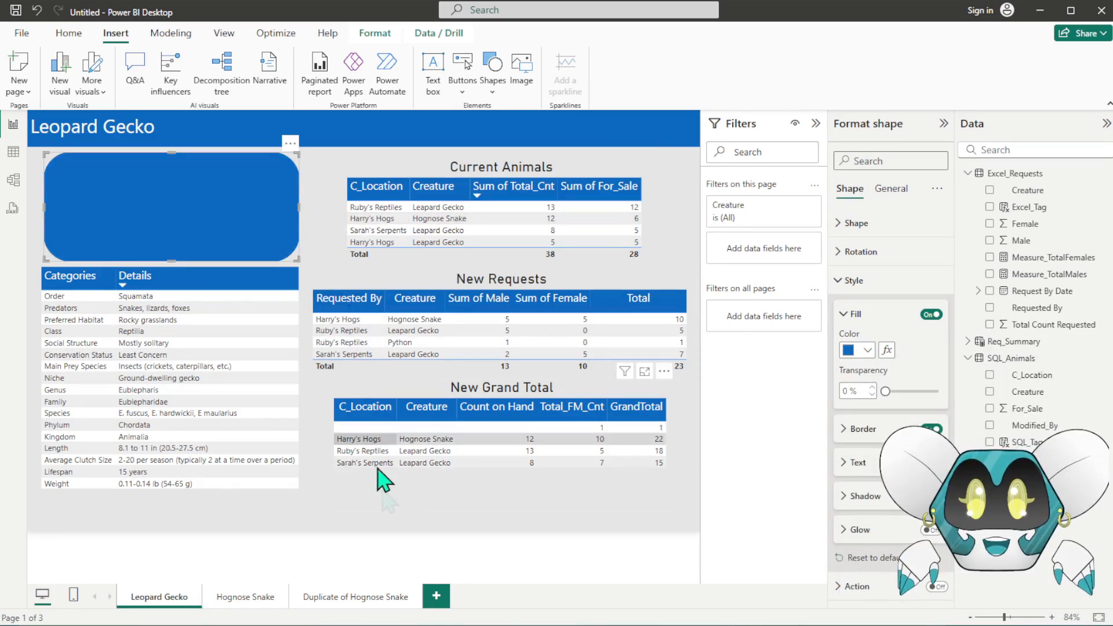
{"action": "left_click", "coordinate": [386, 505]}
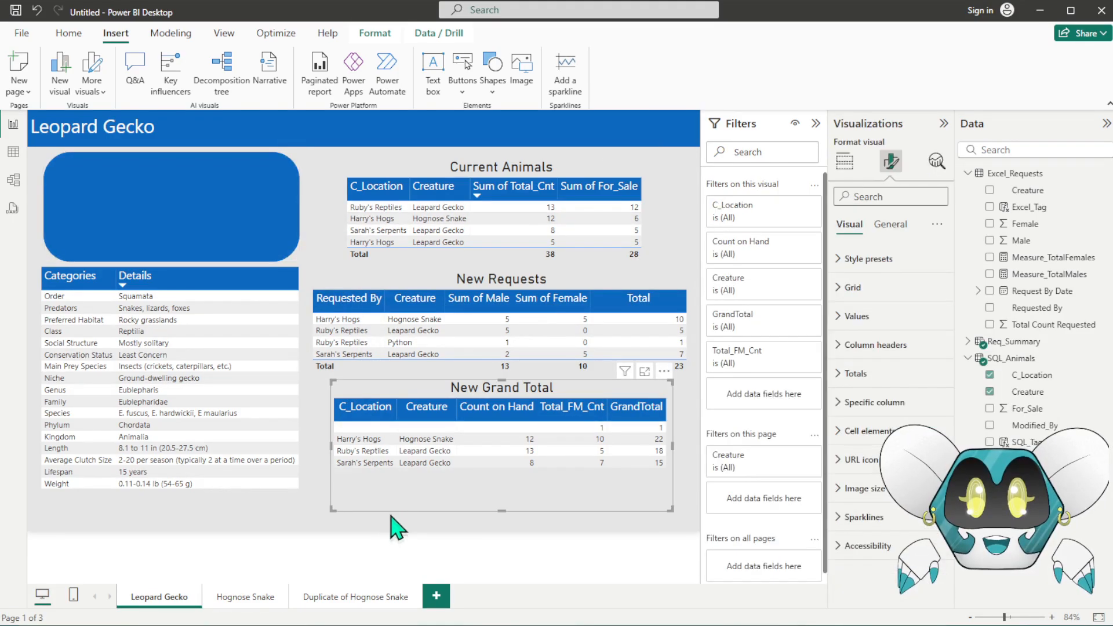
{"action": "left_click", "coordinate": [678, 223]}
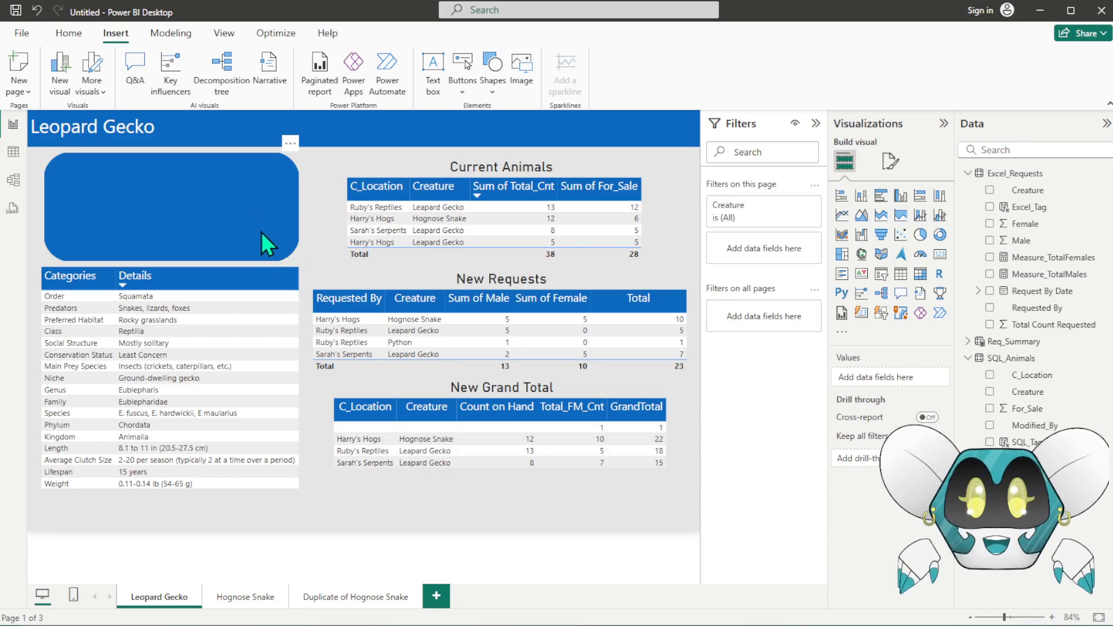
- Display the Selection list of page objects and toggle visibility of the rounded rectangle and New Grand Total table off and on
{"action": "left_click", "coordinate": [66, 39]}
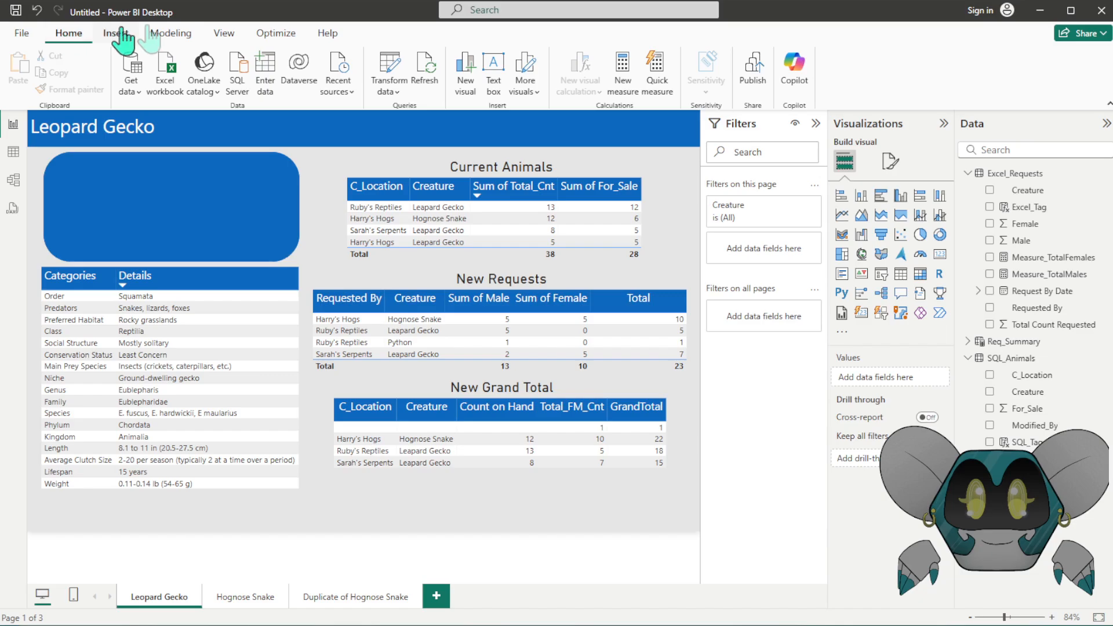
{"action": "left_click", "coordinate": [231, 38]}
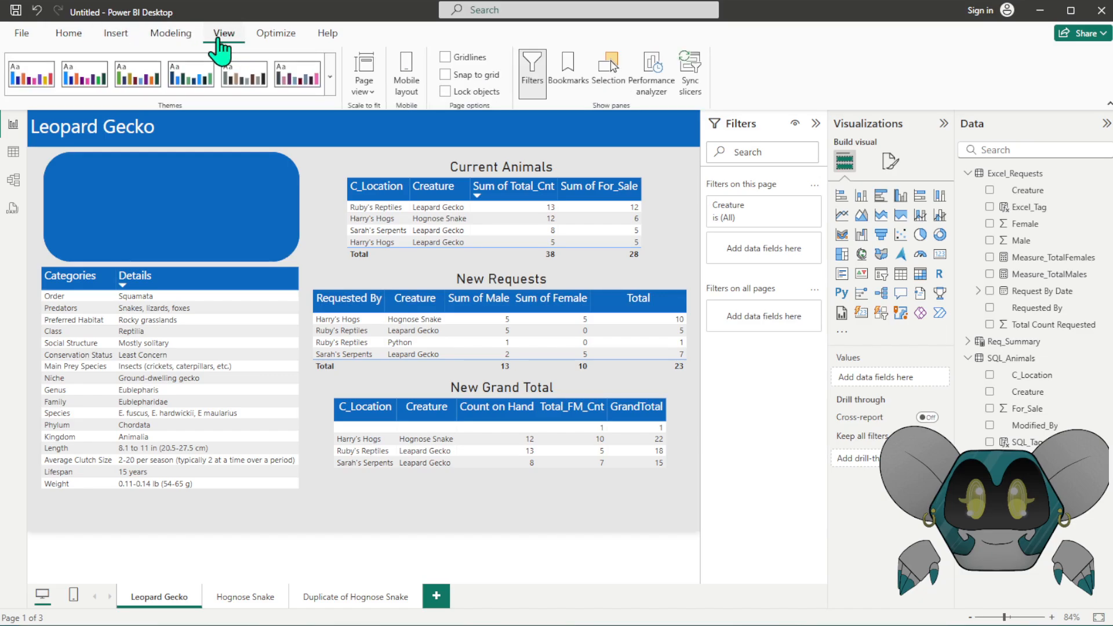
{"action": "left_click", "coordinate": [606, 84]}
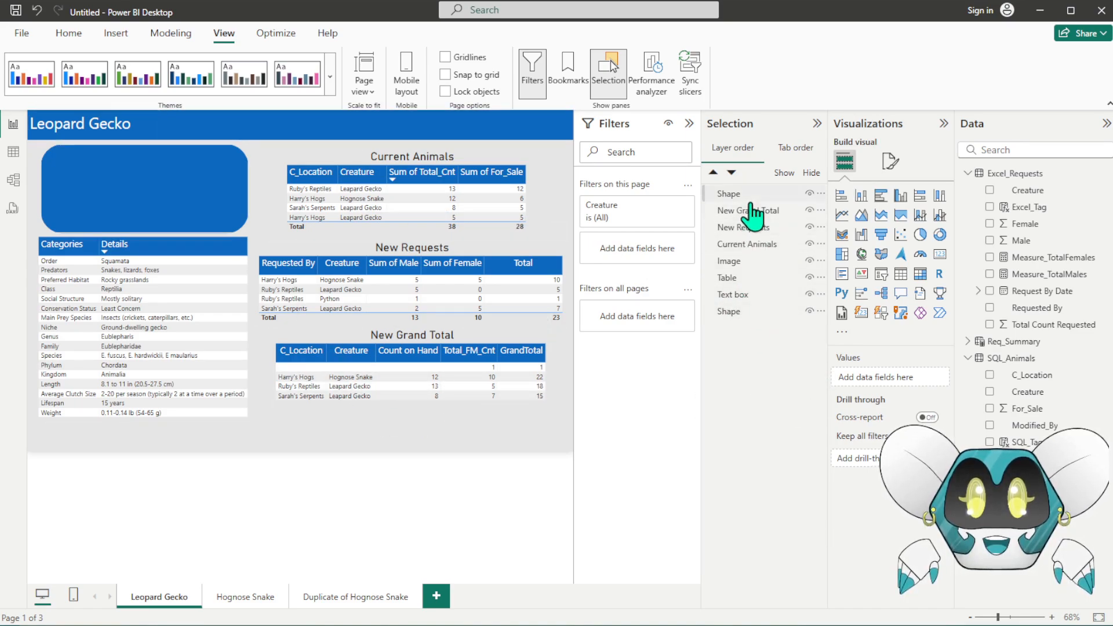
{"action": "left_click", "coordinate": [810, 194]}
{"action": "left_click", "coordinate": [809, 193]}
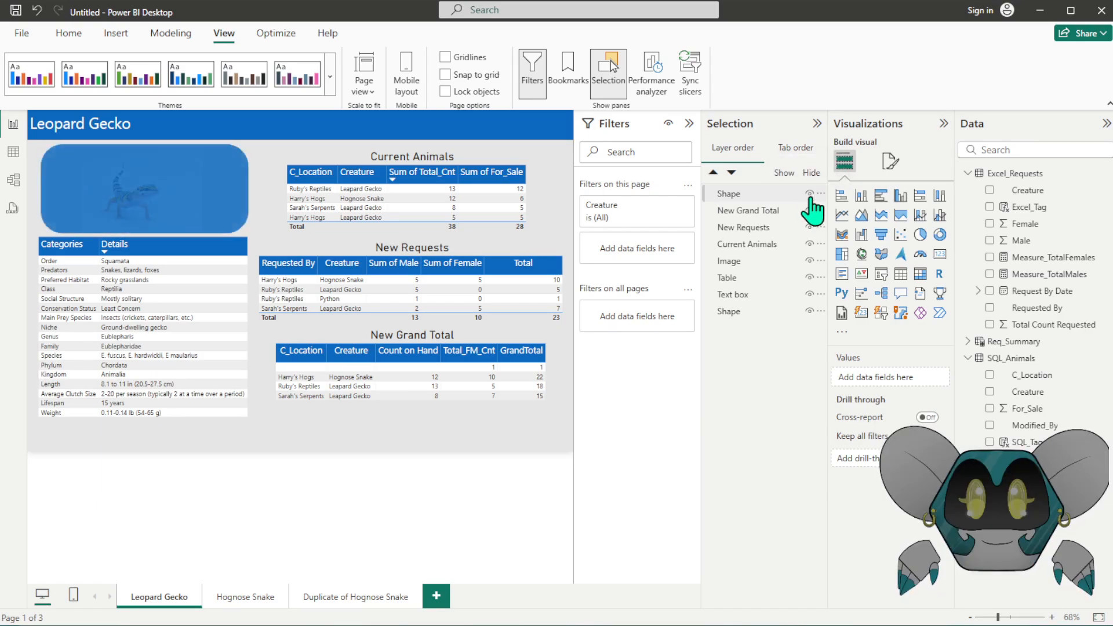
{"action": "left_click", "coordinate": [810, 209]}
{"action": "left_click", "coordinate": [810, 210]}
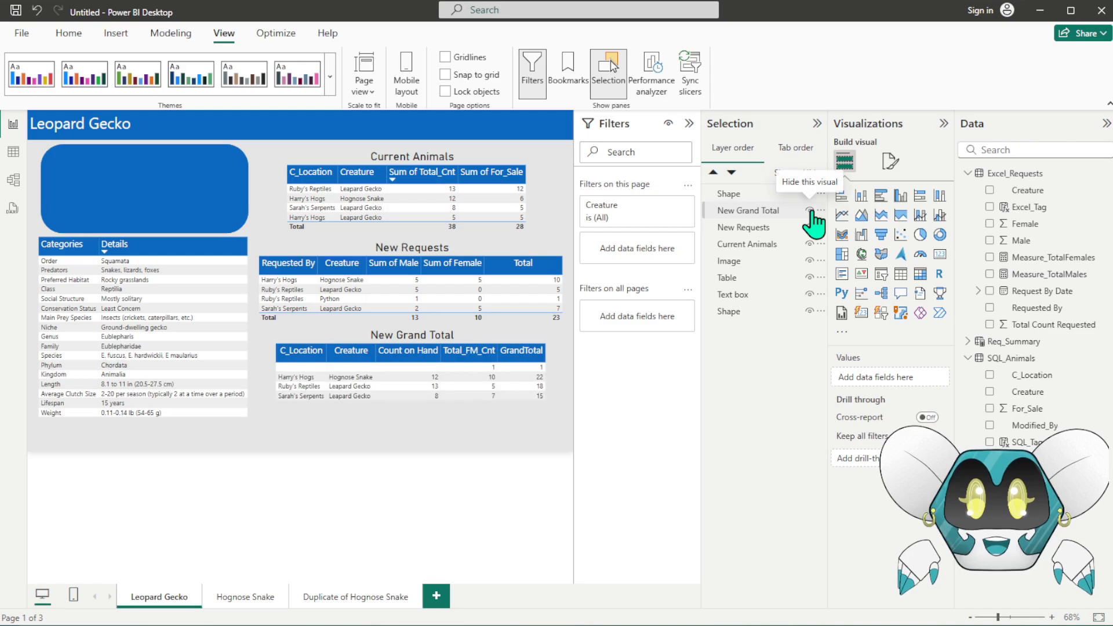
- Reorder the layers so the rounded rectangle sits directly behind the gecko image, hiding it while reordering and showing it again
{"action": "left_click", "coordinate": [740, 196]}
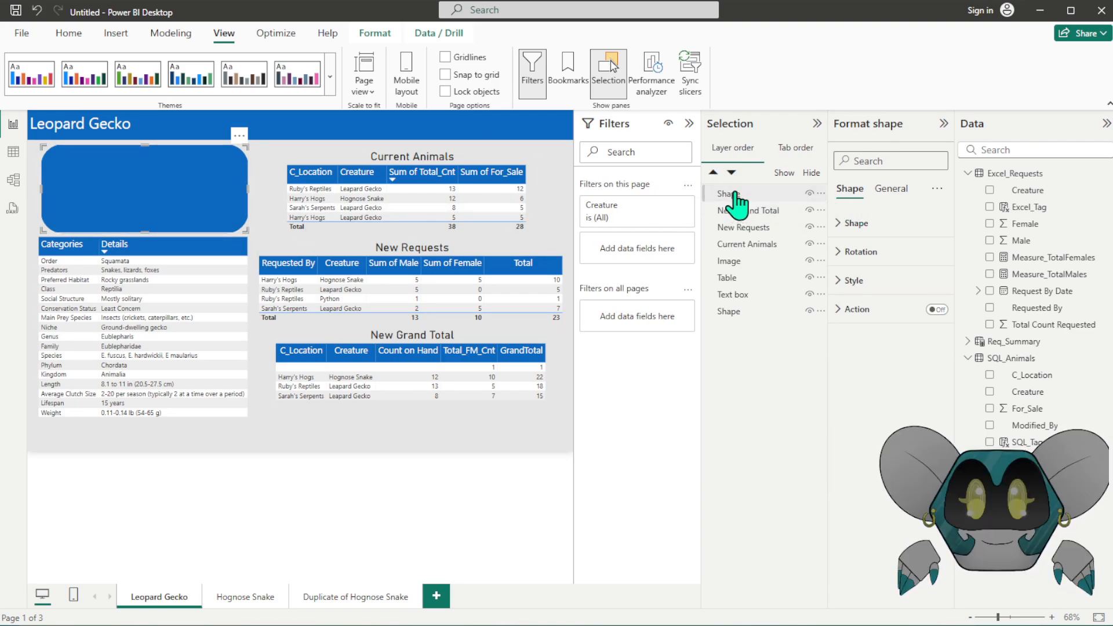
{"action": "left_click_drag", "start_coordinate": [748, 197], "coordinate": [772, 328]}
{"action": "left_click", "coordinate": [734, 263]}
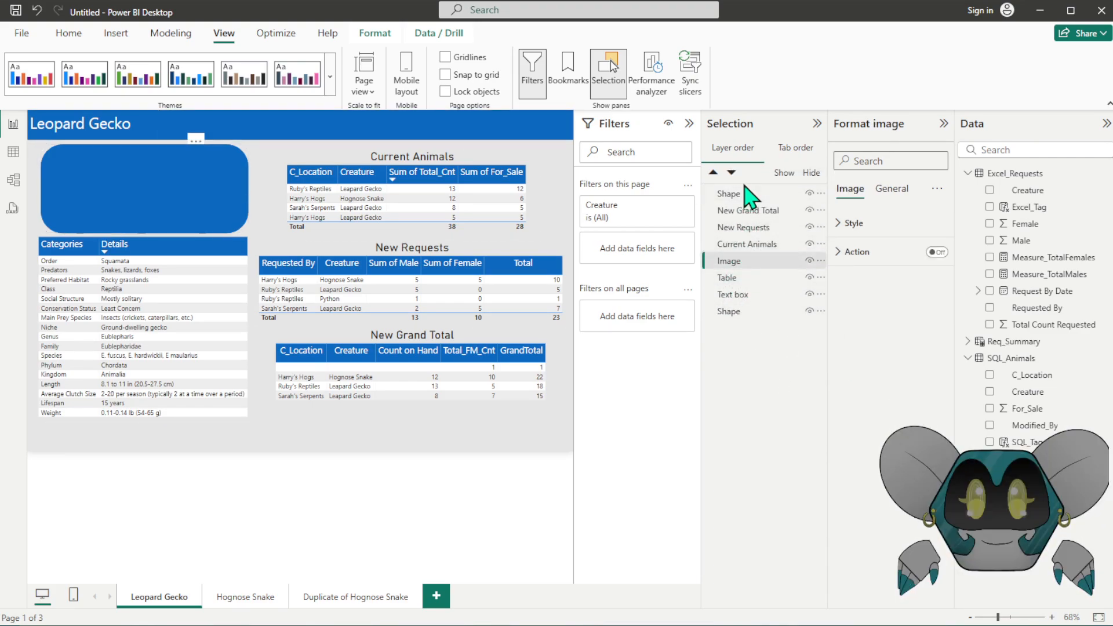
{"action": "left_click", "coordinate": [808, 193]}
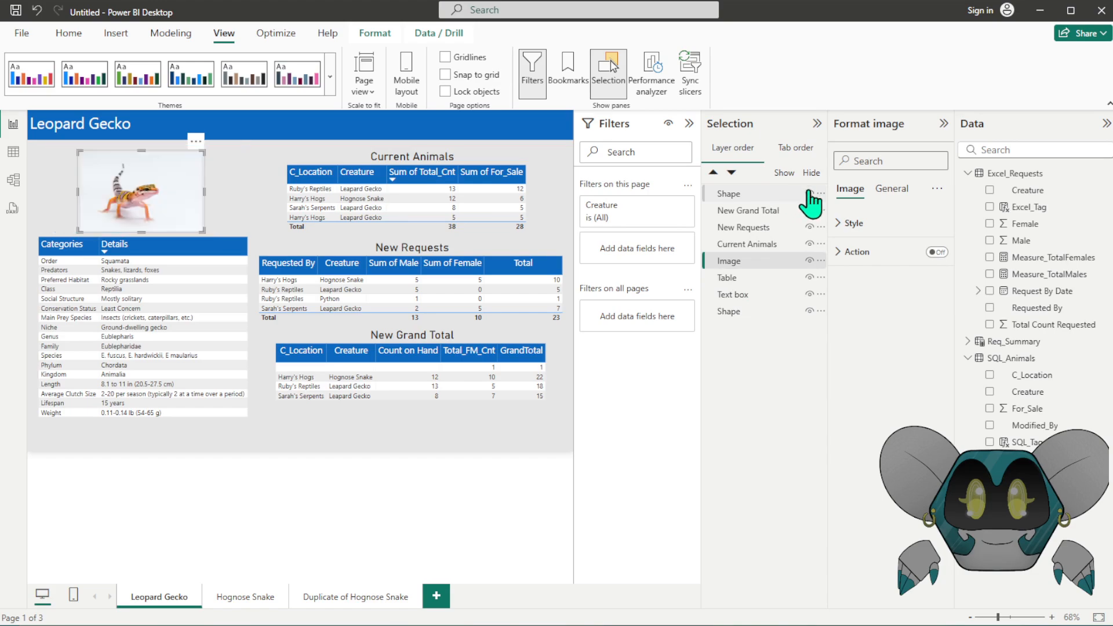
{"action": "left_click", "coordinate": [744, 266]}
{"action": "left_click", "coordinate": [741, 266]}
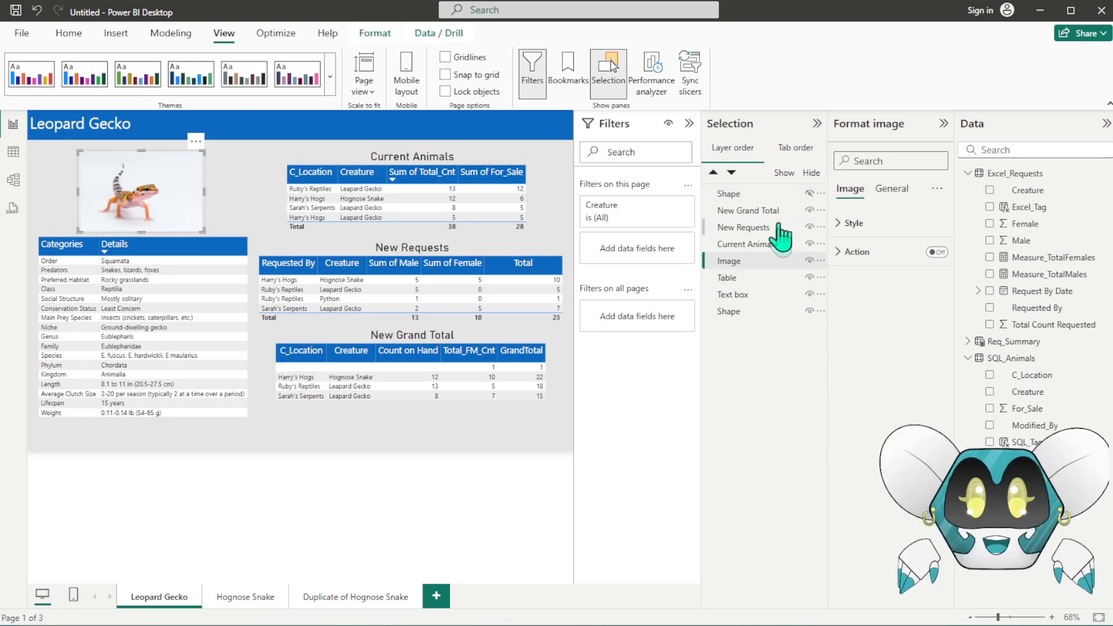
{"action": "left_click_drag", "start_coordinate": [739, 204], "coordinate": [773, 271]}
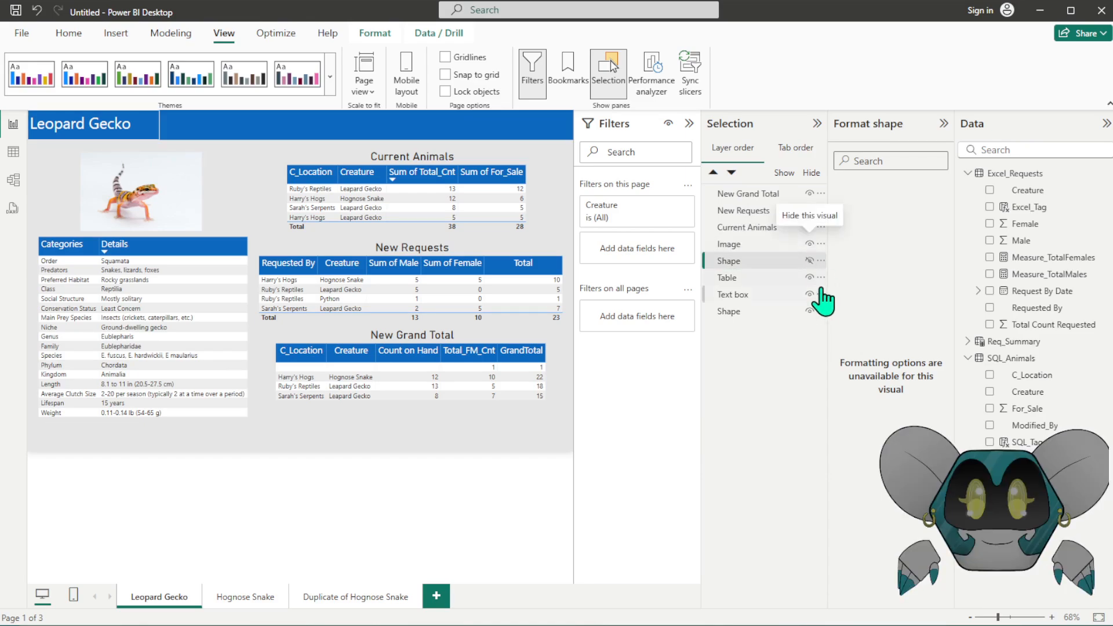
{"action": "left_click", "coordinate": [809, 260]}
{"action": "left_click", "coordinate": [389, 453]}
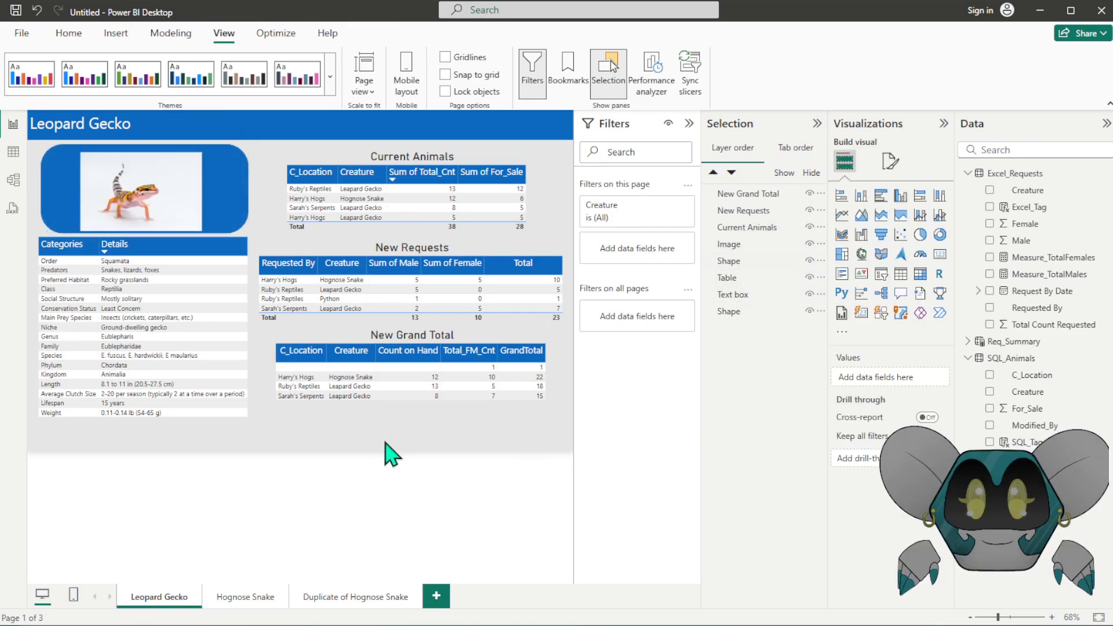
- Narrow the rounded rectangle from both sides so it frames the gecko image more closely
{"action": "left_click", "coordinate": [240, 194]}
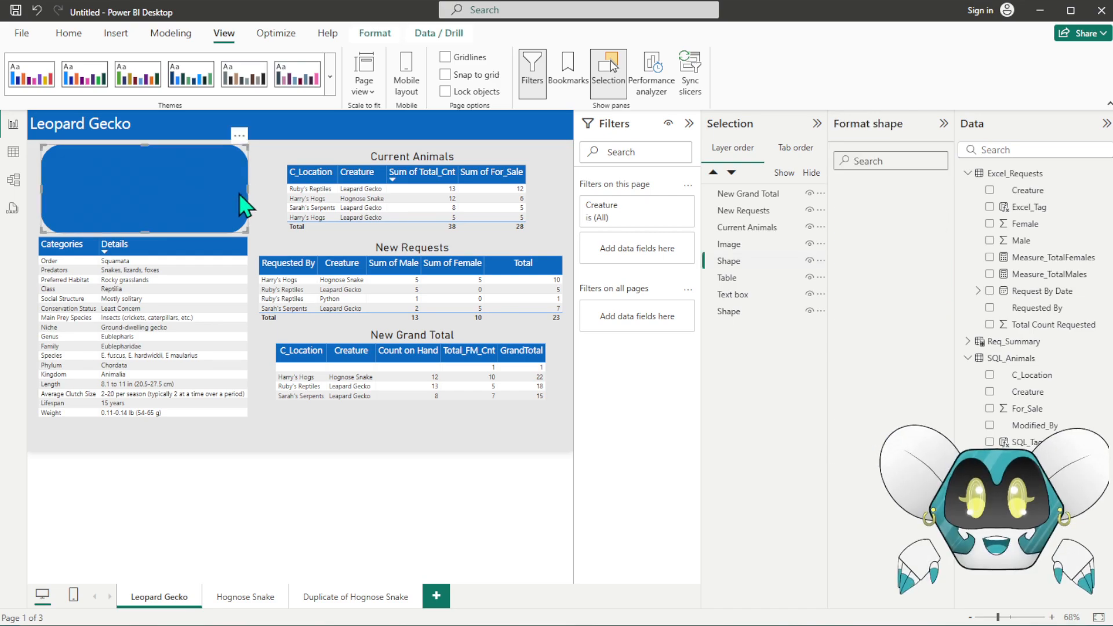
{"action": "left_click_drag", "start_coordinate": [247, 192], "coordinate": [220, 194]}
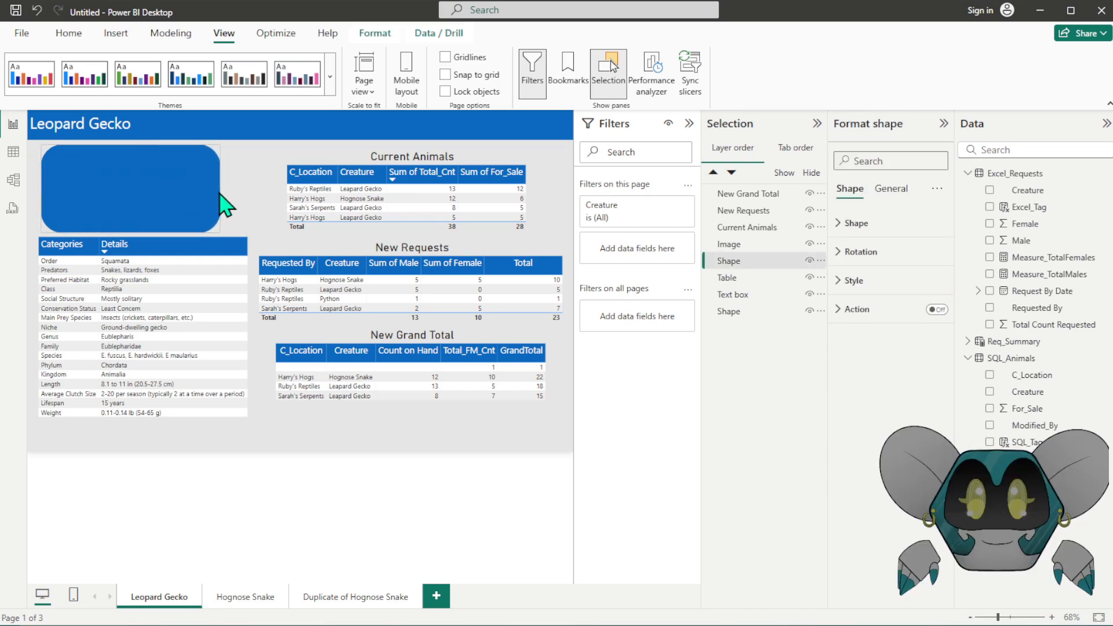
{"action": "left_click", "coordinate": [267, 185]}
{"action": "left_click", "coordinate": [44, 184]}
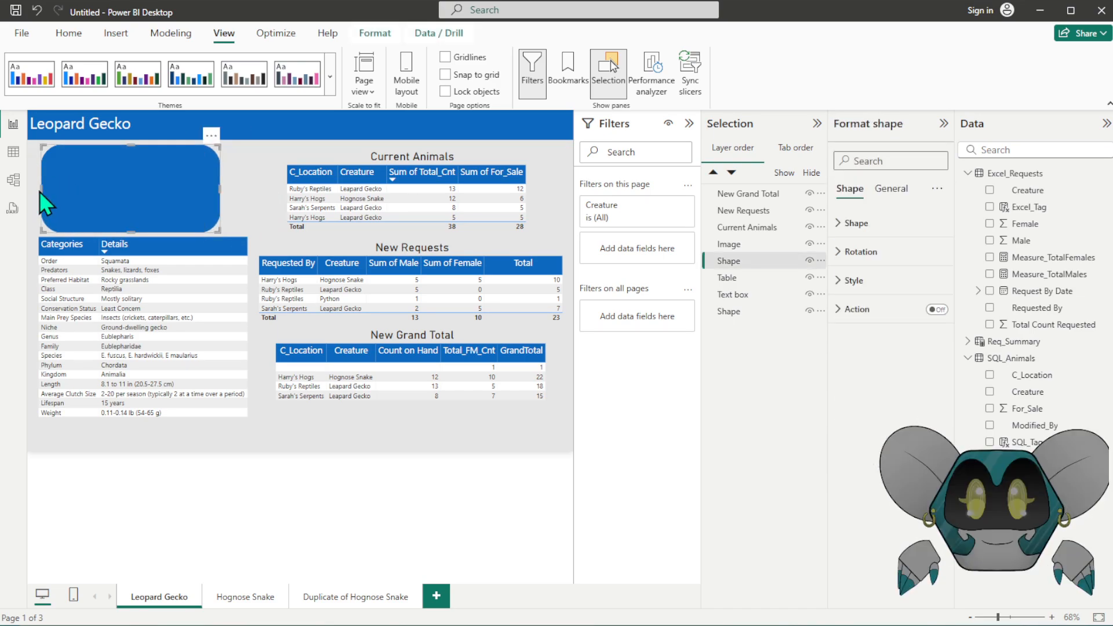
{"action": "left_click_drag", "start_coordinate": [41, 190], "coordinate": [56, 190]}
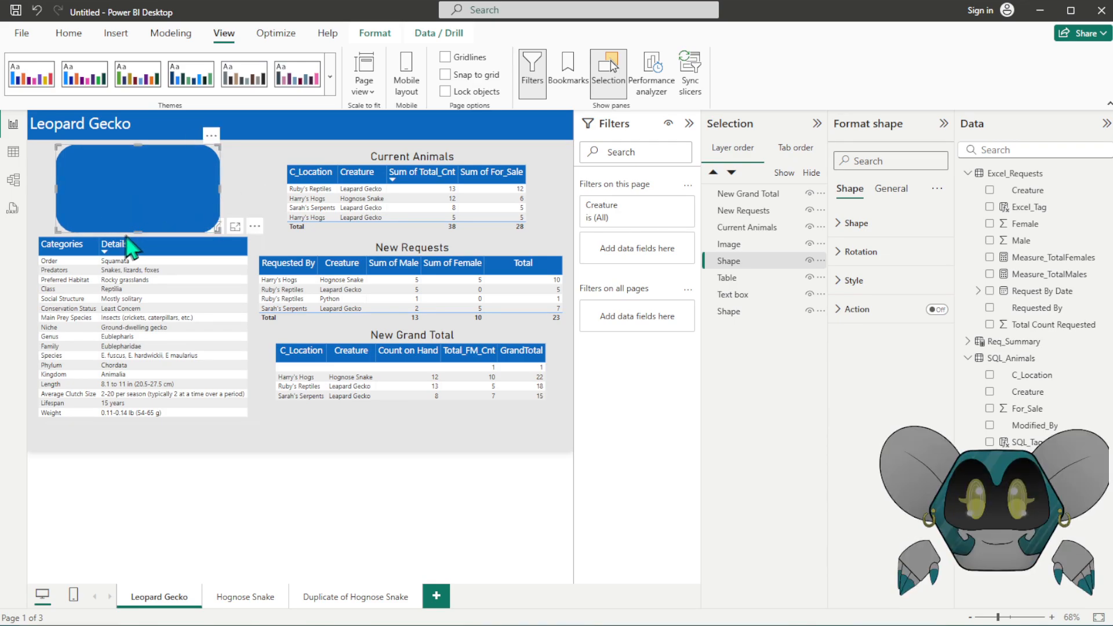
{"action": "left_click", "coordinate": [262, 179]}
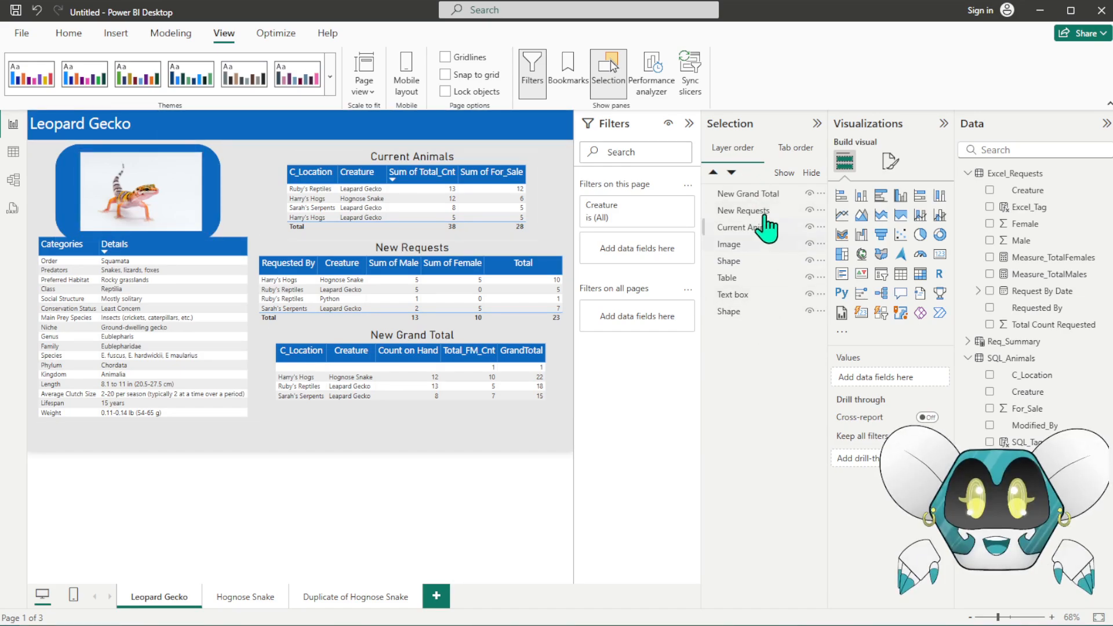
- Rename the gecko image layer Gecko_Picture and the rounded rectangle layer Picture_Border
{"action": "left_click", "coordinate": [735, 244]}
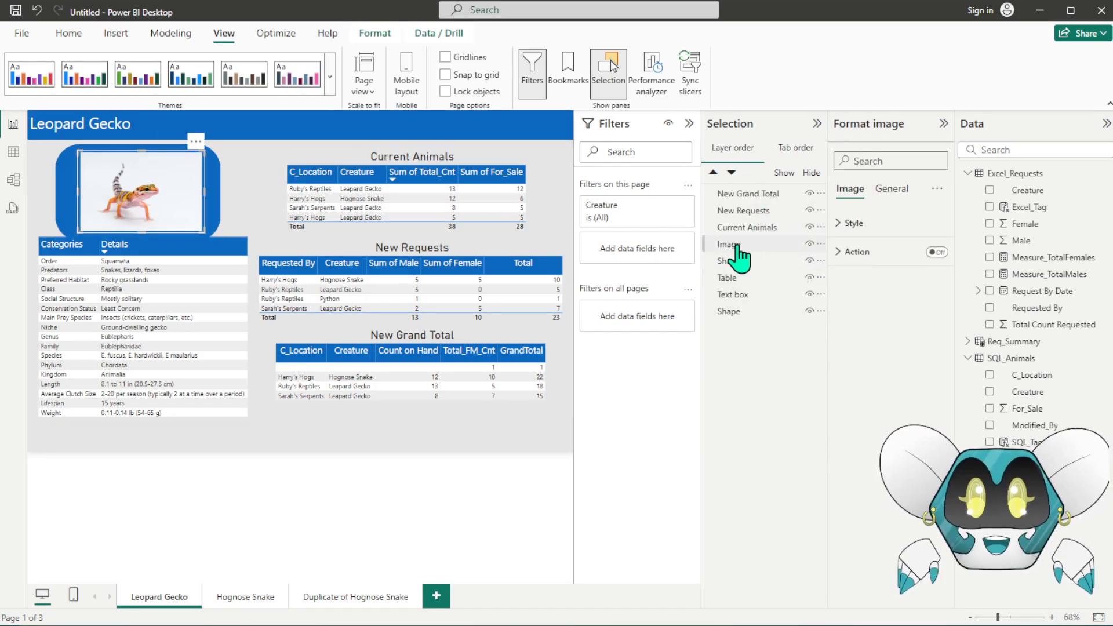
{"action": "double_click", "coordinate": [733, 248]}
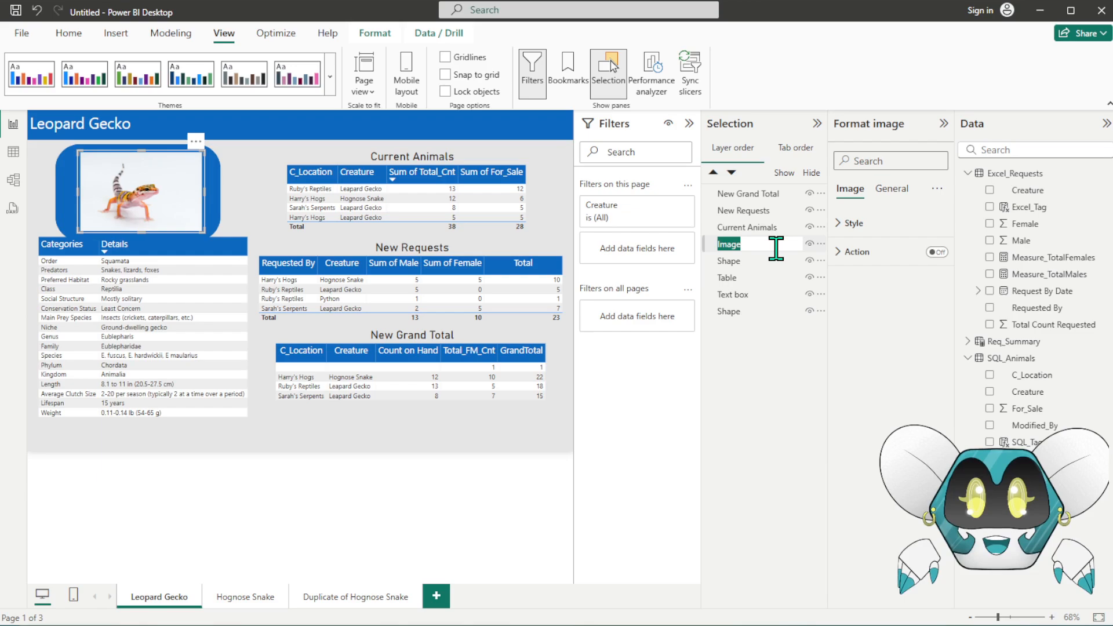
{"action": "left_click", "coordinate": [759, 244]}
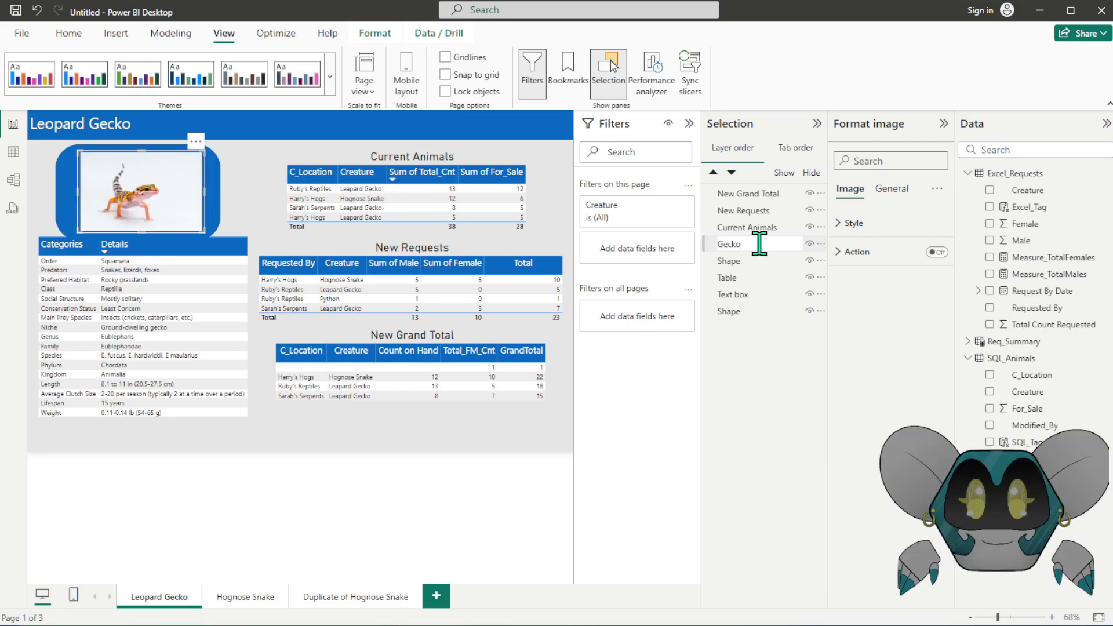
{"action": "type", "text": "e"}
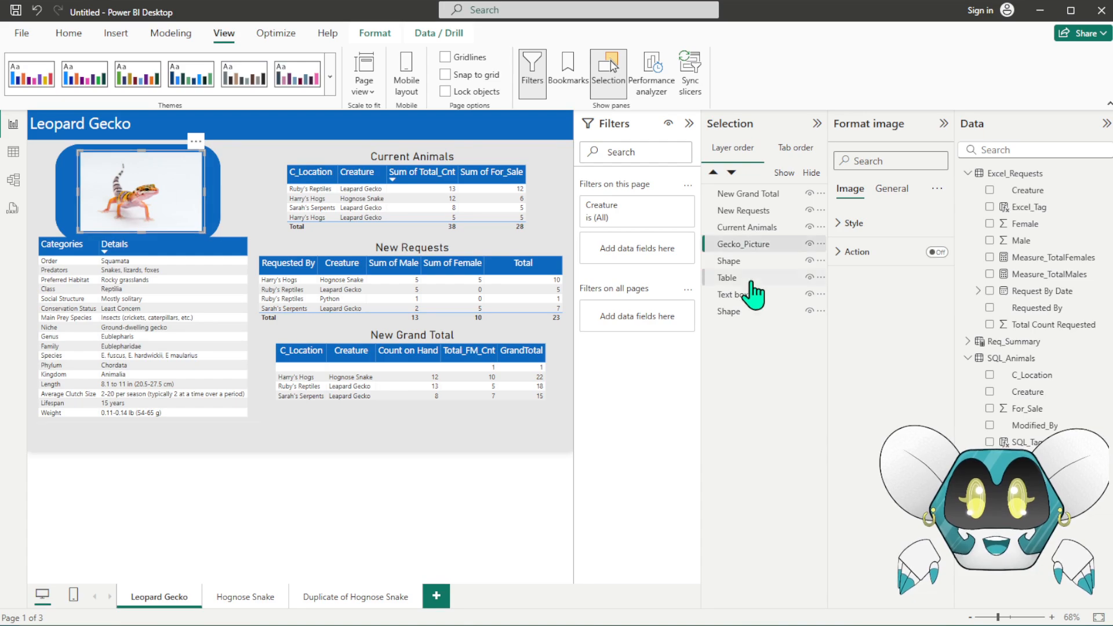
{"action": "left_click", "coordinate": [739, 265]}
{"action": "double_click", "coordinate": [744, 262]}
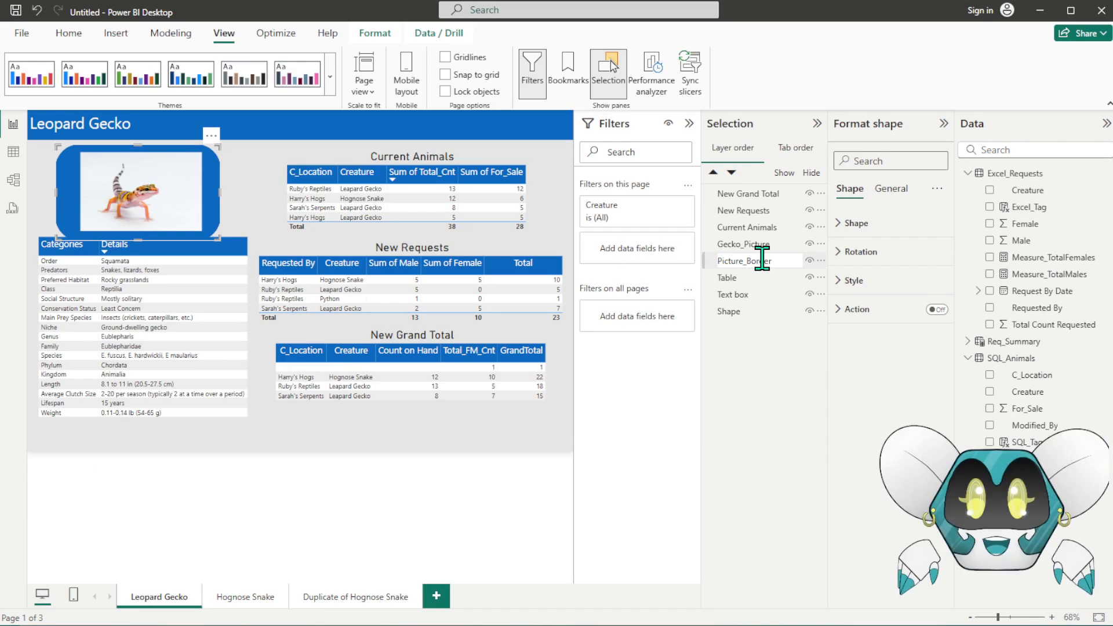
{"action": "key", "text": "Return"}
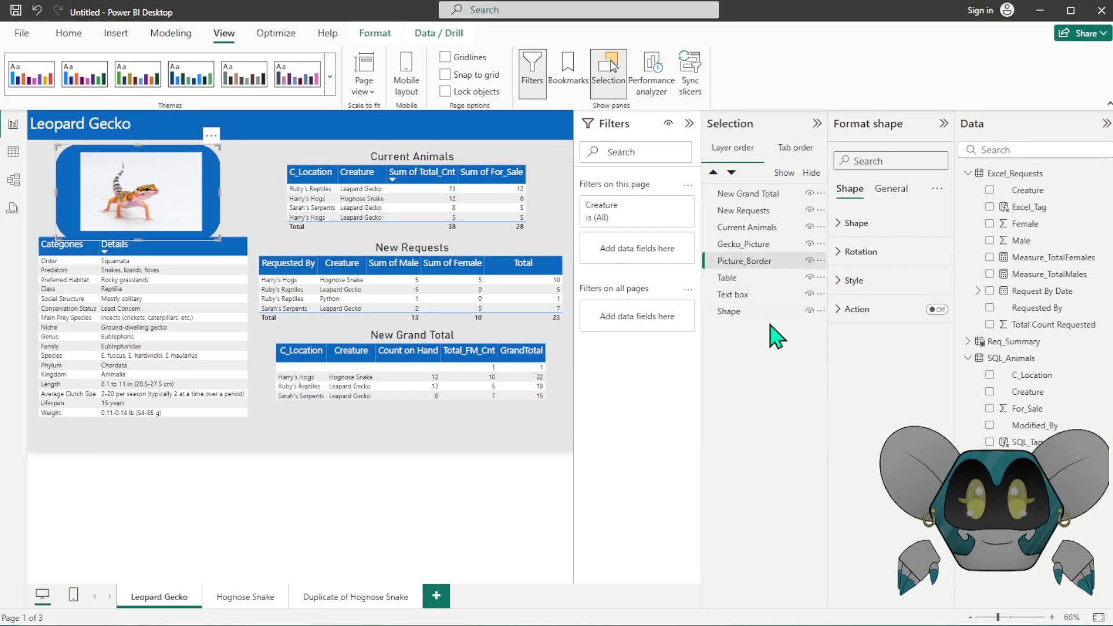
- Rename the Categories and Details facts table layer Web_Gecko
{"action": "left_click", "coordinate": [733, 277]}
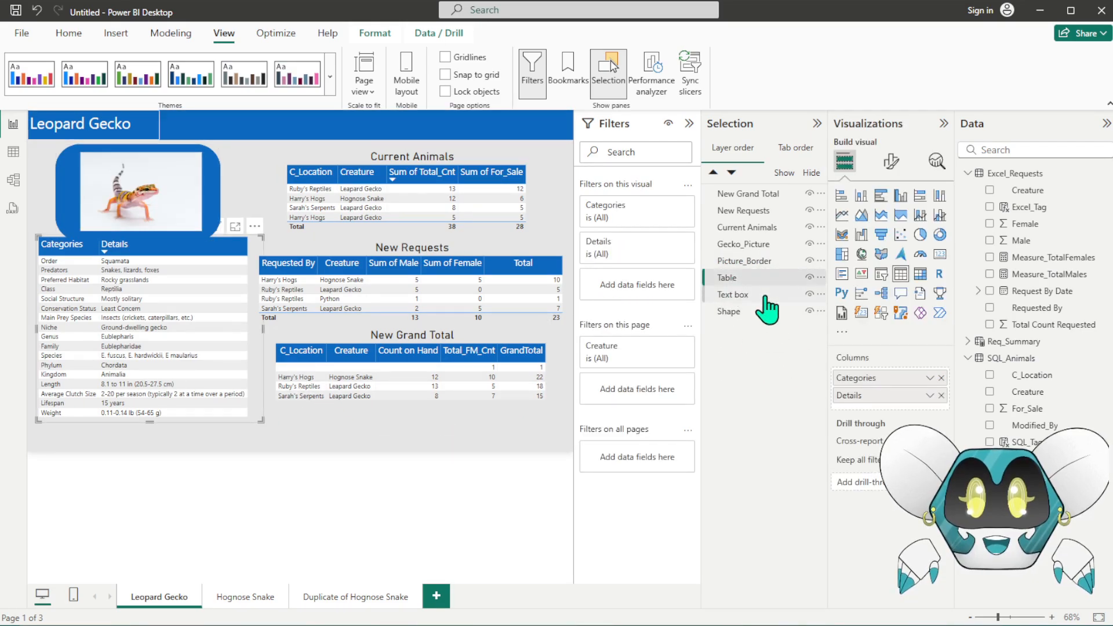
{"action": "left_click", "coordinate": [313, 189]}
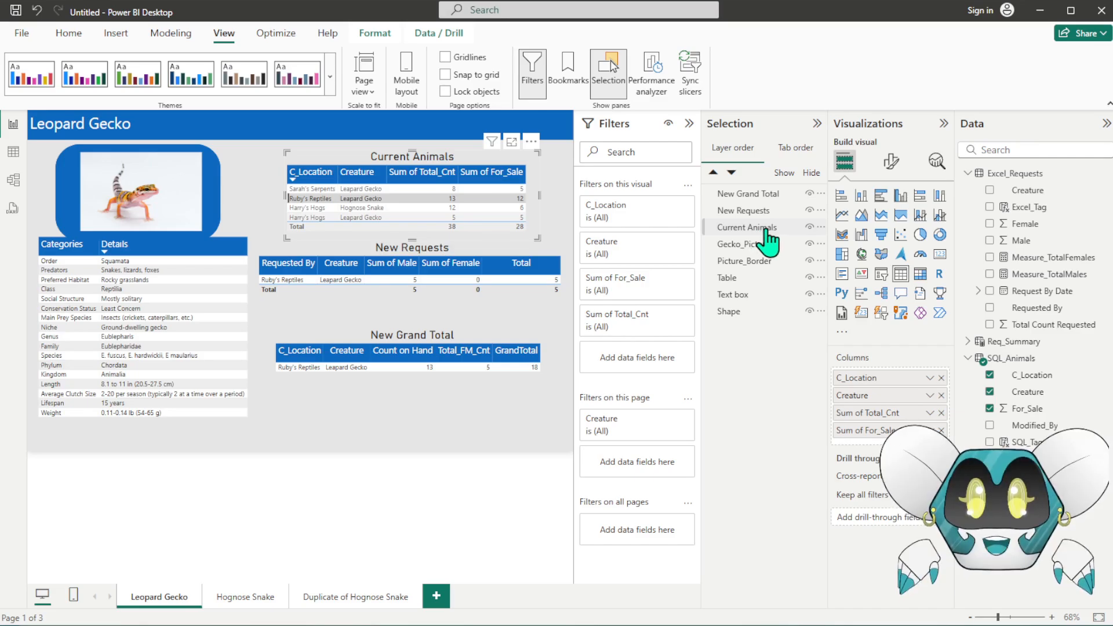
{"action": "left_click", "coordinate": [145, 280]}
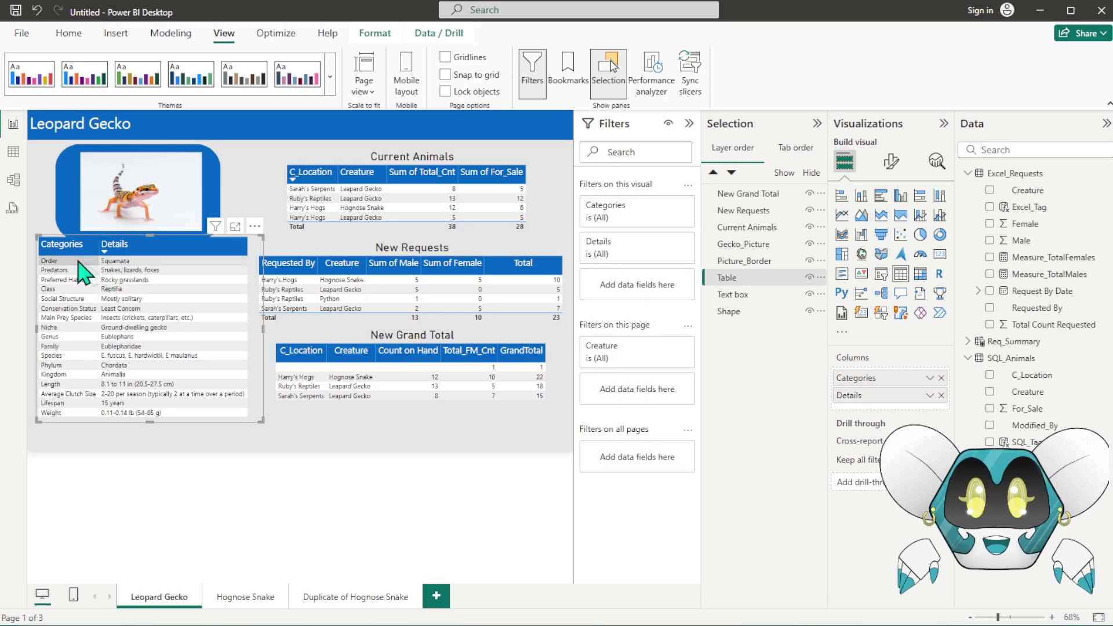
{"action": "double_click", "coordinate": [748, 278]}
{"action": "type", "text": "Web_"}
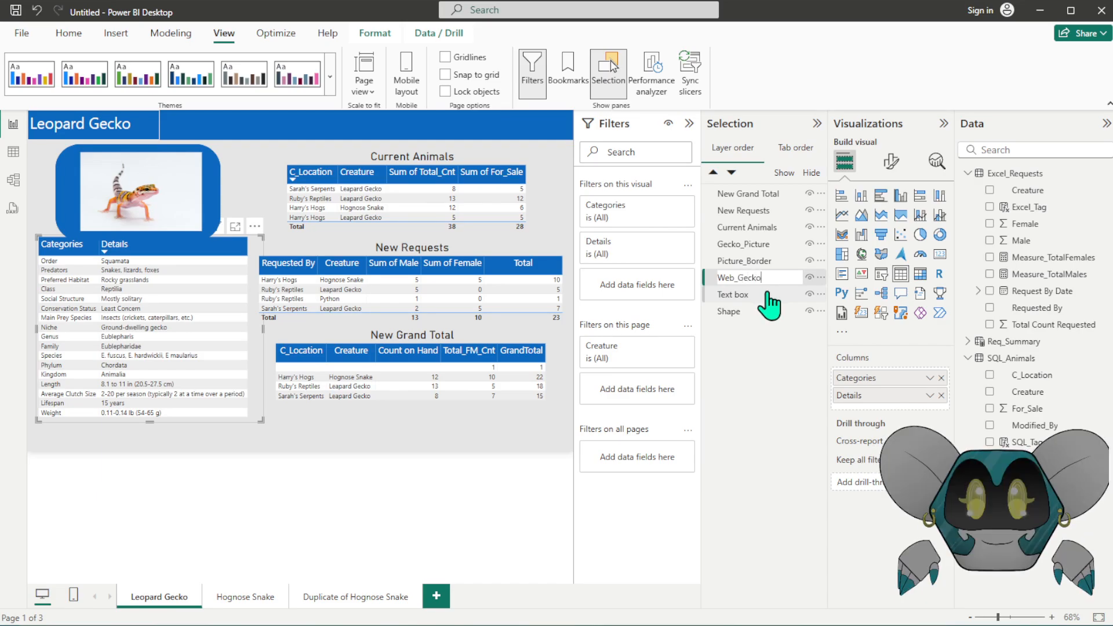
{"action": "type", "text": "Gecko"}
{"action": "key", "text": "Return"}
{"action": "left_click", "coordinate": [462, 428]}
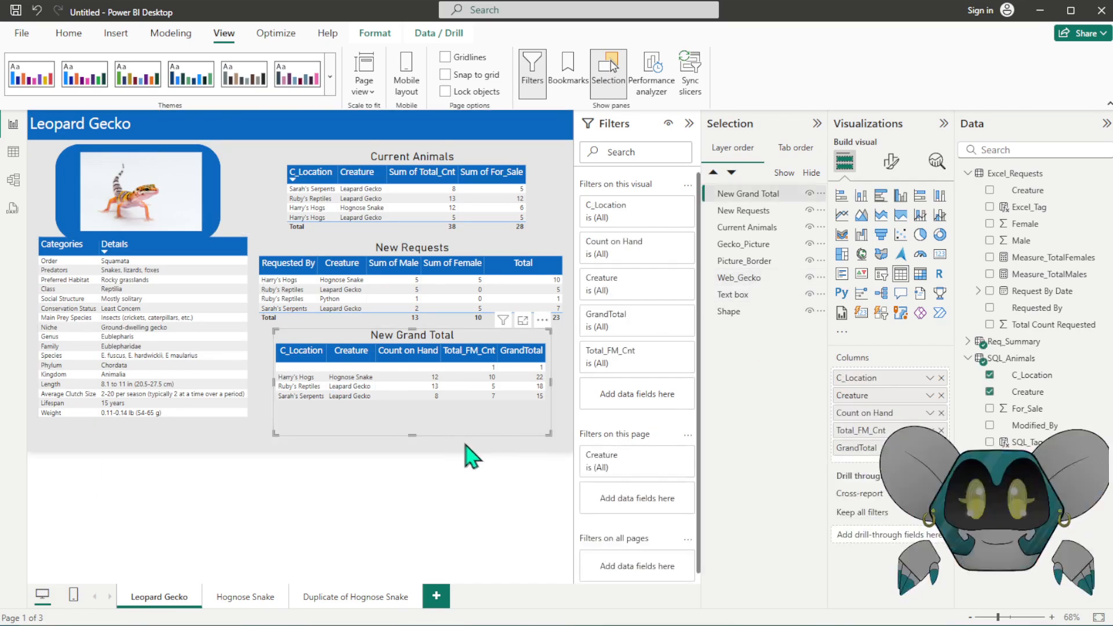
{"action": "left_click", "coordinate": [466, 445]}
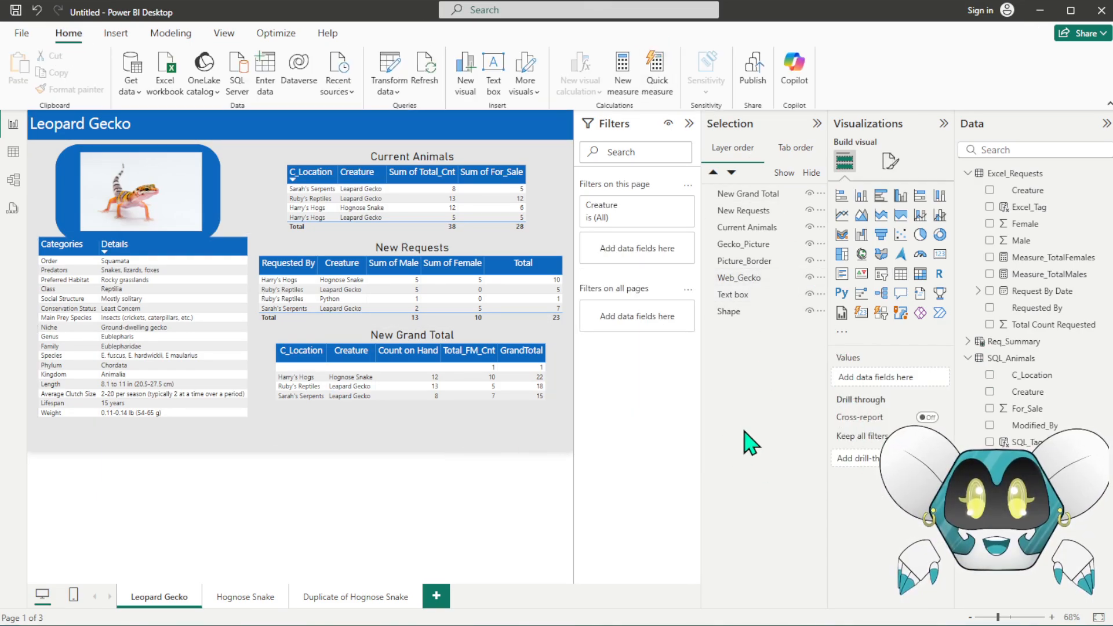
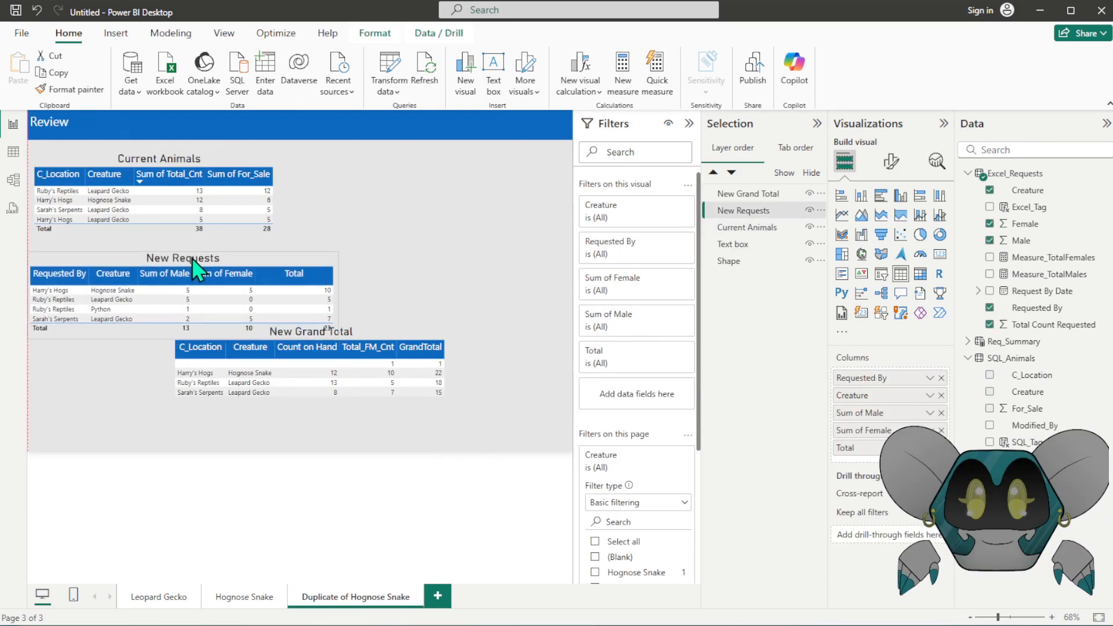
- Line up the New Requests and New Grand Total tables beneath Current Animals along the page's left edge
{"action": "left_click", "coordinate": [192, 257]}
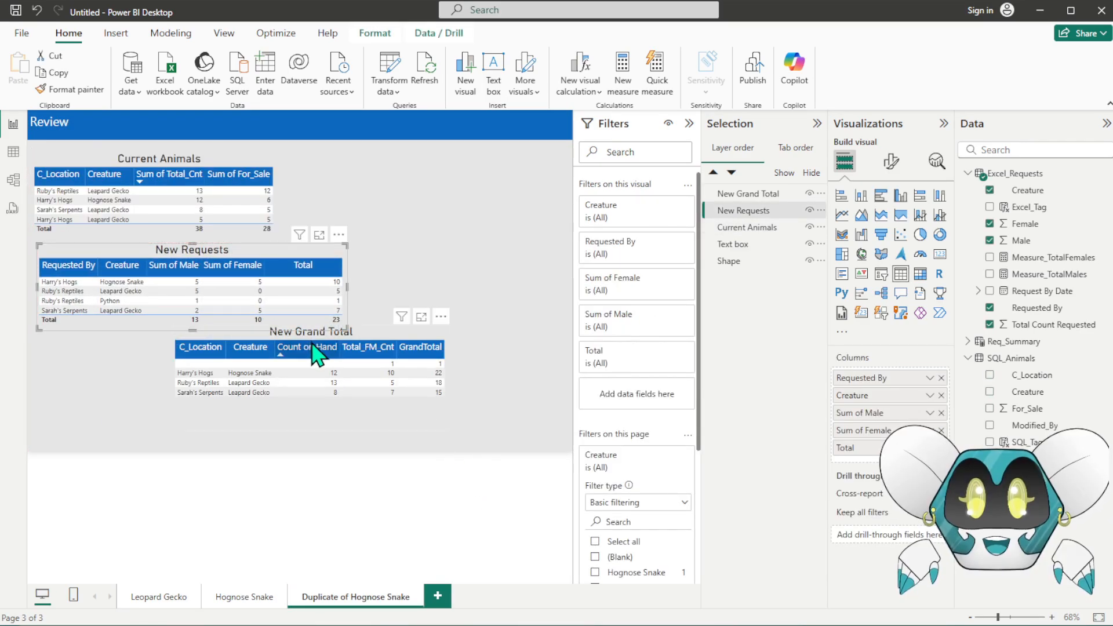
{"action": "left_click_drag", "start_coordinate": [372, 346], "coordinate": [232, 352]}
{"action": "left_click_drag", "start_coordinate": [270, 266], "coordinate": [265, 265]}
{"action": "left_click", "coordinate": [404, 241]}
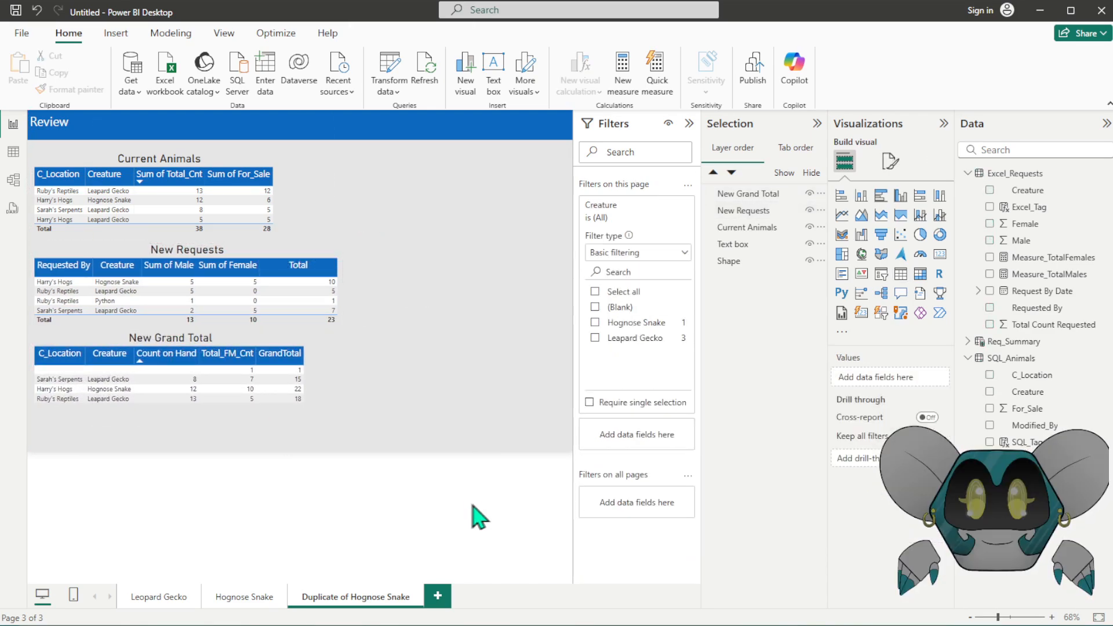
- Rename the duplicated Hognose Snake page as Dev
{"action": "double_click", "coordinate": [338, 586]}
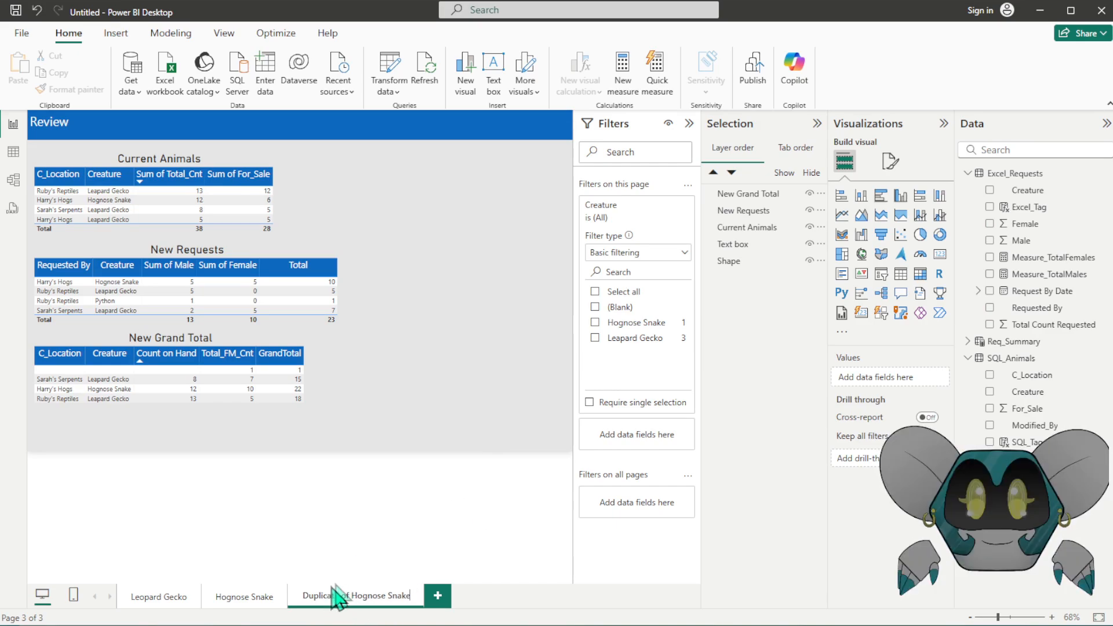
{"action": "left_click_drag", "start_coordinate": [306, 596], "coordinate": [401, 597]}
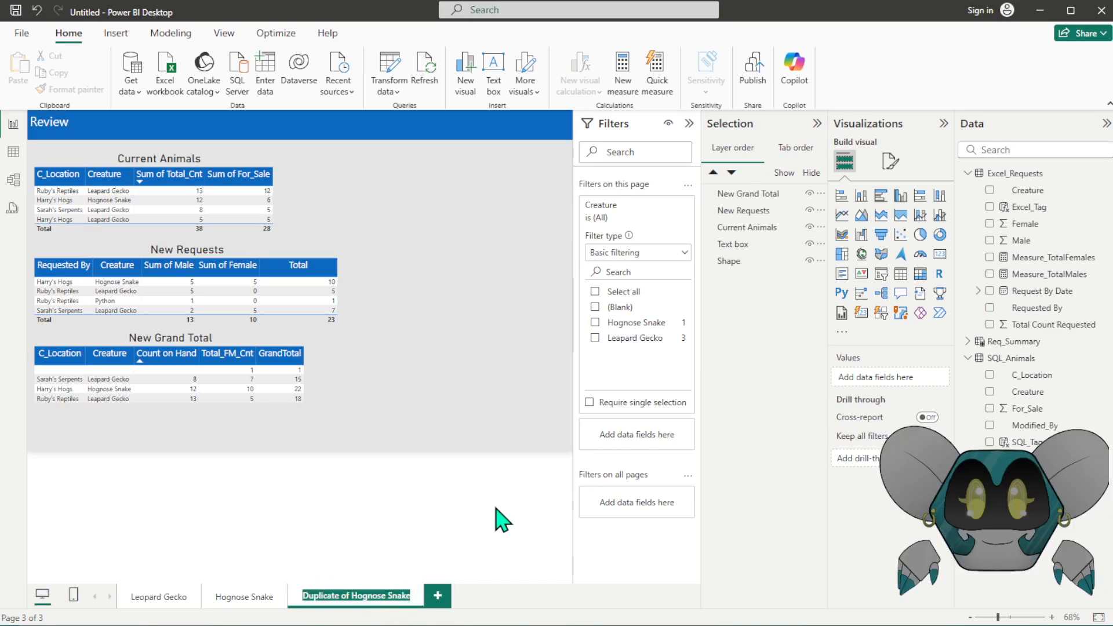
{"action": "key", "text": "BackSpace"}
{"action": "type", "text": "Dev"}
{"action": "key", "text": "Return"}
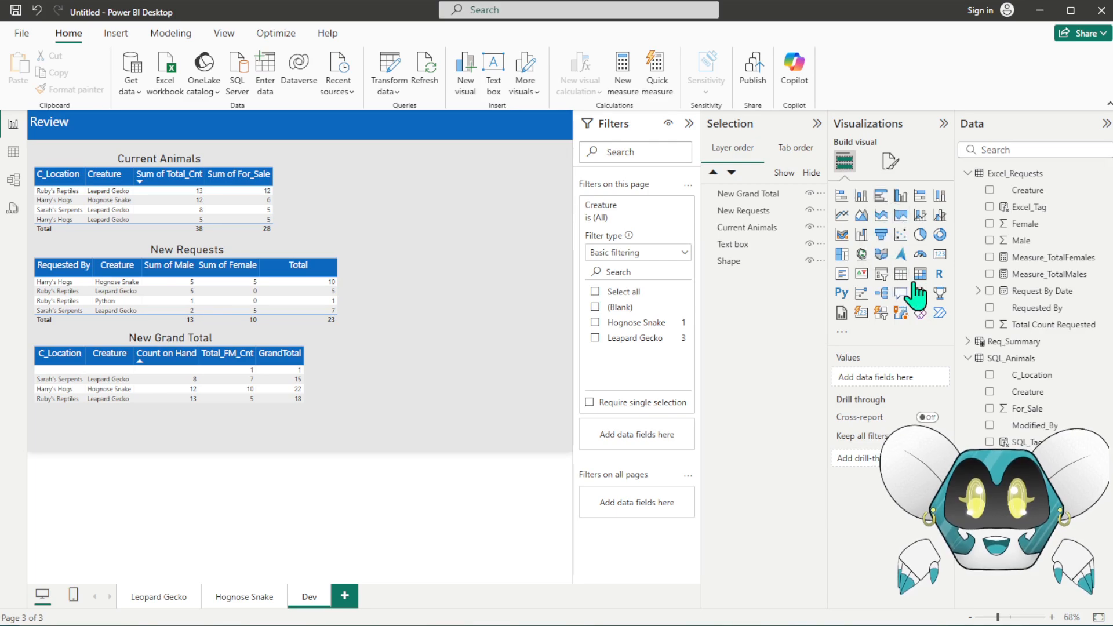
- Add a slicer beside the Current Animals table and fill it with the Creature field from SQL_Animals
{"action": "left_click", "coordinate": [880, 274]}
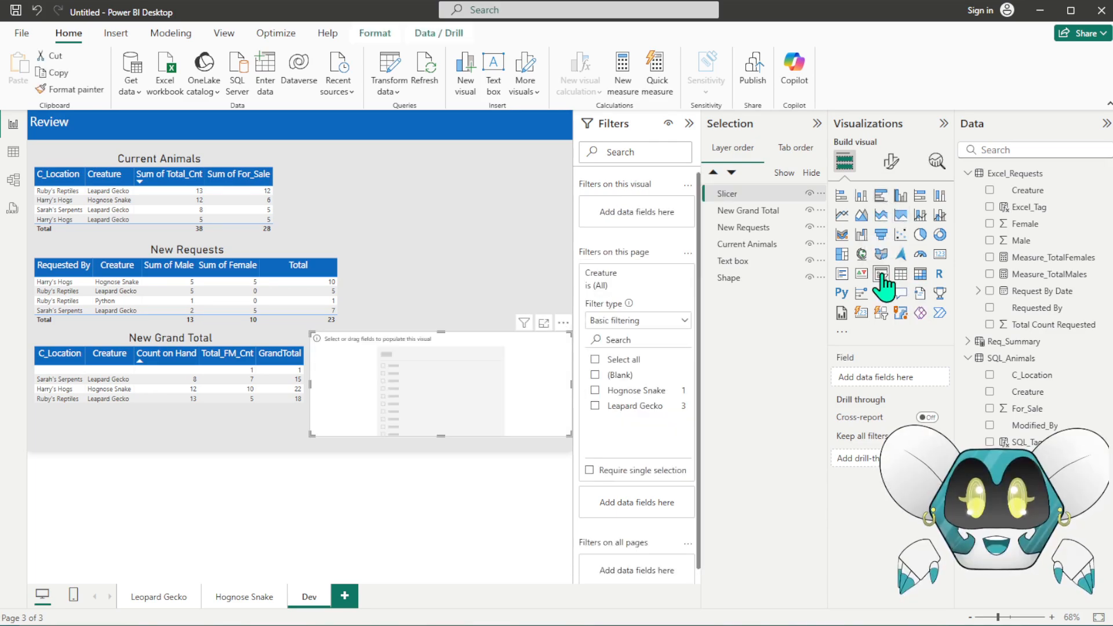
{"action": "left_click_drag", "start_coordinate": [307, 385], "coordinate": [315, 384]}
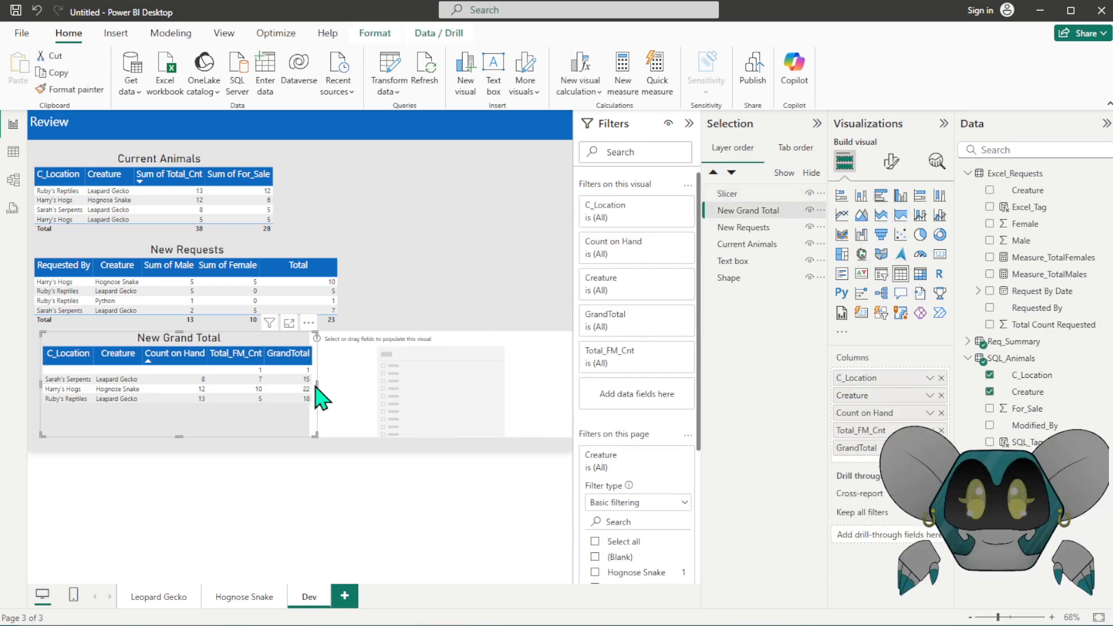
{"action": "left_click", "coordinate": [338, 379]}
{"action": "left_click_drag", "start_coordinate": [424, 382], "coordinate": [427, 204]}
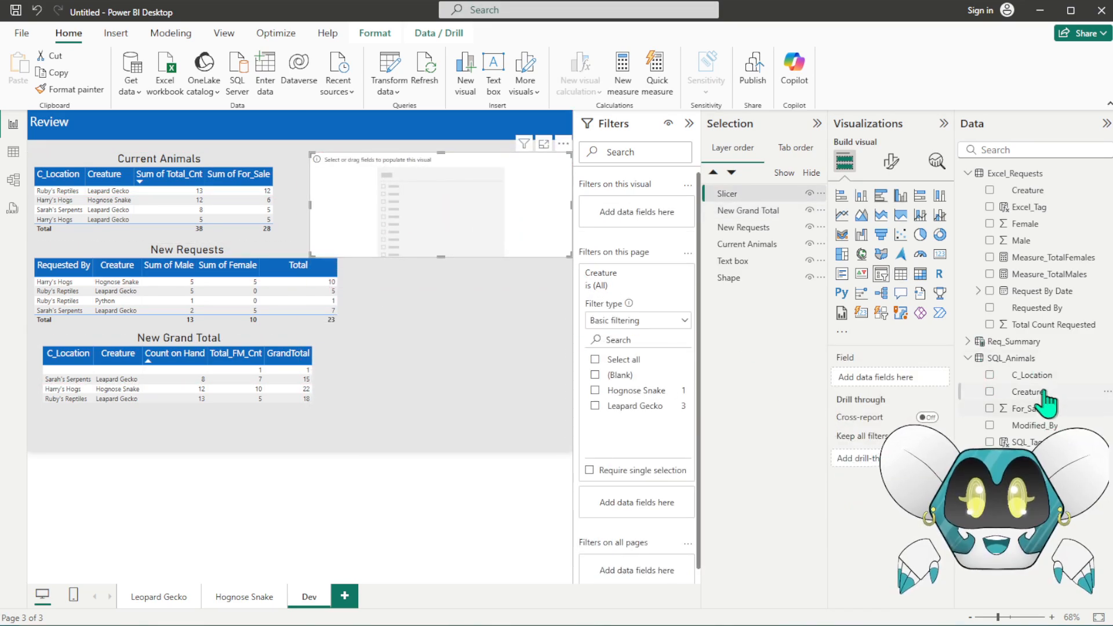
{"action": "left_click", "coordinate": [990, 393]}
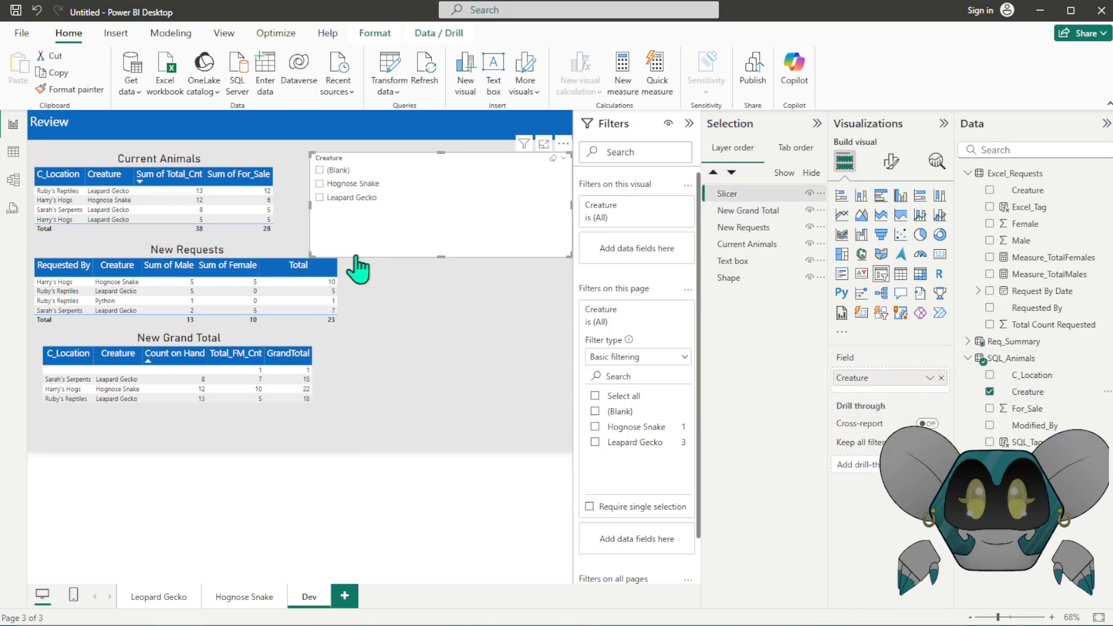
- Shrink the slicer and copy the Current Animals table's formatting onto it with Format Painter
{"action": "left_click_drag", "start_coordinate": [313, 255], "coordinate": [413, 242]}
{"action": "left_click", "coordinate": [248, 200]}
{"action": "left_click", "coordinate": [70, 88]}
{"action": "left_click", "coordinate": [492, 216]}
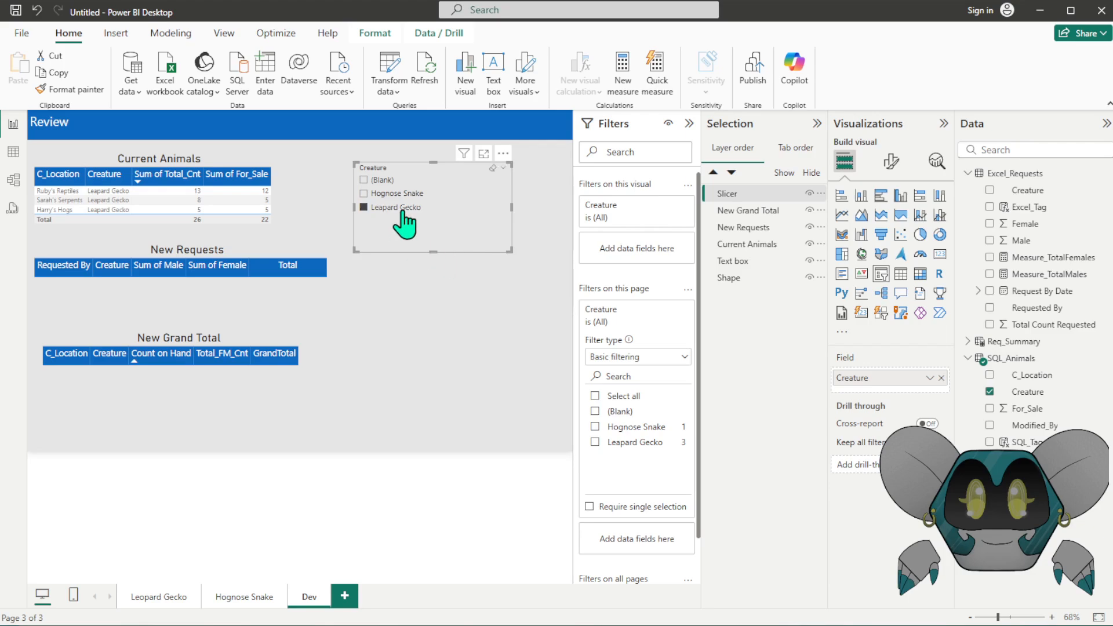
- Test the filtering with the Hognose Snake row and the slicer's Hognose Snake option, shifting the slicer closer to the tables
{"action": "left_click", "coordinate": [432, 325]}
{"action": "left_click", "coordinate": [450, 237]}
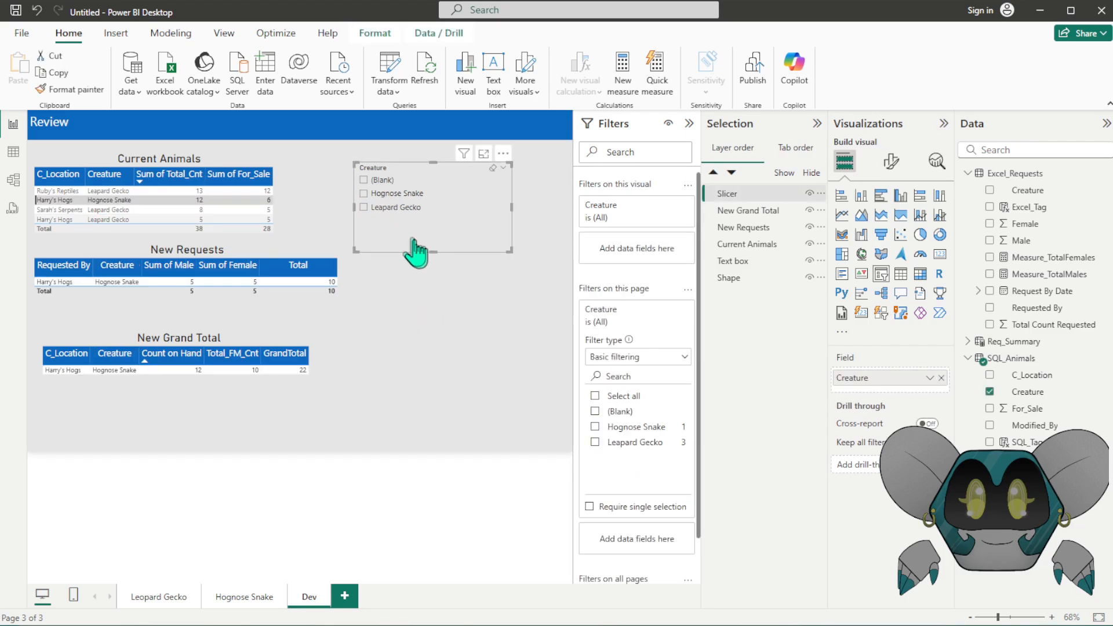
{"action": "left_click", "coordinate": [203, 200]}
{"action": "left_click", "coordinate": [480, 195]}
{"action": "left_click", "coordinate": [429, 183]}
{"action": "left_click_drag", "start_coordinate": [412, 154], "coordinate": [414, 163]}
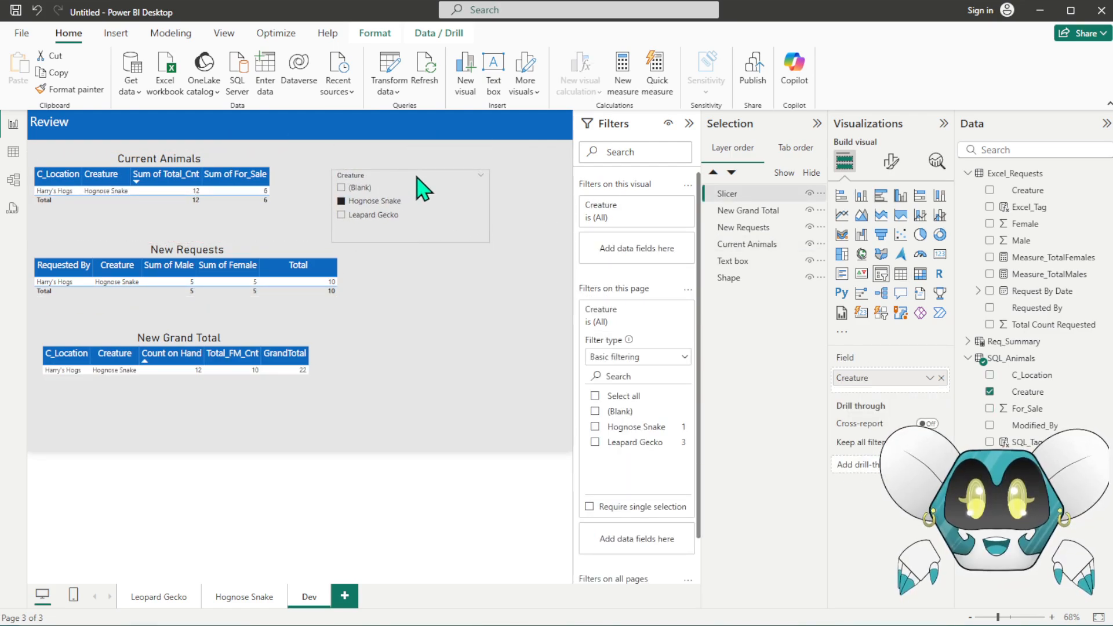
- Turn on the slicer's background effect
{"action": "left_click", "coordinate": [891, 161]}
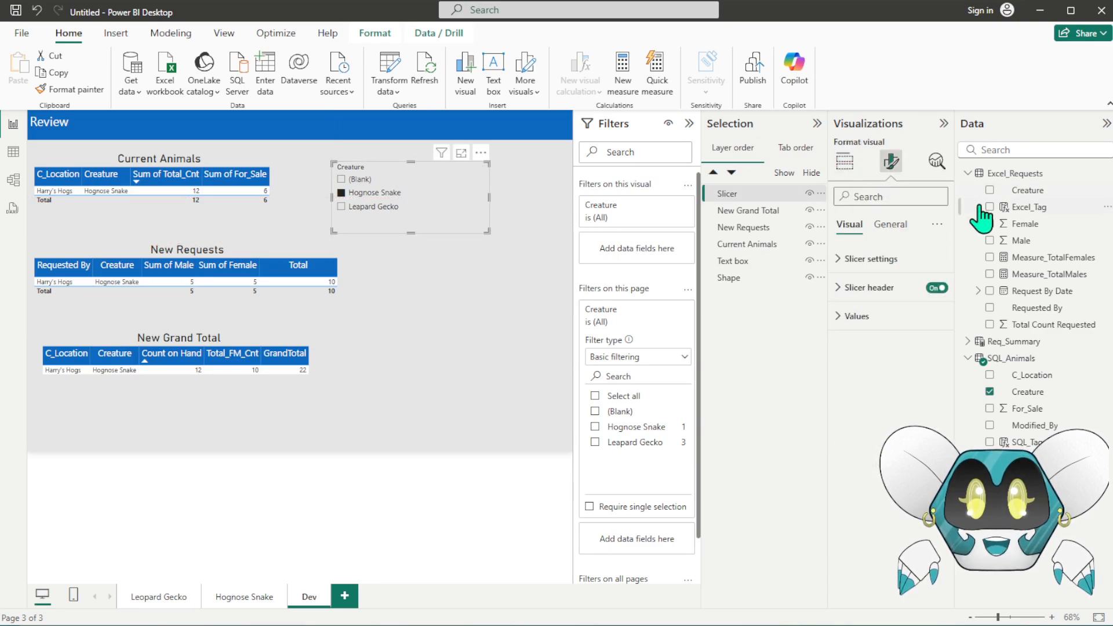
{"action": "left_click", "coordinate": [896, 226]}
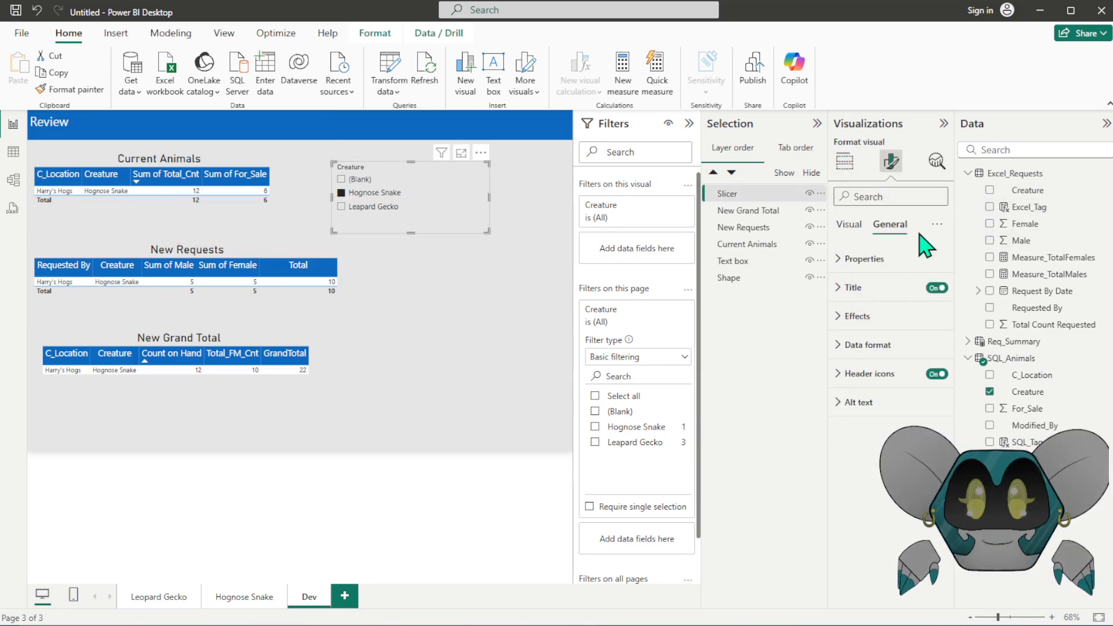
{"action": "left_click", "coordinate": [903, 322]}
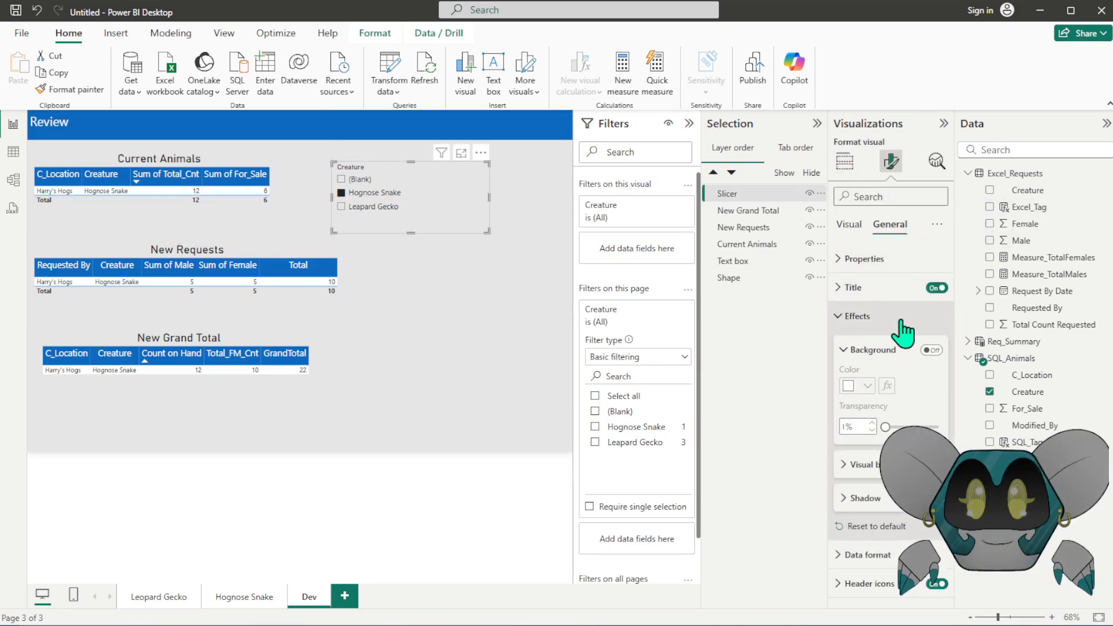
{"action": "left_click", "coordinate": [930, 350]}
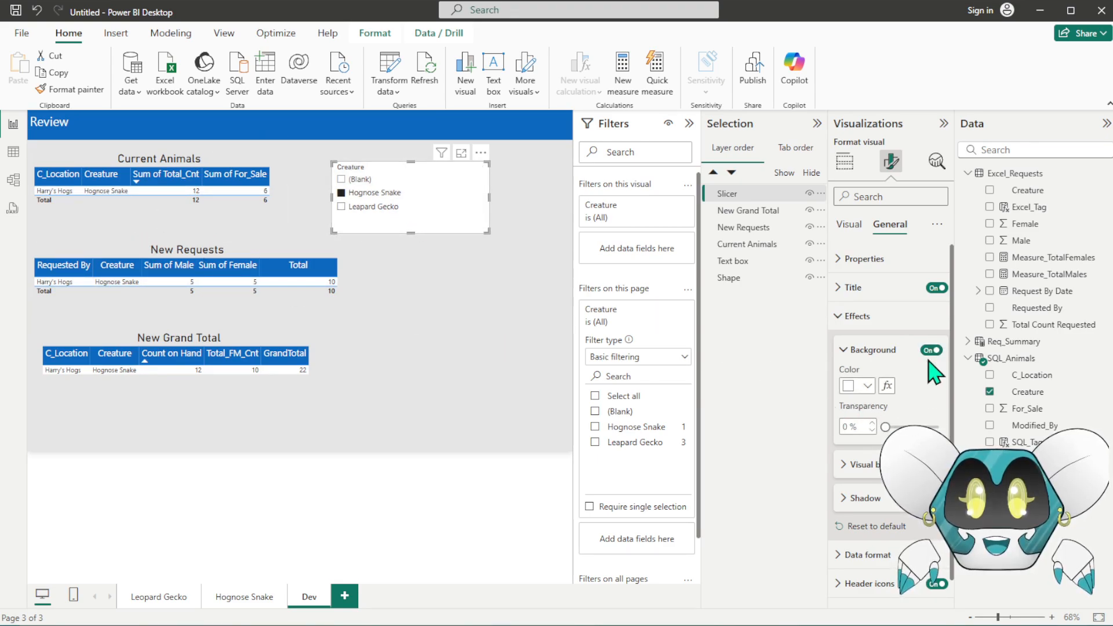
- Give the slicer the title Creature and turn off its slicer header
{"action": "left_click", "coordinate": [850, 288]}
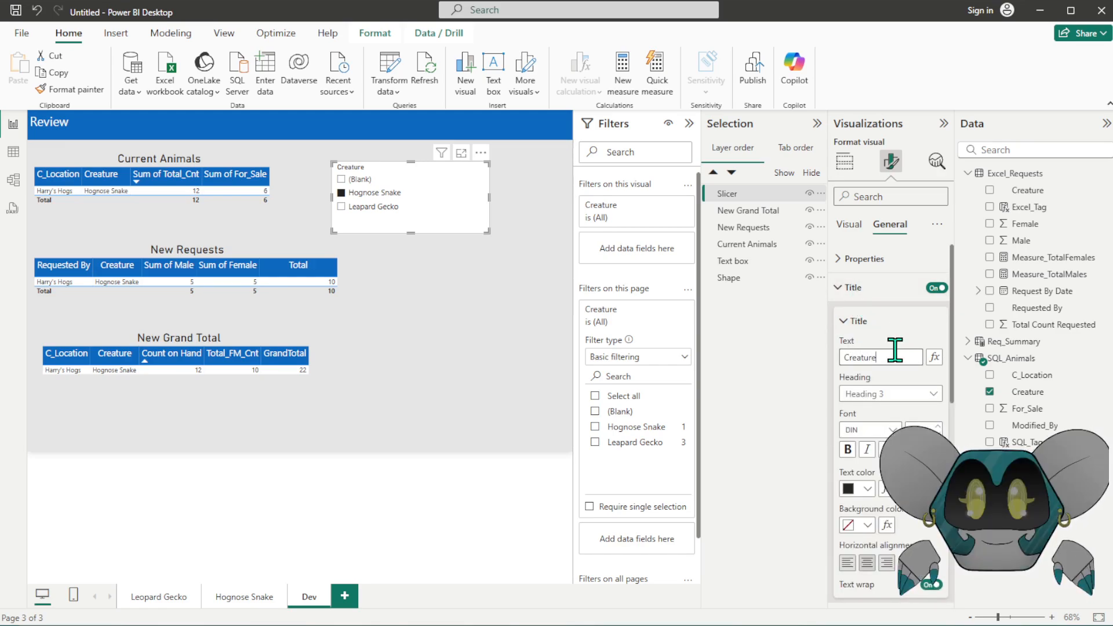
{"action": "left_click", "coordinate": [865, 320]}
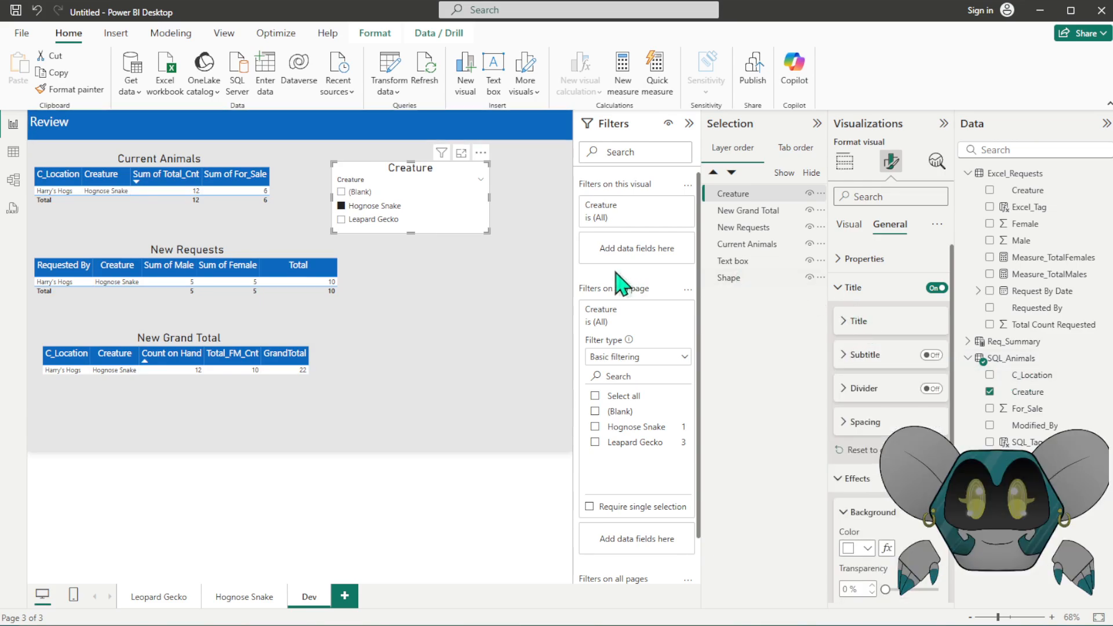
{"action": "left_click", "coordinate": [856, 288]}
{"action": "left_click", "coordinate": [904, 318]}
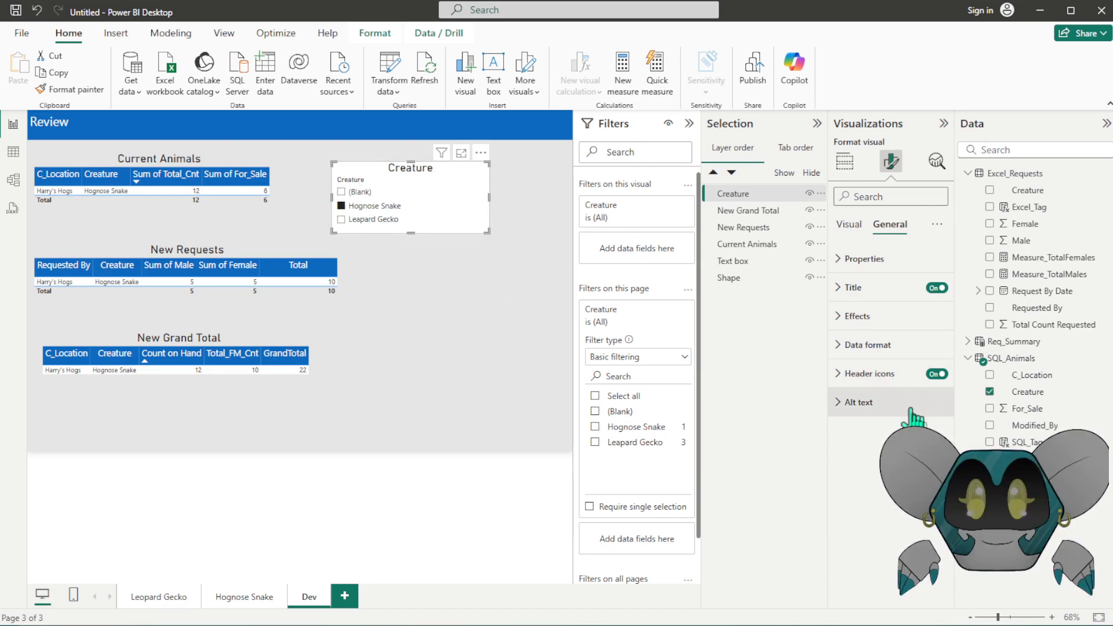
{"action": "left_click", "coordinate": [859, 225]}
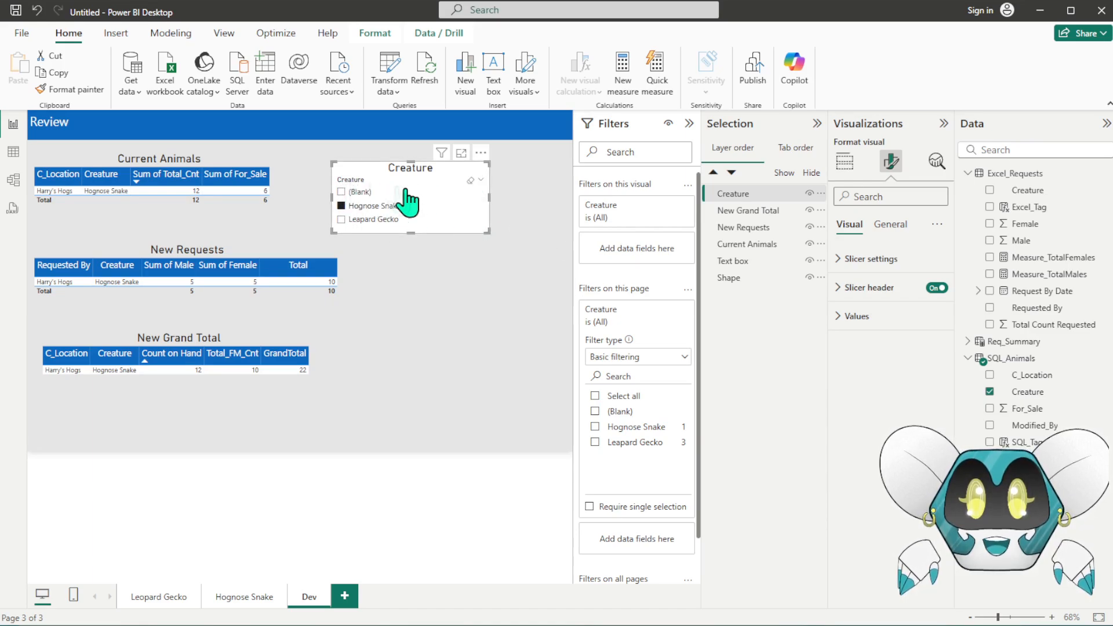
{"action": "left_click", "coordinate": [937, 287]}
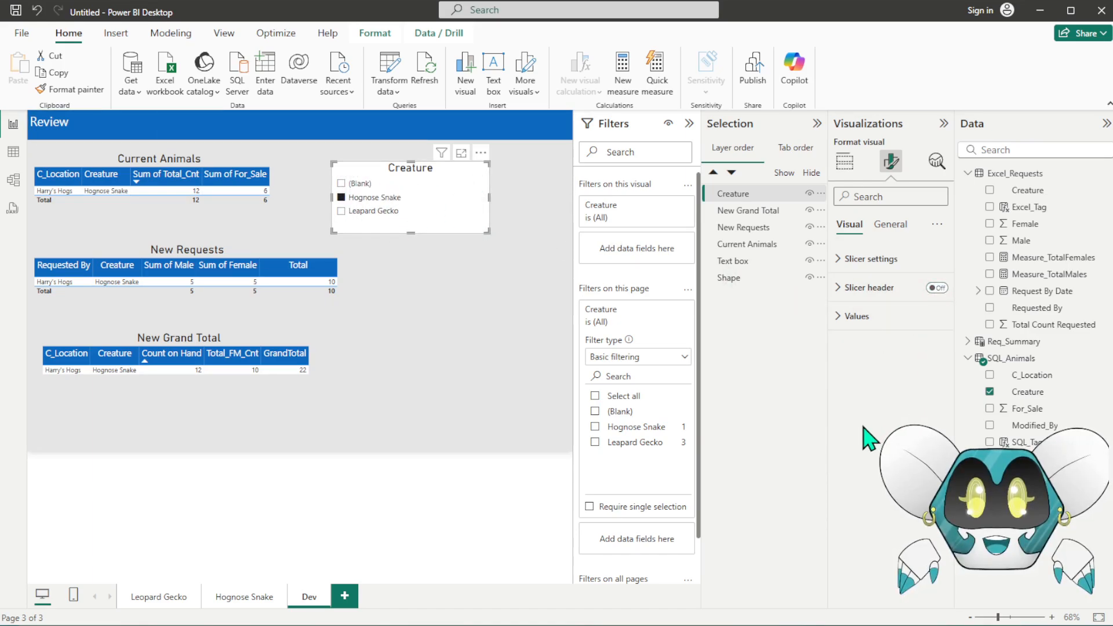
- Give the slicer's title a blue background and white text to match the table headers
{"action": "left_click", "coordinate": [904, 226]}
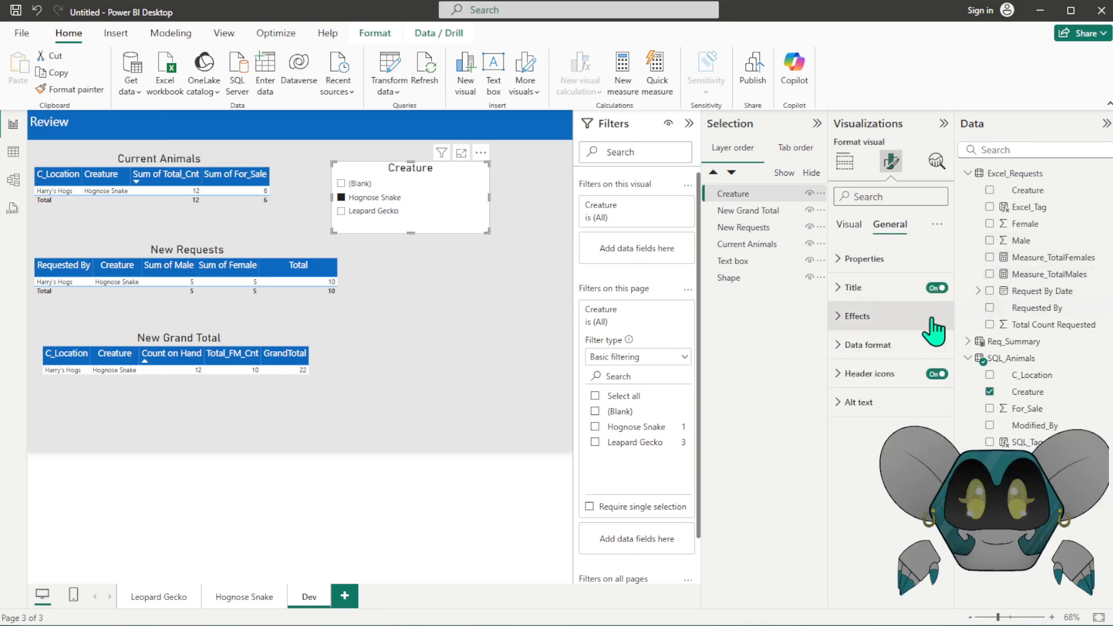
{"action": "left_click", "coordinate": [858, 288]}
{"action": "left_click", "coordinate": [887, 321]}
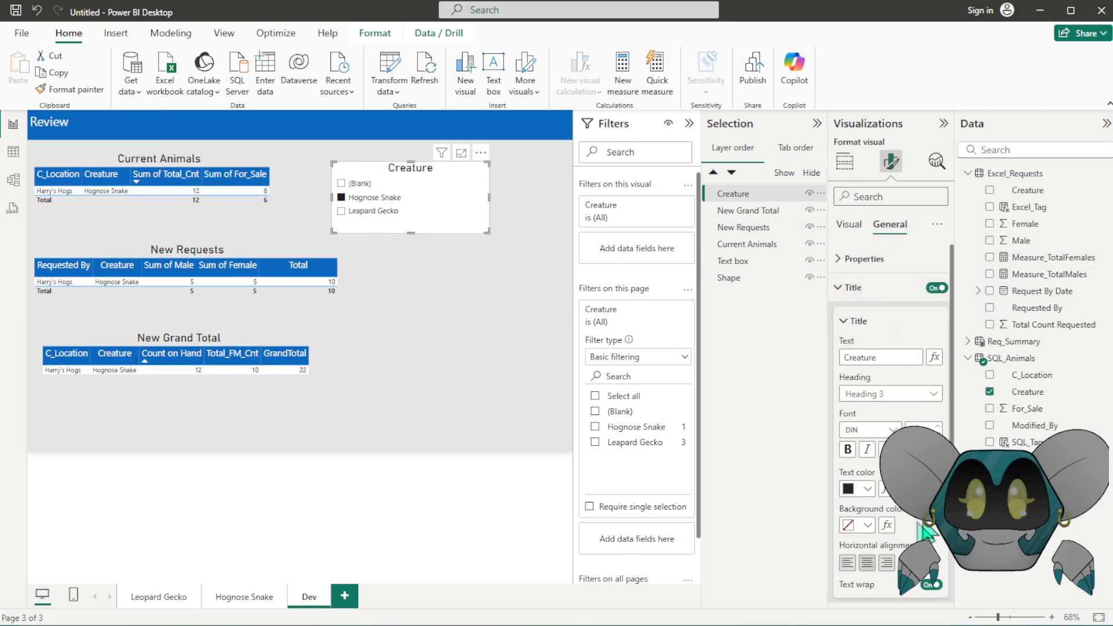
{"action": "left_click", "coordinate": [867, 525]}
{"action": "left_click", "coordinate": [849, 441]}
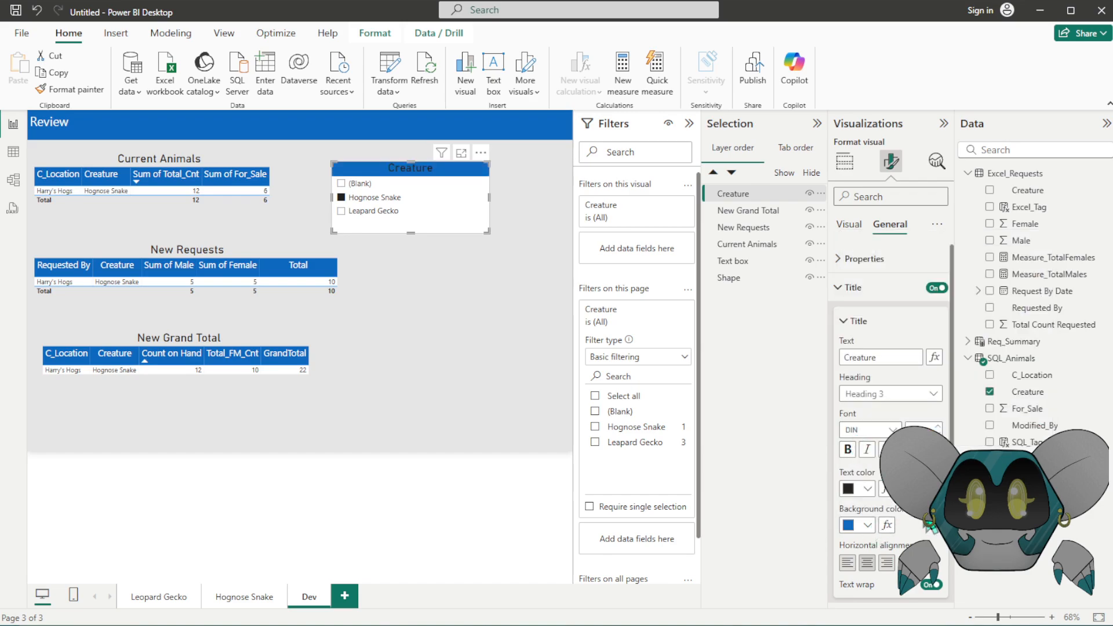
{"action": "left_click", "coordinate": [868, 489]}
{"action": "left_click", "coordinate": [857, 267]}
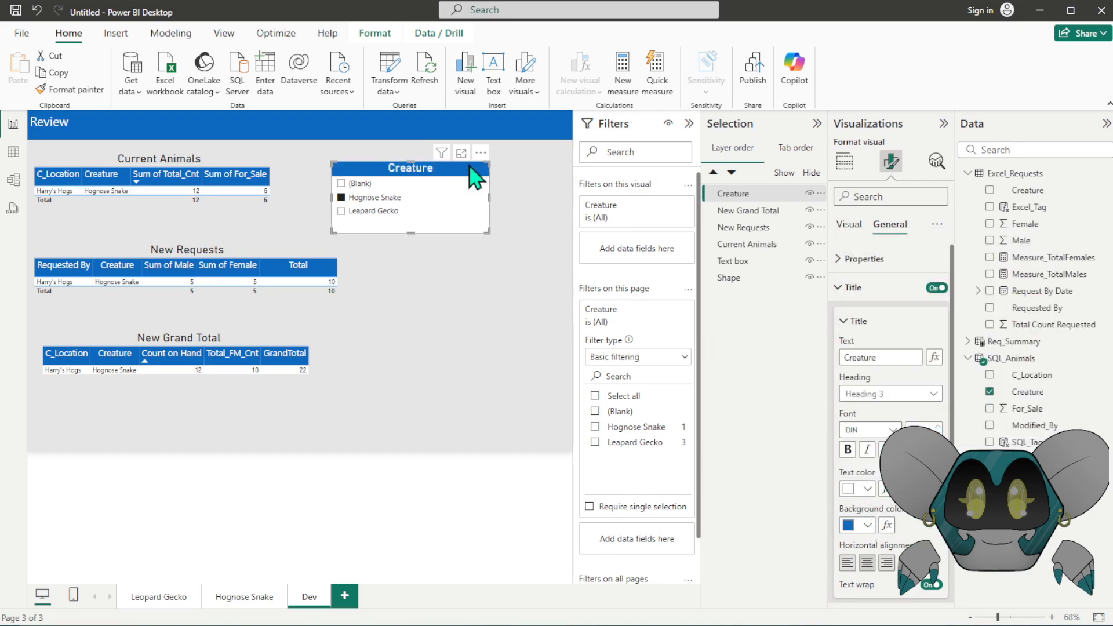
- Narrow the Creature slicer and move it to the report page's upper-right corner, clearing its Hognose Snake selection
{"action": "left_click_drag", "start_coordinate": [490, 198], "coordinate": [435, 200]}
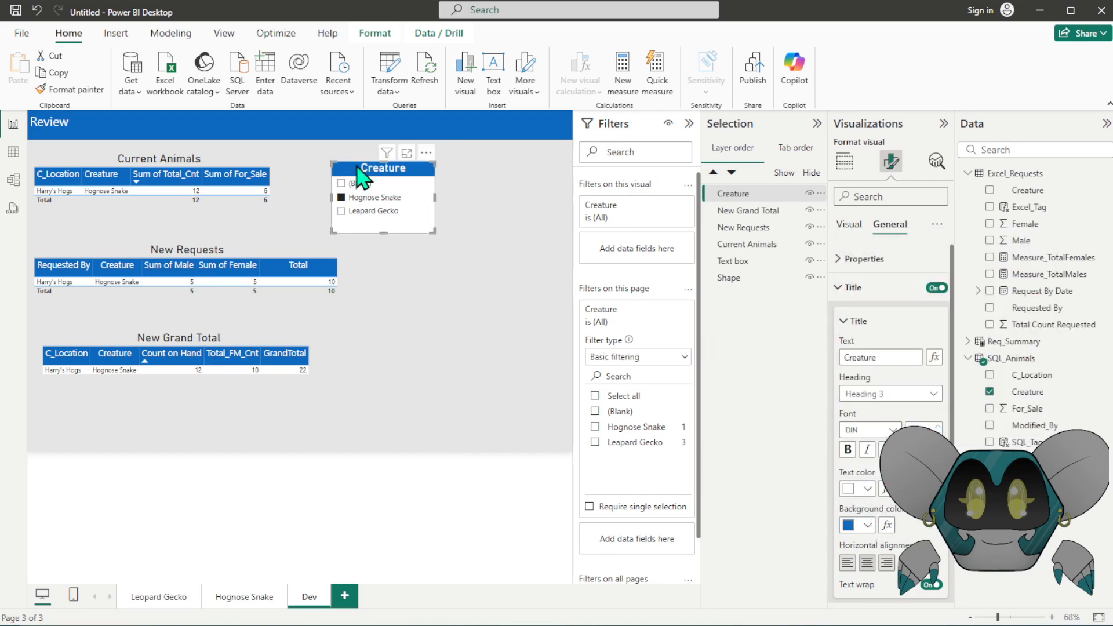
{"action": "left_click_drag", "start_coordinate": [364, 180], "coordinate": [487, 172]}
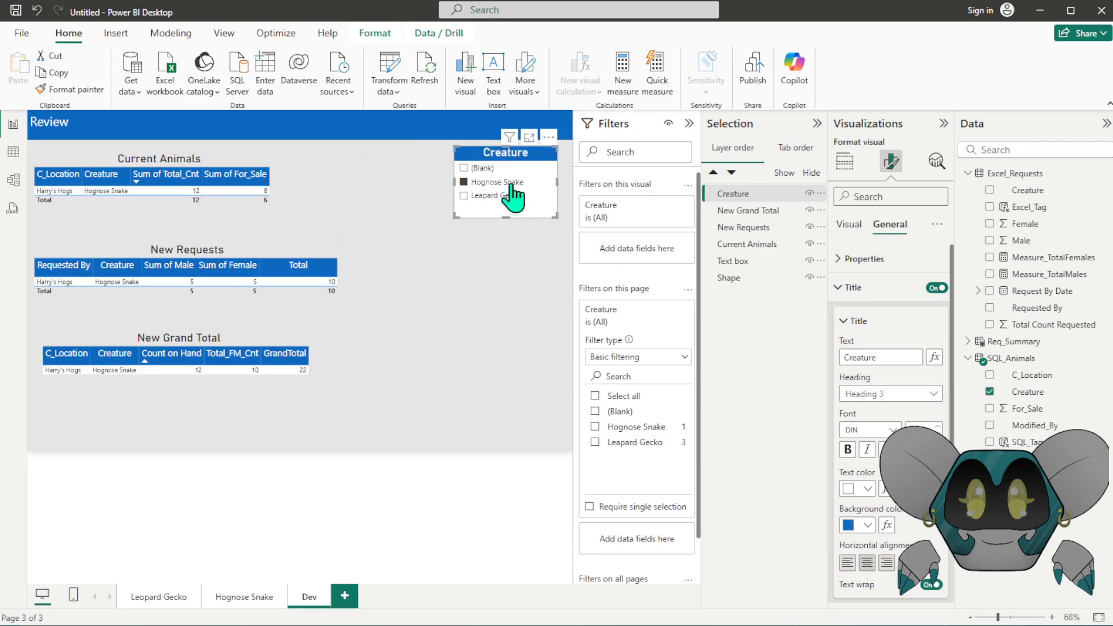
{"action": "left_click", "coordinate": [497, 182]}
{"action": "left_click", "coordinate": [520, 270]}
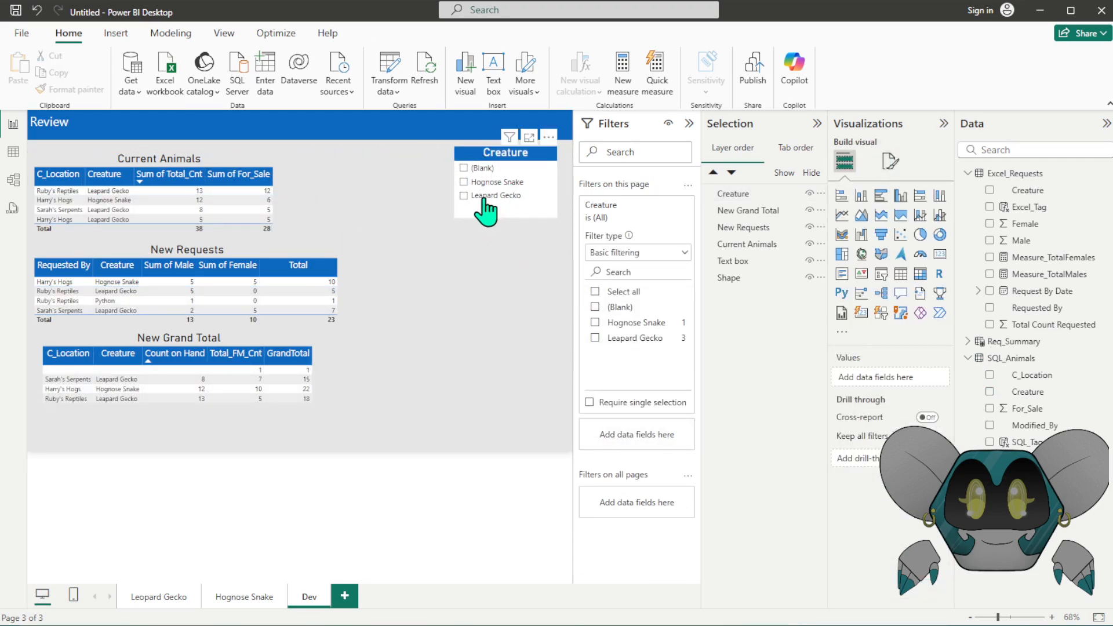
- Test the Creature slicer by switching between Hognose Snake and Leapard Gecko, ending on Leapard Gecko
{"action": "left_click", "coordinate": [506, 195]}
{"action": "left_click", "coordinate": [508, 196]}
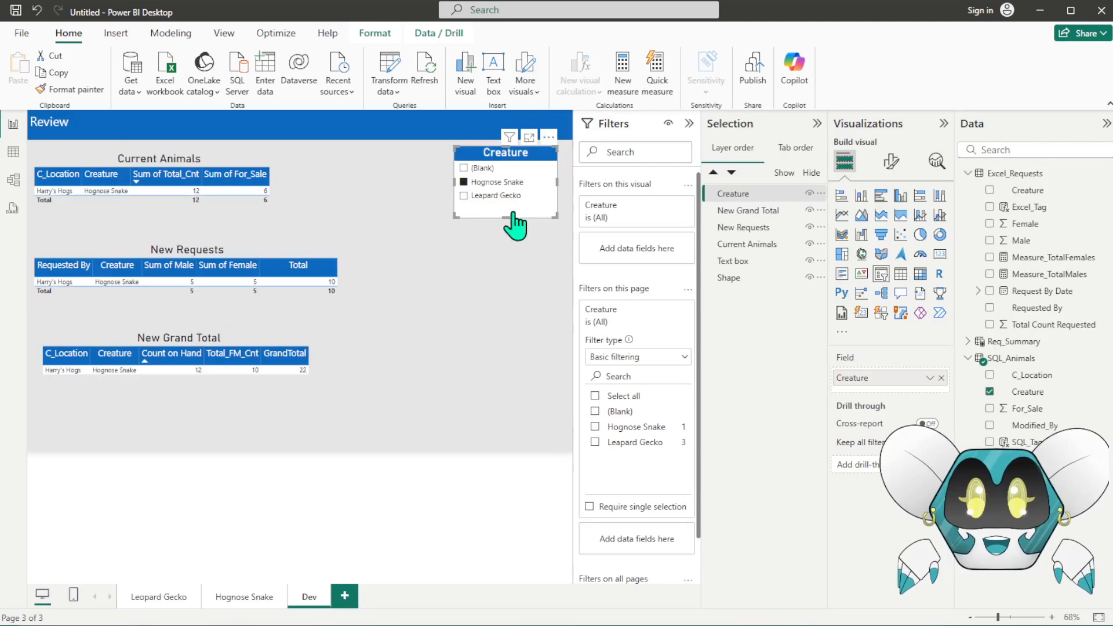
{"action": "left_click", "coordinate": [499, 183]}
{"action": "left_click", "coordinate": [493, 197]}
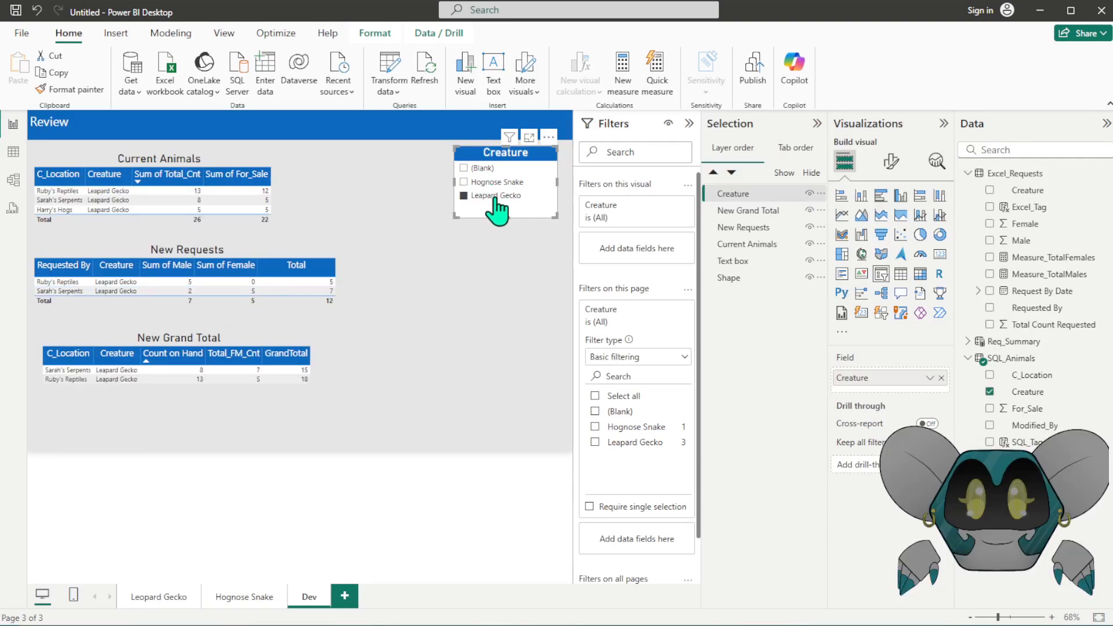
{"action": "left_click", "coordinate": [503, 183]}
{"action": "left_click", "coordinate": [503, 197]}
- Collapse the Filters, Selection and Visualizations panes to enlarge the report page view
{"action": "left_click", "coordinate": [688, 124]}
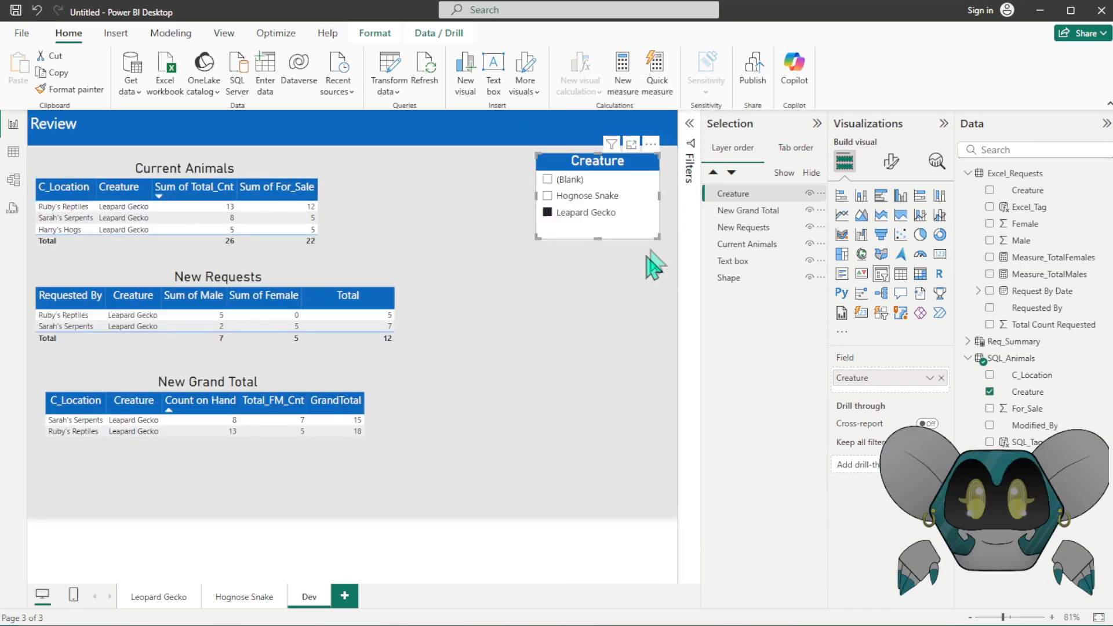
{"action": "left_click", "coordinate": [668, 278]}
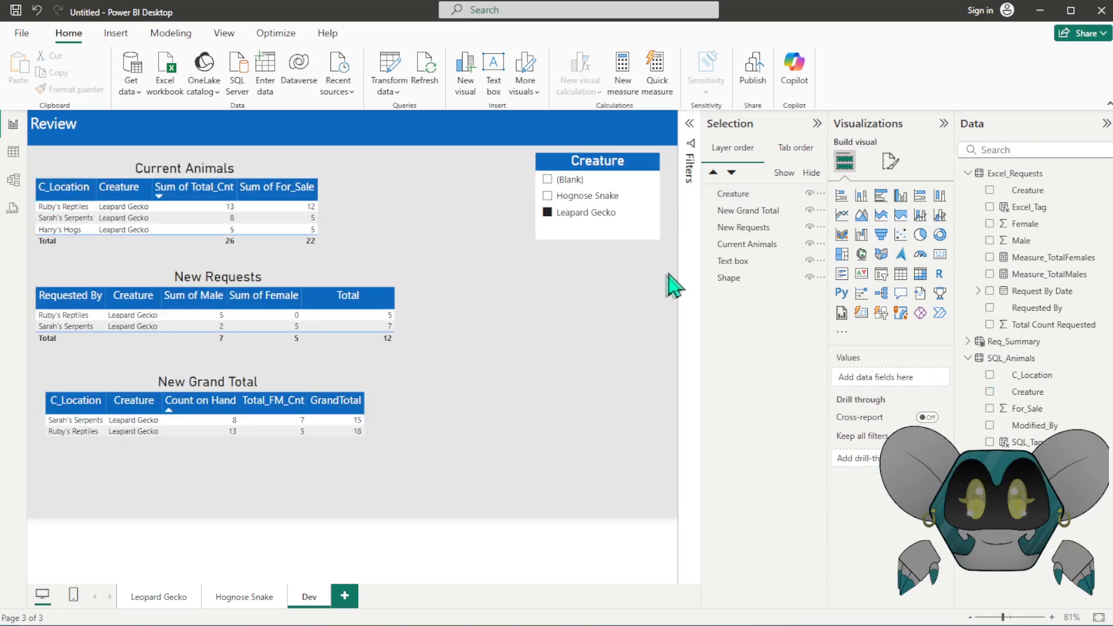
{"action": "left_click", "coordinate": [817, 123]}
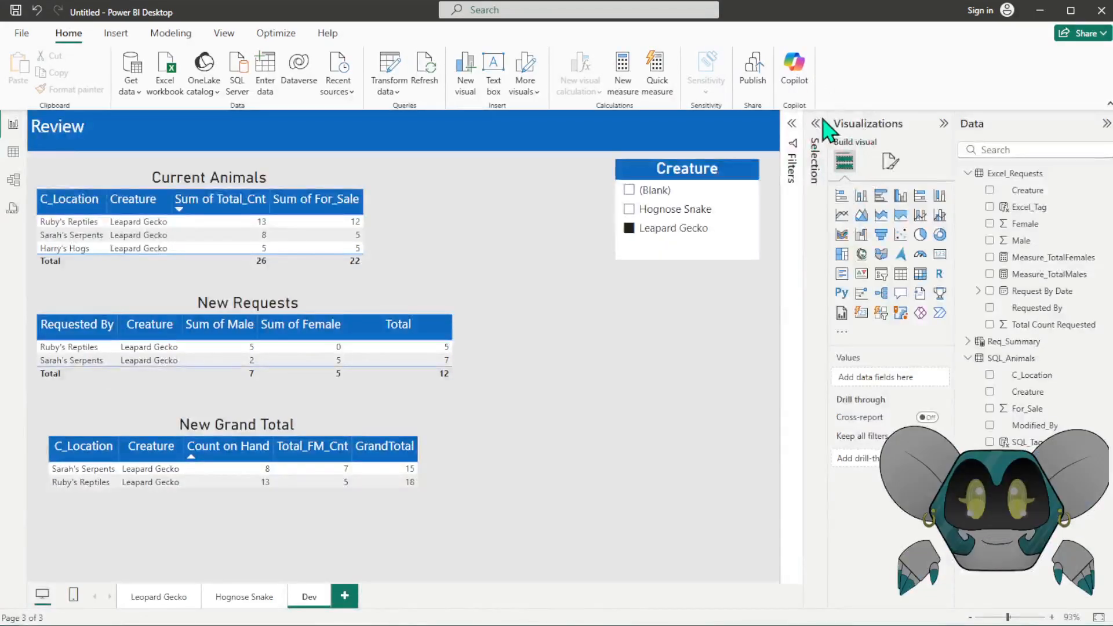
{"action": "left_click", "coordinate": [943, 124]}
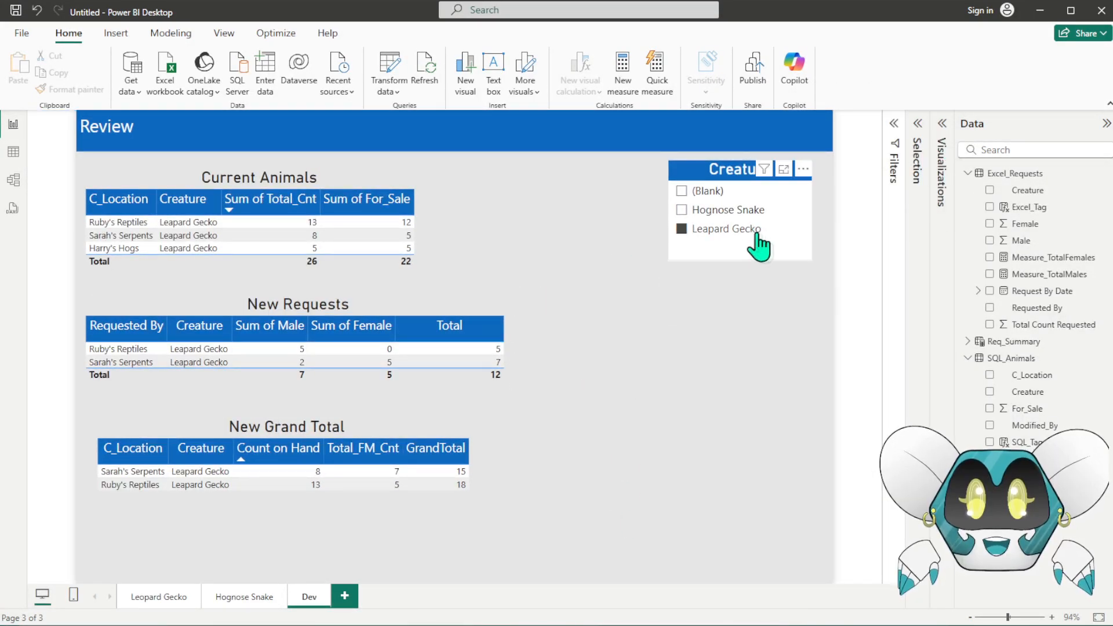
- Widen the Creature slicer on the Dev page by extending its left edge outward
{"action": "left_click", "coordinate": [941, 125]}
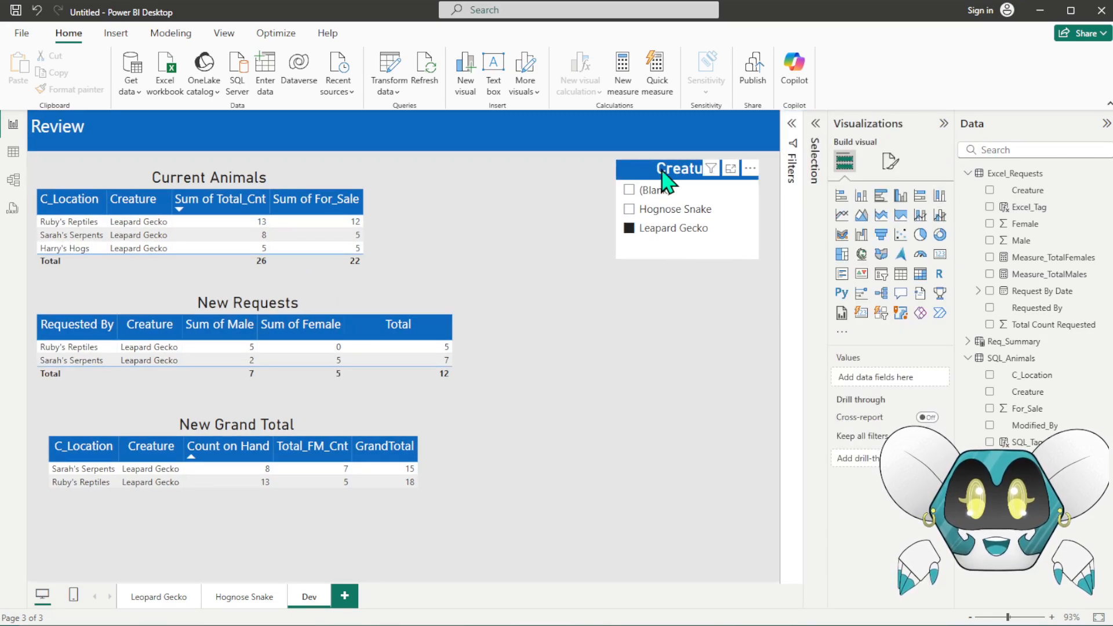
{"action": "left_click", "coordinate": [750, 168]}
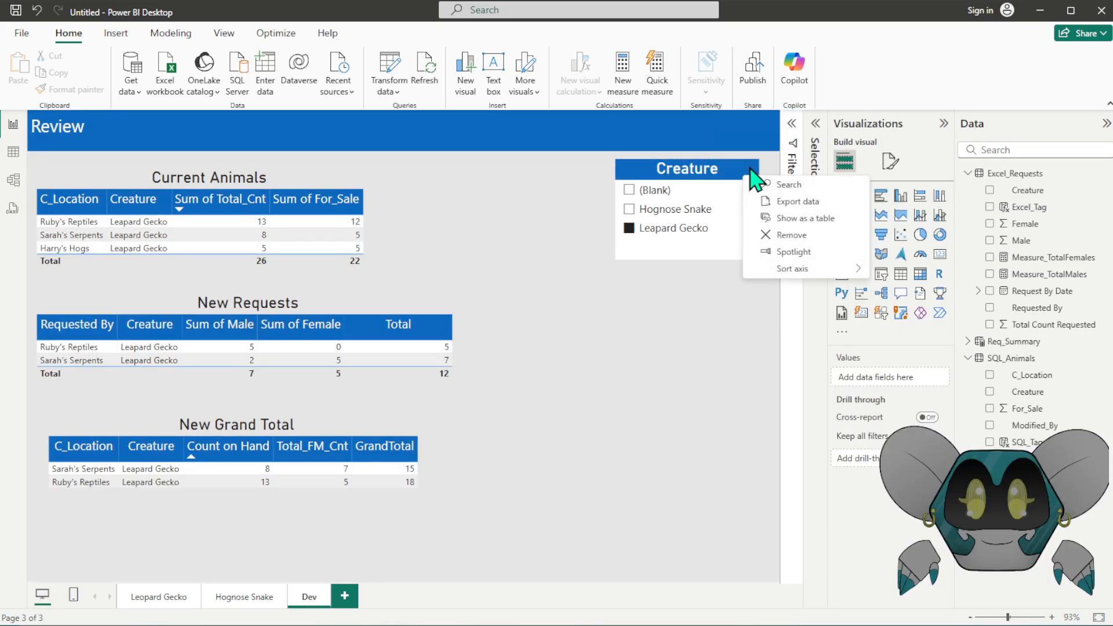
{"action": "left_click", "coordinate": [706, 348]}
{"action": "left_click", "coordinate": [706, 223]}
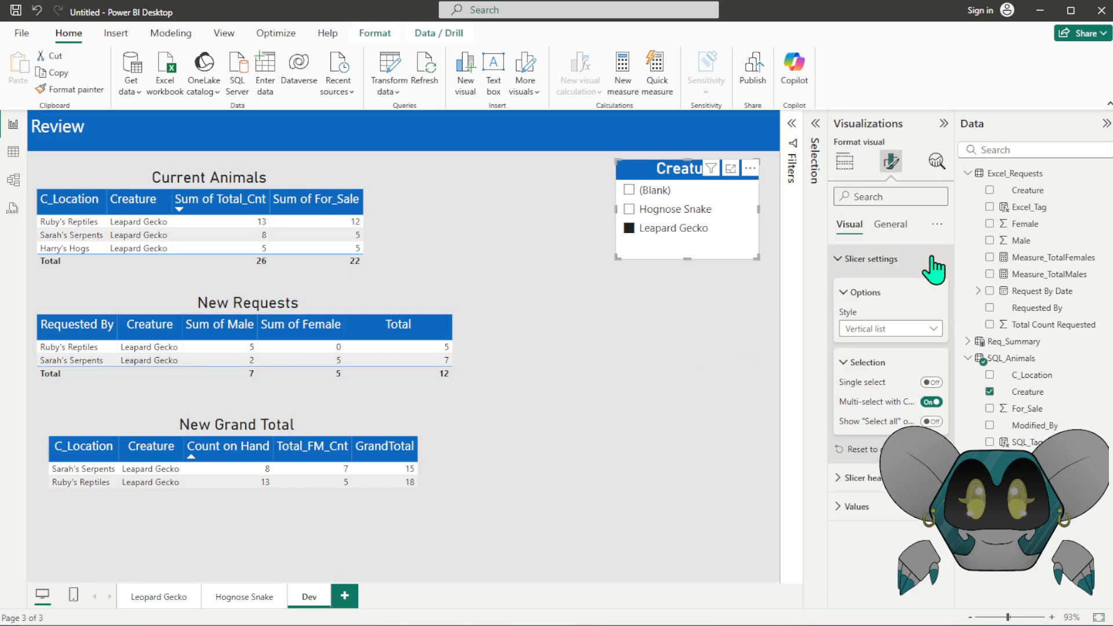
{"action": "left_click_drag", "start_coordinate": [615, 209], "coordinate": [565, 208]}
- Filter the Creature slicer to Hognose Snake and turn off its multi-select with CTRL option
{"action": "left_click", "coordinate": [645, 213]}
{"action": "left_click", "coordinate": [631, 232]}
{"action": "left_click", "coordinate": [606, 215]}
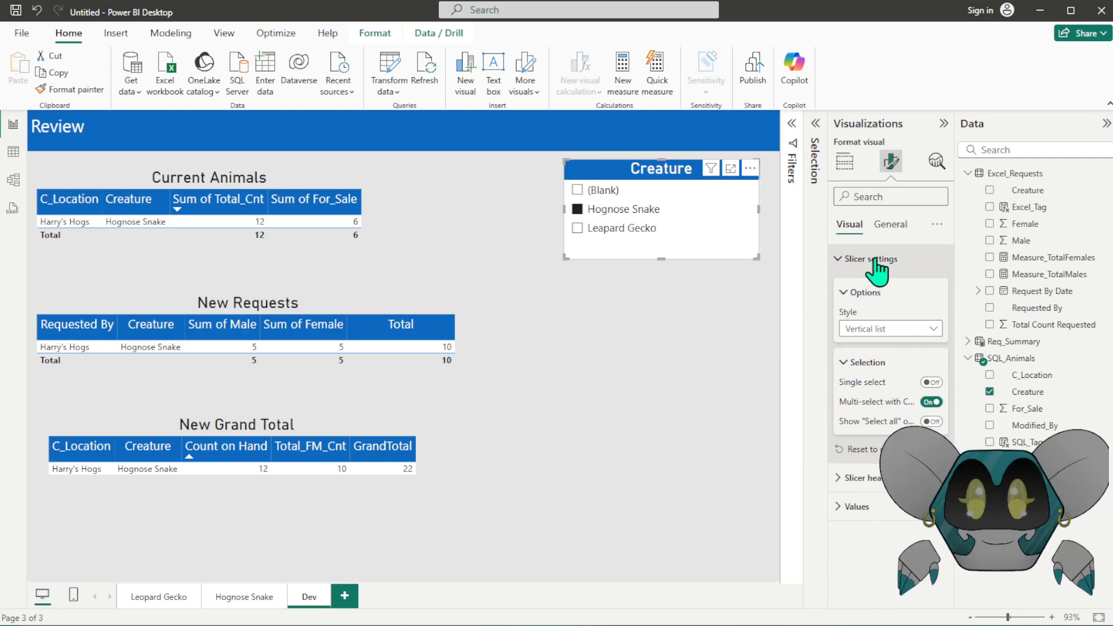
{"action": "left_click", "coordinate": [907, 263]}
{"action": "left_click", "coordinate": [926, 264]}
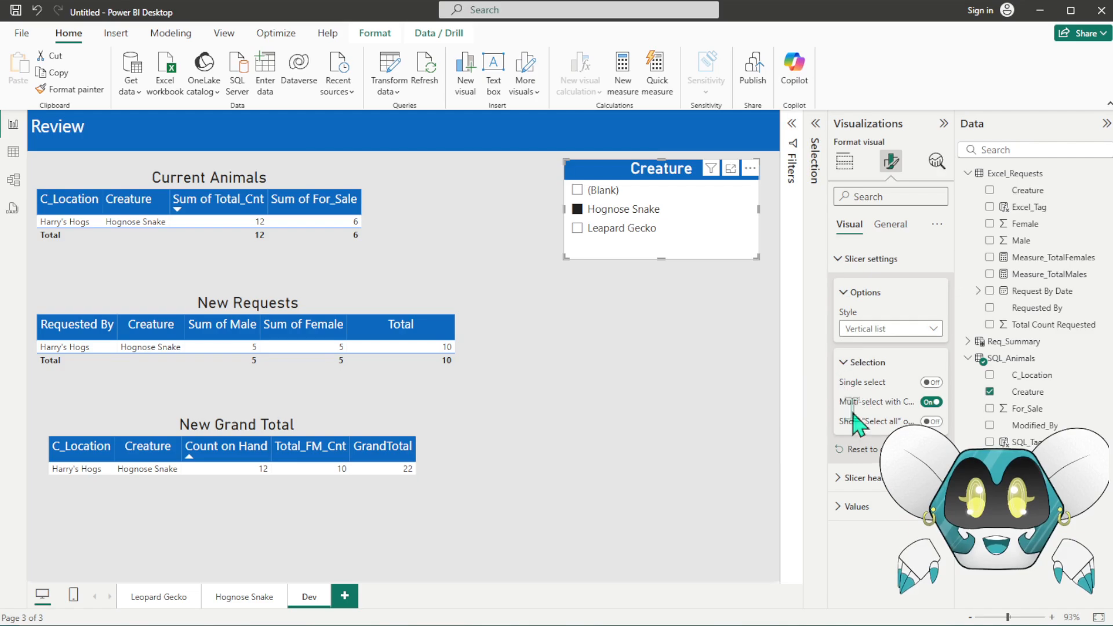
{"action": "mouse_move", "coordinate": [848, 399]}
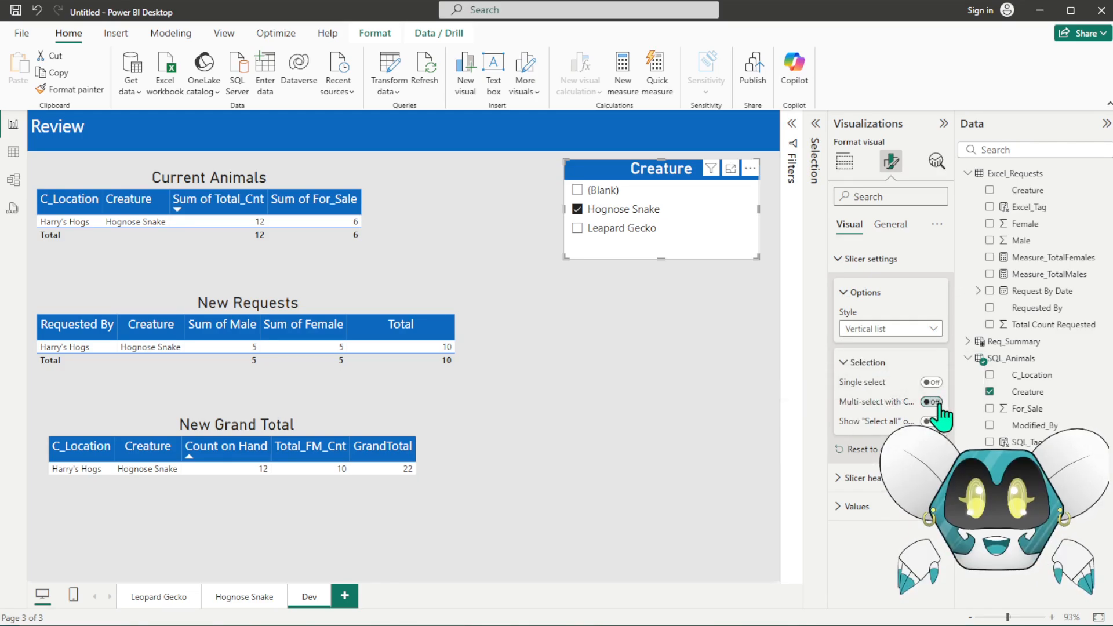
- Test multiple selection in the Creature slicer by toggling (Blank), Hognose Snake and Leapard Gecko in different combinations, ending with all three cleared
{"action": "left_click", "coordinate": [616, 229]}
{"action": "left_click", "coordinate": [617, 210]}
{"action": "left_click", "coordinate": [617, 191]}
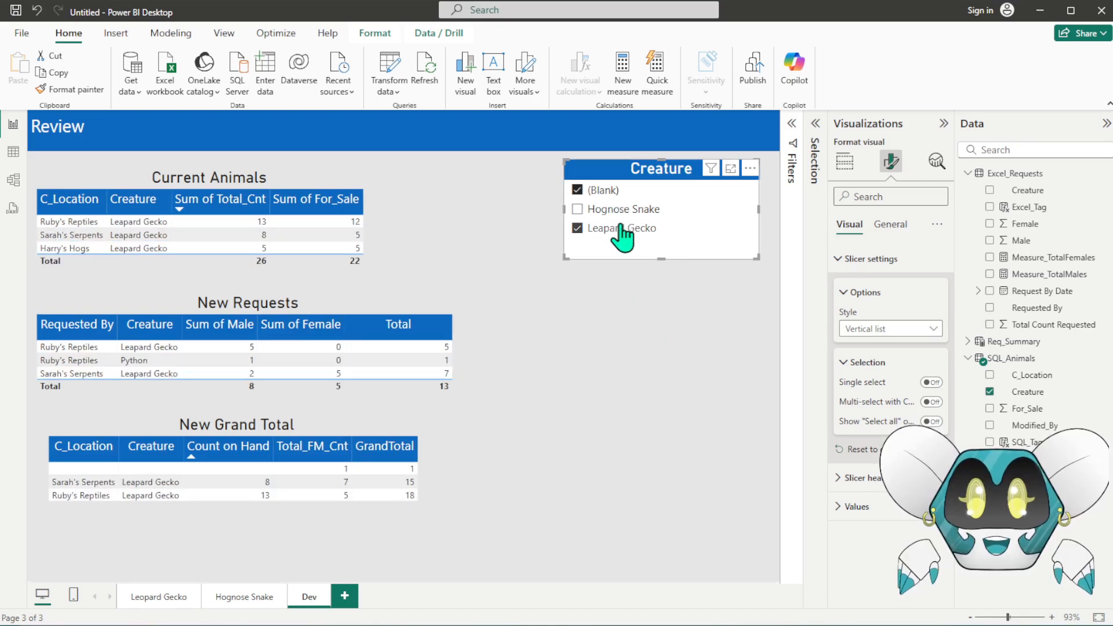
{"action": "left_click", "coordinate": [612, 211]}
{"action": "left_click", "coordinate": [616, 229]}
{"action": "left_click", "coordinate": [614, 210]}
{"action": "left_click", "coordinate": [611, 192]}
{"action": "left_click", "coordinate": [611, 207]}
{"action": "left_click", "coordinate": [606, 191]}
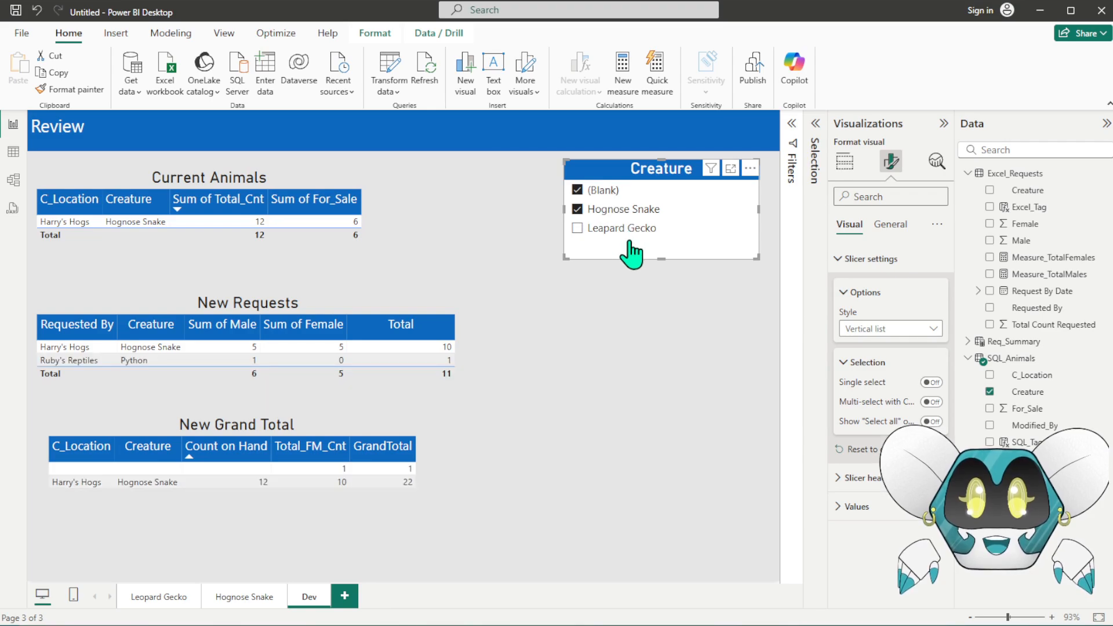
{"action": "left_click", "coordinate": [609, 210]}
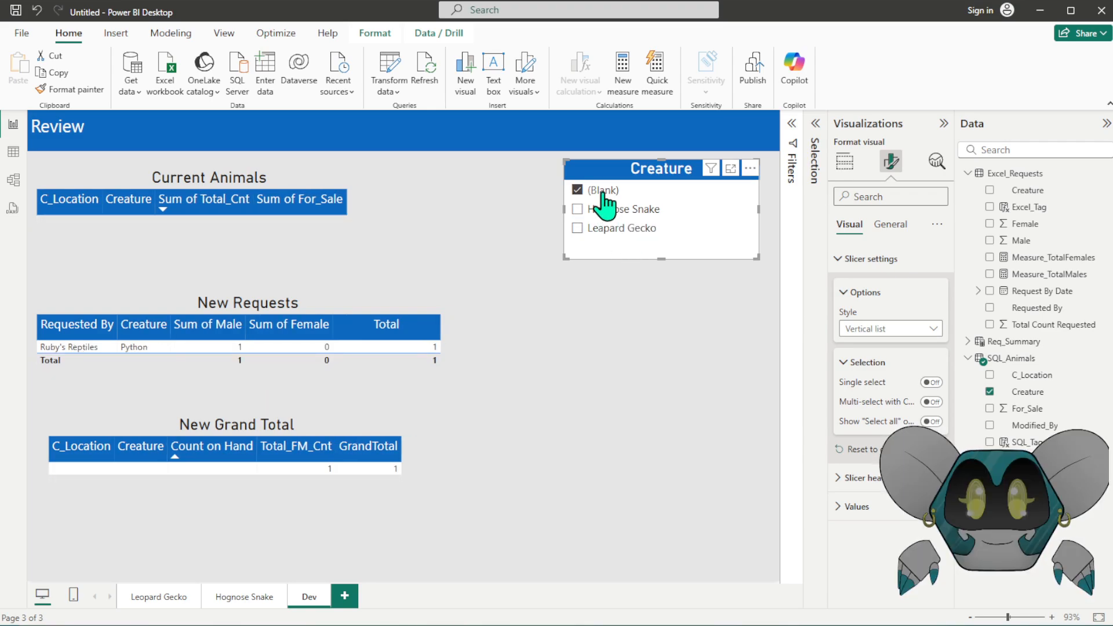
{"action": "left_click", "coordinate": [602, 192]}
- Duplicate the New Requests table, place the copy beside the original beneath the Creature slicer, and narrow it to fit the page
{"action": "left_click", "coordinate": [252, 309]}
{"action": "left_click", "coordinate": [555, 327]}
{"action": "left_click_drag", "start_coordinate": [318, 307], "coordinate": [628, 301]}
{"action": "left_click_drag", "start_coordinate": [352, 353], "coordinate": [475, 354]}
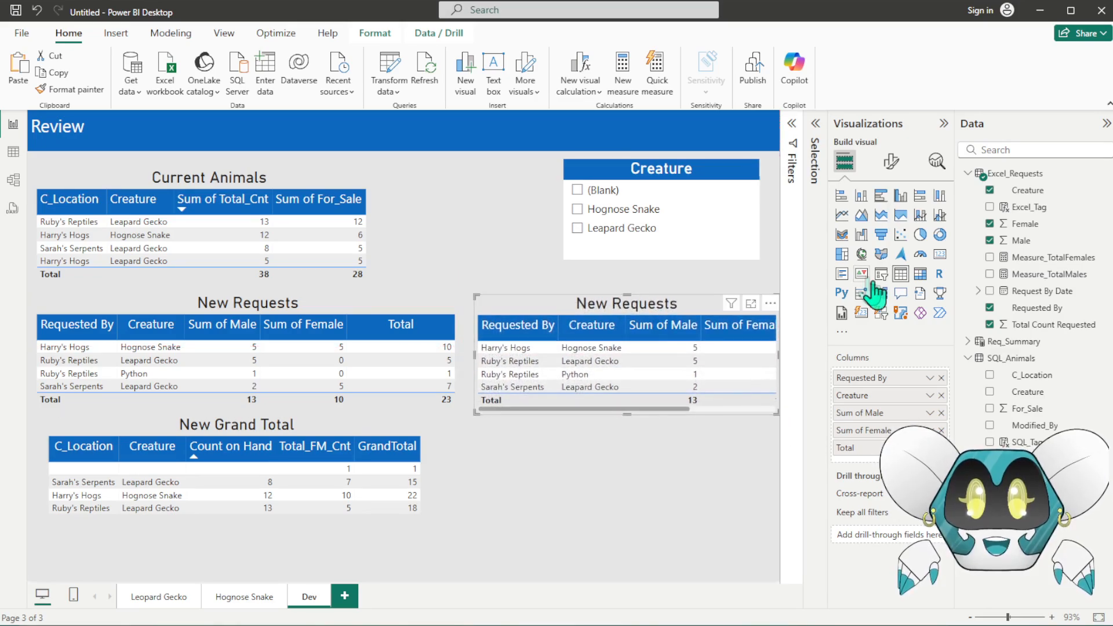
- Convert the copied New Requests table to a pie chart, trying a donut chart as well, and make the pie chart taller
{"action": "left_click", "coordinate": [921, 236]}
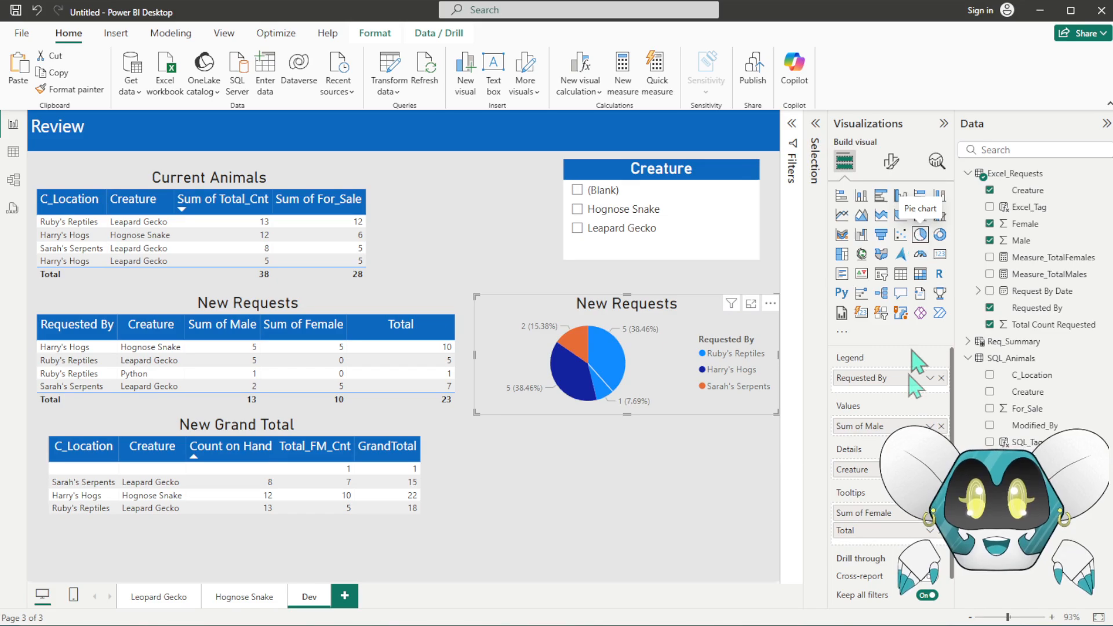
{"action": "left_click", "coordinate": [938, 236]}
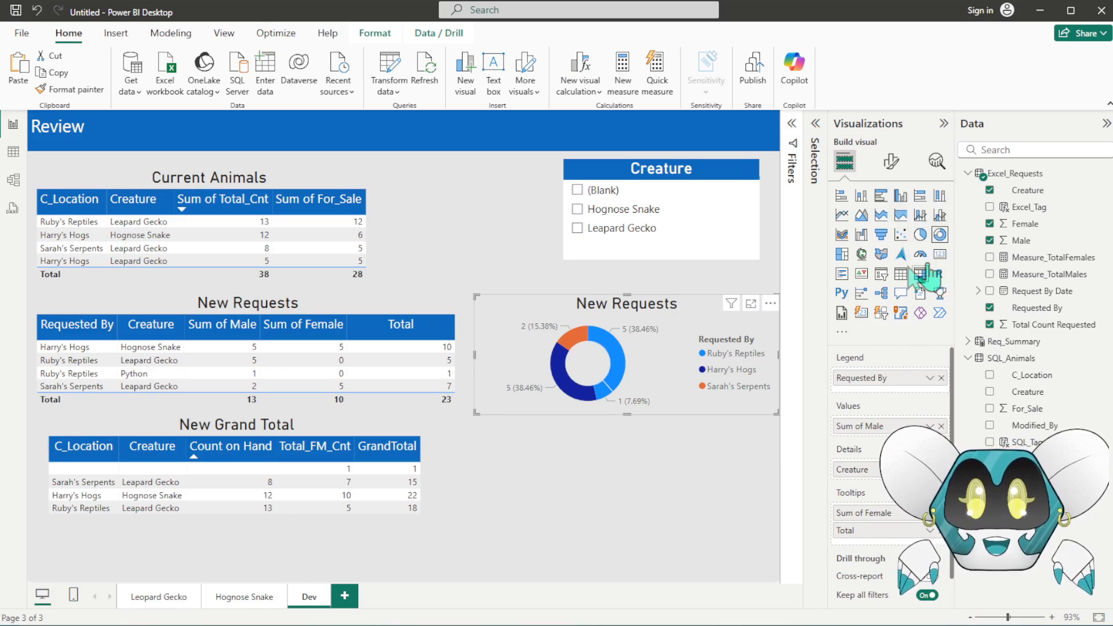
{"action": "left_click", "coordinate": [921, 235]}
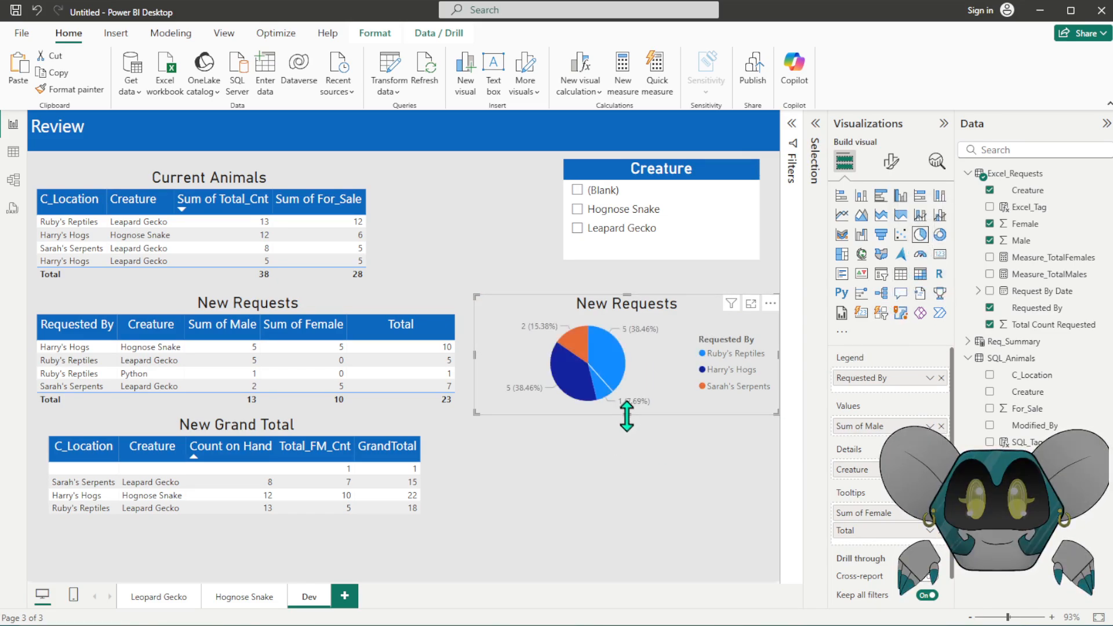
{"action": "left_click_drag", "start_coordinate": [626, 414], "coordinate": [619, 471]}
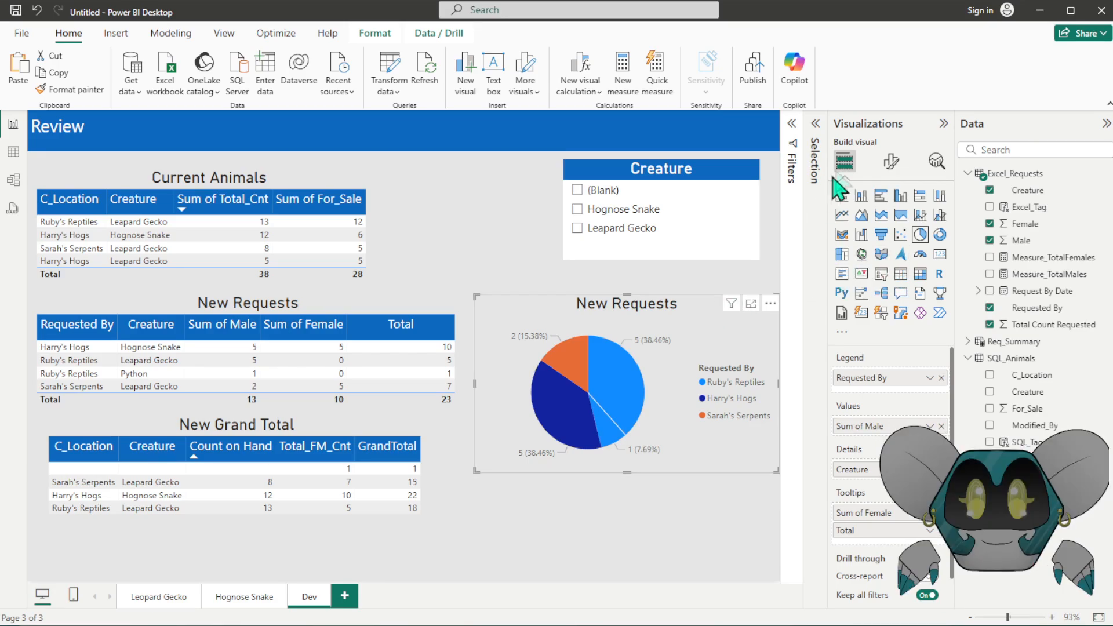
- Replace the pie chart's Sum of Male value with Total Count Requested and remove the Sum of Female and Total tooltips
{"action": "left_click_drag", "start_coordinate": [829, 138], "coordinate": [780, 134]}
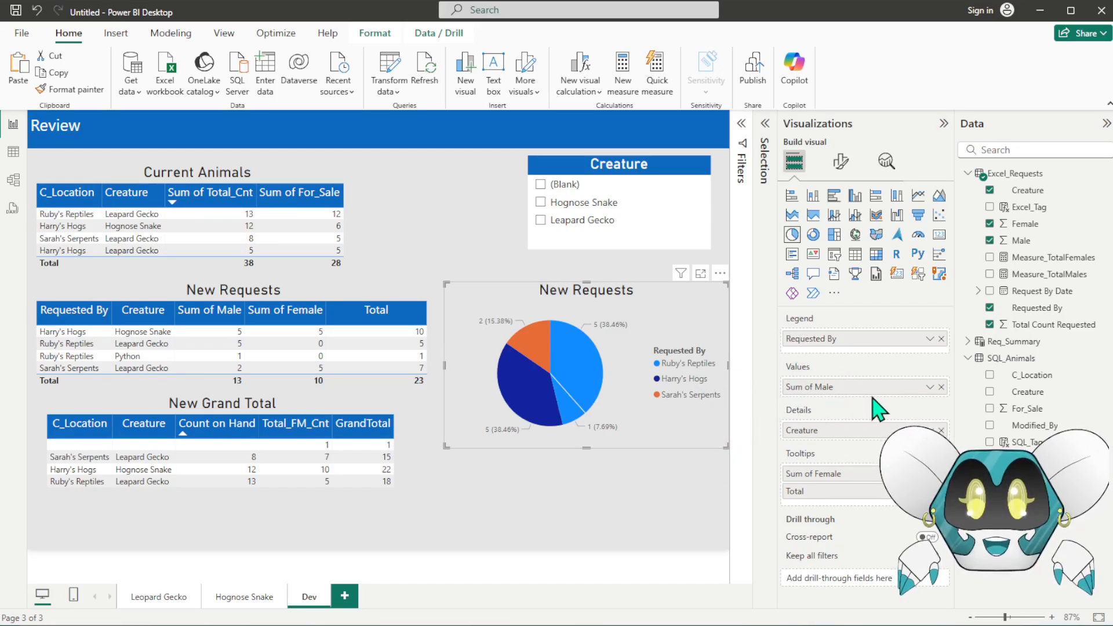
{"action": "left_click", "coordinate": [941, 387]}
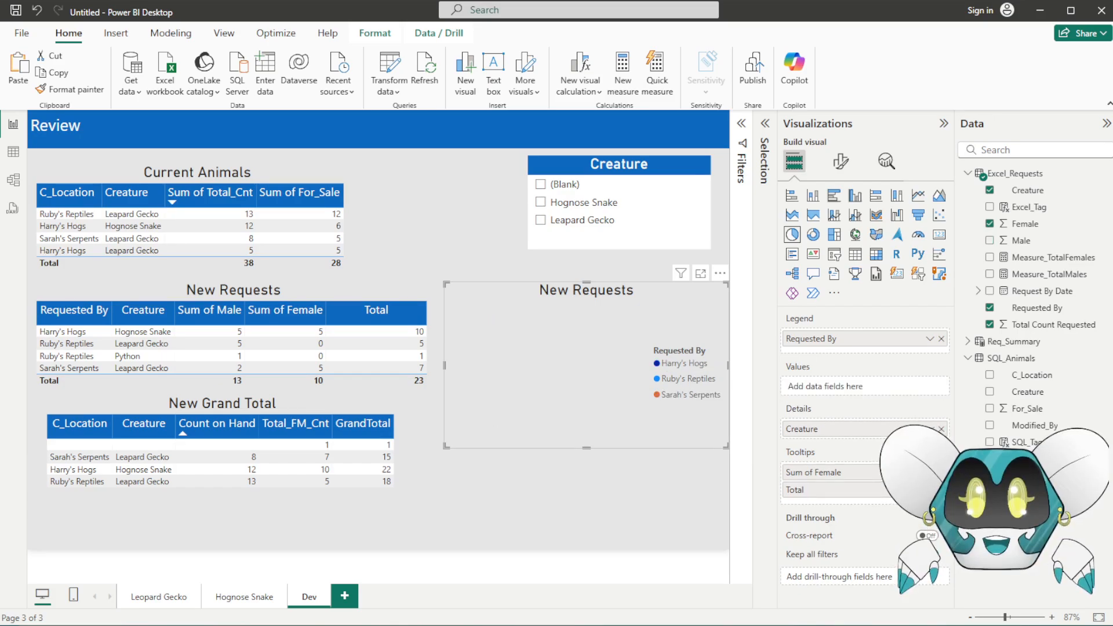
{"action": "left_click", "coordinate": [941, 491]}
{"action": "left_click", "coordinate": [941, 472]}
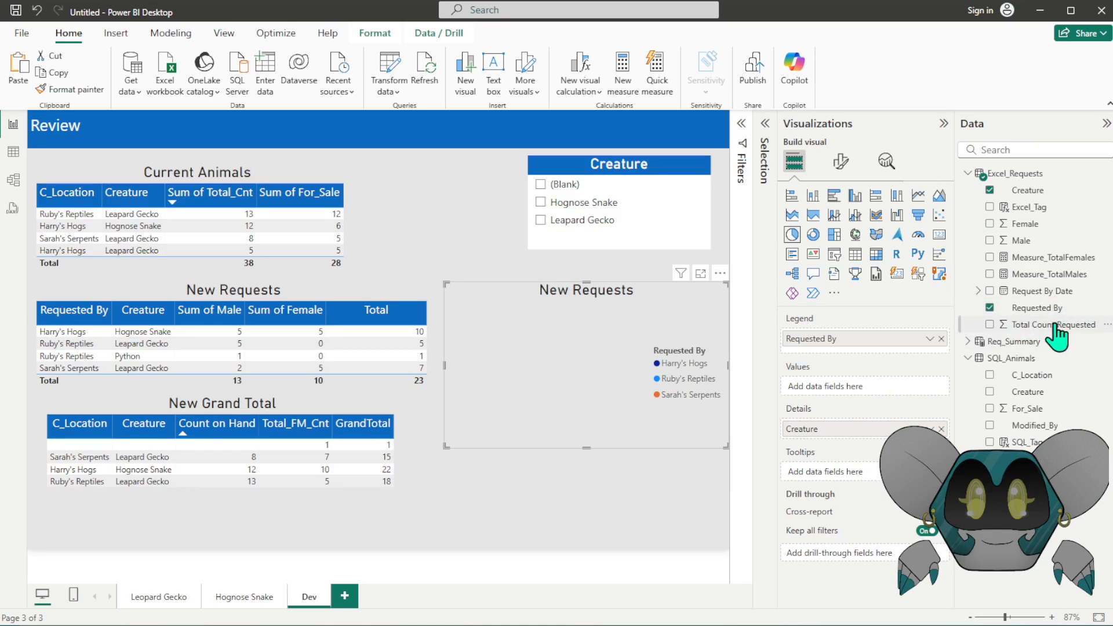
{"action": "left_click_drag", "start_coordinate": [1053, 342], "coordinate": [858, 387]}
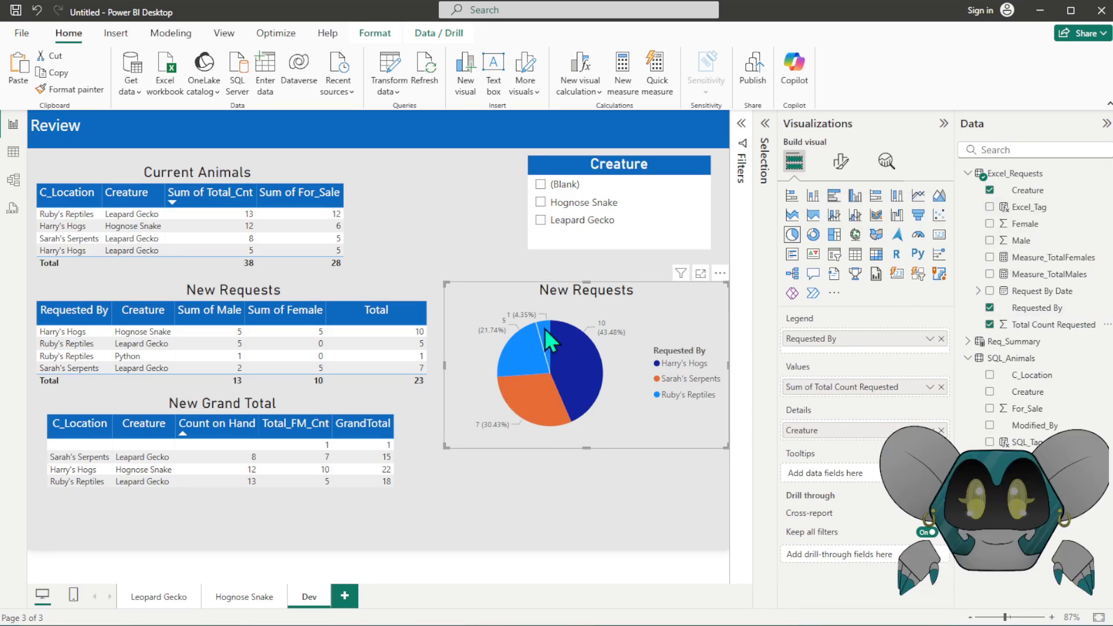
- Replace the pie chart's Requested By legend field with Excel_Tag and enlarge the chart to the left and downward
{"action": "mouse_move", "coordinate": [529, 346]}
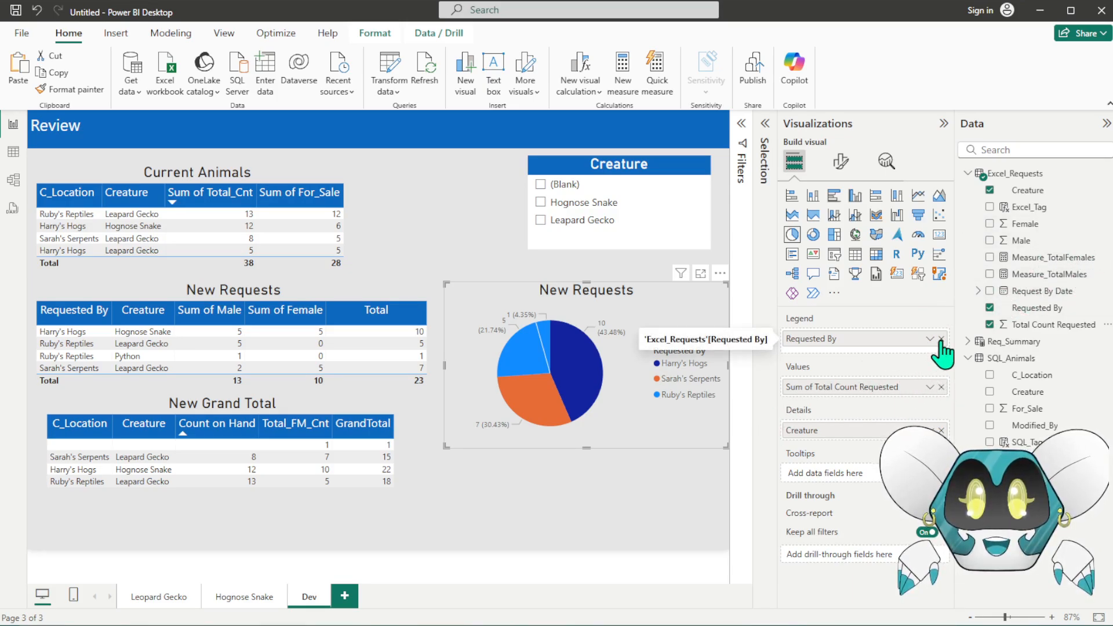
{"action": "left_click_drag", "start_coordinate": [1044, 220], "coordinate": [904, 343]}
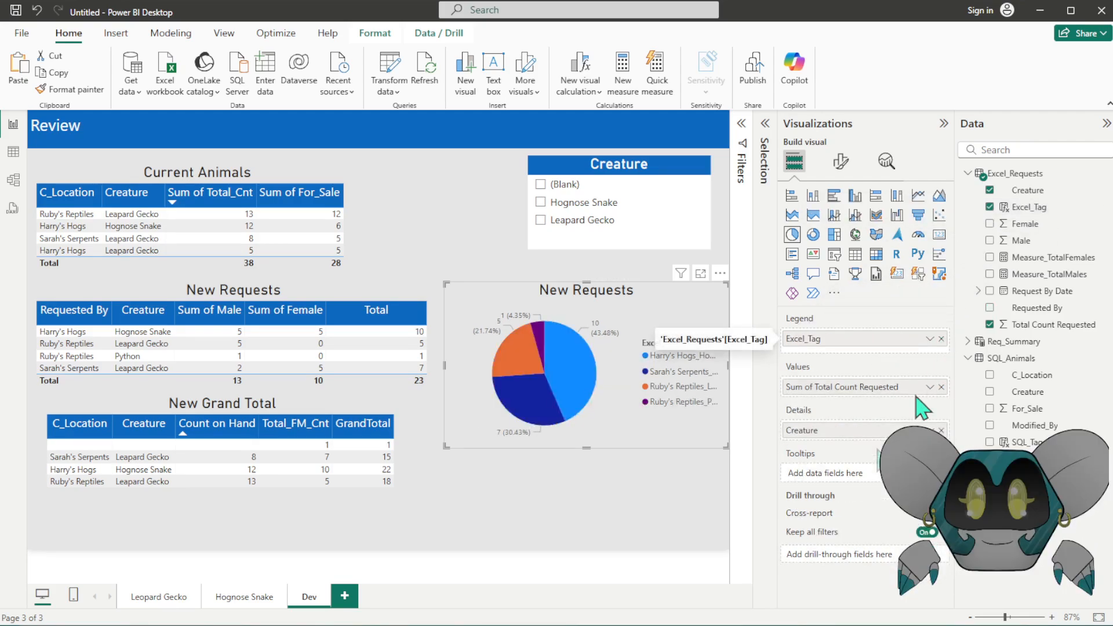
{"action": "left_click_drag", "start_coordinate": [444, 369], "coordinate": [435, 371]}
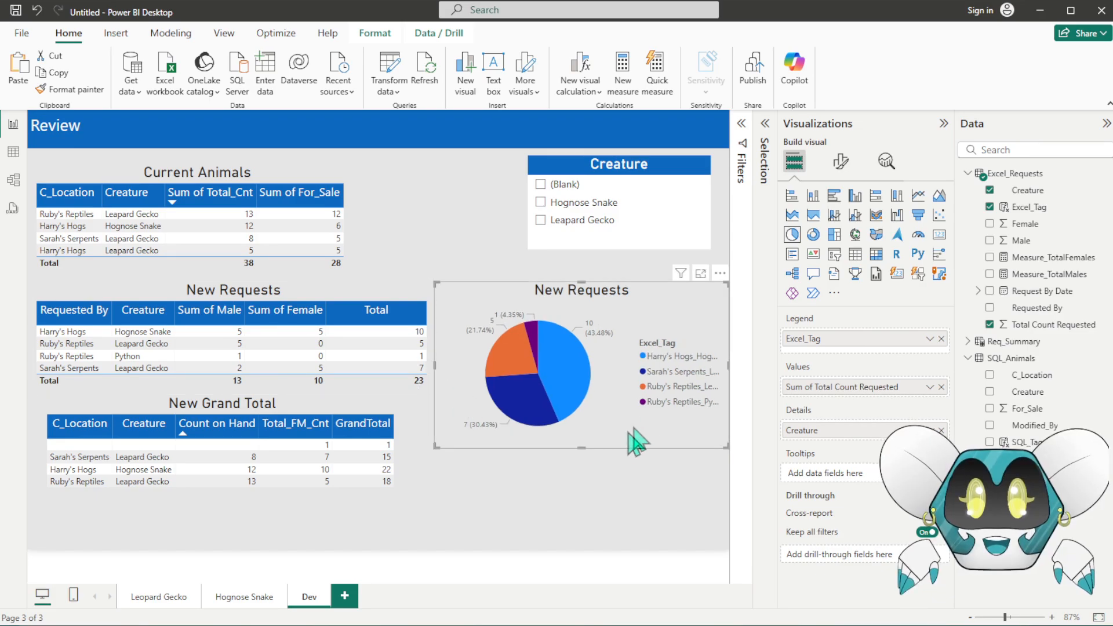
{"action": "left_click", "coordinate": [681, 355]}
{"action": "left_click", "coordinate": [668, 355]}
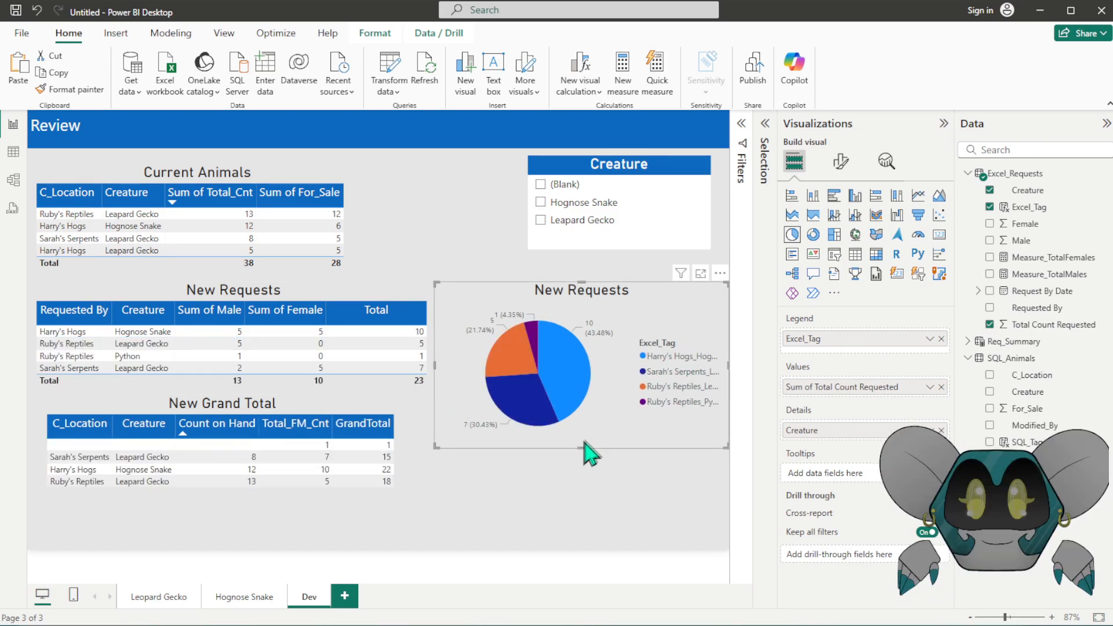
{"action": "left_click_drag", "start_coordinate": [580, 447], "coordinate": [580, 499]}
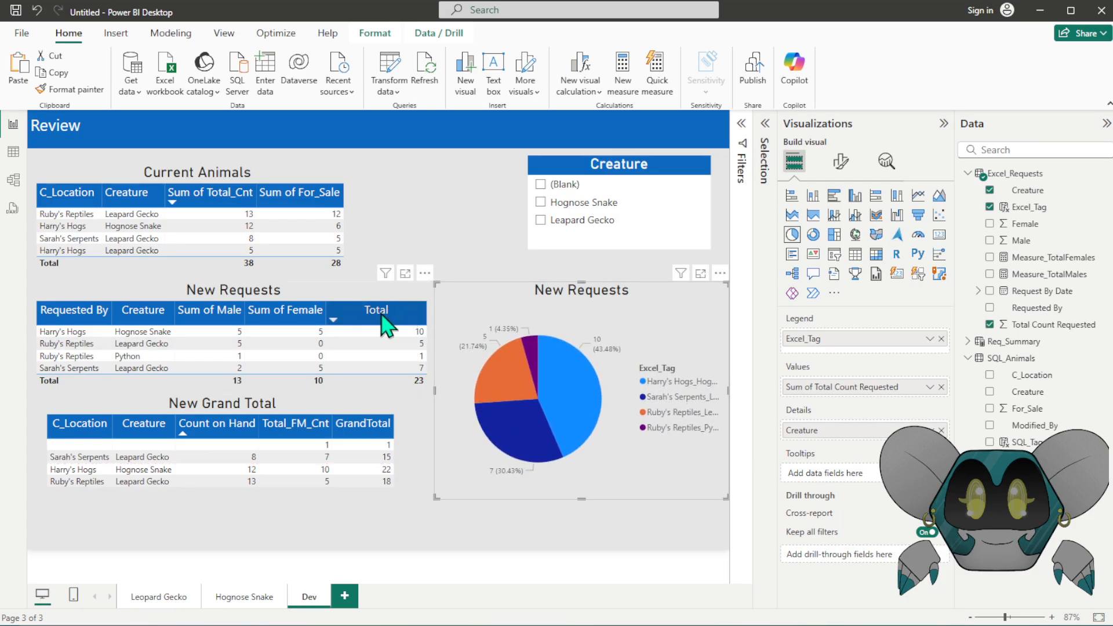
- Shift the New Requests table and the pie chart slightly up and to the left on the page
{"action": "left_click", "coordinate": [368, 298]}
{"action": "left_click_drag", "start_coordinate": [368, 298], "coordinate": [346, 283]}
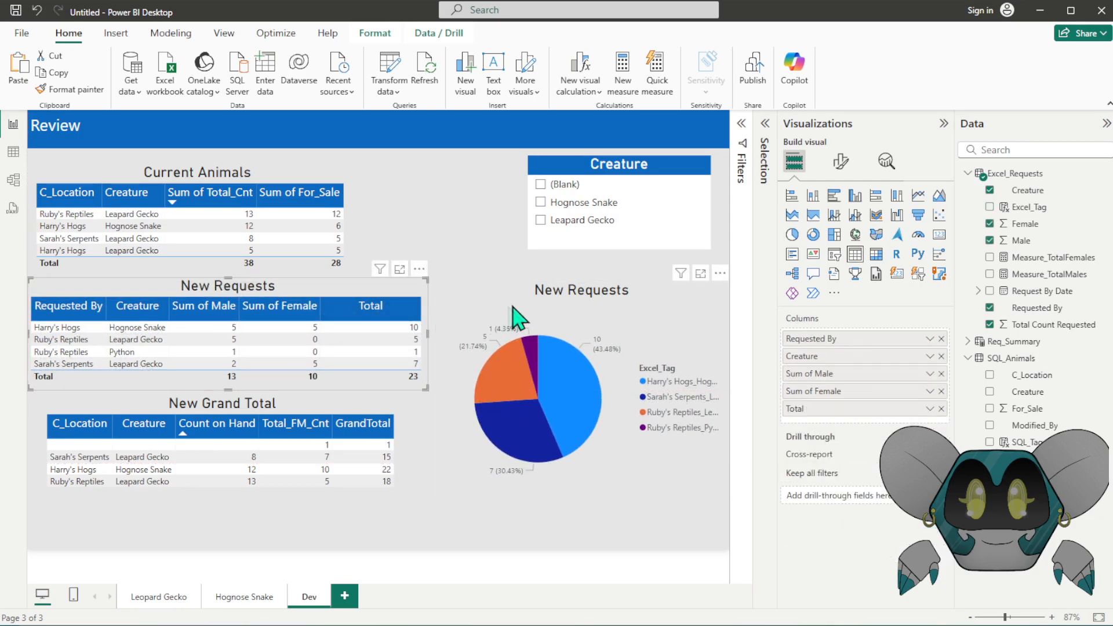
{"action": "left_click", "coordinate": [551, 317]}
{"action": "left_click_drag", "start_coordinate": [566, 303], "coordinate": [562, 285]}
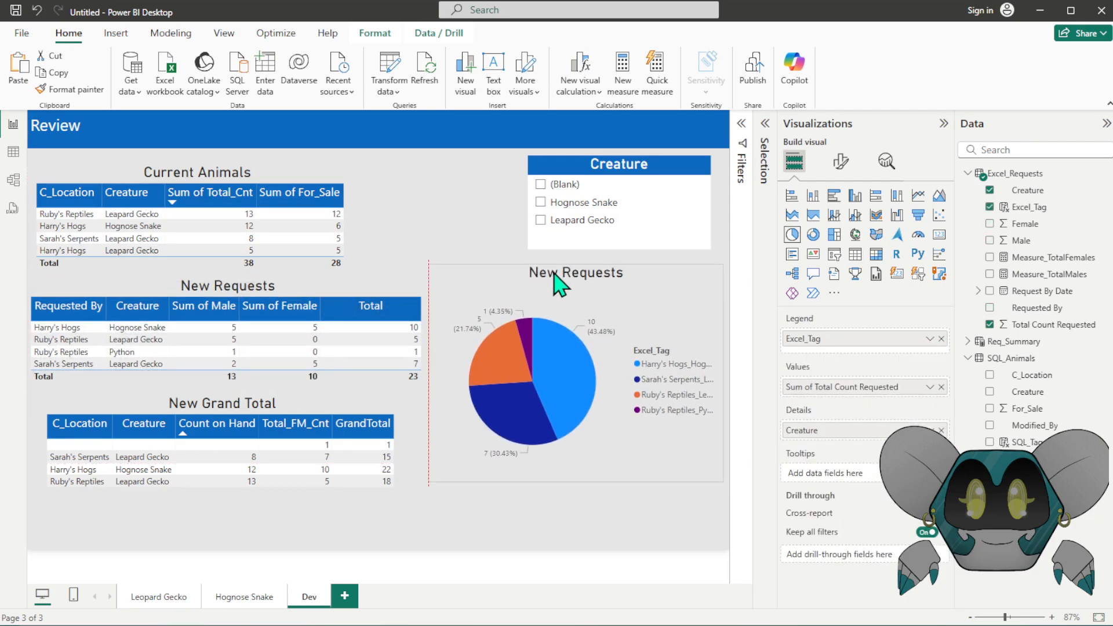
- Turn off the pie chart's title in its general formatting options
{"action": "left_click", "coordinate": [842, 168]}
{"action": "left_click", "coordinate": [840, 225]}
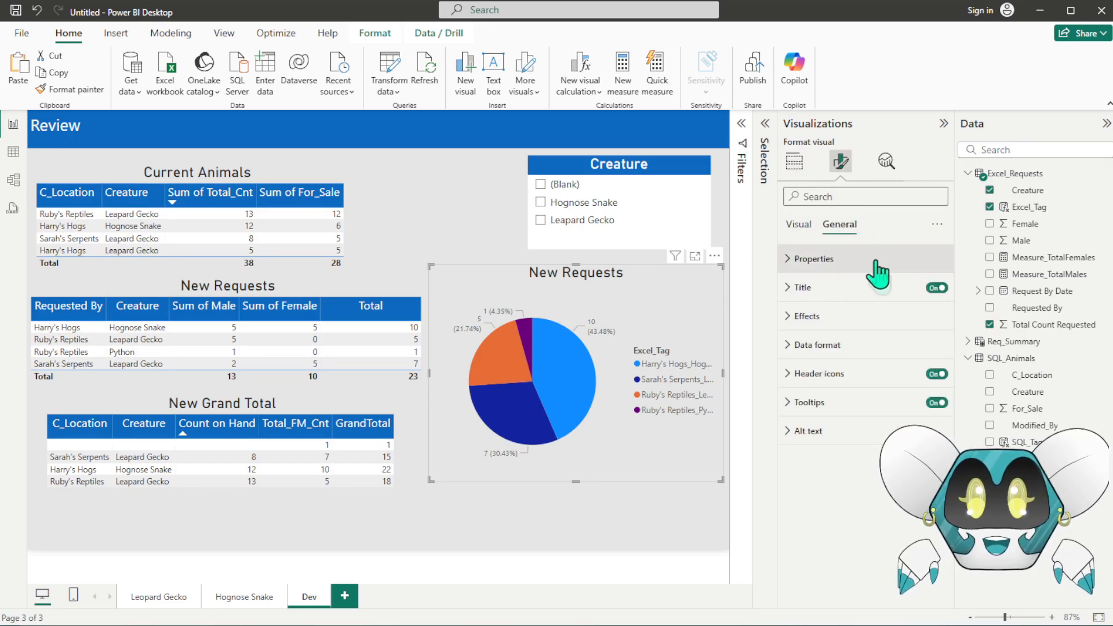
{"action": "left_click", "coordinate": [936, 288]}
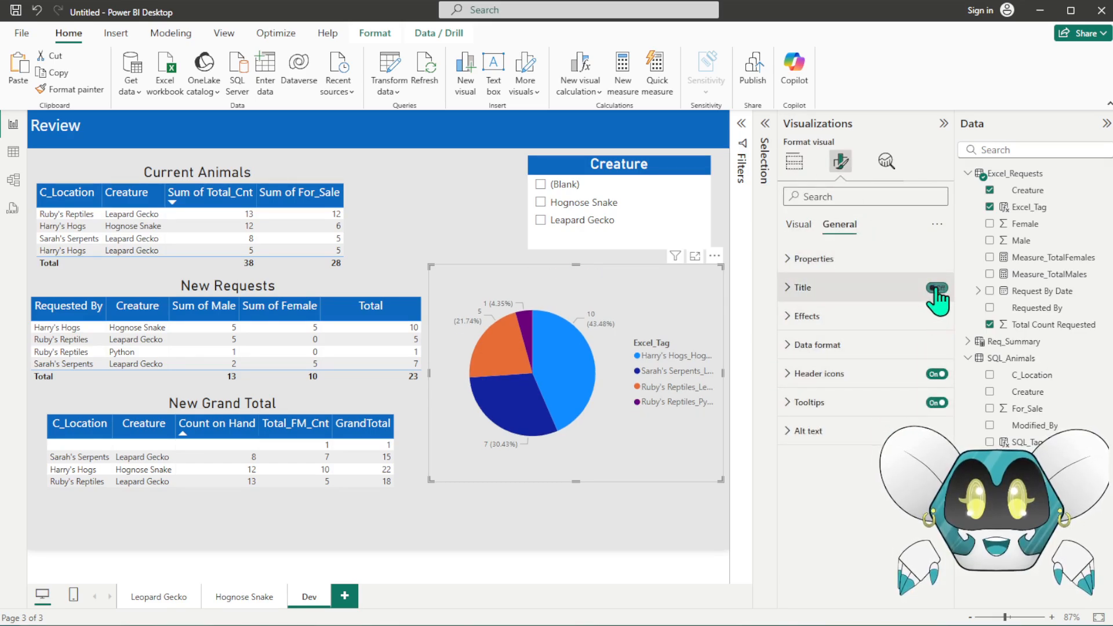
- Check the pie chart's slice colors, then try its legend at Bottom center and set the legend position to Bottom left
{"action": "left_click", "coordinate": [797, 225]}
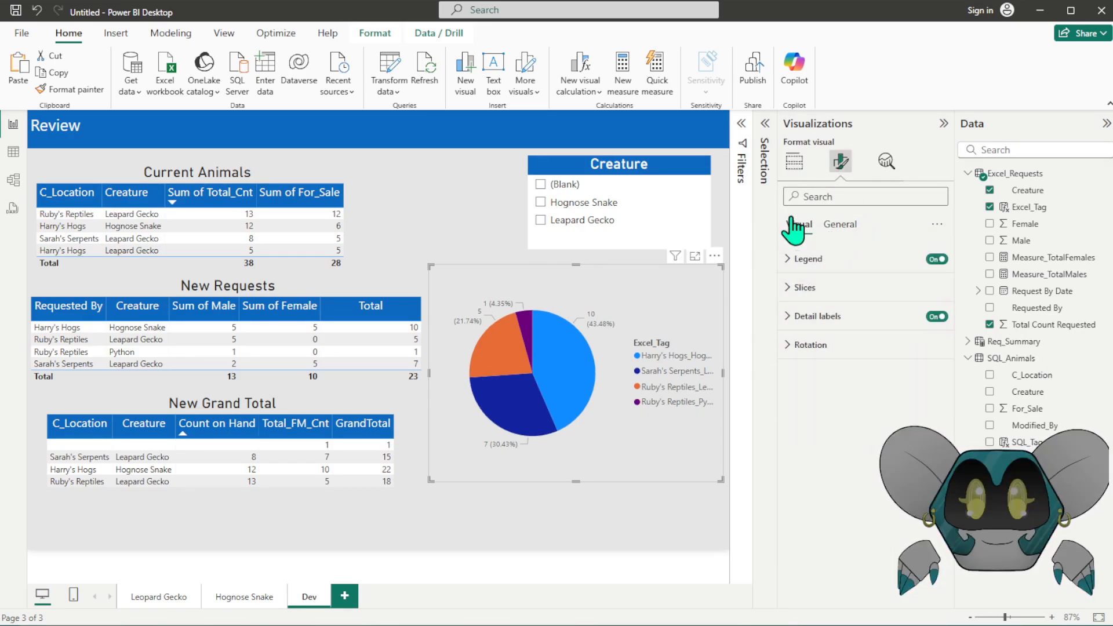
{"action": "left_click", "coordinate": [844, 287]}
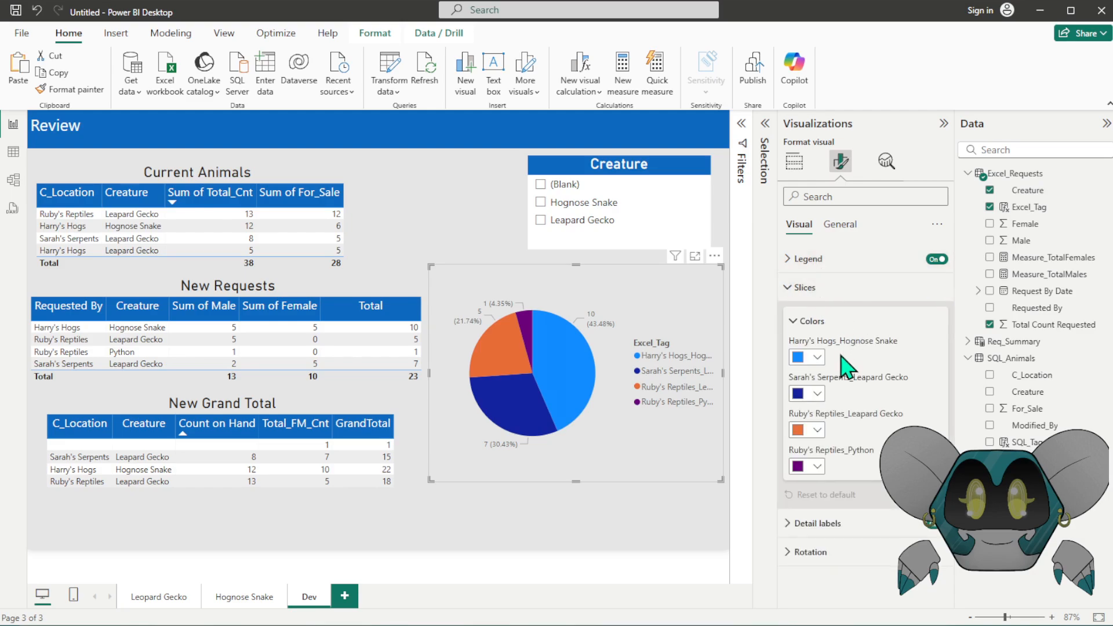
{"action": "left_click", "coordinate": [794, 292]}
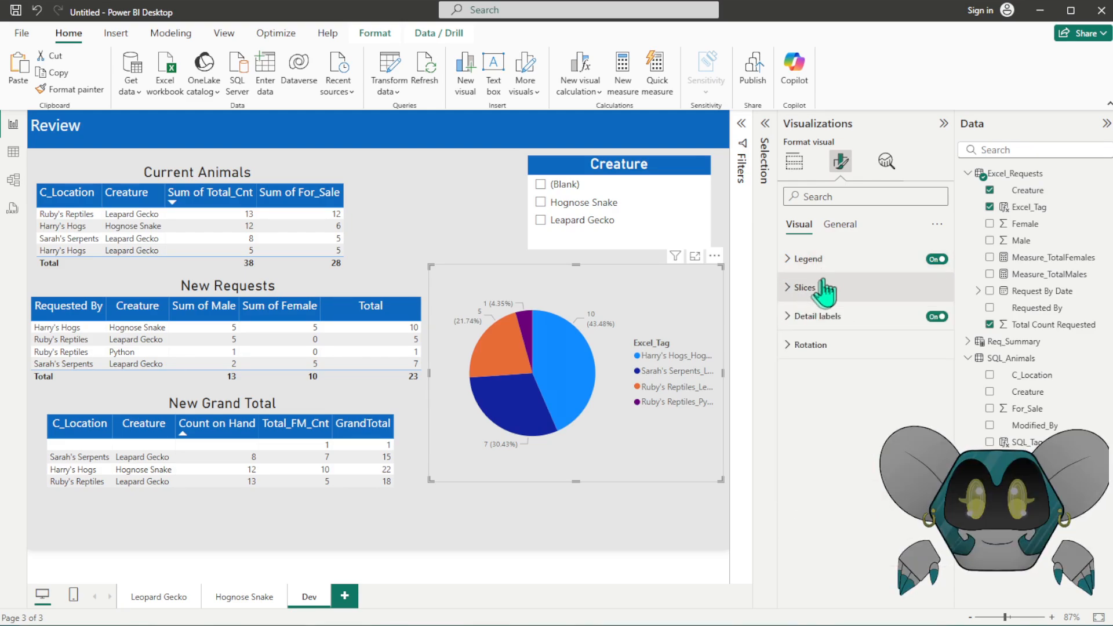
{"action": "left_click", "coordinate": [823, 261]}
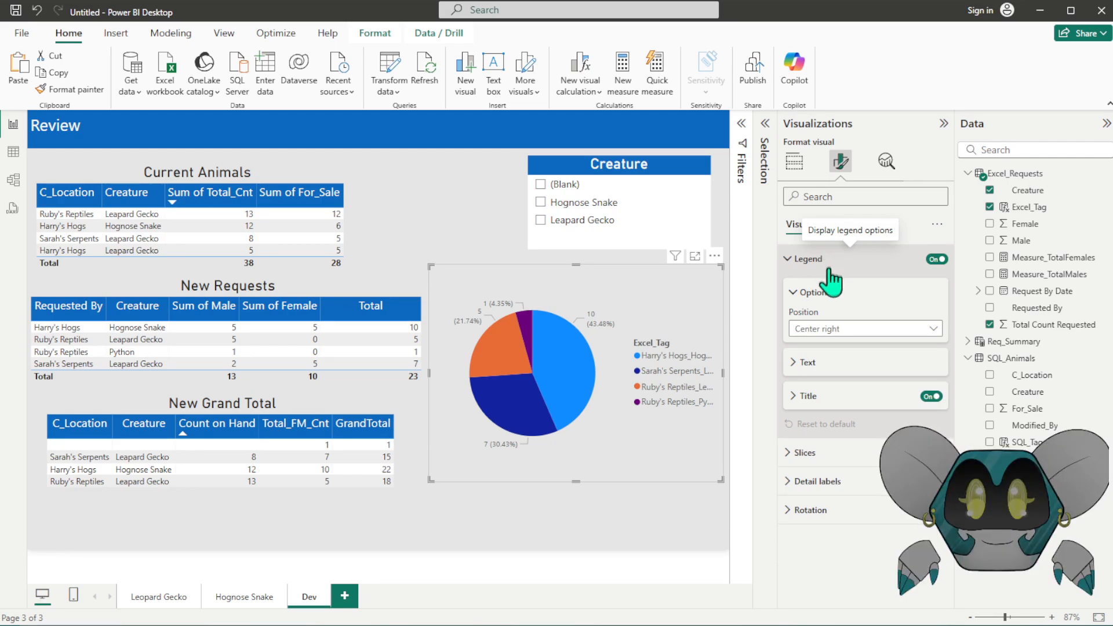
{"action": "left_click", "coordinate": [848, 328]}
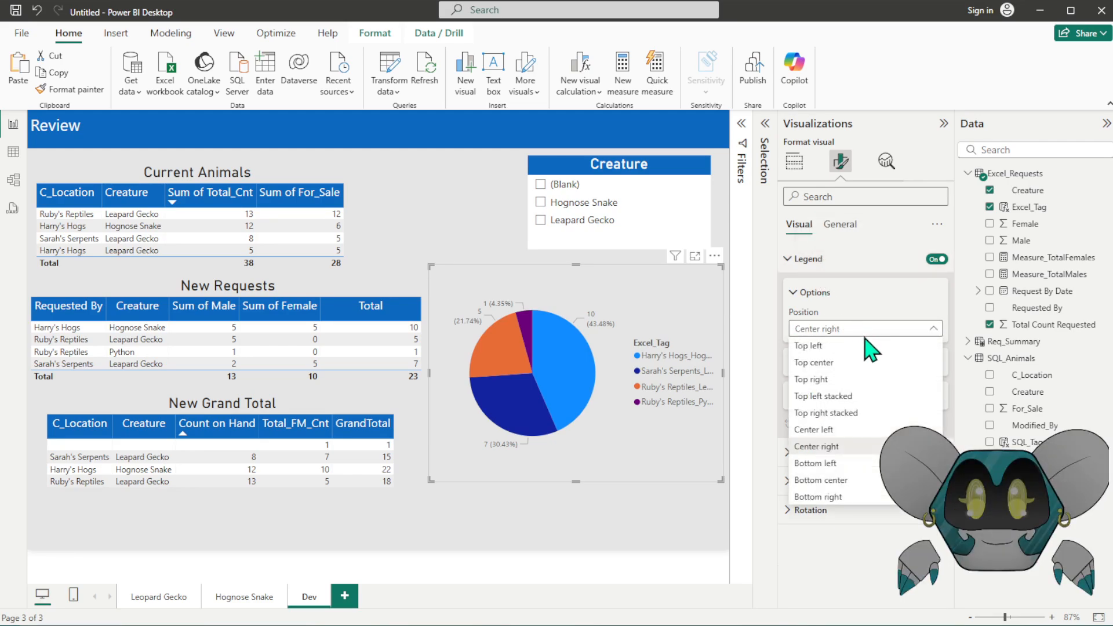
{"action": "left_click", "coordinate": [866, 480]}
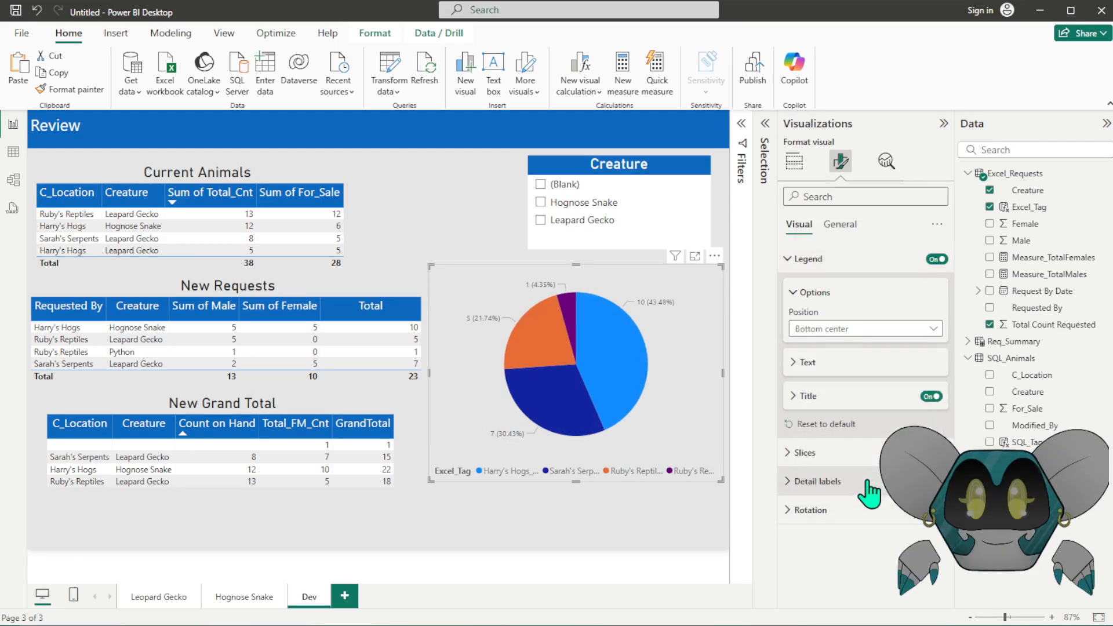
{"action": "left_click", "coordinate": [852, 329]}
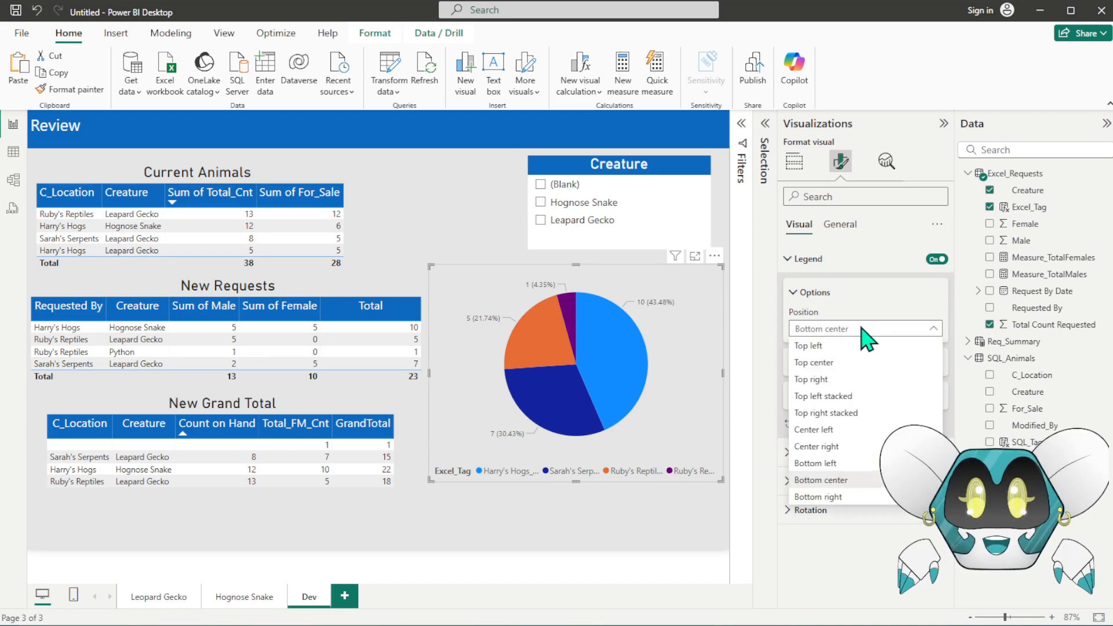
{"action": "left_click", "coordinate": [853, 461]}
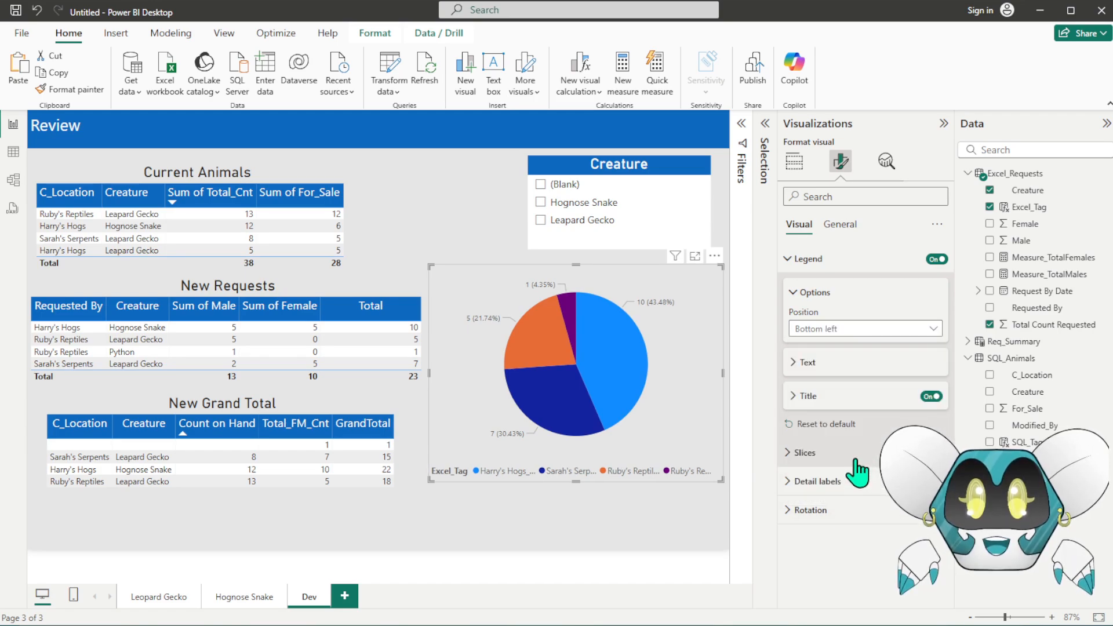
- Set the pie chart's legend position to Center right
{"action": "left_click", "coordinate": [857, 329]}
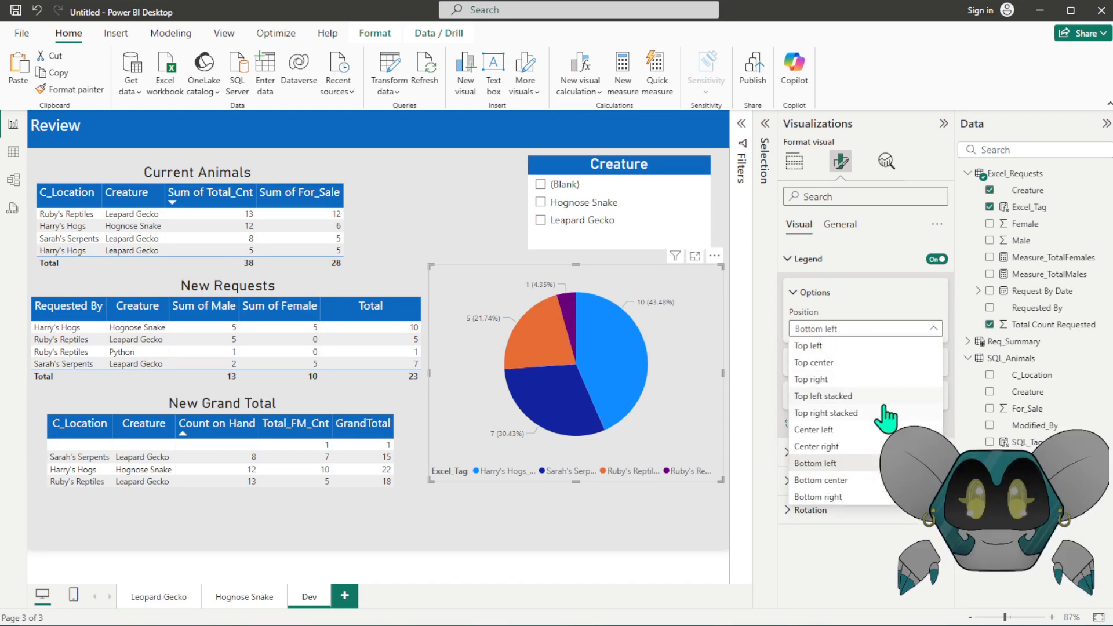
{"action": "left_click", "coordinate": [874, 447]}
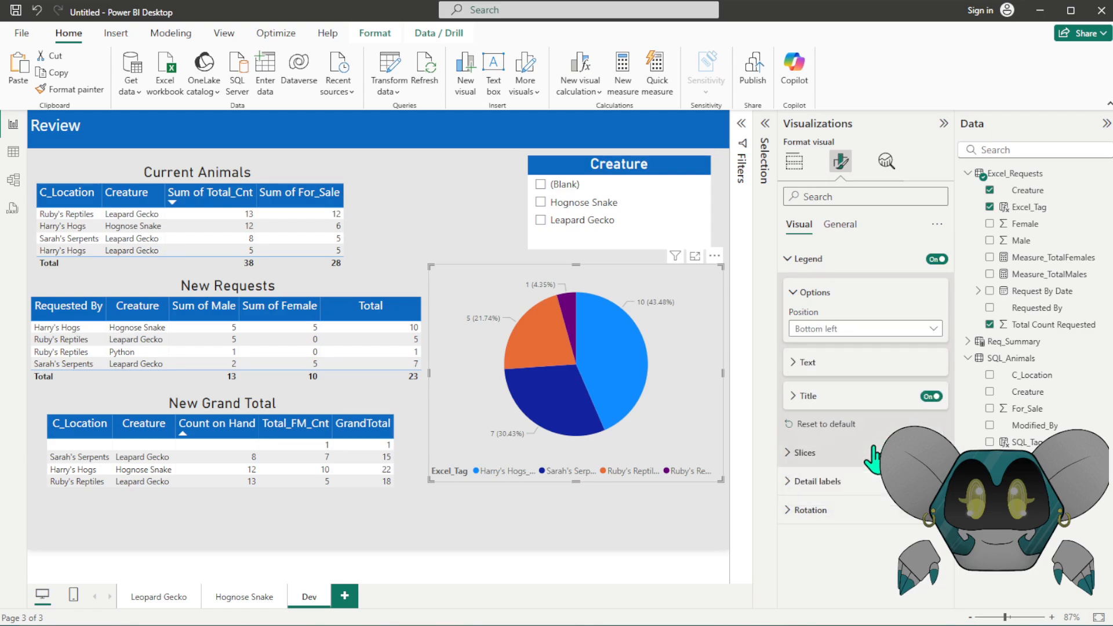
- Try the pie chart's detail labels at the Inside position and return them to Outside
{"action": "left_click", "coordinate": [817, 481]}
{"action": "left_click", "coordinate": [904, 386]}
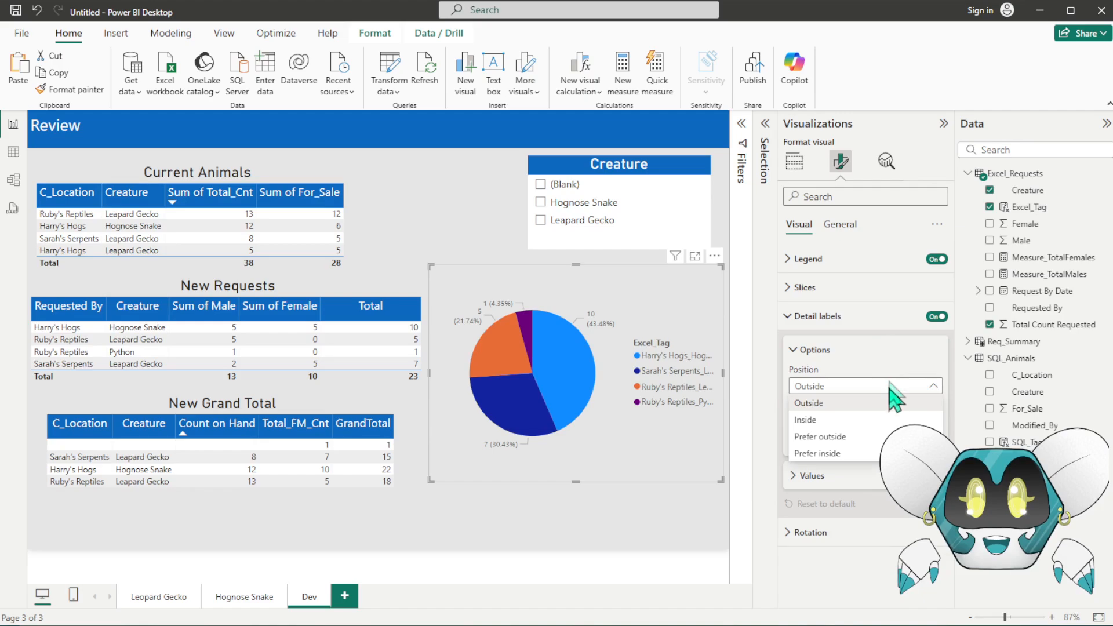
{"action": "left_click", "coordinate": [886, 419]}
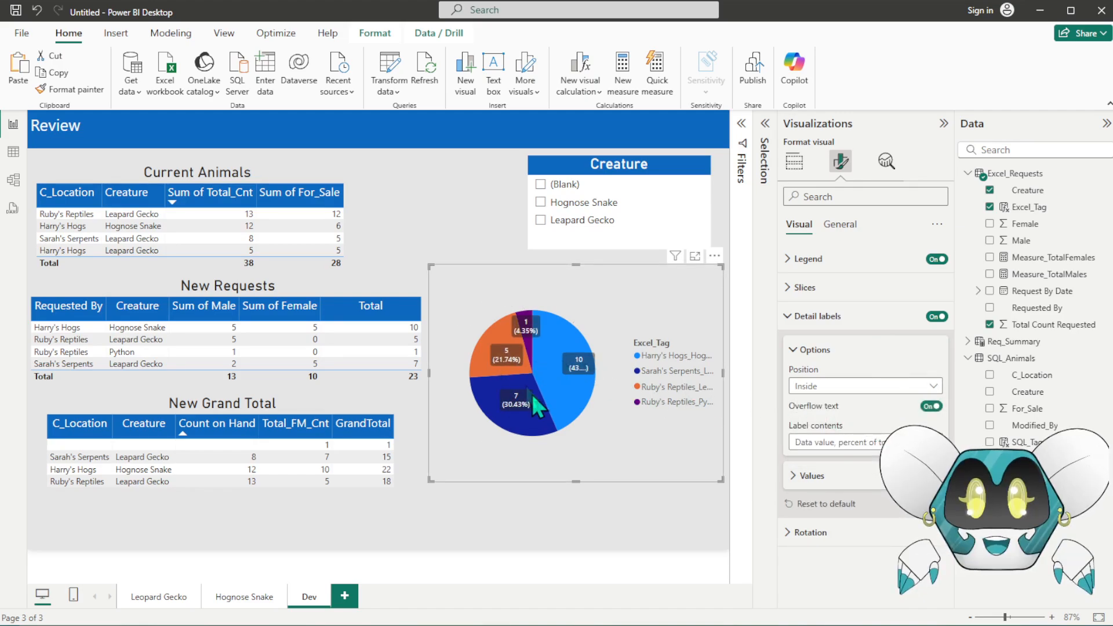
{"action": "left_click", "coordinate": [834, 387]}
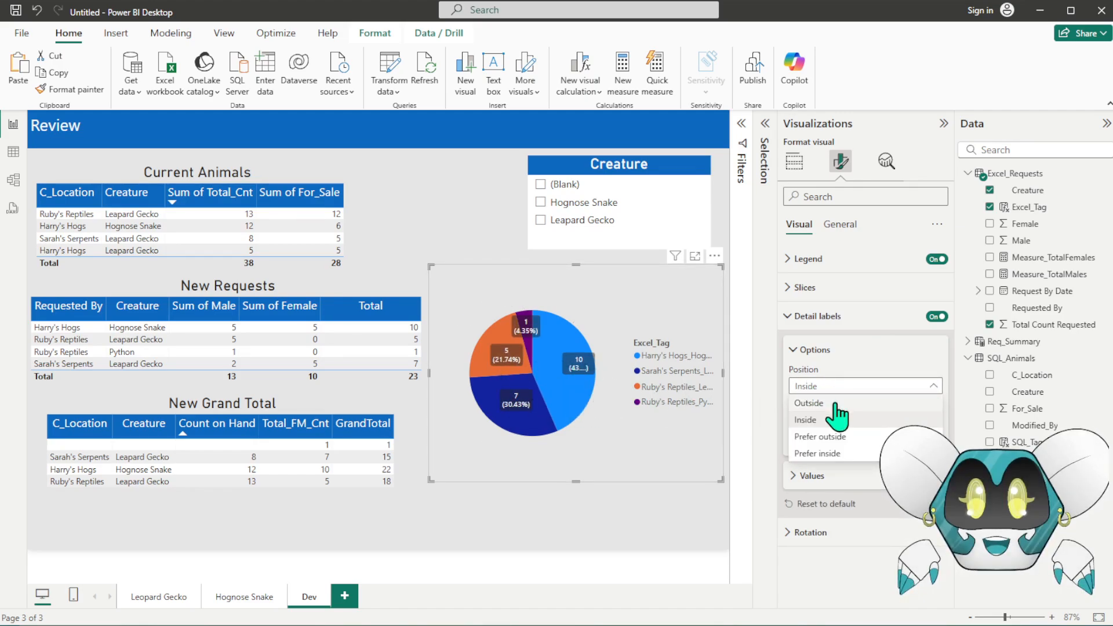
{"action": "left_click", "coordinate": [835, 403]}
{"action": "left_click", "coordinate": [872, 316]}
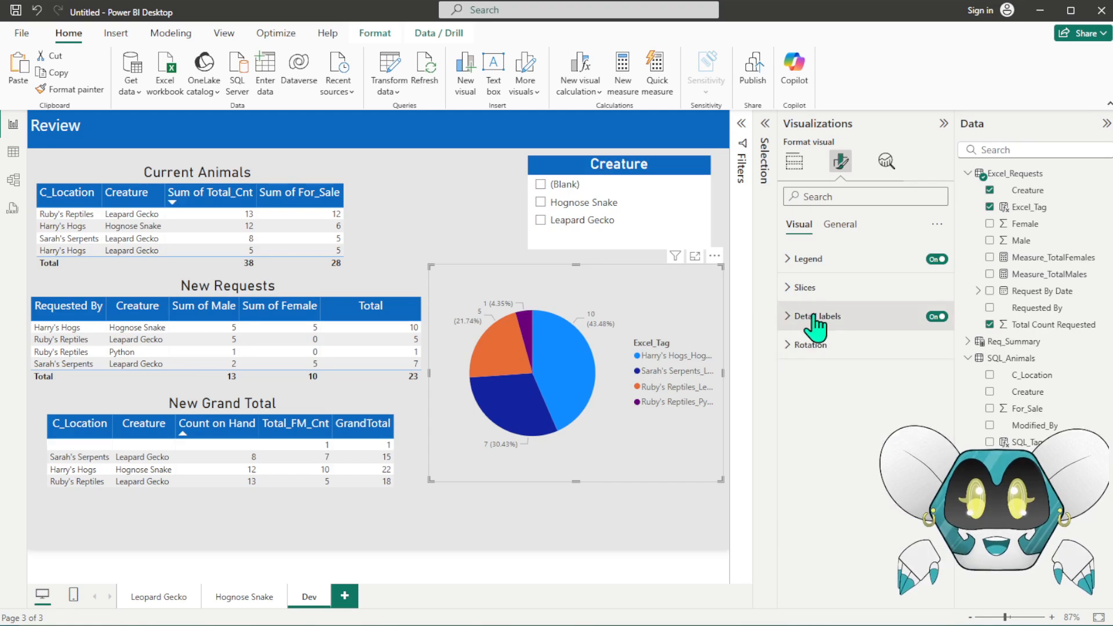
{"action": "left_click", "coordinate": [653, 538]}
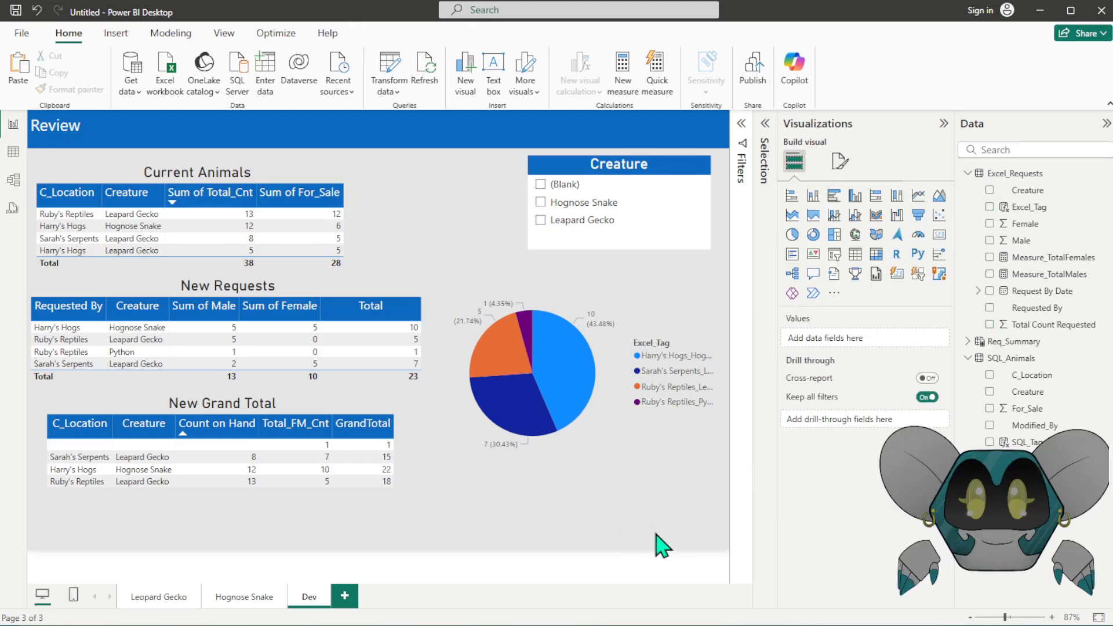
- Shrink the pie chart and position it directly below the Creature slicer, leaving room beneath it
{"action": "left_click", "coordinate": [617, 307]}
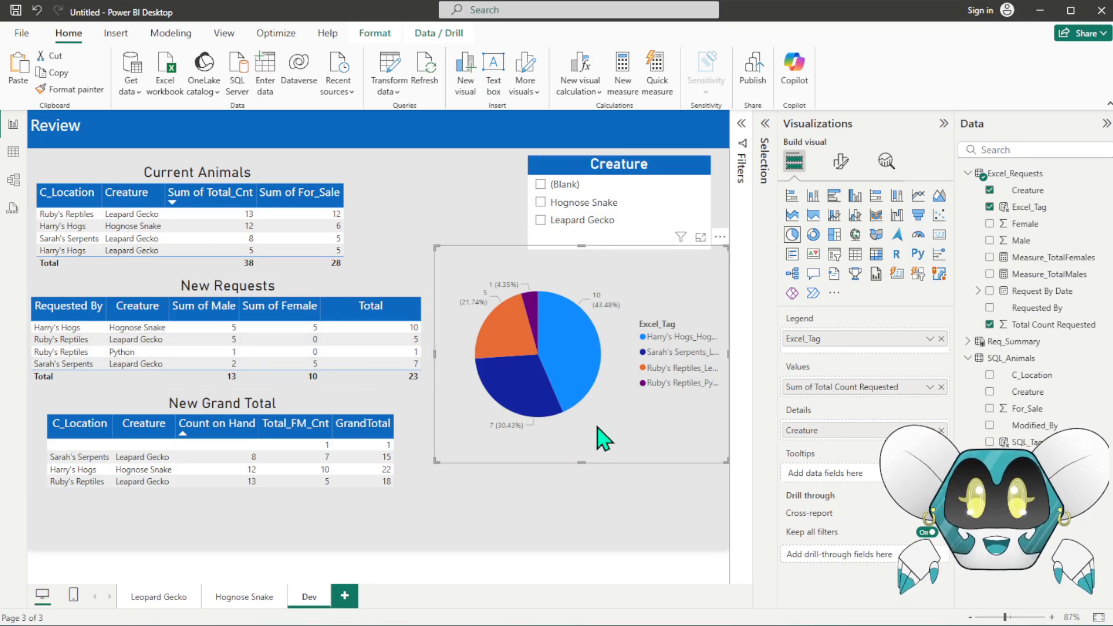
{"action": "left_click_drag", "start_coordinate": [440, 460], "coordinate": [477, 403]}
{"action": "left_click_drag", "start_coordinate": [586, 268], "coordinate": [581, 277]}
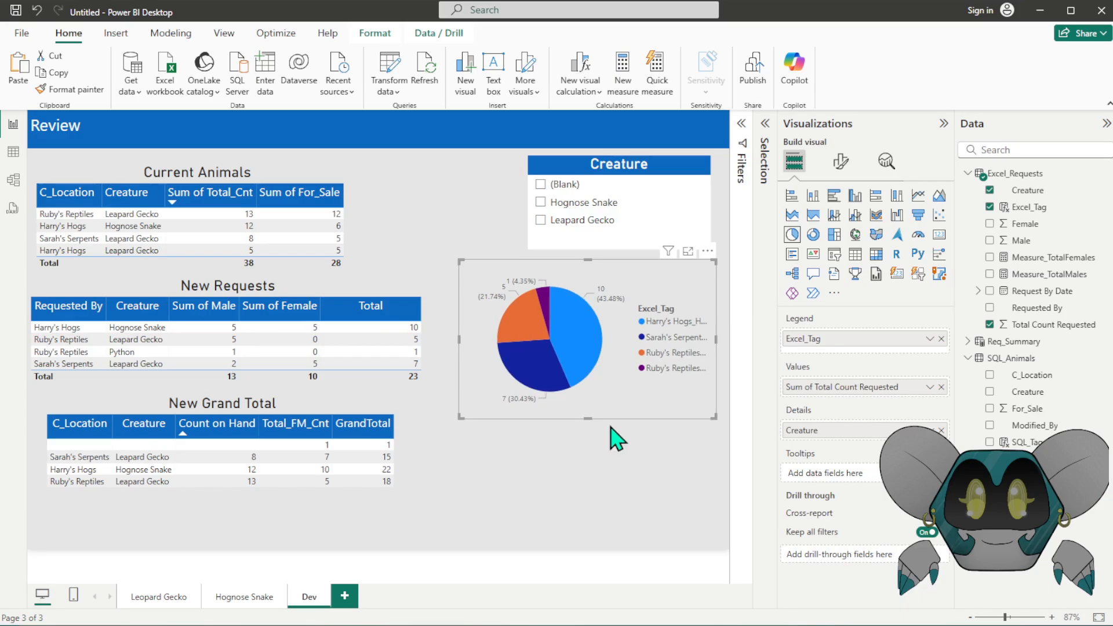
- Duplicate the pie chart below the original and replace the copy's Excel_Tag legend field with Creature
{"action": "key", "text": "ctrl+c"}
{"action": "key", "text": "ctrl+v"}
{"action": "left_click_drag", "start_coordinate": [579, 278], "coordinate": [575, 426]}
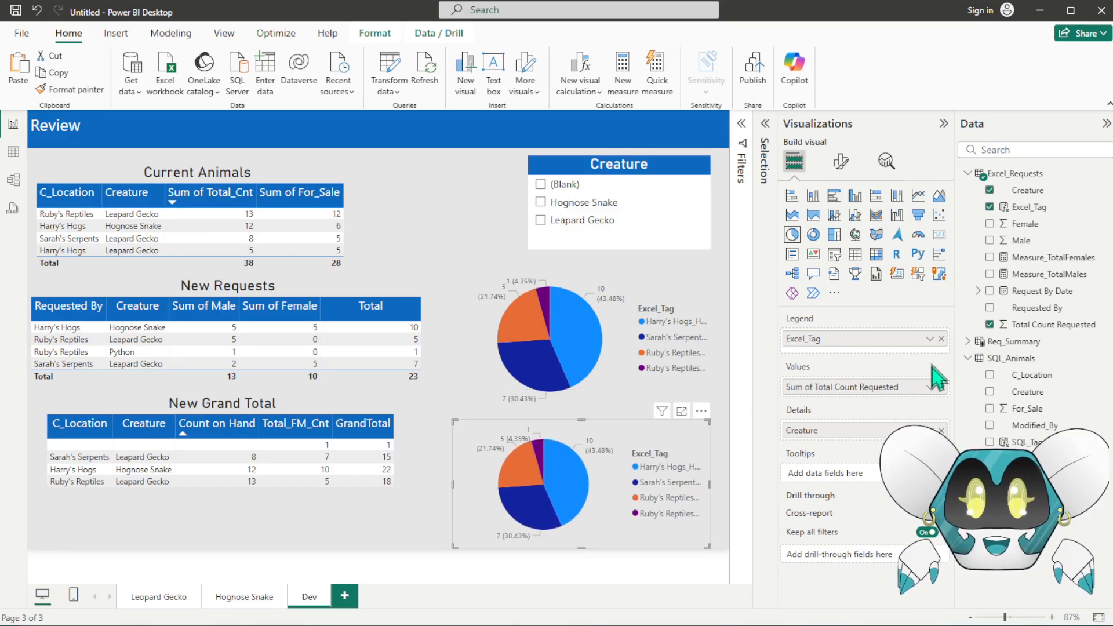
{"action": "left_click", "coordinate": [941, 339]}
{"action": "left_click_drag", "start_coordinate": [1021, 191], "coordinate": [887, 337]}
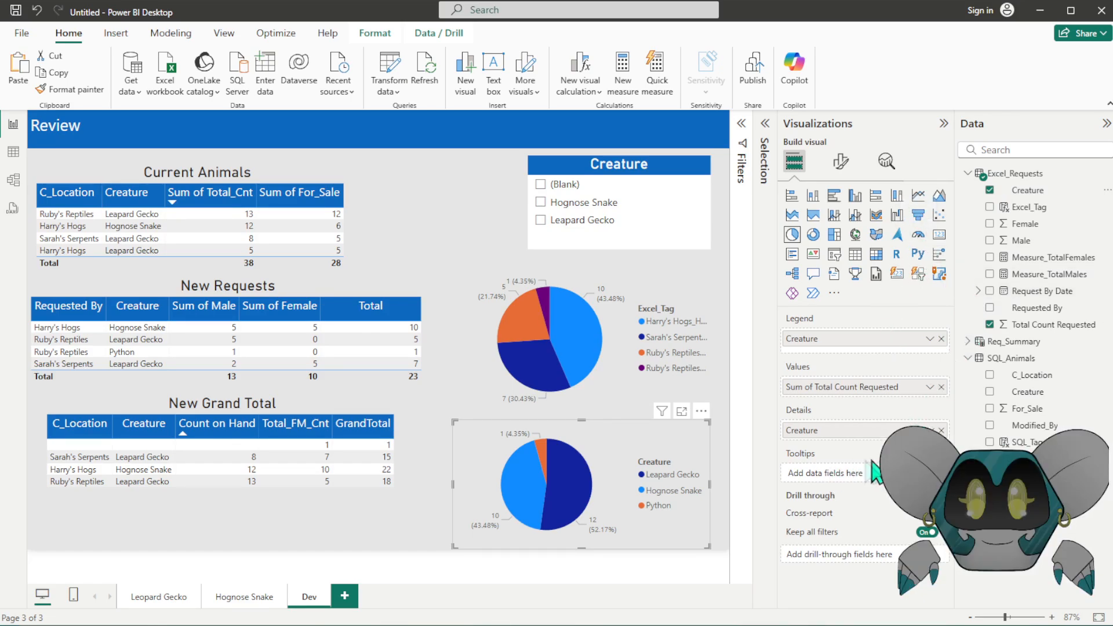
- Resize the lower pie chart and align it beneath the upper one
{"action": "left_click_drag", "start_coordinate": [452, 485], "coordinate": [410, 493]}
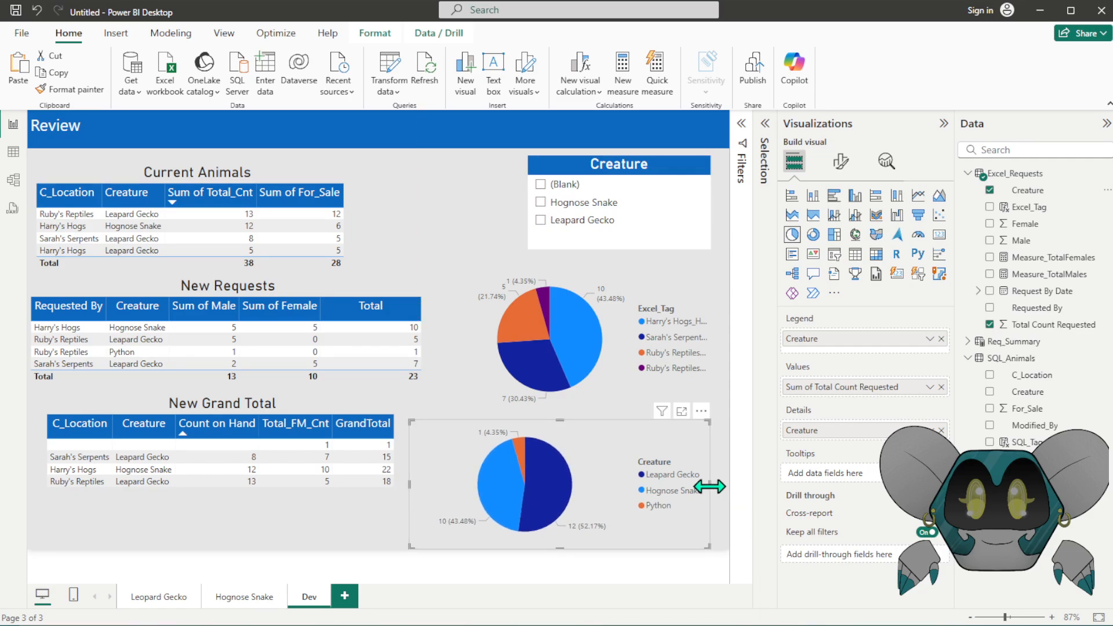
{"action": "left_click_drag", "start_coordinate": [708, 488], "coordinate": [728, 489]}
{"action": "left_click_drag", "start_coordinate": [608, 450], "coordinate": [601, 445]}
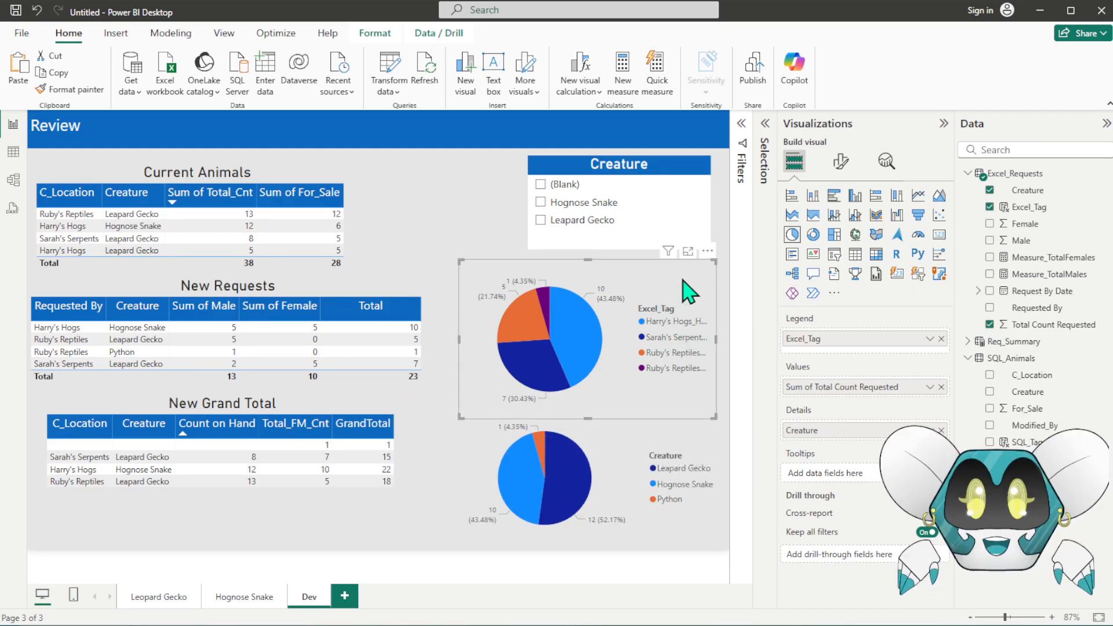
- Convert the upper pie chart to a decomposition tree, and narrow the Creature slicer and move it beside the Current Animals table
{"action": "left_click", "coordinate": [793, 274]}
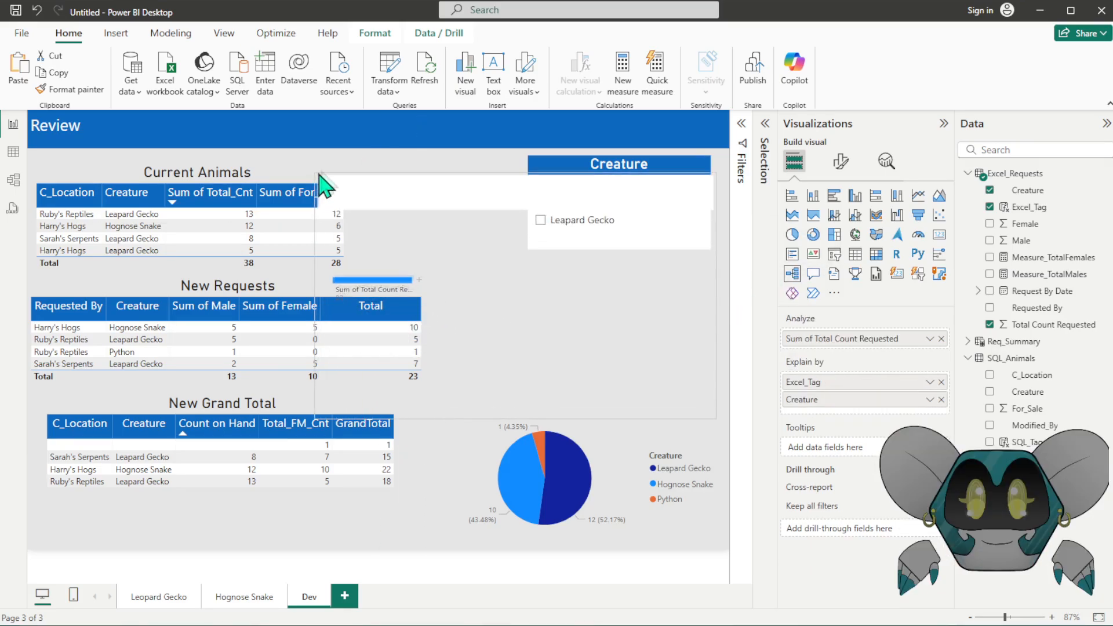
{"action": "left_click_drag", "start_coordinate": [608, 194], "coordinate": [445, 192]}
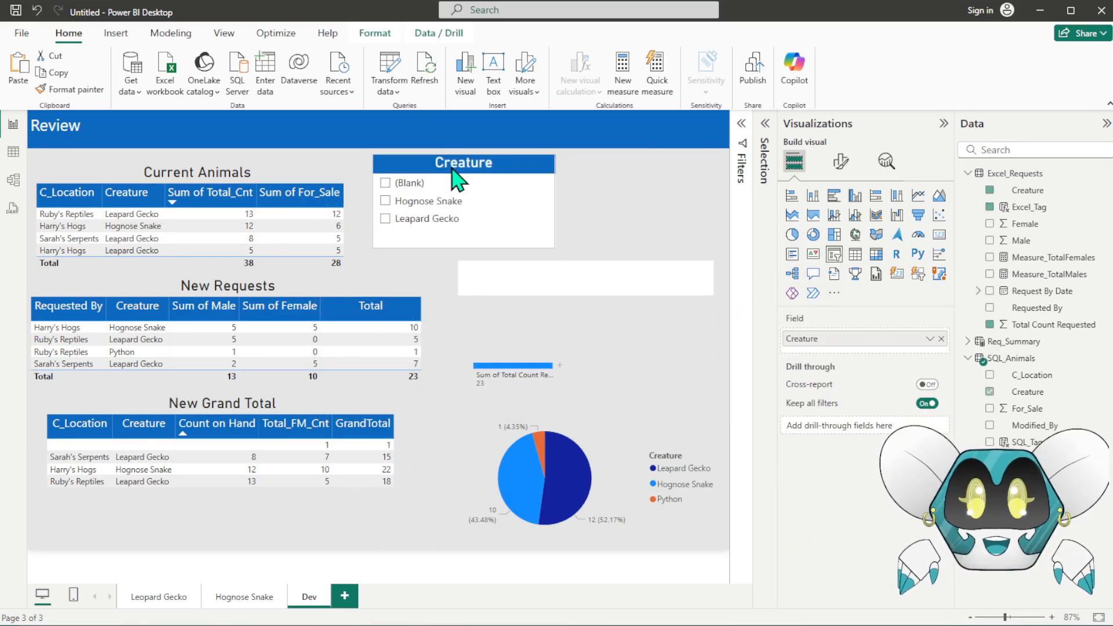
{"action": "left_click_drag", "start_coordinate": [541, 198], "coordinate": [403, 166]}
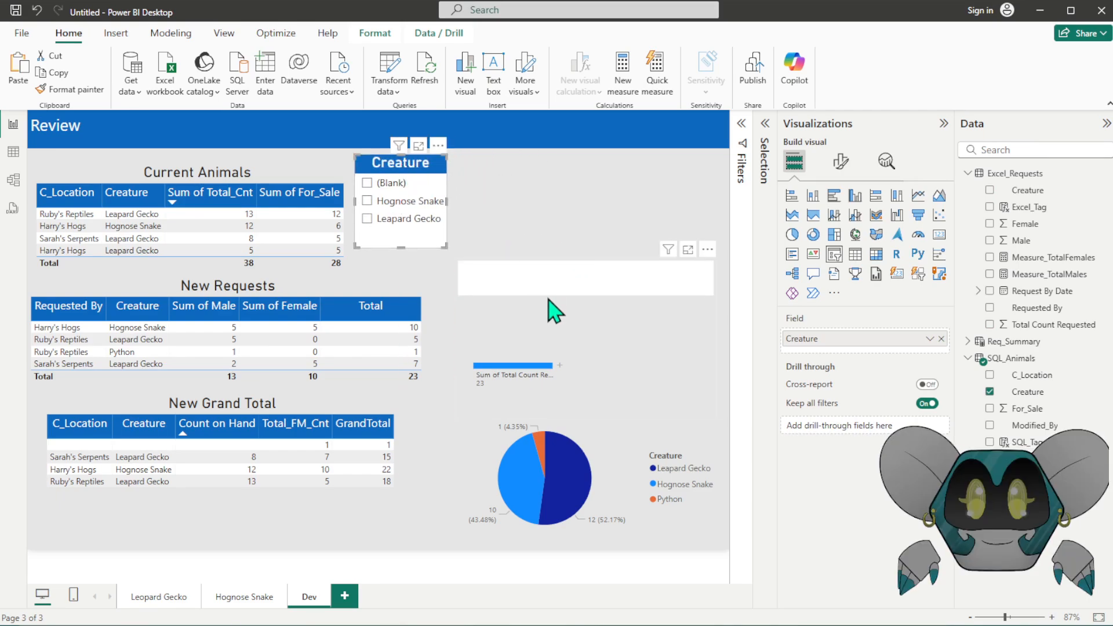
- Extend the decomposition tree upward to the page header and split its total count by Creature
{"action": "left_click", "coordinate": [548, 297]}
{"action": "left_click_drag", "start_coordinate": [582, 259], "coordinate": [582, 155]}
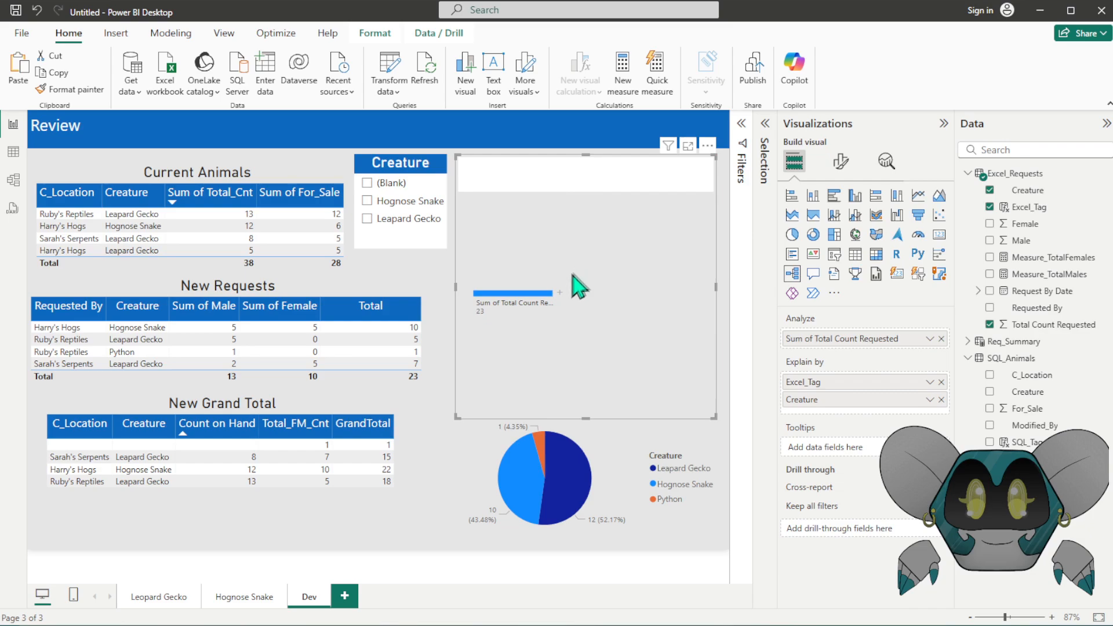
{"action": "left_click", "coordinate": [560, 292]}
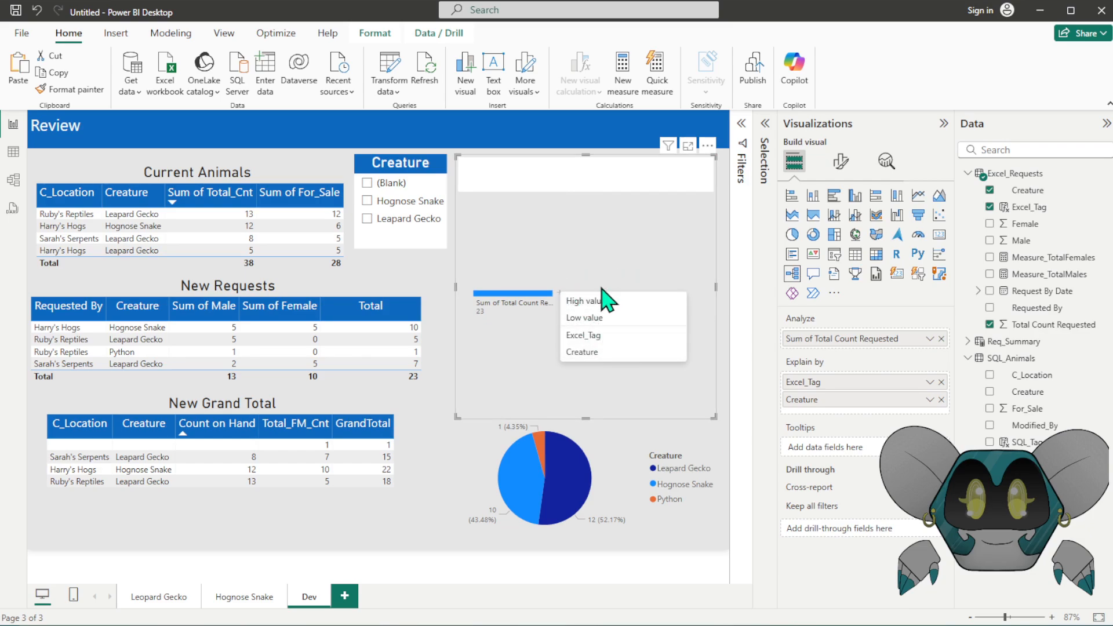
{"action": "left_click", "coordinate": [582, 352]}
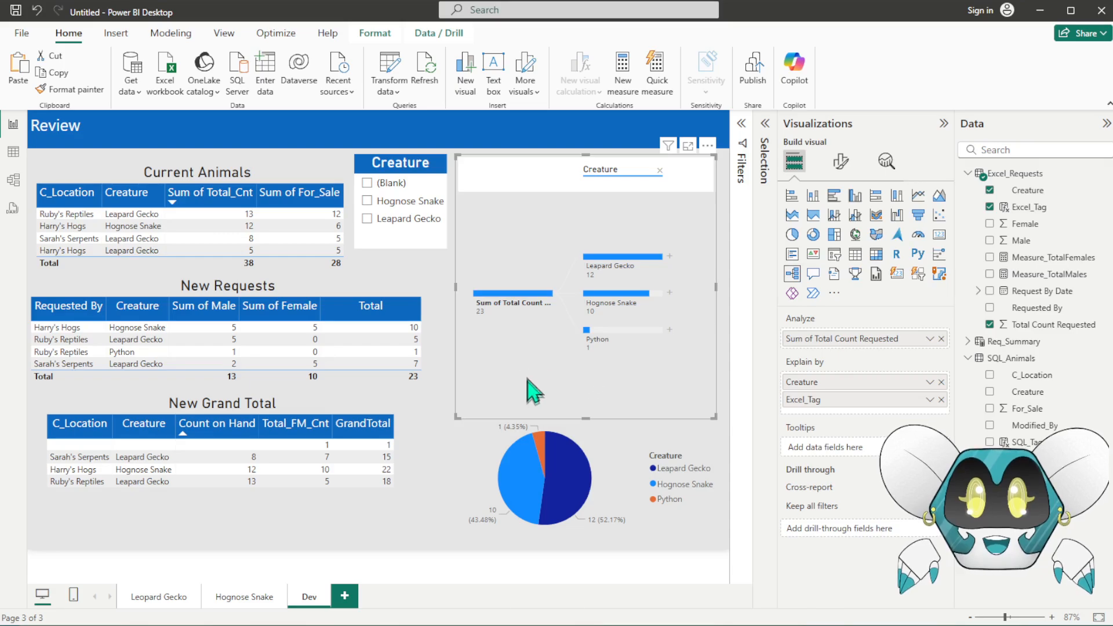
{"action": "left_click", "coordinate": [725, 316]}
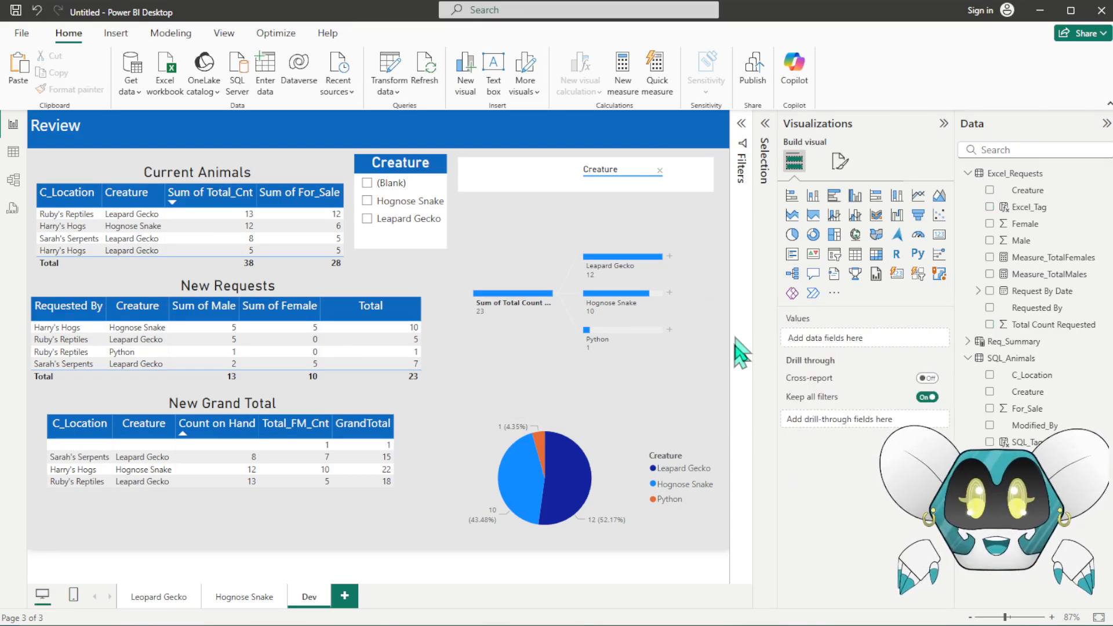
{"action": "left_click", "coordinate": [539, 240]}
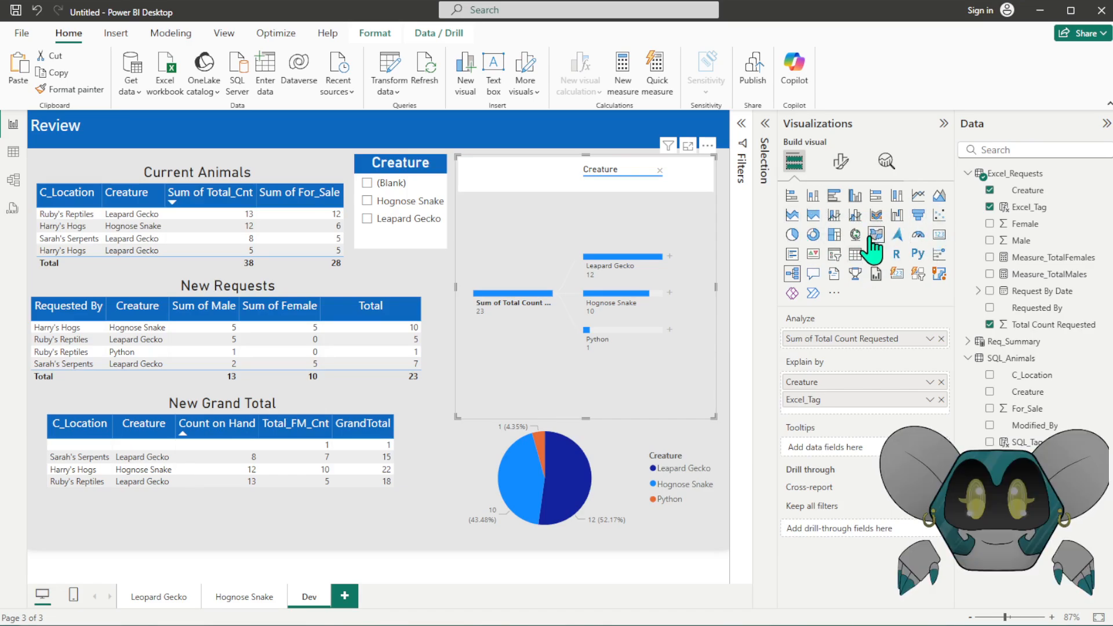
{"action": "key", "text": "Escape"}
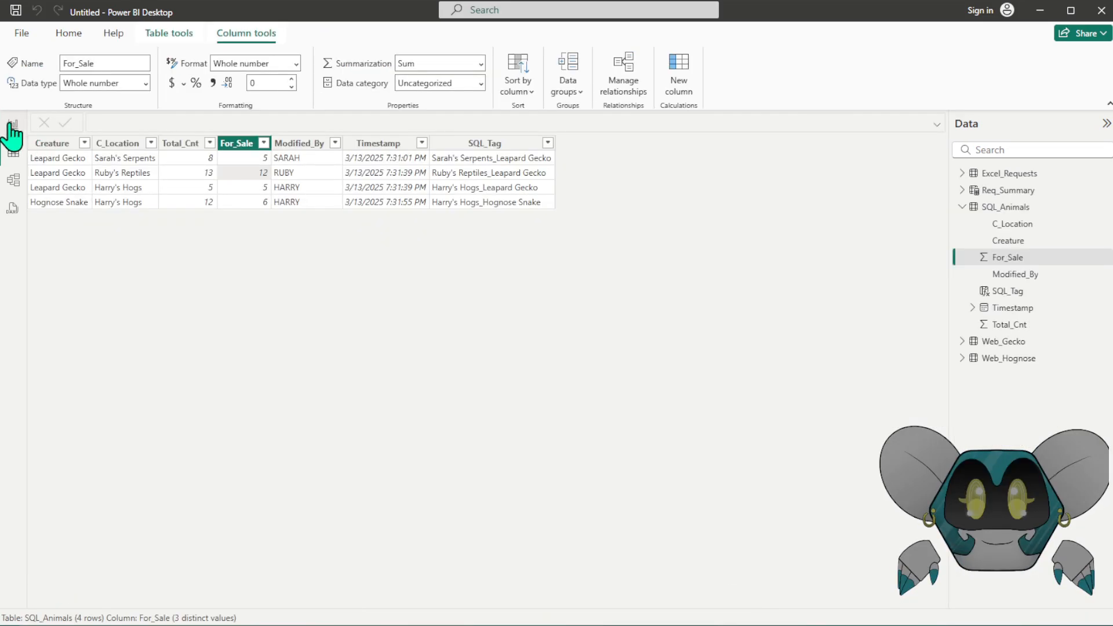
{"action": "left_click", "coordinate": [13, 124]}
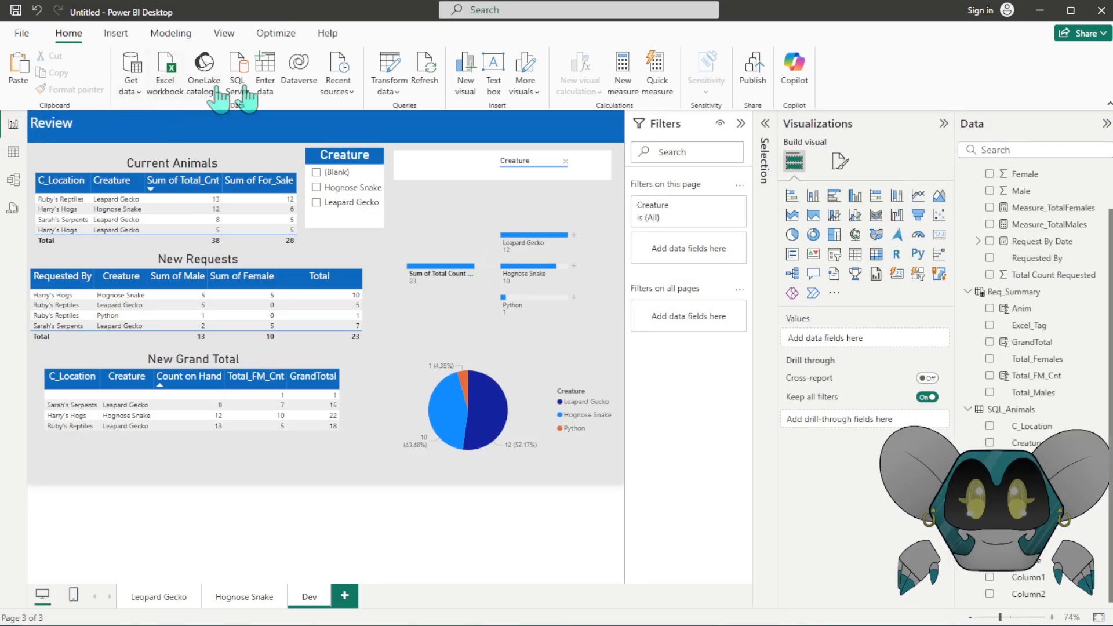
{"action": "left_click", "coordinate": [449, 208]}
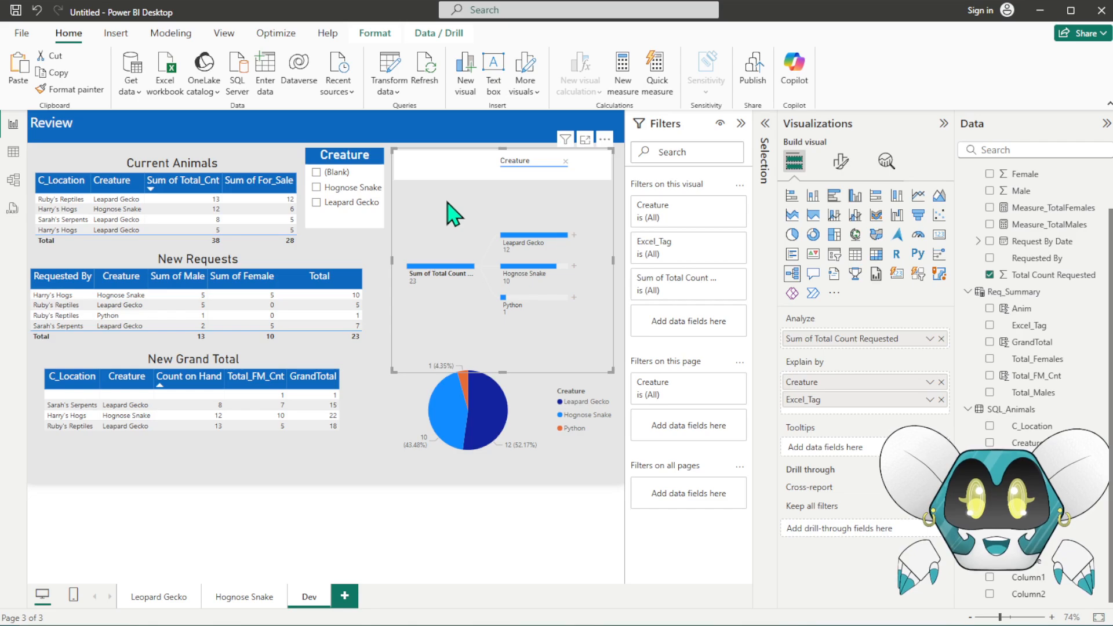
{"action": "left_click", "coordinate": [375, 366]}
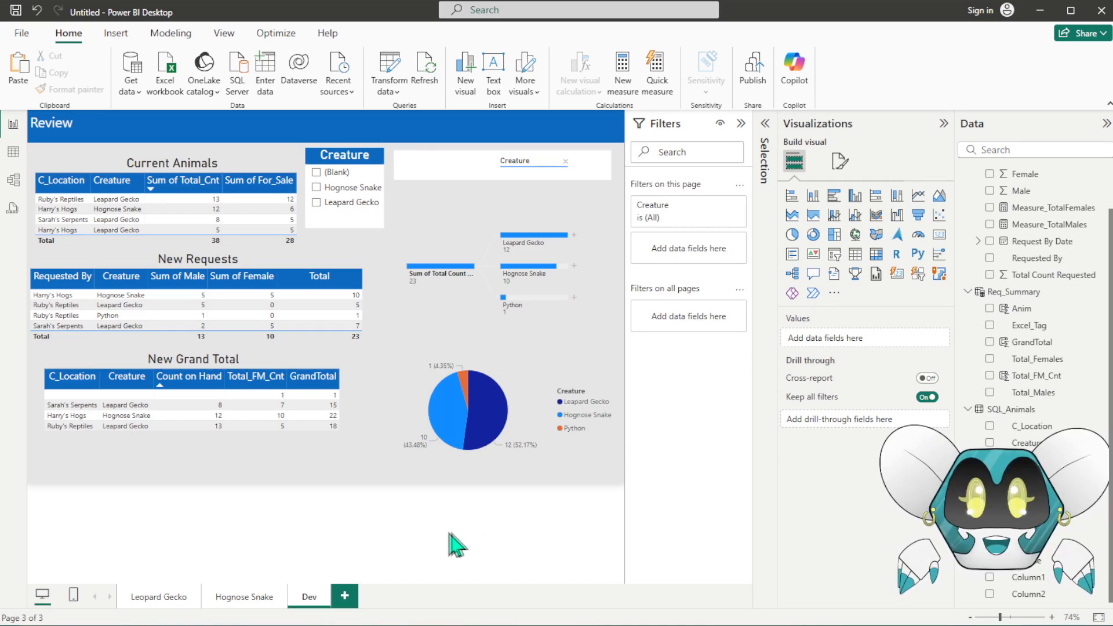
- Open the Leopard Gecko page and collapse all the data tables in the field list
{"action": "left_click", "coordinate": [158, 597]}
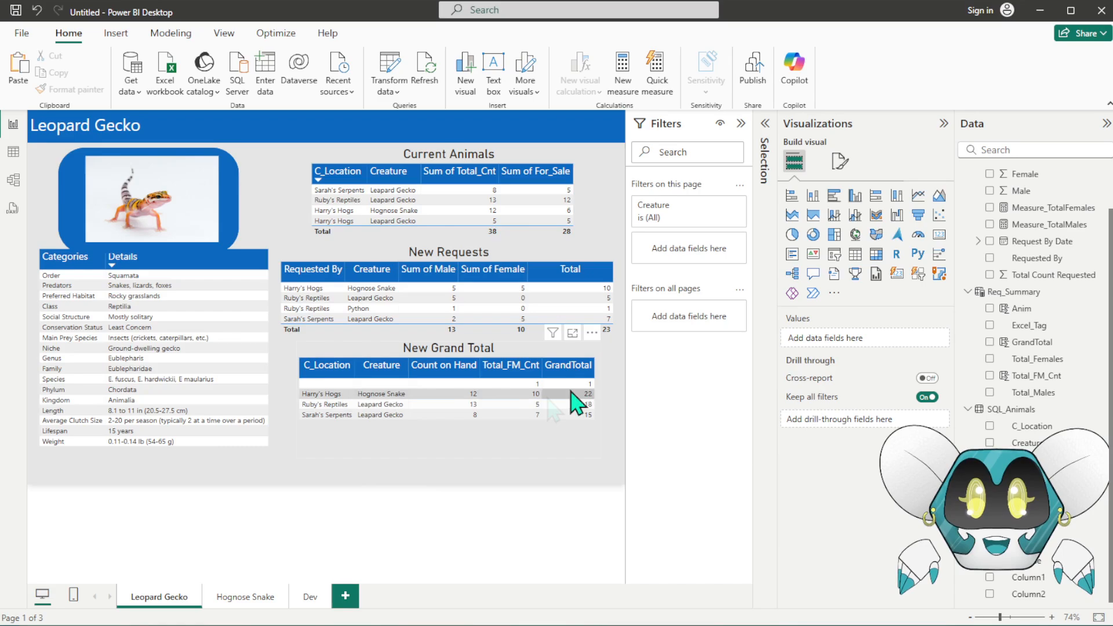
{"action": "scroll", "coordinate": [991, 232], "scroll_direction": "up", "scroll_amount": 2}
{"action": "left_click", "coordinate": [967, 174]}
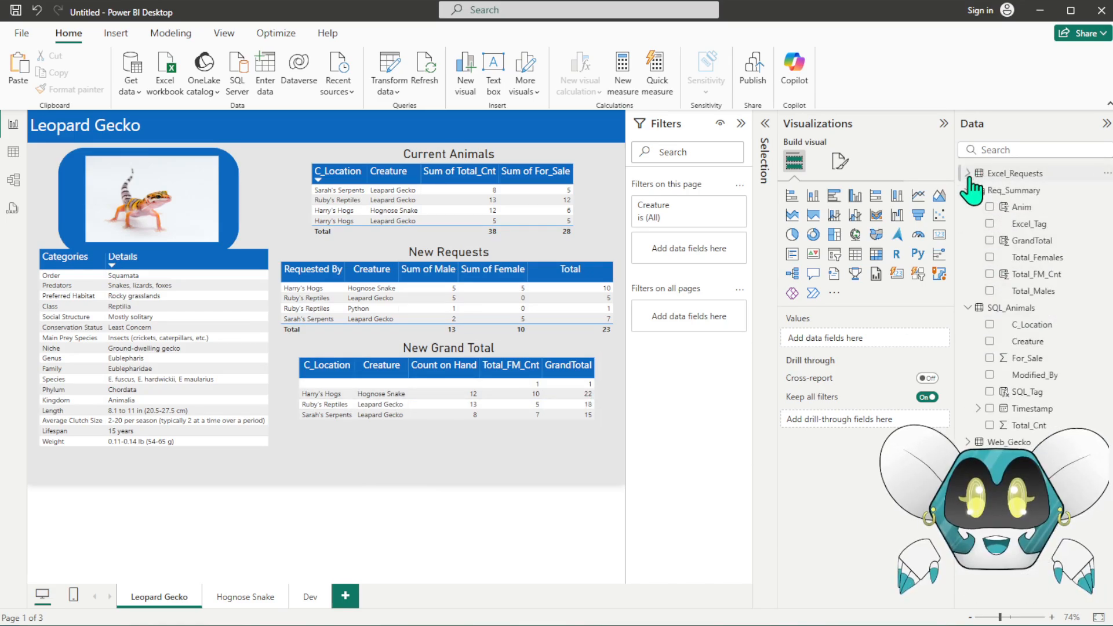
{"action": "left_click", "coordinate": [967, 190]}
{"action": "left_click", "coordinate": [966, 208]}
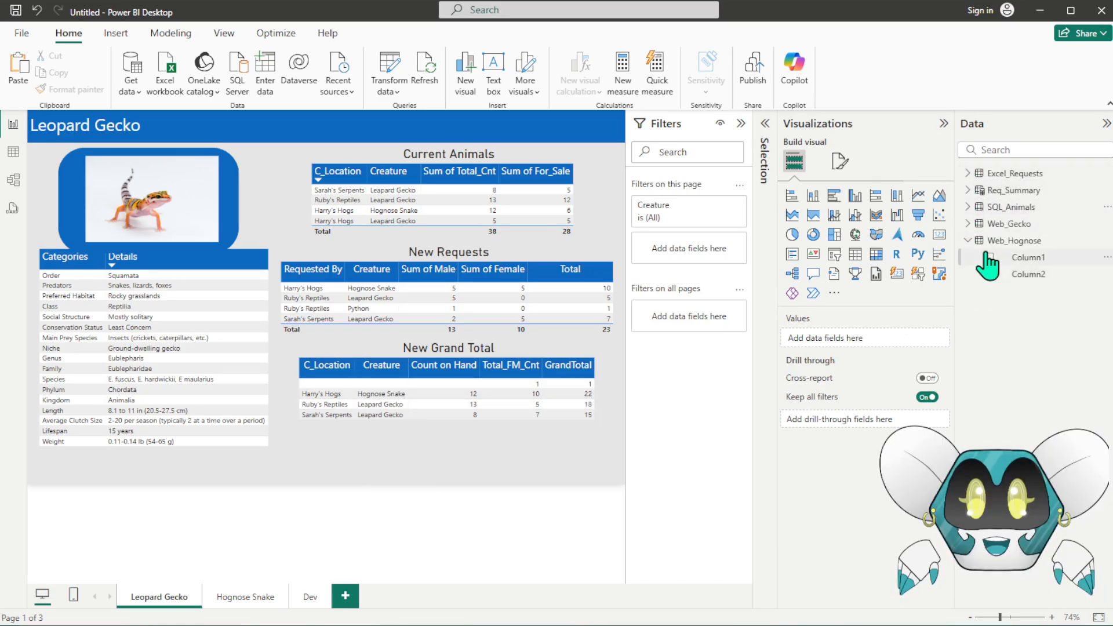
{"action": "left_click", "coordinate": [967, 241]}
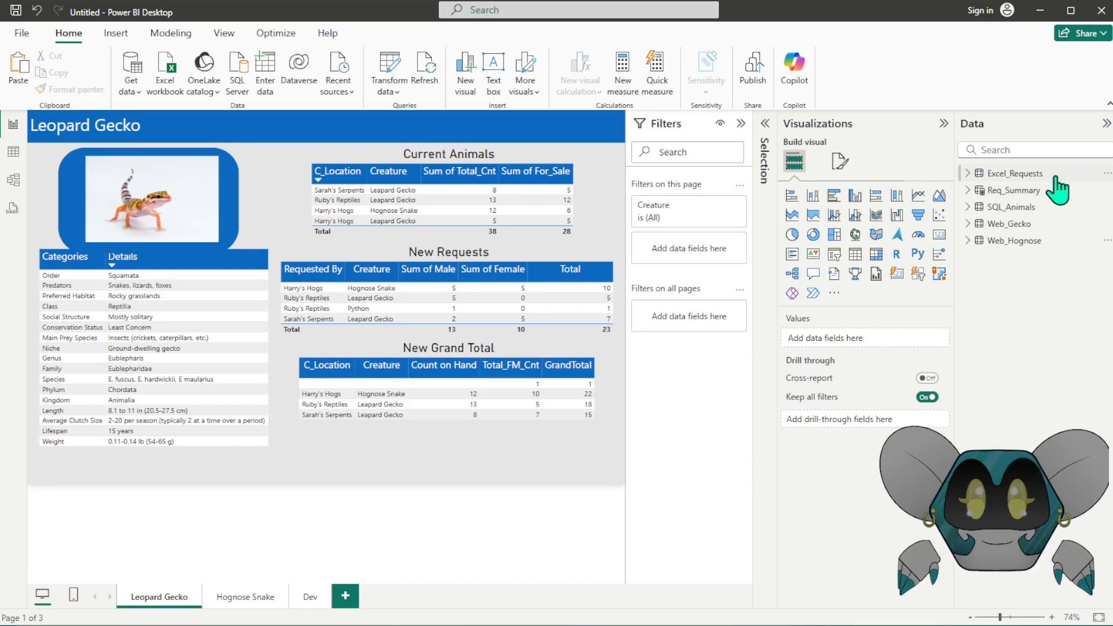
- Refresh the Excel_Requests table's data, followed by the data of the whole report
{"action": "left_click", "coordinate": [1107, 174]}
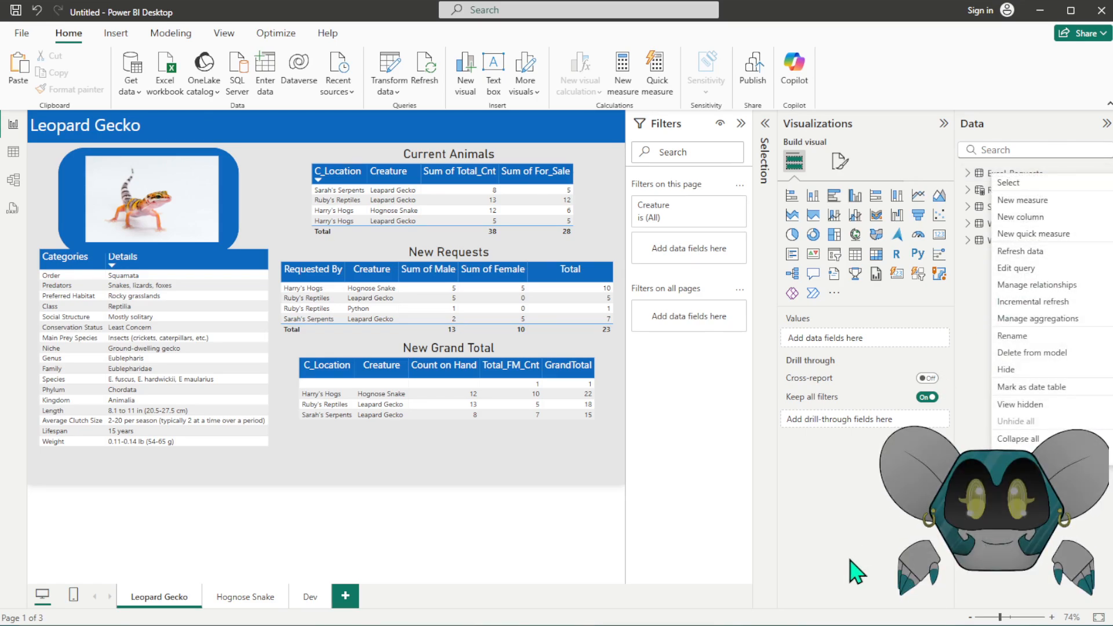
{"action": "left_click", "coordinate": [1050, 255]}
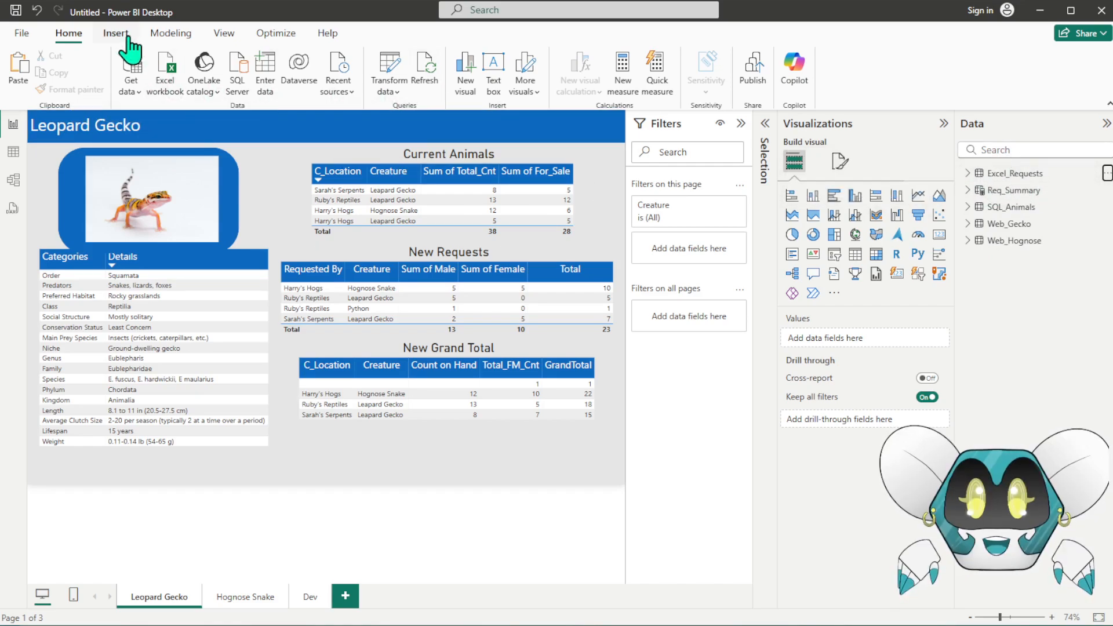
{"action": "left_click", "coordinate": [430, 93]}
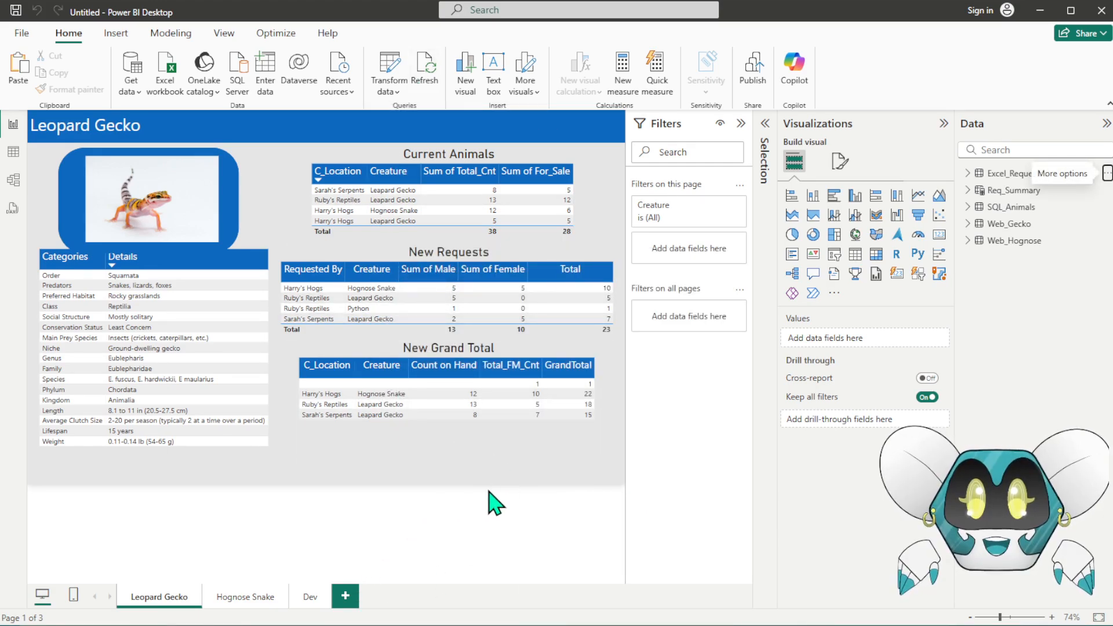
- Add a card visual to the Leopard Gecko page and fit it into the lower-right corner beneath the New Grand Total table
{"action": "left_click", "coordinate": [898, 284]}
{"action": "left_click_drag", "start_coordinate": [155, 199], "coordinate": [482, 370]}
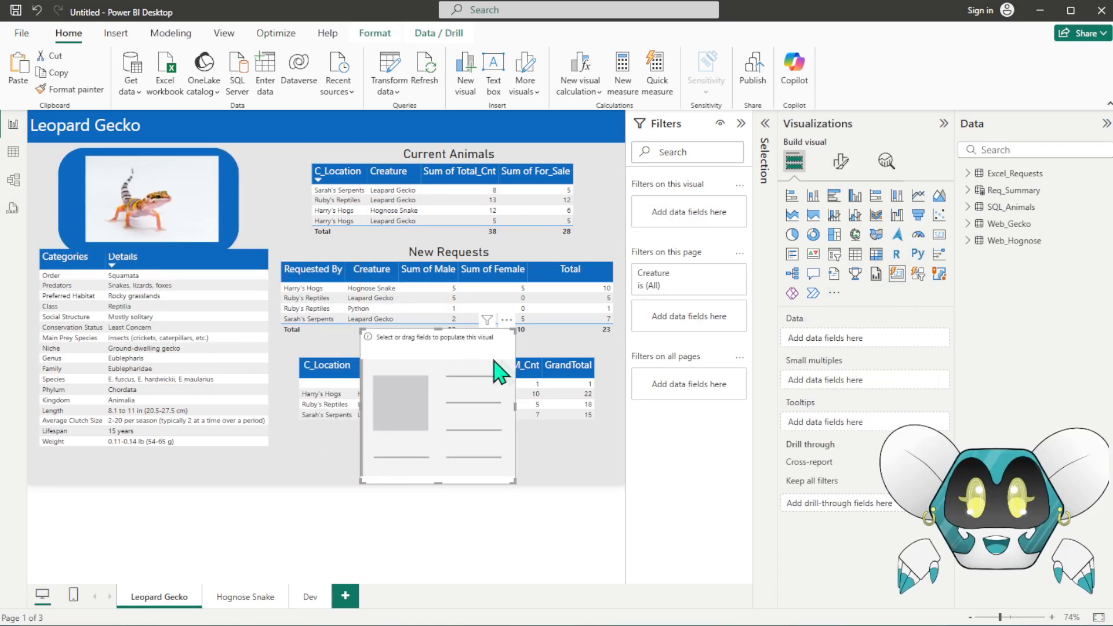
{"action": "left_click_drag", "start_coordinate": [514, 331], "coordinate": [600, 429]}
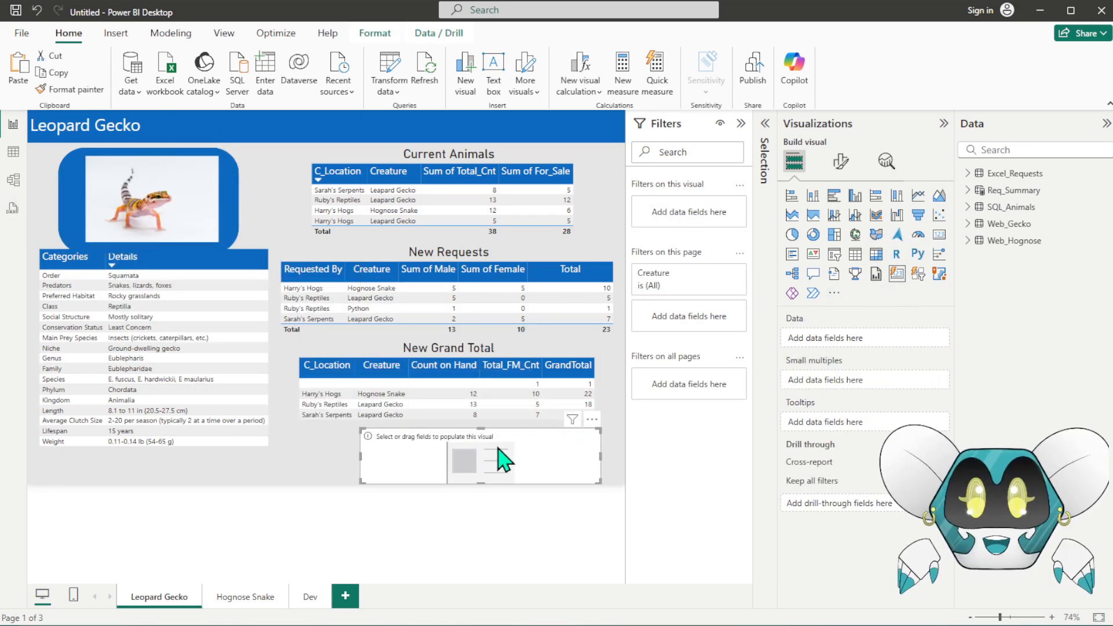
{"action": "left_click_drag", "start_coordinate": [503, 459], "coordinate": [526, 462]}
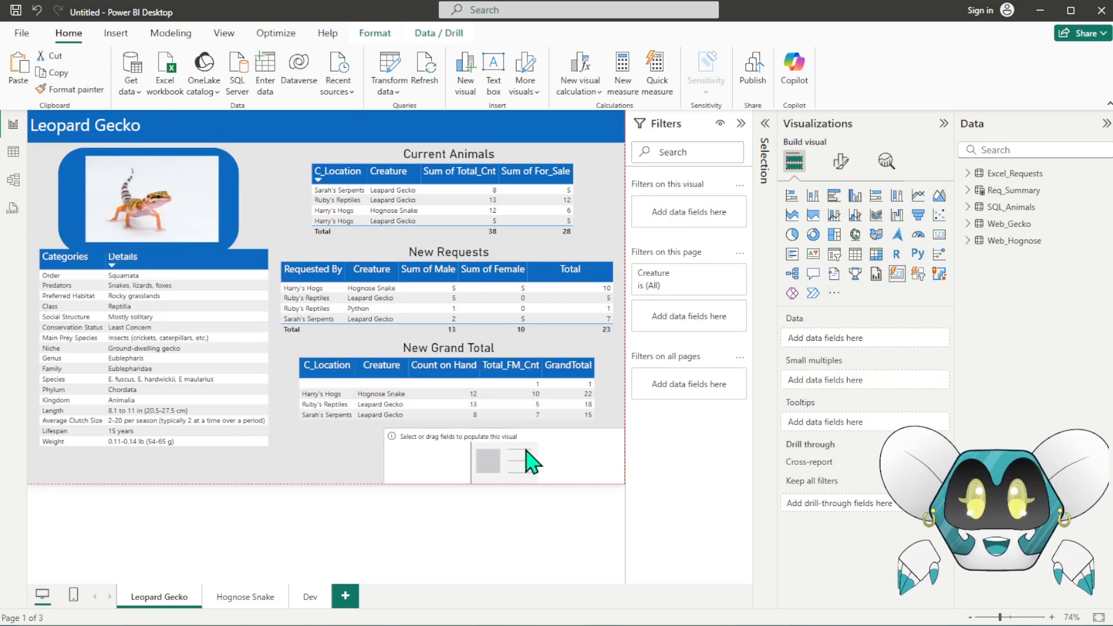
- Show the latest SQL_Animals Timestamp in the card and widen the card to fit the full date and time
{"action": "left_click", "coordinate": [967, 207]}
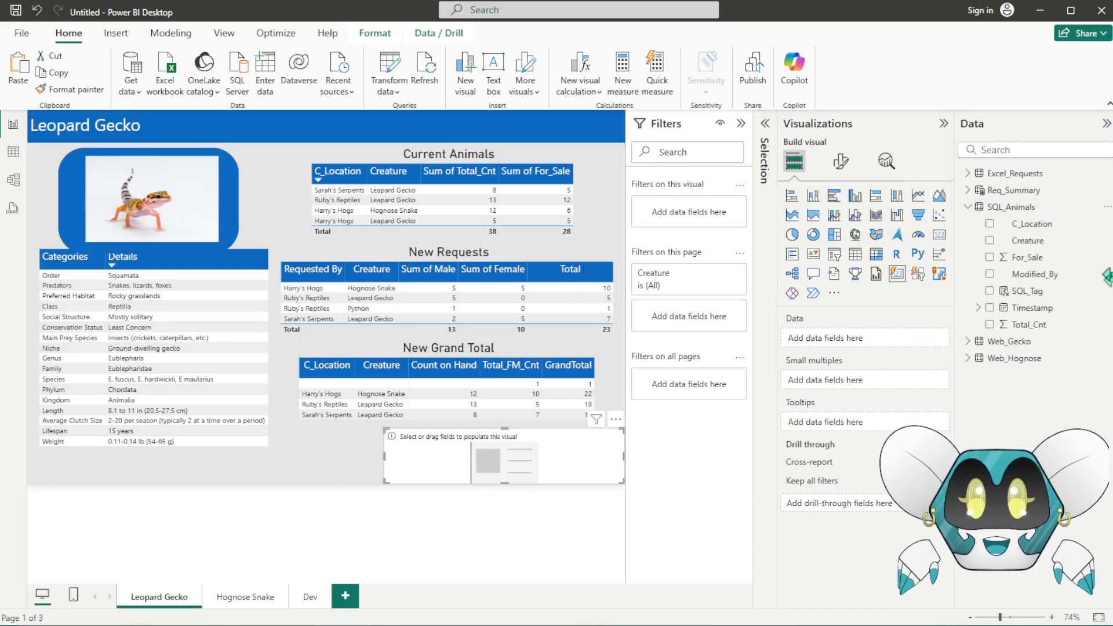
{"action": "left_click_drag", "start_coordinate": [1043, 319], "coordinate": [883, 339]}
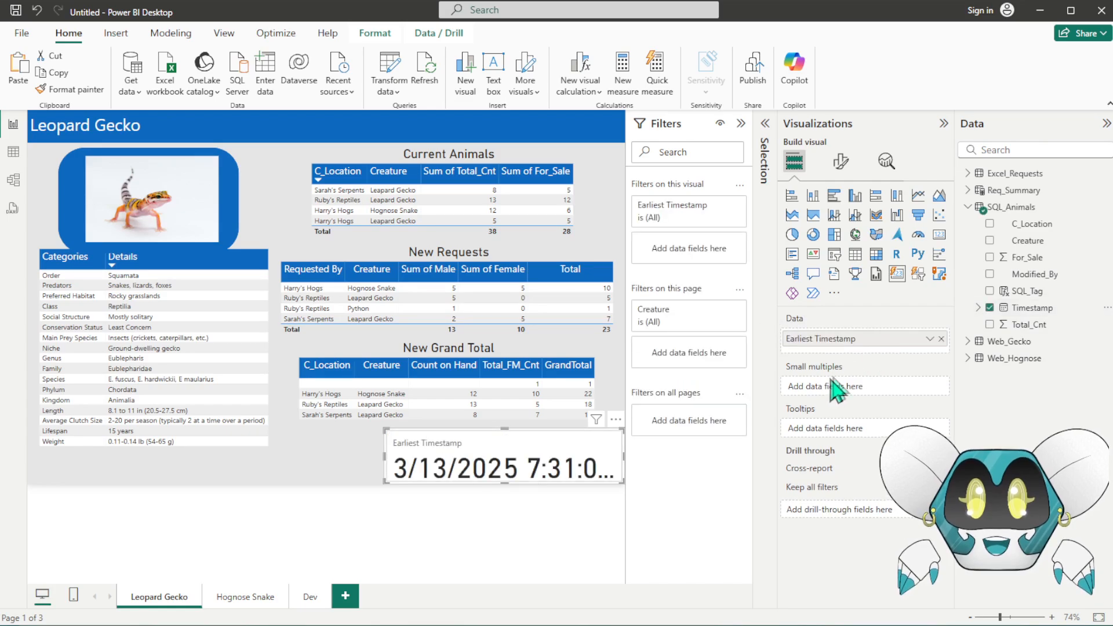
{"action": "left_click", "coordinate": [929, 339]}
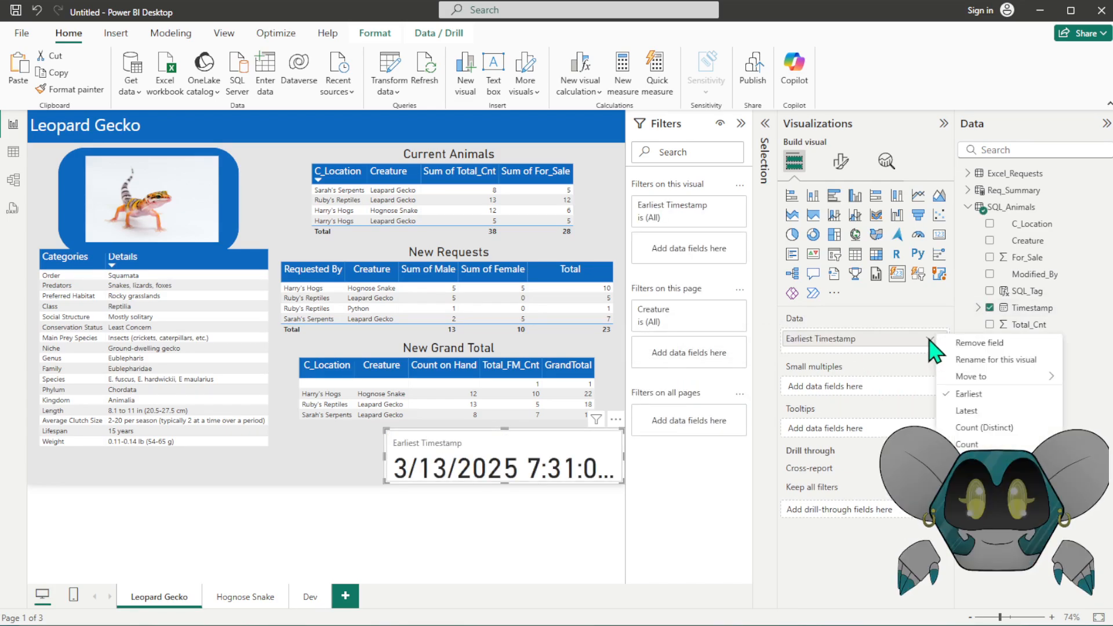
{"action": "left_click", "coordinate": [965, 410]}
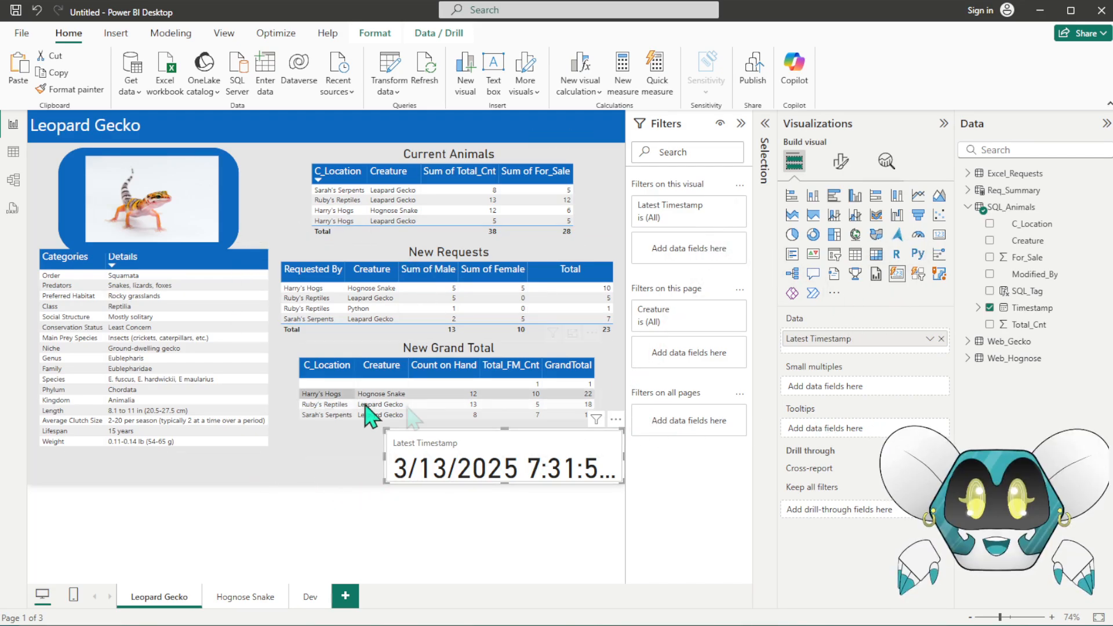
{"action": "left_click_drag", "start_coordinate": [388, 431], "coordinate": [335, 432]}
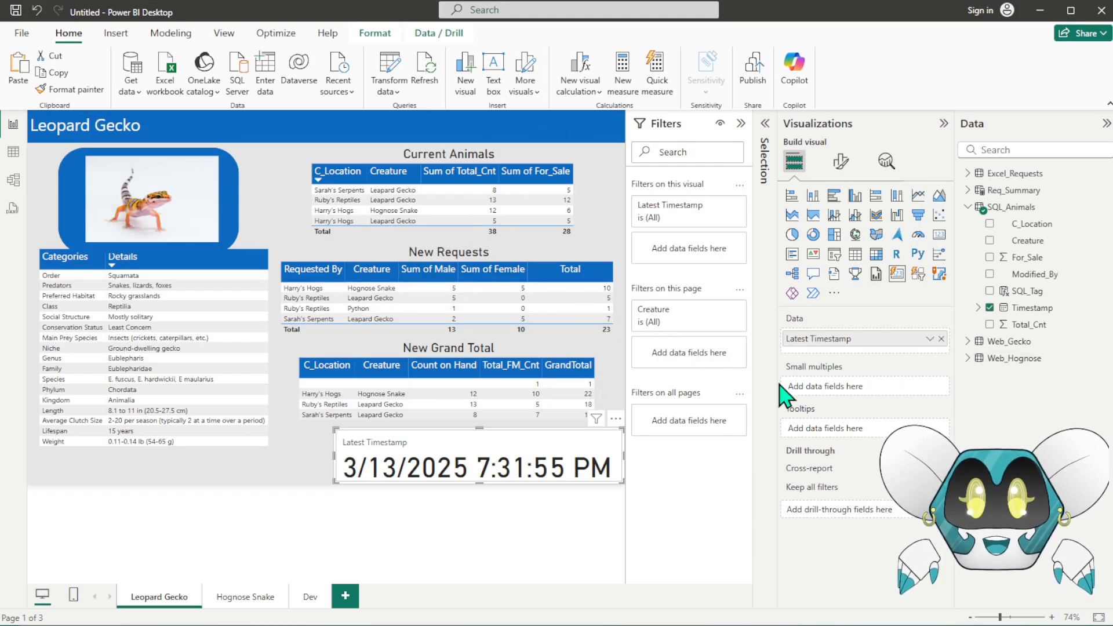
{"action": "left_click", "coordinate": [929, 338]}
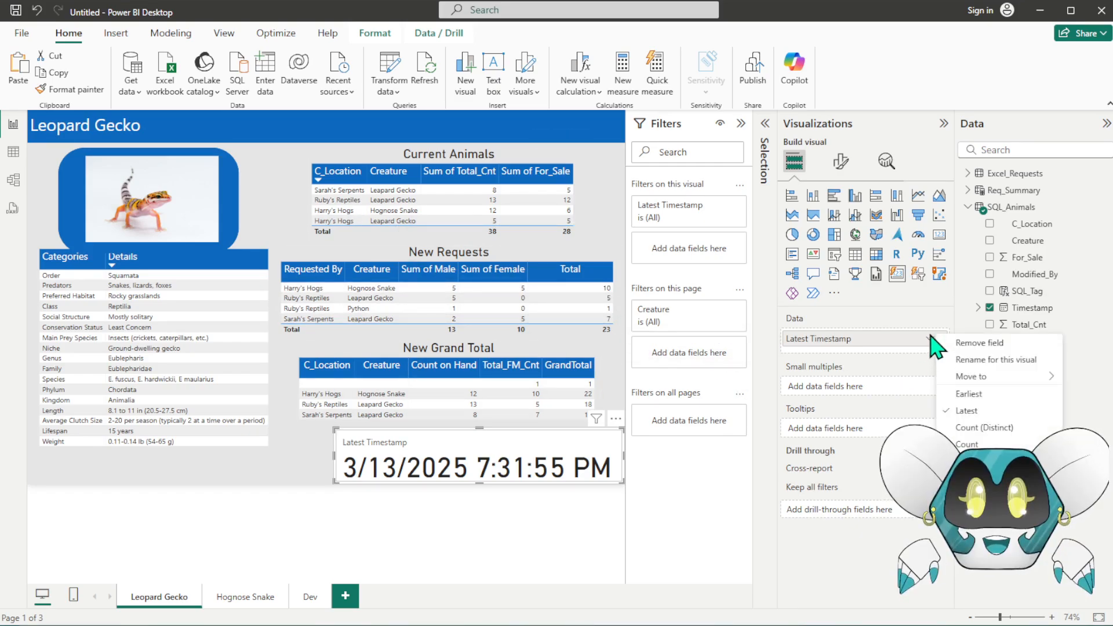
{"action": "left_click", "coordinate": [983, 406]}
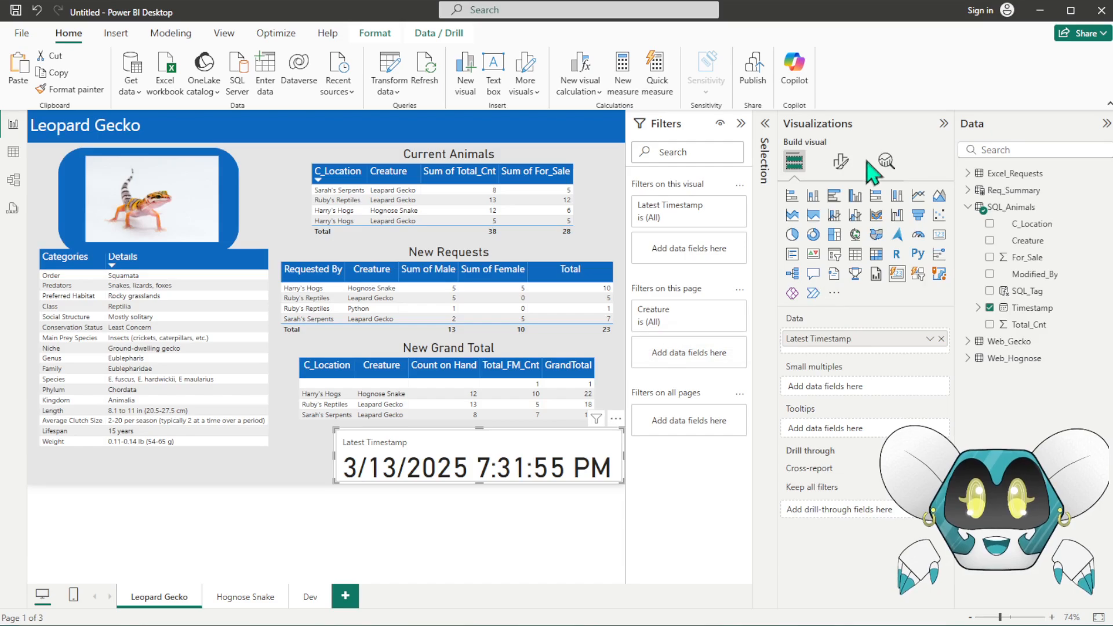
- Set the card's callout value font size to 20 and shrink the card into the page's lower-right corner
{"action": "left_click", "coordinate": [840, 162]}
{"action": "left_click", "coordinate": [850, 227]}
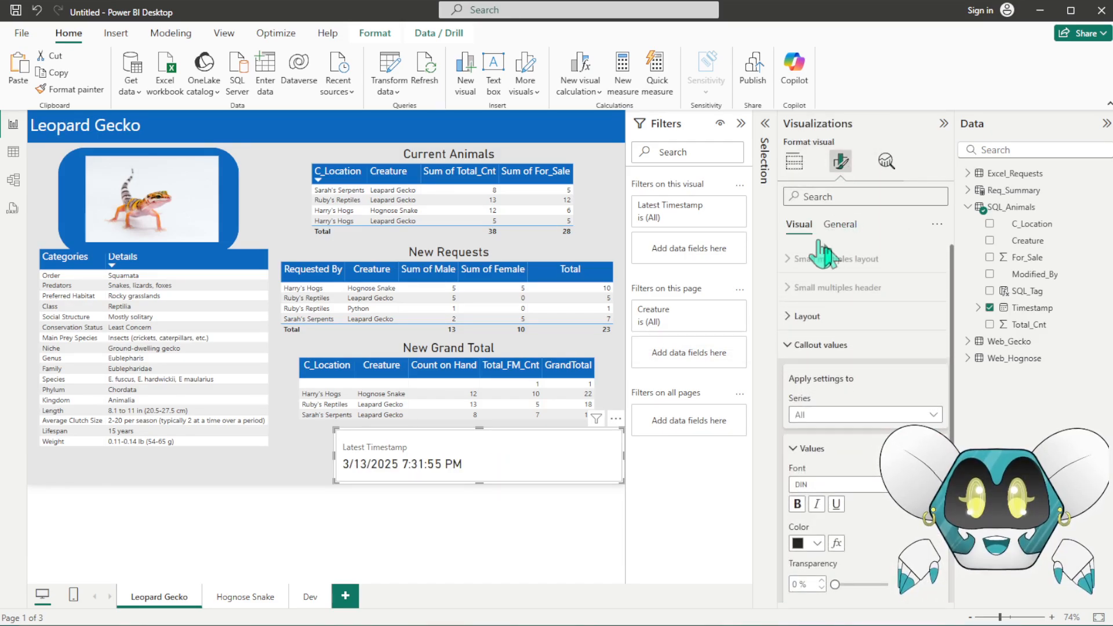
{"action": "scroll", "coordinate": [857, 365], "scroll_direction": "down", "scroll_amount": 2}
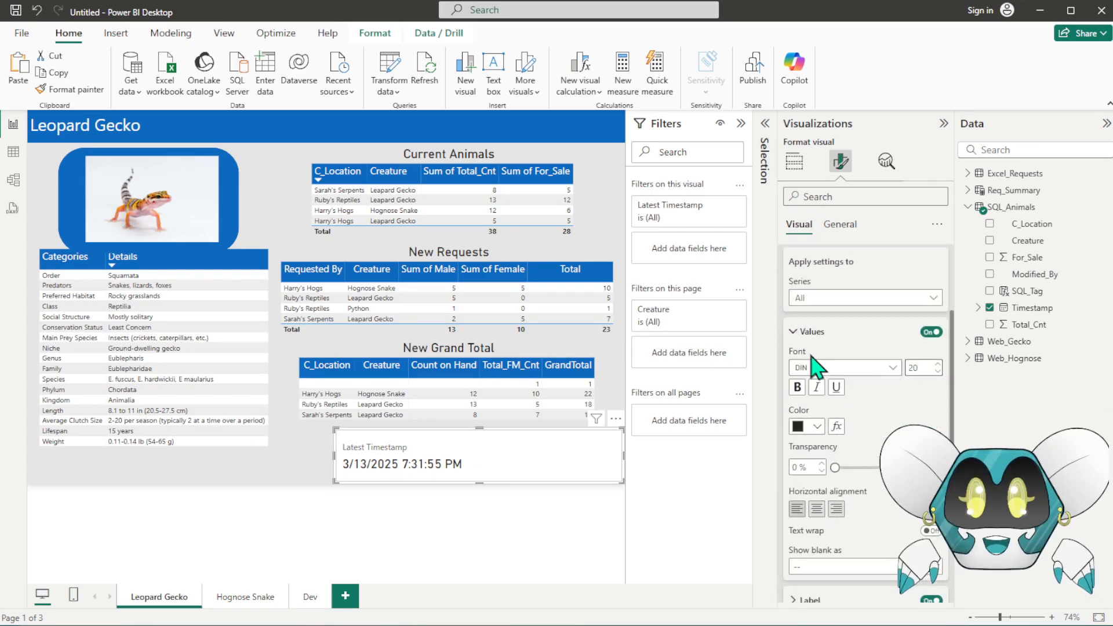
{"action": "scroll", "coordinate": [895, 403], "scroll_direction": "down", "scroll_amount": 2}
{"action": "scroll", "coordinate": [907, 406], "scroll_direction": "up", "scroll_amount": 2}
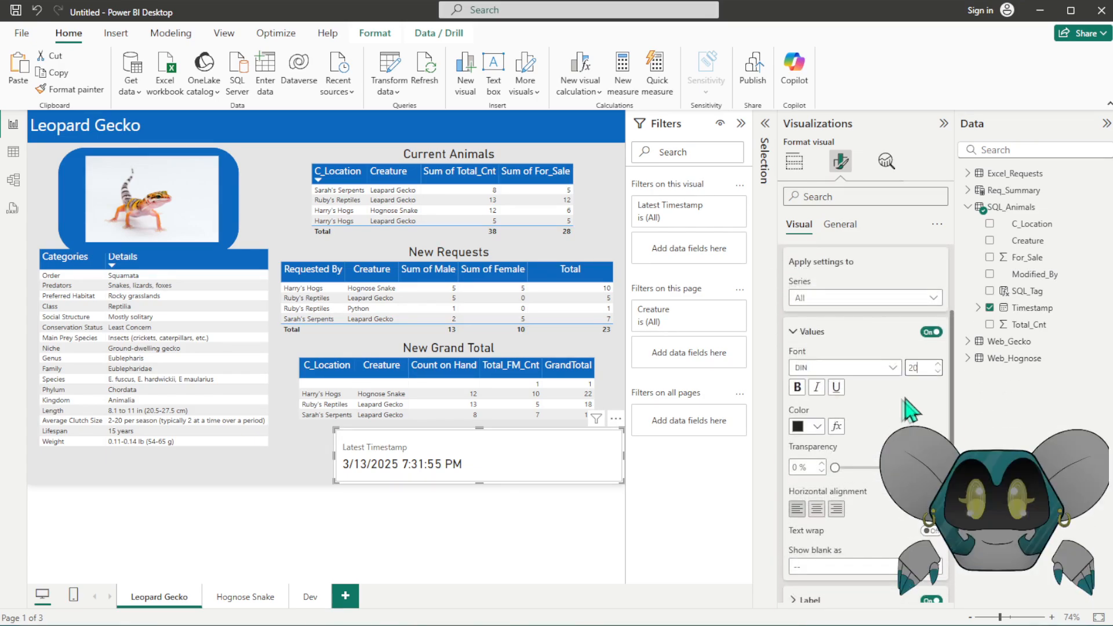
{"action": "left_click_drag", "start_coordinate": [335, 455], "coordinate": [478, 442]}
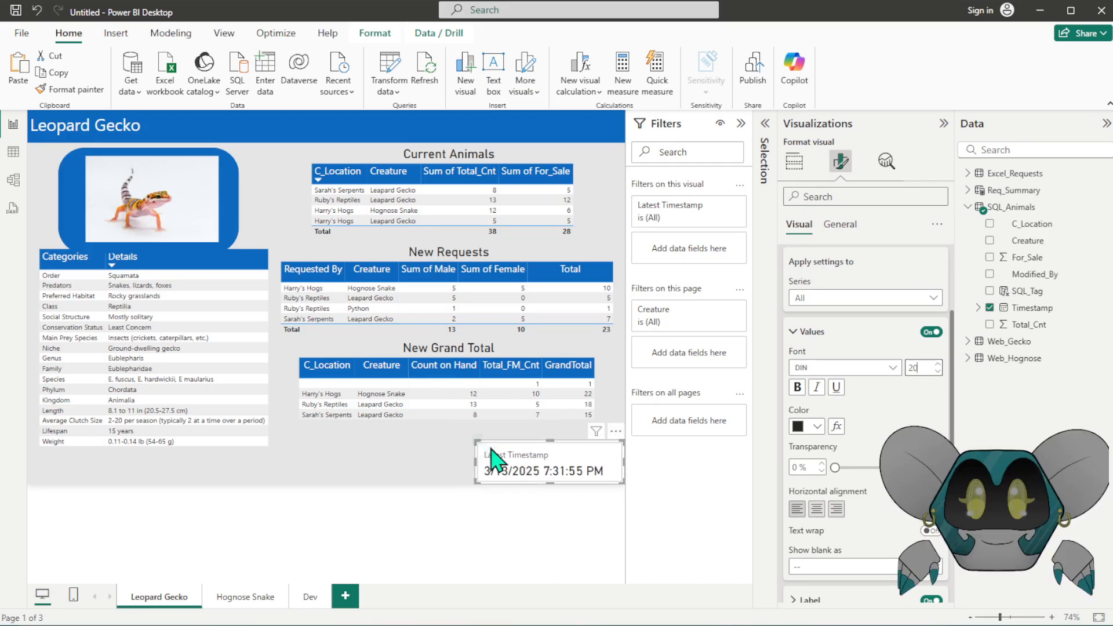
{"action": "left_click", "coordinate": [438, 455]}
{"action": "left_click", "coordinate": [436, 483]}
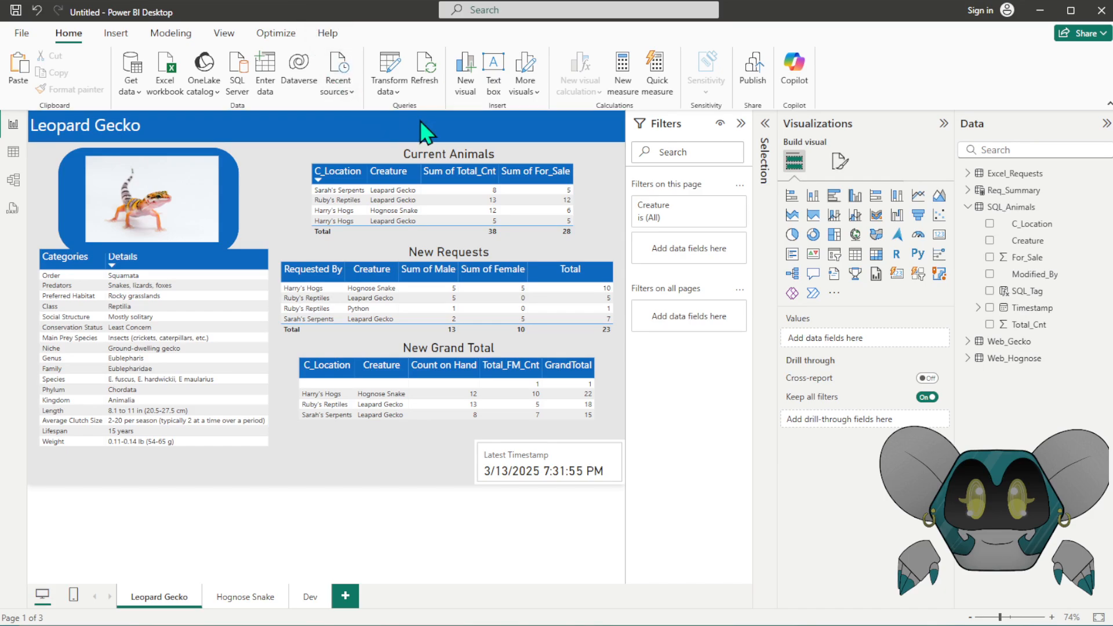
- Examine the Excel_Requests query and its applied steps in the Power Query Editor, then close and apply
{"action": "left_click", "coordinate": [388, 89]}
{"action": "left_click", "coordinate": [429, 131]}
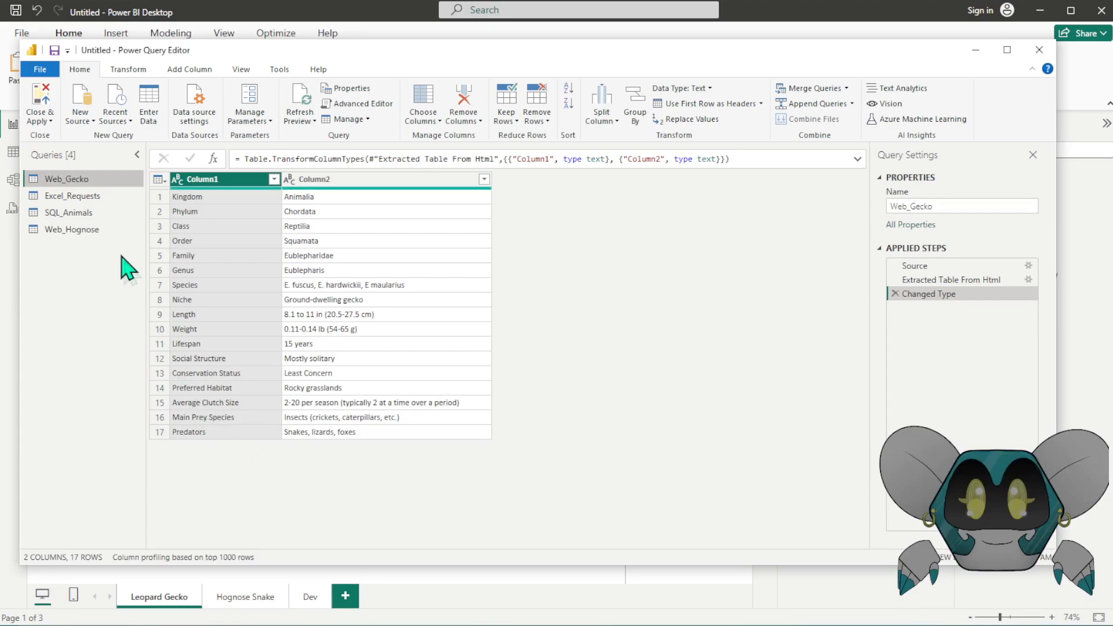
{"action": "left_click", "coordinate": [92, 198]}
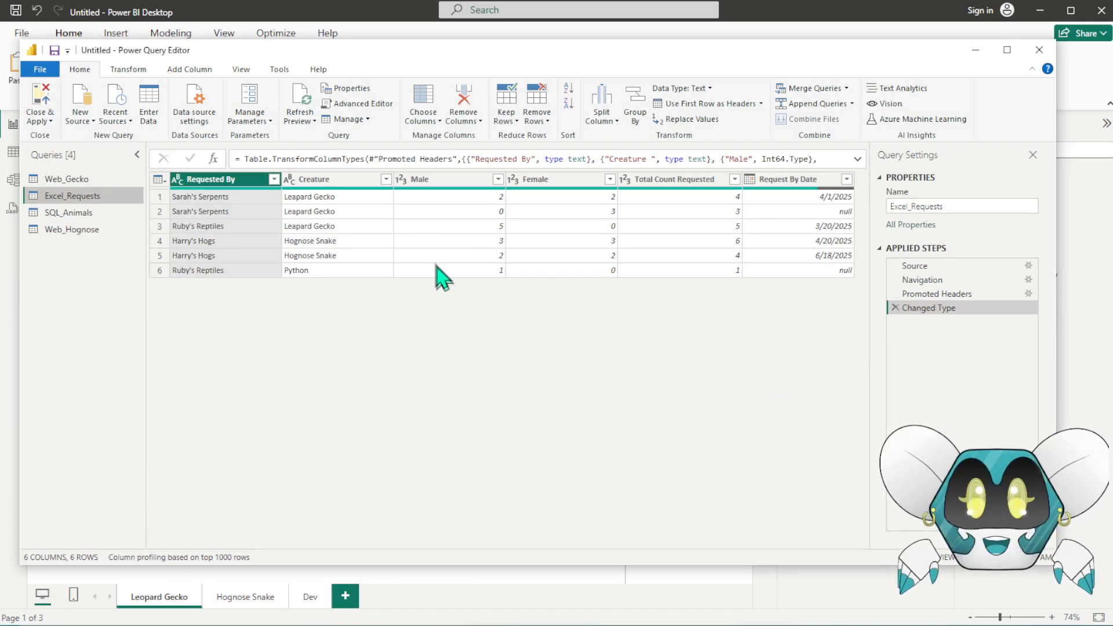
{"action": "mouse_move", "coordinate": [939, 308]}
{"action": "left_mouse_down"}
{"action": "mouse_move", "coordinate": [957, 332]}
{"action": "mouse_move", "coordinate": [944, 303]}
{"action": "mouse_move", "coordinate": [951, 335]}
{"action": "mouse_move", "coordinate": [931, 328]}
{"action": "left_mouse_up"}
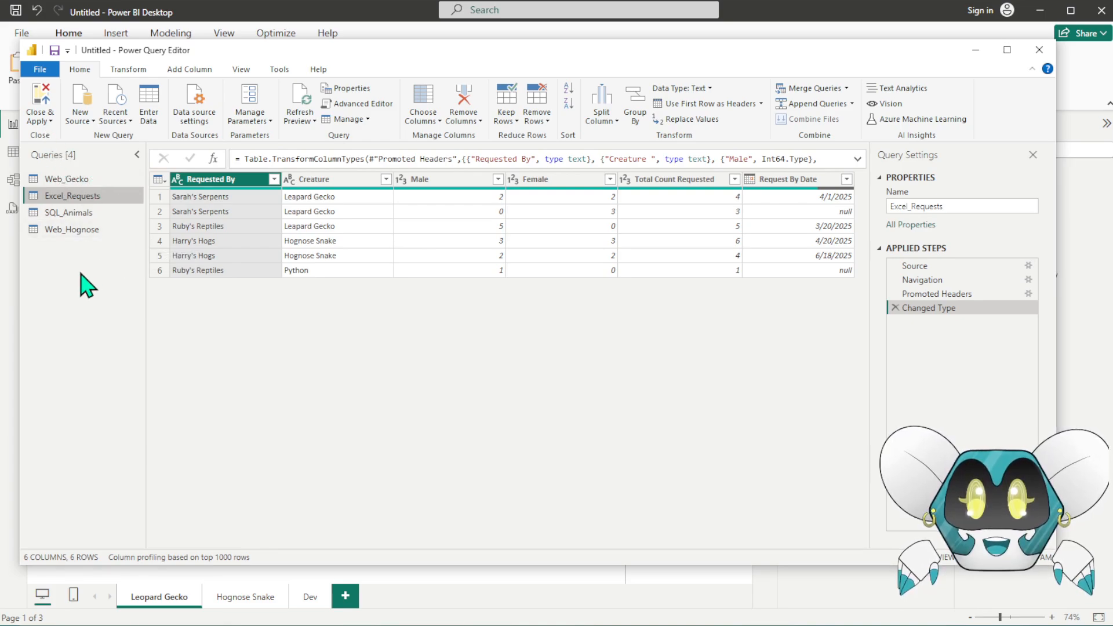
{"action": "left_click", "coordinate": [50, 121]}
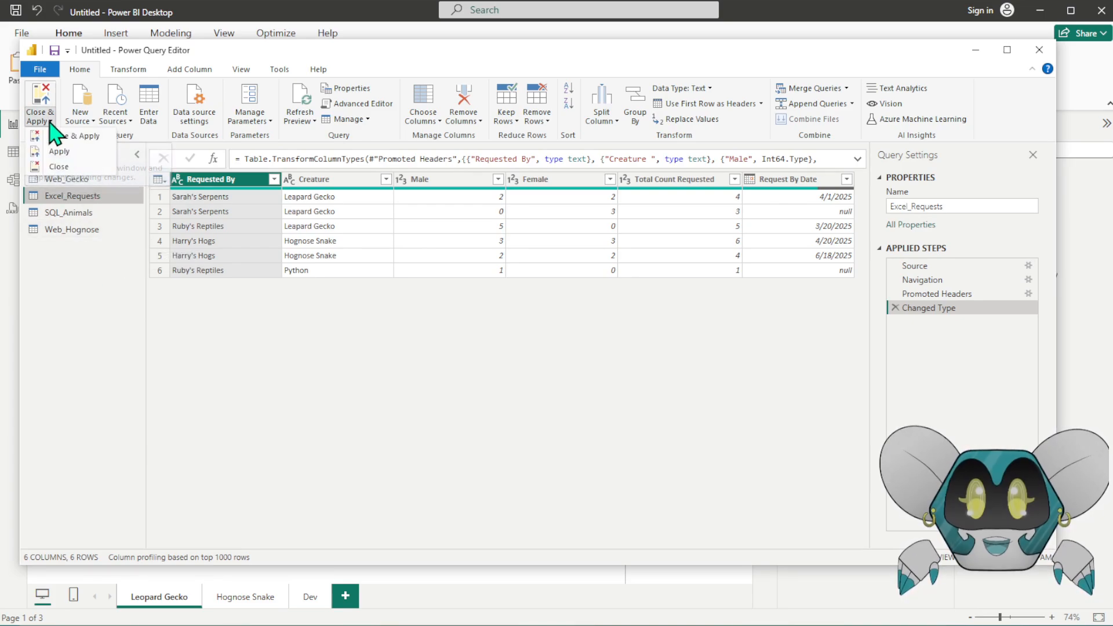
{"action": "left_click", "coordinate": [87, 136]}
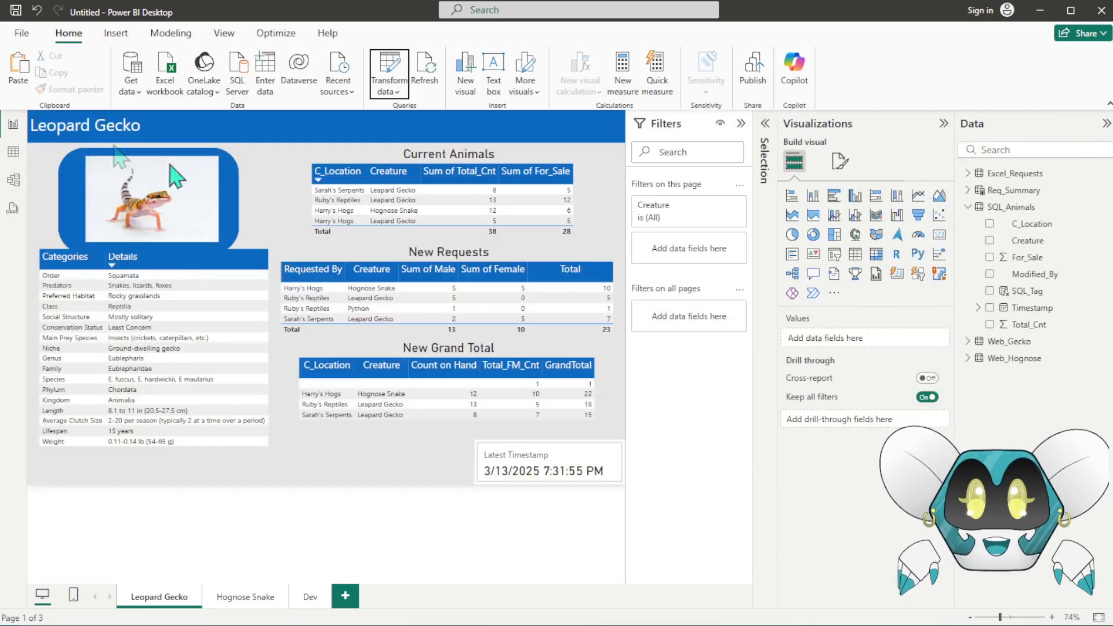